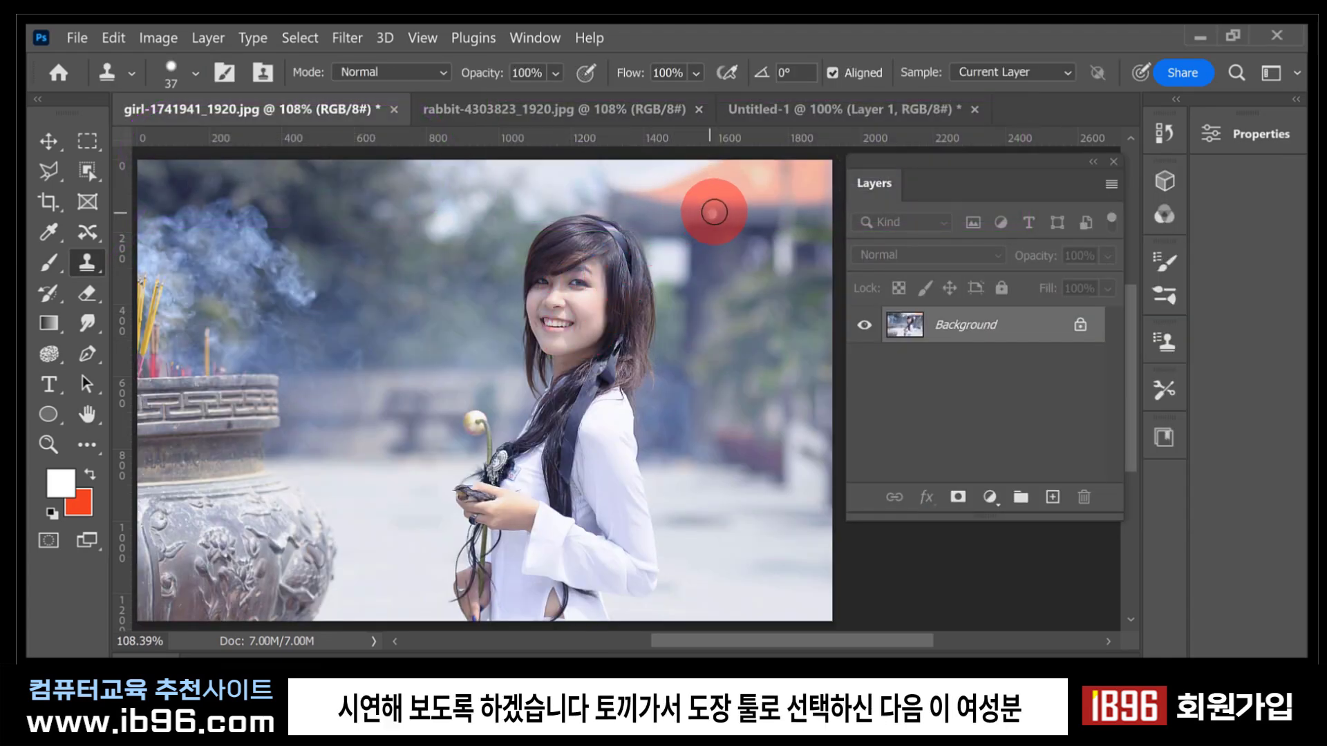
# Try cloning the rabbit's head from Untitled-1 onto the woman's face with the Clone Stamp, using an enlarged brush.
pyautogui.click(785, 110)
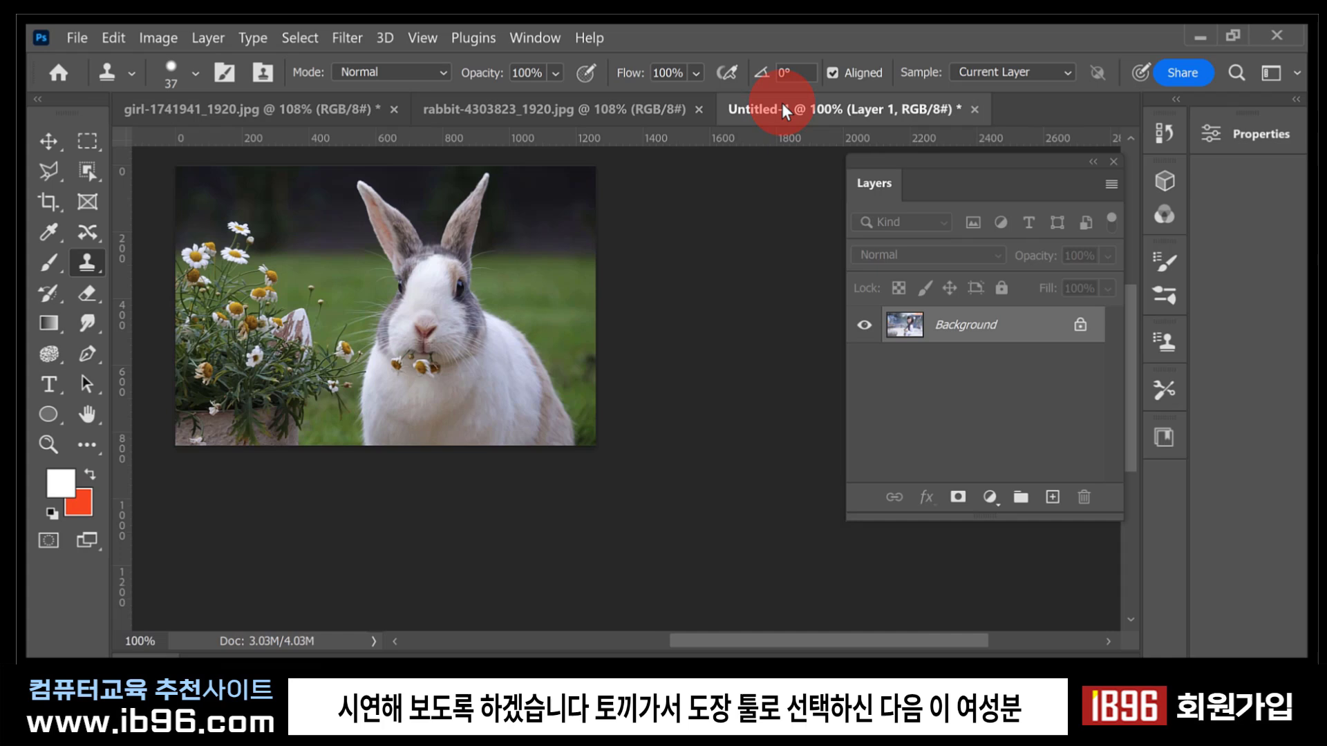
pyautogui.press('alt')
pyautogui.keyDown('alt'); pyautogui.click(424, 328); pyautogui.keyUp('alt')
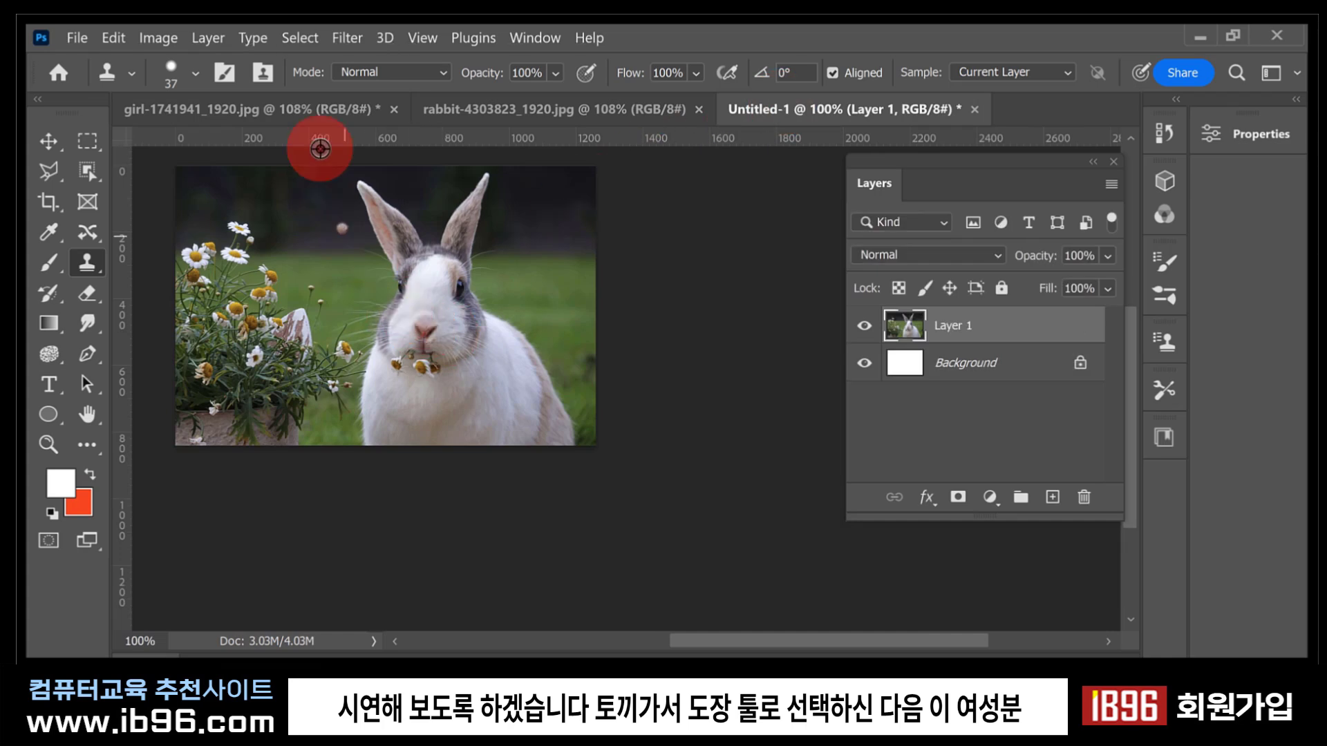
pyautogui.click(298, 109)
pyautogui.moveTo(553, 301); pyautogui.dragTo(572, 315)
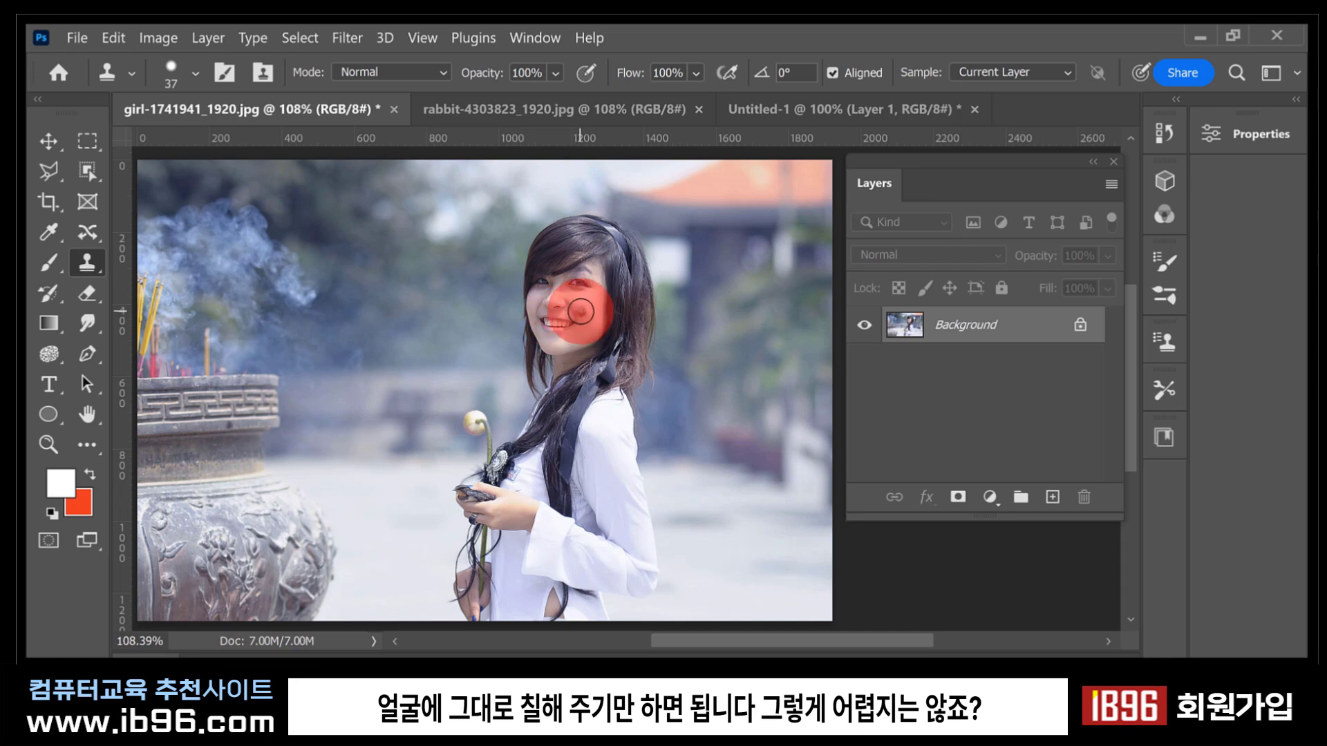
pyautogui.press(']')
pyautogui.press(']')
pyautogui.press(']')
pyautogui.press(']')
pyautogui.press(']')
pyautogui.moveTo(564, 317)
pyautogui.mouseDown()
pyautogui.moveTo(510, 188)
pyautogui.moveTo(575, 235)
pyautogui.moveTo(635, 161)
pyautogui.moveTo(600, 253)
pyautogui.moveTo(600, 327)
pyautogui.moveTo(528, 317)
pyautogui.moveTo(517, 329)
pyautogui.moveTo(598, 333)
pyautogui.moveTo(595, 352)
pyautogui.moveTo(607, 309)
pyautogui.moveTo(526, 360)
pyautogui.mouseUp()
# Paint away the excess around the cloned rabbit head with the History Brush, and revert the woman's photo to its saved version.
pyautogui.press('y')
pyautogui.moveTo(622, 282)
pyautogui.mouseDown()
pyautogui.moveTo(611, 158)
pyautogui.moveTo(576, 216)
pyautogui.moveTo(474, 163)
pyautogui.moveTo(526, 278)
pyautogui.moveTo(502, 331)
pyautogui.moveTo(541, 382)
pyautogui.moveTo(638, 340)
pyautogui.moveTo(617, 364)
pyautogui.moveTo(589, 380)
pyautogui.moveTo(636, 291)
pyautogui.moveTo(553, 385)
pyautogui.moveTo(519, 282)
pyautogui.moveTo(534, 366)
pyautogui.moveTo(529, 270)
pyautogui.moveTo(696, 353)
pyautogui.moveTo(659, 365)
pyautogui.moveTo(587, 324)
pyautogui.moveTo(557, 332)
pyautogui.moveTo(526, 311)
pyautogui.moveTo(561, 273)
pyautogui.moveTo(555, 244)
pyautogui.moveTo(575, 253)
pyautogui.moveTo(554, 251)
pyautogui.moveTo(565, 273)
pyautogui.moveTo(590, 253)
pyautogui.moveTo(570, 266)
pyautogui.moveTo(591, 323)
pyautogui.moveTo(558, 371)
pyautogui.moveTo(551, 282)
pyautogui.mouseUp()
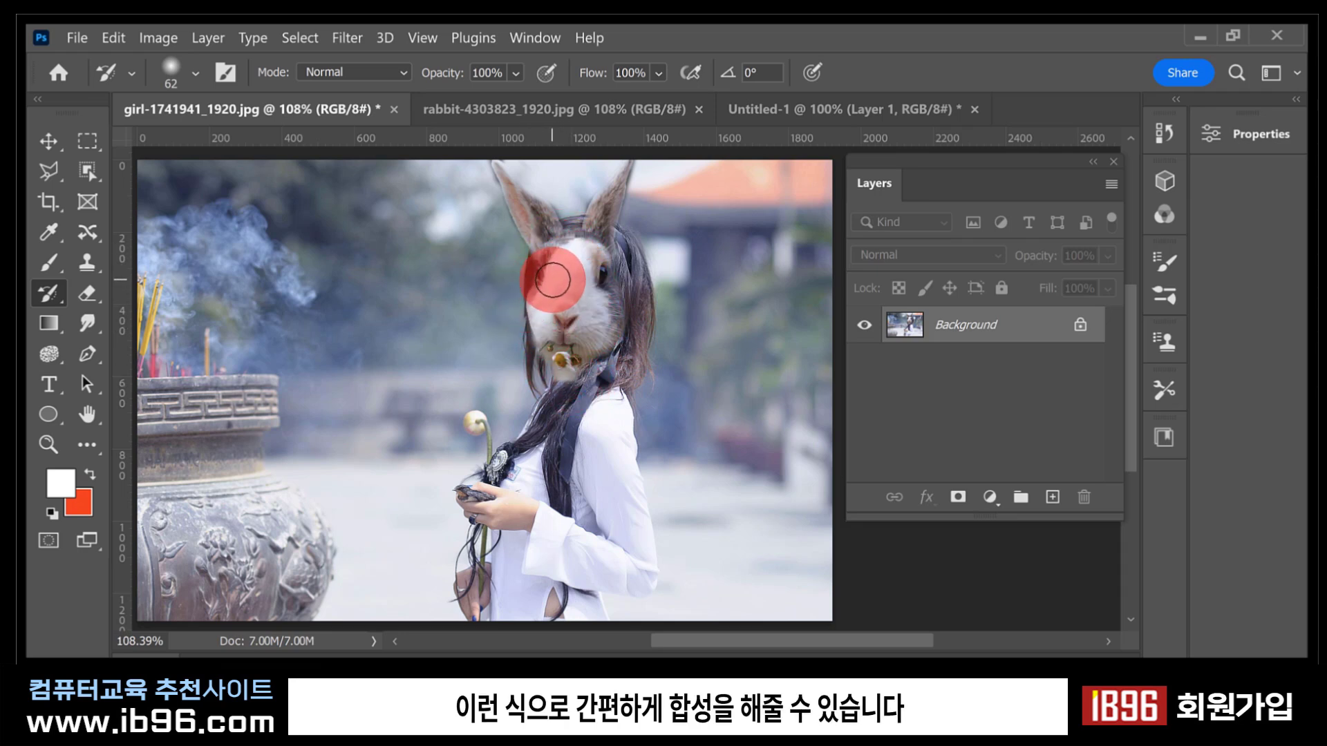
pyautogui.moveTo(553, 282); pyautogui.dragTo(642, 304)
pyautogui.press('F12')
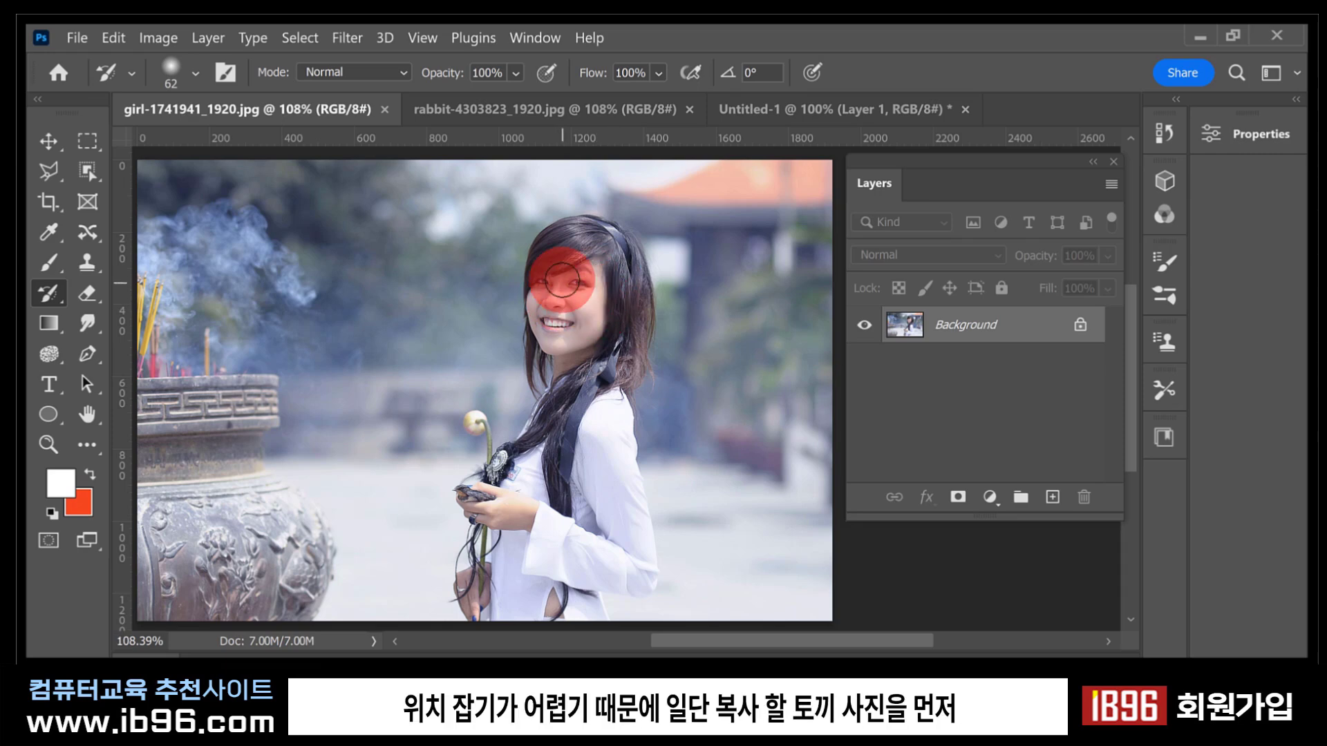
# Copy a rectangular marquee selection around the rabbit's head and upper body in rabbit-4303823_1920.jpg.
pyautogui.click(492, 109)
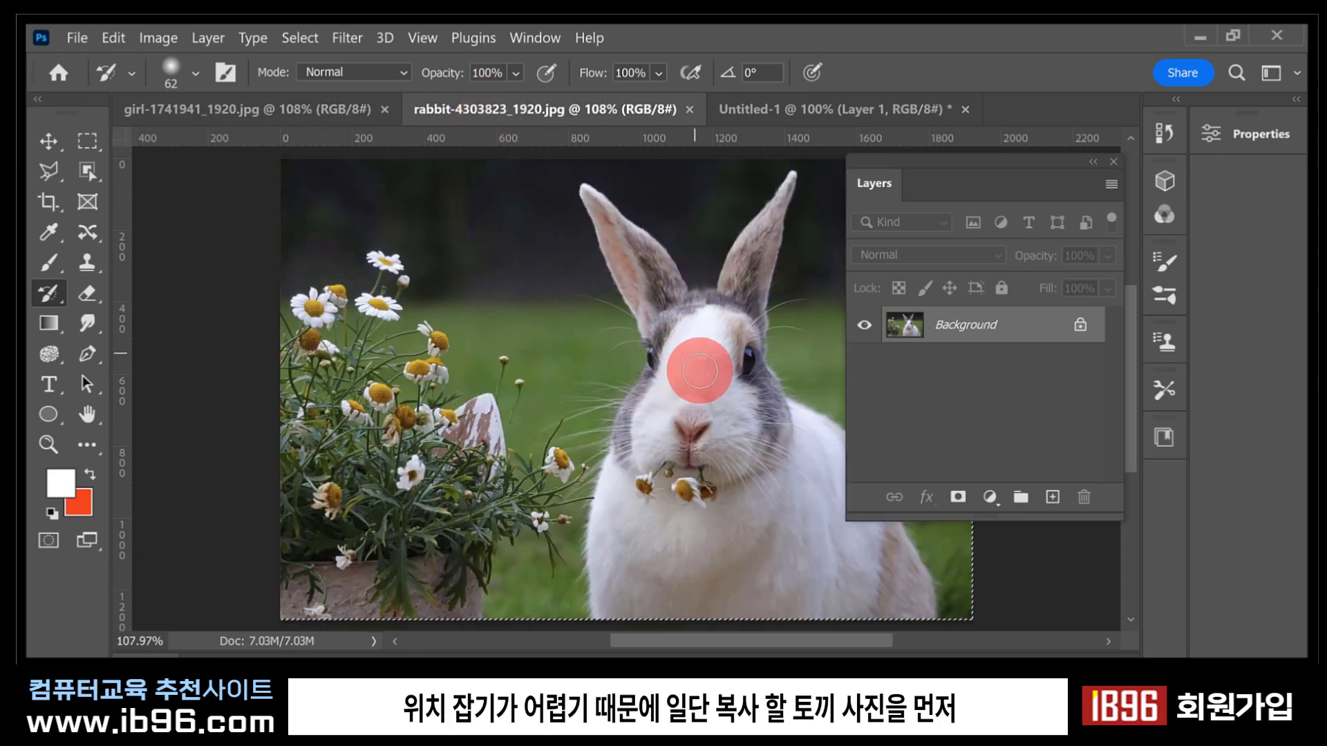
pyautogui.moveTo(714, 361); pyautogui.dragTo(618, 365)
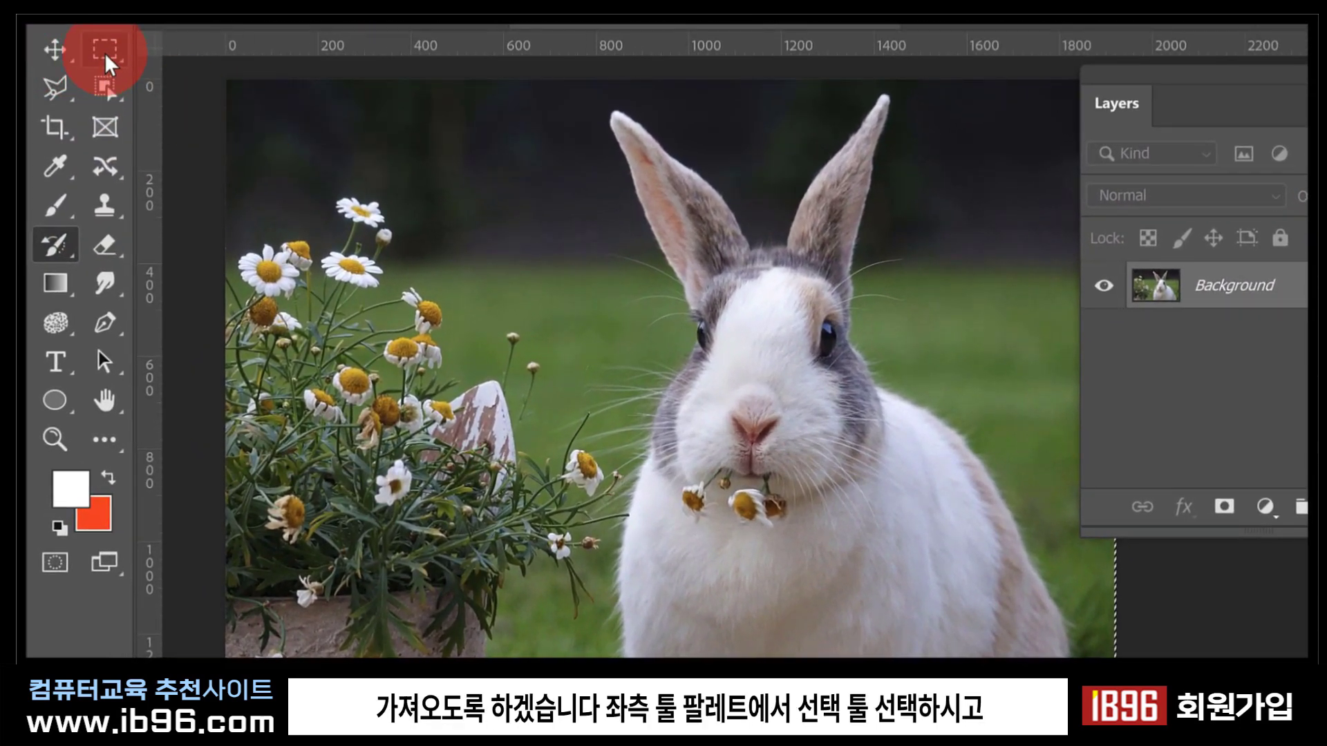
pyautogui.click(105, 51)
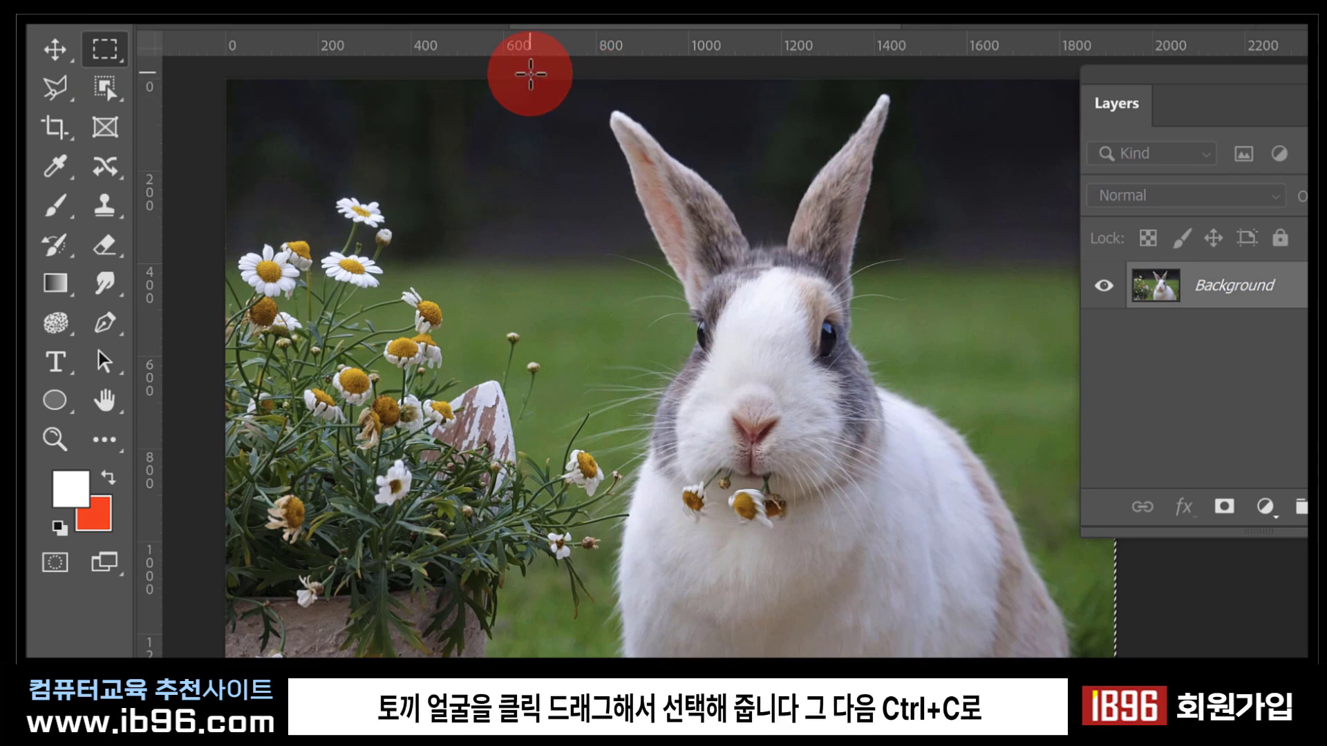
pyautogui.moveTo(523, 74); pyautogui.dragTo(968, 571)
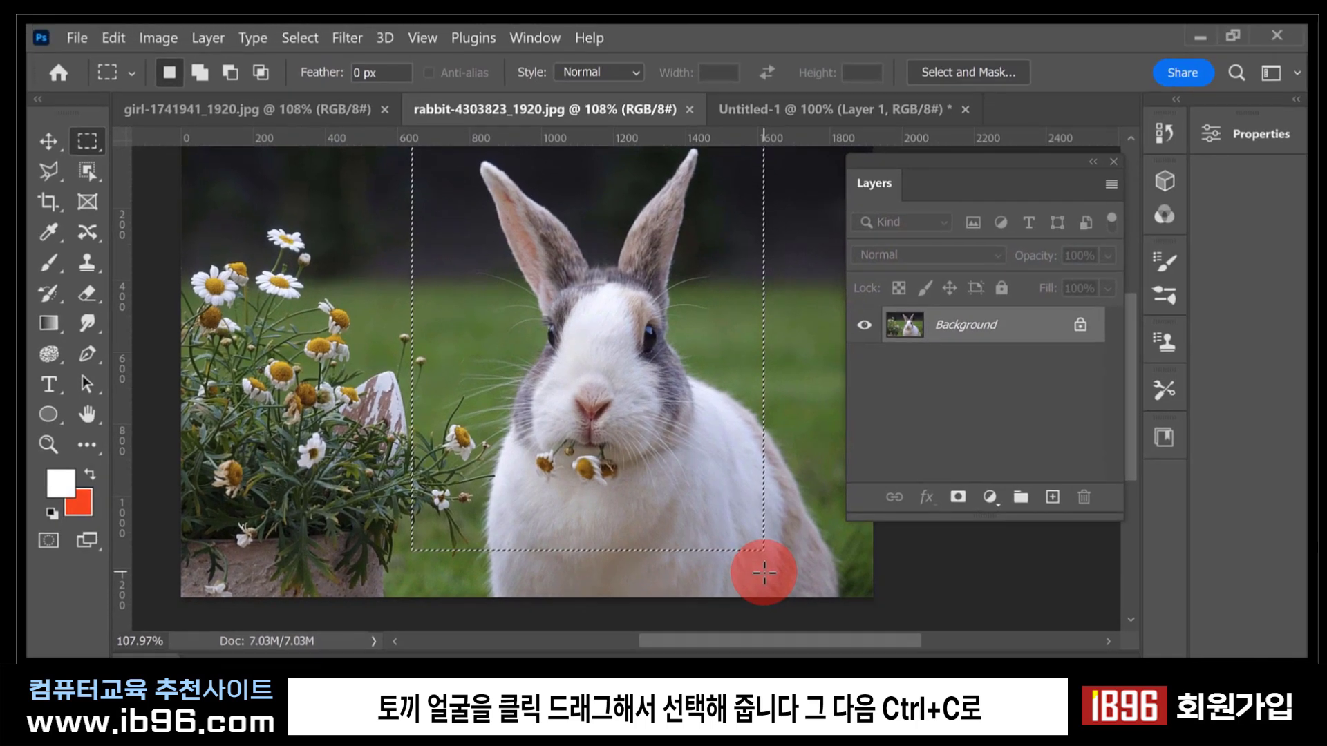
pyautogui.hotkey('ctrl', 'c')
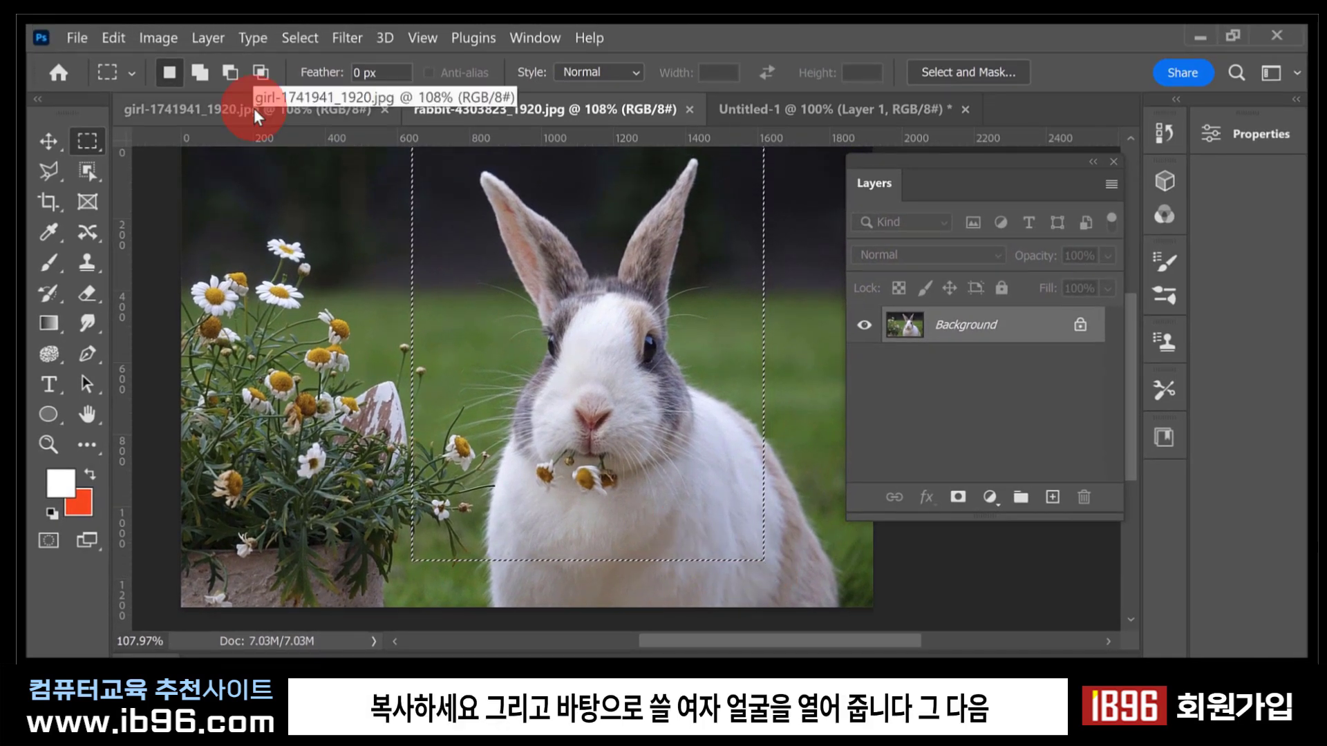
# Paste the rabbit selection into girl-1741941_1920.jpg as a new layer and position it beside the woman.
pyautogui.click(254, 108)
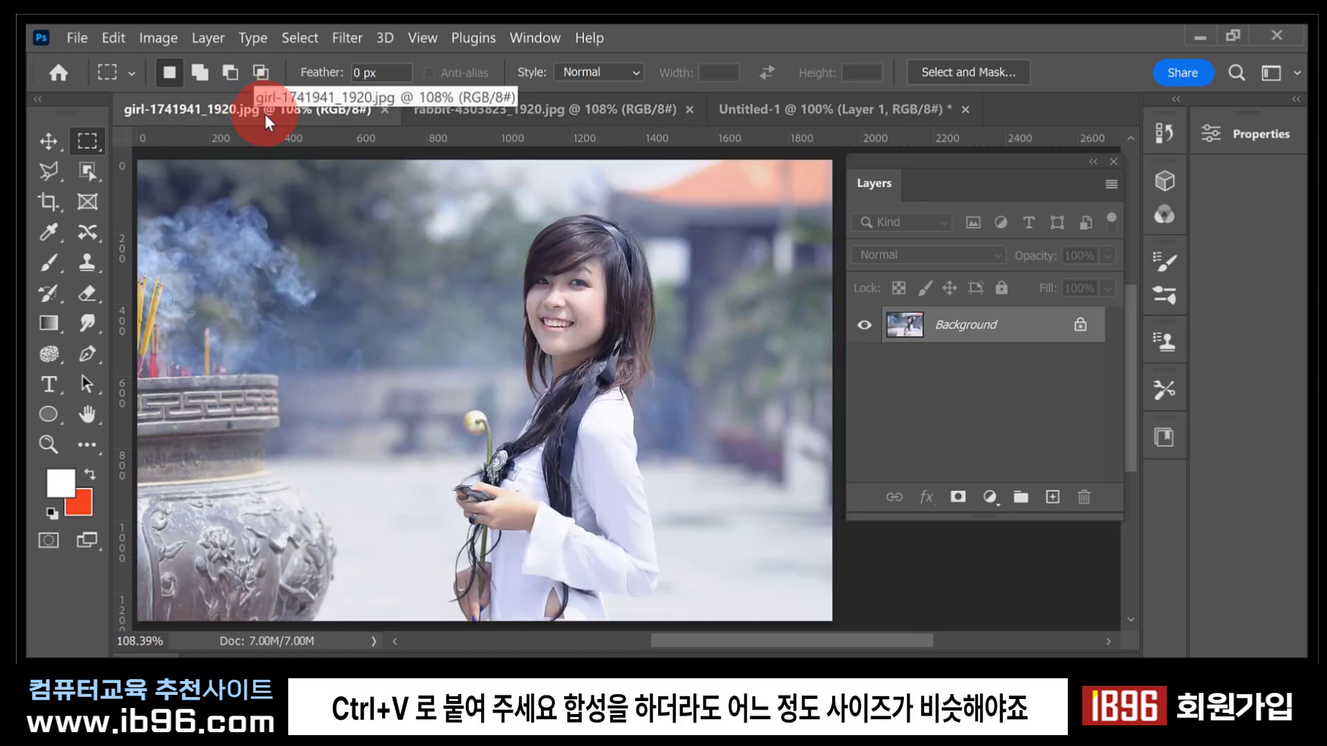
pyautogui.hotkey('ctrl', 'v')
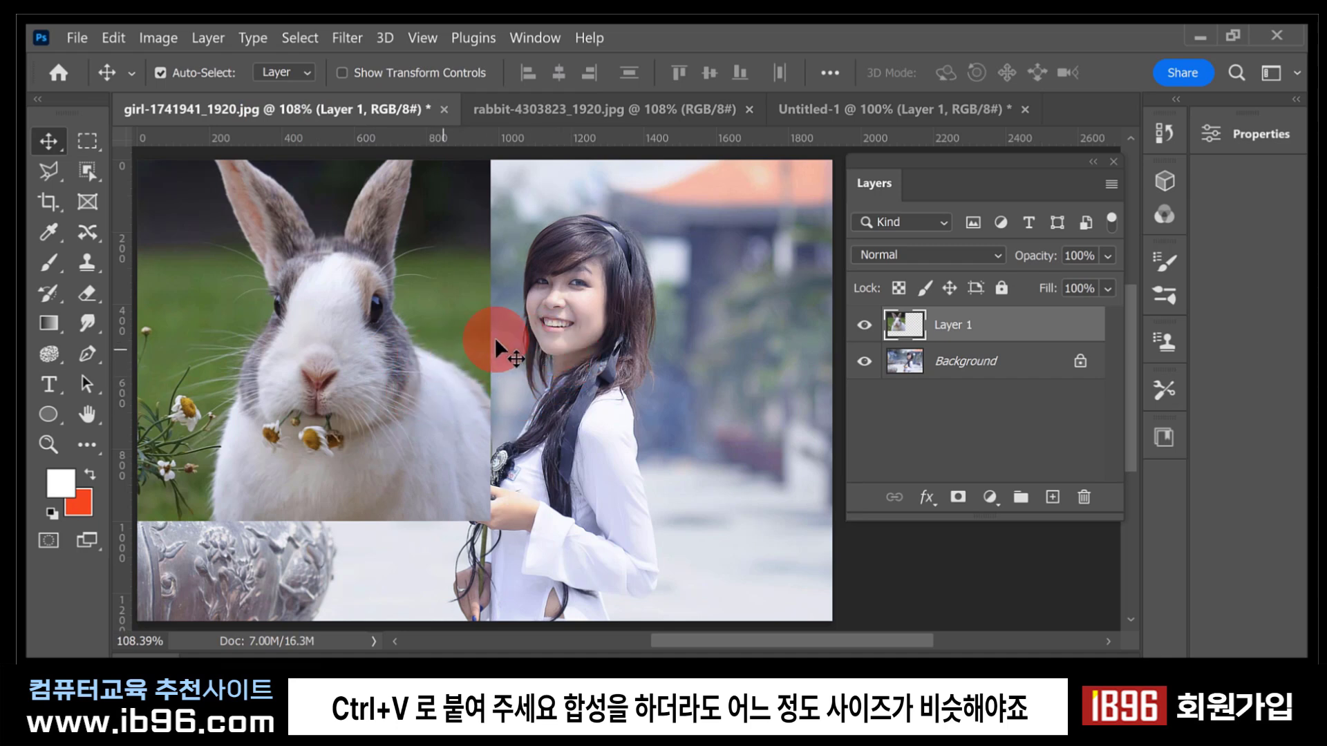
pyautogui.moveTo(334, 396)
pyautogui.mouseDown()
pyautogui.moveTo(534, 348)
pyautogui.moveTo(336, 412)
pyautogui.mouseUp()
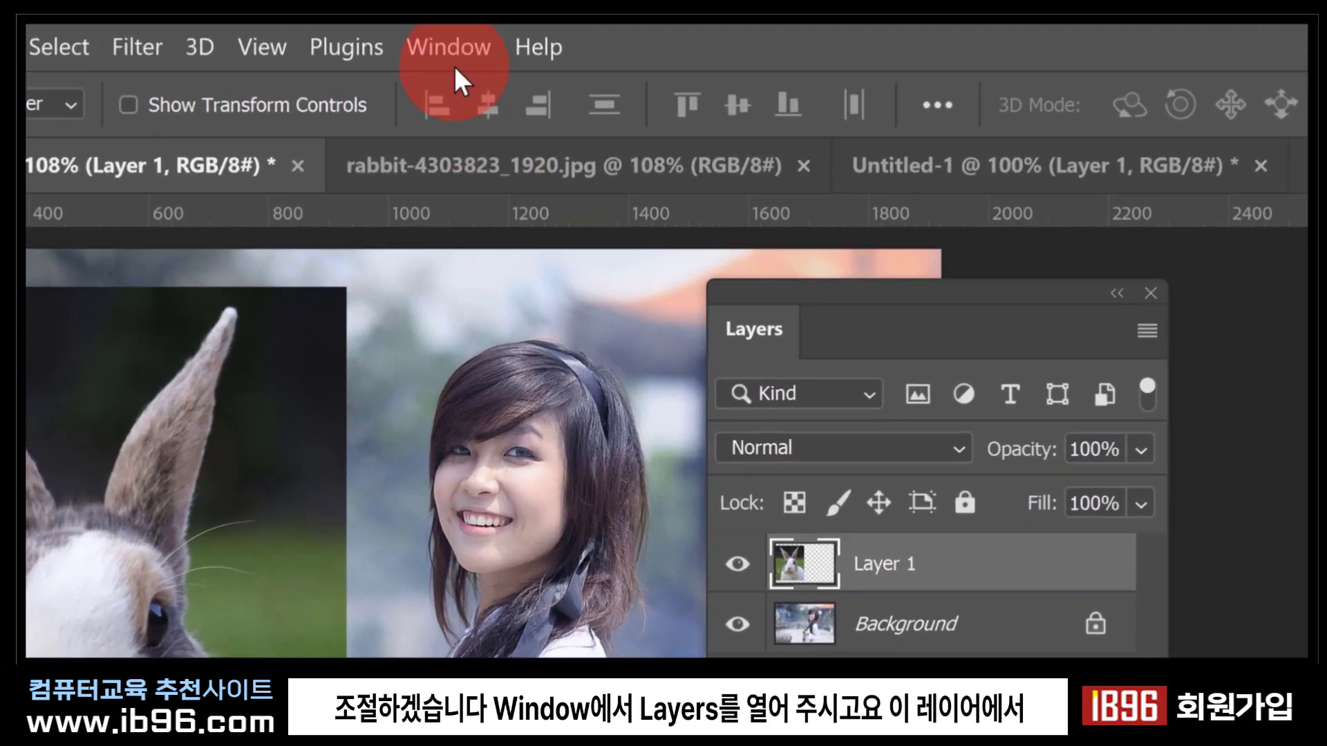
# Make sure the Layers panel is shown and select the rabbit layer, Layer 1.
pyautogui.click(532, 38)
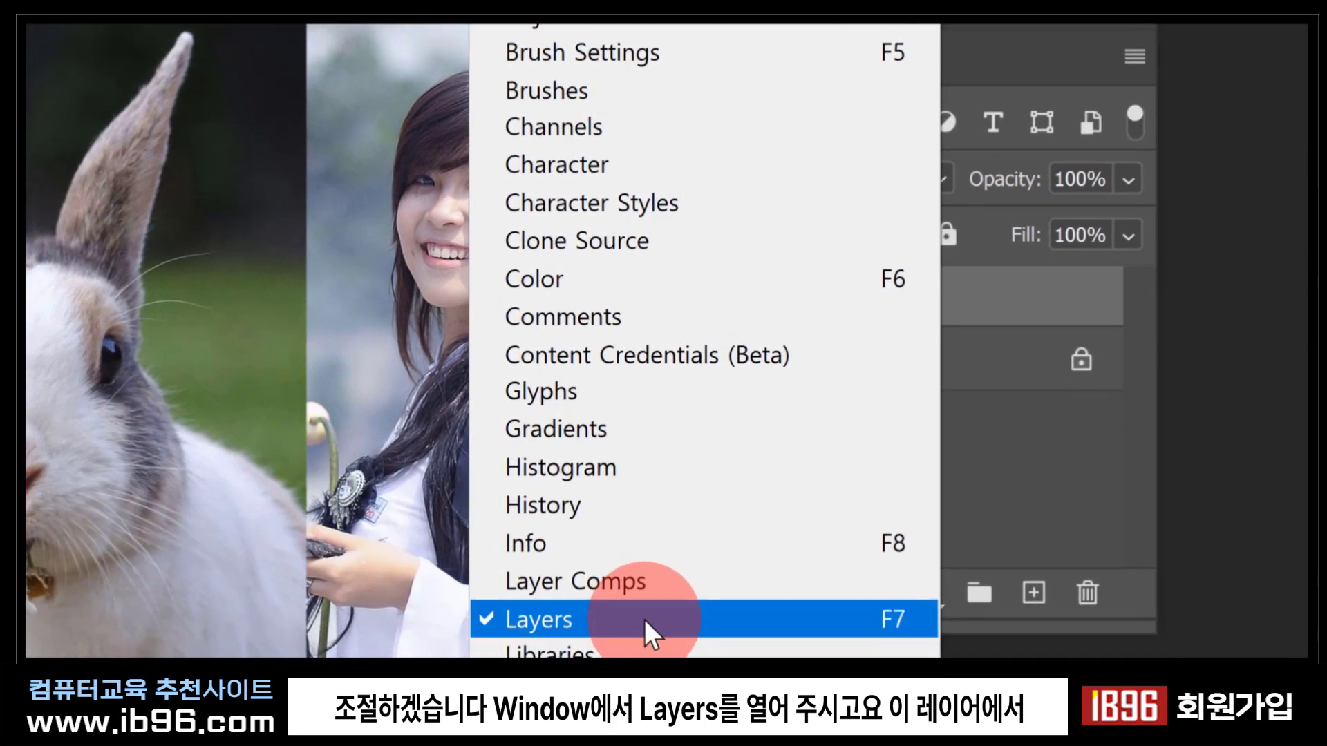
pyautogui.click(646, 623)
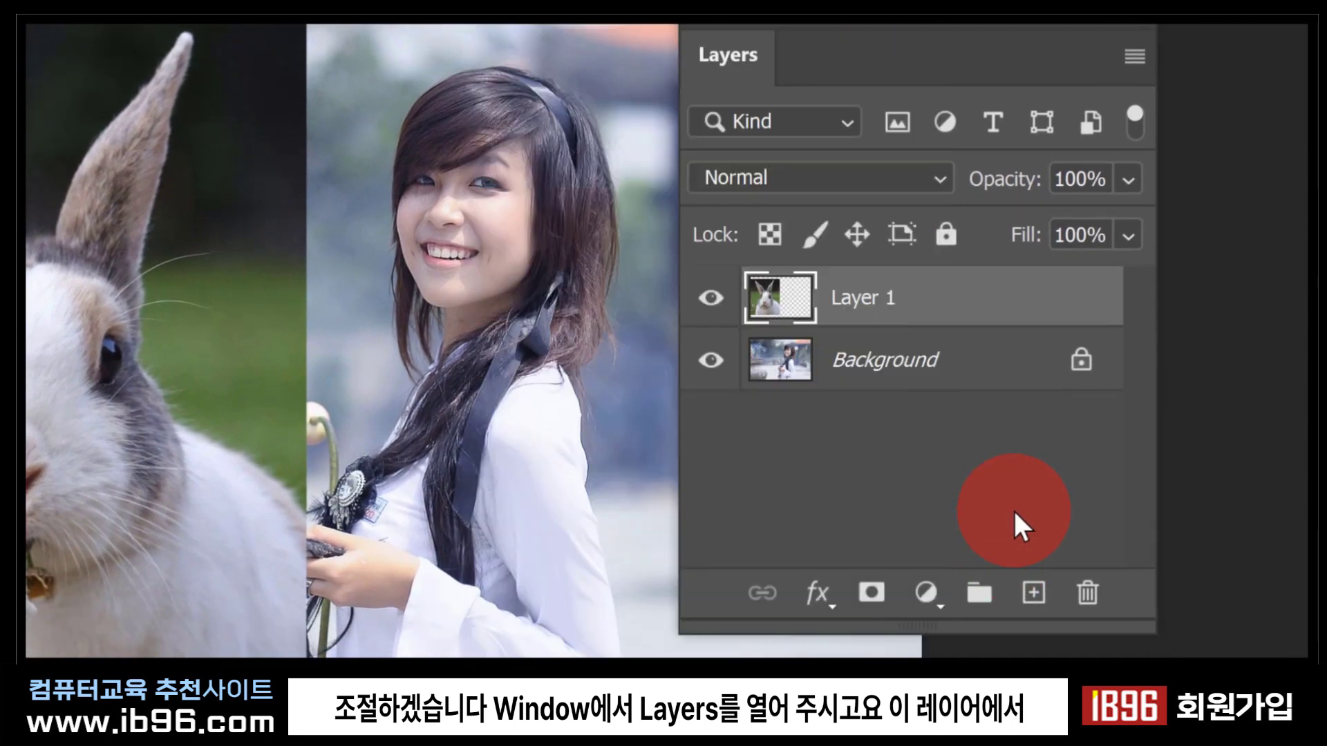
pyautogui.click(1015, 513)
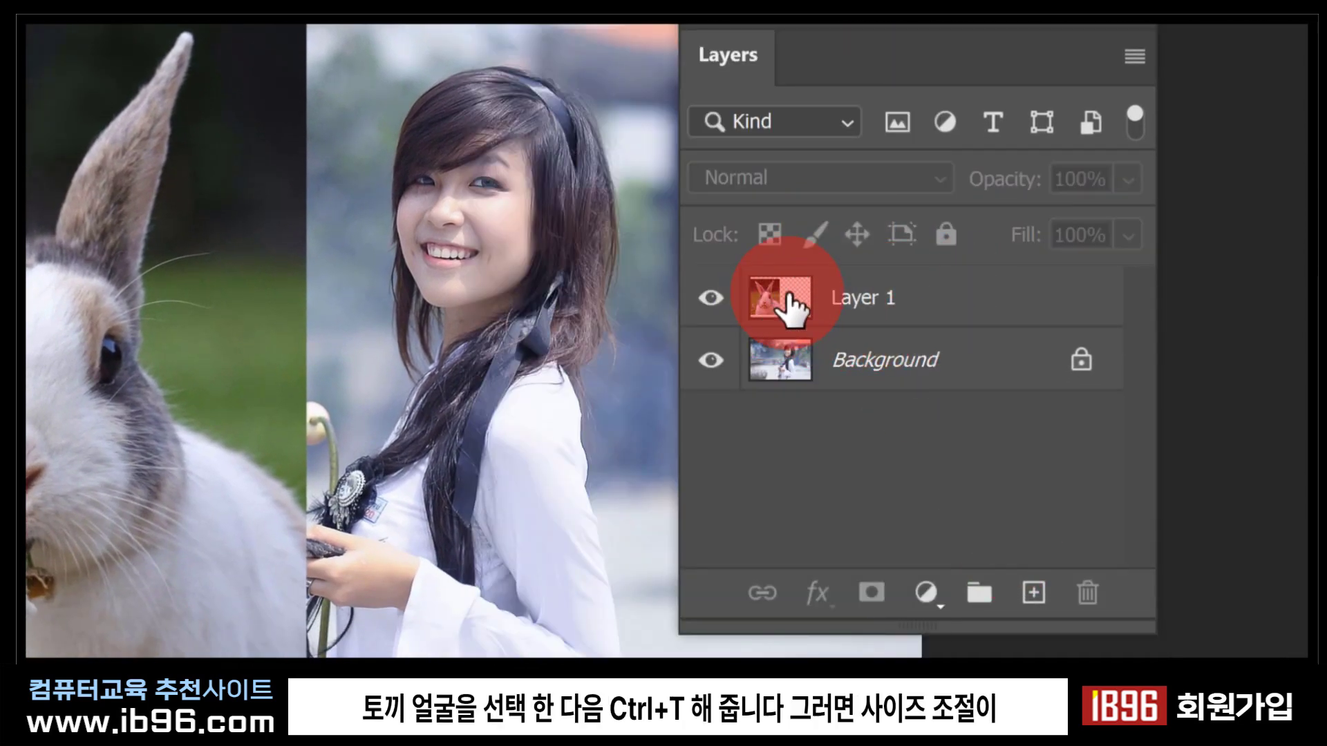
pyautogui.click(788, 305)
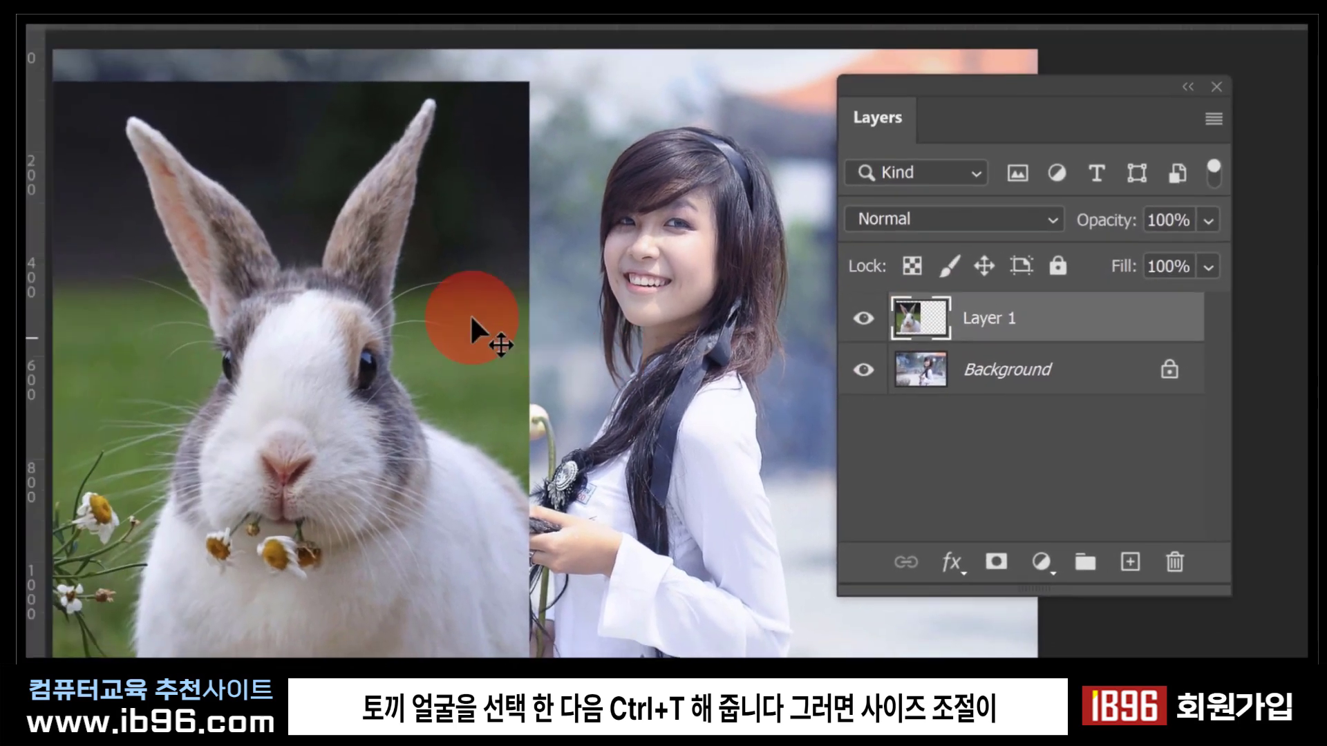
# Scale the rabbit layer down proportionally with Free Transform until its head matches the woman's head size, and apply the transform.
pyautogui.hotkey('ctrl', 't')
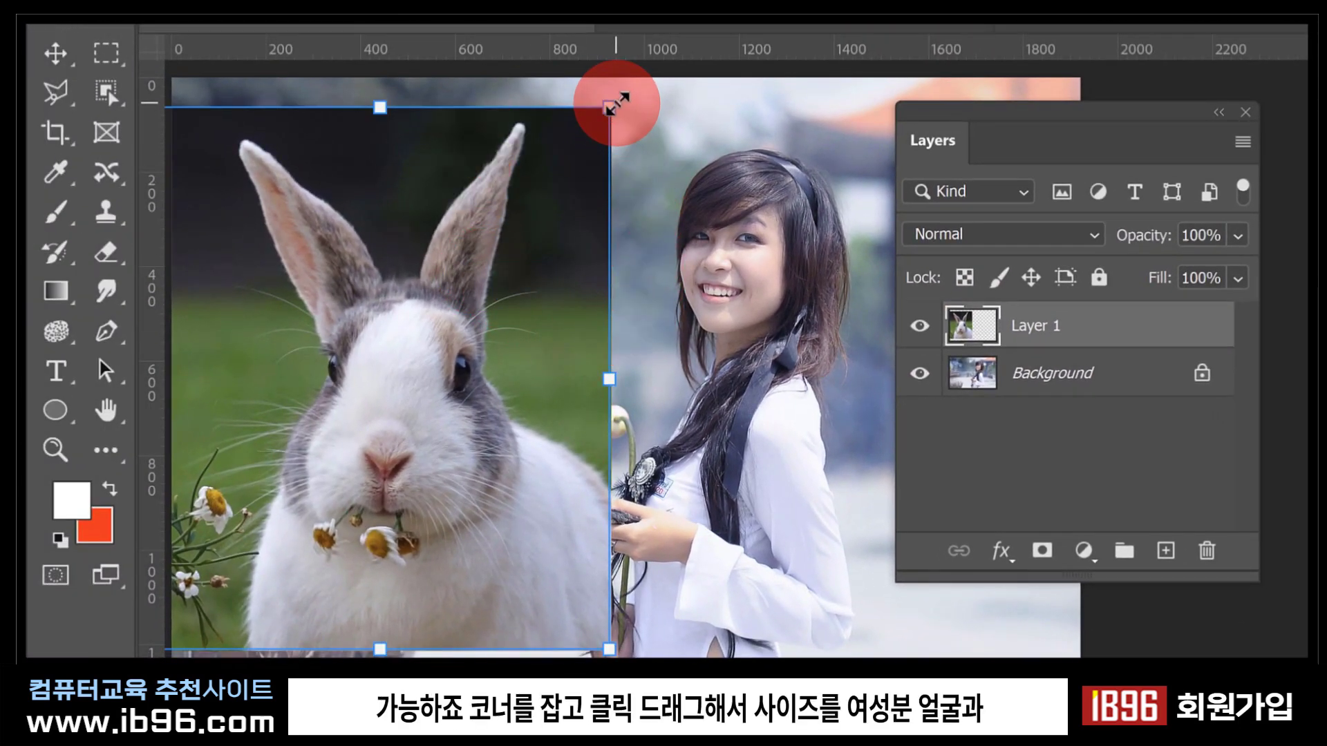
pyautogui.moveTo(611, 104); pyautogui.dragTo(517, 292)
pyautogui.moveTo(391, 579); pyautogui.dragTo(607, 376)
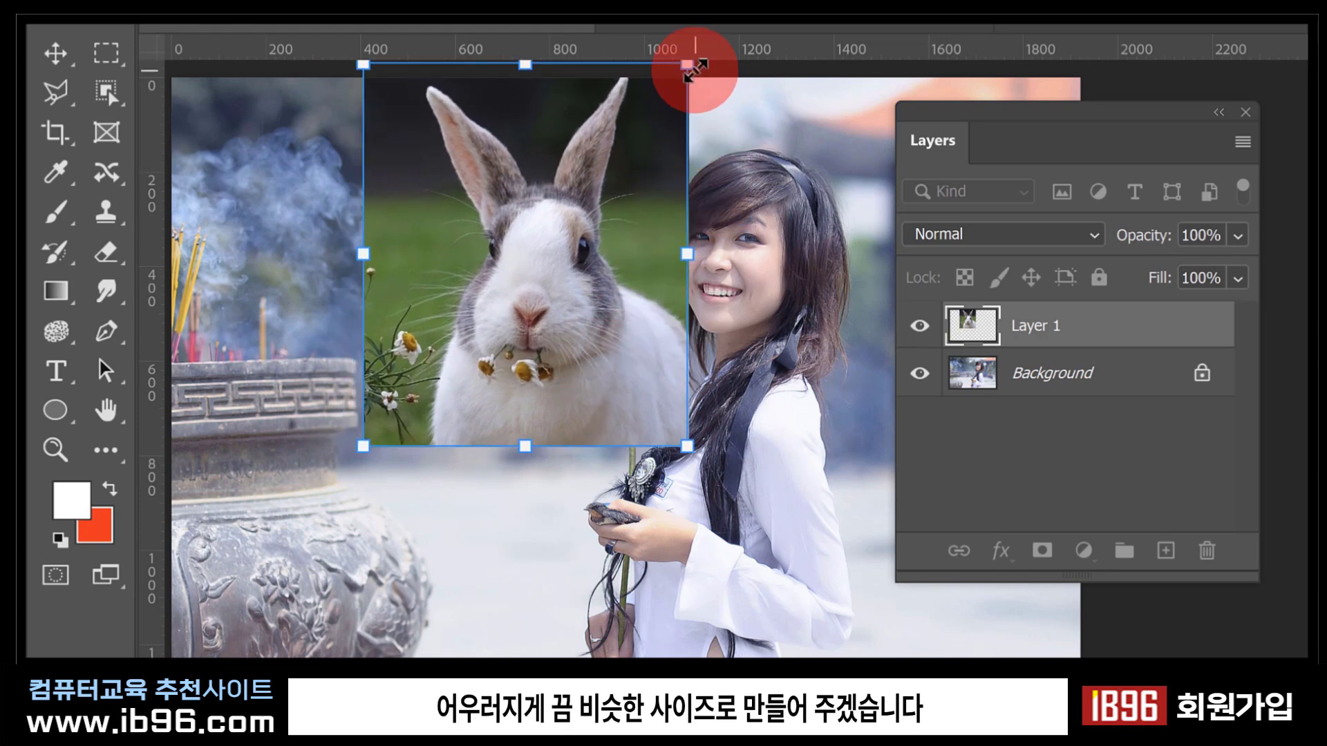
pyautogui.moveTo(689, 64); pyautogui.dragTo(672, 81)
pyautogui.moveTo(532, 311); pyautogui.dragTo(744, 334)
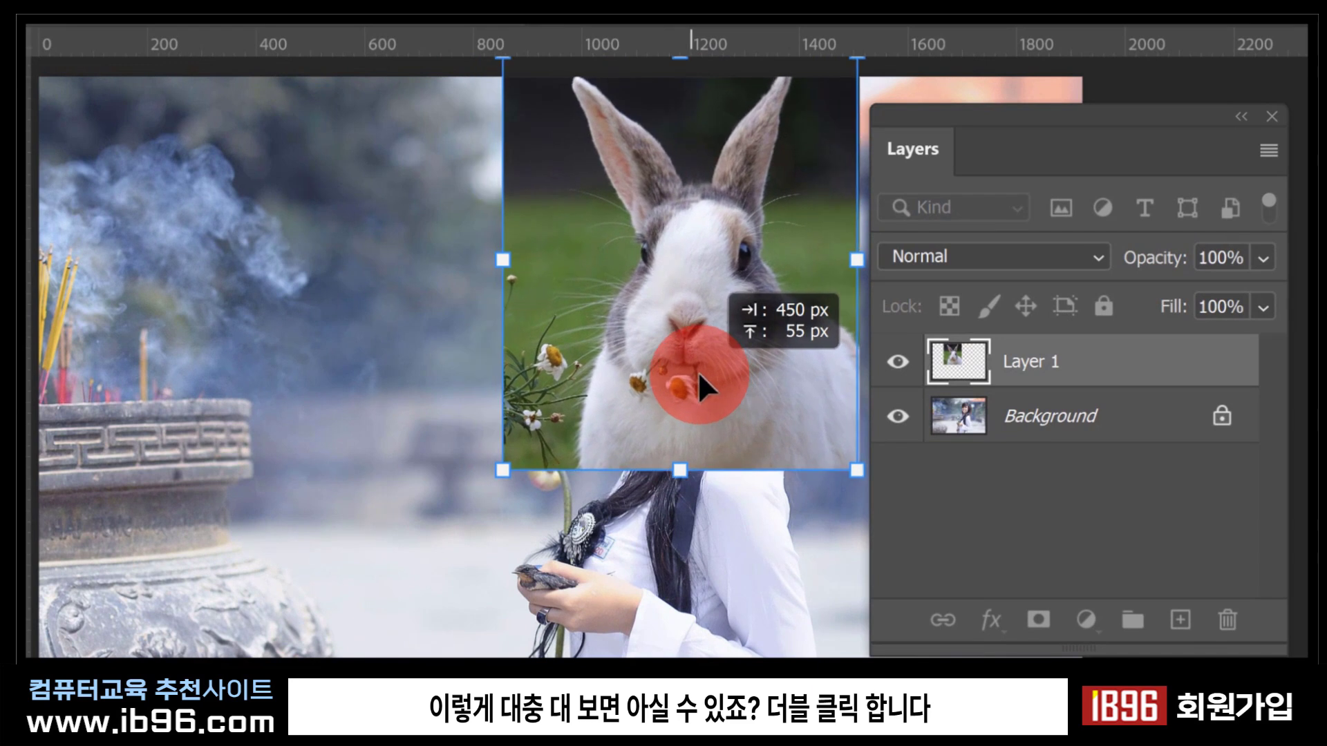
pyautogui.moveTo(699, 377); pyautogui.dragTo(440, 384)
pyautogui.moveTo(600, 61); pyautogui.dragTo(589, 72)
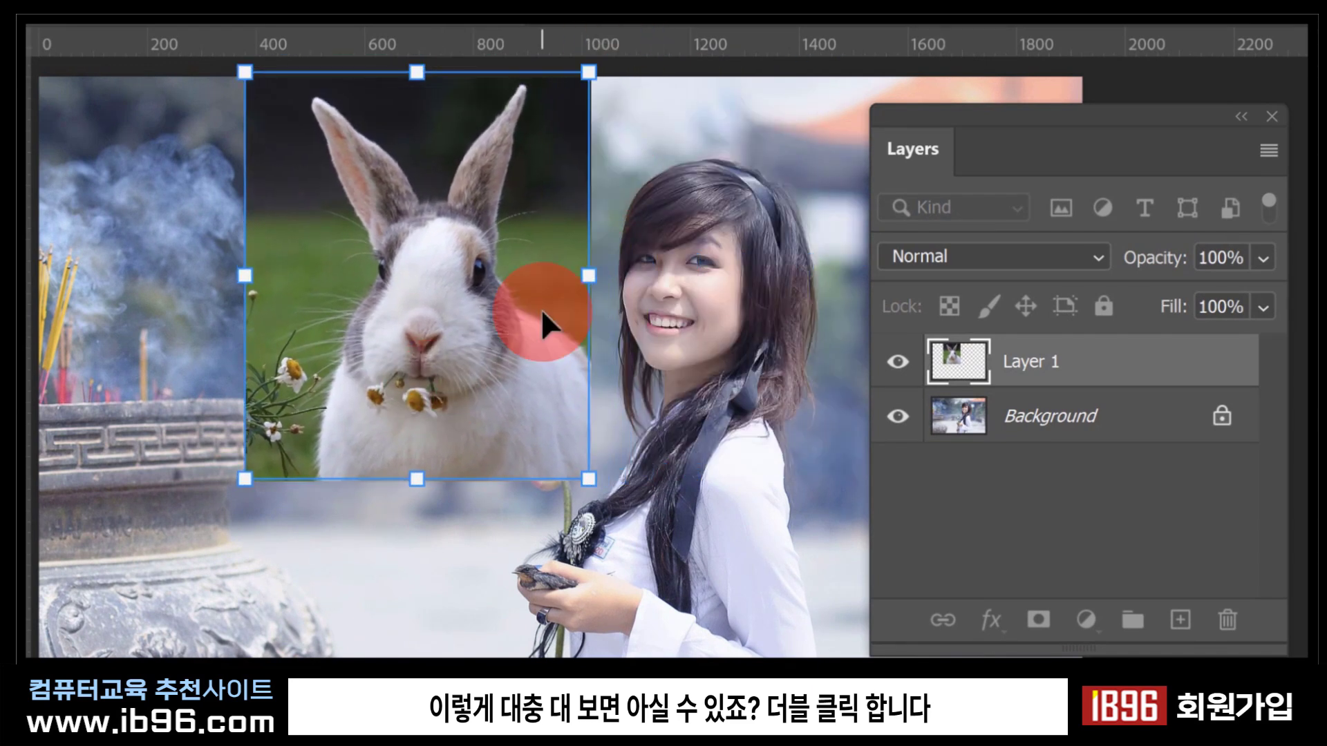
pyautogui.doubleClick(543, 322)
# Move the rabbit layer over the woman's face, lower its opacity to 52%, and fine-tune the alignment of the two faces.
pyautogui.moveTo(484, 347); pyautogui.dragTo(726, 344)
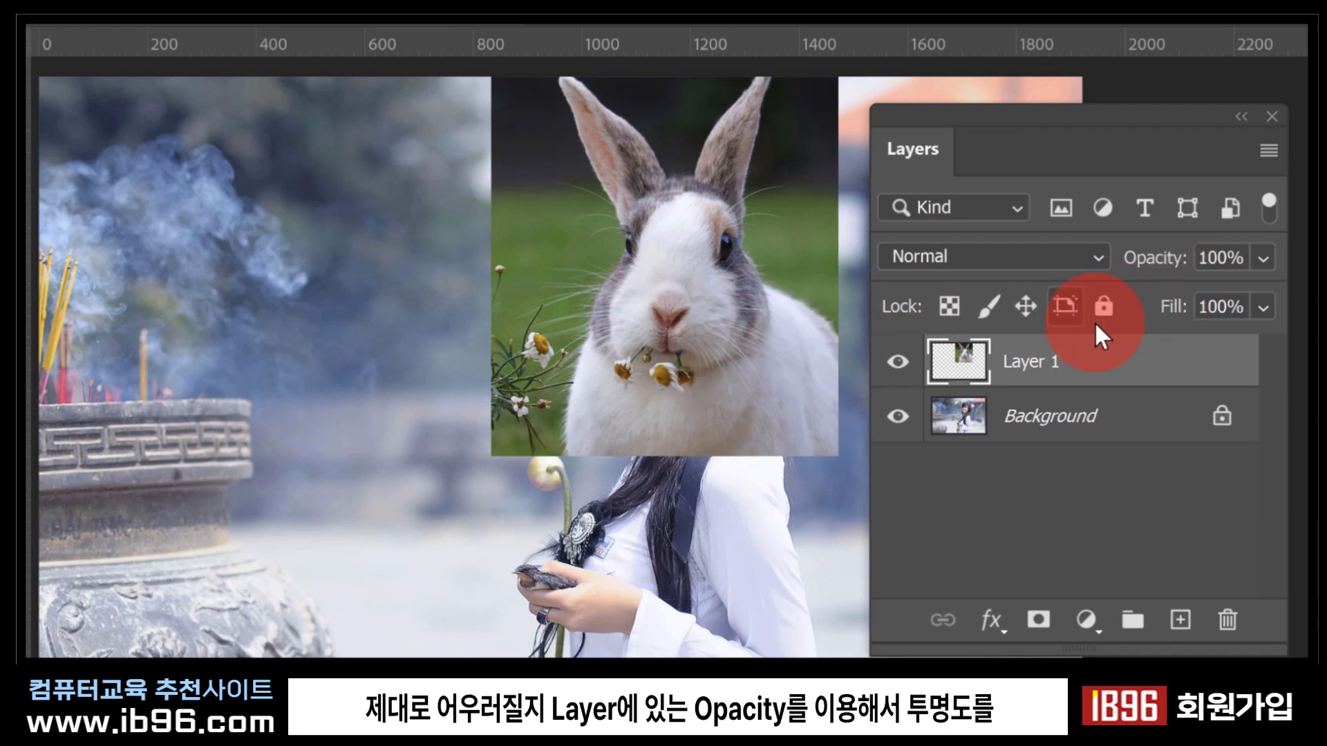
pyautogui.click(1262, 258)
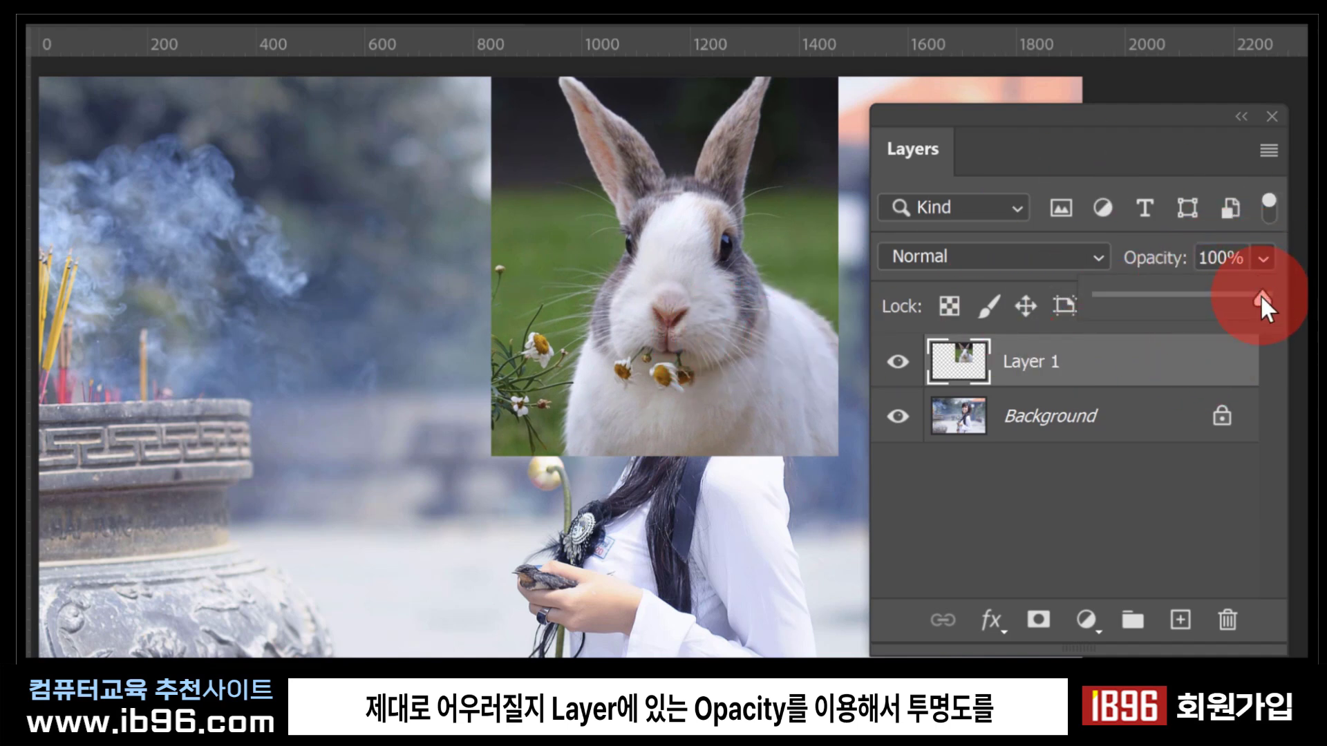
pyautogui.moveTo(1262, 297); pyautogui.dragTo(1185, 309)
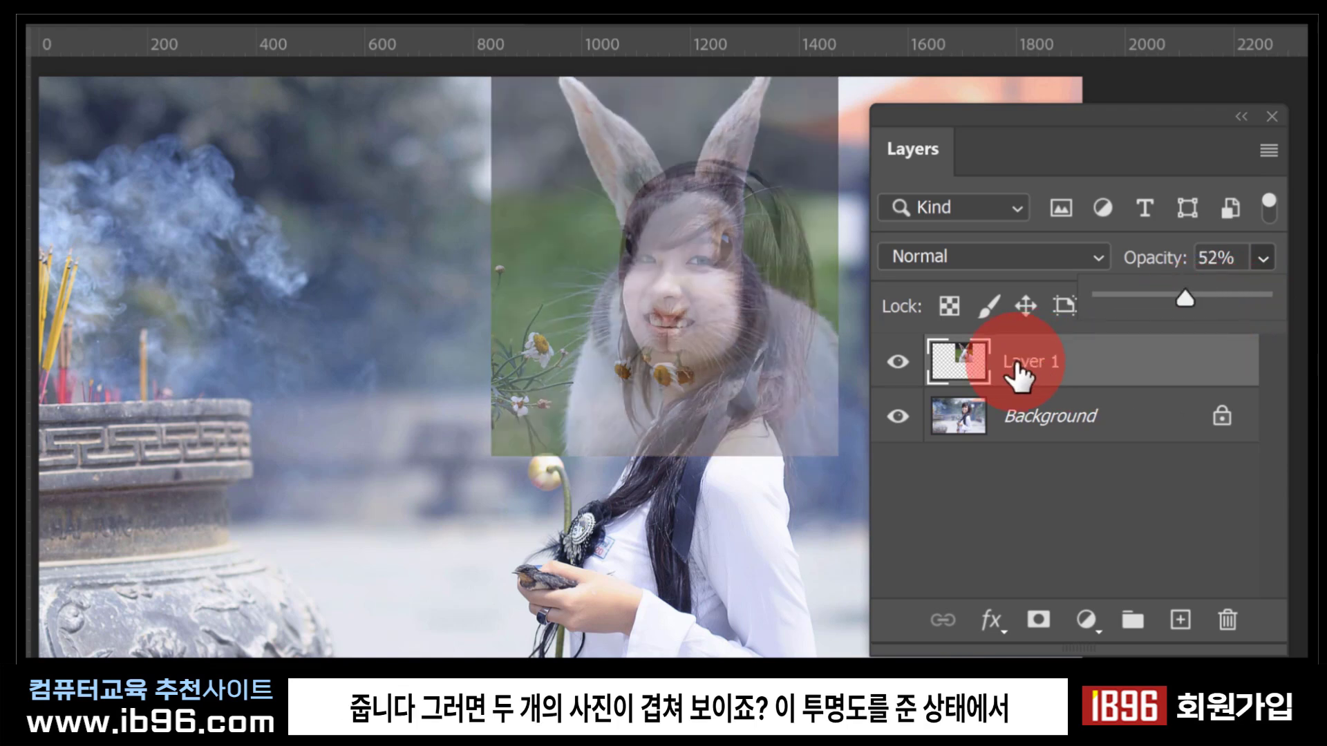
pyautogui.moveTo(641, 367)
pyautogui.mouseDown()
pyautogui.moveTo(676, 343)
pyautogui.moveTo(637, 365)
pyautogui.mouseUp()
pyautogui.moveTo(763, 373); pyautogui.dragTo(772, 405)
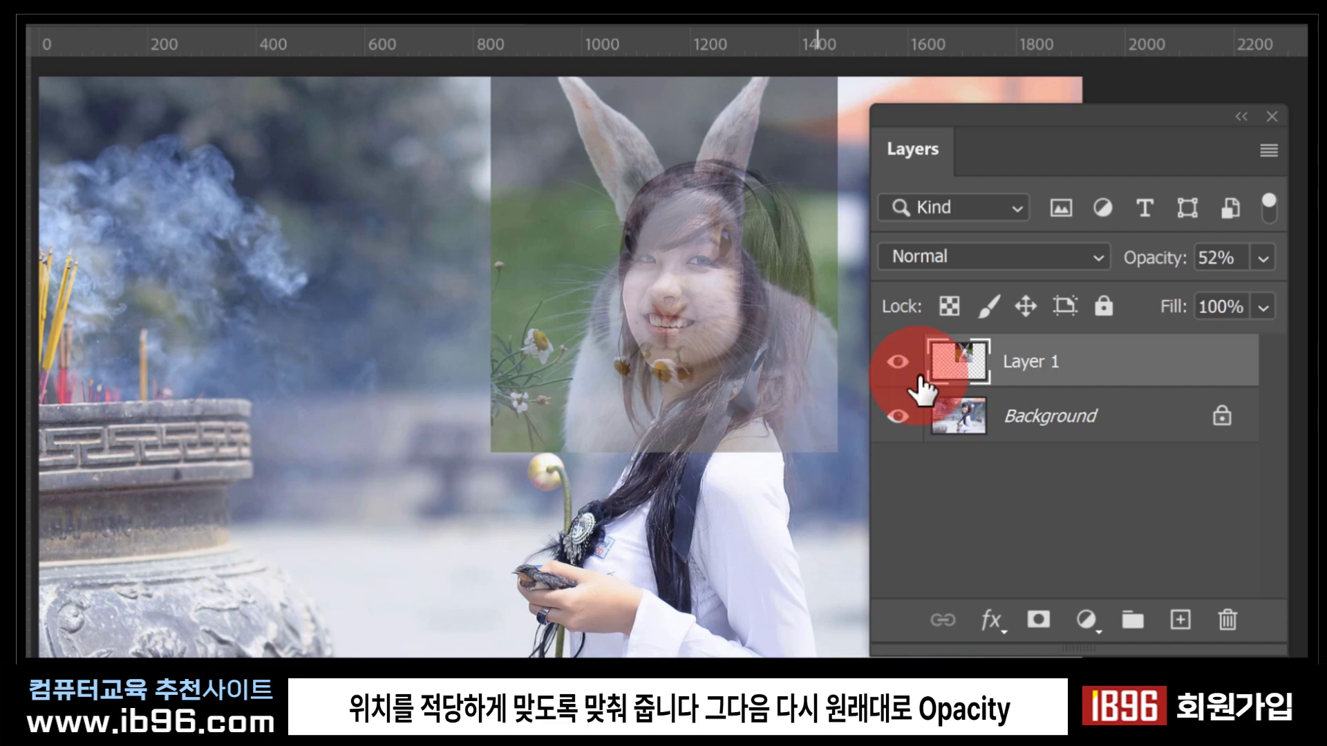
# Restore the rabbit layer's opacity to 100% and move it horizontally off the woman into the space beside her.
pyautogui.click(1262, 259)
pyautogui.moveTo(1193, 297); pyautogui.dragTo(1280, 309)
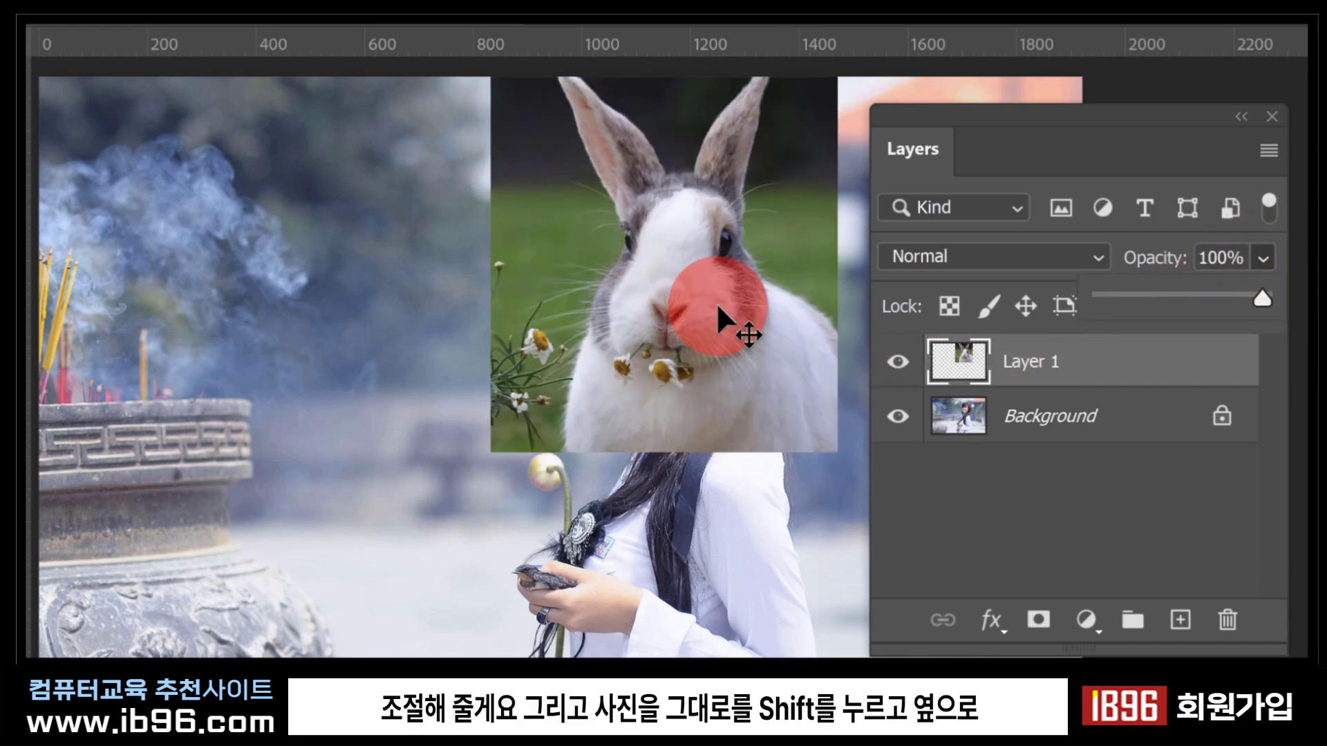
pyautogui.click(743, 307)
pyautogui.moveTo(742, 309); pyautogui.dragTo(401, 319)
pyautogui.moveTo(688, 300); pyautogui.dragTo(447, 338)
pyautogui.moveTo(346, 304); pyautogui.dragTo(684, 326)
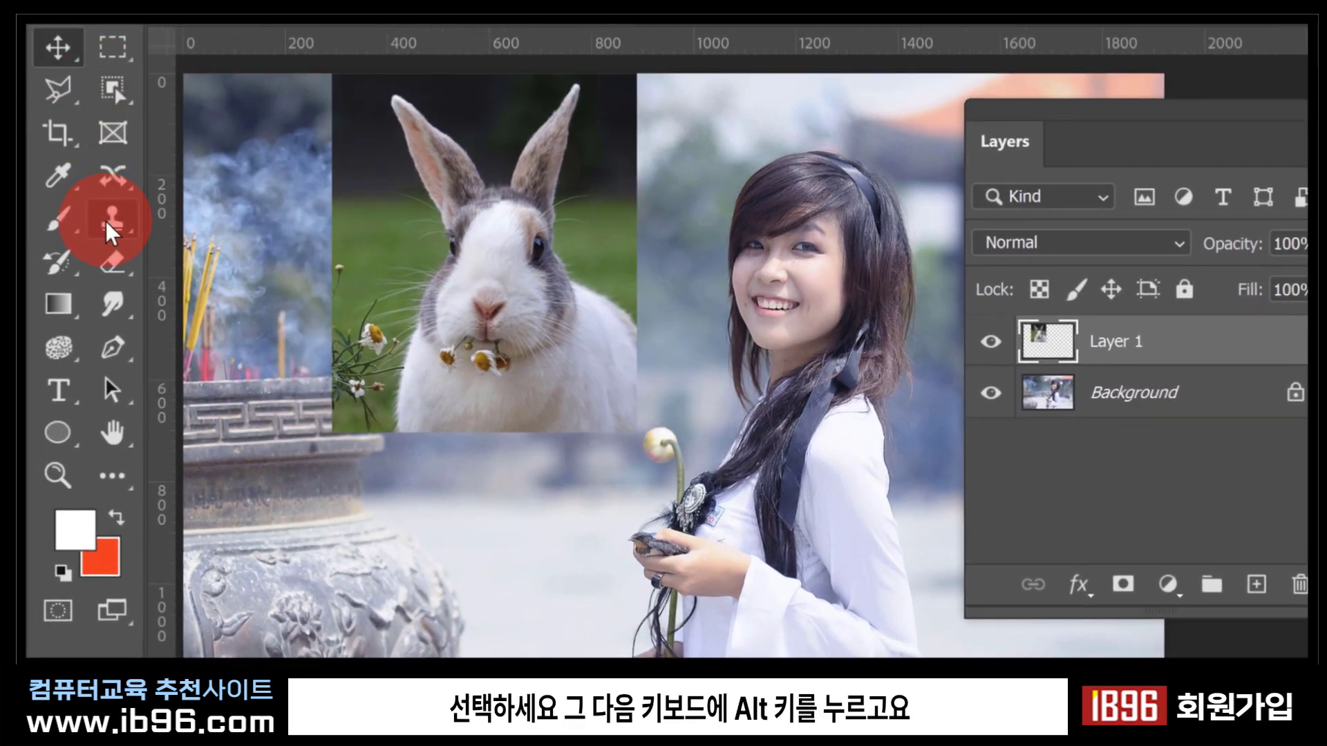
# Clone the rabbit's head over the woman's face on a new layer above Layer 1, using the rabbit's nose as the Clone Stamp source.
pyautogui.keyDown('alt'); pyautogui.click(494, 276); pyautogui.keyUp('alt')
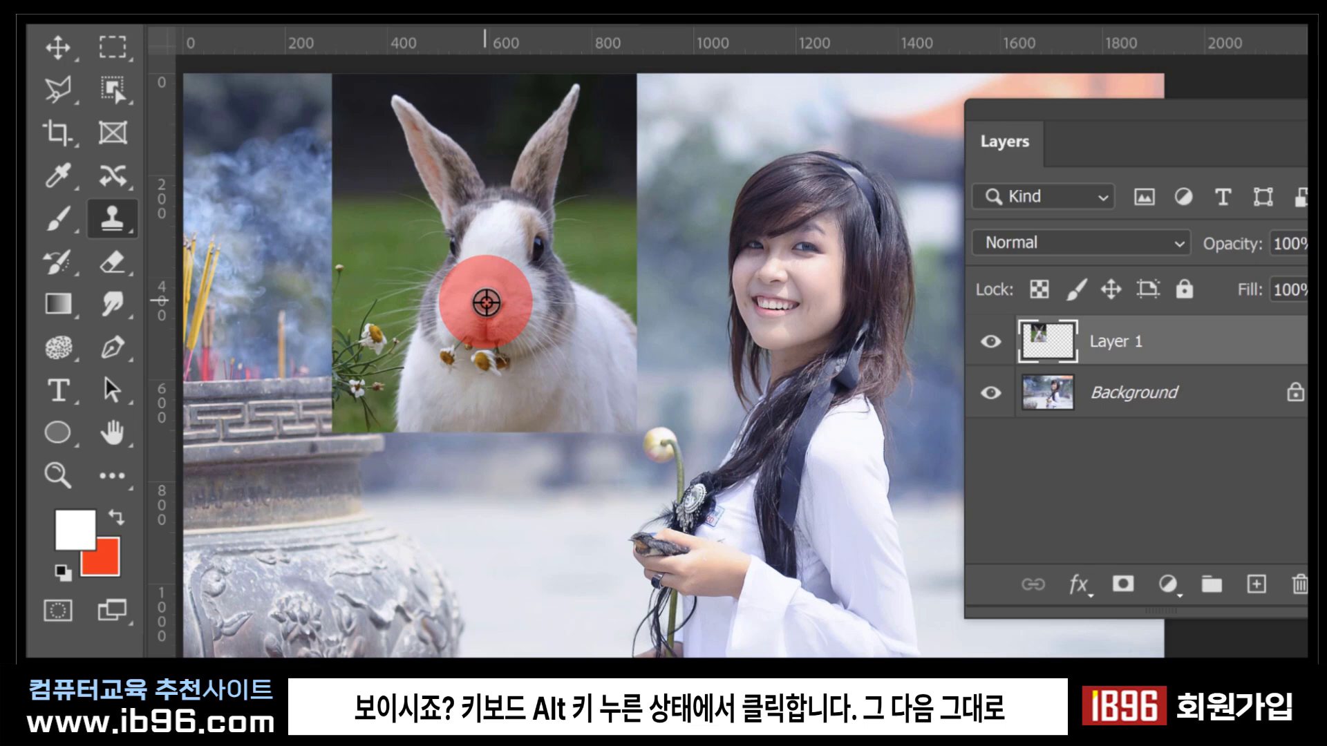
pyautogui.keyDown('alt'); pyautogui.click(486, 302); pyautogui.keyUp('alt')
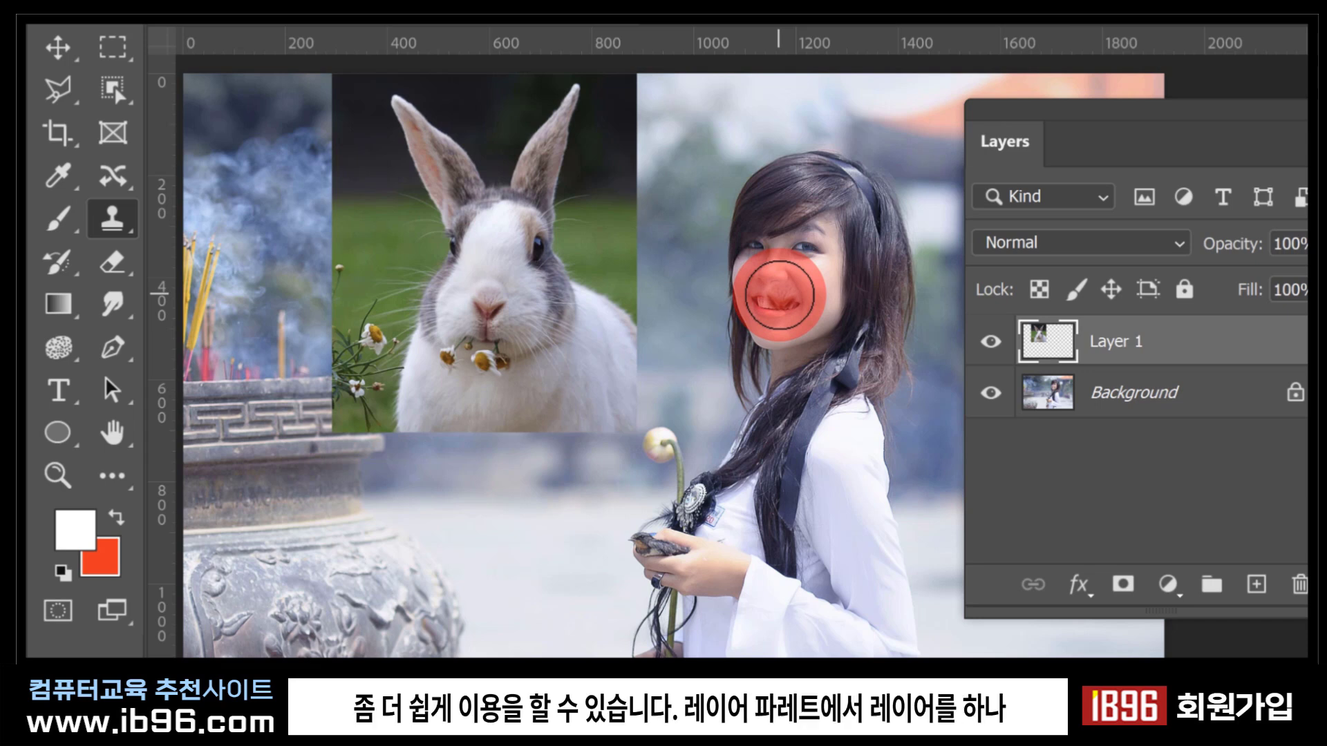
pyautogui.click(1266, 344)
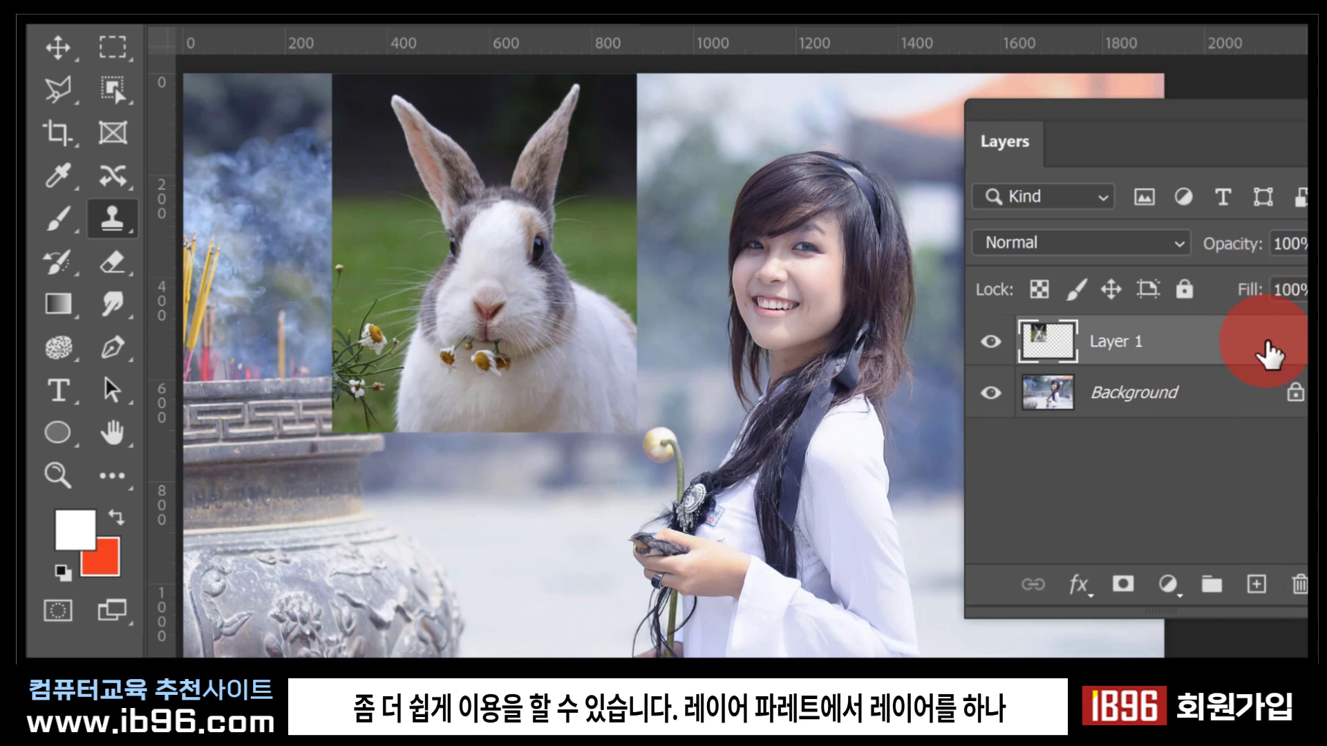
pyautogui.click(1255, 585)
pyautogui.click(1047, 342)
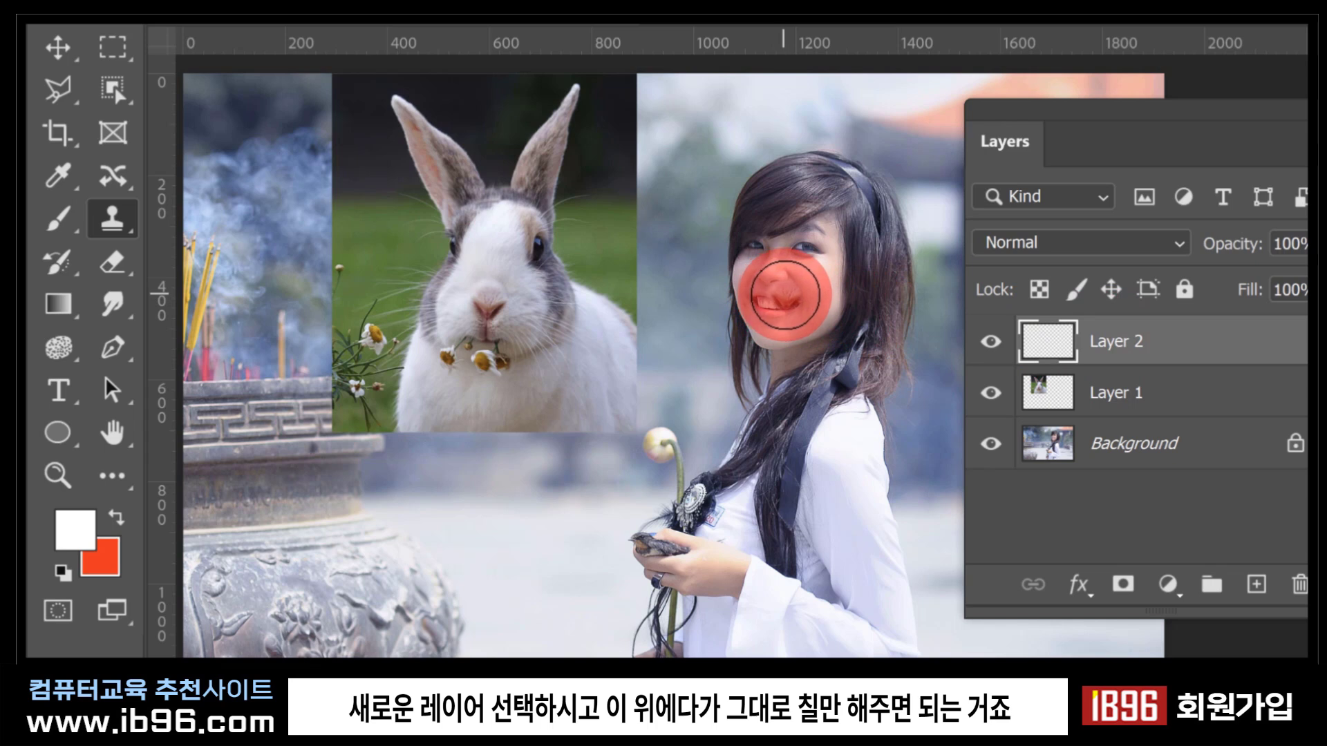
pyautogui.moveTo(784, 299)
pyautogui.mouseDown()
pyautogui.moveTo(741, 302)
pyautogui.moveTo(773, 354)
pyautogui.moveTo(838, 312)
pyautogui.moveTo(842, 284)
pyautogui.moveTo(777, 327)
pyautogui.moveTo(785, 272)
pyautogui.moveTo(823, 252)
pyautogui.moveTo(823, 223)
pyautogui.moveTo(812, 283)
pyautogui.moveTo(841, 258)
pyautogui.moveTo(841, 278)
pyautogui.moveTo(823, 229)
pyautogui.moveTo(798, 251)
pyautogui.moveTo(782, 230)
pyautogui.moveTo(788, 250)
pyautogui.moveTo(772, 237)
pyautogui.moveTo(738, 275)
pyautogui.moveTo(743, 236)
pyautogui.moveTo(759, 212)
pyautogui.moveTo(762, 240)
pyautogui.moveTo(793, 208)
pyautogui.moveTo(836, 225)
pyautogui.moveTo(851, 145)
pyautogui.moveTo(813, 210)
pyautogui.moveTo(836, 131)
pyautogui.moveTo(851, 92)
pyautogui.moveTo(850, 130)
pyautogui.moveTo(881, 71)
pyautogui.moveTo(838, 183)
pyautogui.moveTo(849, 246)
pyautogui.moveTo(834, 173)
pyautogui.moveTo(774, 211)
pyautogui.moveTo(818, 154)
pyautogui.moveTo(774, 211)
pyautogui.moveTo(785, 188)
pyautogui.moveTo(768, 197)
pyautogui.moveTo(790, 189)
pyautogui.moveTo(752, 115)
pyautogui.moveTo(737, 149)
pyautogui.moveTo(716, 96)
pyautogui.moveTo(731, 126)
pyautogui.moveTo(682, 81)
pyautogui.moveTo(749, 163)
pyautogui.moveTo(720, 126)
pyautogui.moveTo(715, 188)
pyautogui.moveTo(742, 220)
pyautogui.moveTo(734, 155)
pyautogui.moveTo(776, 233)
pyautogui.moveTo(719, 320)
pyautogui.moveTo(785, 361)
pyautogui.moveTo(764, 371)
pyautogui.moveTo(776, 346)
pyautogui.moveTo(828, 326)
pyautogui.moveTo(782, 350)
pyautogui.moveTo(840, 294)
pyautogui.moveTo(859, 252)
pyautogui.moveTo(826, 313)
pyautogui.moveTo(837, 325)
pyautogui.moveTo(687, 297)
pyautogui.moveTo(714, 240)
pyautogui.moveTo(692, 154)
pyautogui.mouseUp()
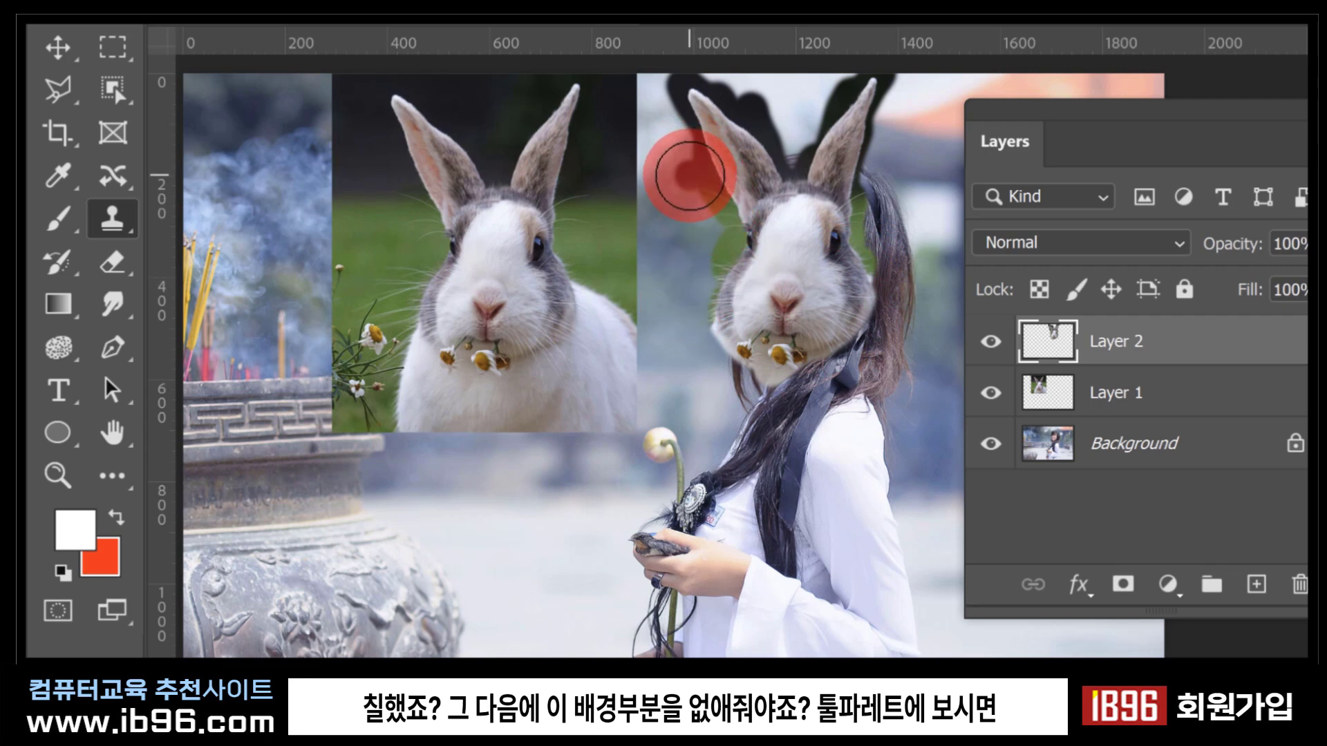
# Remove the dark cloned background around the rabbit's head on Layer 2 with the History Brush, blending the face into the woman's hair.
pyautogui.moveTo(56, 260); pyautogui.dragTo(273, 273)
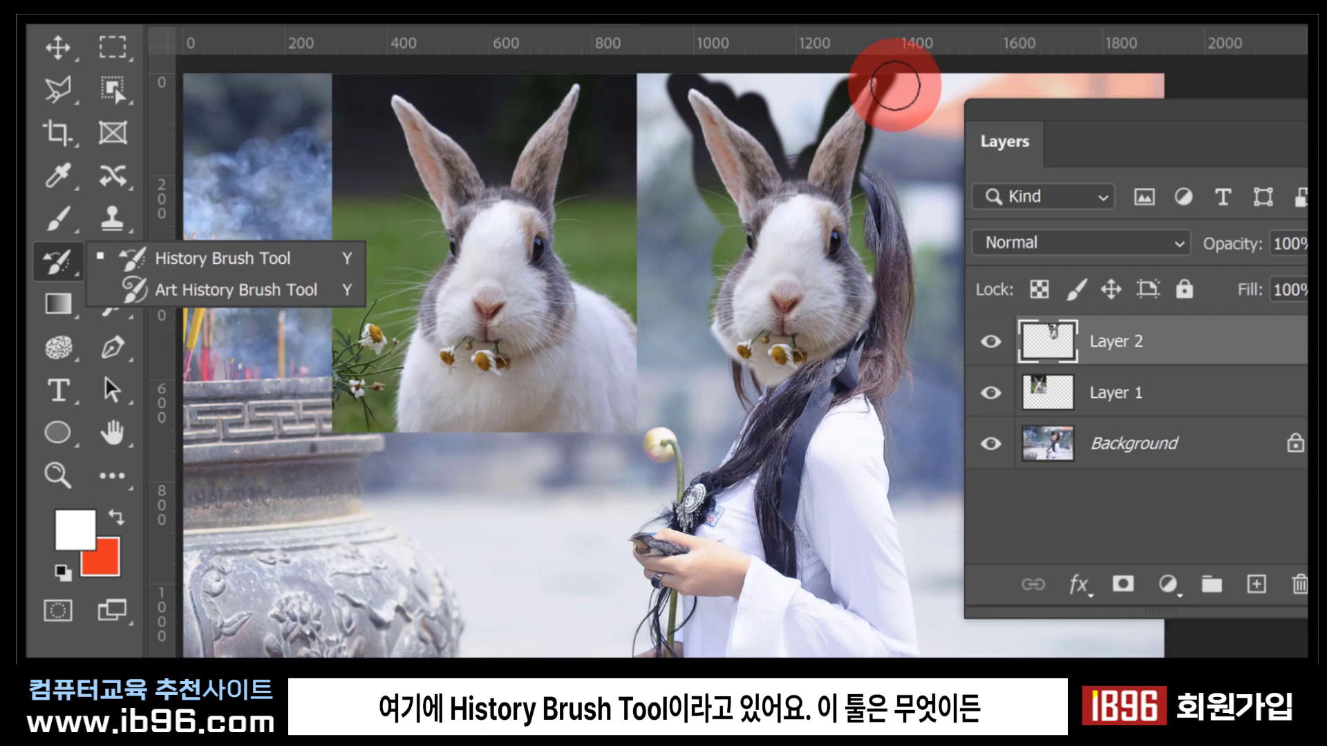
pyautogui.moveTo(898, 84)
pyautogui.mouseDown()
pyautogui.moveTo(883, 109)
pyautogui.moveTo(925, 76)
pyautogui.moveTo(874, 178)
pyautogui.moveTo(869, 237)
pyautogui.mouseUp()
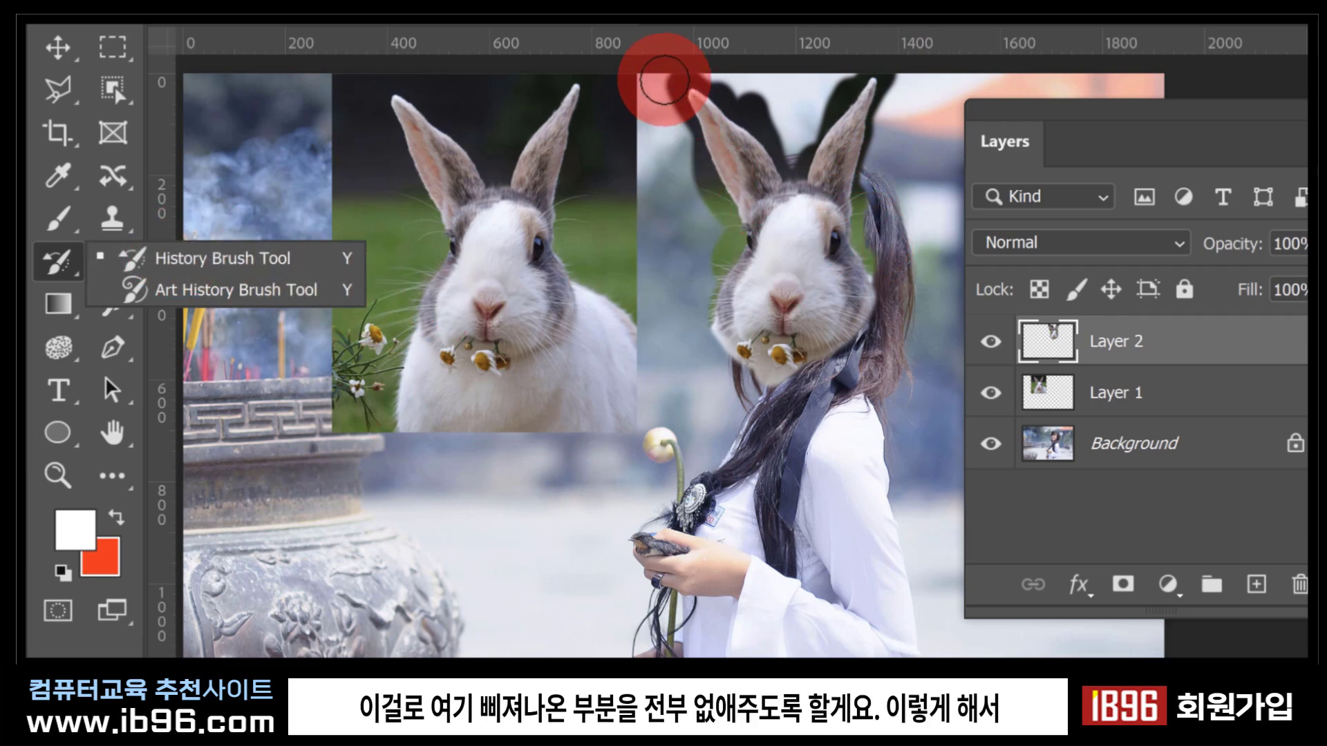
pyautogui.click(235, 257)
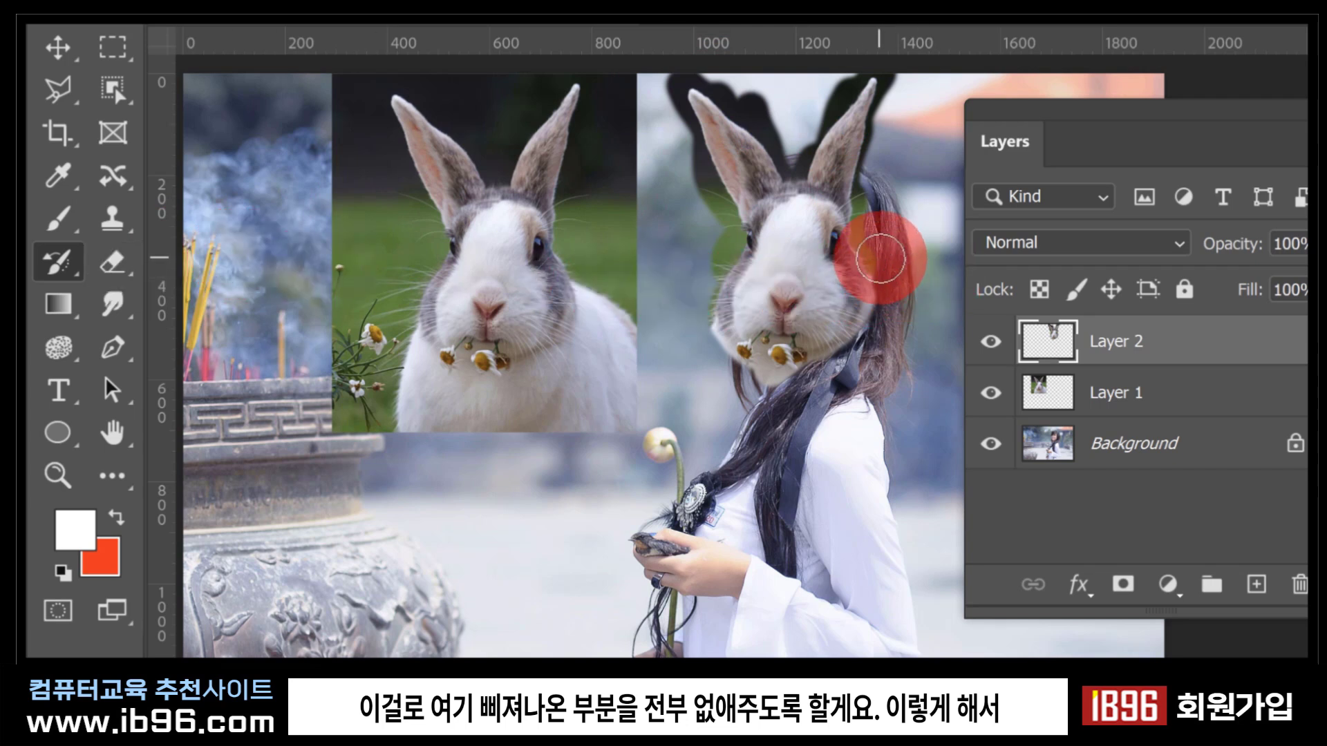
pyautogui.moveTo(878, 266)
pyautogui.mouseDown()
pyautogui.moveTo(859, 237)
pyautogui.moveTo(894, 88)
pyautogui.moveTo(870, 73)
pyautogui.moveTo(881, 68)
pyautogui.moveTo(846, 74)
pyautogui.moveTo(860, 74)
pyautogui.moveTo(799, 159)
pyautogui.moveTo(799, 144)
pyautogui.moveTo(809, 135)
pyautogui.moveTo(802, 168)
pyautogui.moveTo(764, 110)
pyautogui.moveTo(776, 157)
pyautogui.moveTo(721, 89)
pyautogui.moveTo(768, 104)
pyautogui.moveTo(768, 120)
pyautogui.moveTo(746, 116)
pyautogui.moveTo(763, 136)
pyautogui.moveTo(718, 87)
pyautogui.moveTo(699, 284)
pyautogui.moveTo(719, 225)
pyautogui.moveTo(708, 192)
pyautogui.moveTo(693, 276)
pyautogui.moveTo(714, 273)
pyautogui.moveTo(717, 350)
pyautogui.moveTo(747, 395)
pyautogui.mouseUp()
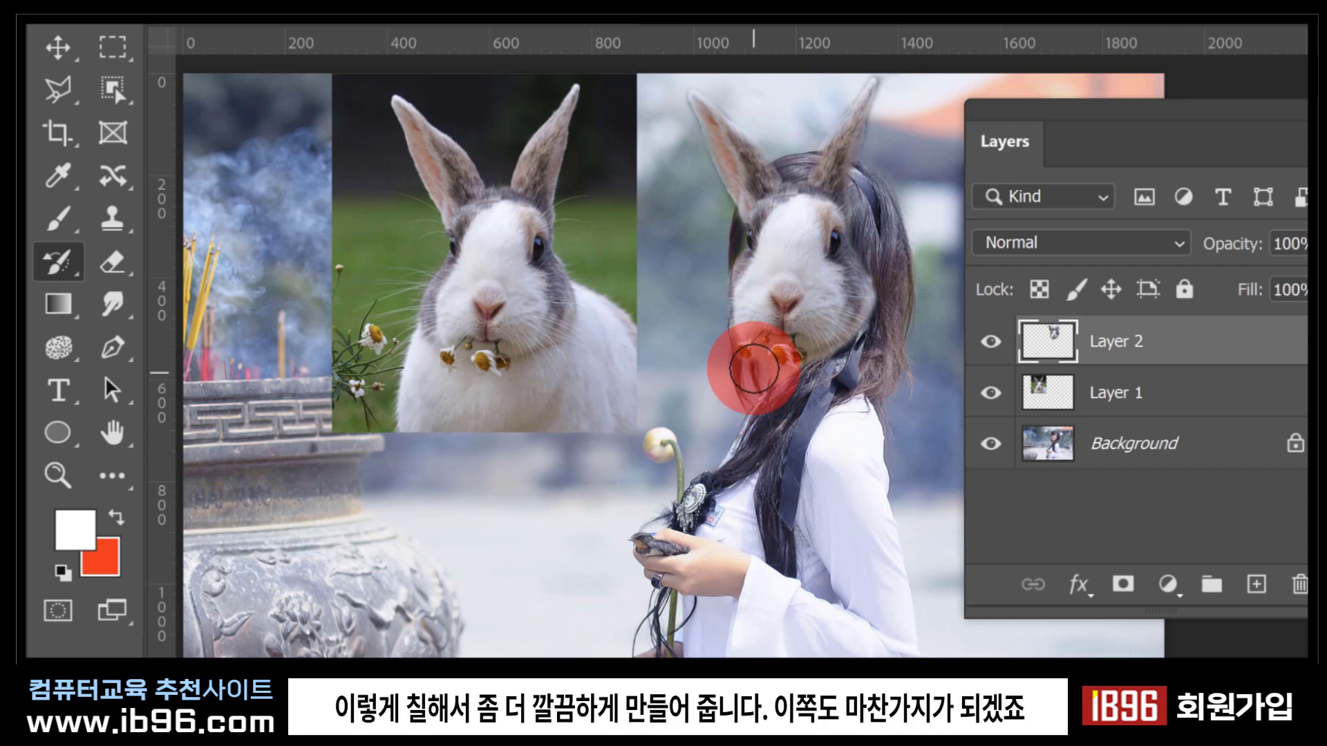
pyautogui.moveTo(753, 374)
pyautogui.mouseDown()
pyautogui.moveTo(759, 425)
pyautogui.moveTo(849, 404)
pyautogui.moveTo(891, 319)
pyautogui.moveTo(876, 264)
pyautogui.moveTo(871, 335)
pyautogui.moveTo(869, 247)
pyautogui.moveTo(864, 371)
pyautogui.moveTo(879, 270)
pyautogui.moveTo(862, 232)
pyautogui.moveTo(874, 284)
pyautogui.mouseUp()
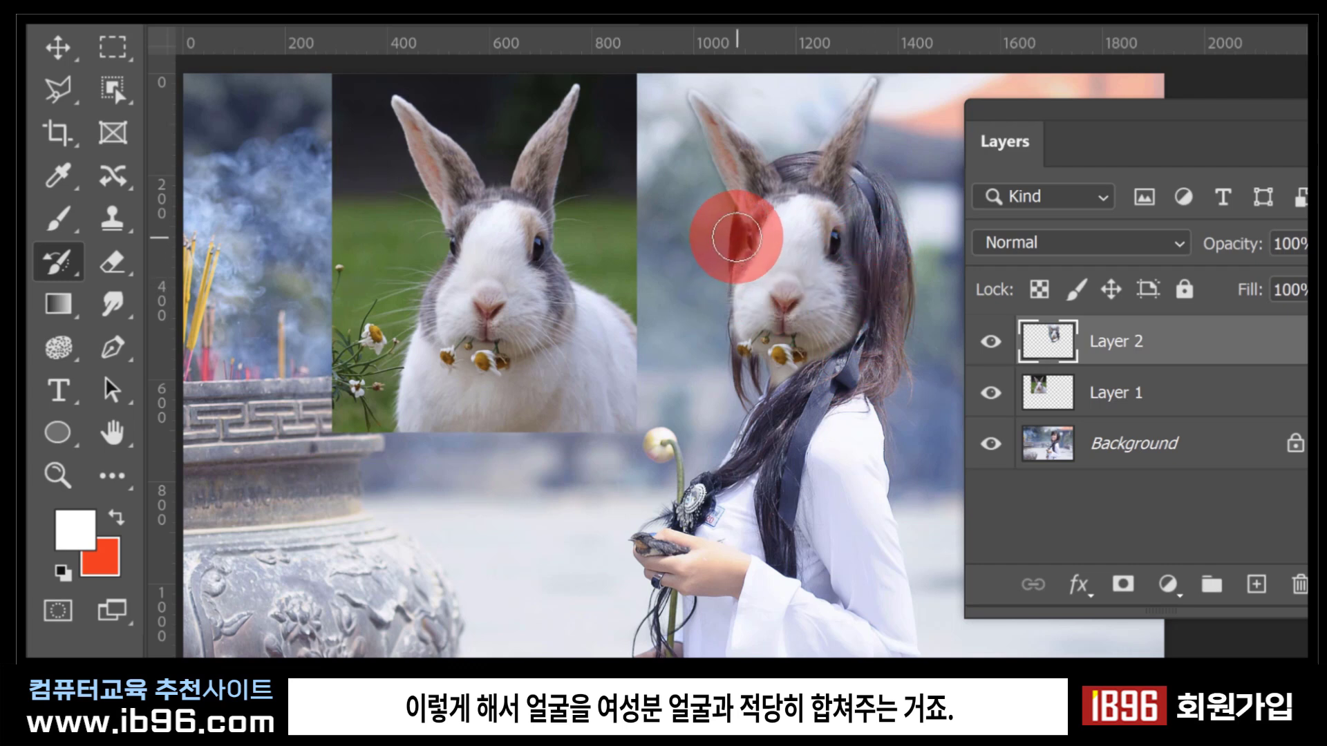
pyautogui.moveTo(722, 250)
pyautogui.mouseDown()
pyautogui.moveTo(711, 282)
pyautogui.moveTo(730, 349)
pyautogui.moveTo(702, 385)
pyautogui.moveTo(777, 408)
pyautogui.moveTo(907, 172)
pyautogui.moveTo(874, 89)
pyautogui.moveTo(848, 143)
pyautogui.moveTo(864, 187)
pyautogui.moveTo(818, 200)
pyautogui.moveTo(832, 134)
pyautogui.moveTo(168, 297)
pyautogui.moveTo(81, 203)
pyautogui.mouseUp()
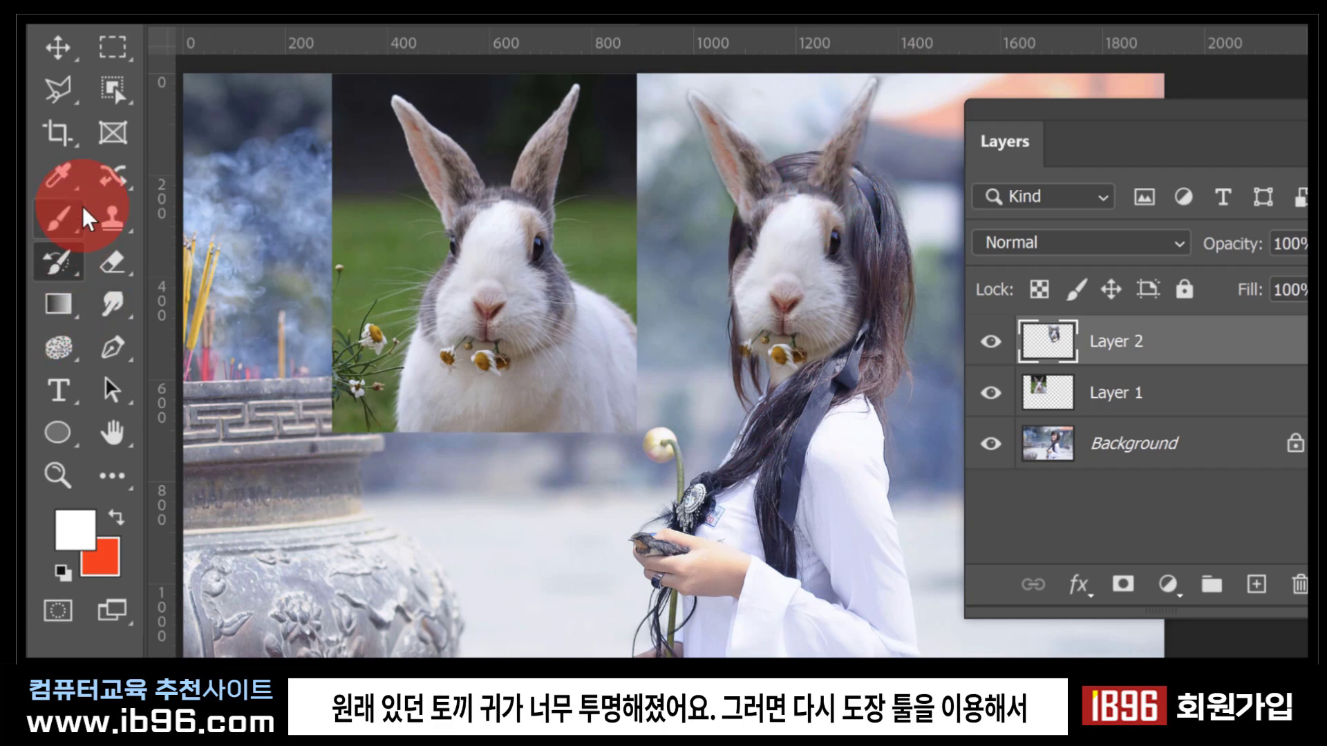
# Re-clone the rabbit's faded ear beside the woman's hair on Layer 2, and clear the dark fringe around it with the History Brush.
pyautogui.click(97, 214)
pyautogui.moveTo(856, 178); pyautogui.dragTo(839, 168)
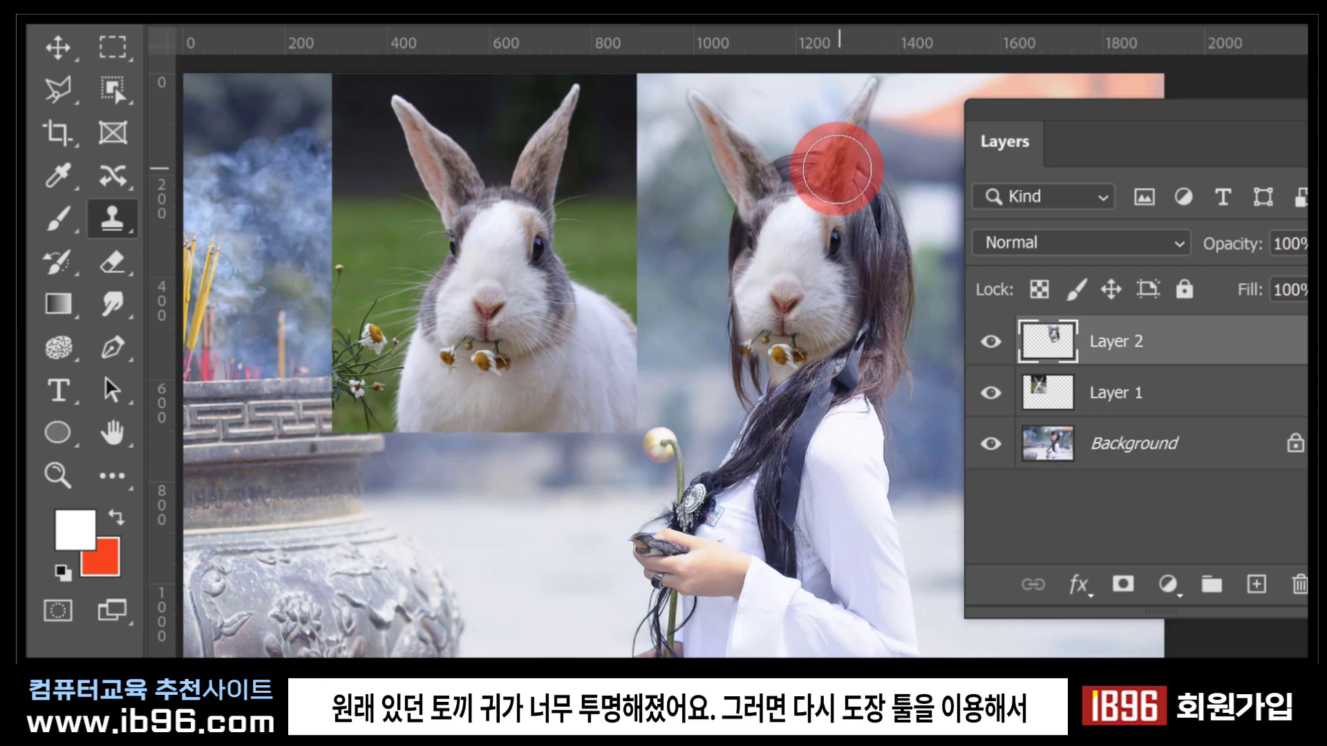
pyautogui.click(1051, 393)
pyautogui.click(1041, 339)
pyautogui.click(770, 148)
pyautogui.click(821, 157)
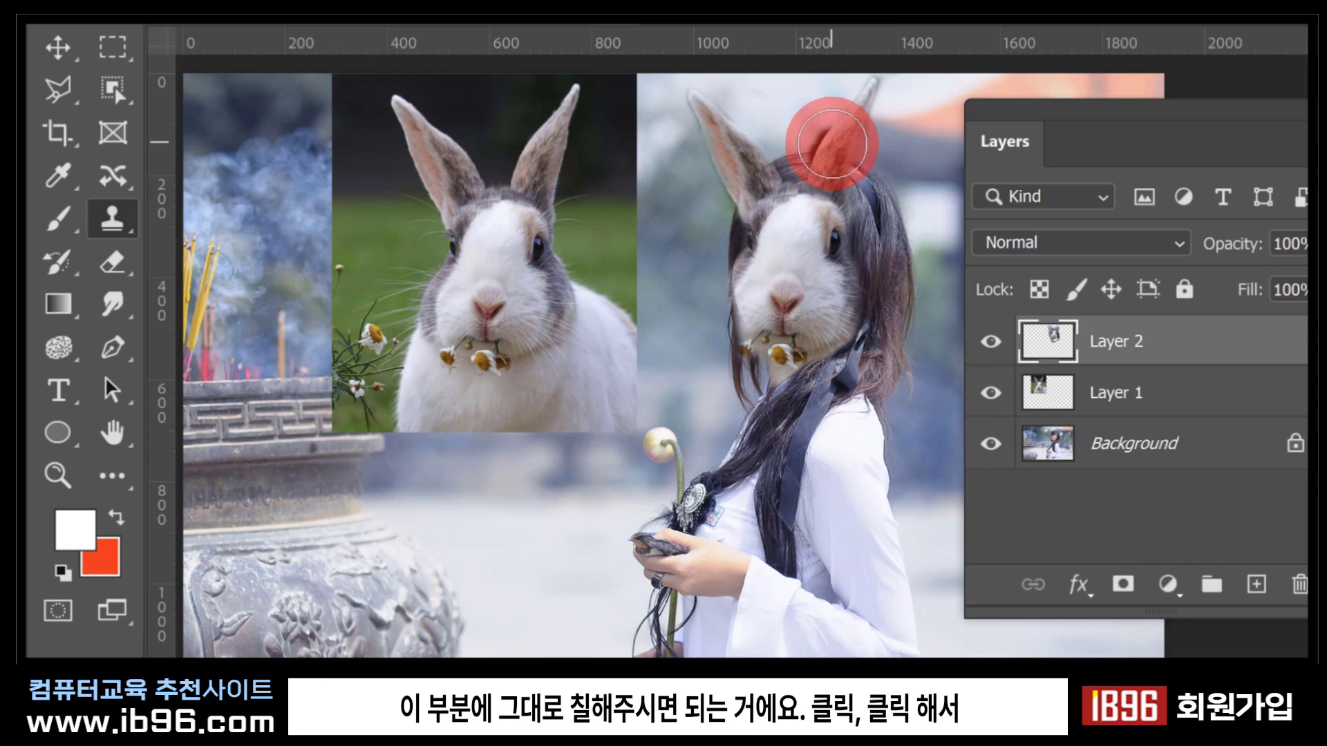
pyautogui.moveTo(855, 116)
pyautogui.mouseDown()
pyautogui.moveTo(867, 97)
pyautogui.moveTo(832, 195)
pyautogui.mouseUp()
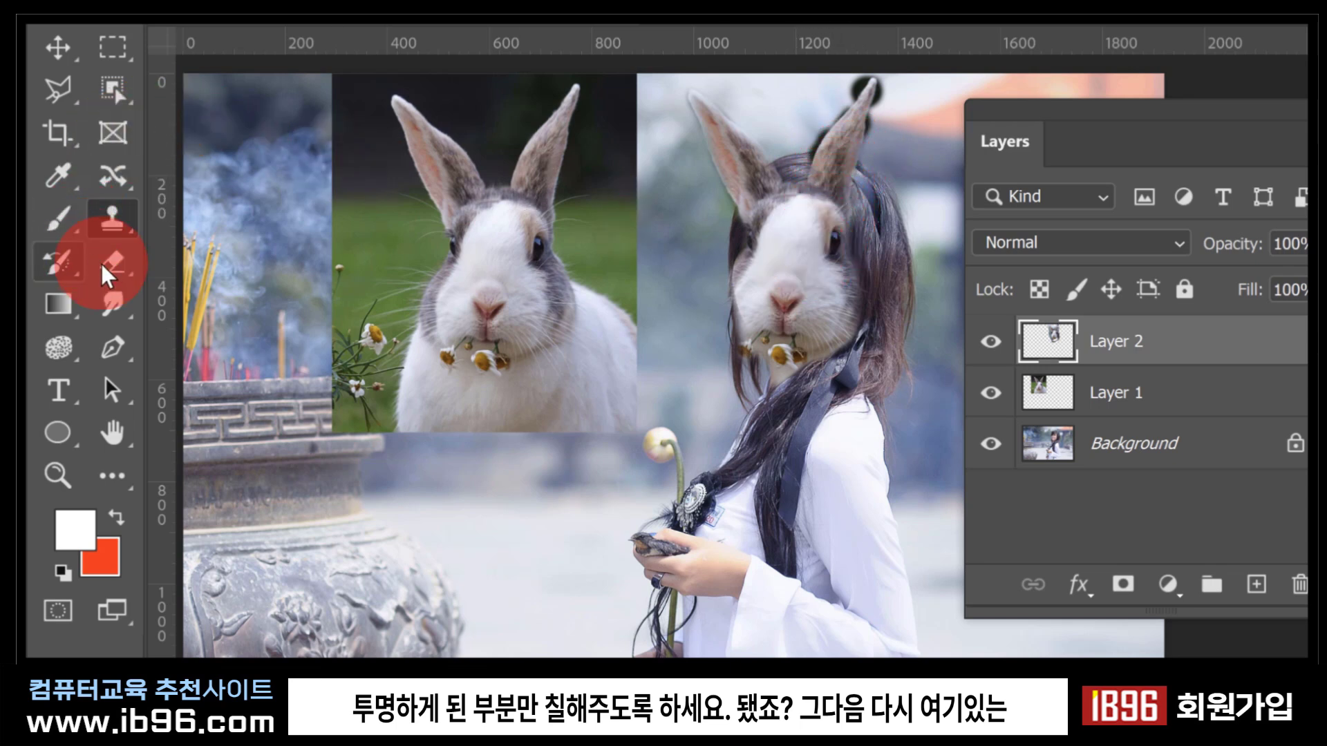
pyautogui.click(65, 262)
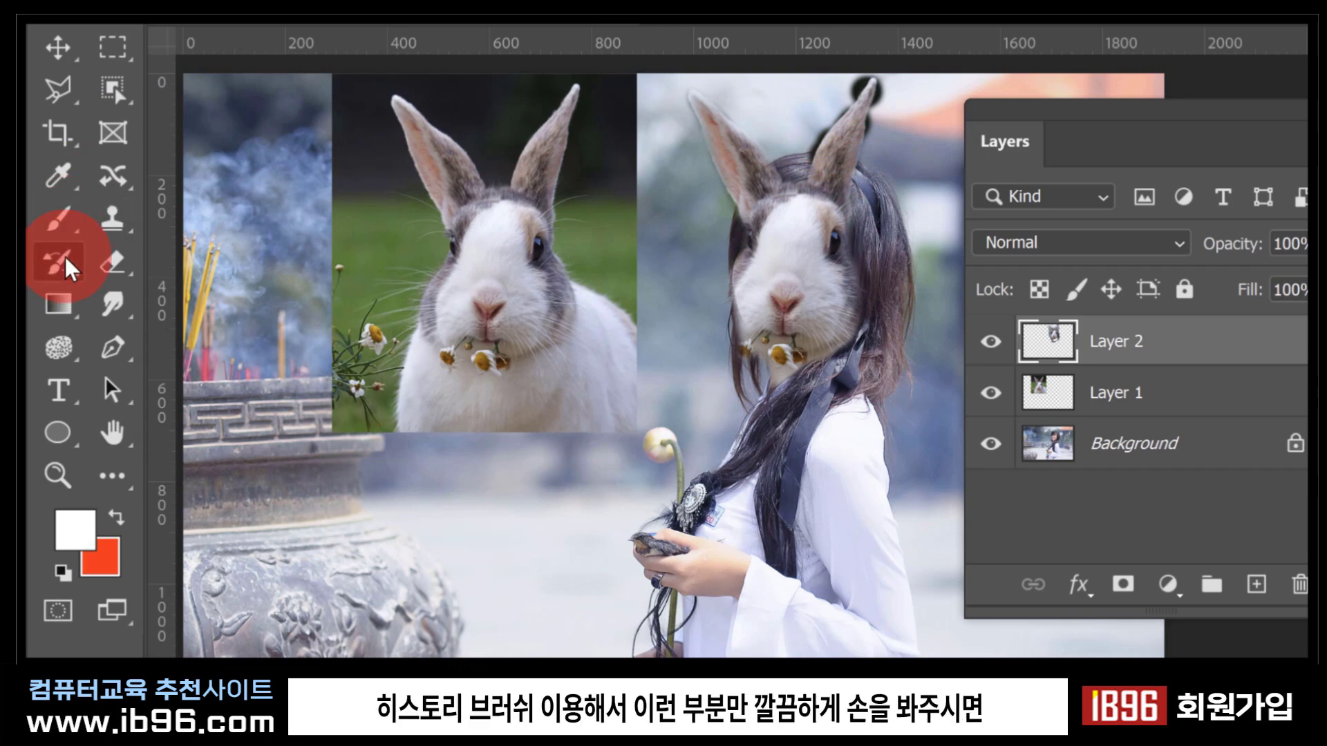
pyautogui.moveTo(884, 98)
pyautogui.mouseDown()
pyautogui.moveTo(893, 81)
pyautogui.moveTo(886, 112)
pyautogui.mouseUp()
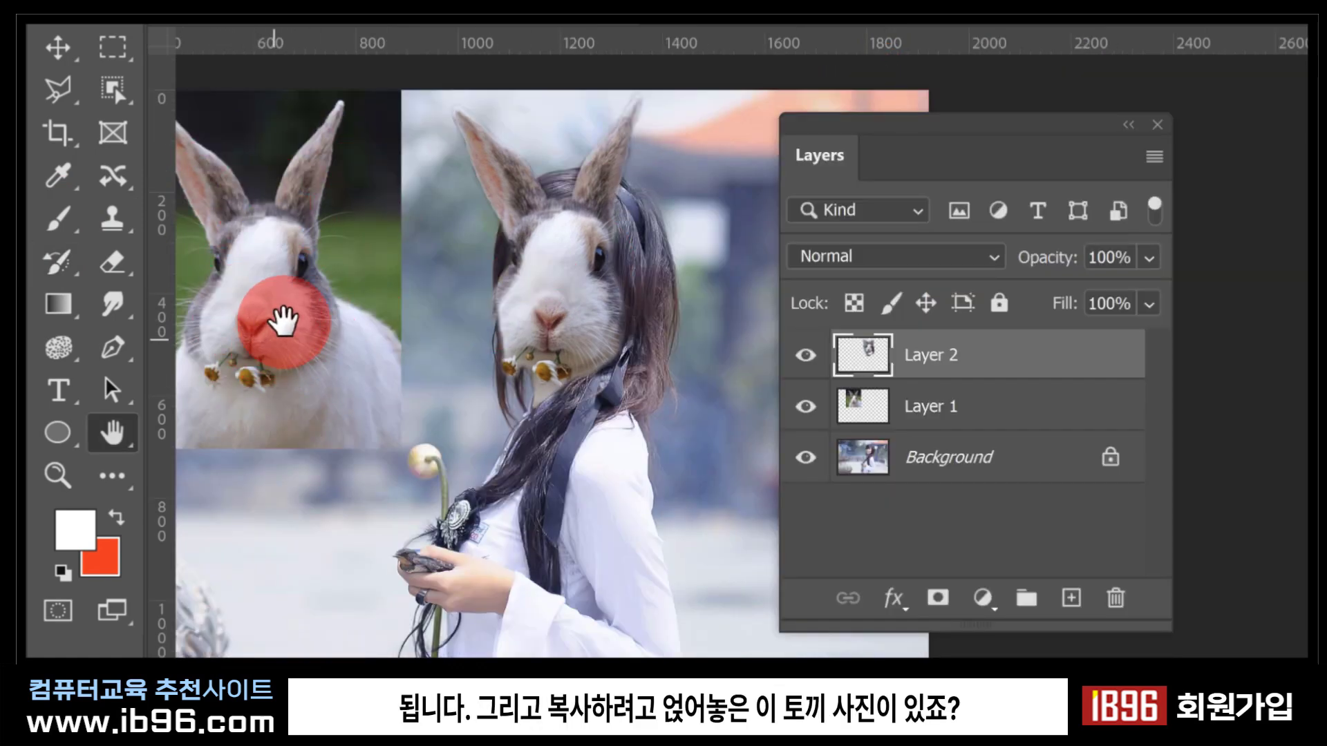
# Hide Layer 1 with the original rabbit photo and move the Layers panel clear of the composite.
pyautogui.click(806, 411)
pyautogui.moveTo(687, 435); pyautogui.dragTo(640, 423)
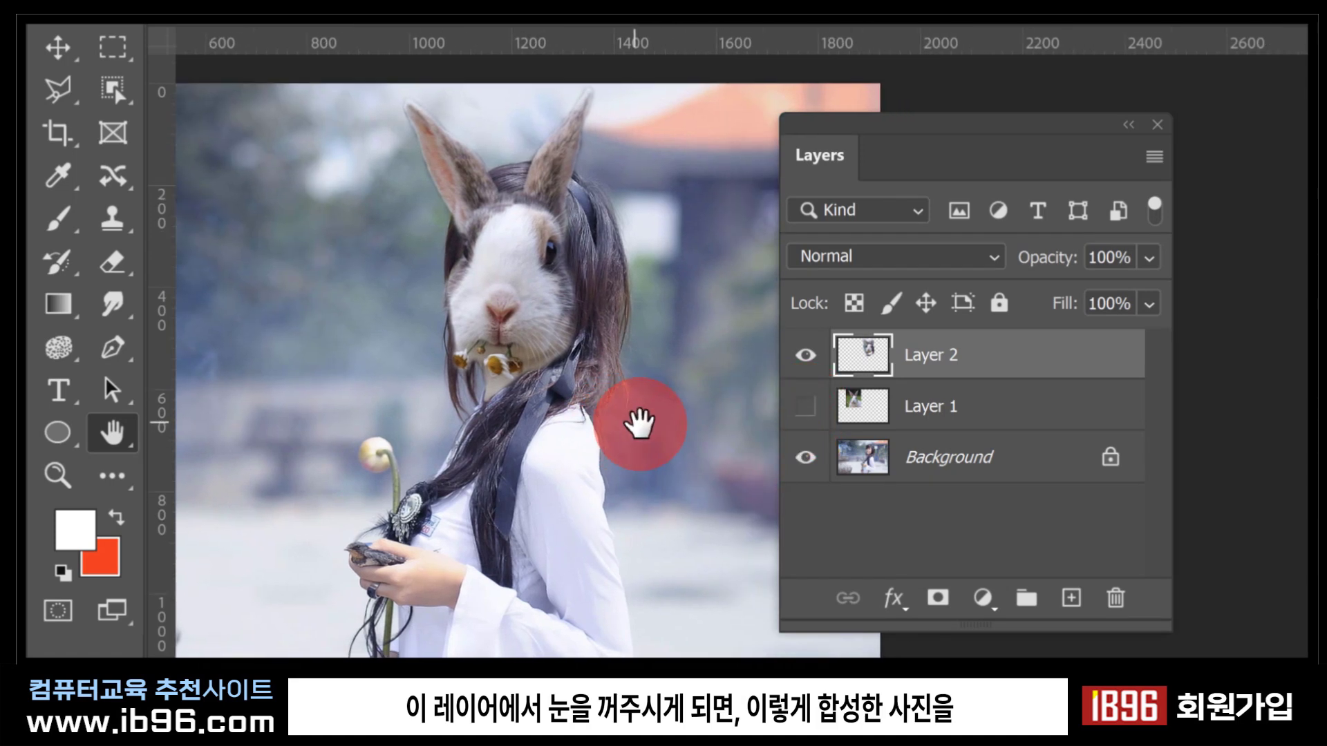
pyautogui.moveTo(936, 115); pyautogui.dragTo(1058, 101)
pyautogui.moveTo(690, 324); pyautogui.dragTo(791, 331)
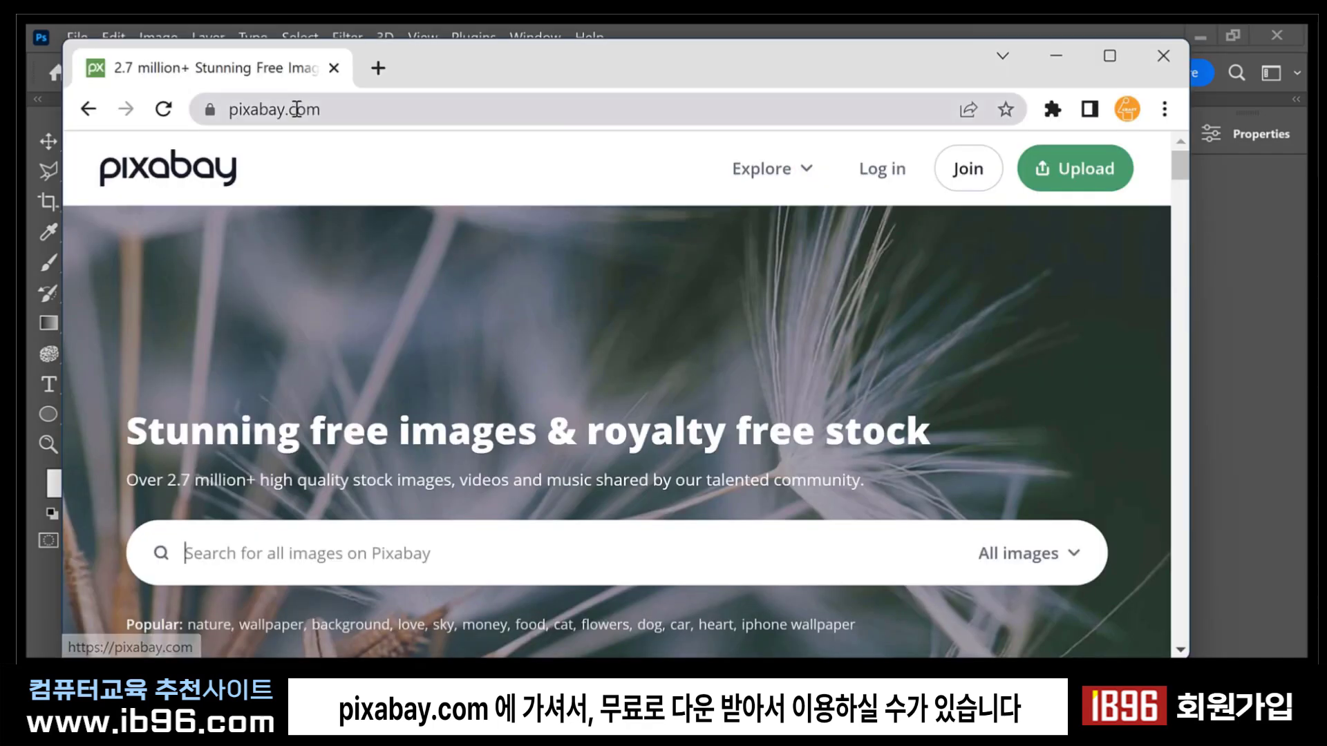
# Switch to the browser, load pixabay.com, search its images for "rabbit" and browse the pictures.
pyautogui.click(304, 116)
pyautogui.click(326, 118)
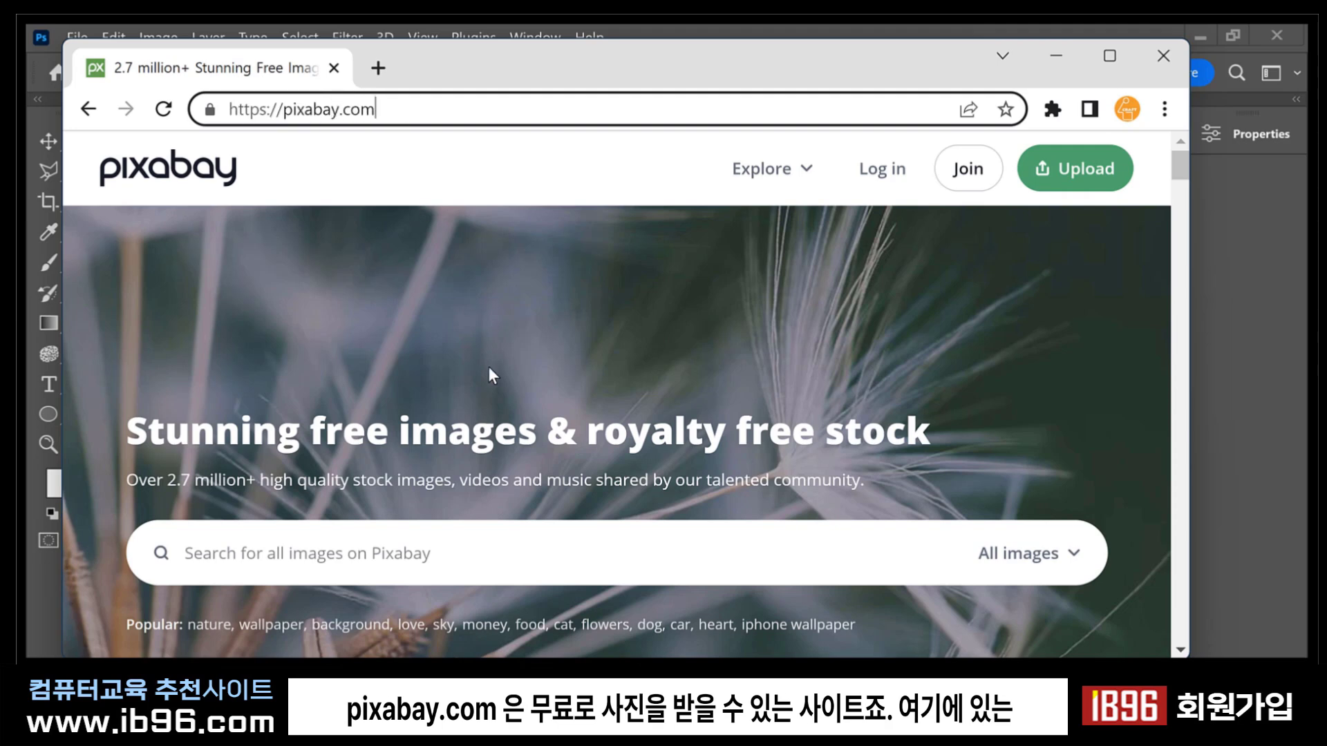
pyautogui.press('Return')
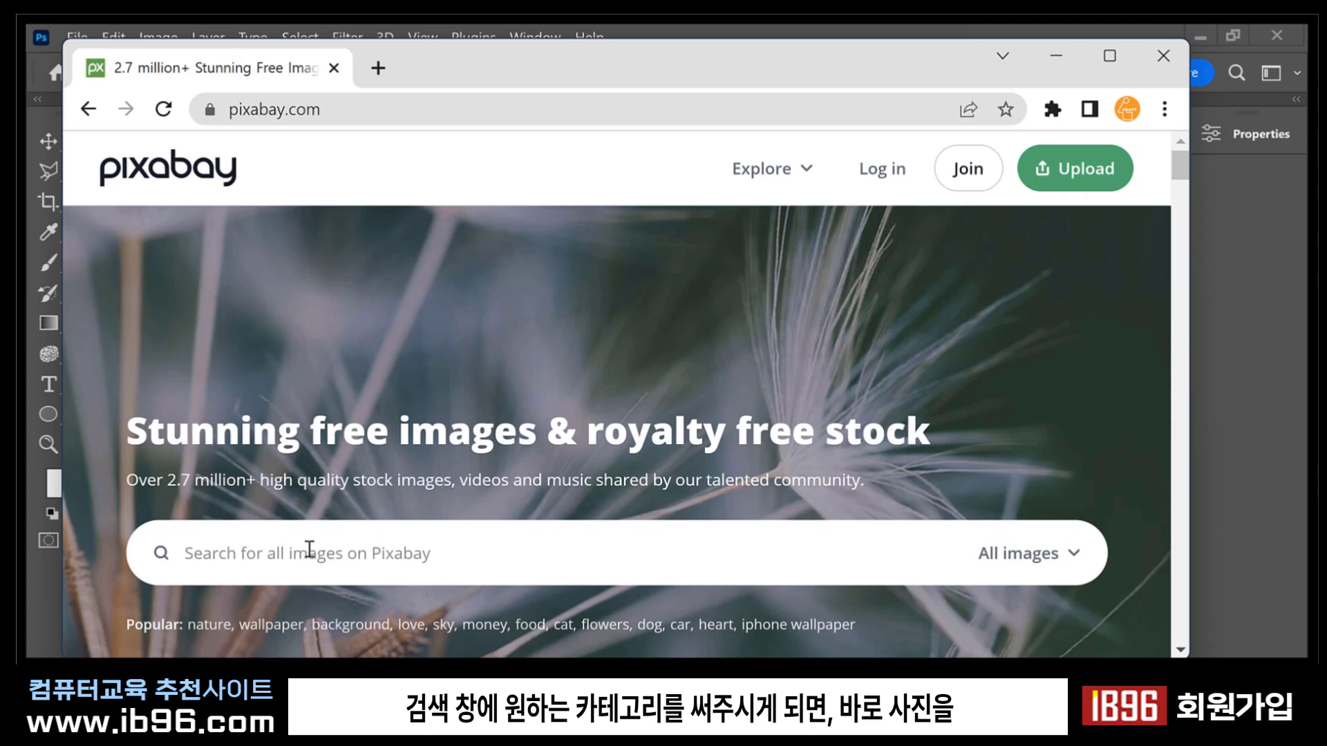
pyautogui.click(310, 549)
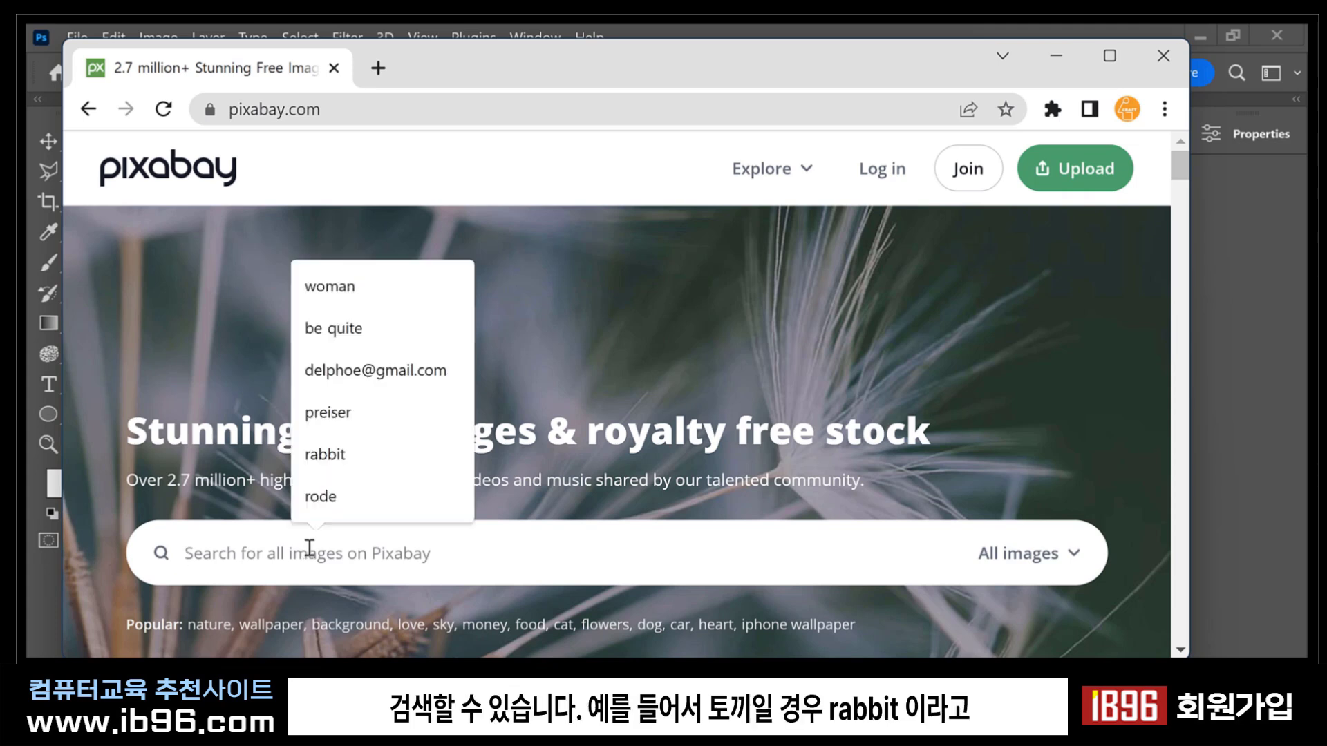
pyautogui.click(310, 544)
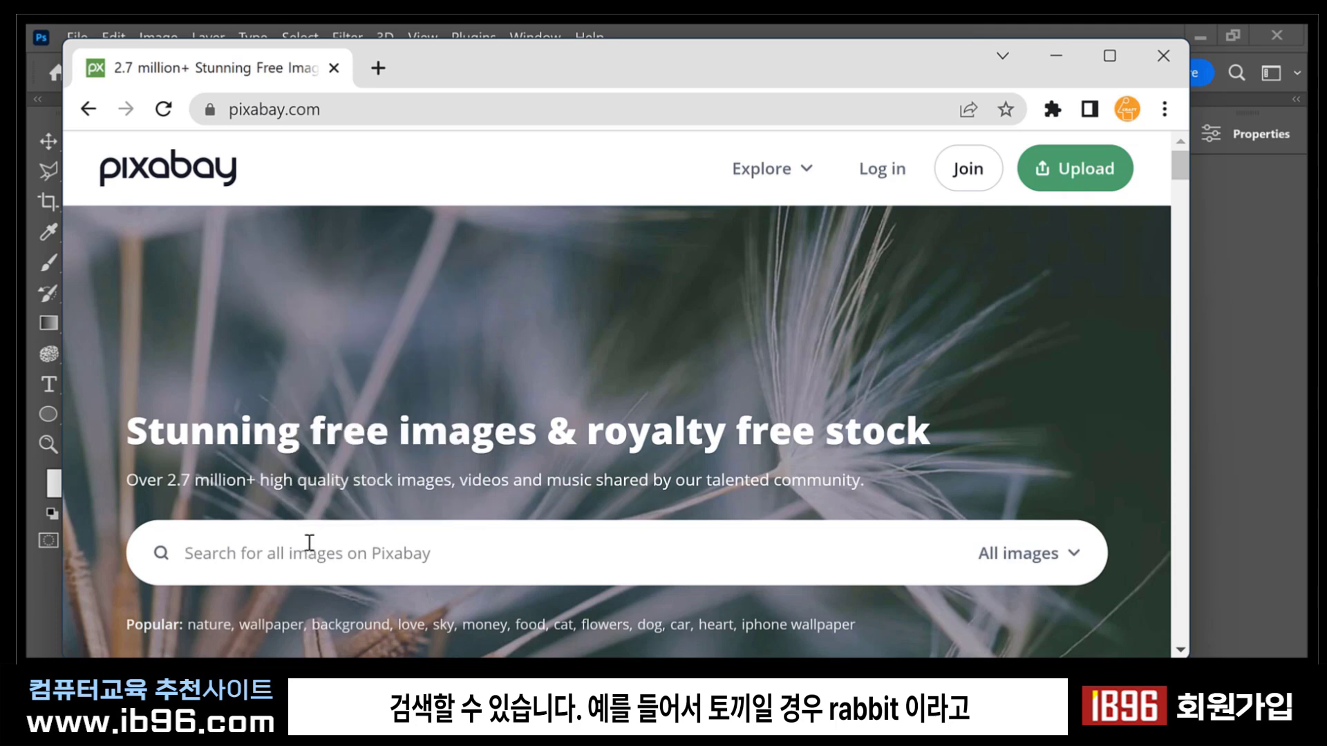
pyautogui.write('rabb')
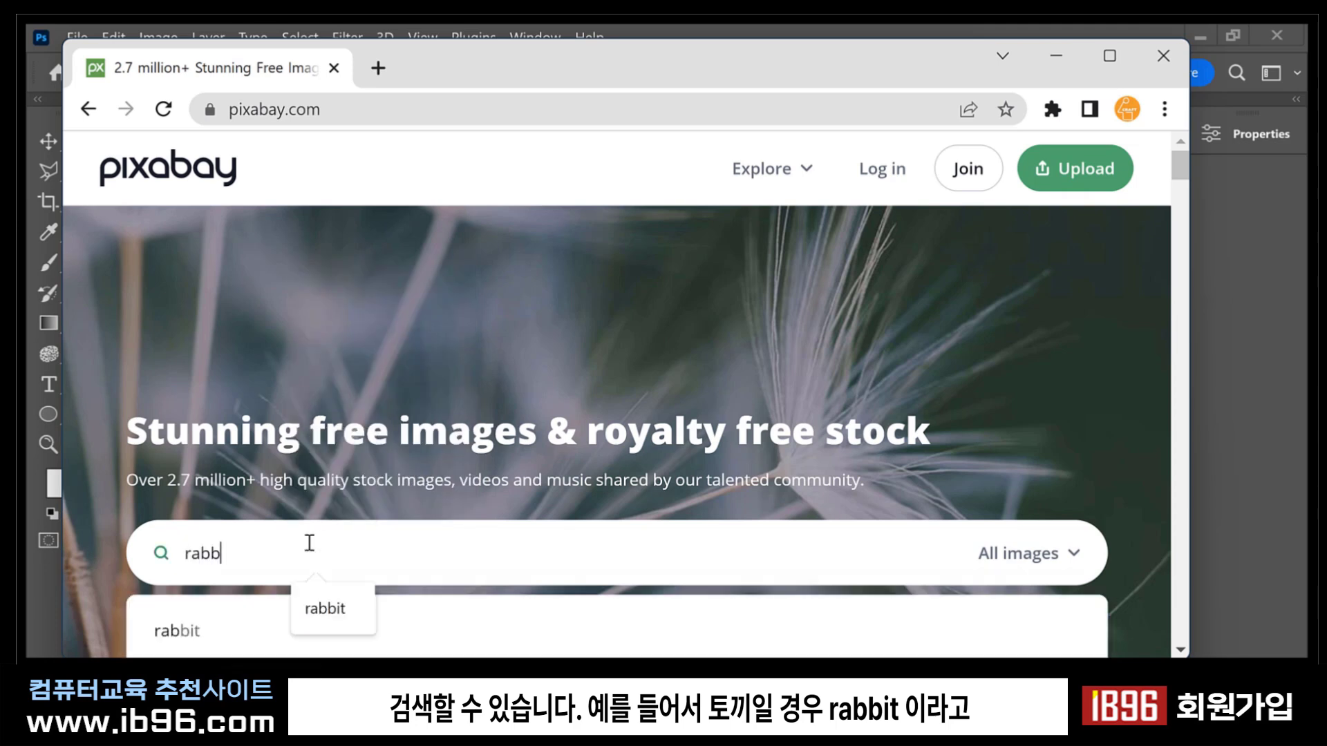
pyautogui.write('it')
pyautogui.press('Return')
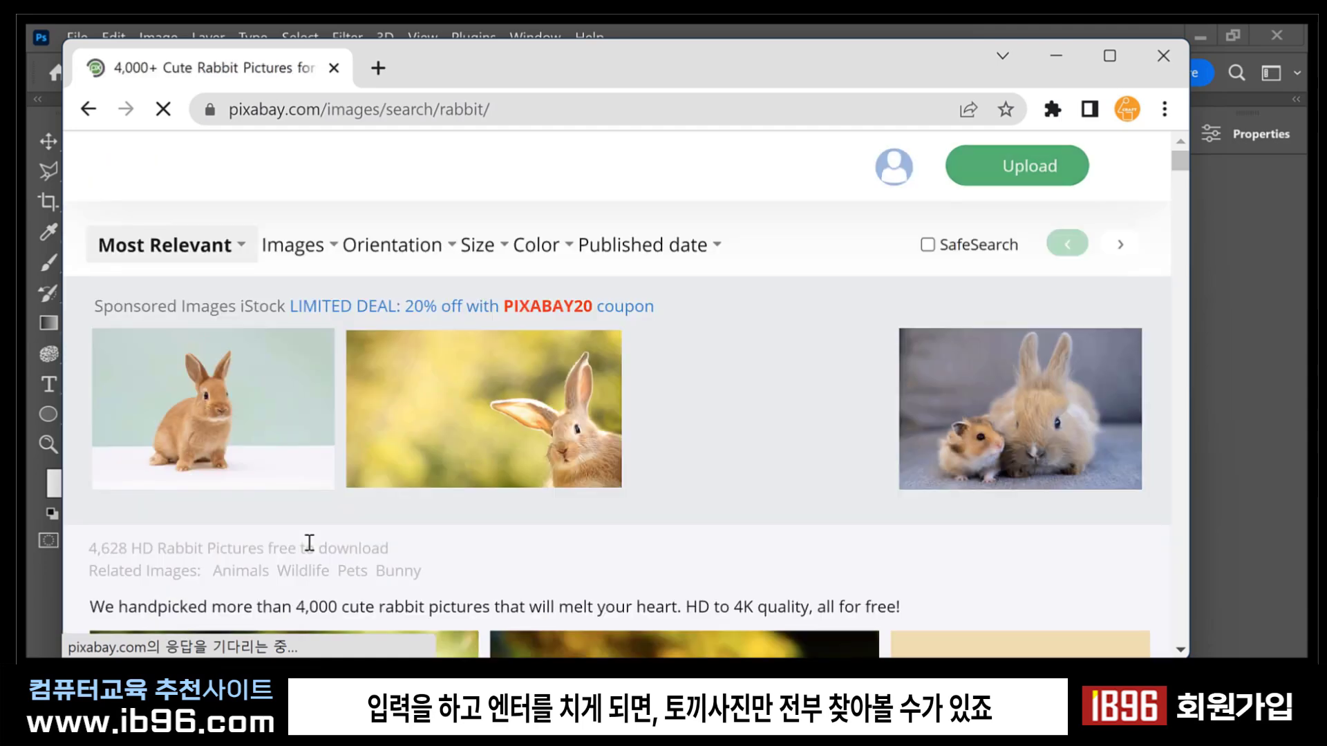
pyautogui.scroll(-6, 674, 576)
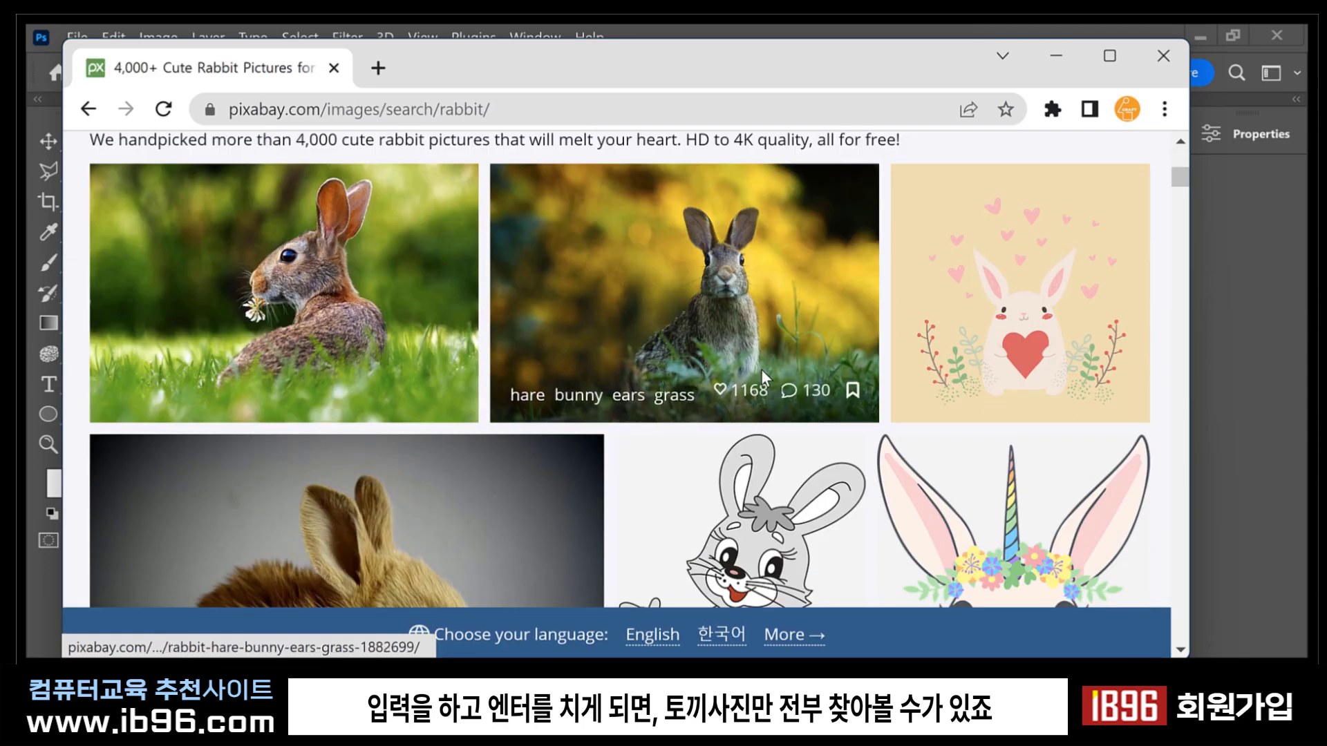
pyautogui.scroll(-5, 788, 328)
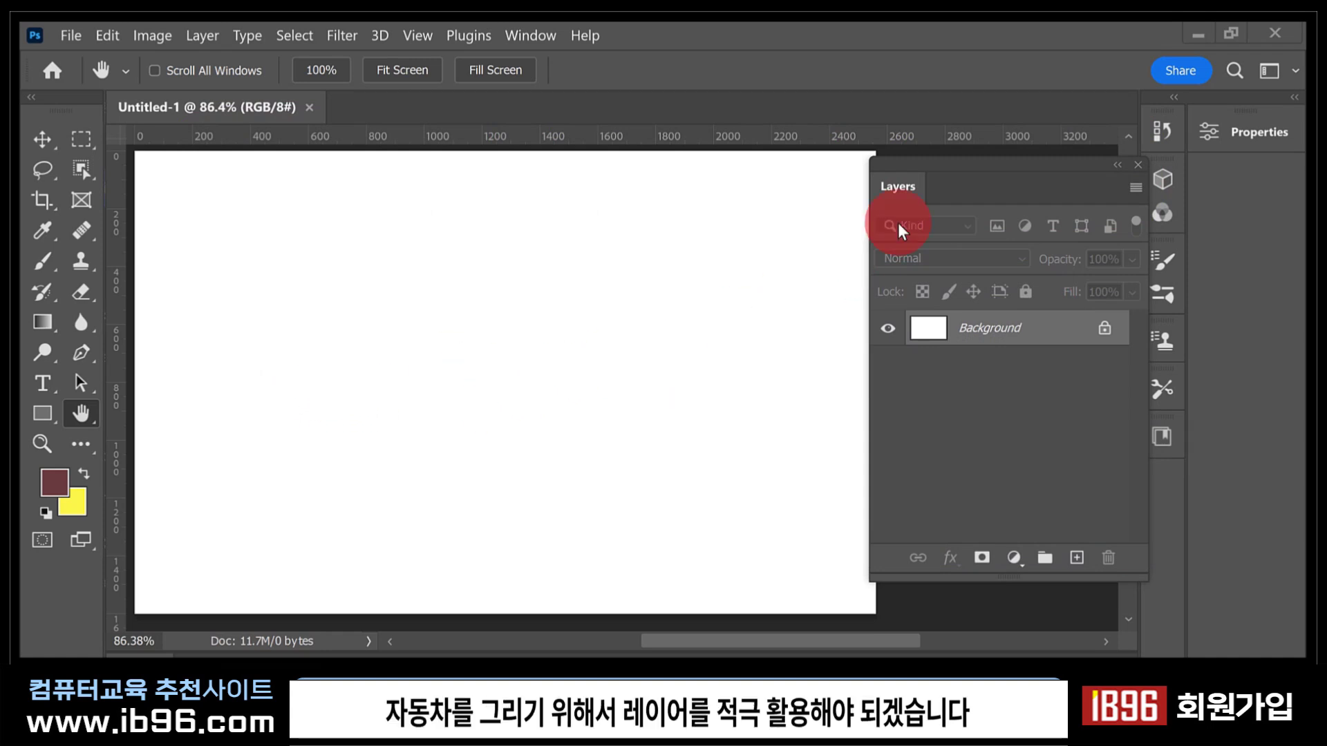
# Switch to the blank Untitled-1 document in Photoshop, move the Layers panel over the canvas, and choose the Polygonal Lasso Tool.
pyautogui.moveTo(963, 169); pyautogui.dragTo(839, 168)
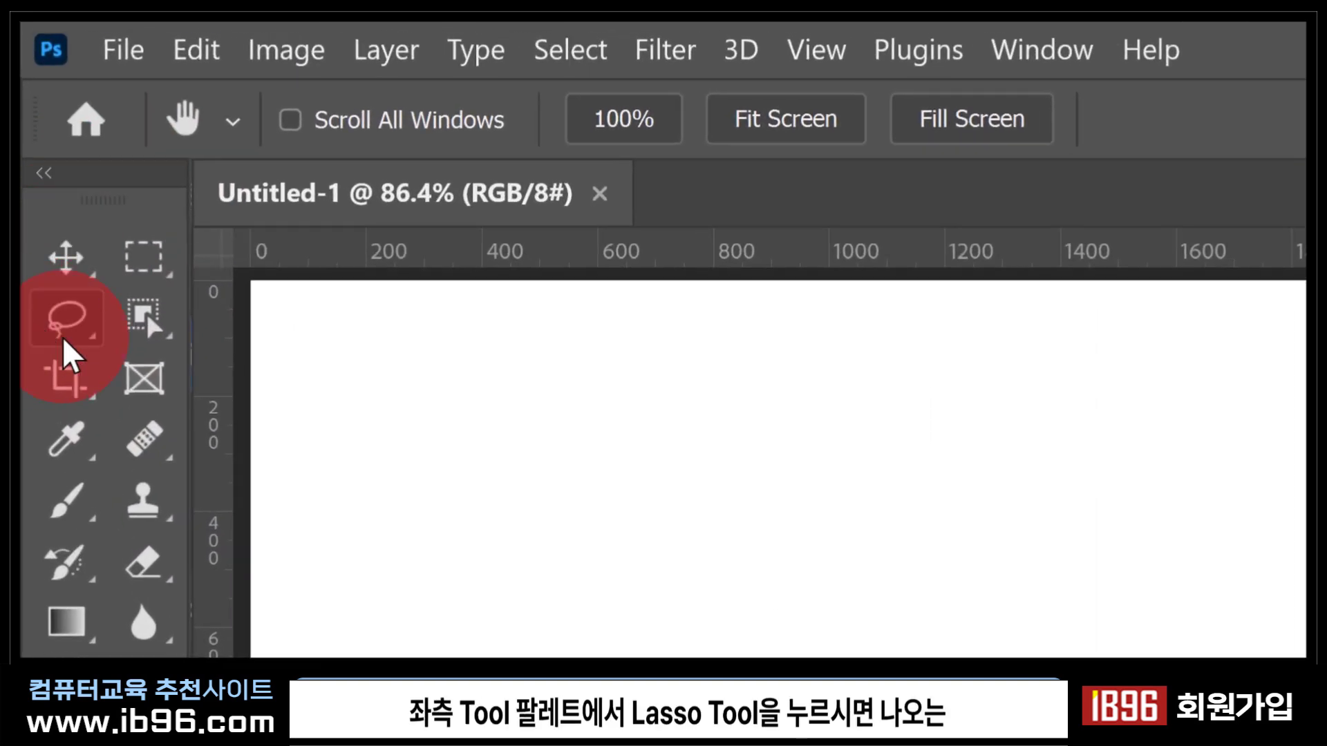
pyautogui.click(74, 324)
pyautogui.moveTo(73, 321)
pyautogui.mouseDown()
pyautogui.moveTo(256, 318)
pyautogui.moveTo(260, 366)
pyautogui.mouseUp()
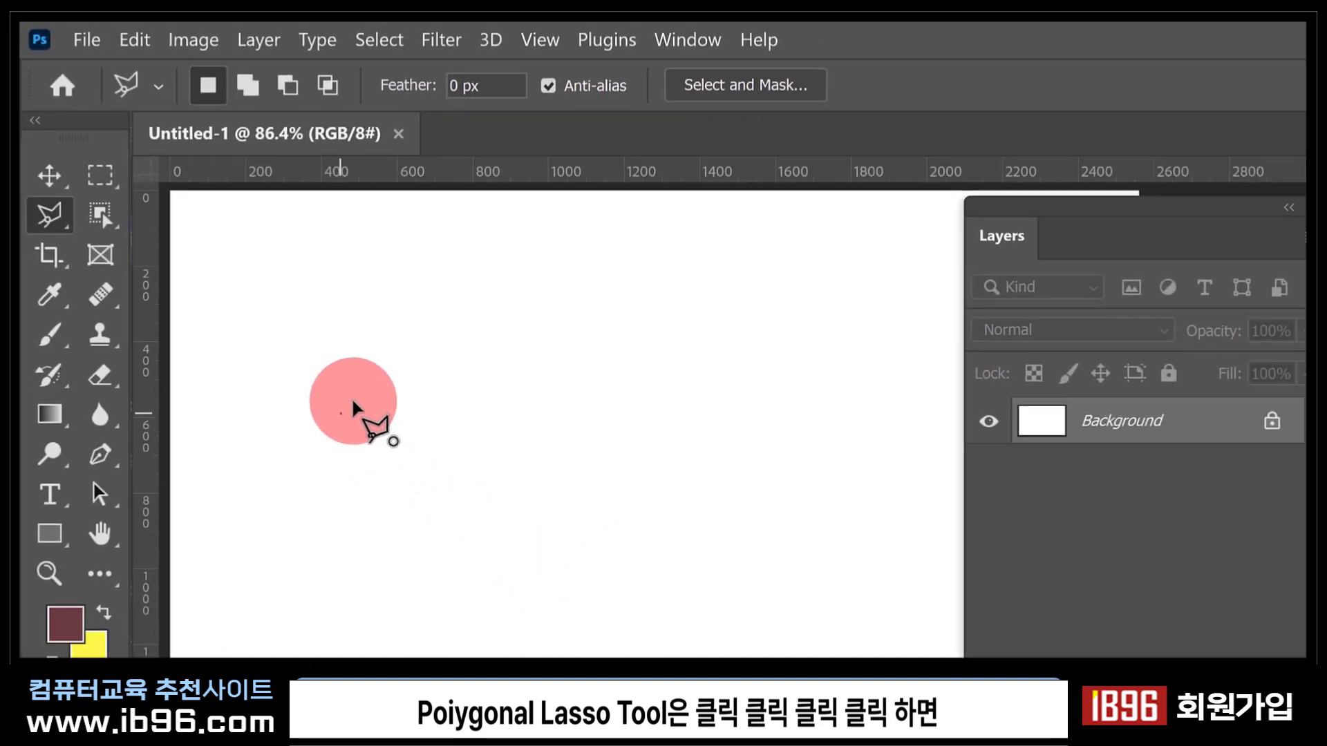
# Draw an irregular six-cornered practice selection with the Polygonal Lasso and deselect it.
pyautogui.click(512, 620)
pyautogui.click(679, 440)
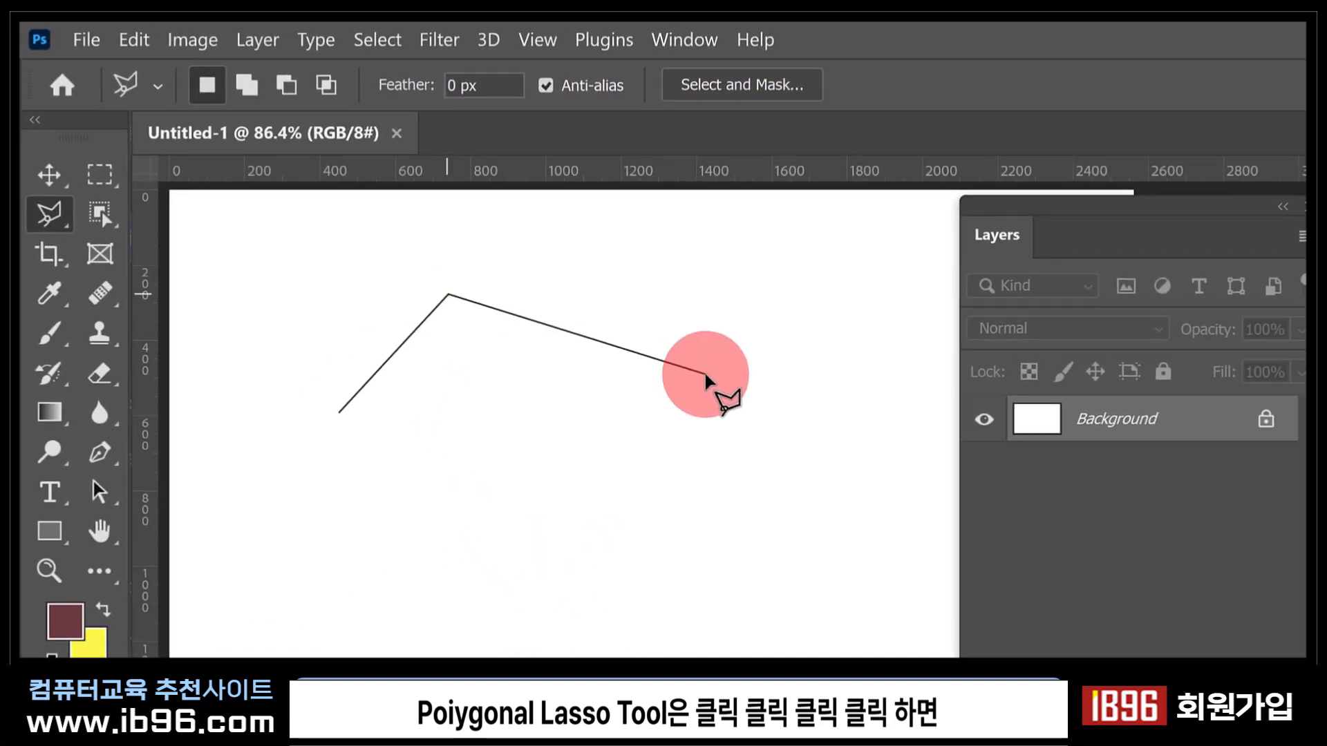
pyautogui.click(706, 375)
pyautogui.click(611, 578)
pyautogui.click(375, 584)
pyautogui.click(531, 449)
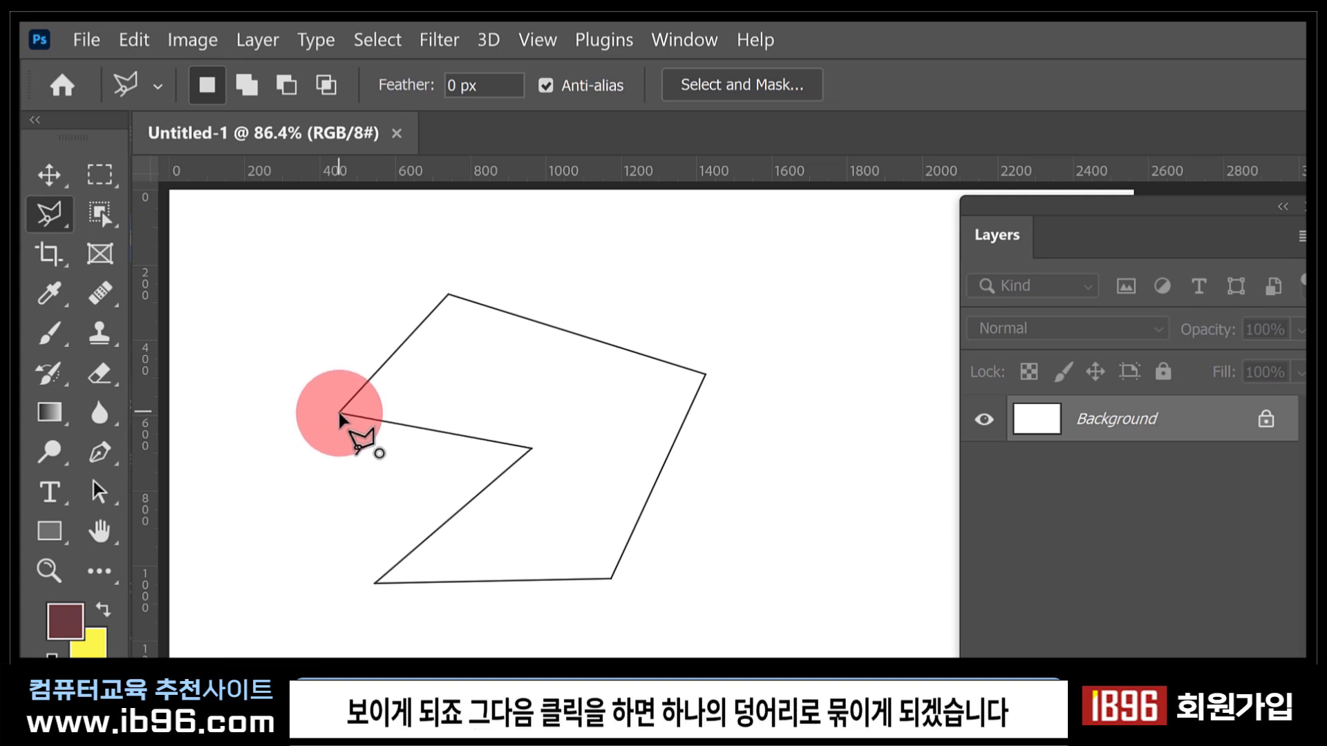
pyautogui.click(339, 416)
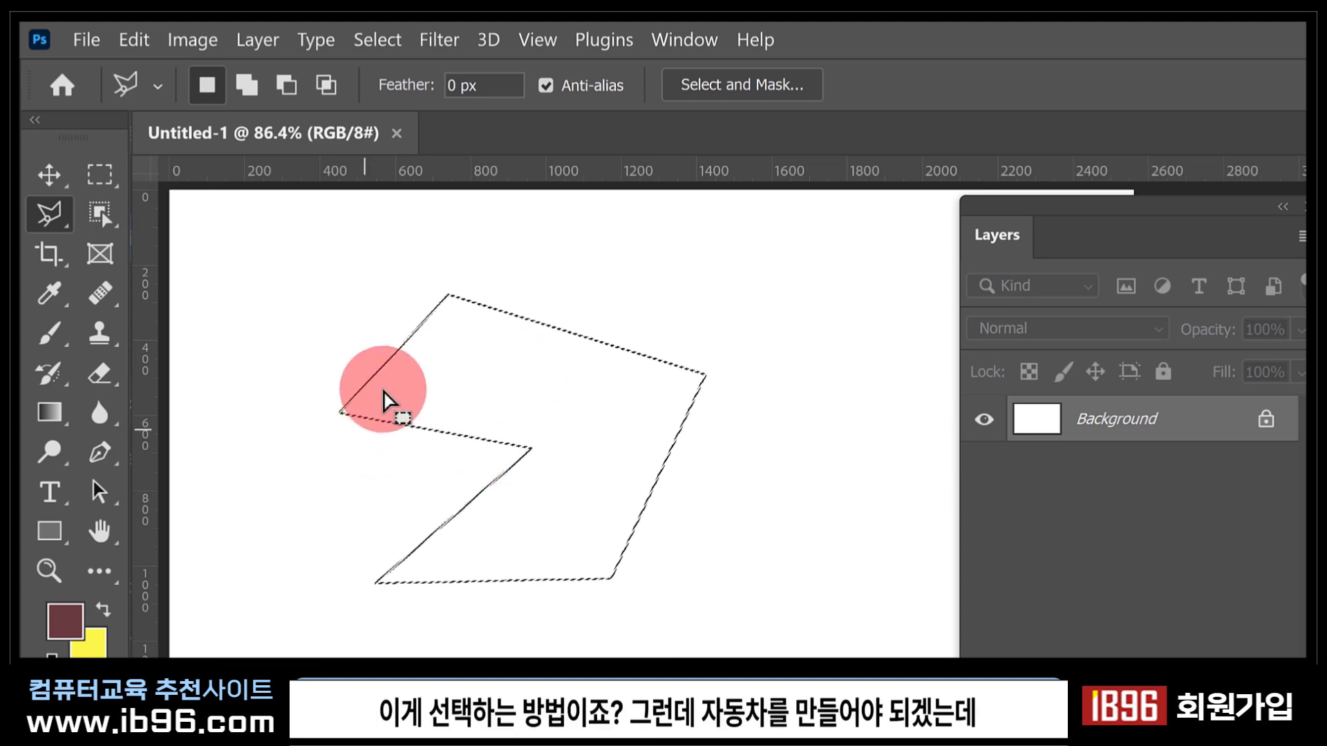
pyautogui.hotkey('ctrl', 'd')
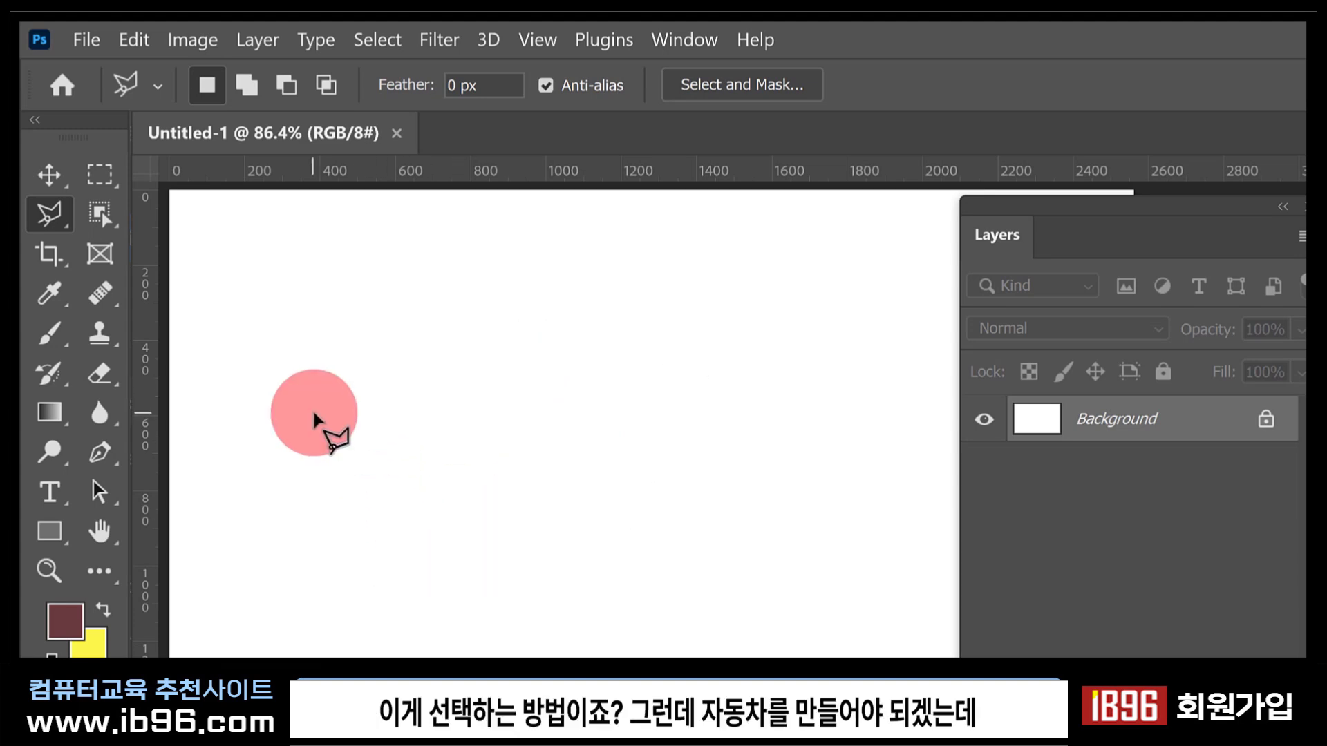
pyautogui.click(275, 470)
pyautogui.click(432, 471)
pyautogui.click(502, 379)
pyautogui.click(721, 383)
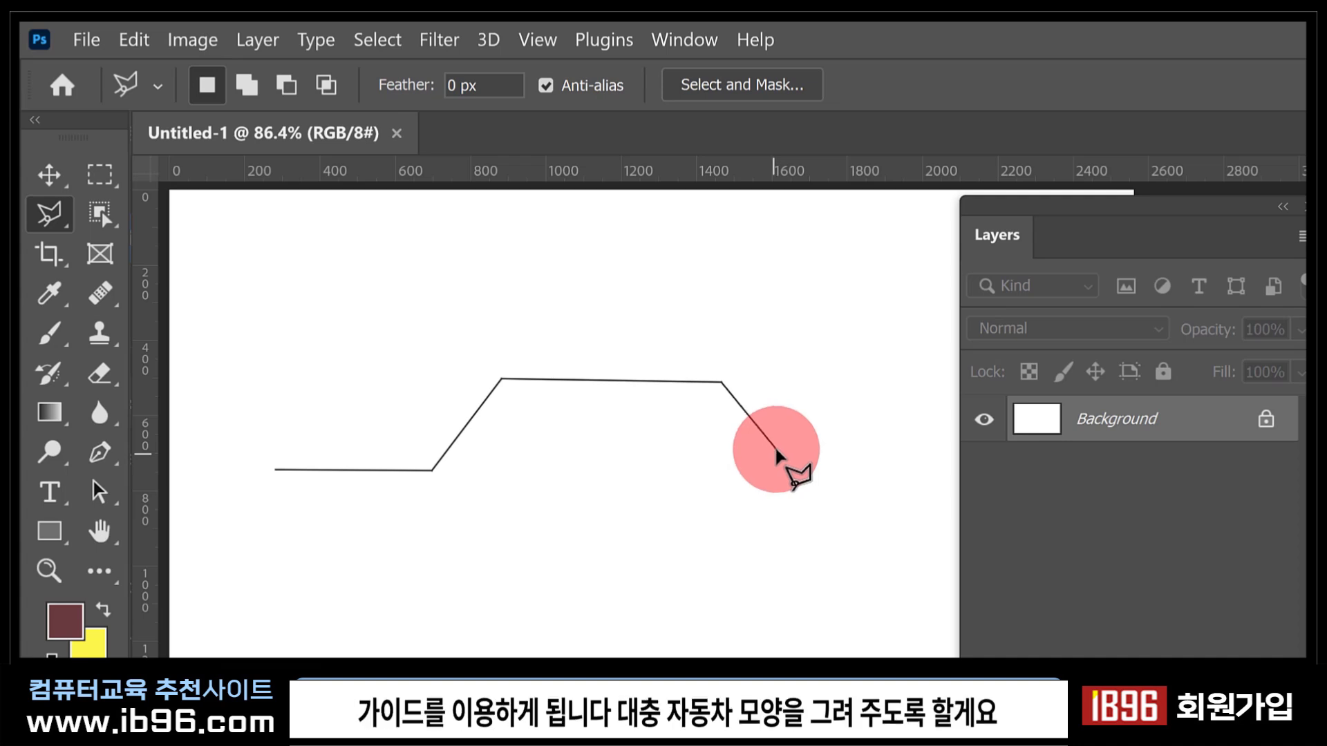
pyautogui.press('Escape')
# Draw a rough car-shaped selection about 1000 px wide with the Polygonal Lasso, with a hood, raised cabin, trunk and flat underside.
pyautogui.click(250, 460)
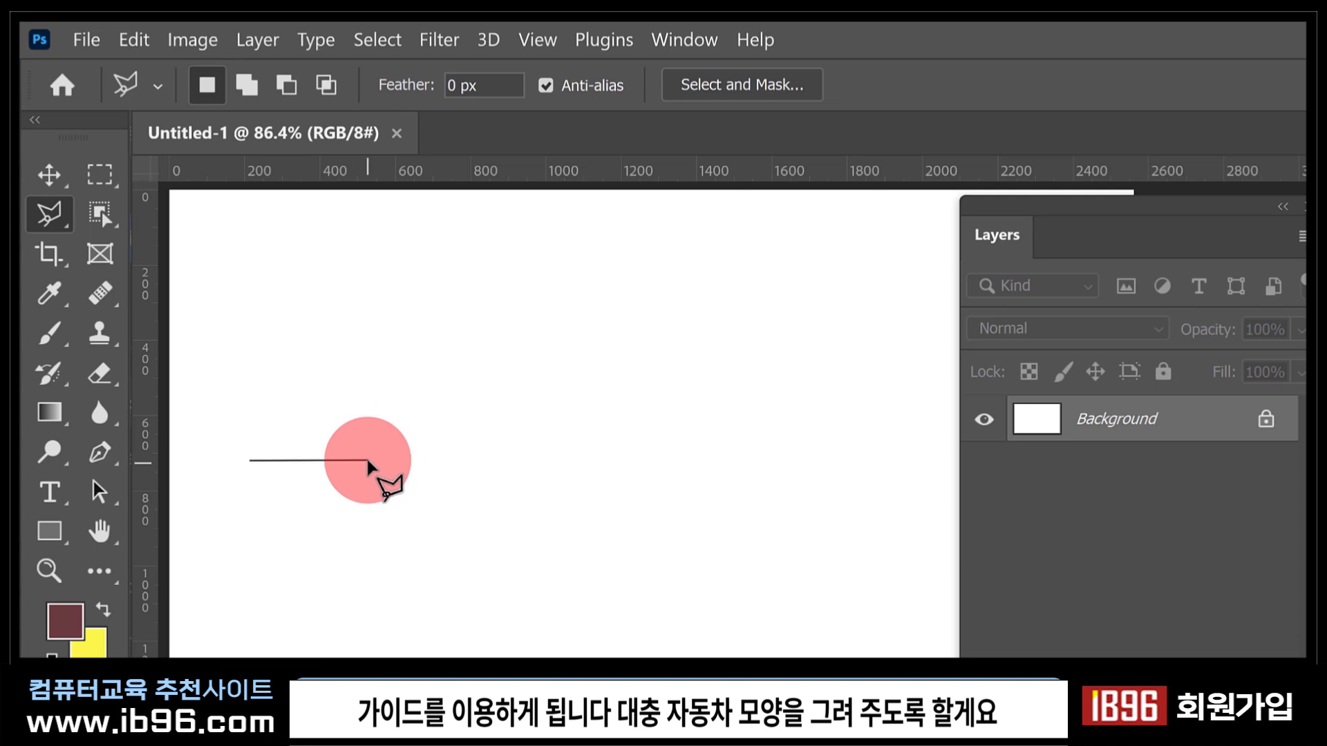
pyautogui.click(368, 461)
pyautogui.click(394, 408)
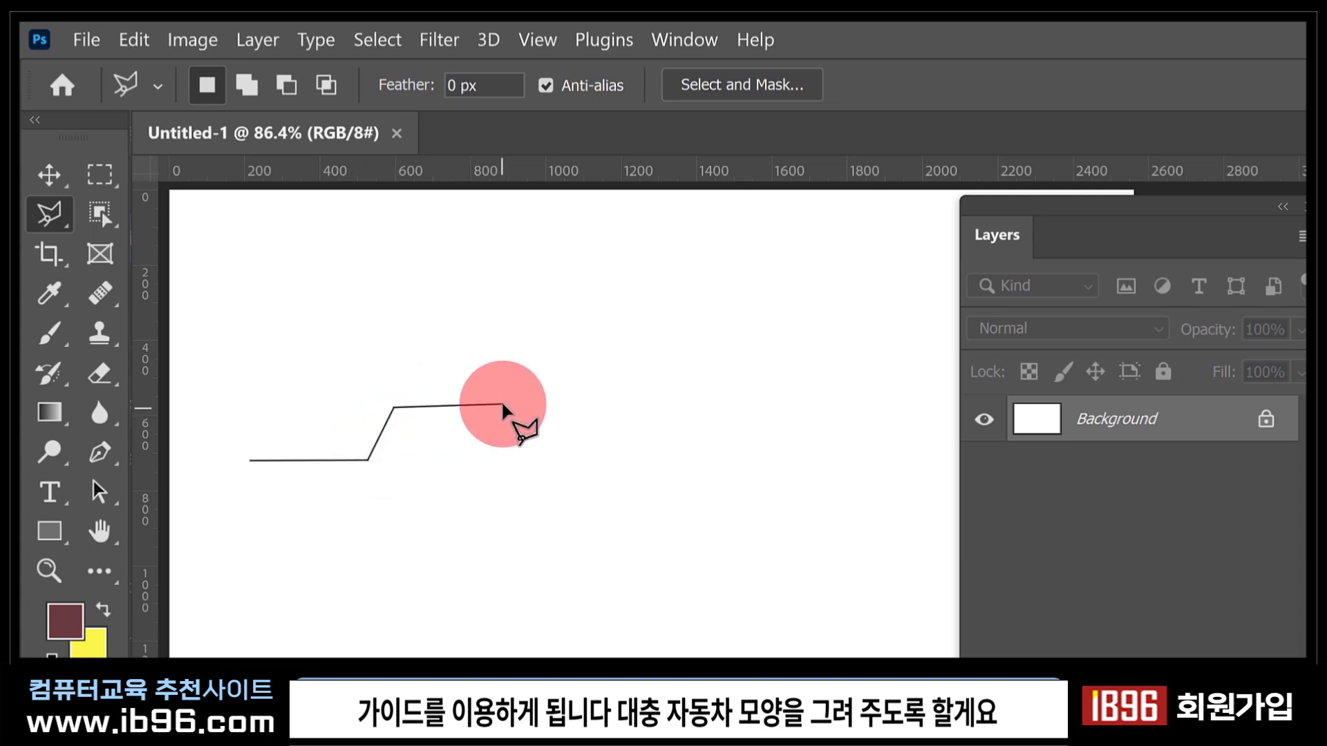
pyautogui.click(504, 404)
pyautogui.click(523, 452)
pyautogui.click(624, 448)
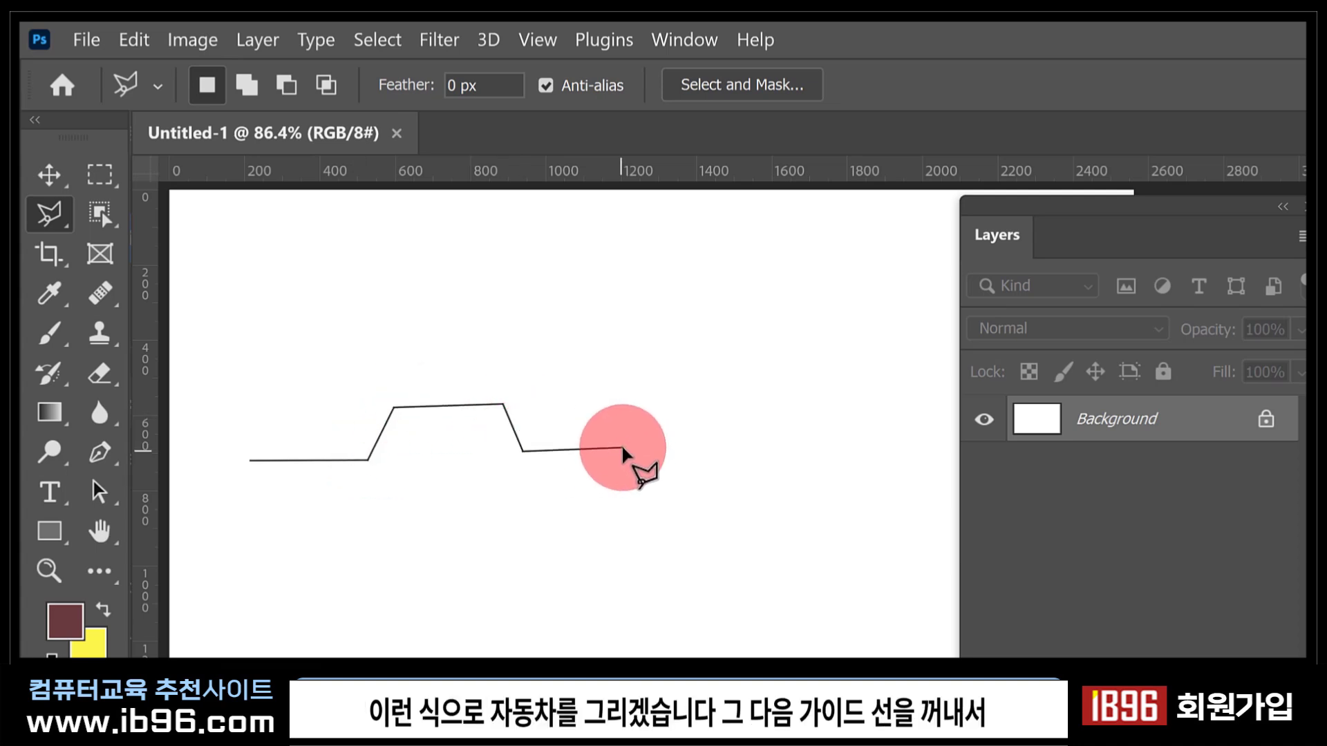
pyautogui.click(625, 509)
pyautogui.doubleClick(247, 505)
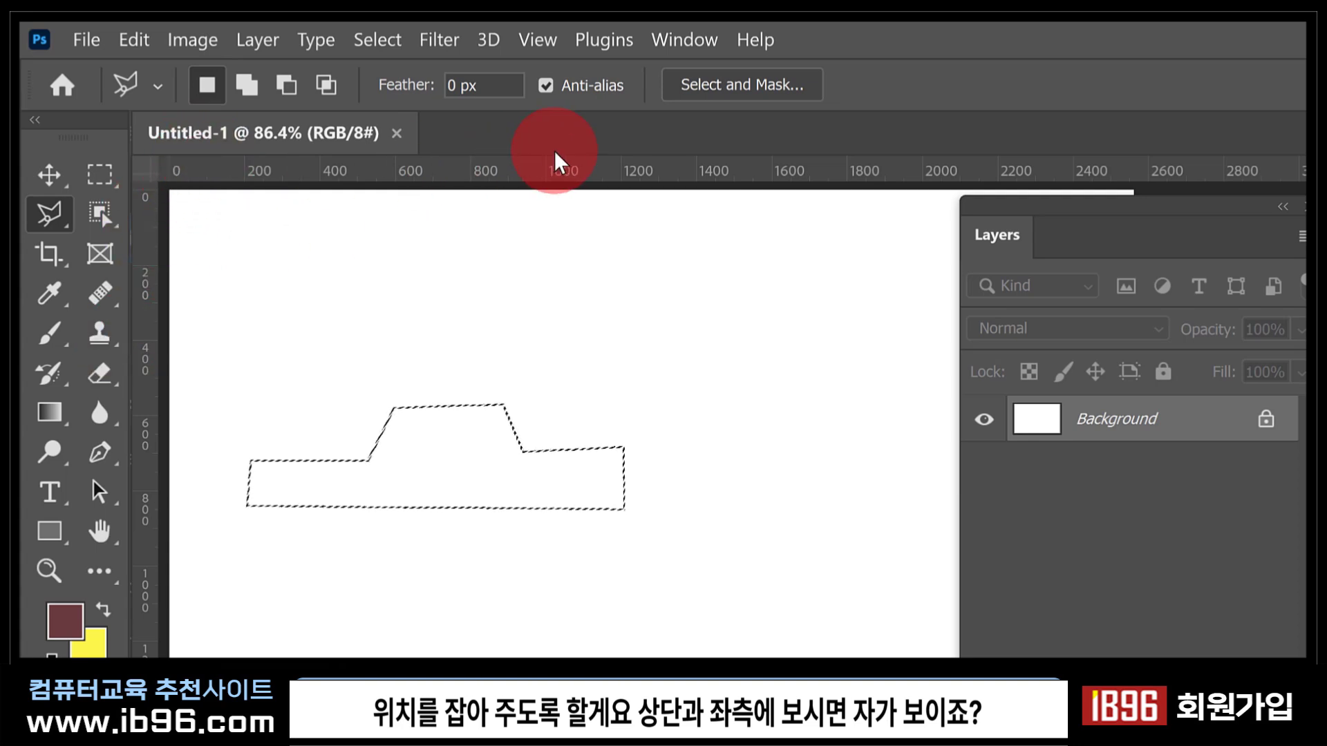
# Place three horizontal and six vertical guides along the corners and edges of the car-shaped selection, and deselect it.
pyautogui.moveTo(475, 177); pyautogui.dragTo(499, 413)
pyautogui.moveTo(145, 425); pyautogui.dragTo(391, 447)
pyautogui.moveTo(148, 423); pyautogui.dragTo(504, 466)
pyautogui.moveTo(147, 468); pyautogui.dragTo(367, 510)
pyautogui.moveTo(154, 459); pyautogui.dragTo(516, 515)
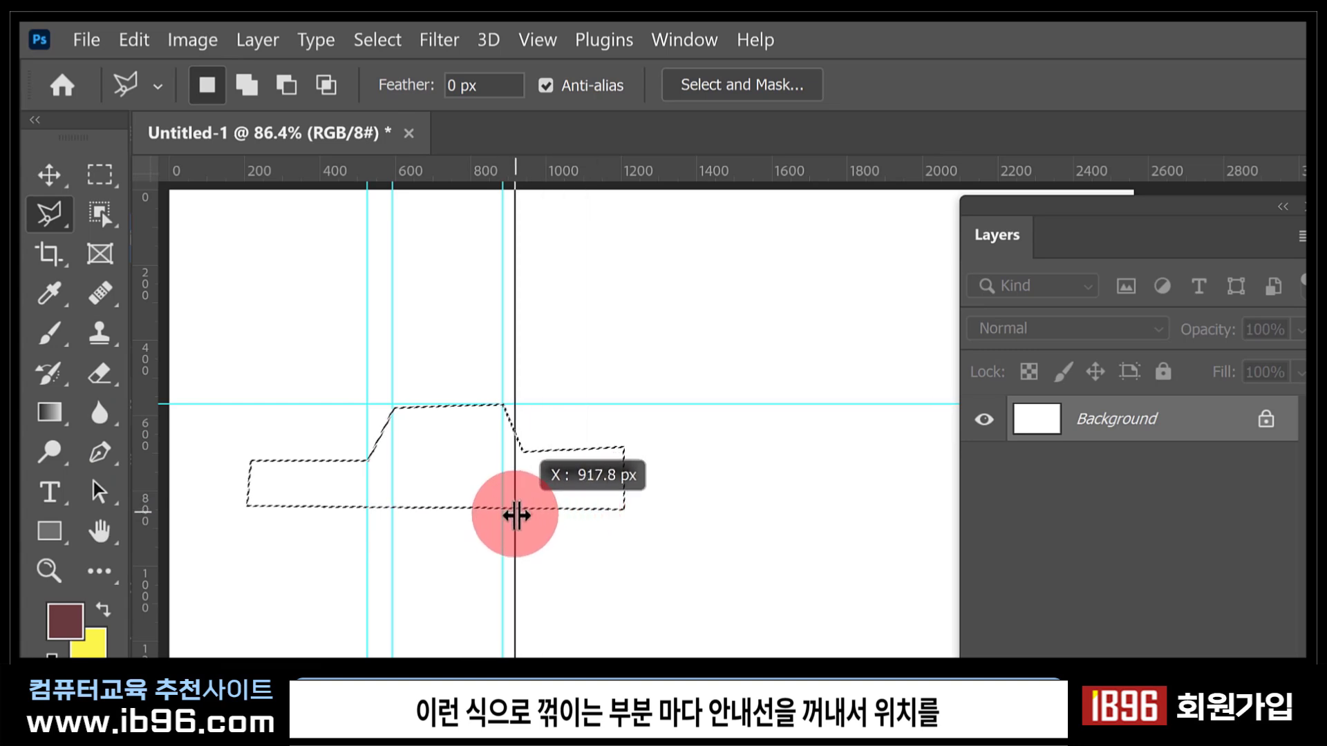
pyautogui.moveTo(642, 167); pyautogui.dragTo(614, 448)
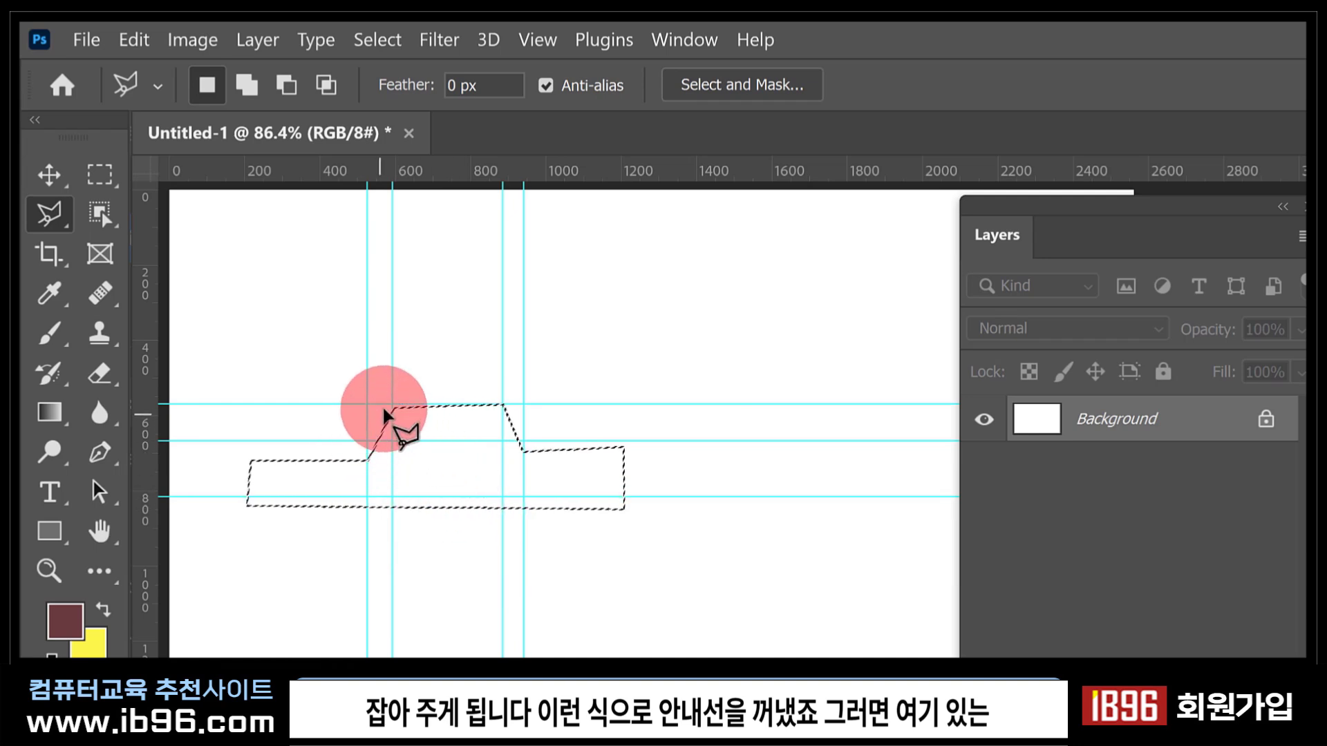
pyautogui.click(499, 405)
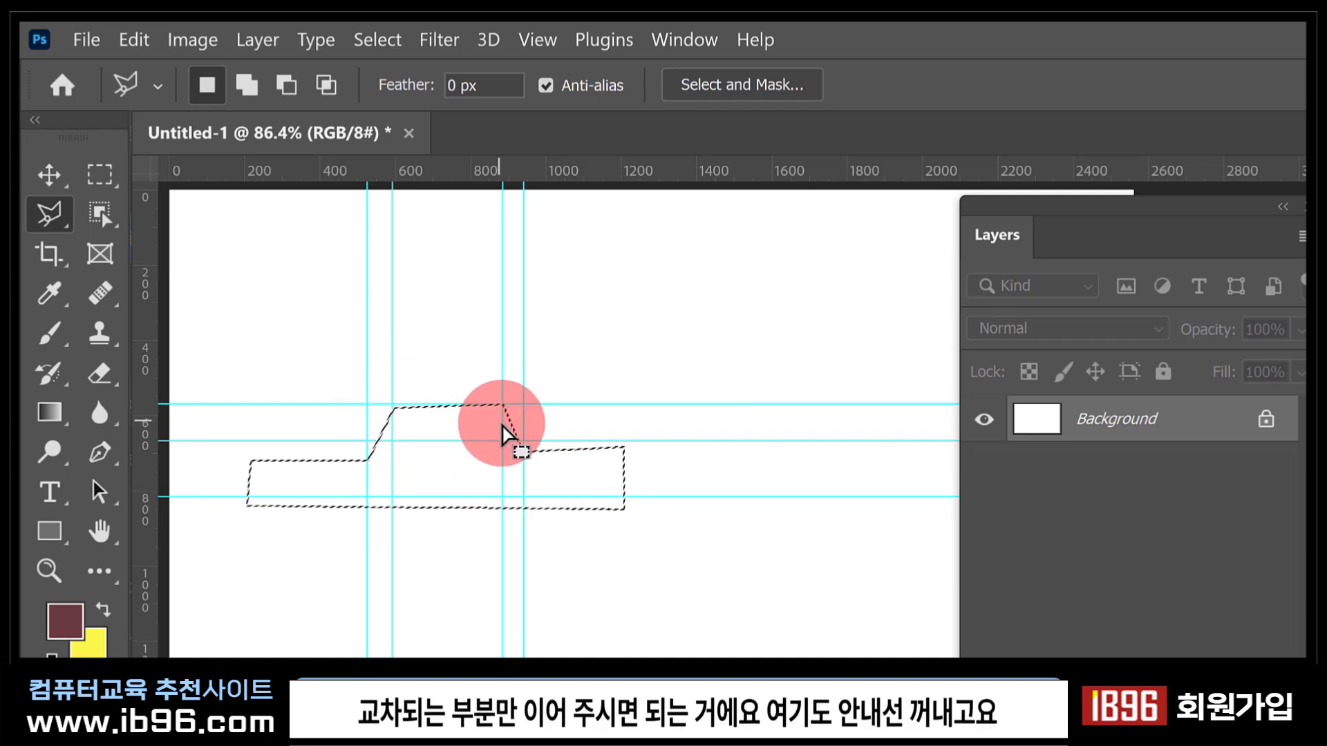
pyautogui.moveTo(149, 411); pyautogui.dragTo(624, 456)
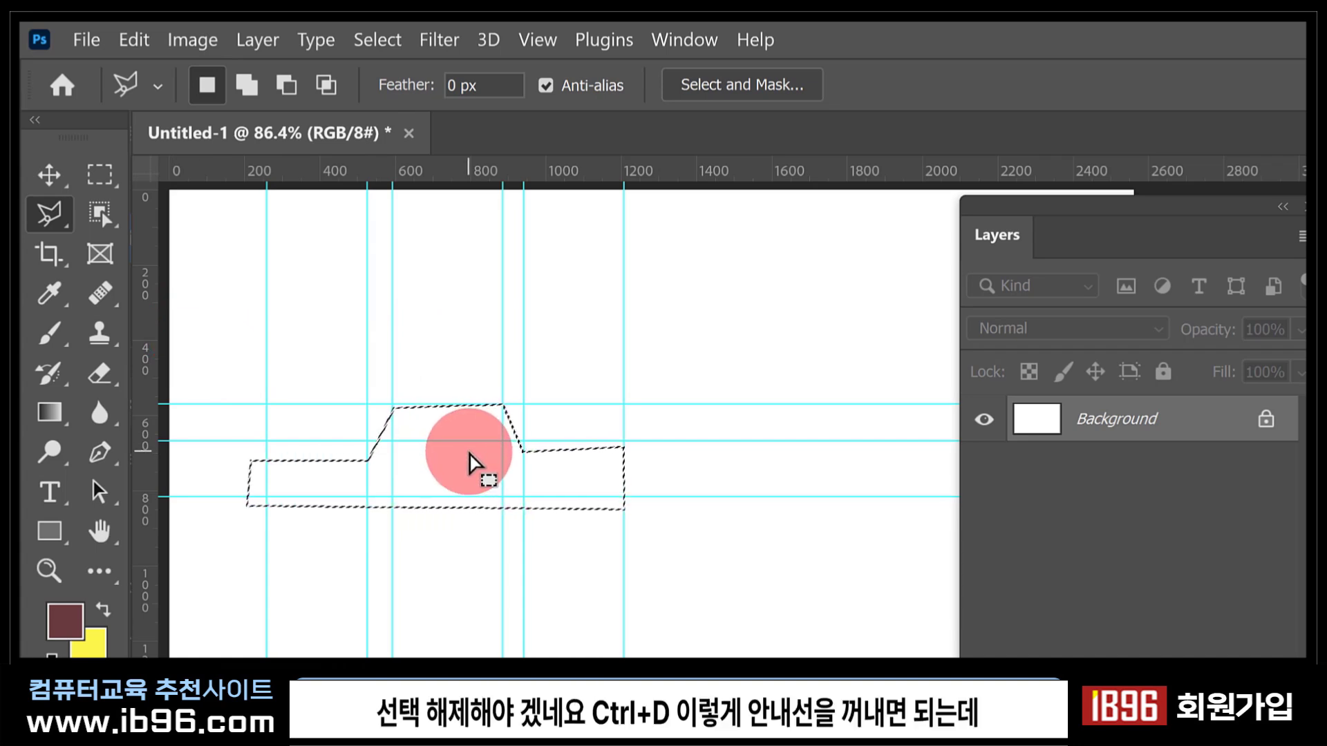
pyautogui.hotkey('ctrl', 'd')
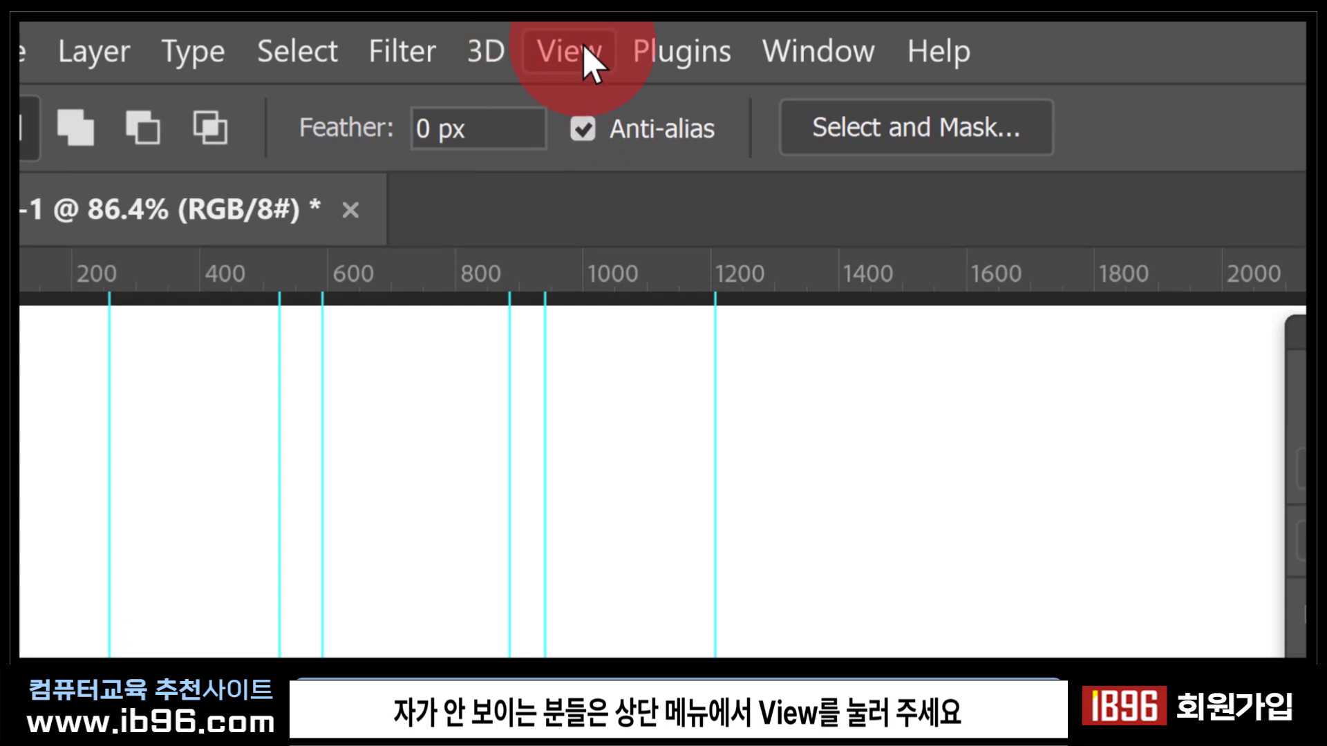
# Check the view settings for the rulers, snapping and snapping to guides.
pyautogui.click(586, 55)
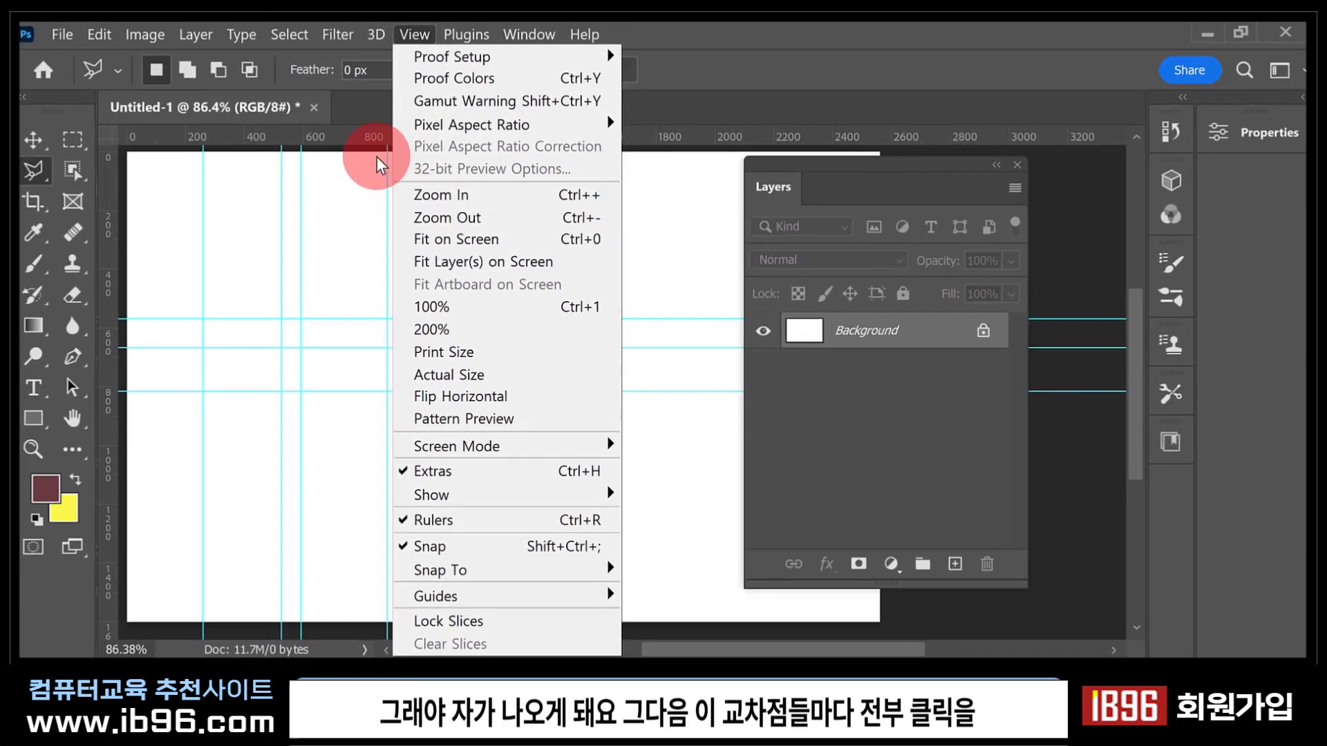
pyautogui.click(348, 123)
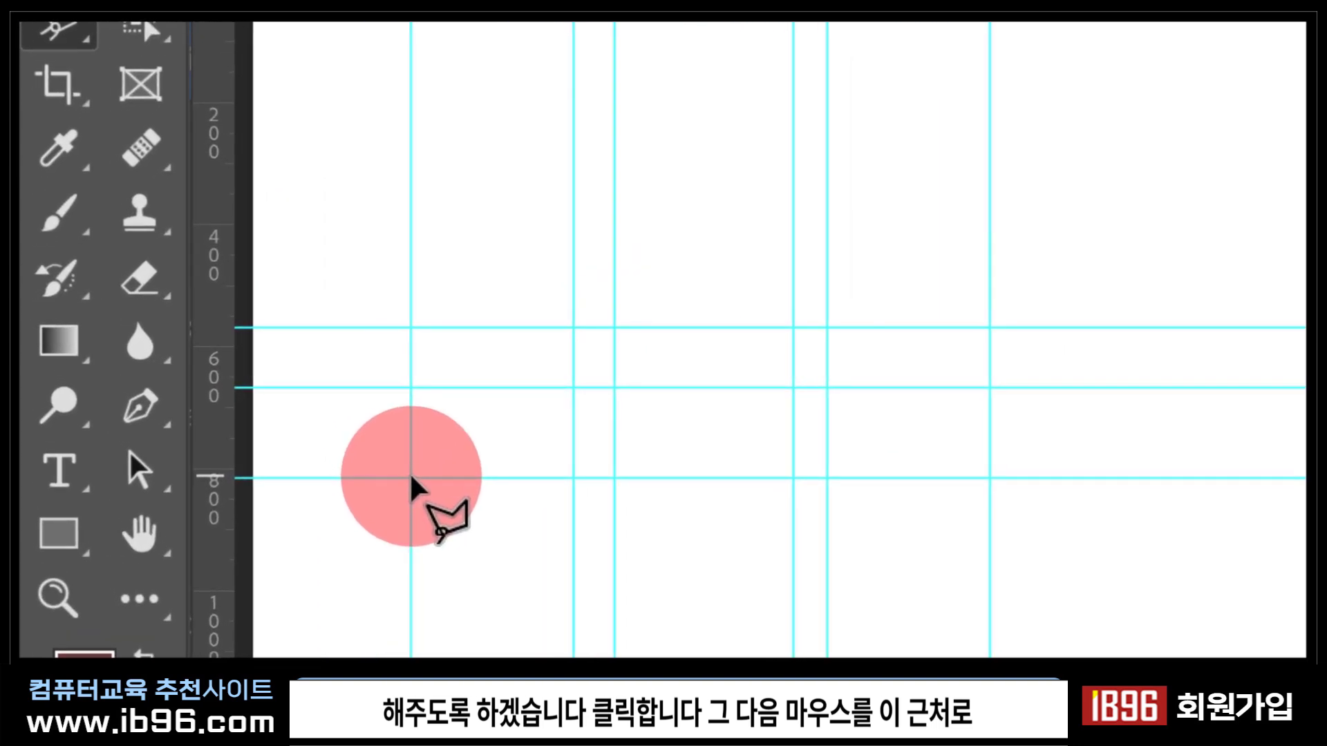
pyautogui.click(412, 477)
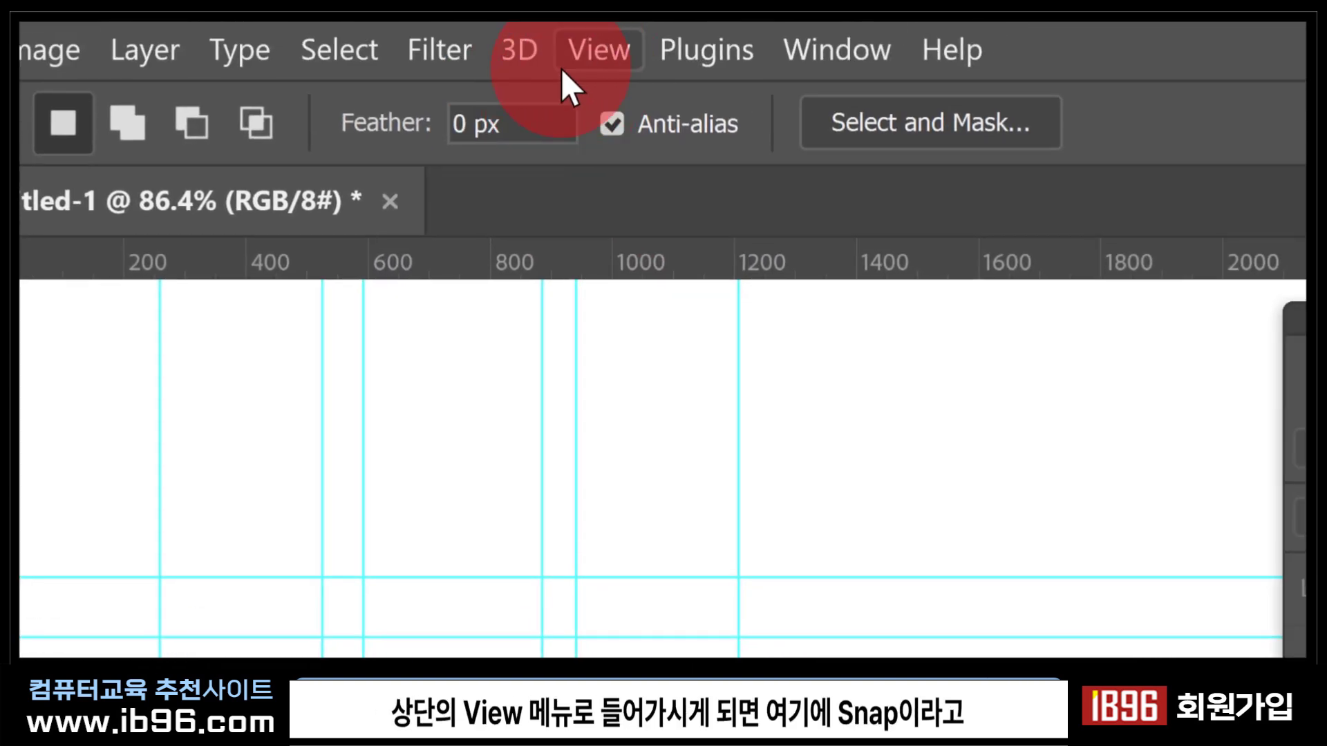
pyautogui.click(567, 64)
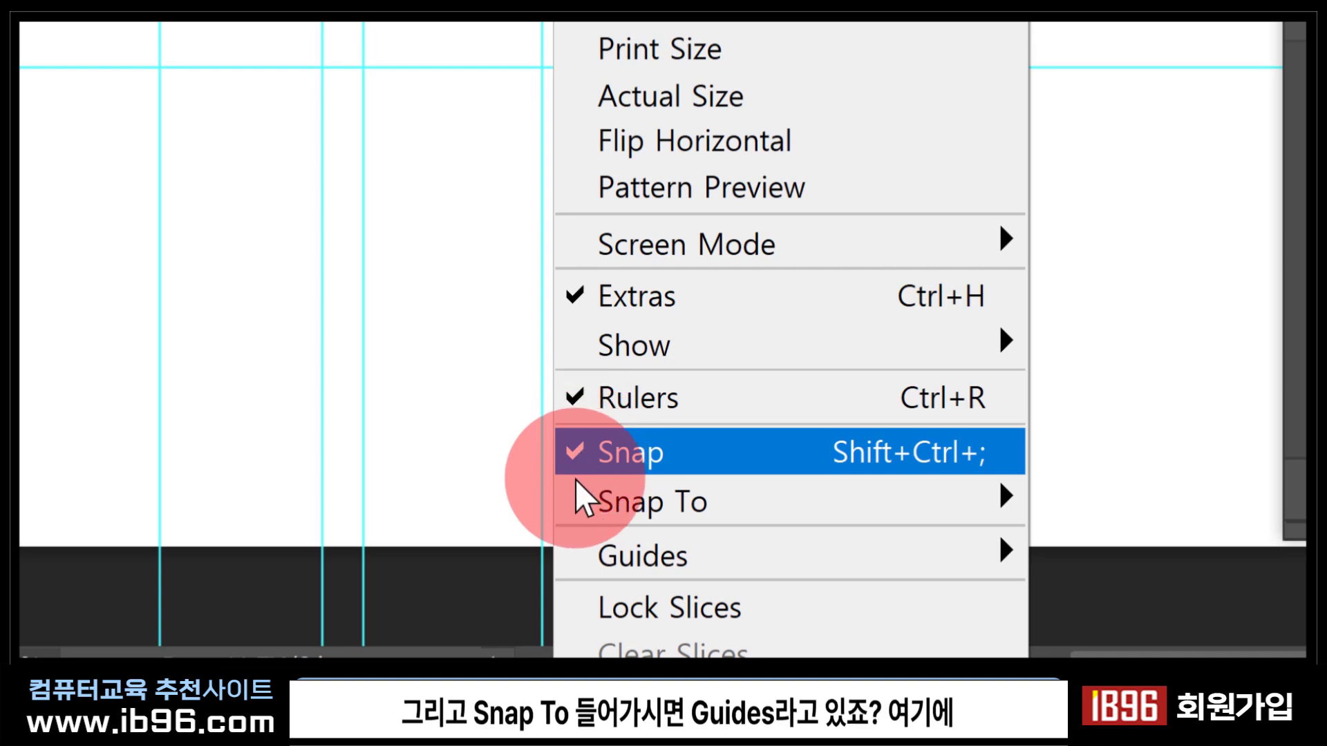
pyautogui.moveTo(587, 504)
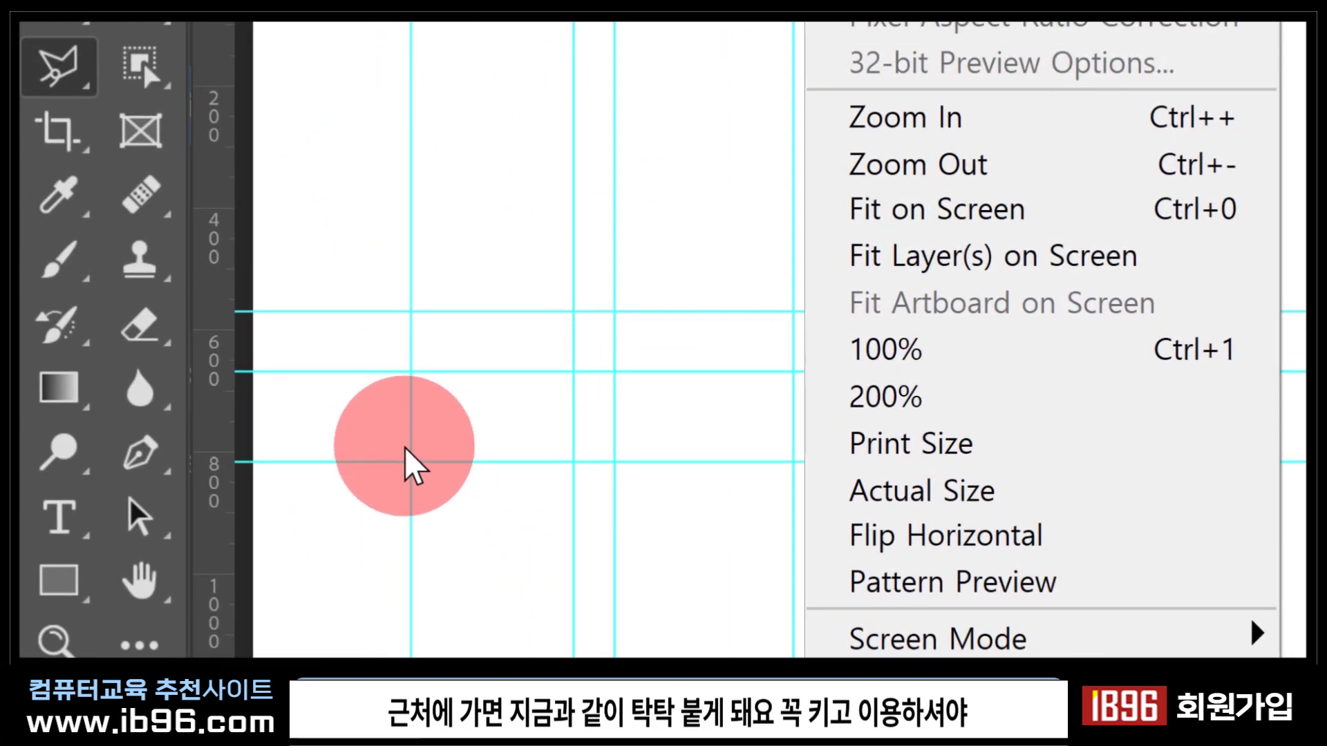
pyautogui.click(413, 470)
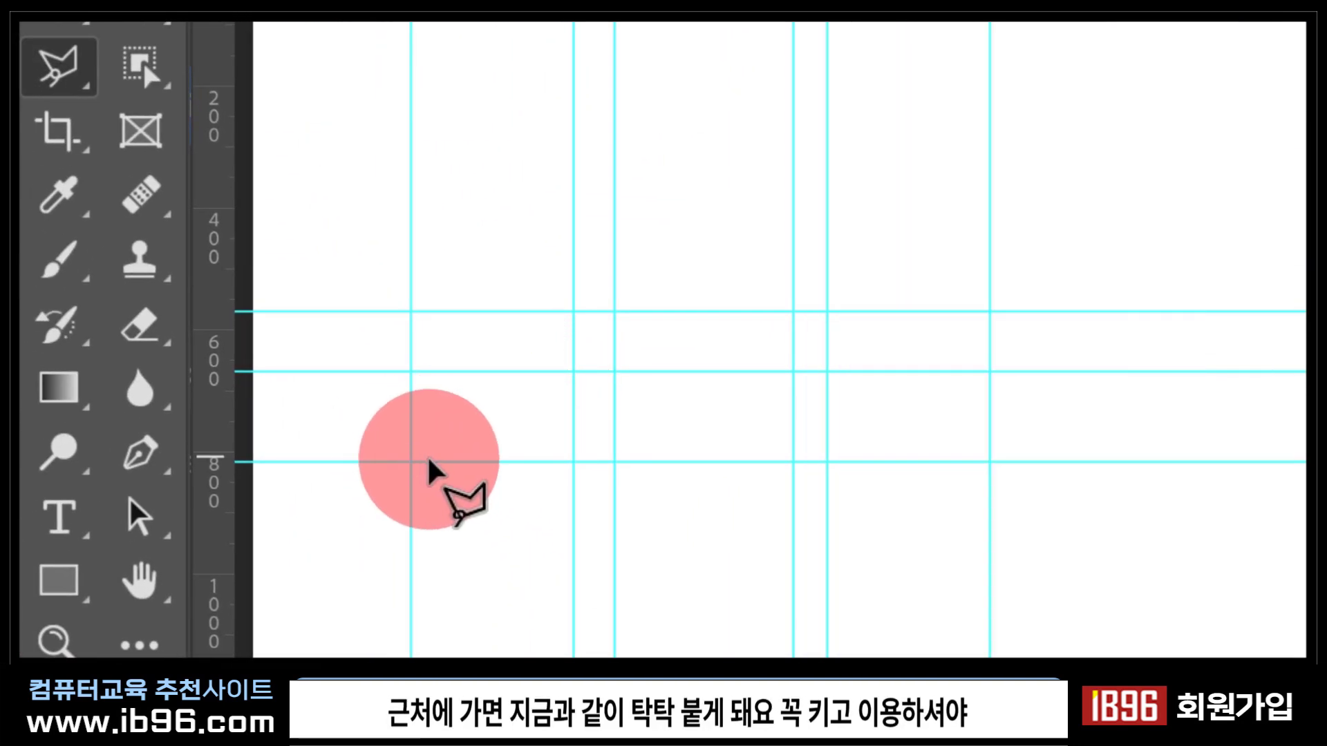
# Trace the car outline through the guide intersections with the Polygonal Lasso, closing the selection at its lower front corner.
pyautogui.click(412, 463)
pyautogui.click(411, 372)
pyautogui.click(574, 371)
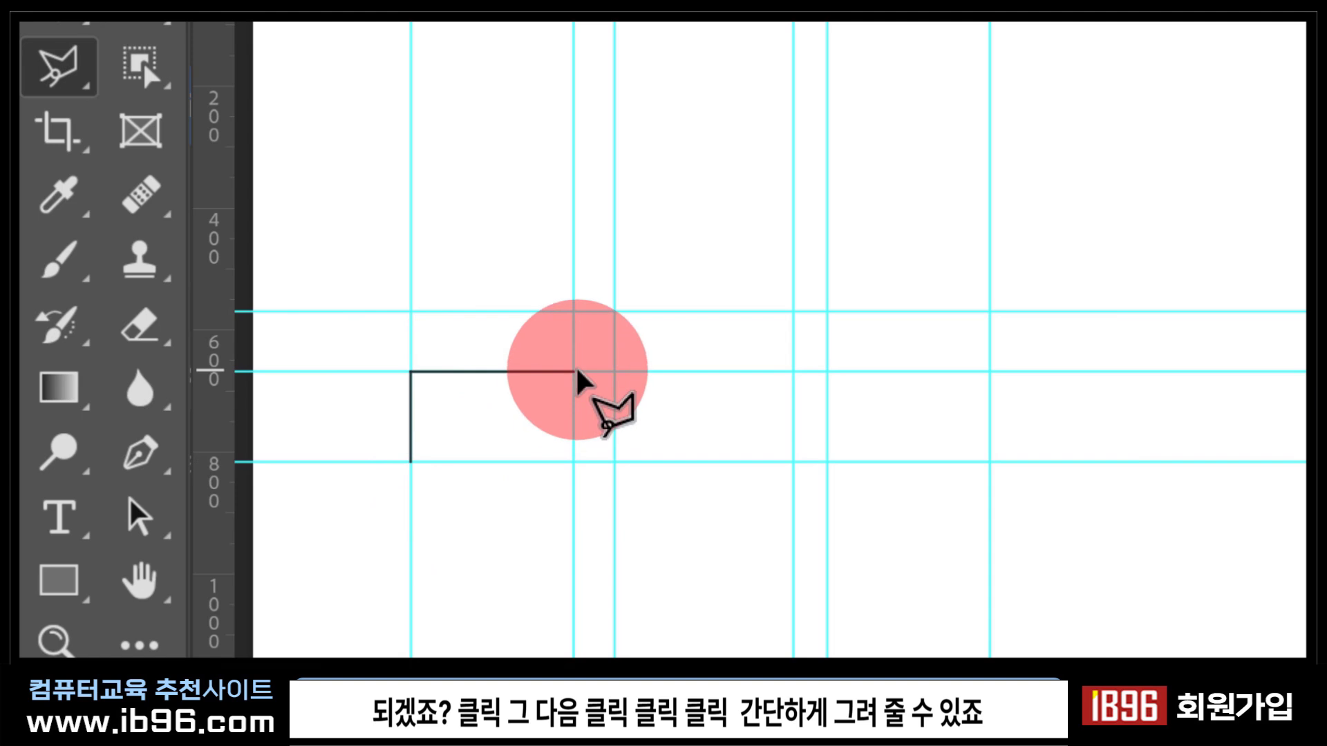
pyautogui.click(615, 312)
pyautogui.click(794, 311)
pyautogui.click(828, 371)
pyautogui.click(991, 371)
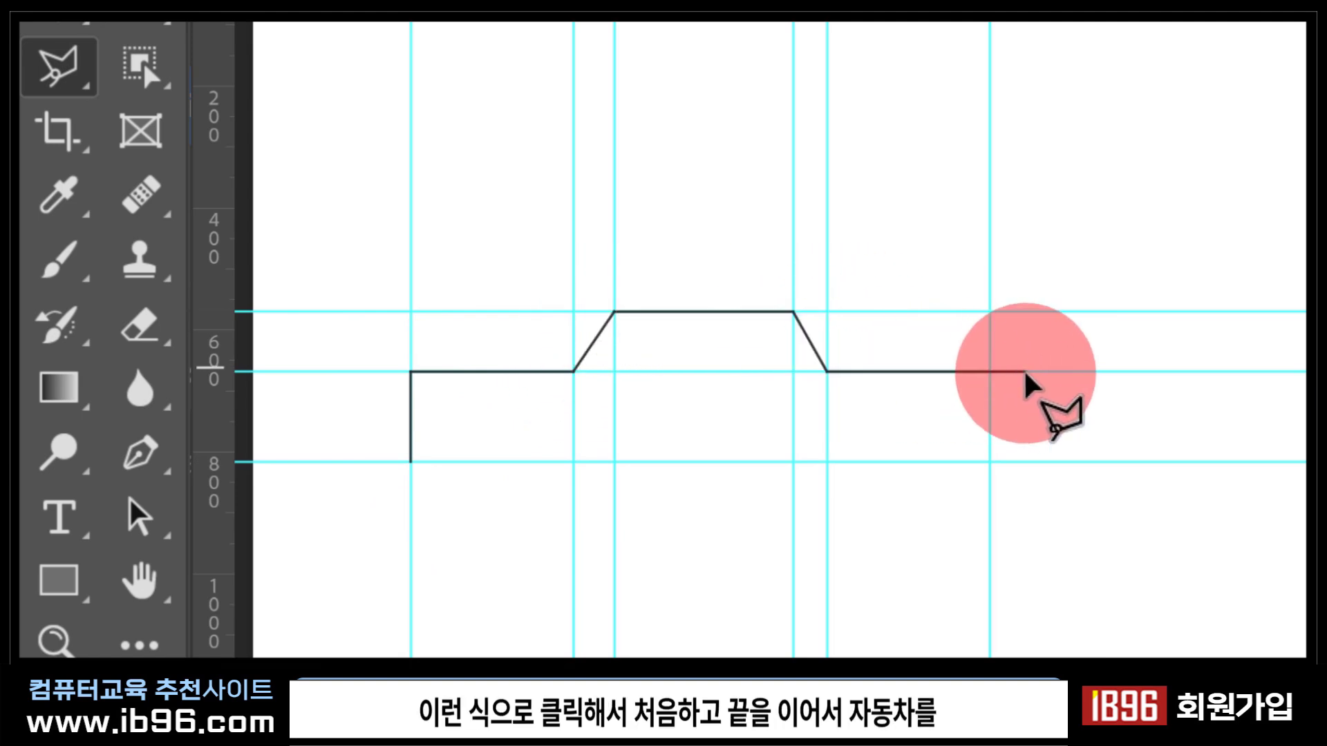
pyautogui.click(990, 462)
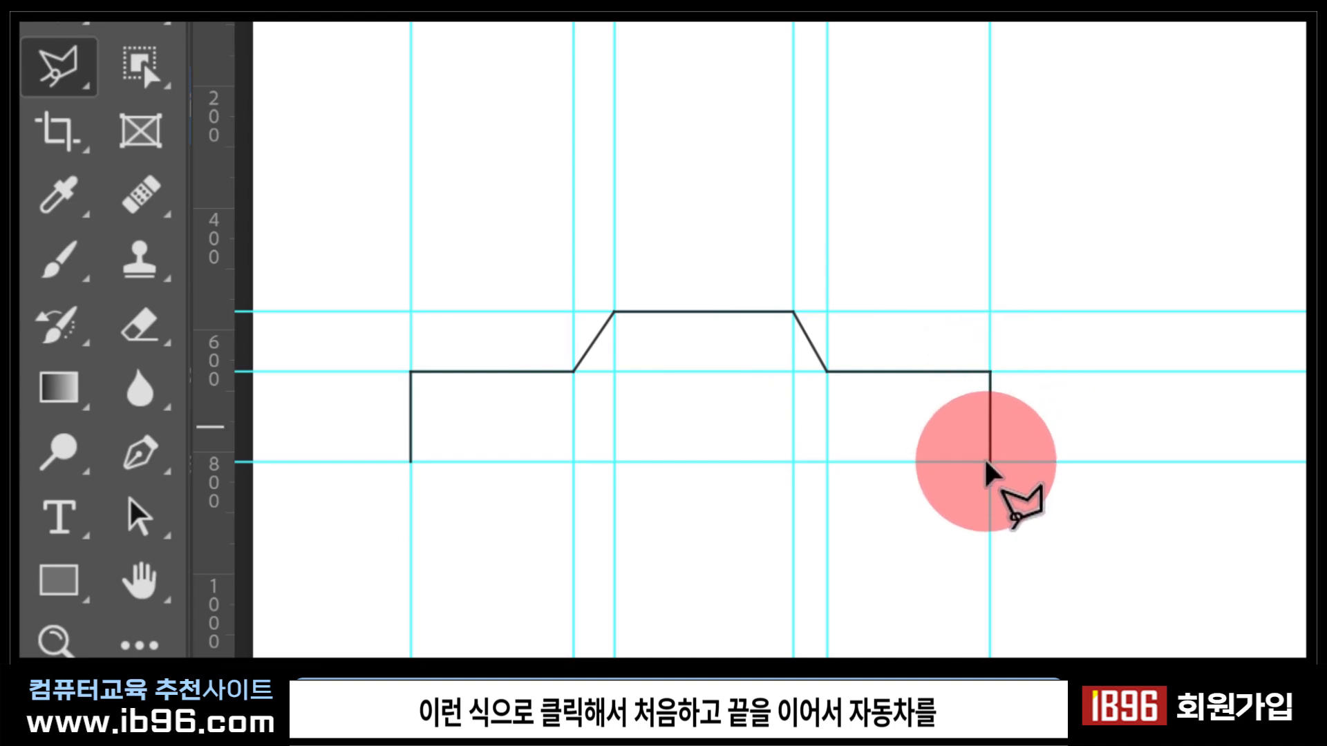
pyautogui.click(411, 463)
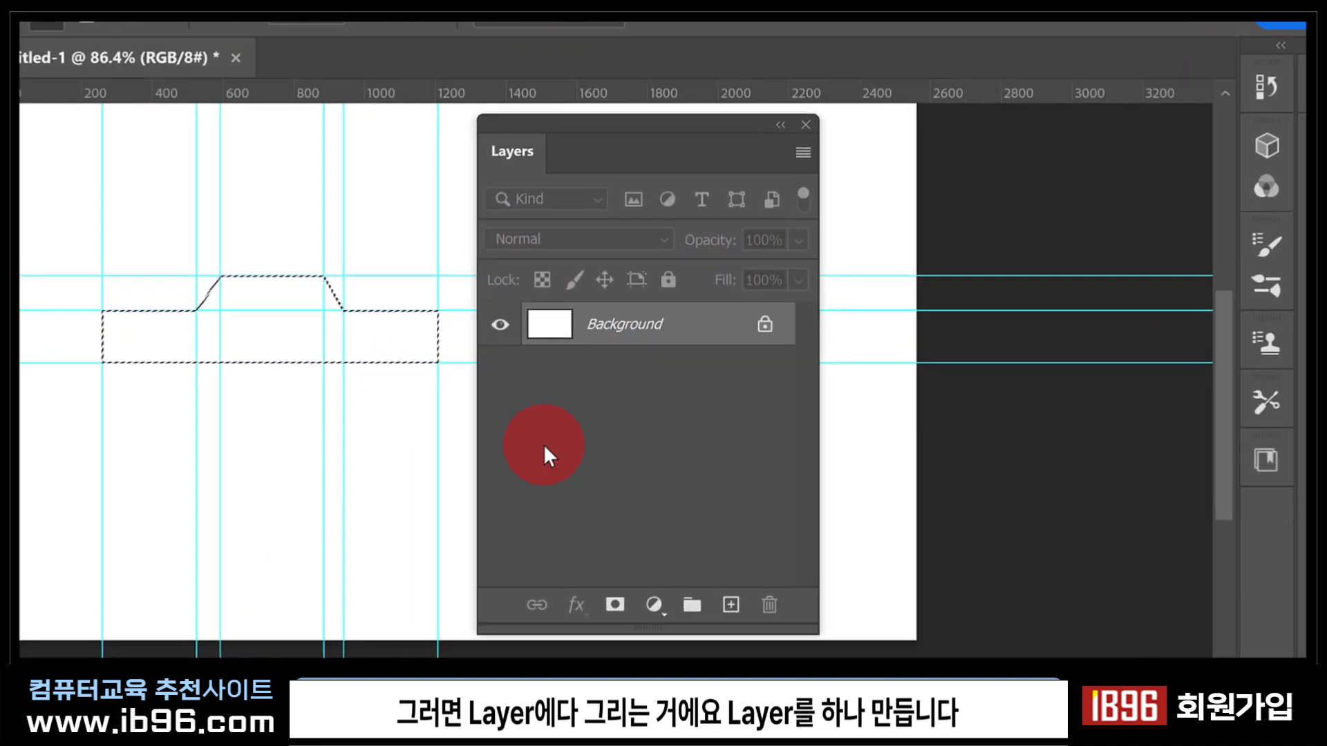
# Create a new layer and fill the car selection with a dark red foreground color of H 0, S 95, B 68.
pyautogui.click(736, 648)
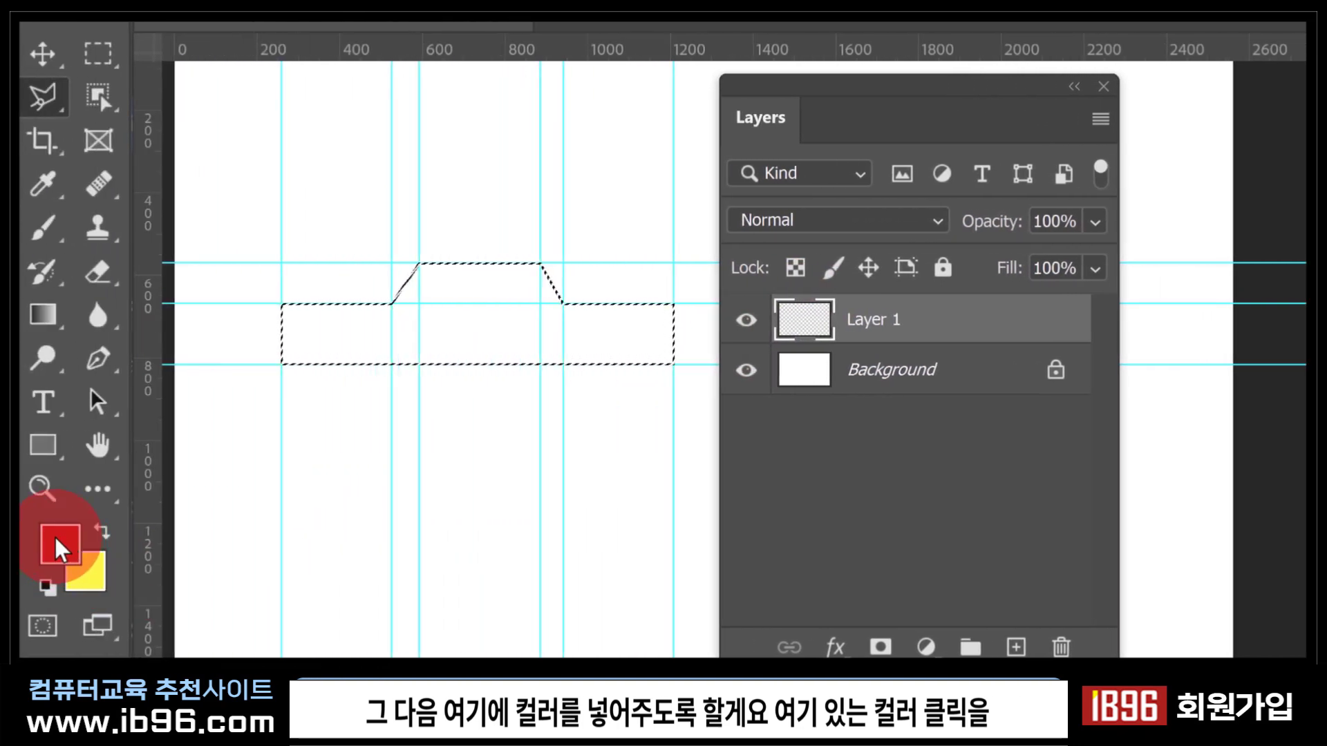
pyautogui.click(61, 548)
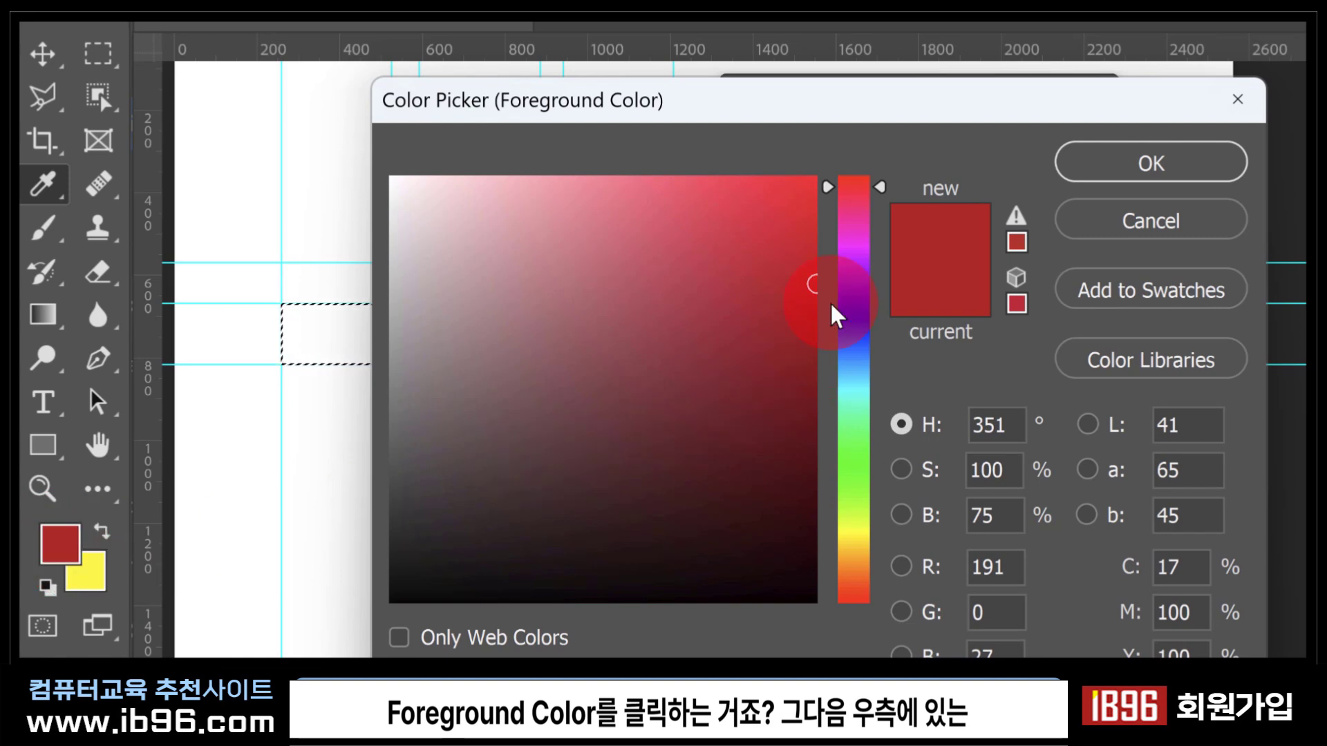
pyautogui.moveTo(882, 195)
pyautogui.mouseDown()
pyautogui.moveTo(903, 491)
pyautogui.moveTo(883, 548)
pyautogui.moveTo(878, 187)
pyautogui.mouseUp()
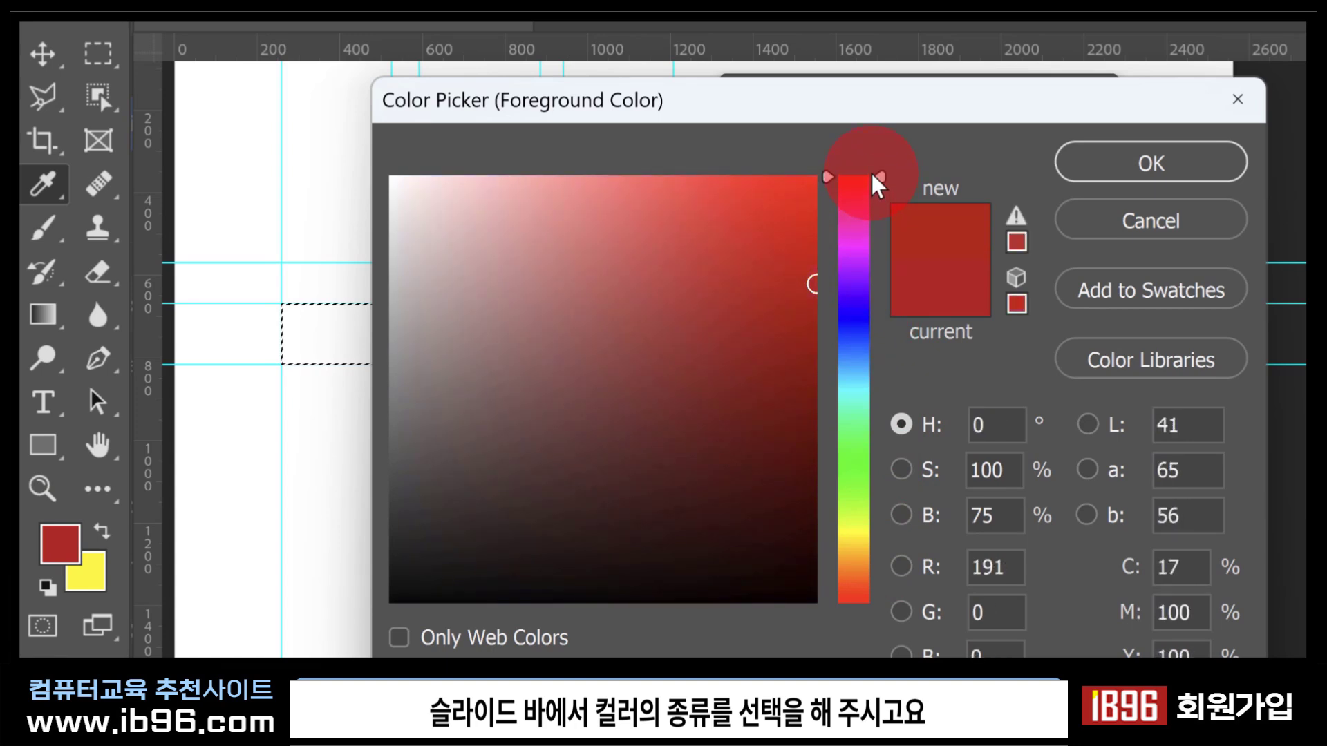
pyautogui.moveTo(748, 313)
pyautogui.mouseDown()
pyautogui.moveTo(746, 350)
pyautogui.moveTo(592, 334)
pyautogui.moveTo(566, 281)
pyautogui.moveTo(374, 178)
pyautogui.moveTo(824, 178)
pyautogui.moveTo(857, 650)
pyautogui.moveTo(649, 329)
pyautogui.moveTo(508, 406)
pyautogui.moveTo(604, 394)
pyautogui.moveTo(676, 305)
pyautogui.moveTo(765, 235)
pyautogui.moveTo(803, 276)
pyautogui.moveTo(788, 290)
pyautogui.moveTo(806, 279)
pyautogui.moveTo(796, 313)
pyautogui.mouseUp()
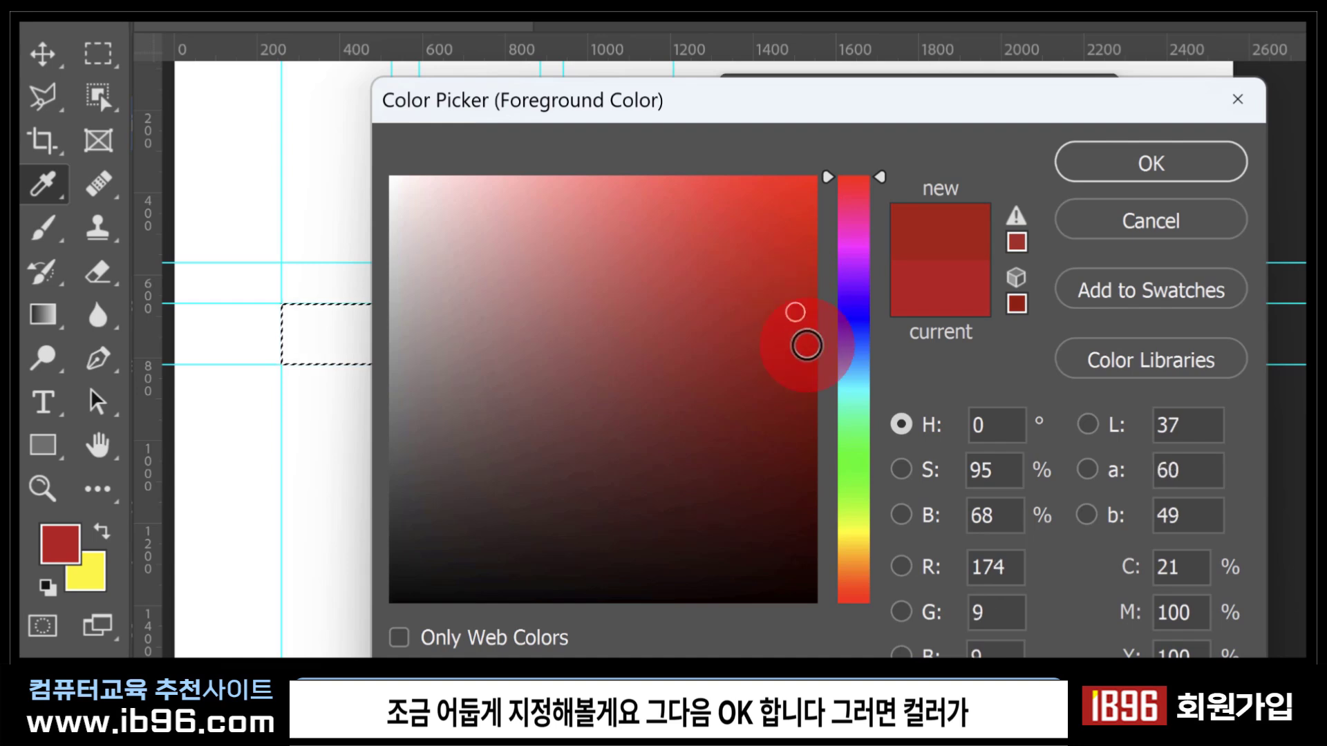
pyautogui.click(1098, 175)
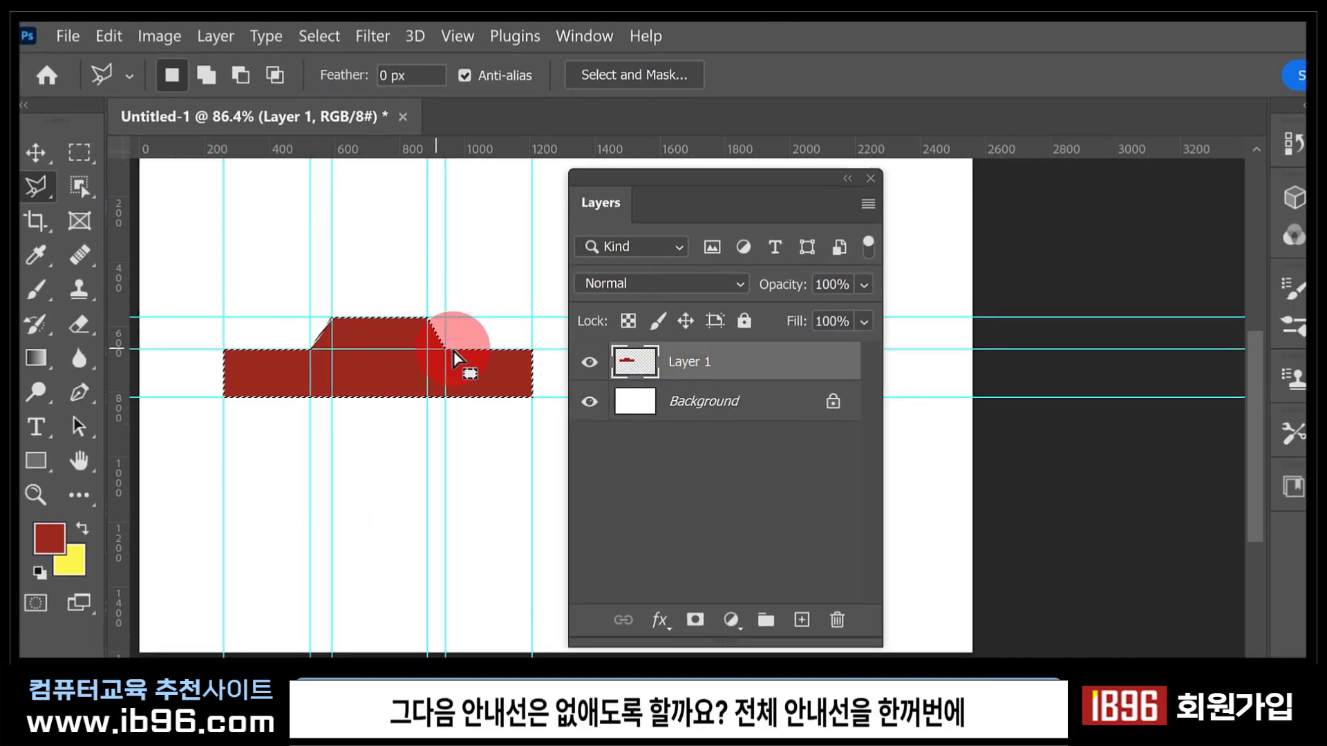
# Clear all guides from the document and deselect the car shape.
pyautogui.press('v')
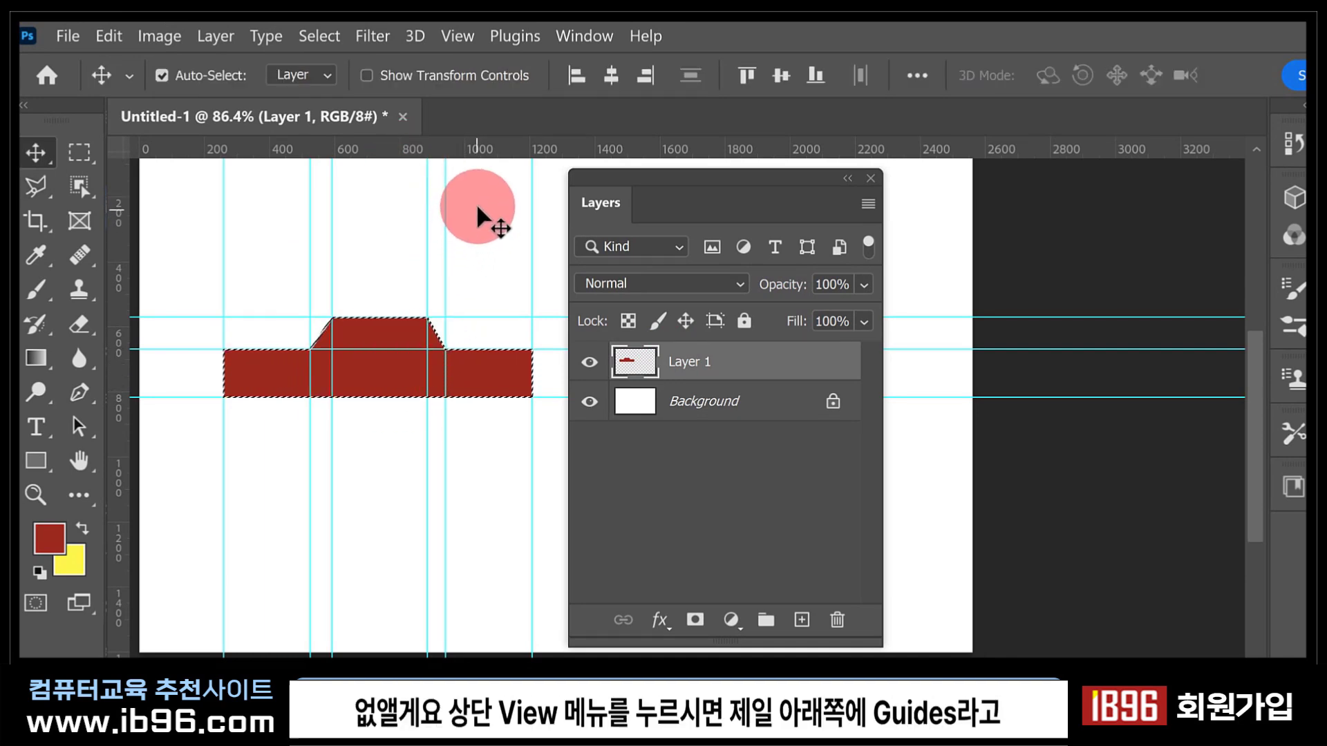
pyautogui.click(460, 38)
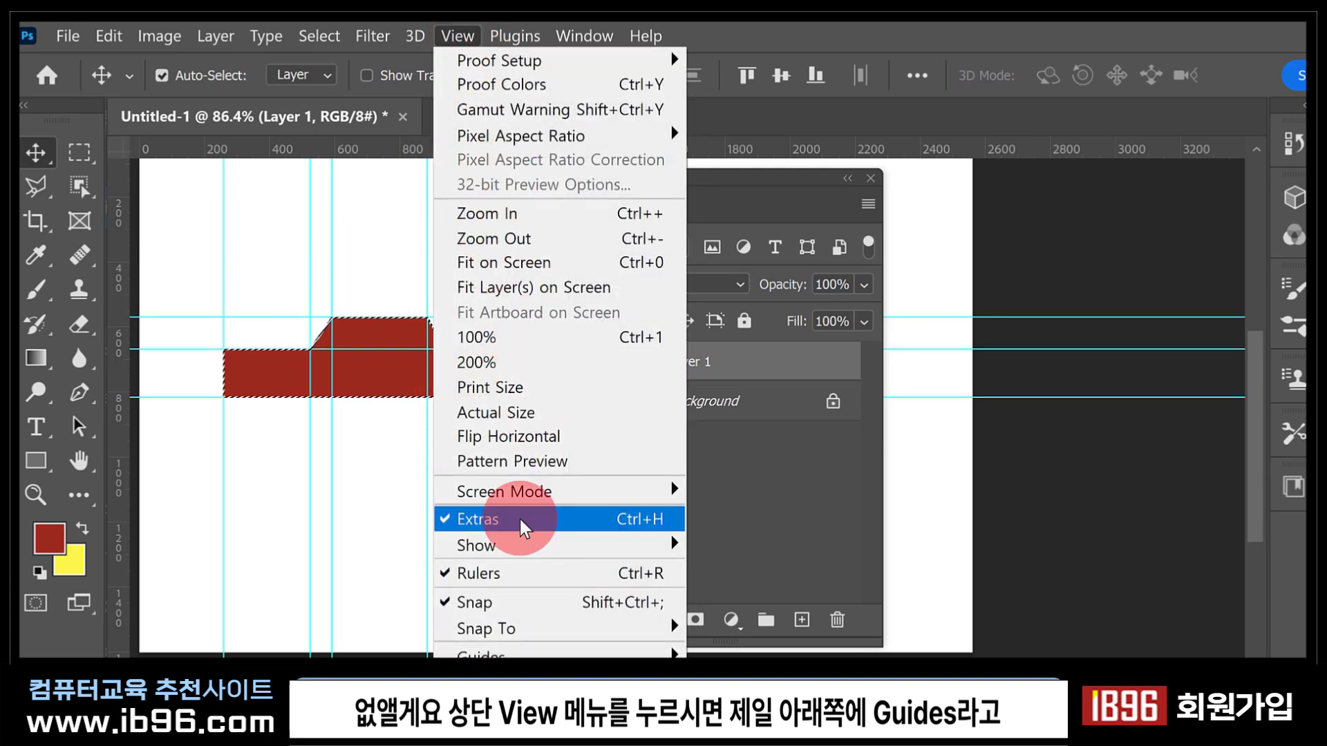
pyautogui.moveTo(510, 652)
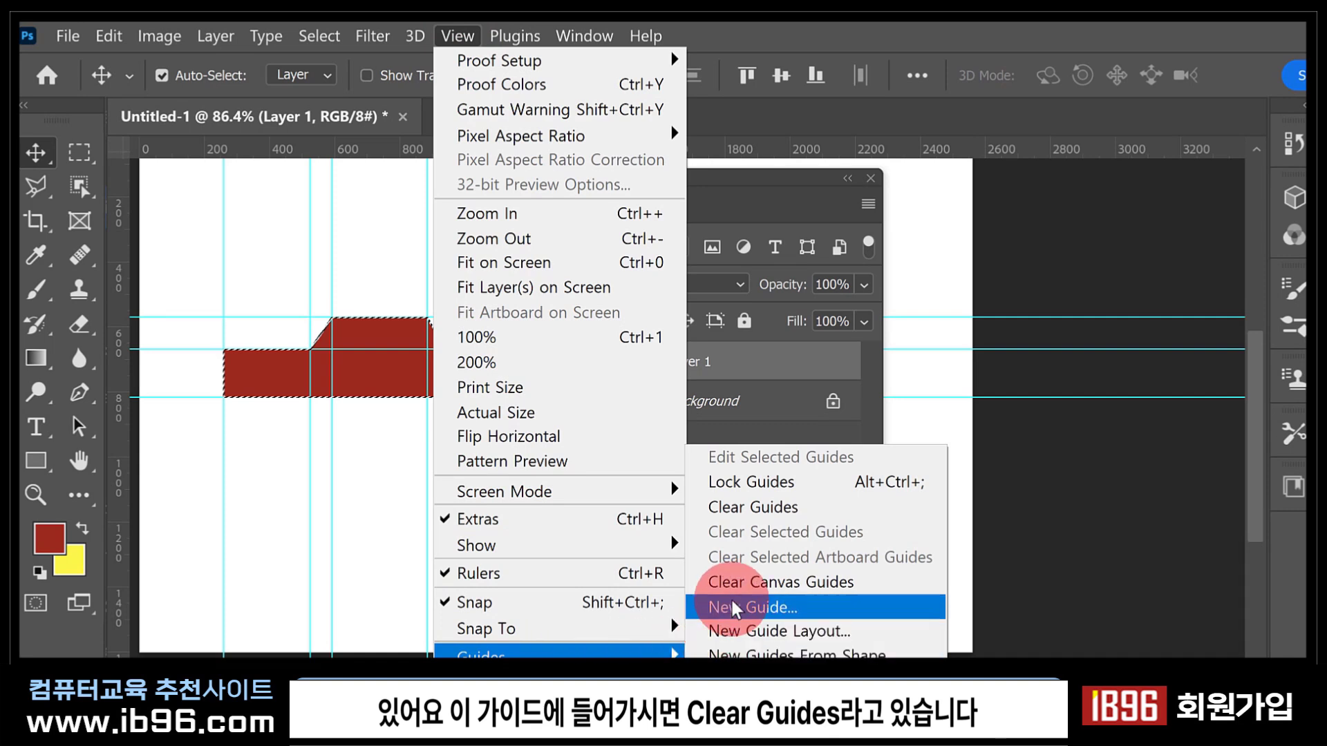
pyautogui.click(781, 511)
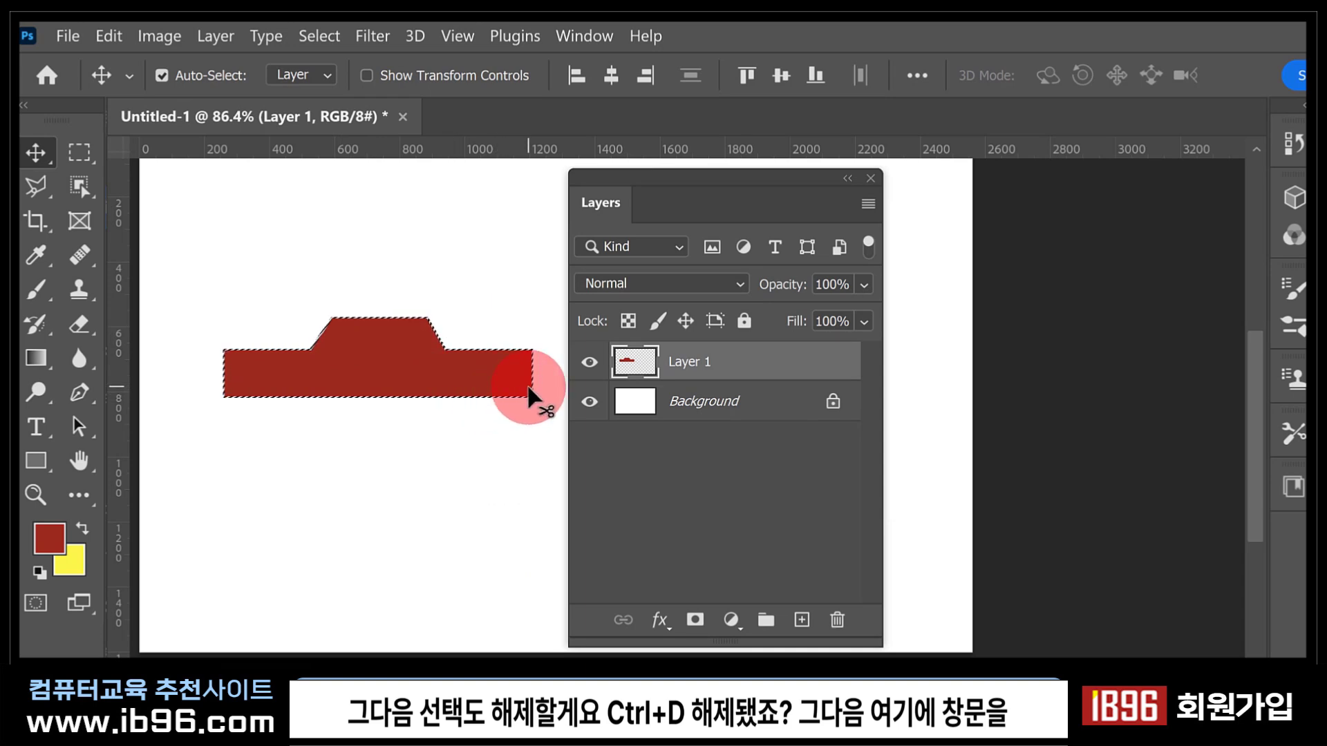
pyautogui.hotkey('ctrl', 'd')
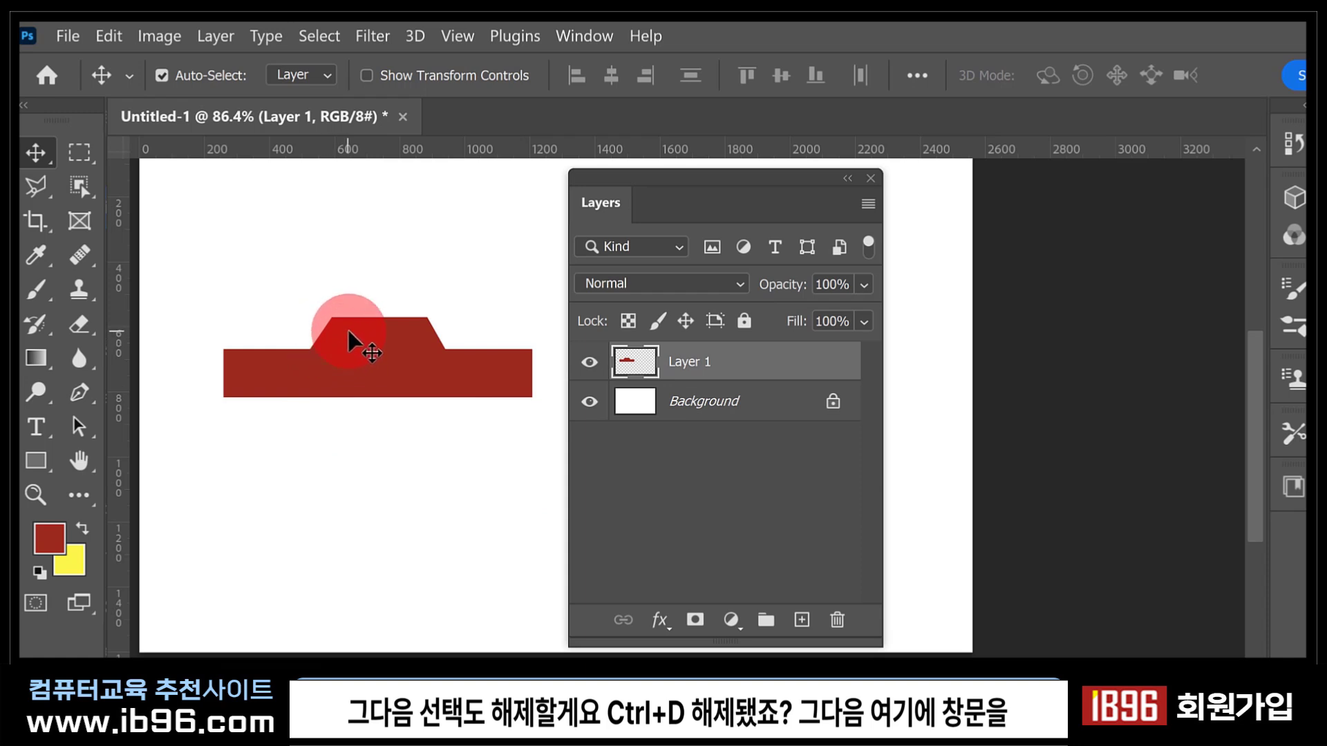
# Place four vertical and two horizontal guides over the car's cabin to outline two side-by-side windows.
pyautogui.click(37, 493)
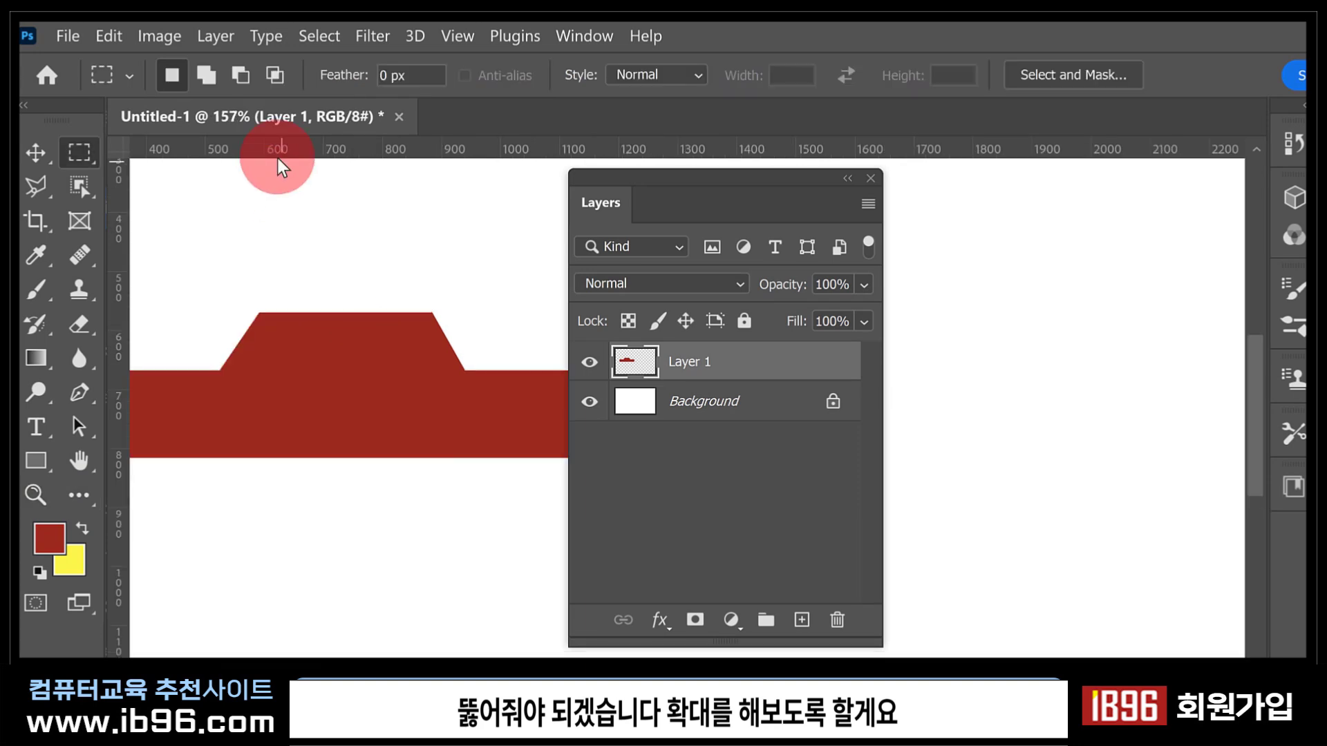
pyautogui.moveTo(293, 158); pyautogui.dragTo(326, 323)
pyautogui.moveTo(122, 333); pyautogui.dragTo(270, 355)
pyautogui.moveTo(118, 335); pyautogui.dragTo(424, 376)
pyautogui.moveTo(118, 260); pyautogui.dragTo(341, 311)
pyautogui.moveTo(118, 325); pyautogui.dragTo(362, 326)
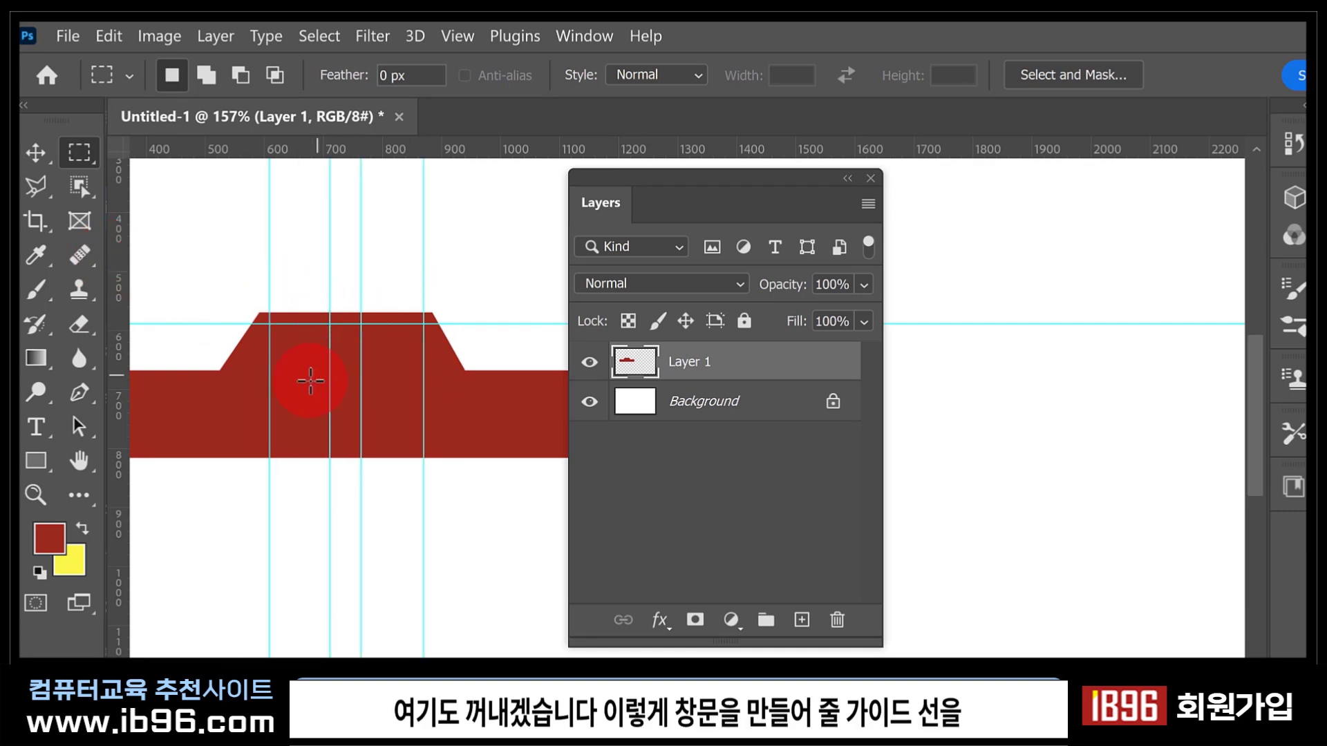
pyautogui.moveTo(296, 147); pyautogui.dragTo(309, 370)
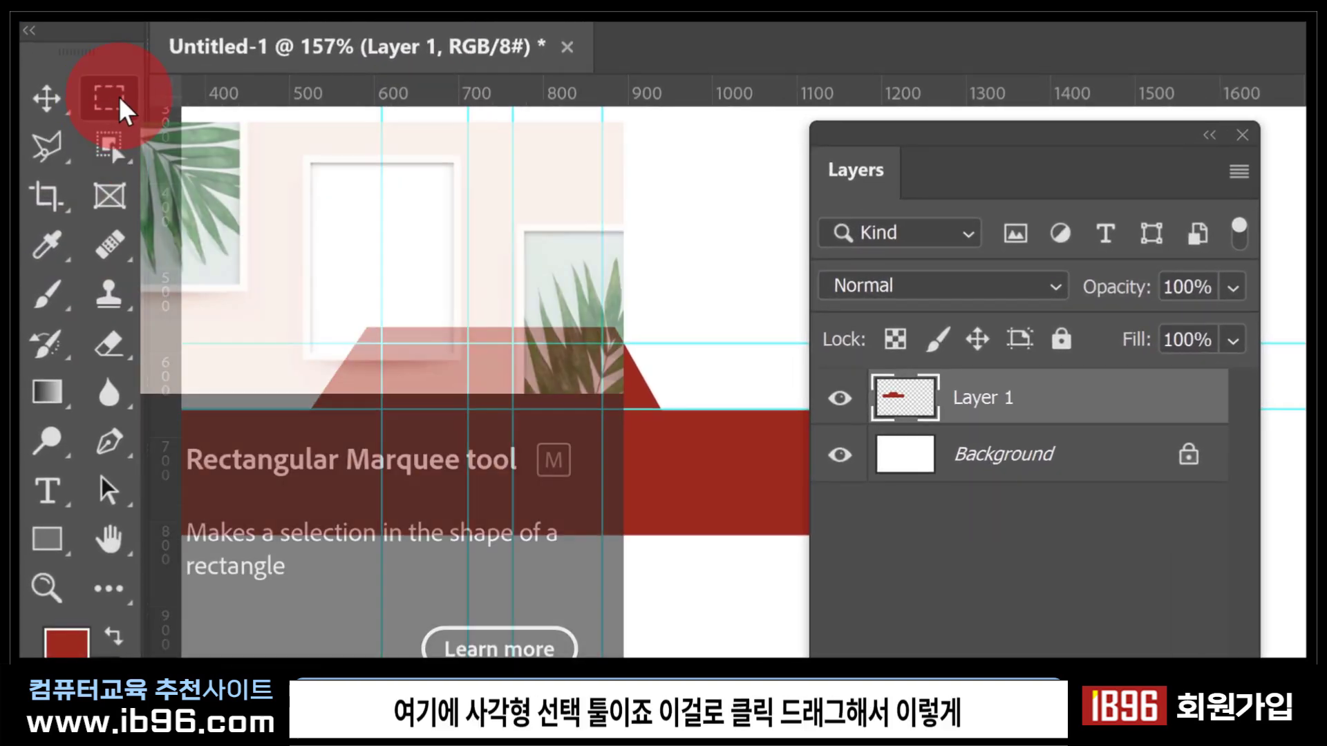
# Select both window areas between the cabin guides with the Rectangular Marquee and delete them from Layer 1.
pyautogui.moveTo(382, 345); pyautogui.dragTo(468, 409)
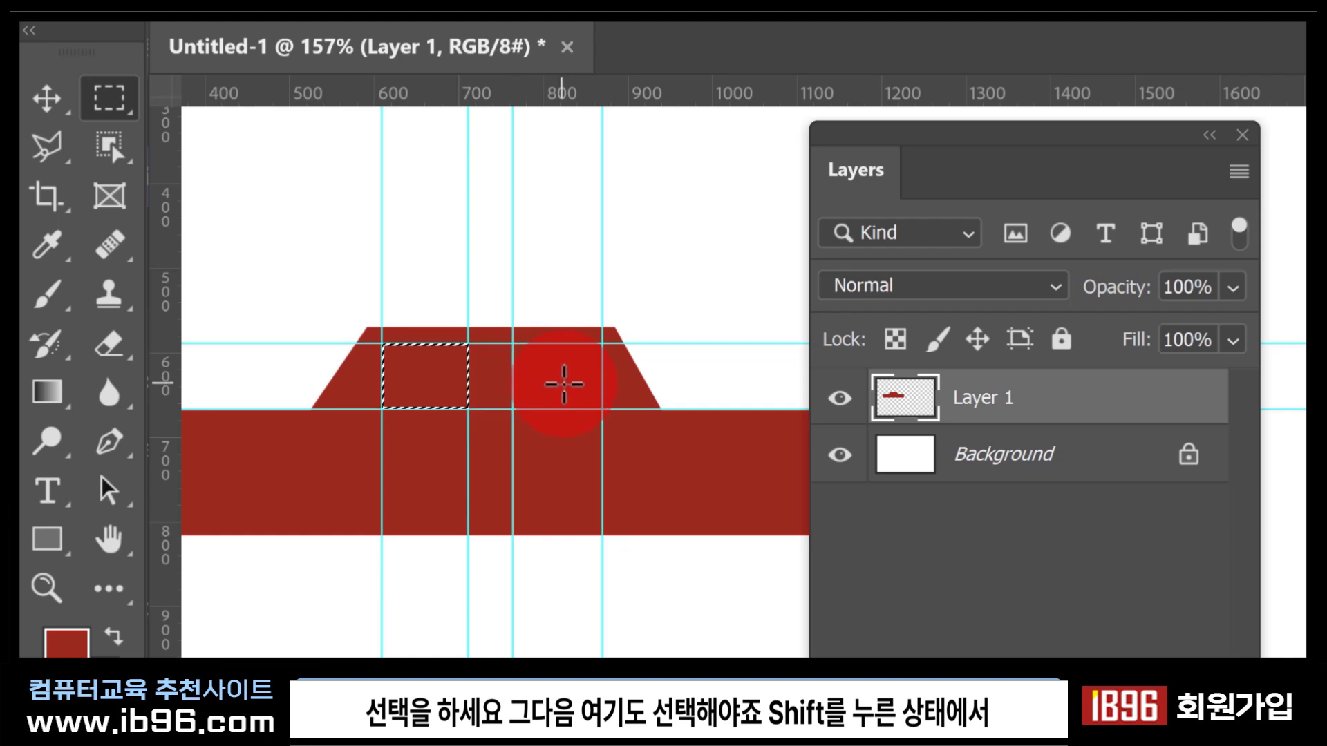
pyautogui.moveTo(513, 344); pyautogui.dragTo(603, 429)
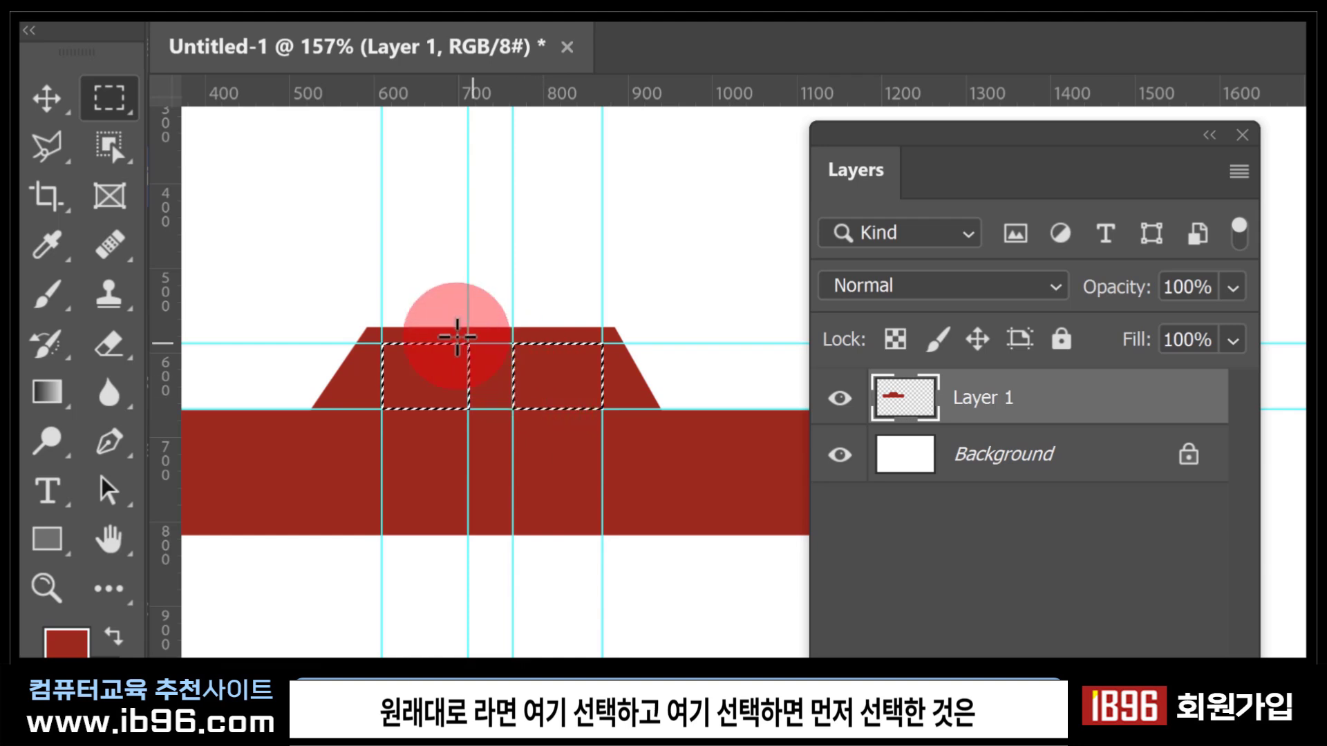
pyautogui.click(427, 313)
pyautogui.moveTo(386, 343); pyautogui.dragTo(513, 408)
pyautogui.moveTo(513, 344); pyautogui.dragTo(597, 413)
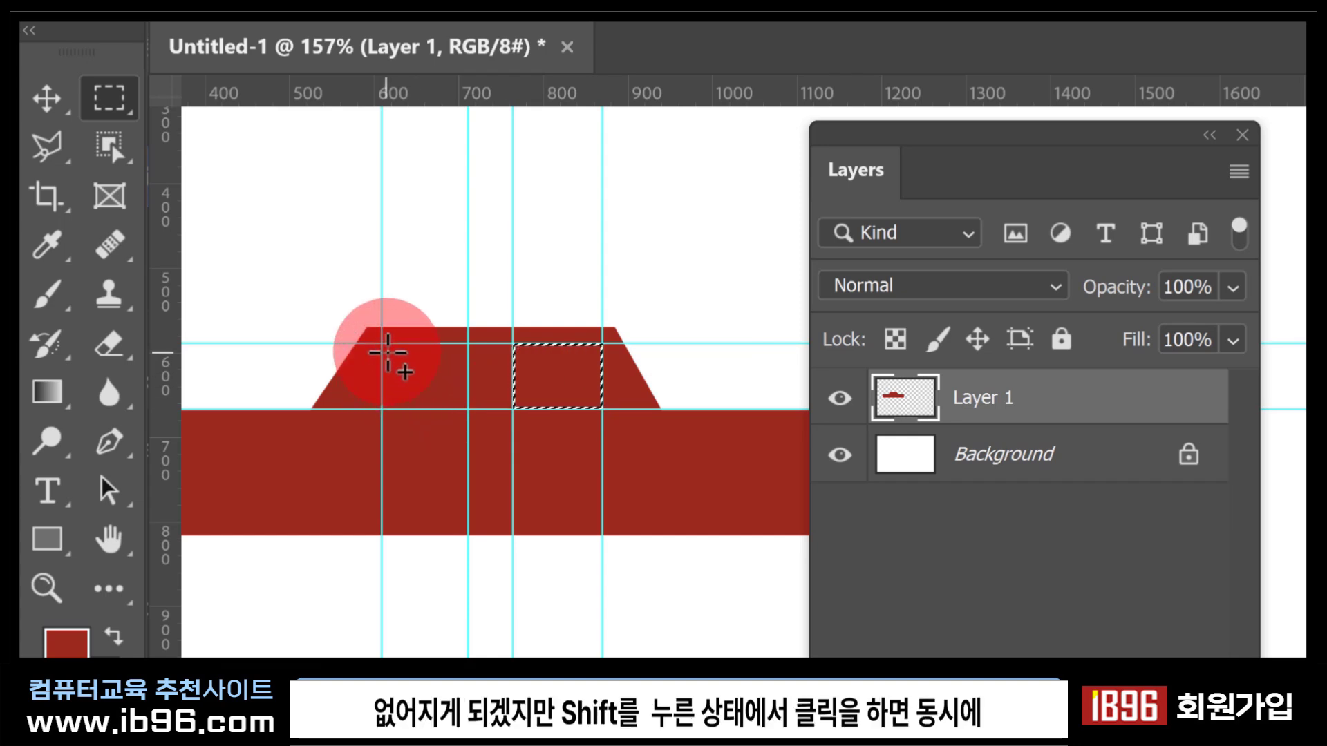
pyautogui.moveTo(383, 344); pyautogui.dragTo(463, 409)
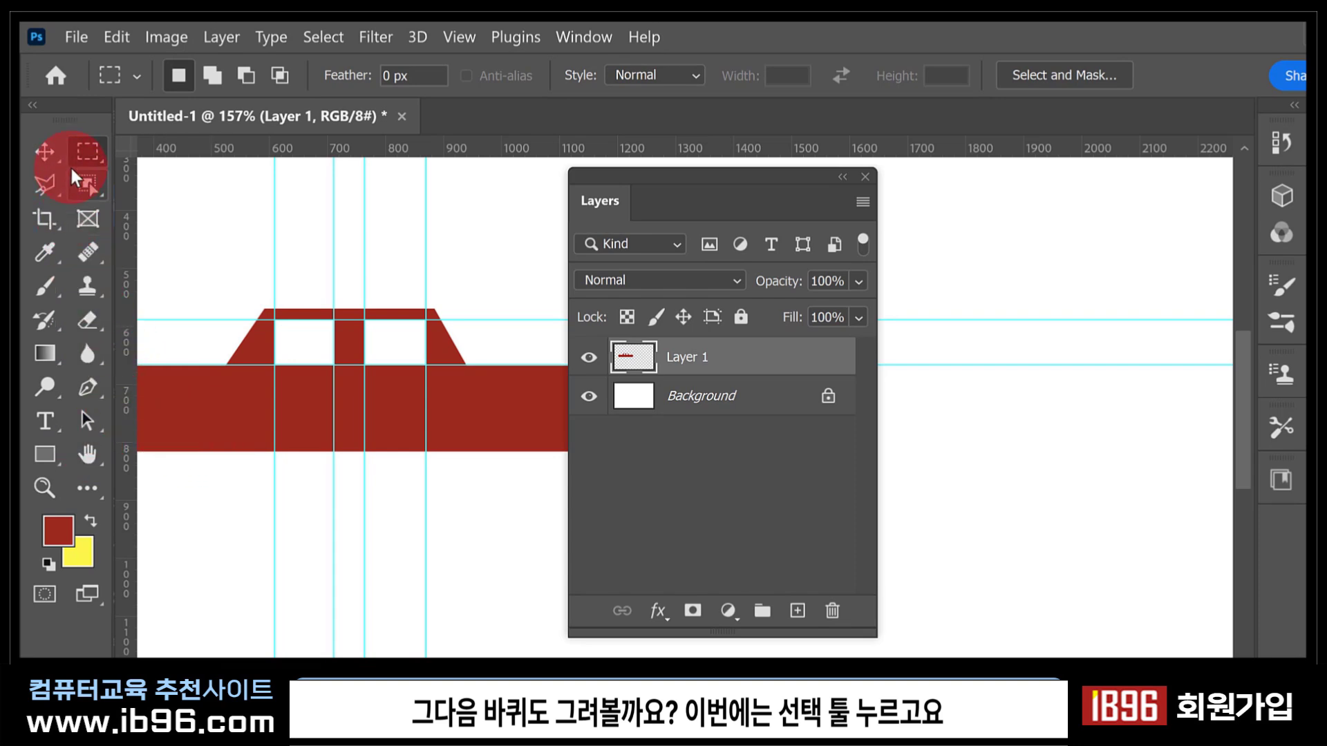
# Draw a circular wheel selection about 125 px wide with the Elliptical Marquee and position it over the body's lower edge below the hood.
pyautogui.moveTo(75, 148); pyautogui.dragTo(159, 175)
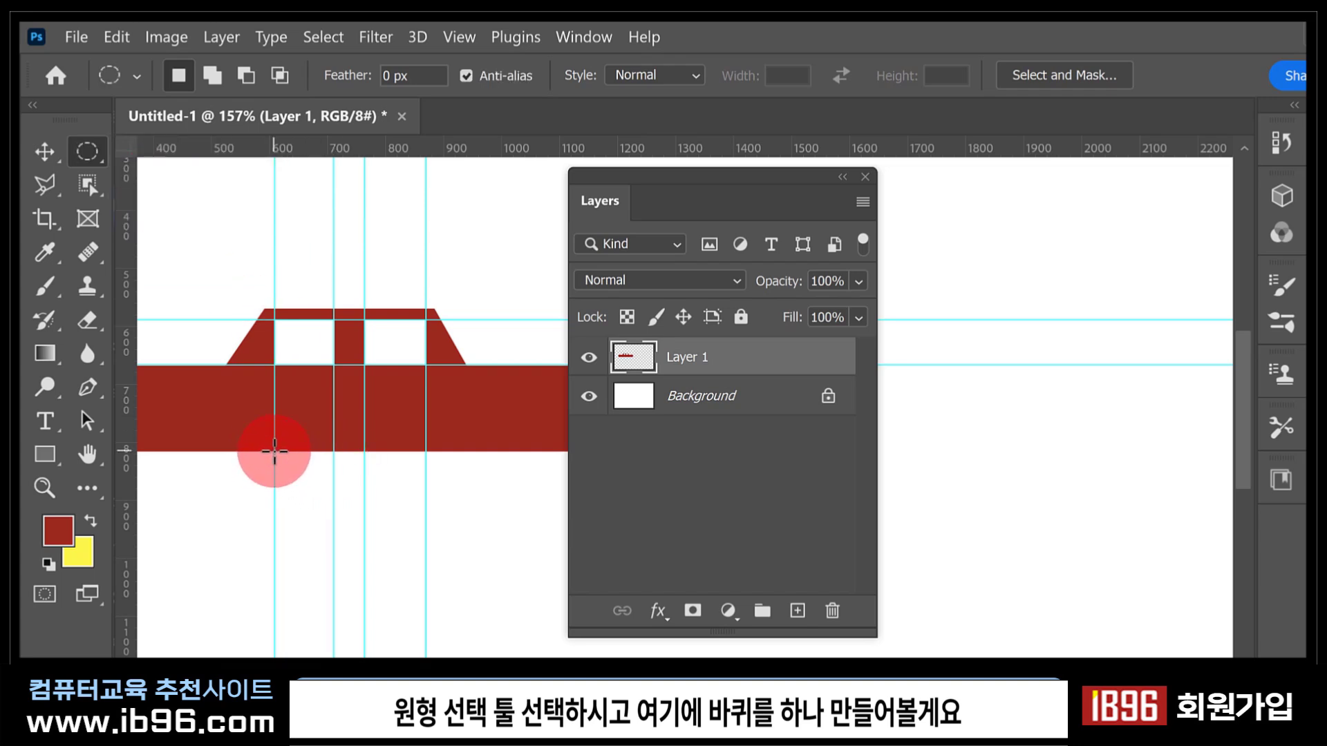
pyautogui.moveTo(274, 453); pyautogui.dragTo(313, 547)
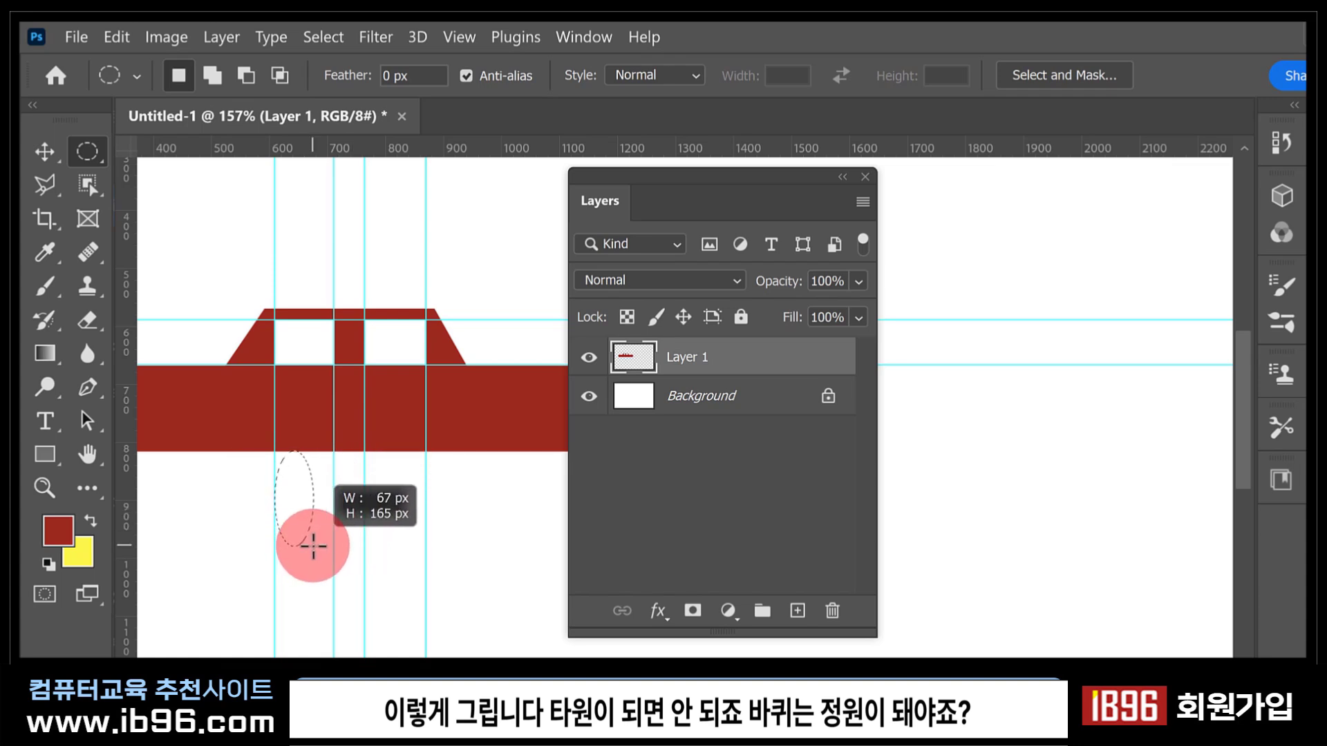
pyautogui.press('shift')
pyautogui.moveTo(313, 547)
pyautogui.mouseDown()
pyautogui.moveTo(354, 543)
pyautogui.moveTo(334, 541)
pyautogui.mouseUp()
pyautogui.moveTo(311, 496); pyautogui.dragTo(219, 456)
pyautogui.moveTo(269, 537); pyautogui.dragTo(375, 545)
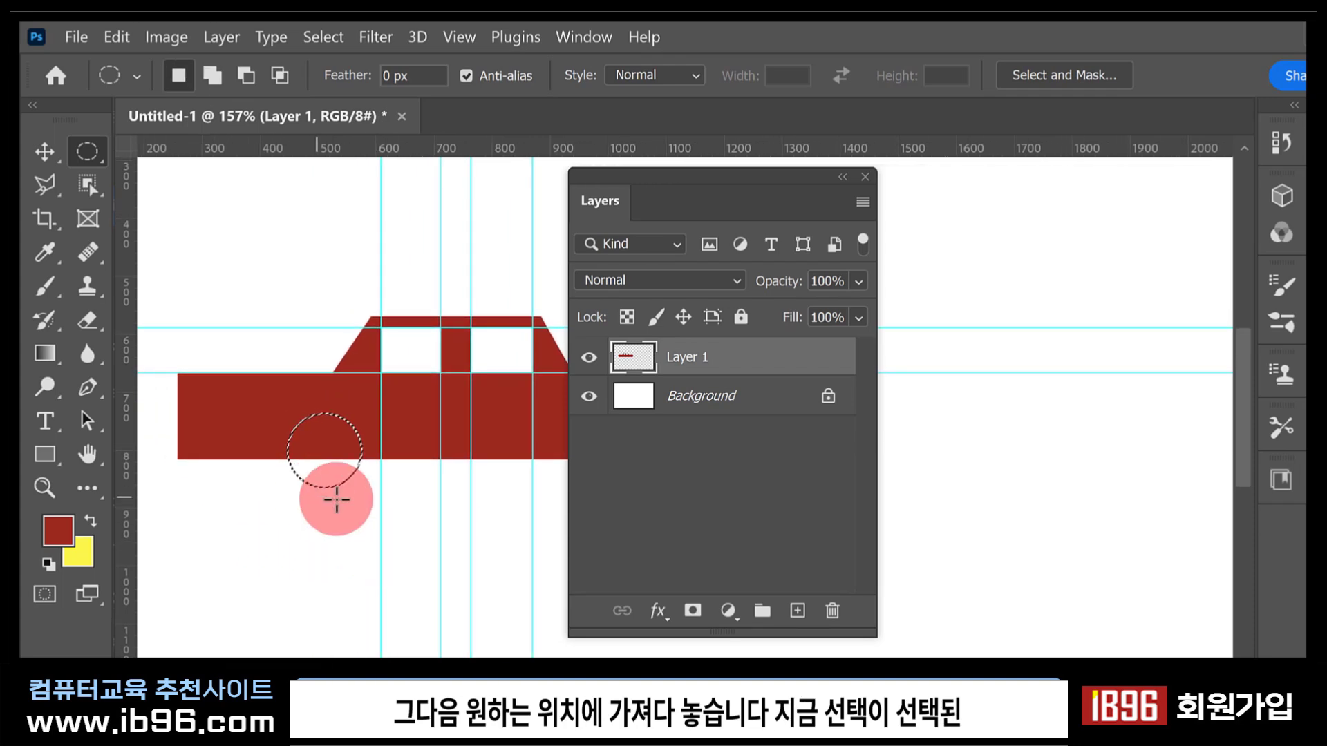
# Create a new layer and fill the circular wheel selection with the default black foreground colour.
pyautogui.click(87, 153)
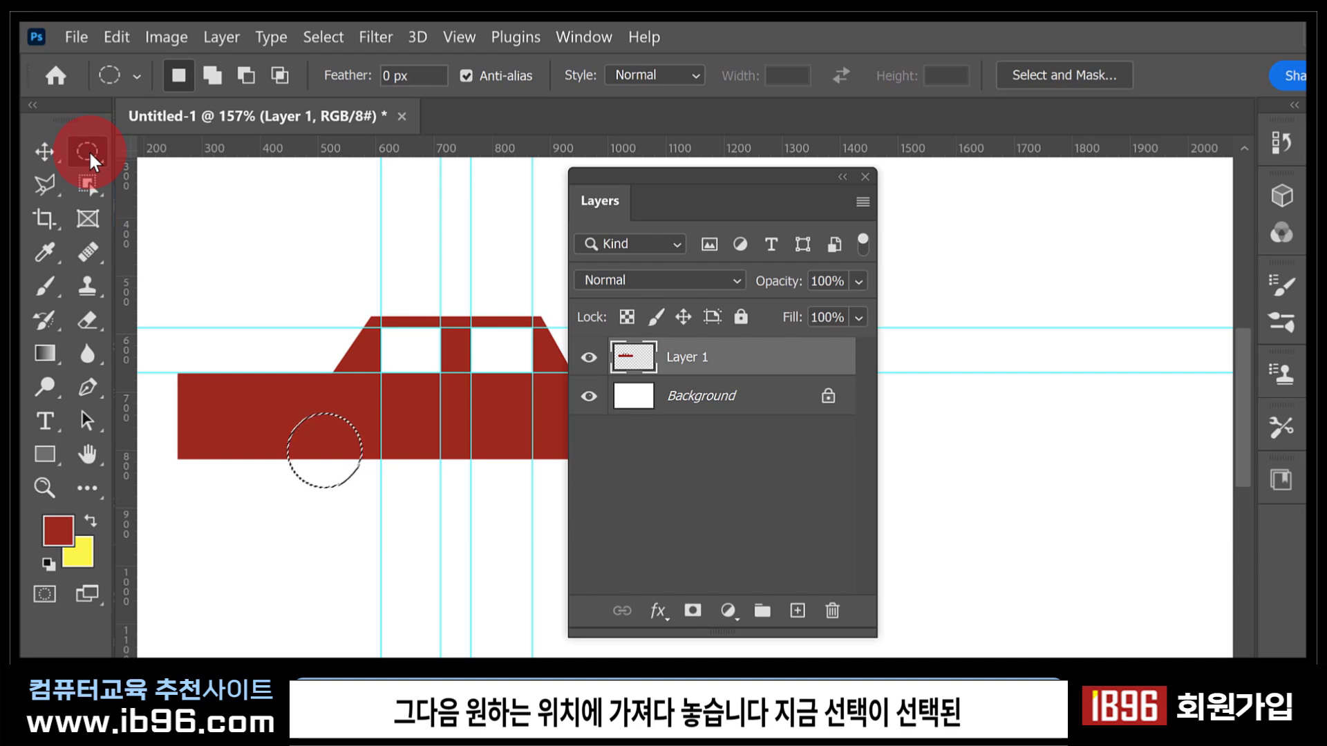
pyautogui.click(400, 457)
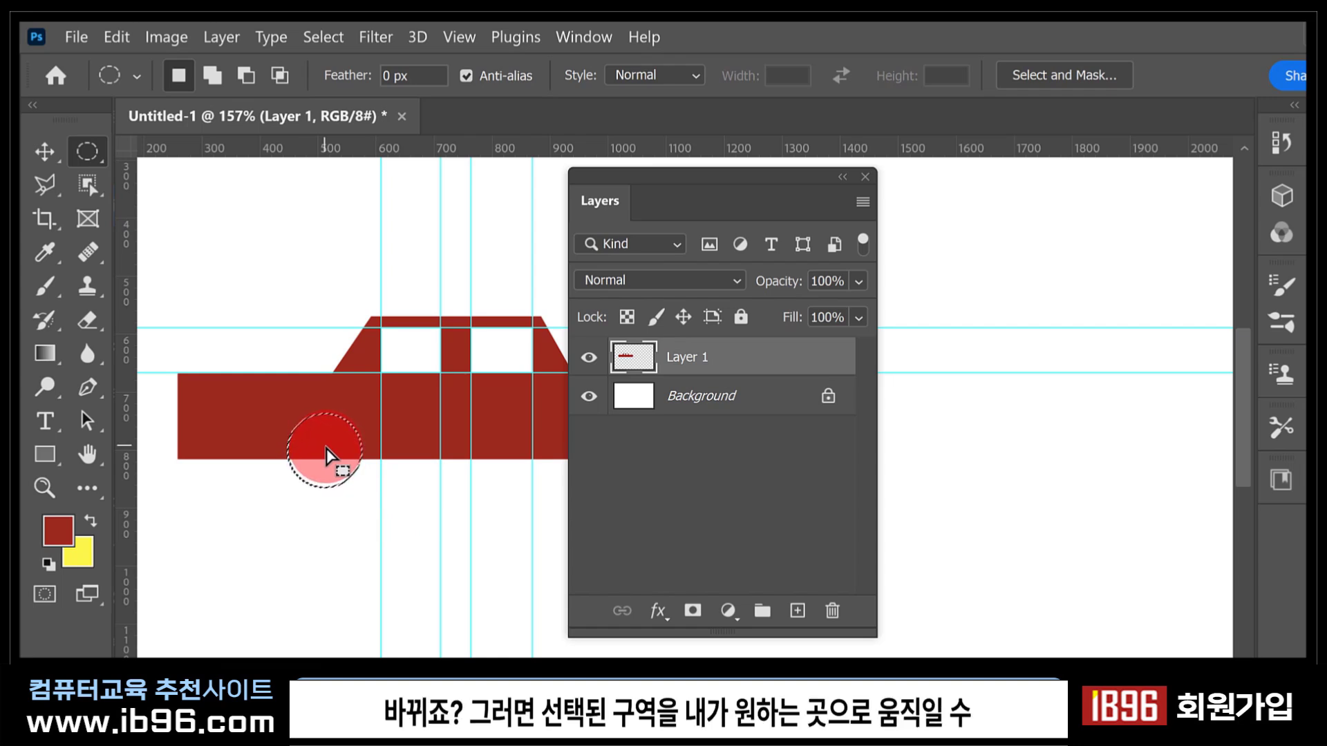
pyautogui.moveTo(328, 456)
pyautogui.mouseDown()
pyautogui.moveTo(278, 555)
pyautogui.moveTo(397, 481)
pyautogui.moveTo(435, 478)
pyautogui.moveTo(253, 479)
pyautogui.moveTo(254, 465)
pyautogui.moveTo(362, 470)
pyautogui.moveTo(326, 470)
pyautogui.moveTo(327, 482)
pyautogui.mouseUp()
pyautogui.moveTo(450, 488); pyautogui.dragTo(163, 474)
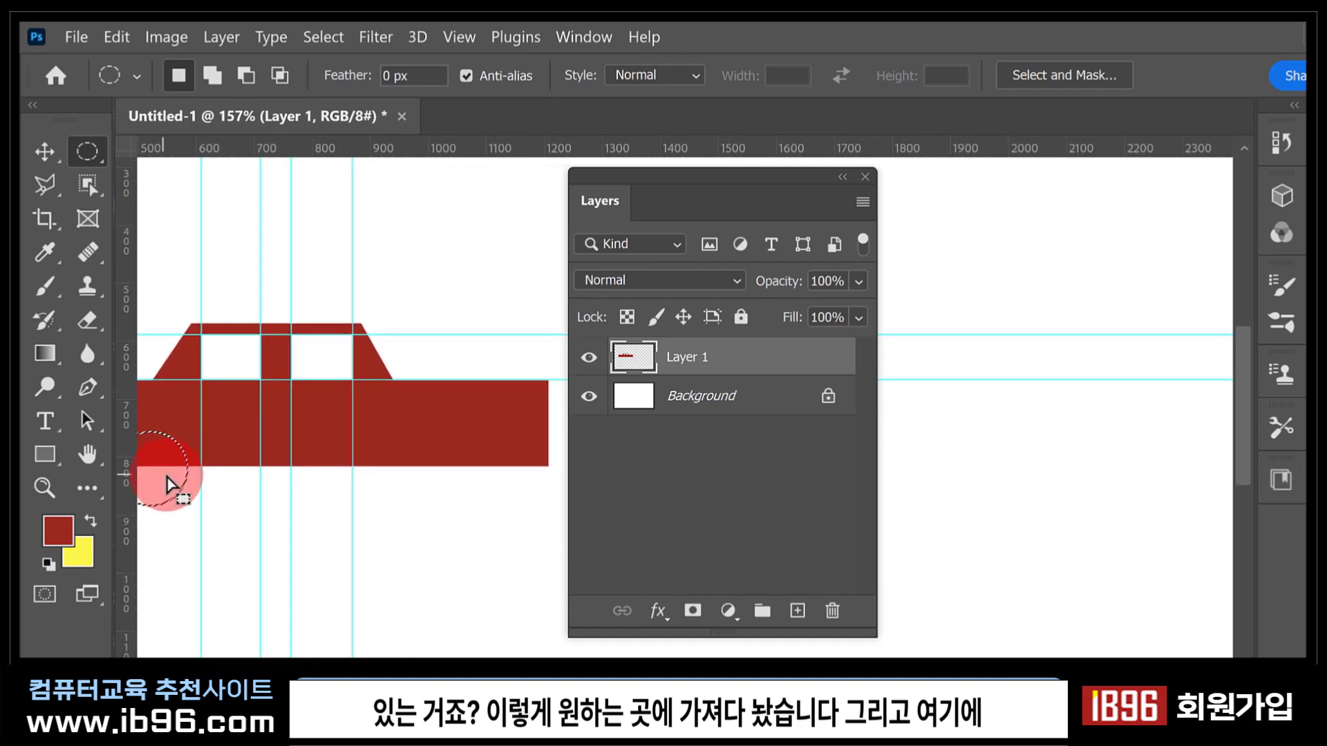
pyautogui.moveTo(315, 517); pyautogui.dragTo(361, 520)
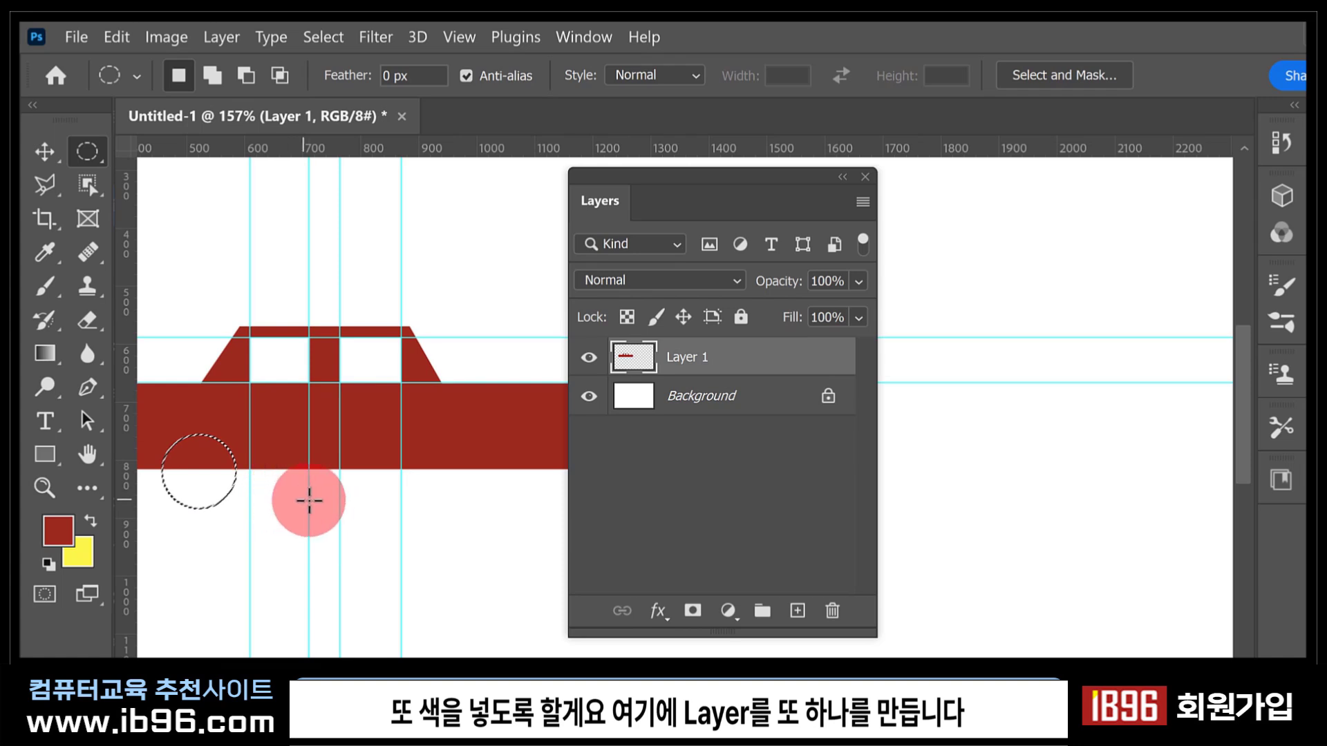
pyautogui.click(798, 611)
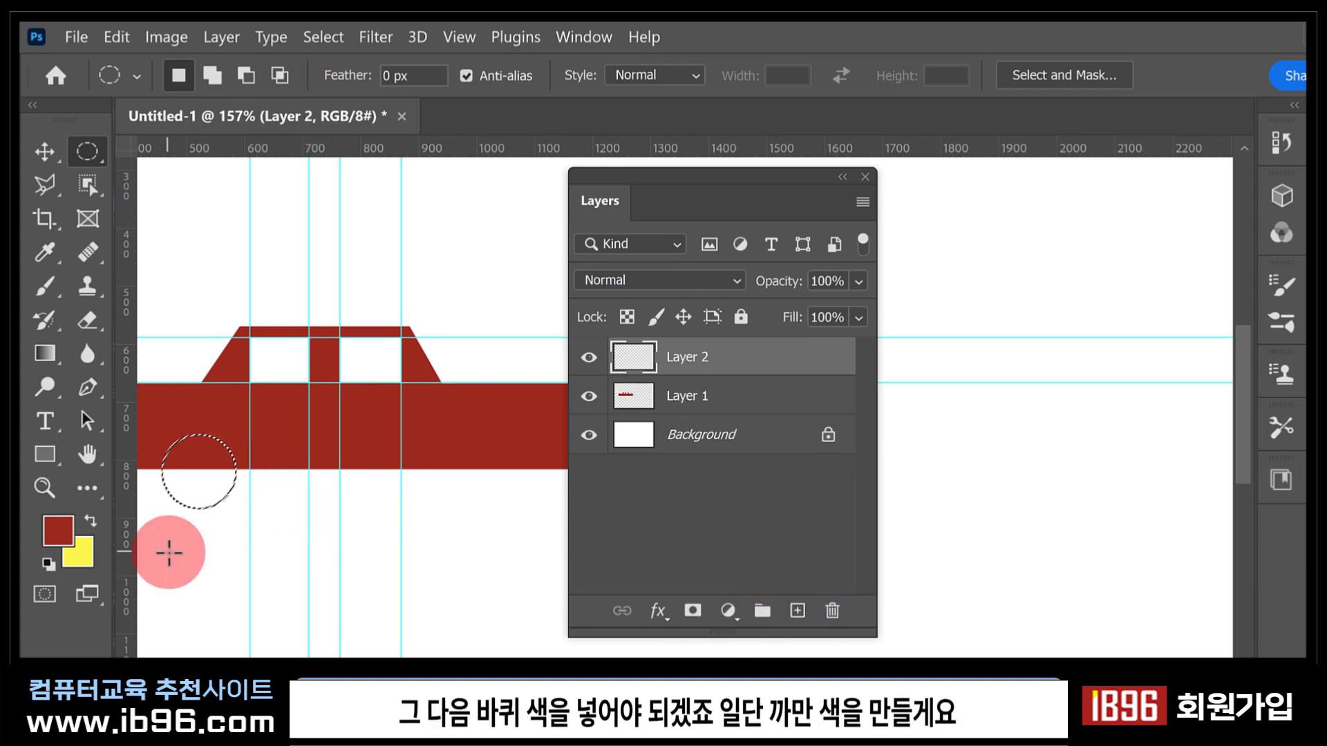
pyautogui.click(44, 561)
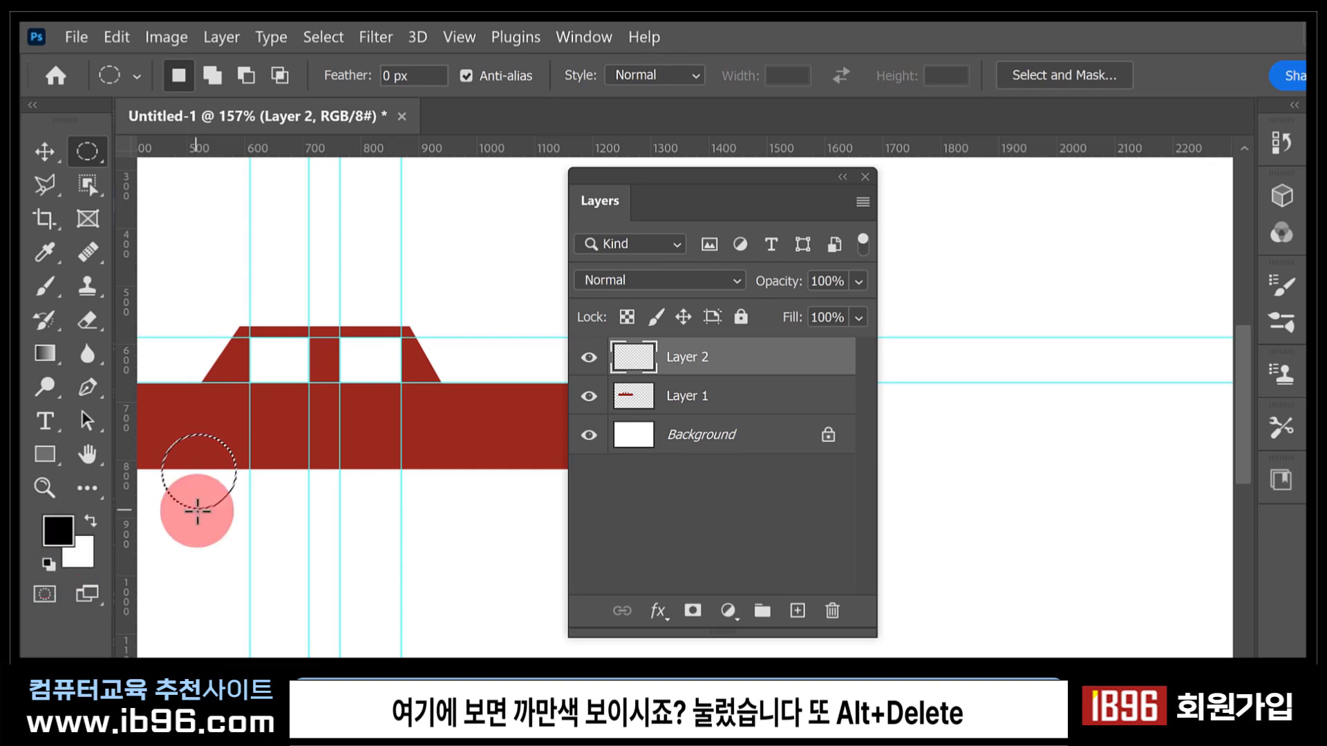
pyautogui.hotkey('alt', 'Delete')
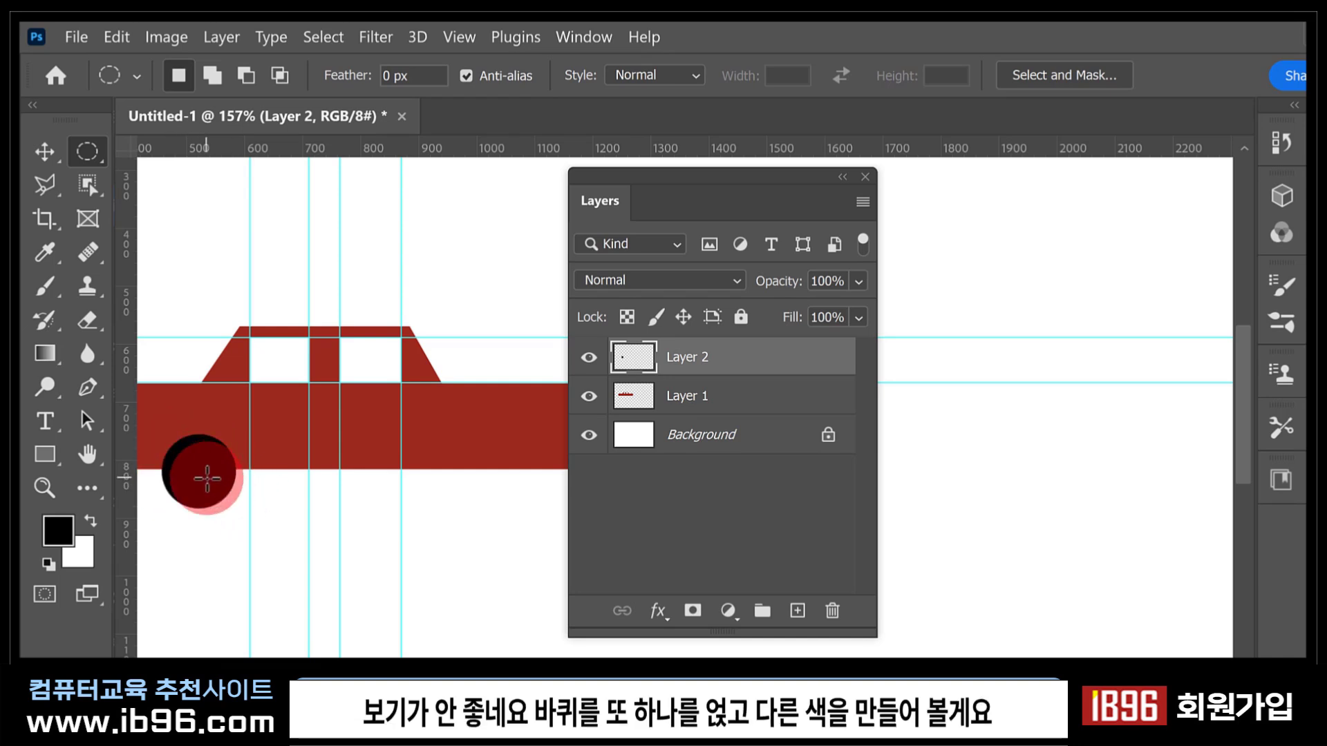
# Select a smaller concentric circle inside the black wheel and fill it with light gray c6c6c6 on Layer 2.
pyautogui.moveTo(206, 478); pyautogui.dragTo(200, 472)
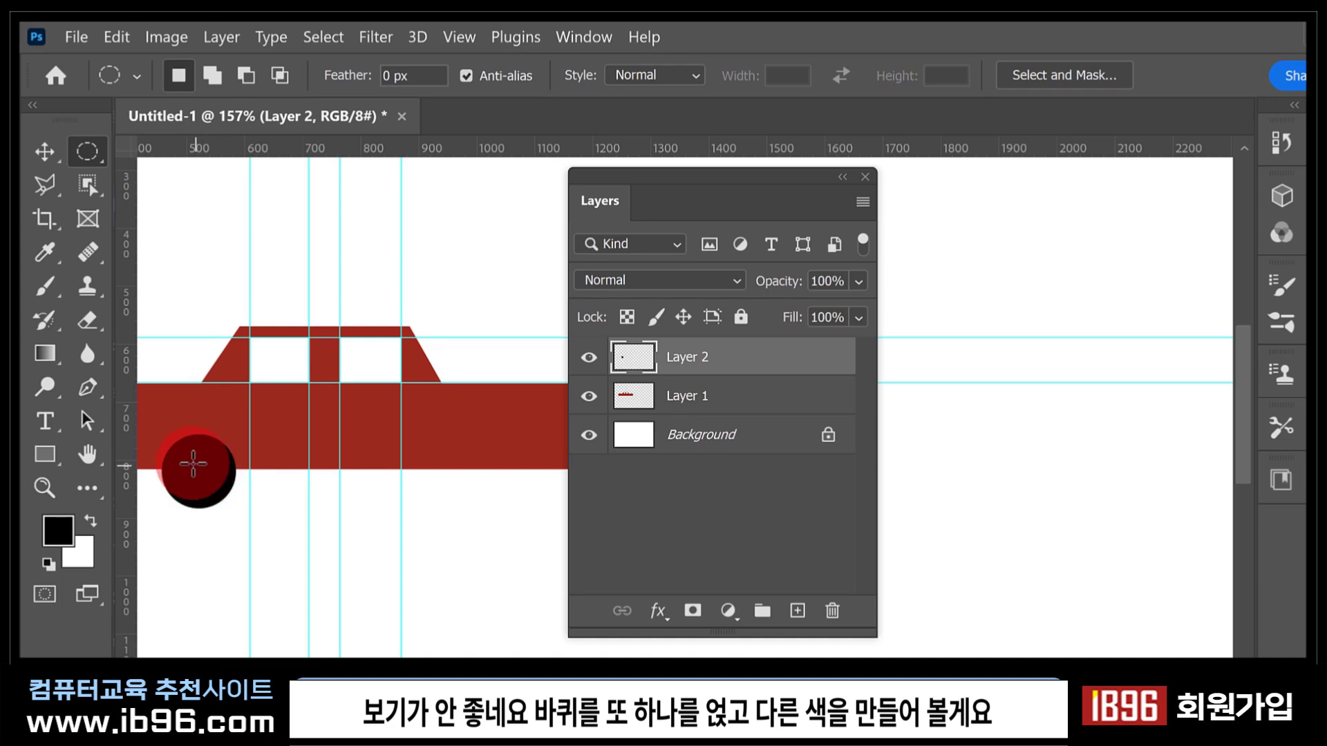
pyautogui.moveTo(171, 448); pyautogui.dragTo(202, 477)
pyautogui.click(687, 356)
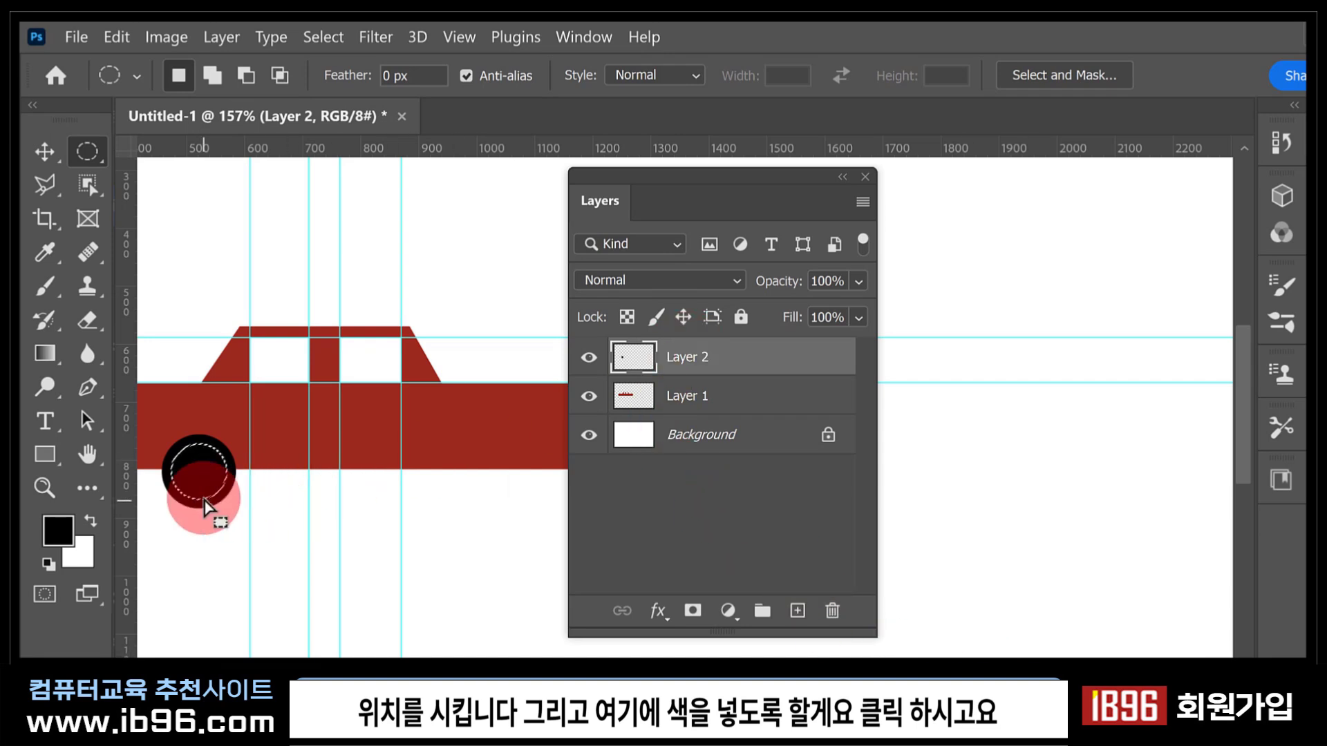
pyautogui.click(62, 531)
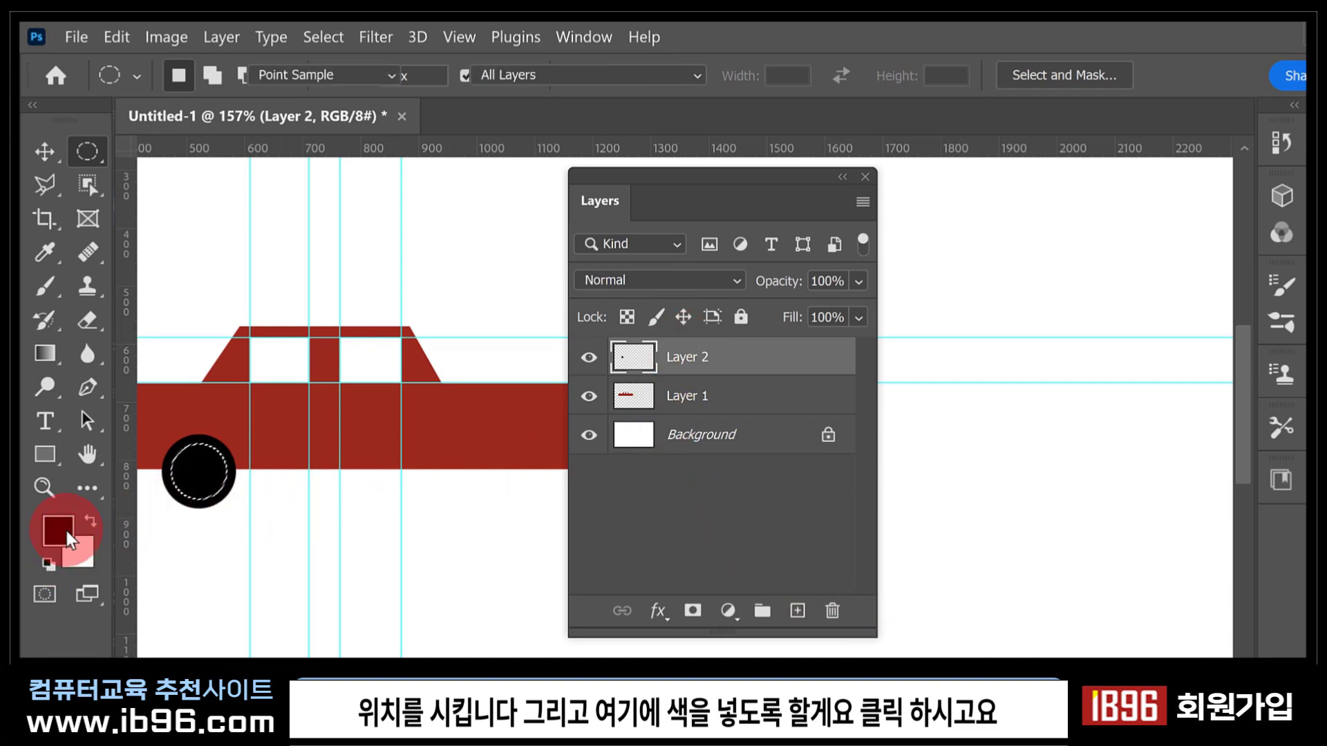
pyautogui.moveTo(318, 396); pyautogui.dragTo(300, 316)
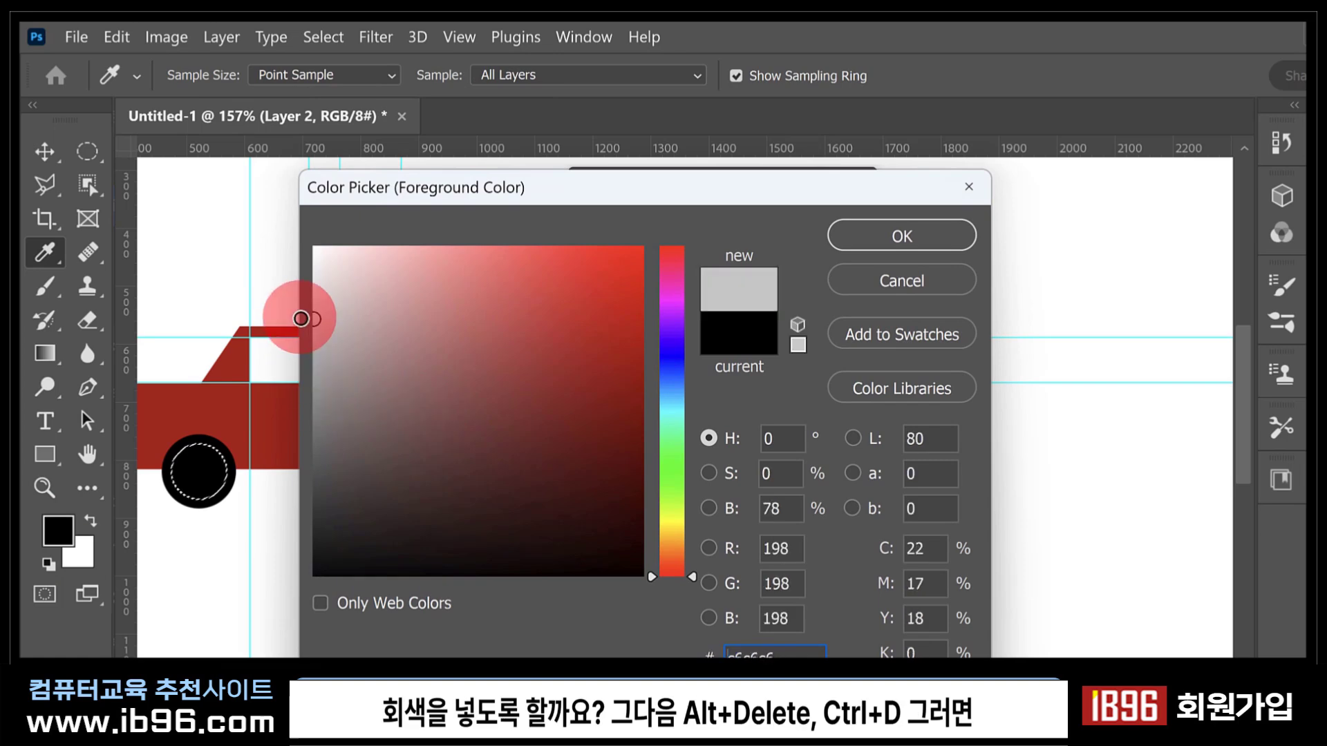
pyautogui.click(907, 232)
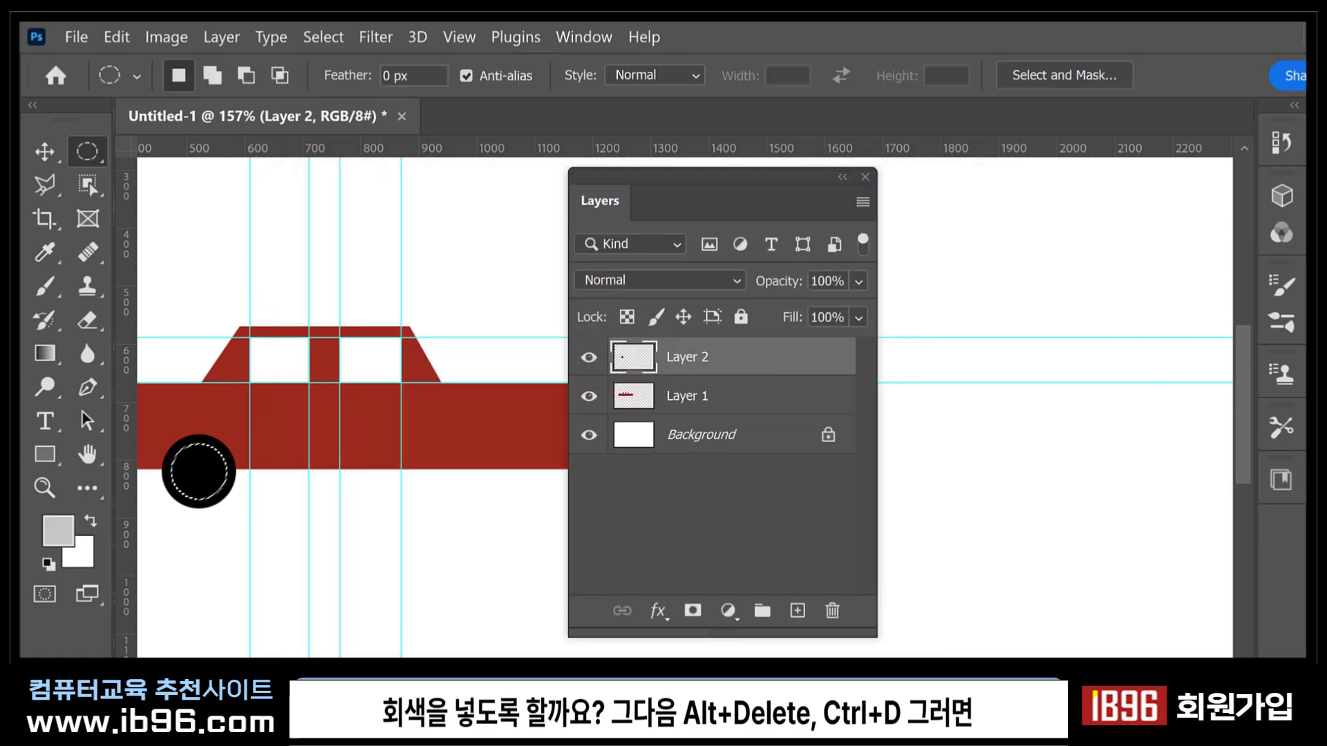
pyautogui.hotkey('alt', 'Delete')
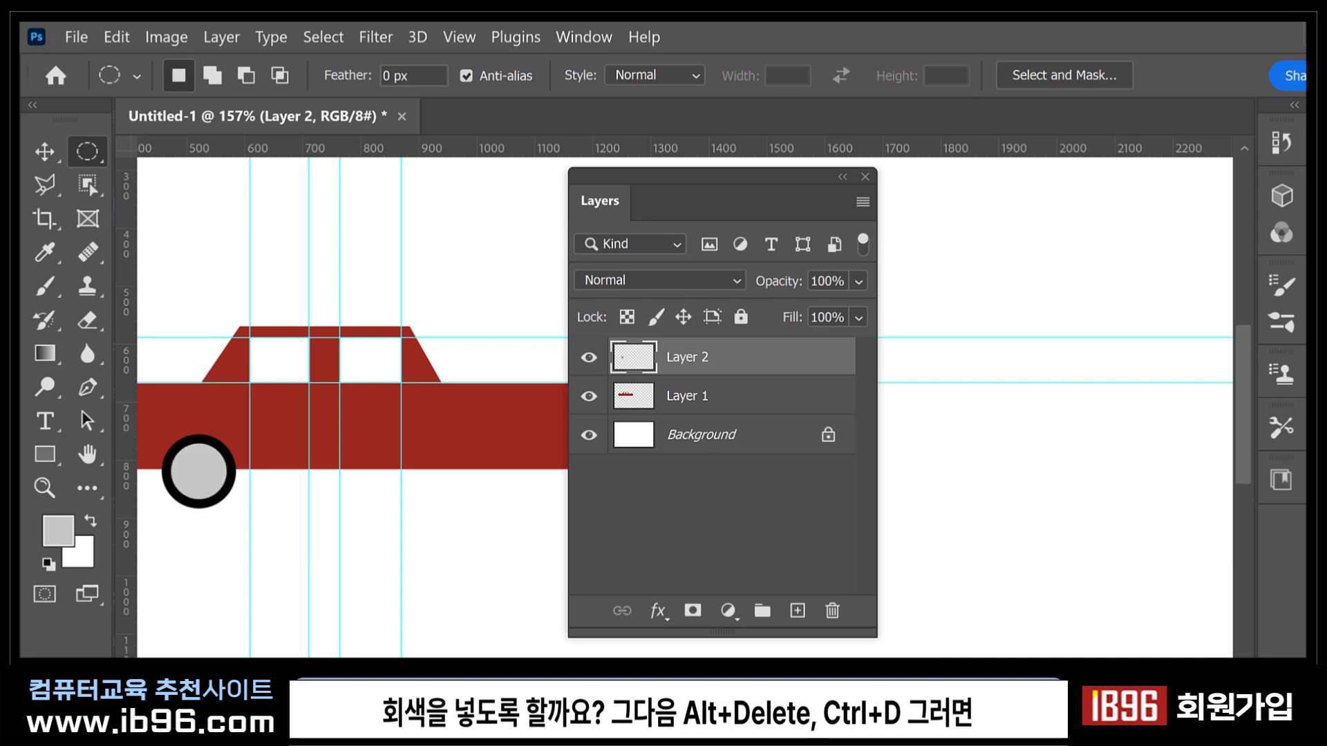
# Duplicate Layer 2 and move the copied wheel horizontally along the body's lower edge to the car's other end.
pyautogui.click(43, 152)
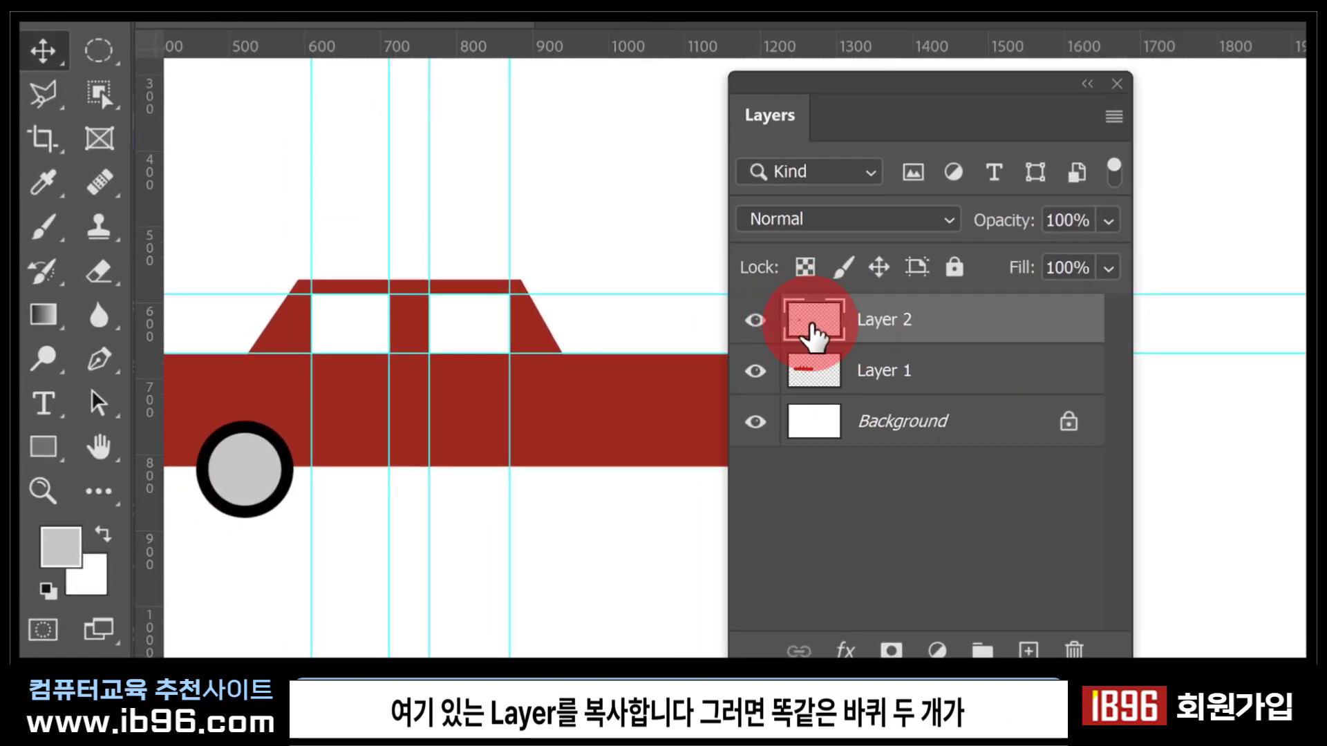
pyautogui.moveTo(814, 325); pyautogui.dragTo(1027, 648)
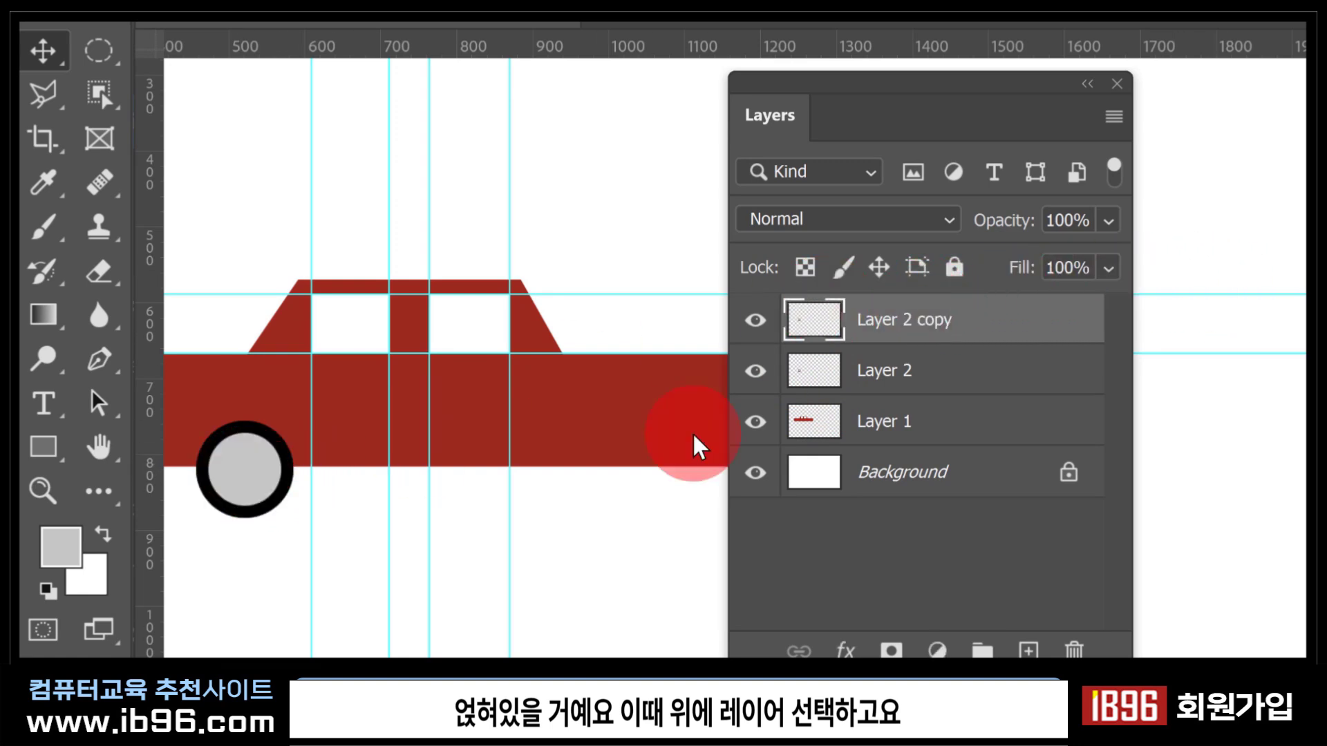
pyautogui.moveTo(235, 477); pyautogui.dragTo(586, 473)
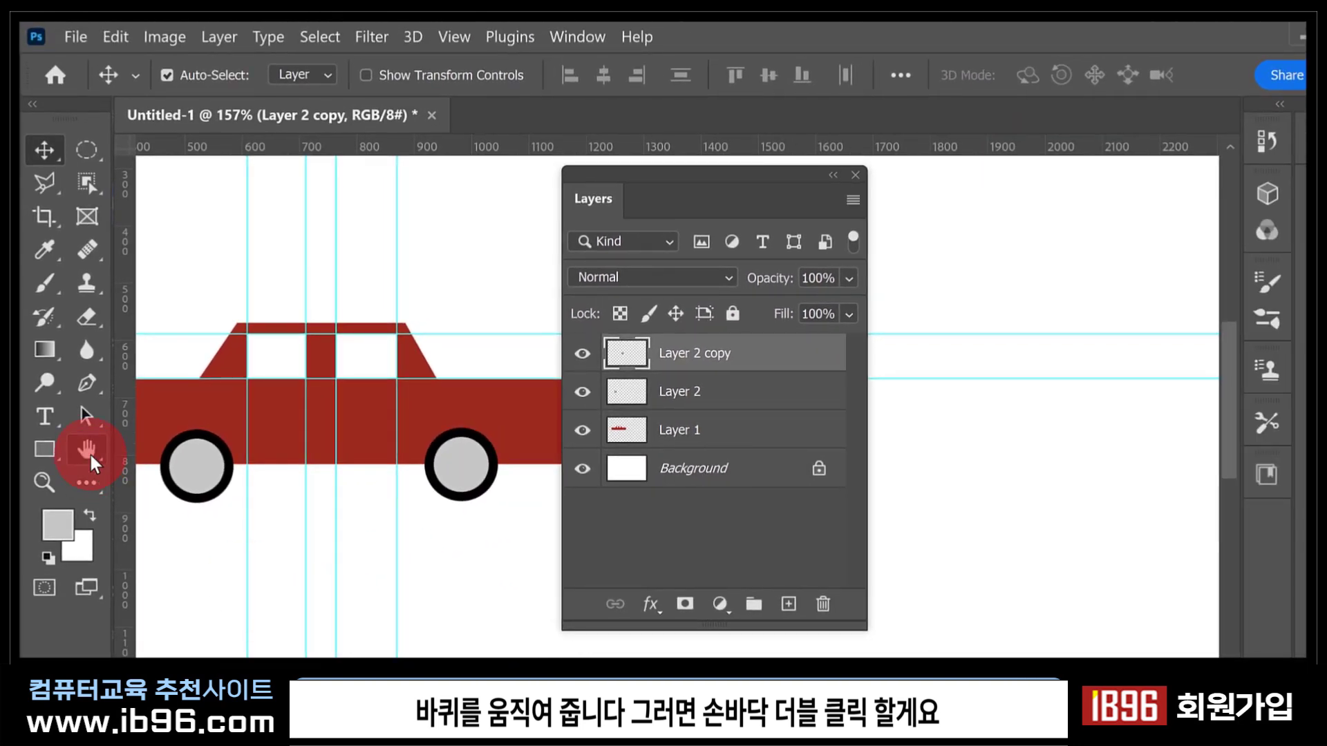
# Fit the whole canvas in view and clear all guides from the document.
pyautogui.doubleClick(88, 451)
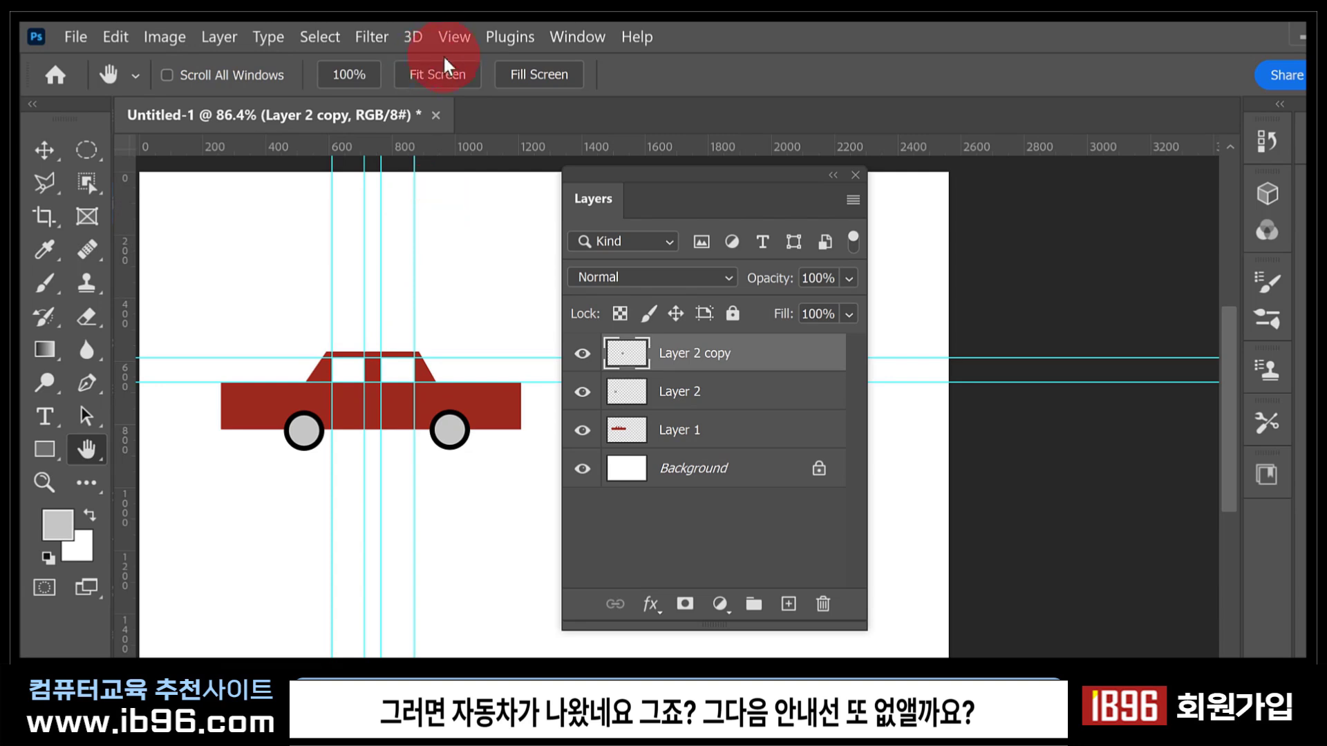
pyautogui.click(453, 37)
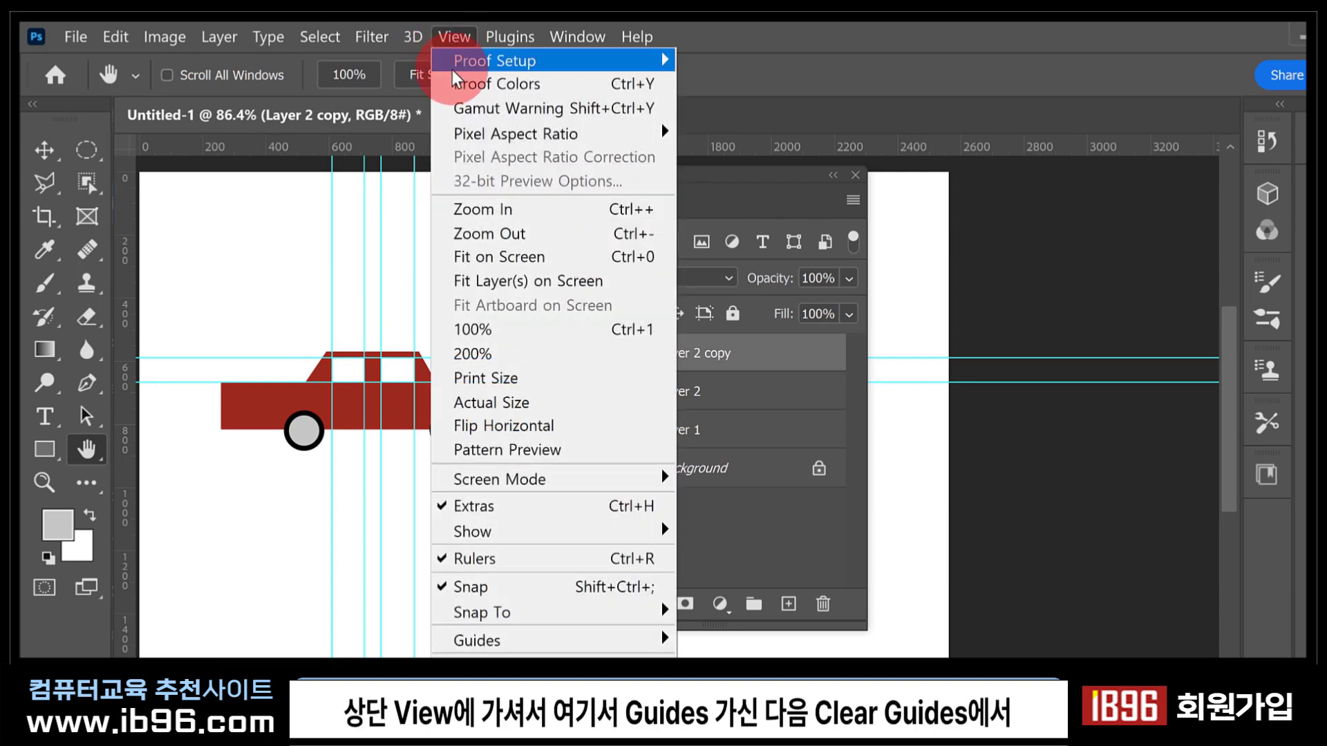
pyautogui.click(477, 641)
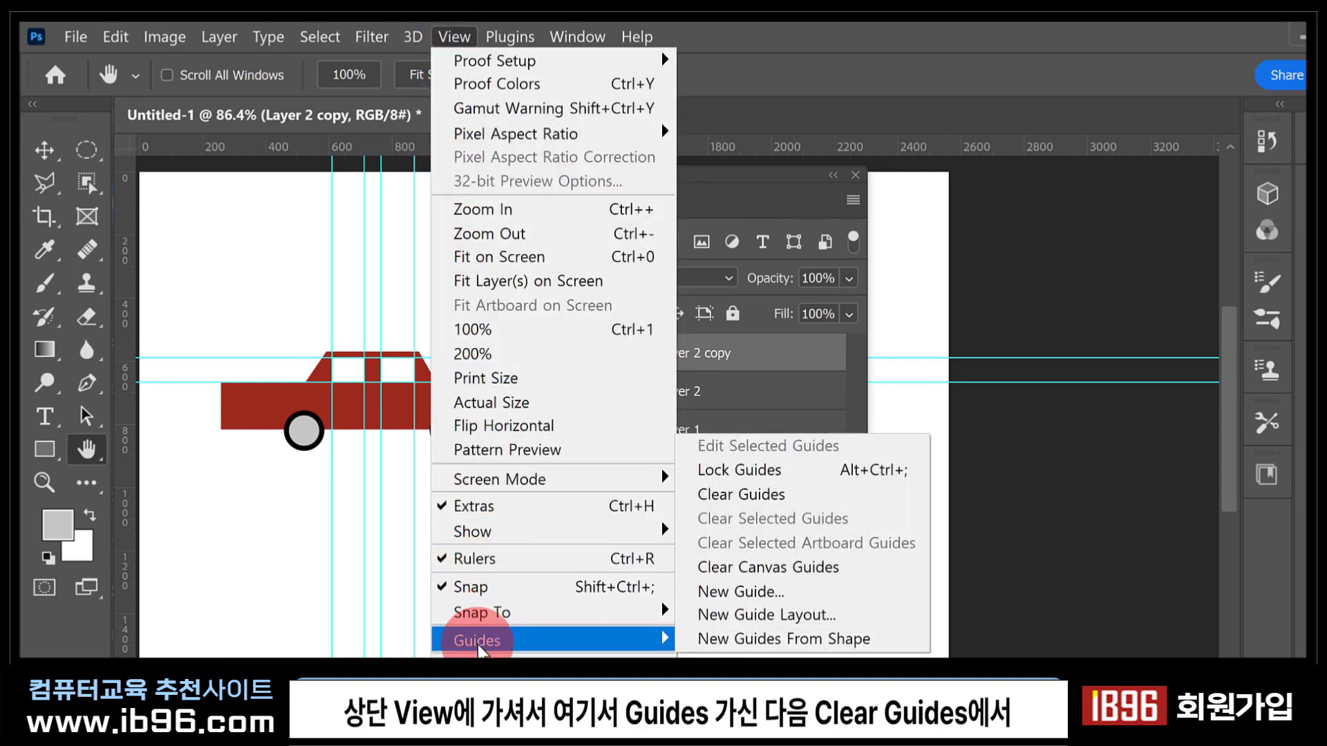
pyautogui.click(747, 494)
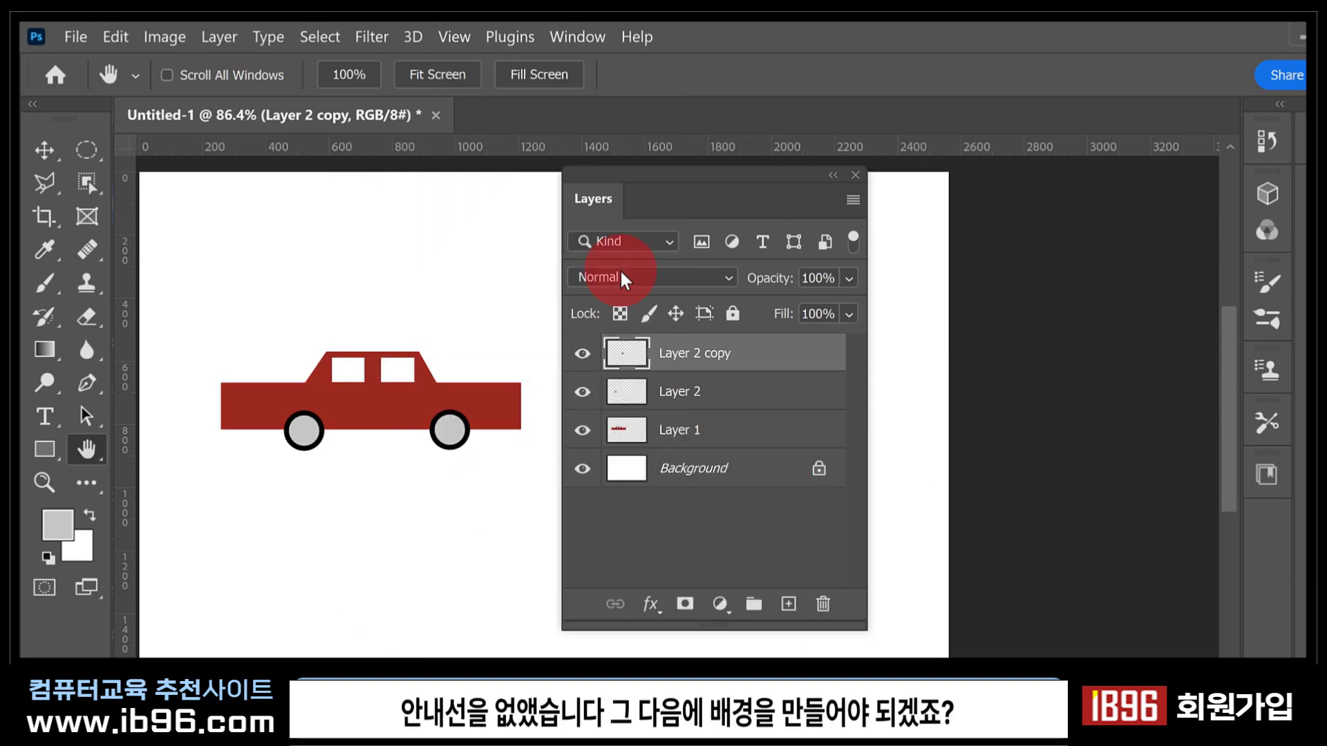
# Add a new layer and select a full-width strip about 390 px tall along the canvas bottom with the Rectangular Marquee.
pyautogui.moveTo(636, 178); pyautogui.dragTo(752, 173)
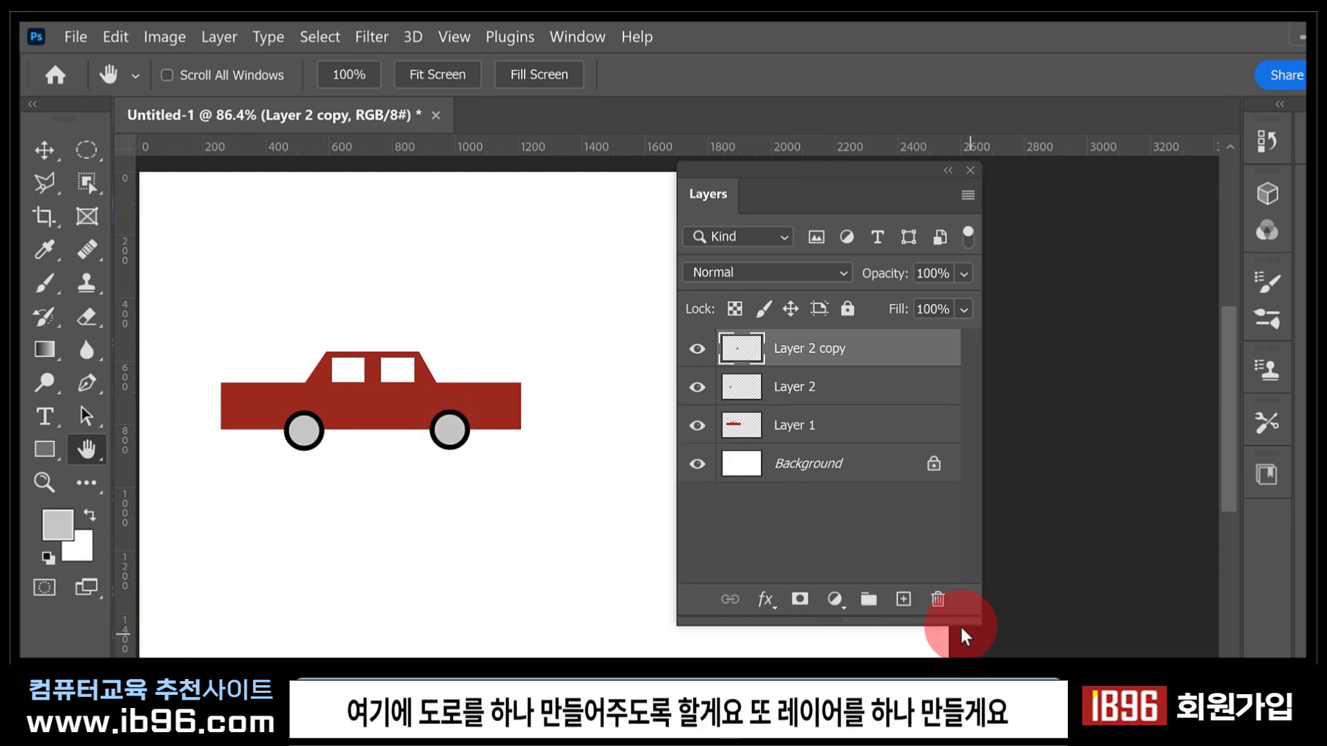
pyautogui.click(905, 600)
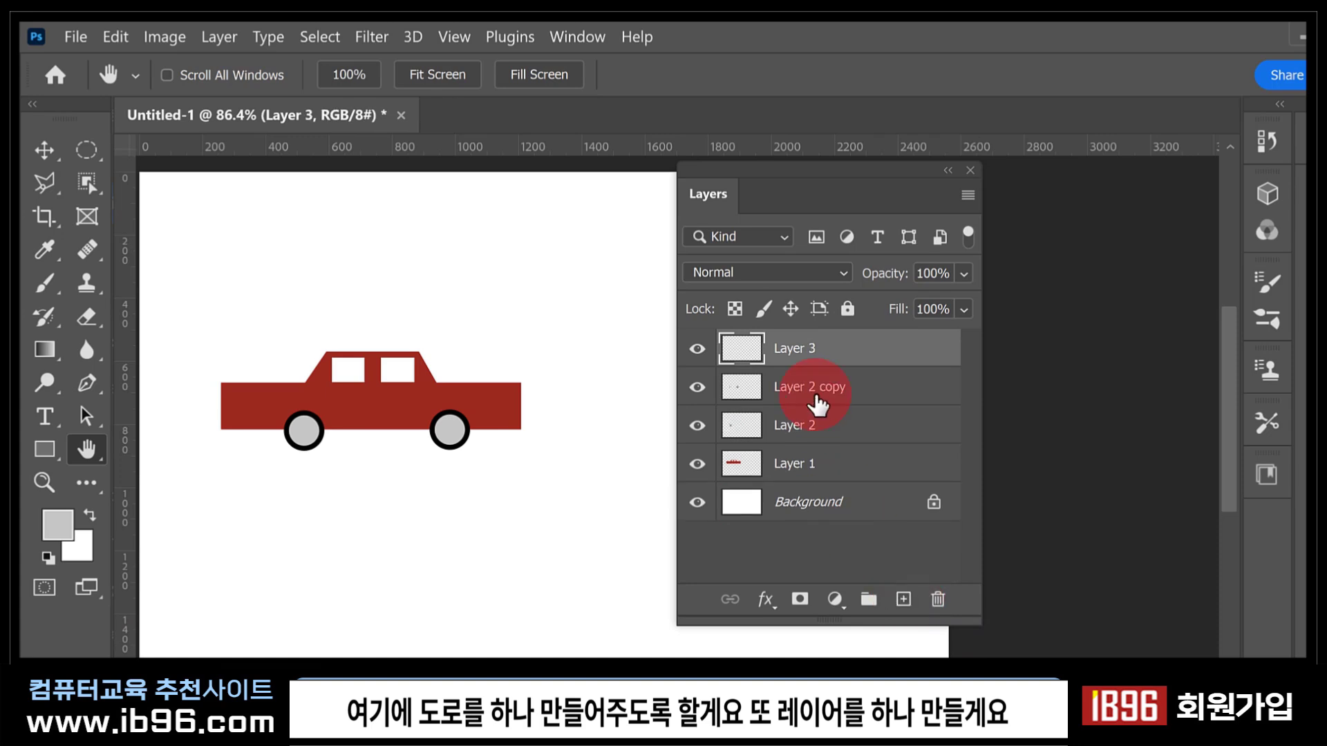
pyautogui.moveTo(75, 154); pyautogui.dragTo(172, 145)
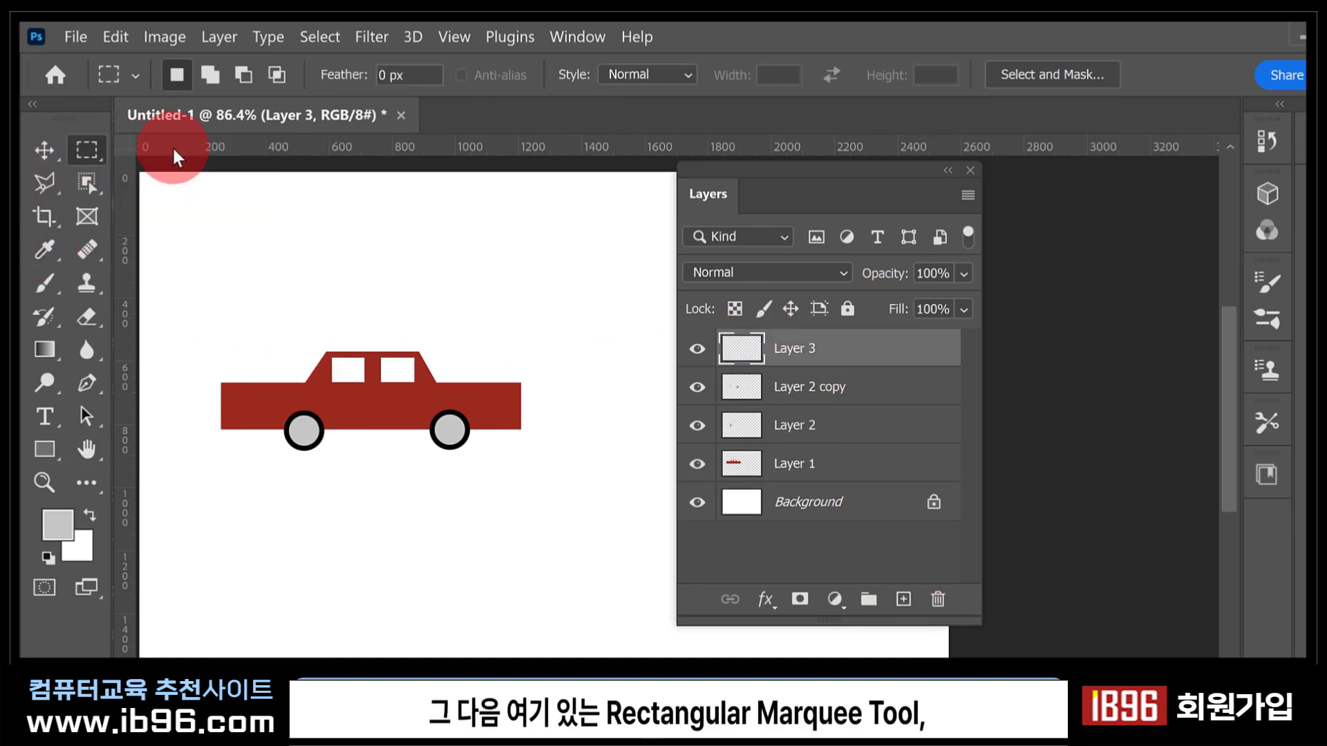
pyautogui.moveTo(370, 552); pyautogui.dragTo(379, 555)
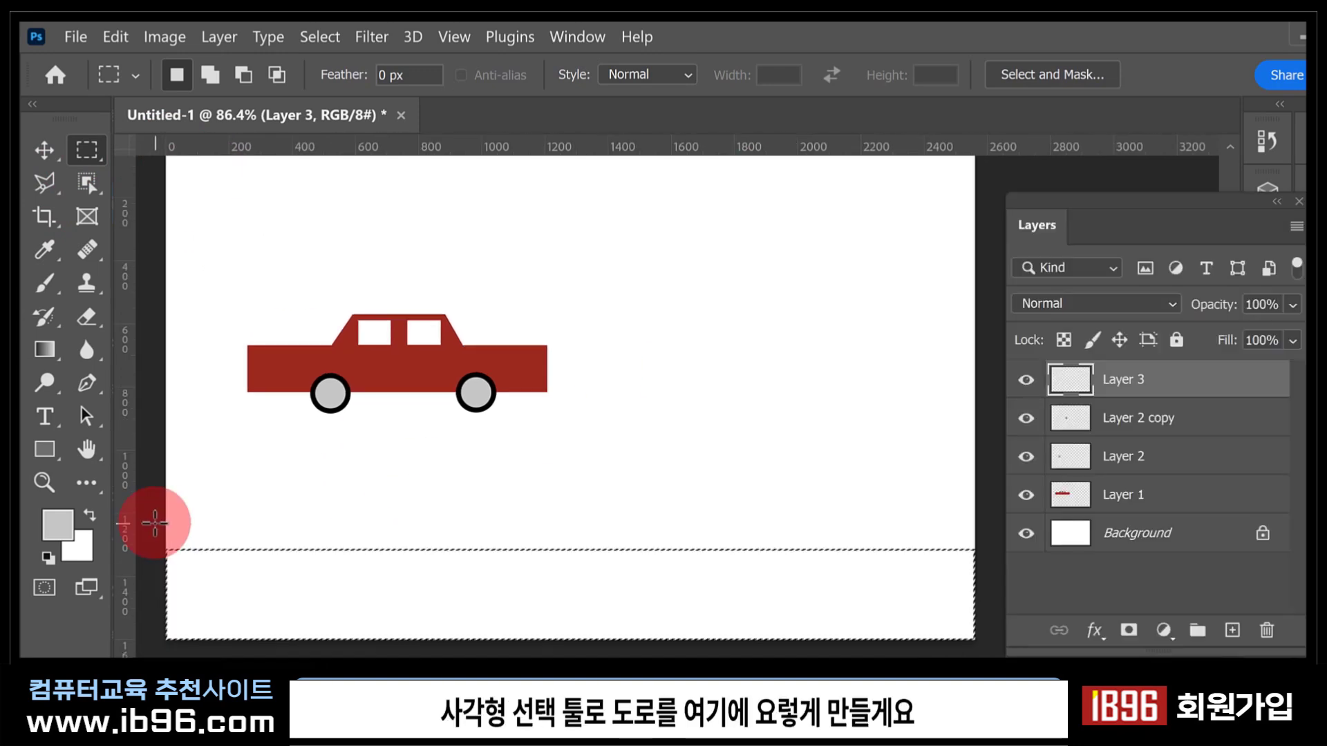
pyautogui.click(158, 516)
pyautogui.moveTo(157, 516); pyautogui.dragTo(1028, 631)
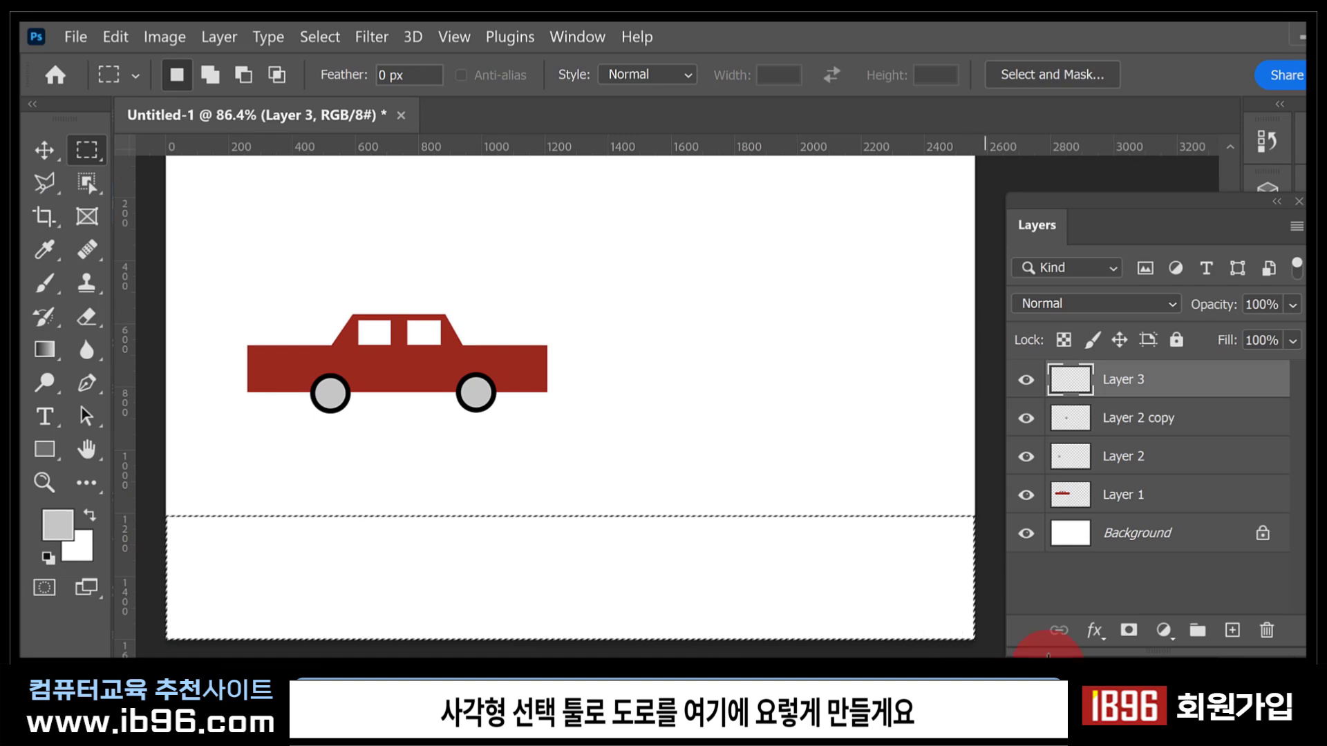
# Set the foreground colour to a medium gray, fill the road strip on Layer 3 with it and deselect.
pyautogui.click(58, 532)
pyautogui.moveTo(356, 394); pyautogui.dragTo(301, 380)
pyautogui.click(876, 232)
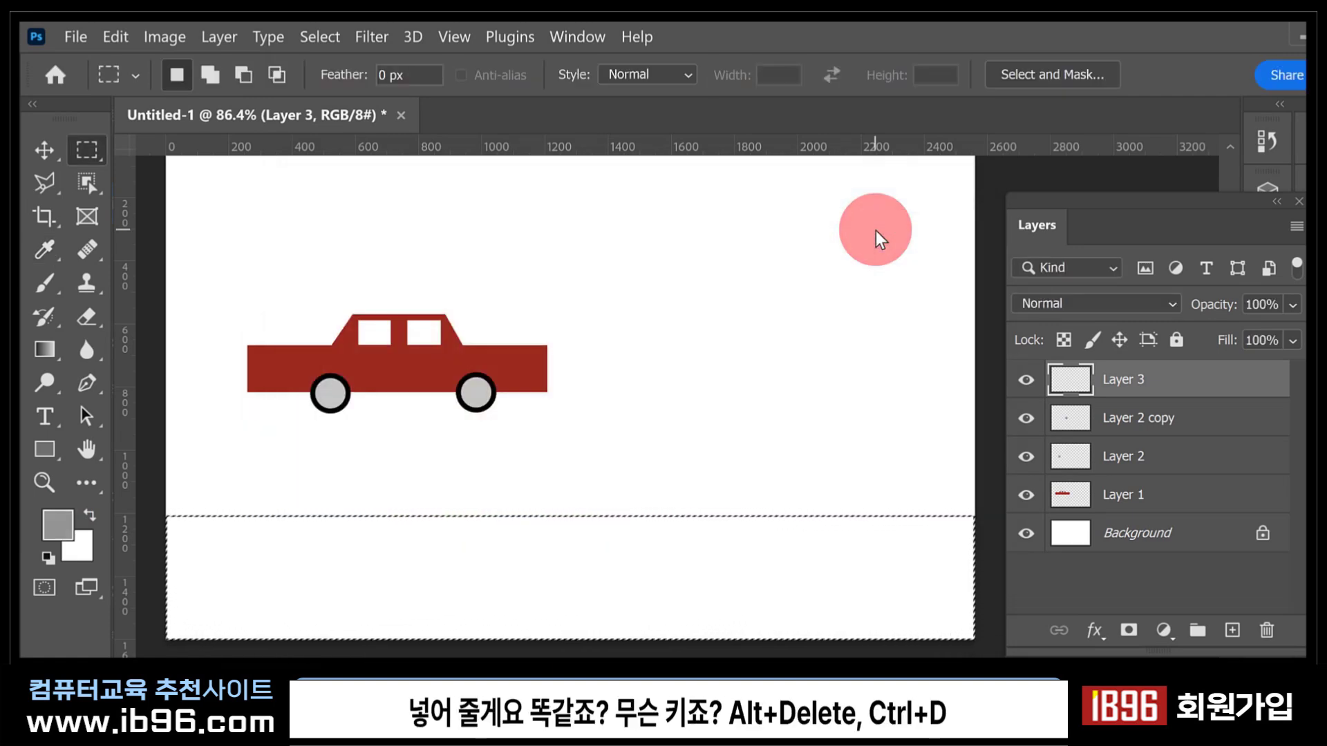
pyautogui.hotkey('alt', 'Delete')
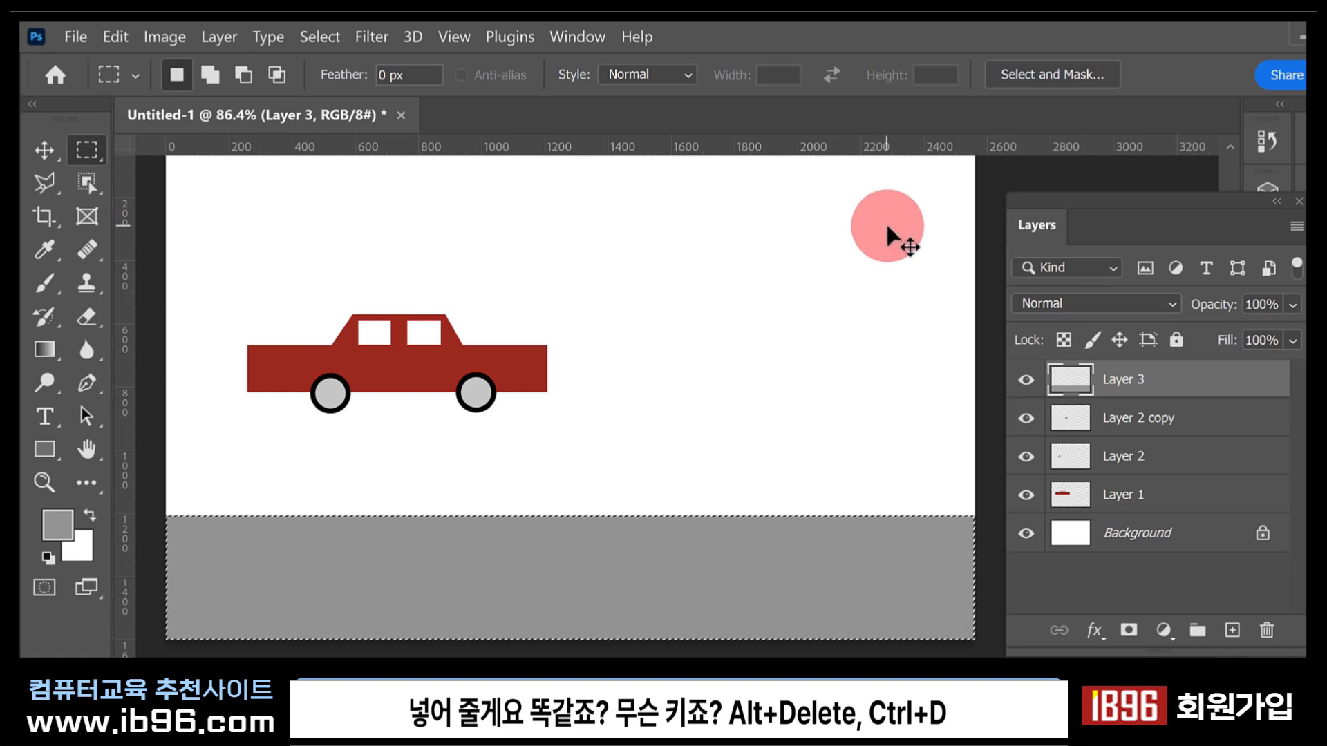
pyautogui.hotkey('ctrl', 'd')
# Try to move the car body on Layer 1 down onto the road with the Move tool, and undo the move.
pyautogui.press('v')
pyautogui.click(283, 370)
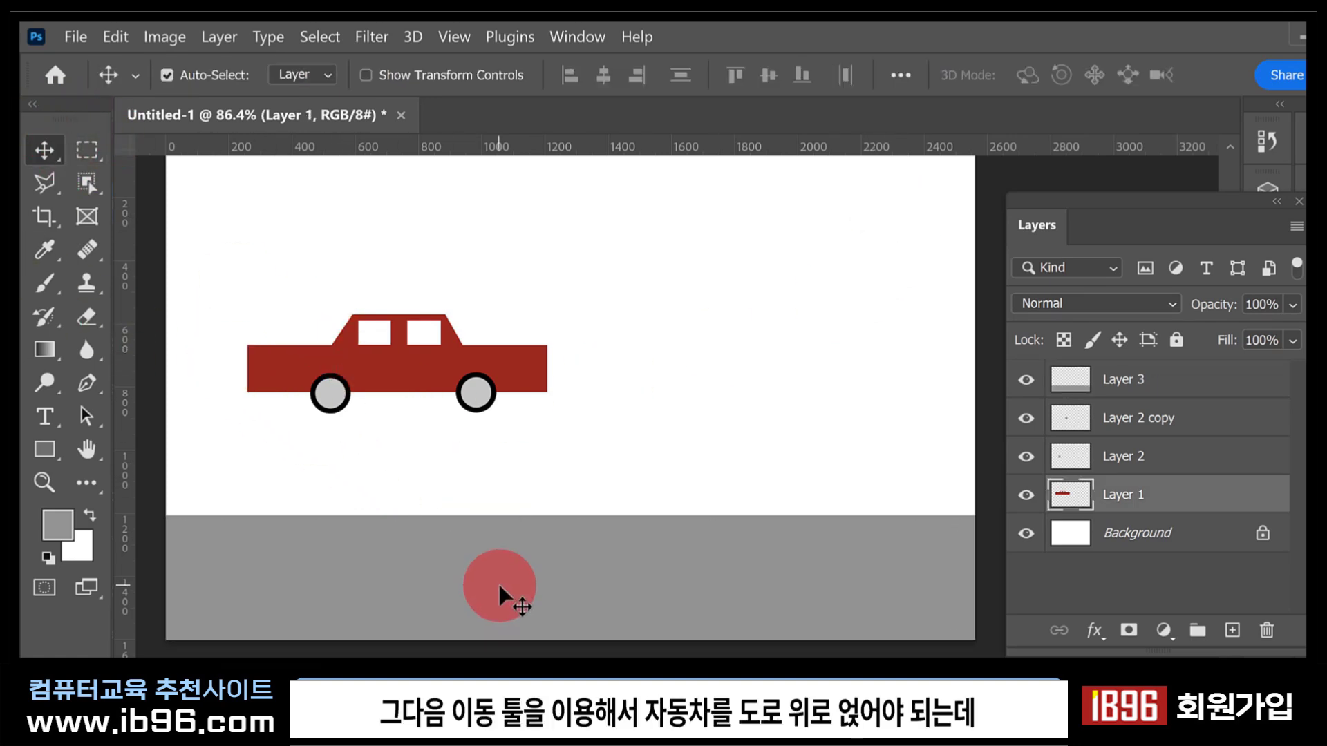
pyautogui.moveTo(391, 380); pyautogui.dragTo(418, 517)
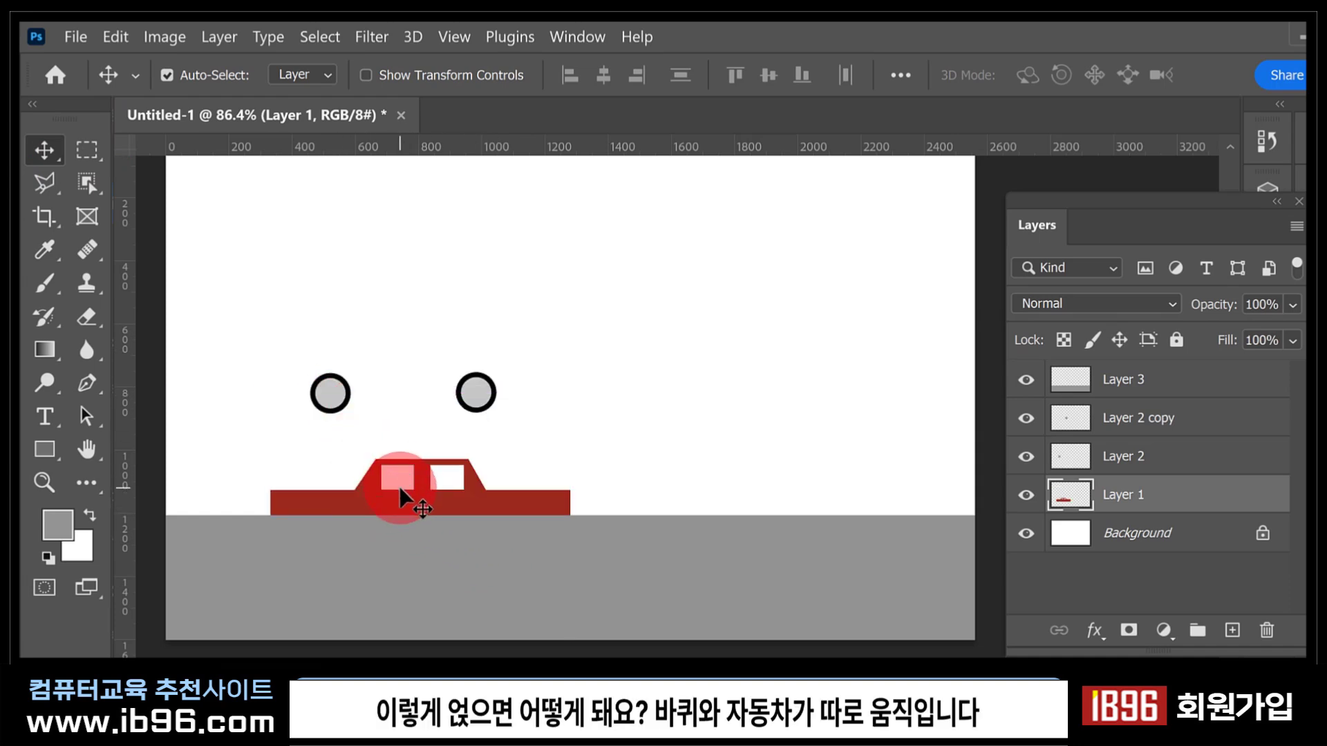
pyautogui.hotkey('ctrl', 'z')
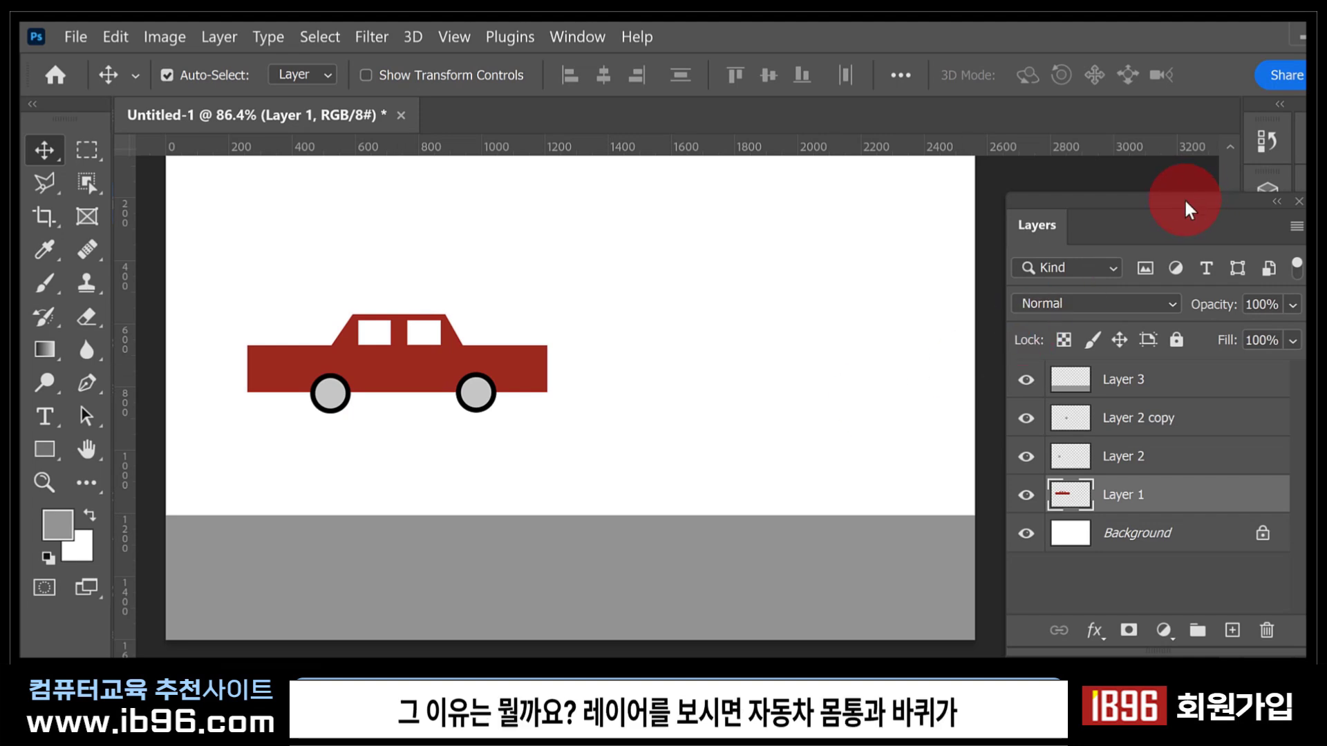
# Select Layer 1, Layer 2 and Layer 2 copy together and link them.
pyautogui.moveTo(1184, 198); pyautogui.dragTo(740, 170)
pyautogui.click(689, 464)
pyautogui.click(731, 455)
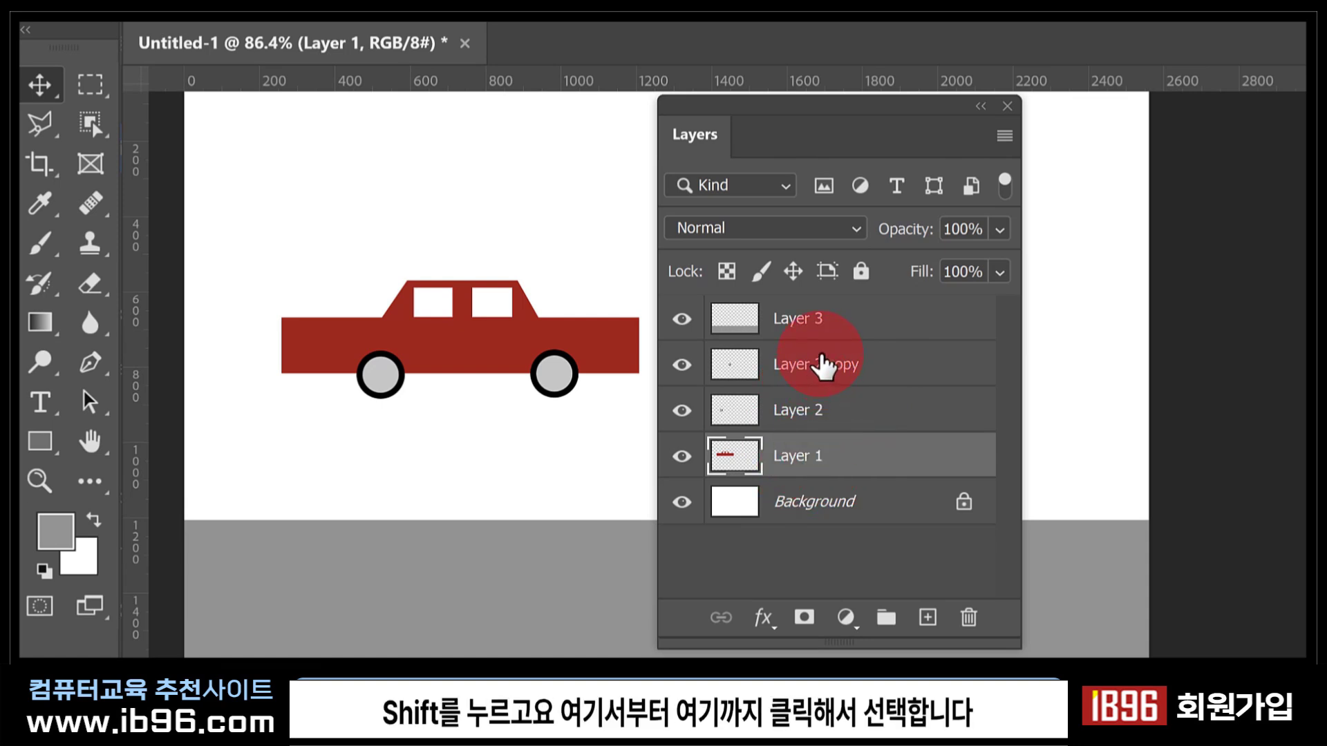
pyautogui.keyDown('shift'); pyautogui.click(821, 356); pyautogui.keyUp('shift')
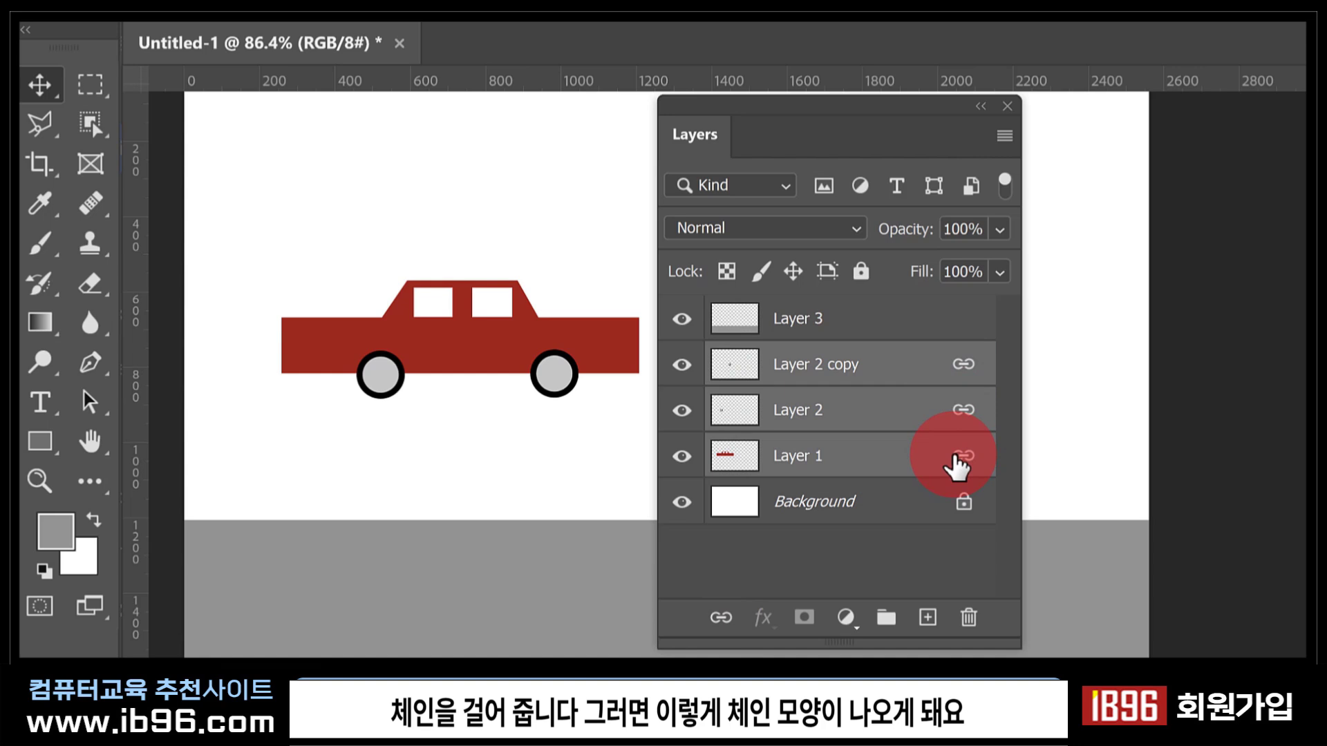
# Move the linked car down onto the road and reorder Layer 3 to sit between Layer 1 and Background.
pyautogui.moveTo(499, 361); pyautogui.dragTo(476, 538)
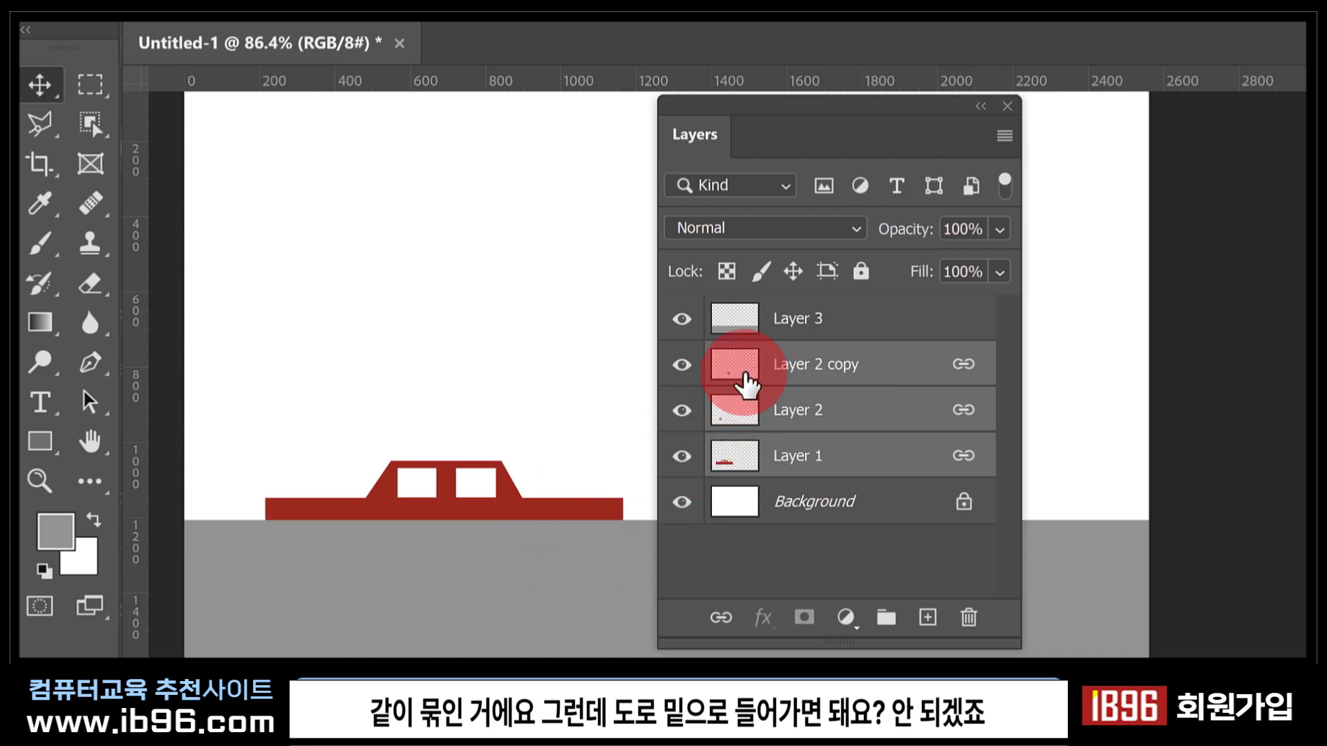
pyautogui.click(745, 324)
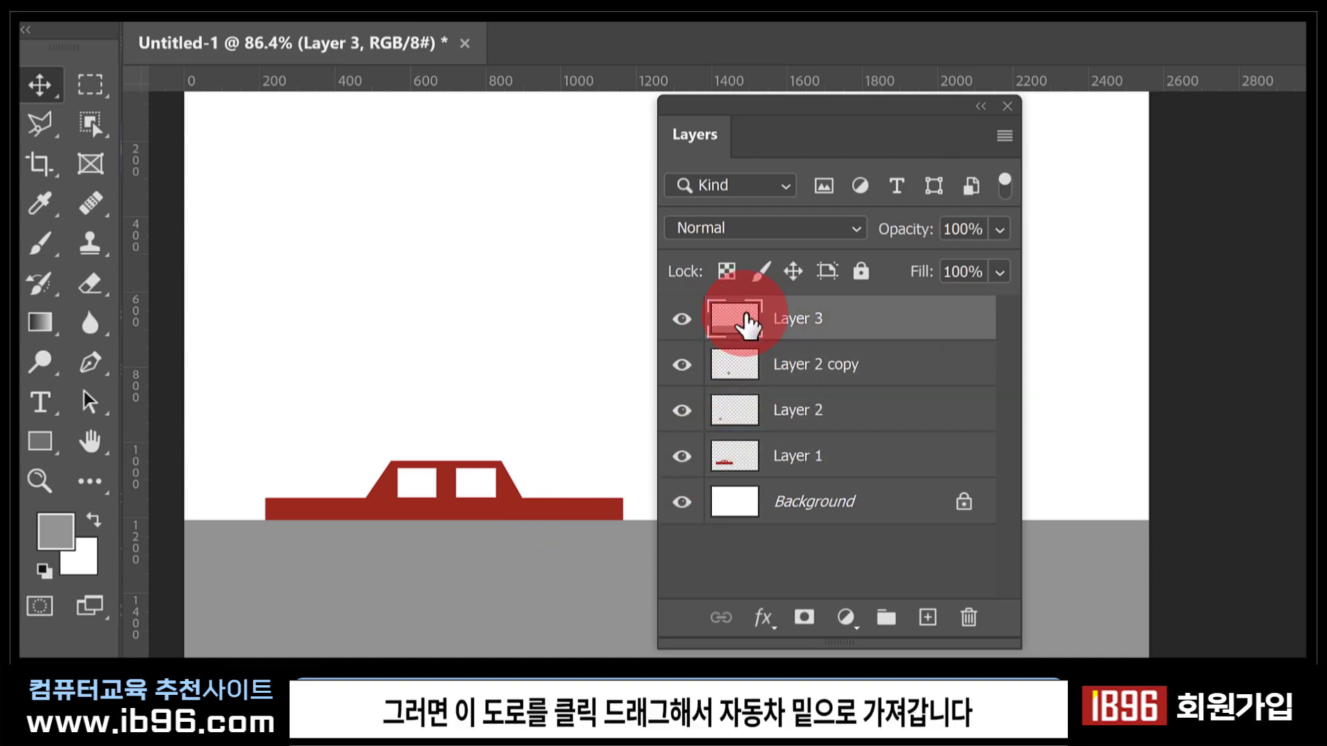
pyautogui.moveTo(745, 324); pyautogui.dragTo(735, 470)
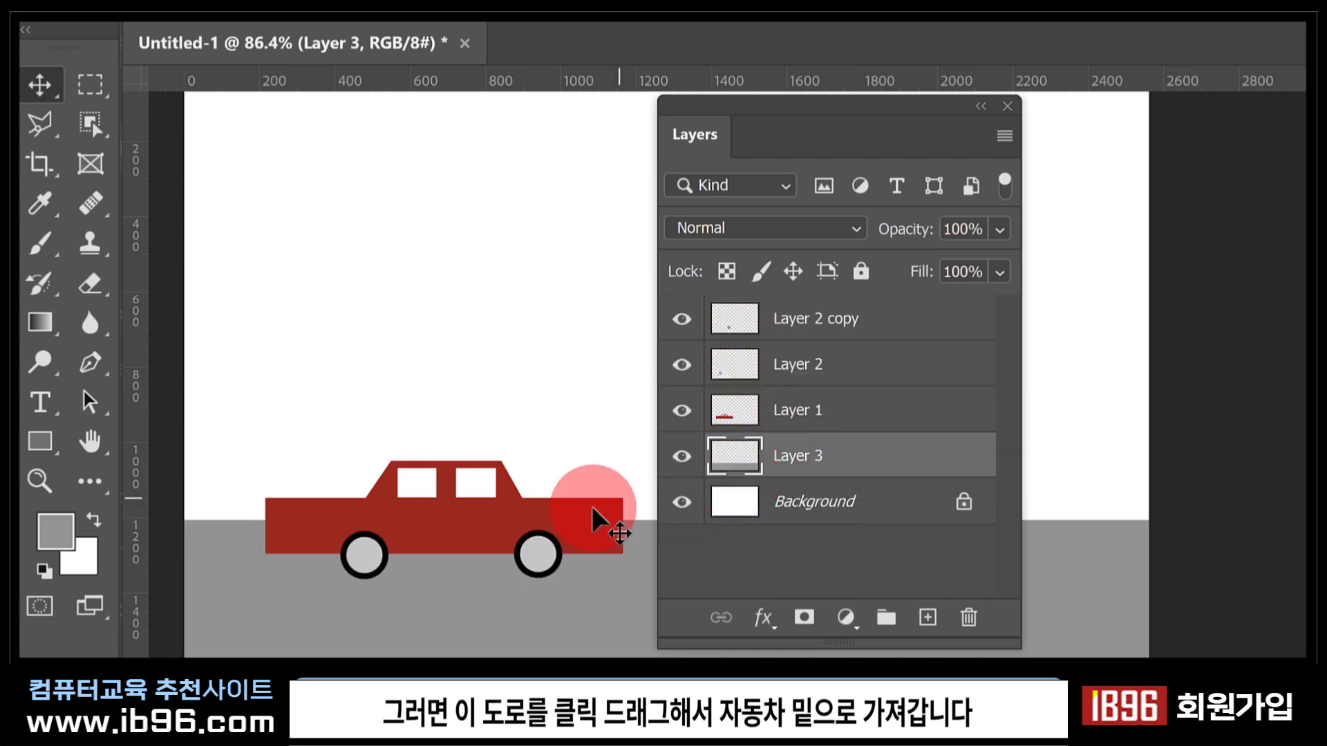
# Add a new empty layer at the top of the layer stack and choose the Elliptical Marquee Tool.
pyautogui.moveTo(429, 527); pyautogui.dragTo(427, 527)
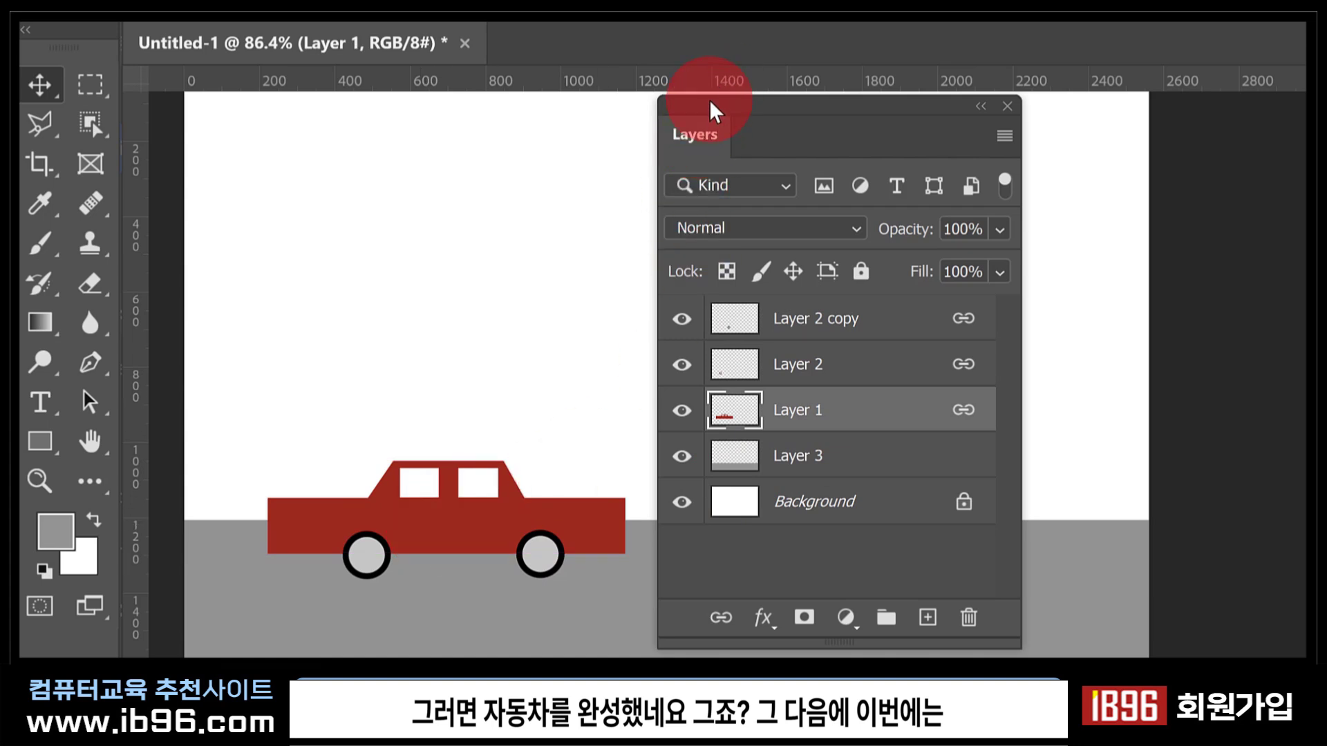
pyautogui.moveTo(709, 98); pyautogui.dragTo(782, 108)
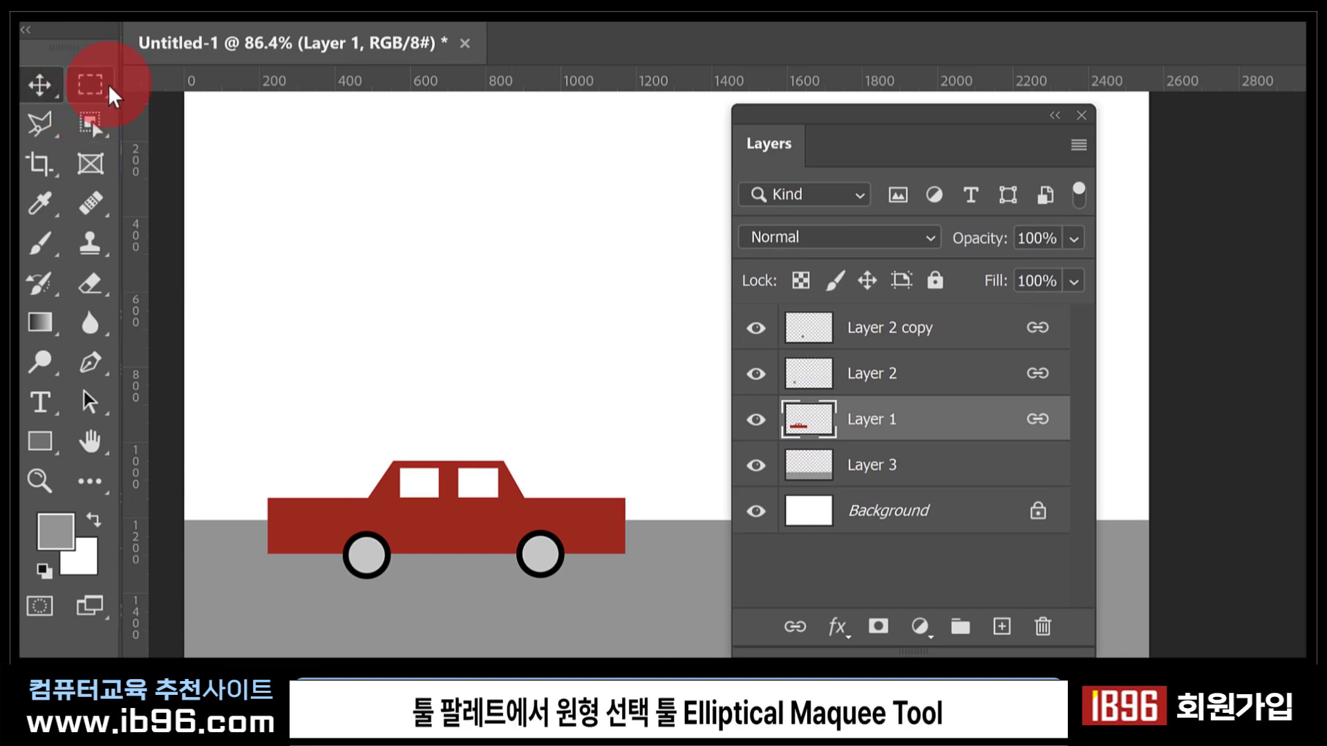
pyautogui.moveTo(96, 89); pyautogui.dragTo(185, 131)
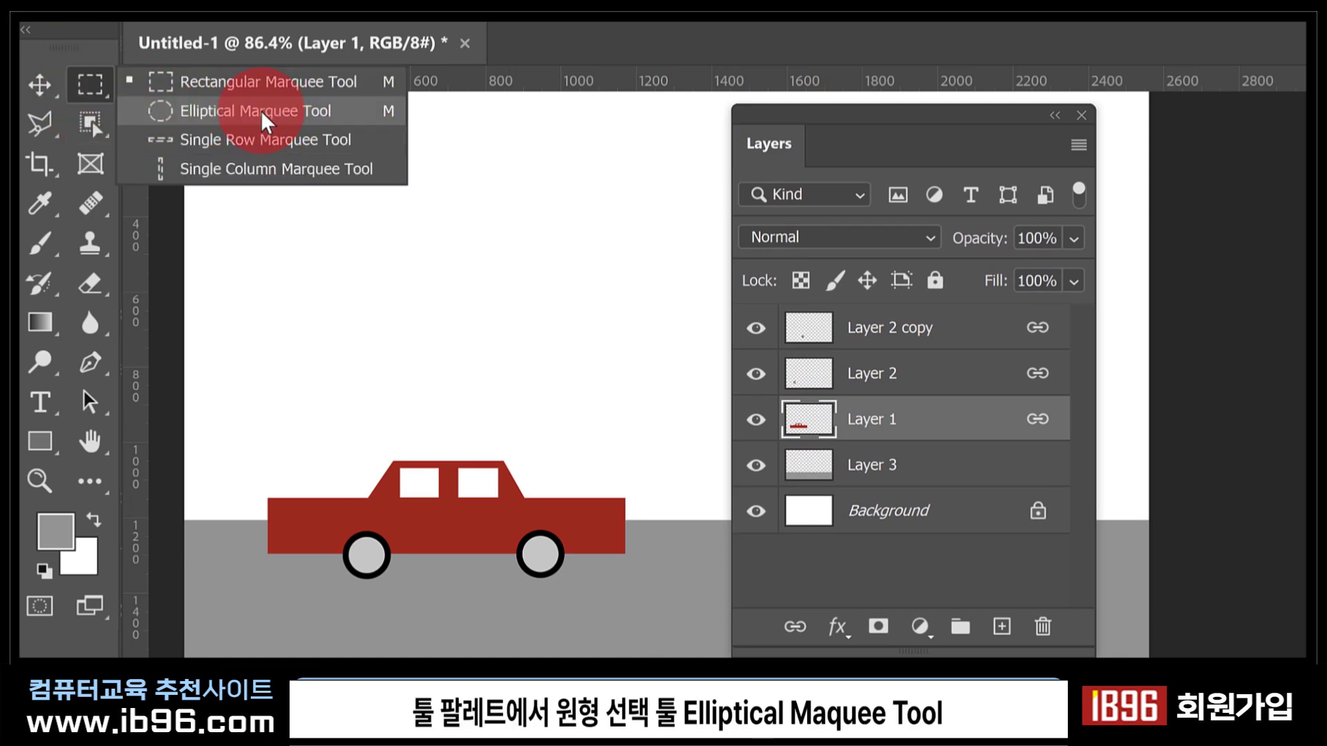
pyautogui.moveTo(260, 110); pyautogui.dragTo(260, 110)
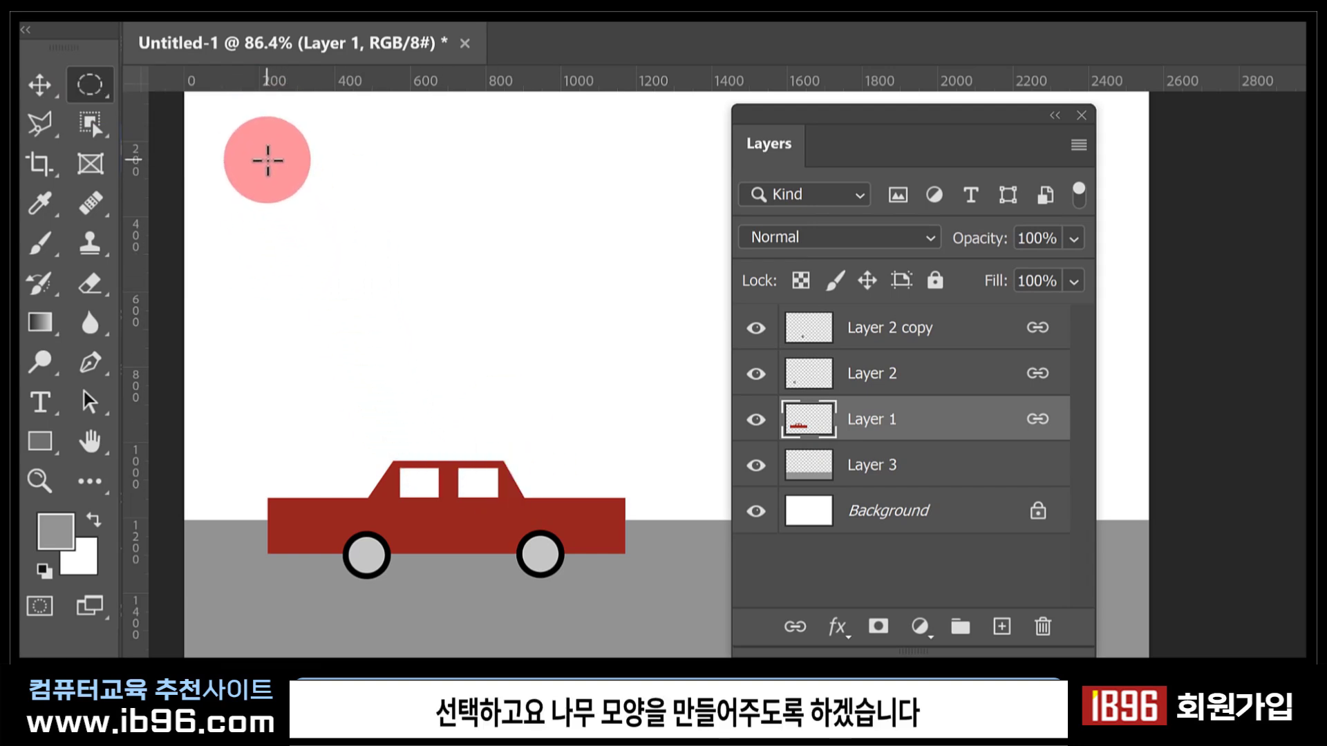
pyautogui.click(967, 336)
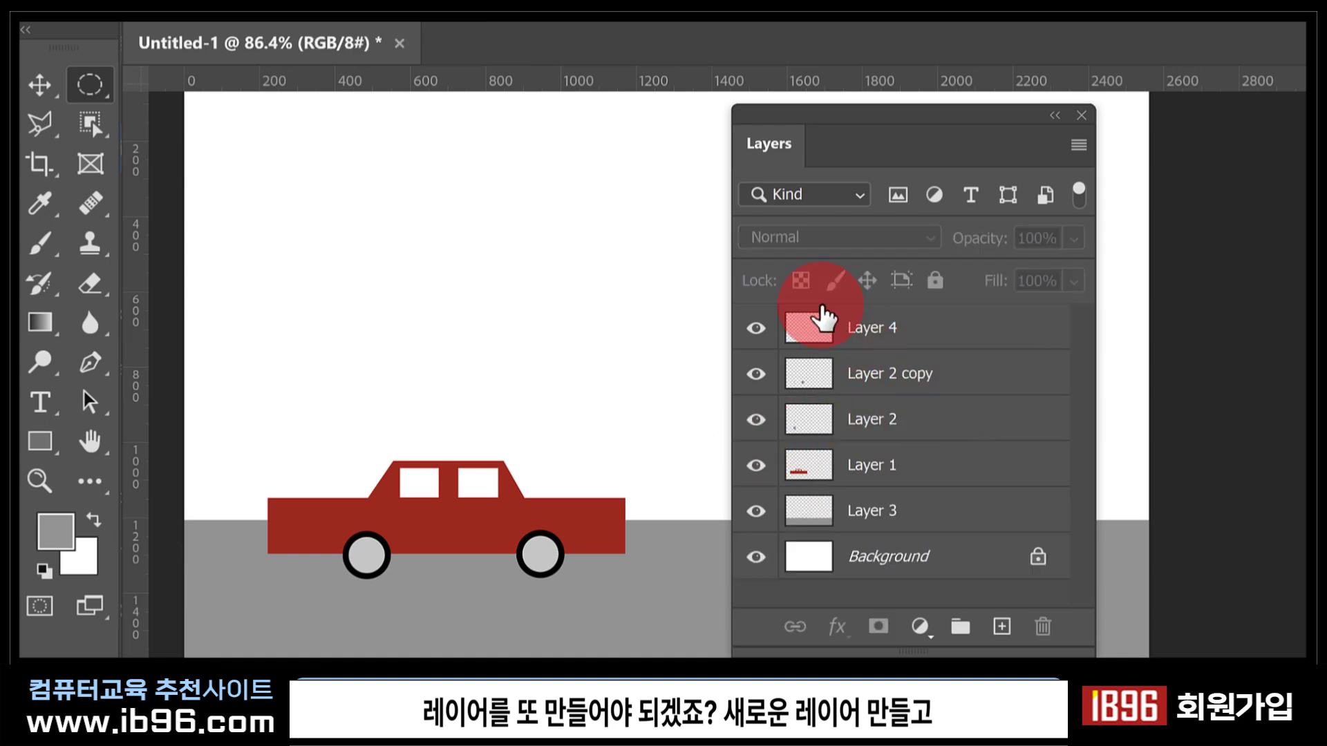
pyautogui.click(833, 334)
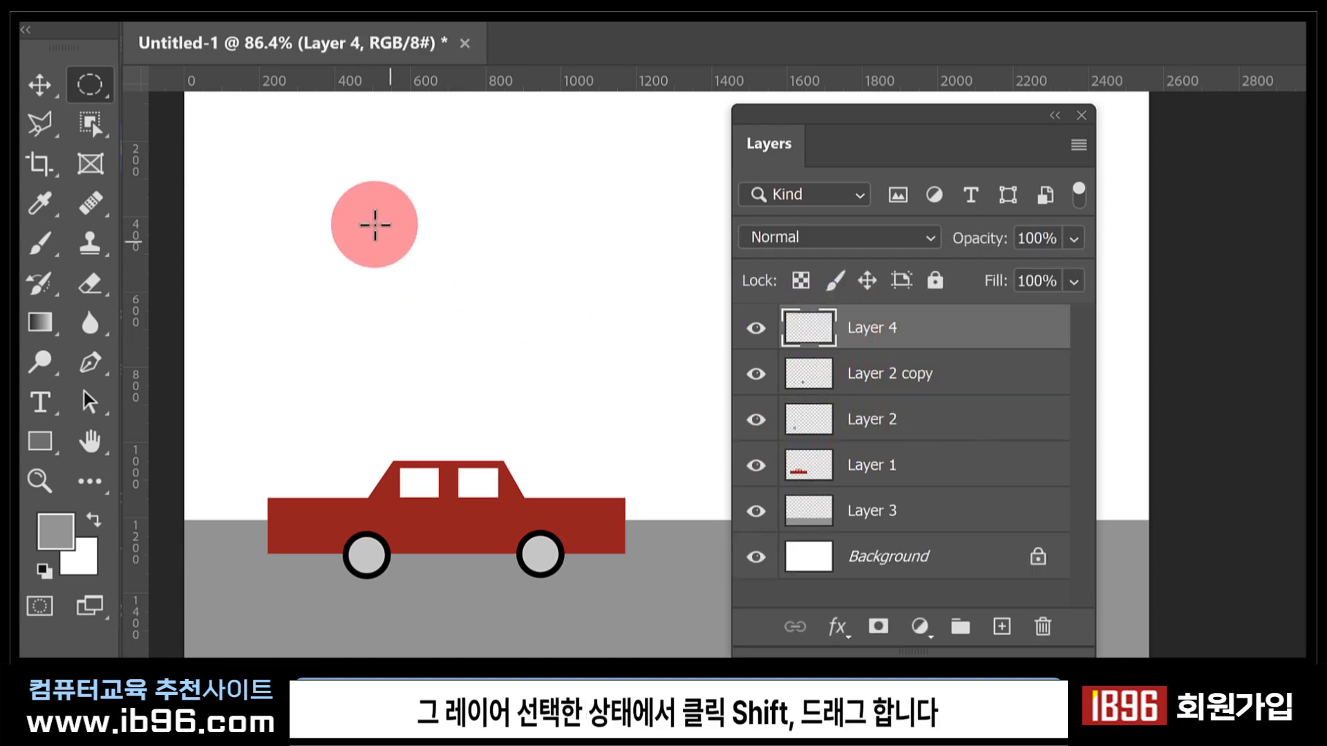
# Build a cloud-shaped tree-crown selection above the car by adding overlapping circular and elliptical marquees to one another.
pyautogui.moveTo(277, 152); pyautogui.dragTo(364, 240)
pyautogui.moveTo(318, 182); pyautogui.dragTo(435, 296)
pyautogui.moveTo(232, 195); pyautogui.dragTo(350, 308)
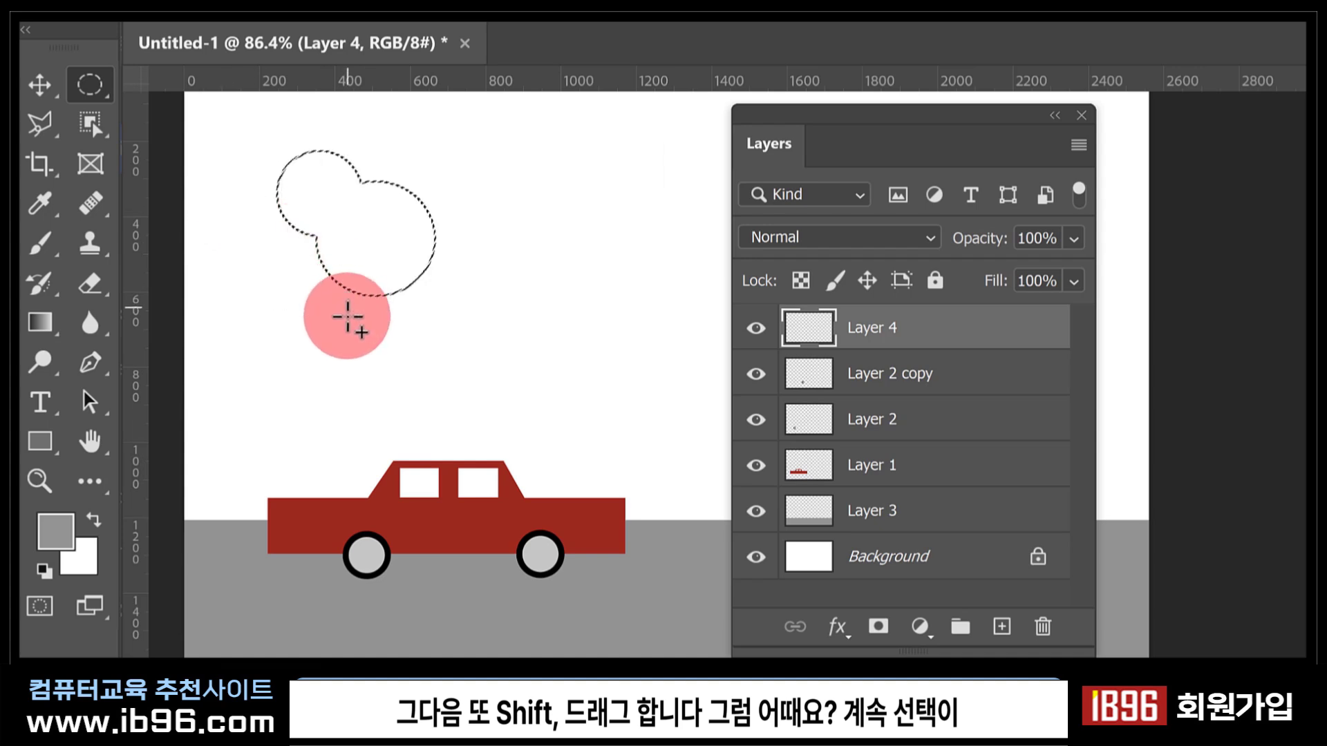
pyautogui.moveTo(257, 243); pyautogui.dragTo(394, 374)
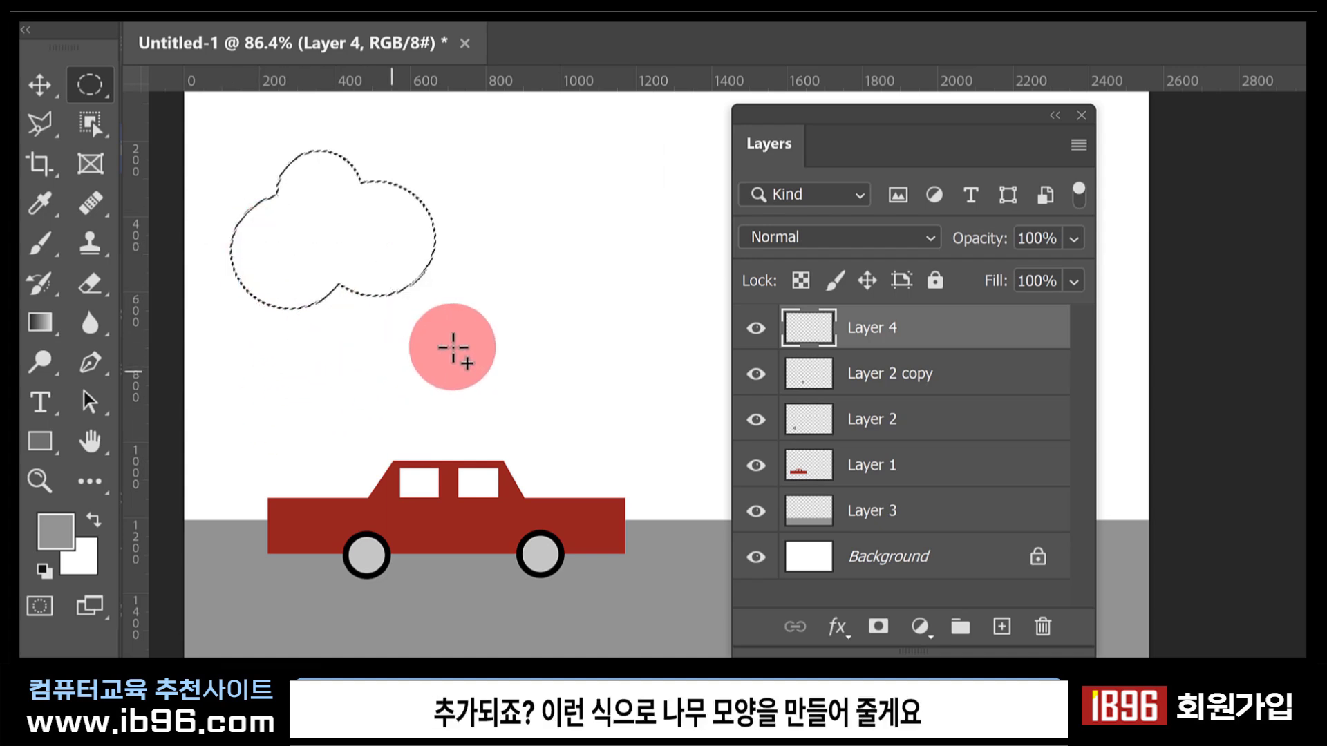
pyautogui.moveTo(346, 234); pyautogui.dragTo(480, 376)
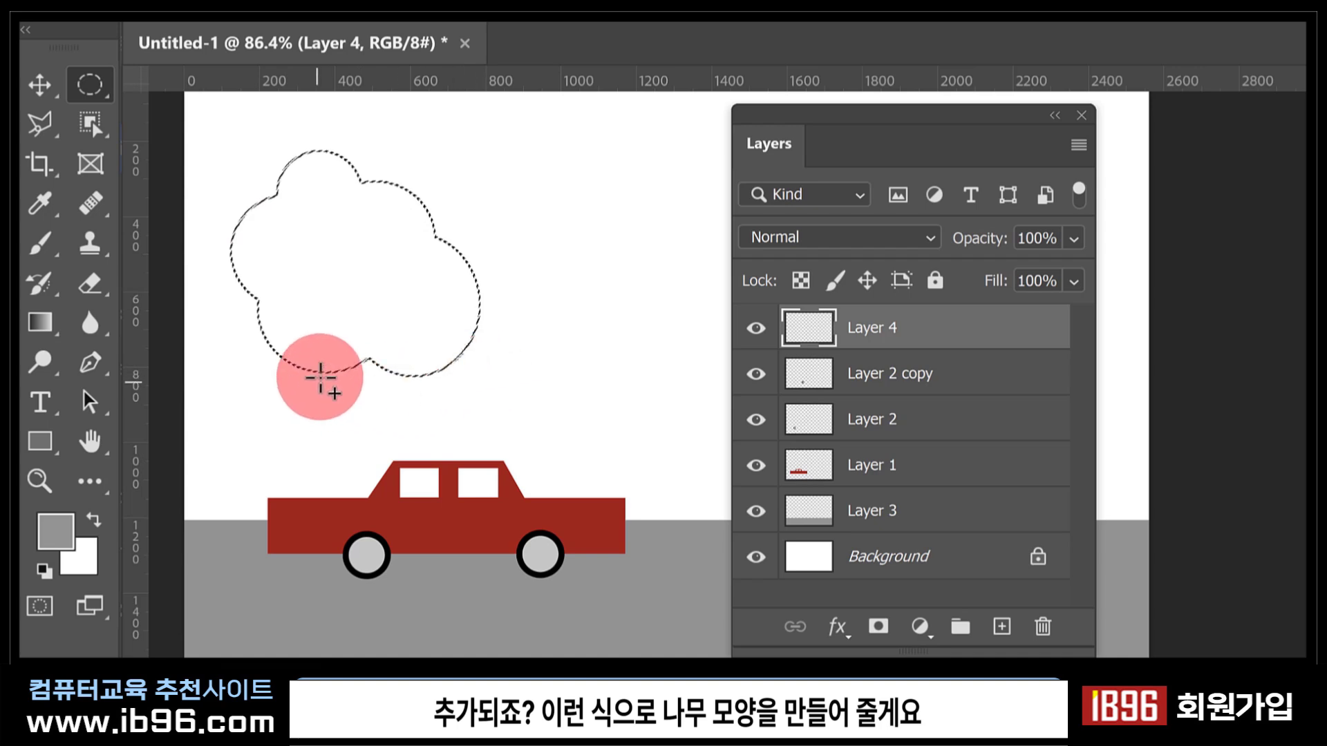
pyautogui.moveTo(325, 274); pyautogui.dragTo(229, 377)
pyautogui.moveTo(268, 318); pyautogui.dragTo(404, 395)
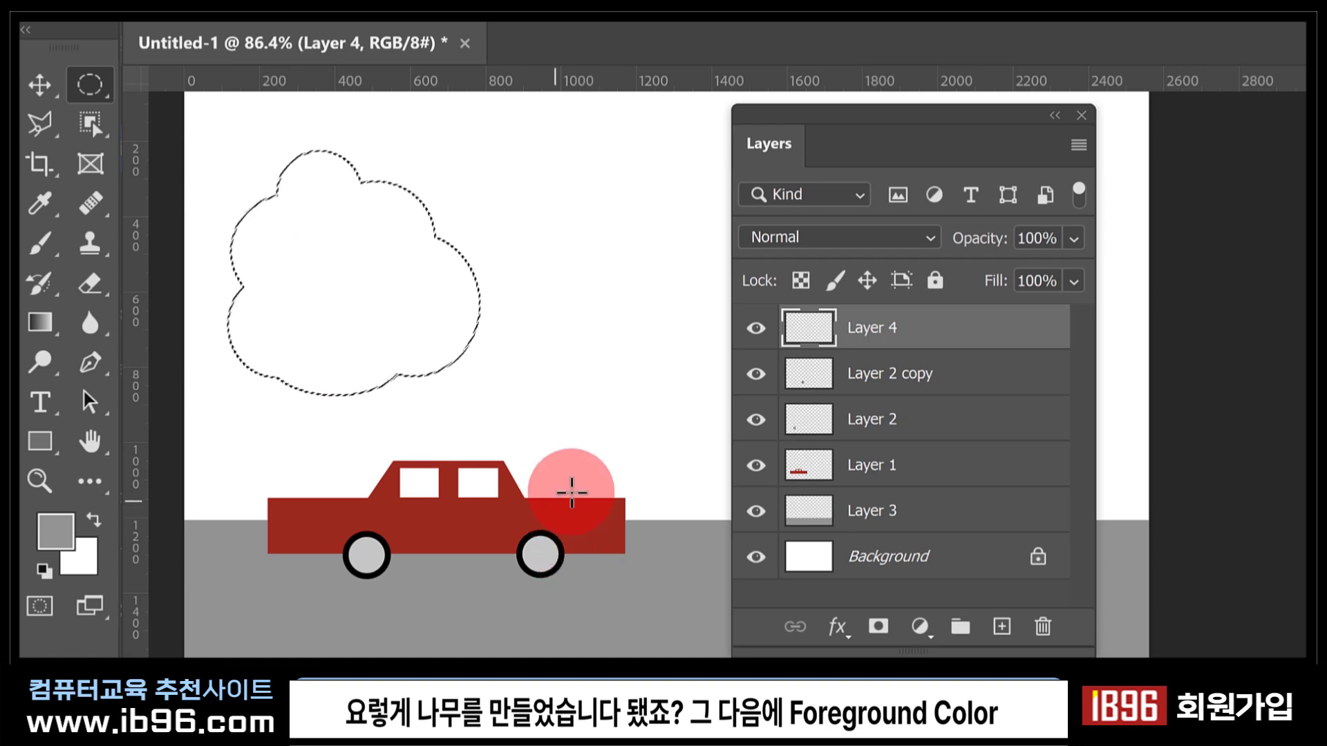
# Set the foreground colour to a dark green (R 26, G 120, B 0), fill the crown selection on Layer 4 and deselect.
pyautogui.click(69, 546)
pyautogui.moveTo(781, 502); pyautogui.dragTo(786, 468)
pyautogui.moveTo(703, 318)
pyautogui.mouseDown()
pyautogui.moveTo(740, 350)
pyautogui.moveTo(742, 401)
pyautogui.mouseUp()
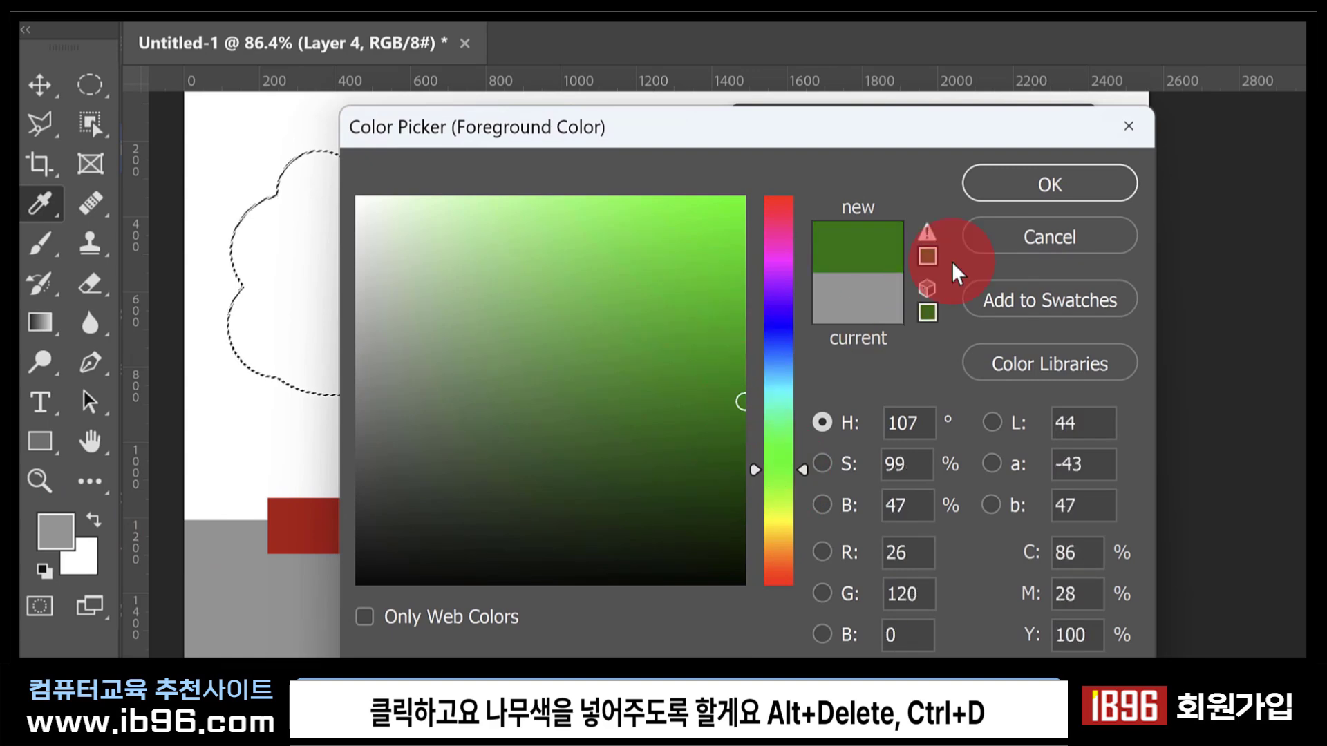
pyautogui.click(1001, 192)
pyautogui.hotkey('alt', 'Delete')
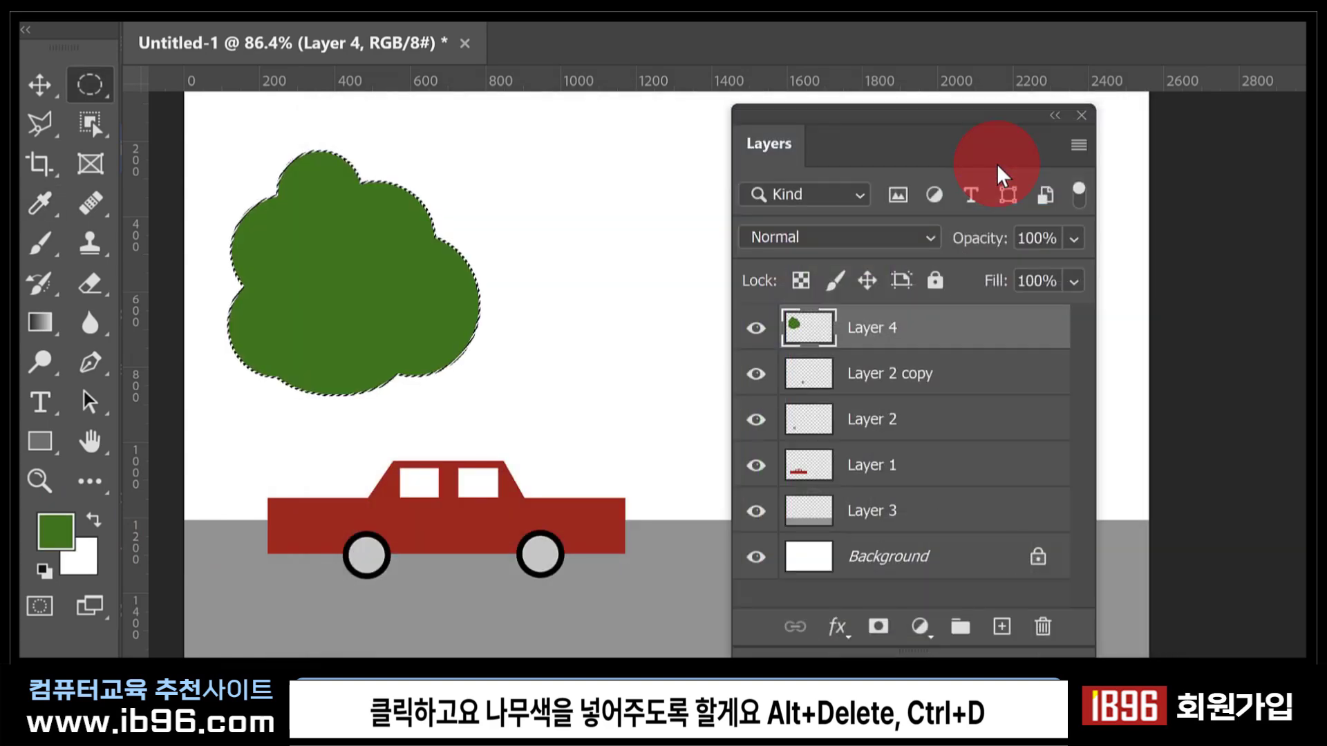
pyautogui.hotkey('ctrl', 'd')
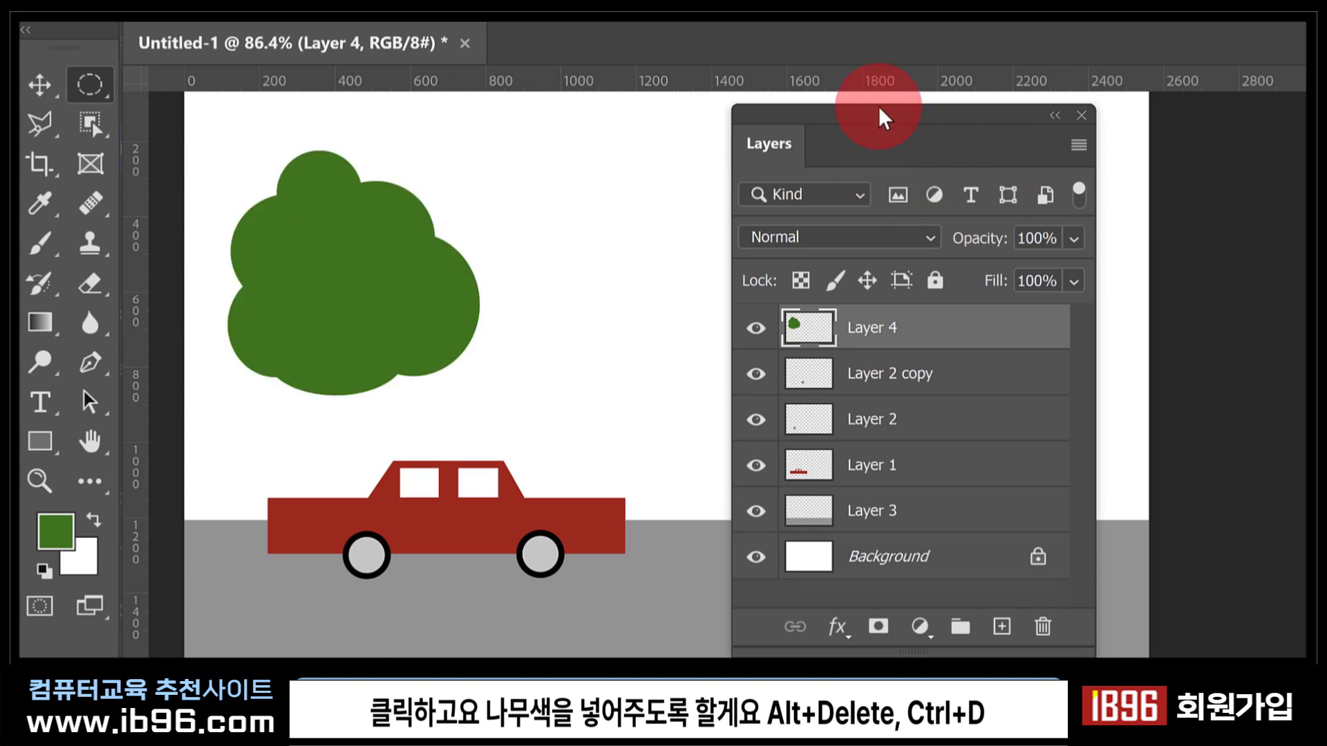
# Add a new layer above Layer 4 and marquee a narrow vertical trunk rectangle from inside the crown down to the road.
pyautogui.moveTo(853, 122); pyautogui.dragTo(971, 123)
pyautogui.click(410, 365)
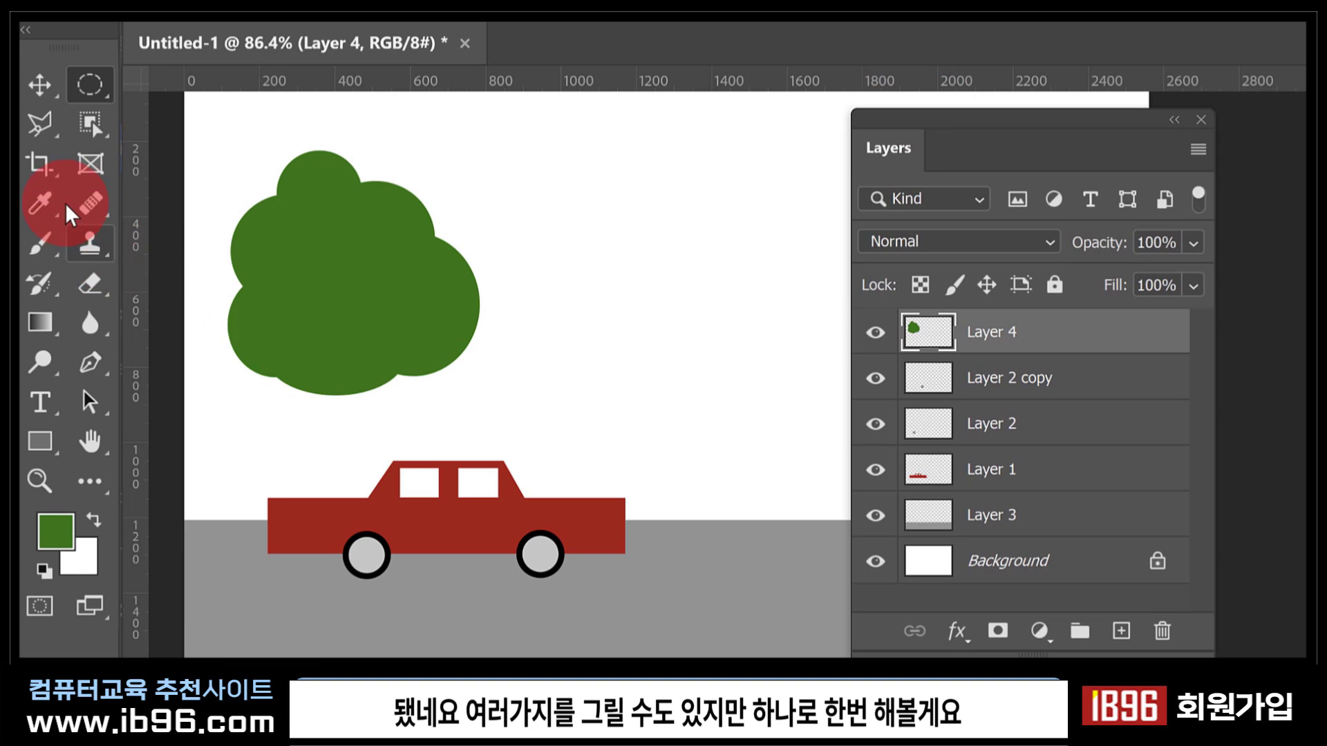
pyautogui.moveTo(92, 87); pyautogui.dragTo(176, 84)
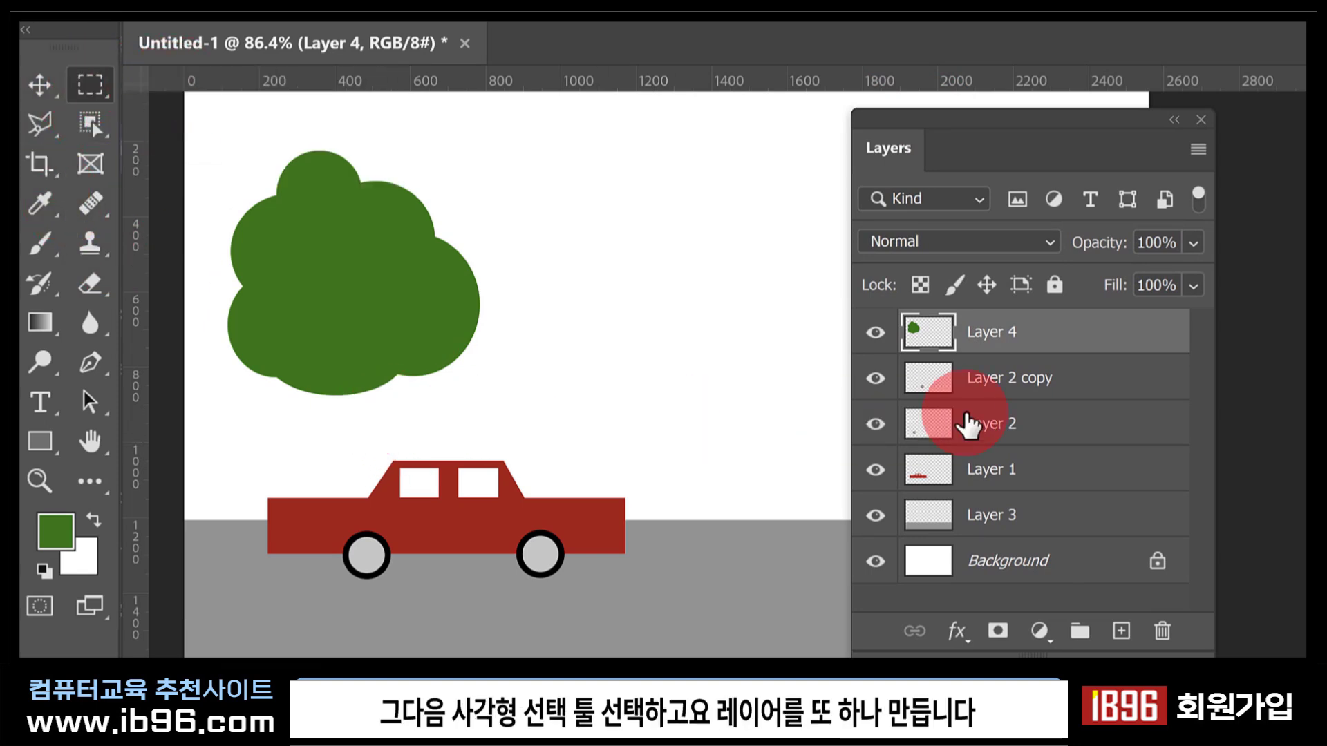
pyautogui.click(1122, 633)
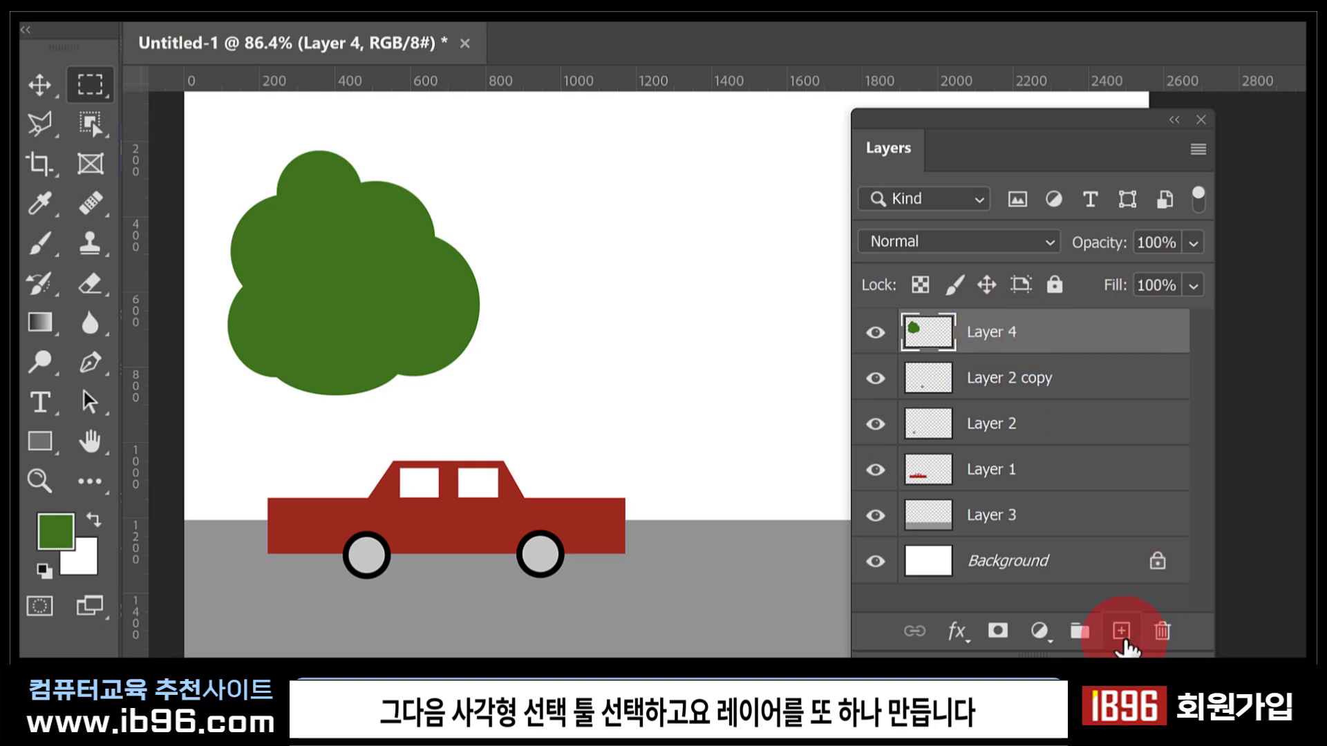
pyautogui.click(992, 351)
pyautogui.moveTo(318, 309); pyautogui.dragTo(349, 555)
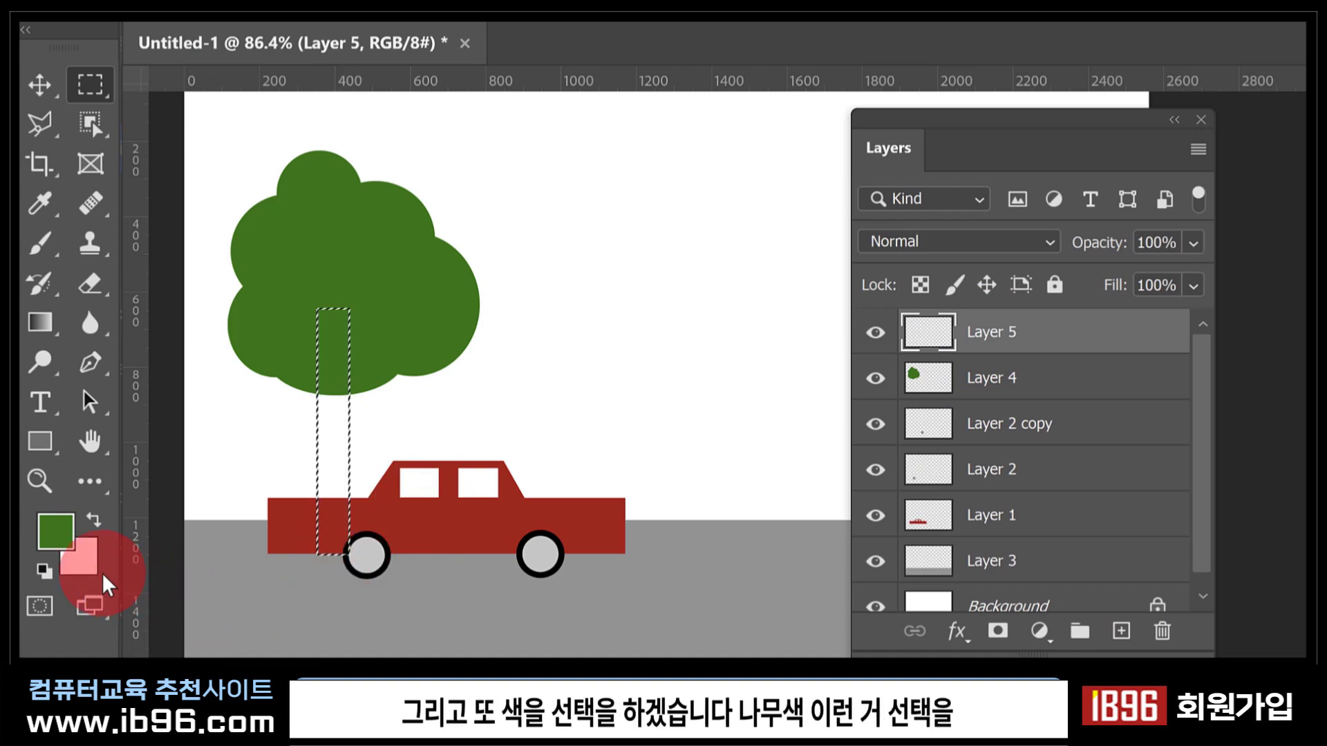
# Set the foreground colour to dark brown (R 81, G 30, B 16), fill the trunk selection on Layer 5 and deselect.
pyautogui.click(51, 528)
pyautogui.moveTo(767, 492); pyautogui.dragTo(773, 571)
pyautogui.moveTo(667, 441); pyautogui.dragTo(666, 466)
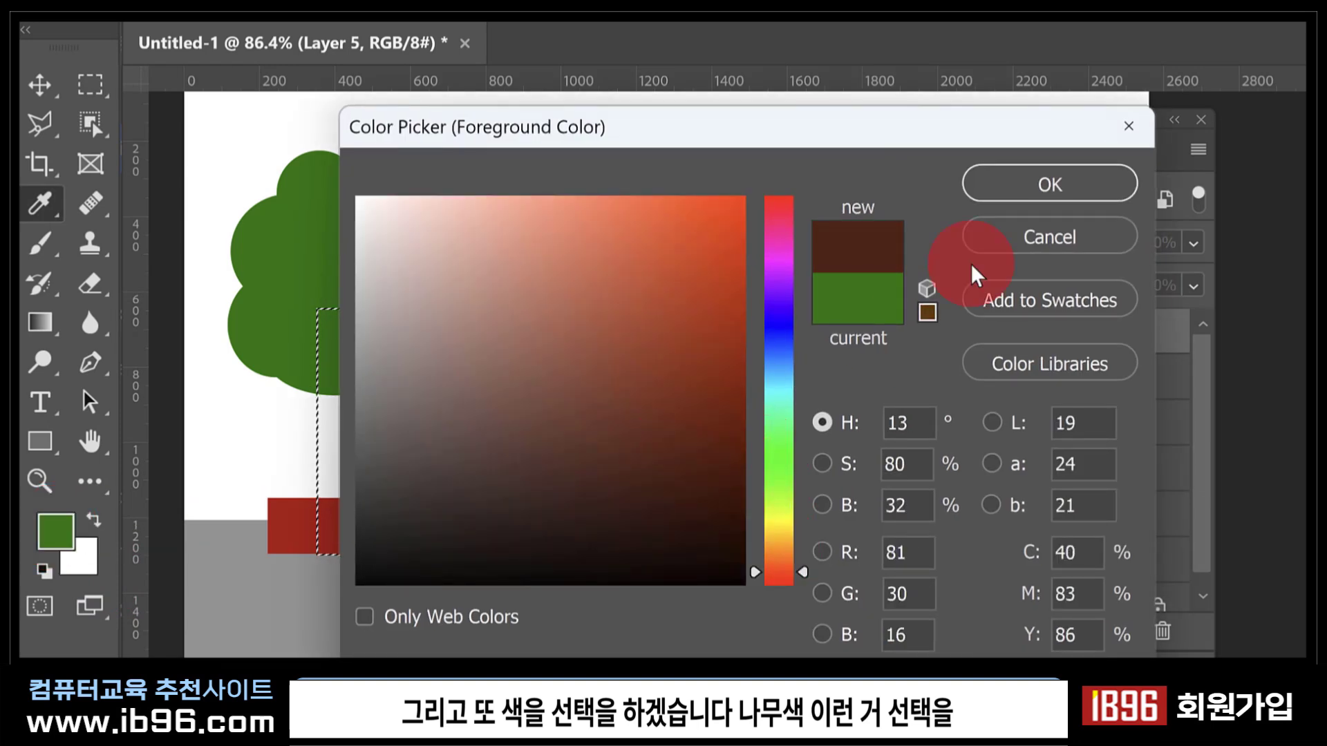
pyautogui.click(1016, 181)
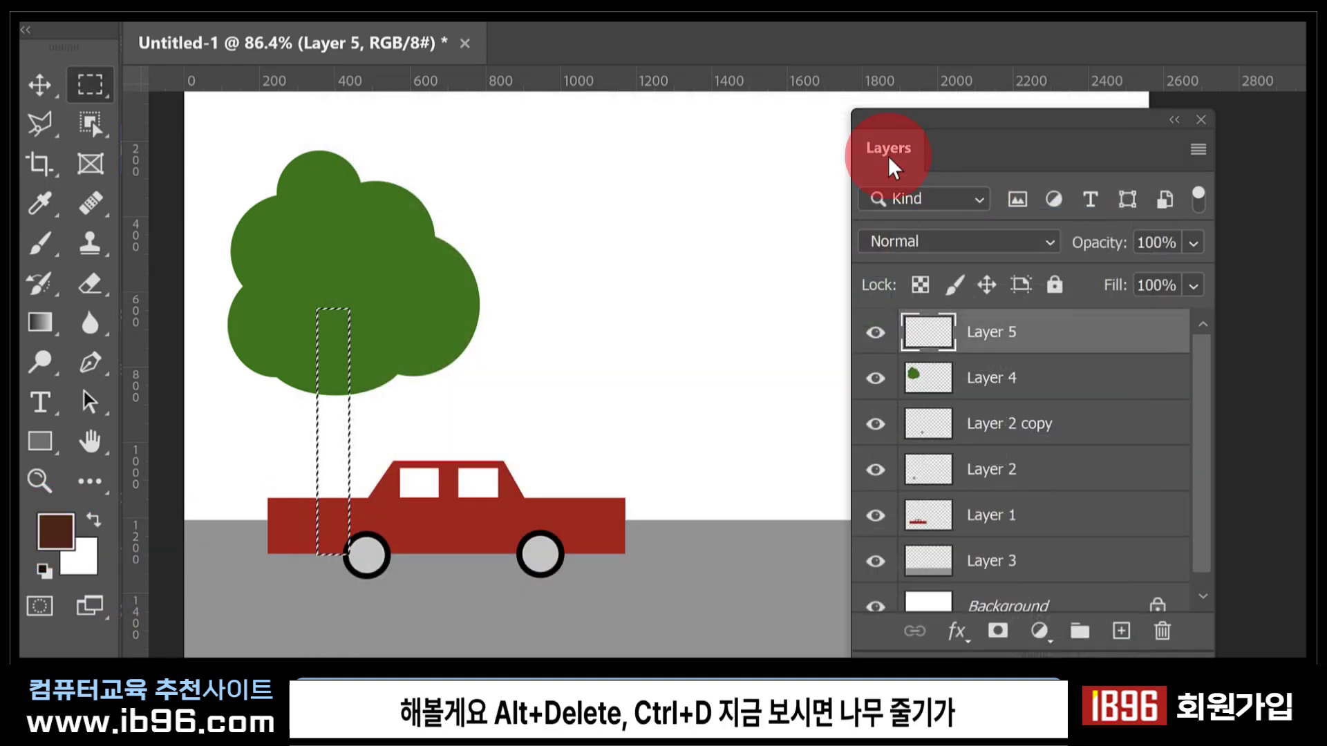
pyautogui.hotkey('alt', 'Delete')
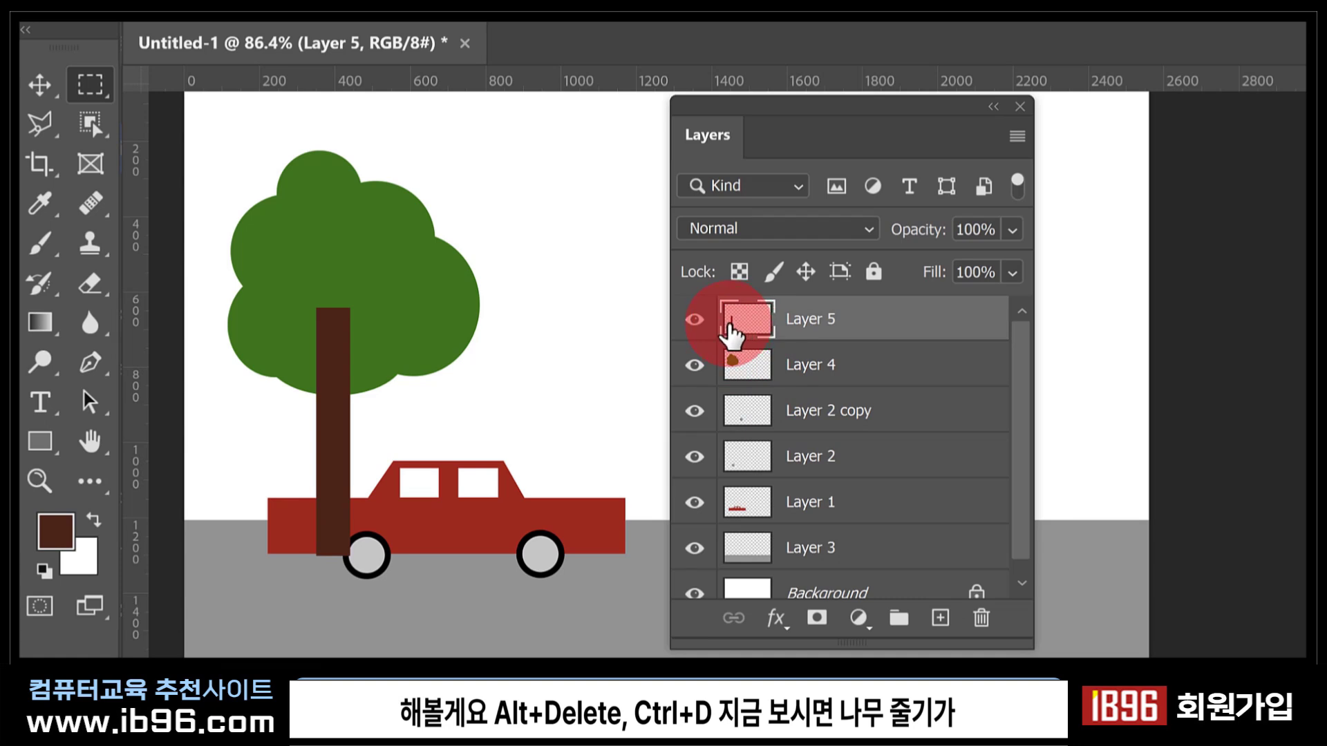
# Link the trunk and crown layers and reorder them between Layer 3 and Background, with trunk Layer 5 beneath crown Layer 4.
pyautogui.moveTo(731, 337); pyautogui.dragTo(732, 373)
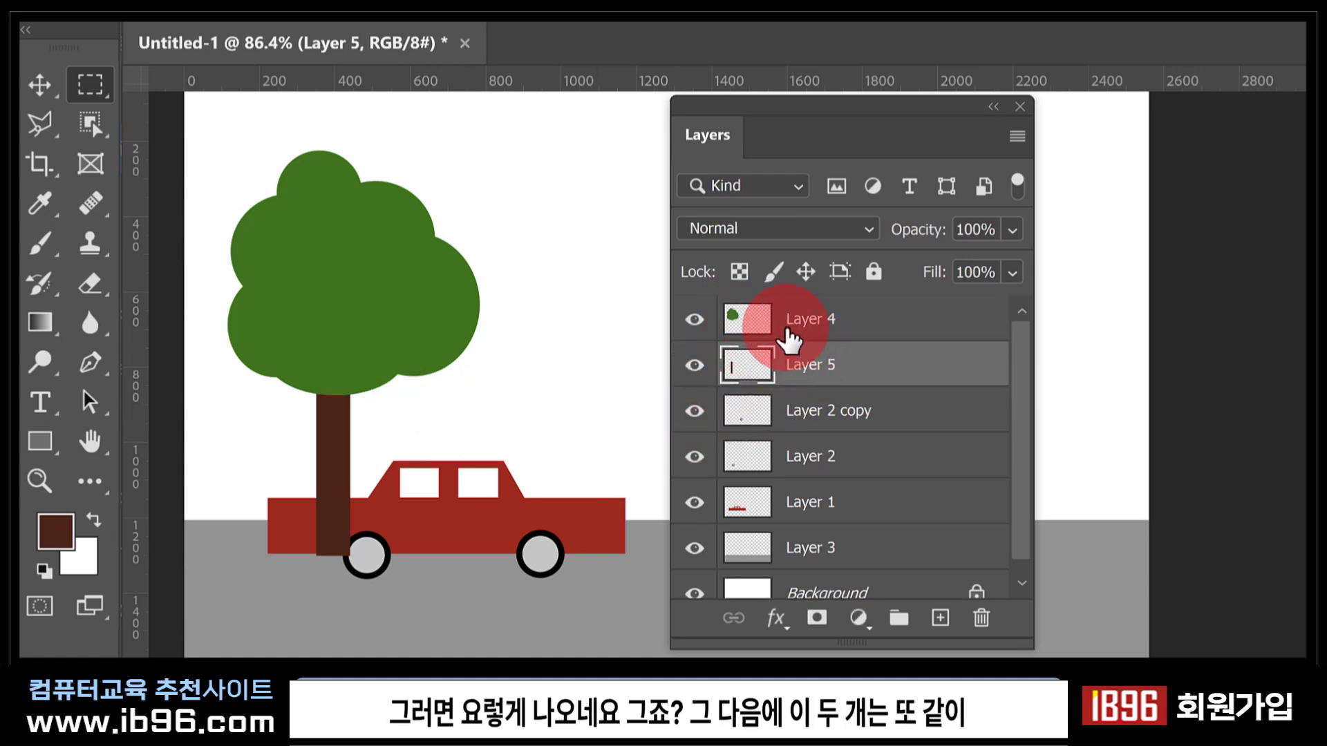
pyautogui.keyDown('shift'); pyautogui.click(750, 325); pyautogui.keyUp('shift')
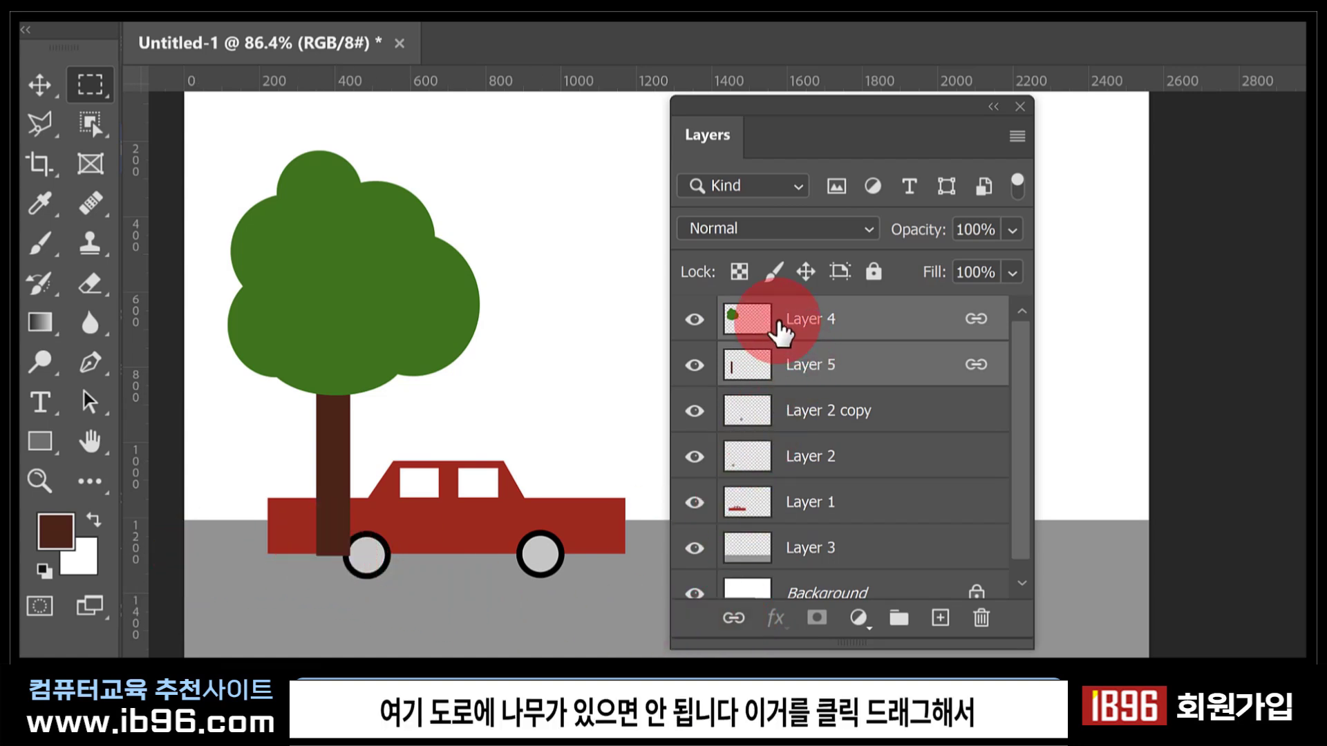
pyautogui.moveTo(780, 325); pyautogui.dragTo(789, 573)
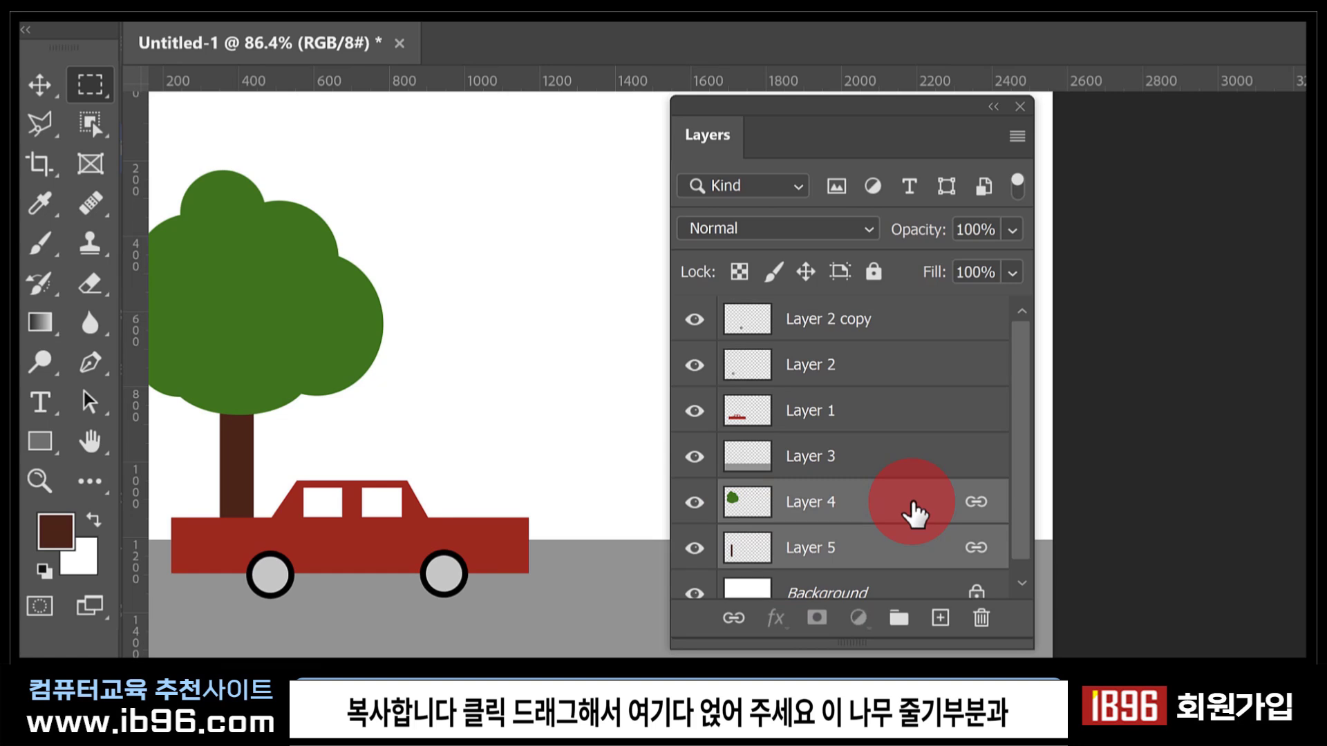
# Select the linked Layer 4 and Layer 5 together and duplicate both so the whole tree is copied.
pyautogui.moveTo(913, 513)
pyautogui.mouseDown()
pyautogui.moveTo(948, 557)
pyautogui.moveTo(944, 618)
pyautogui.moveTo(917, 510)
pyautogui.mouseUp()
pyautogui.click(723, 512)
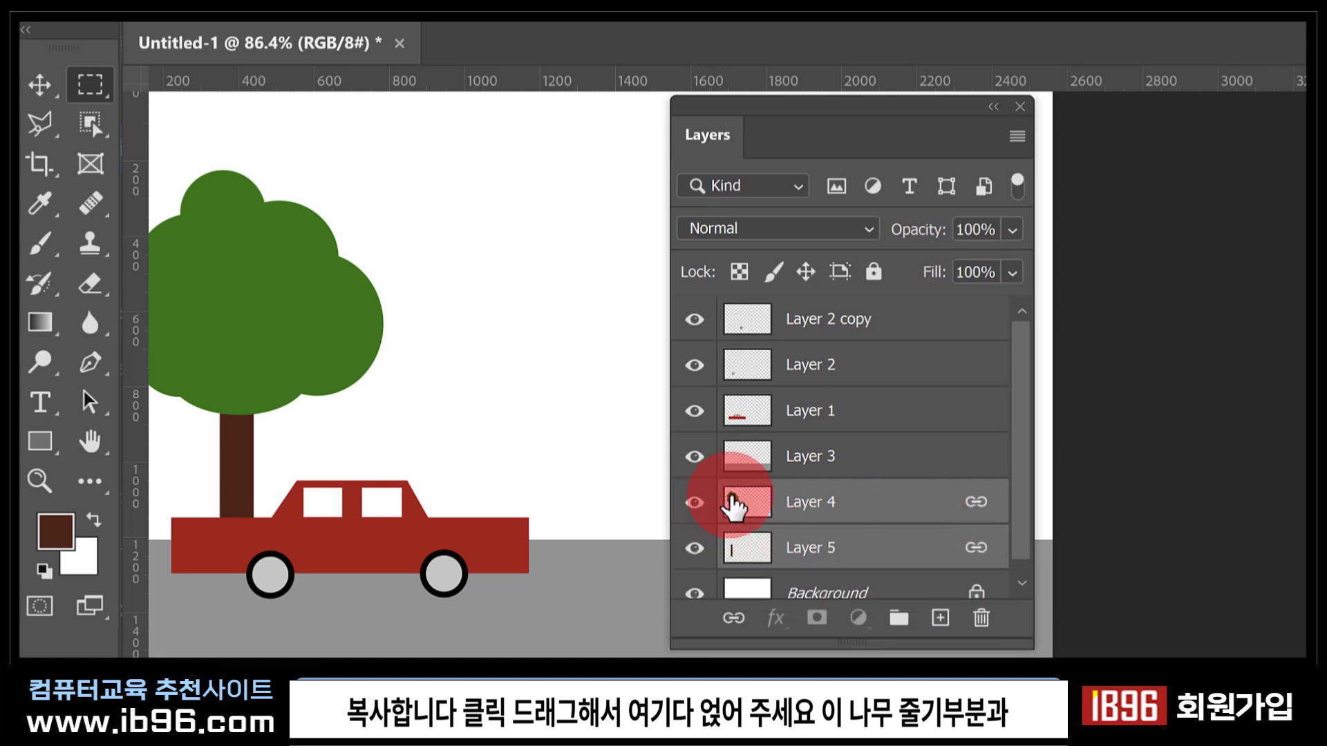
pyautogui.moveTo(732, 508); pyautogui.dragTo(844, 519)
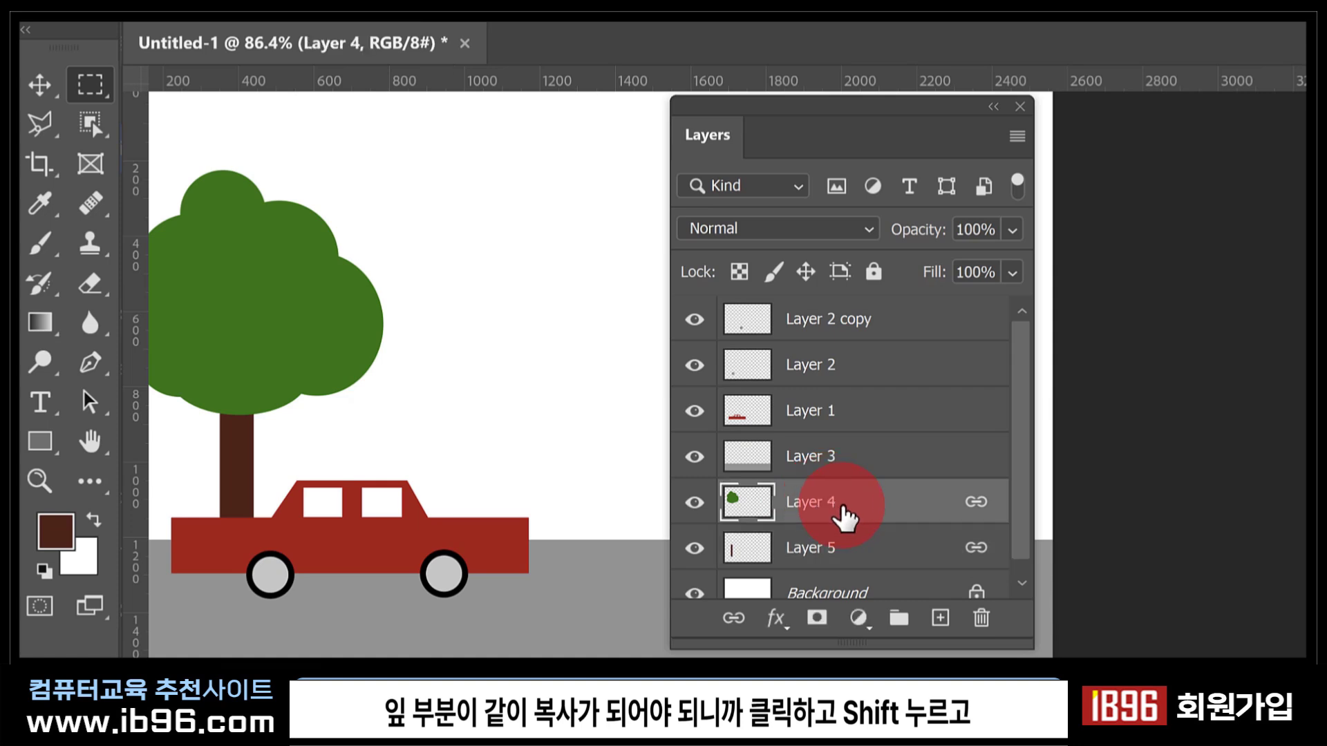
pyautogui.keyDown('shift'); pyautogui.click(840, 553); pyautogui.keyUp('shift')
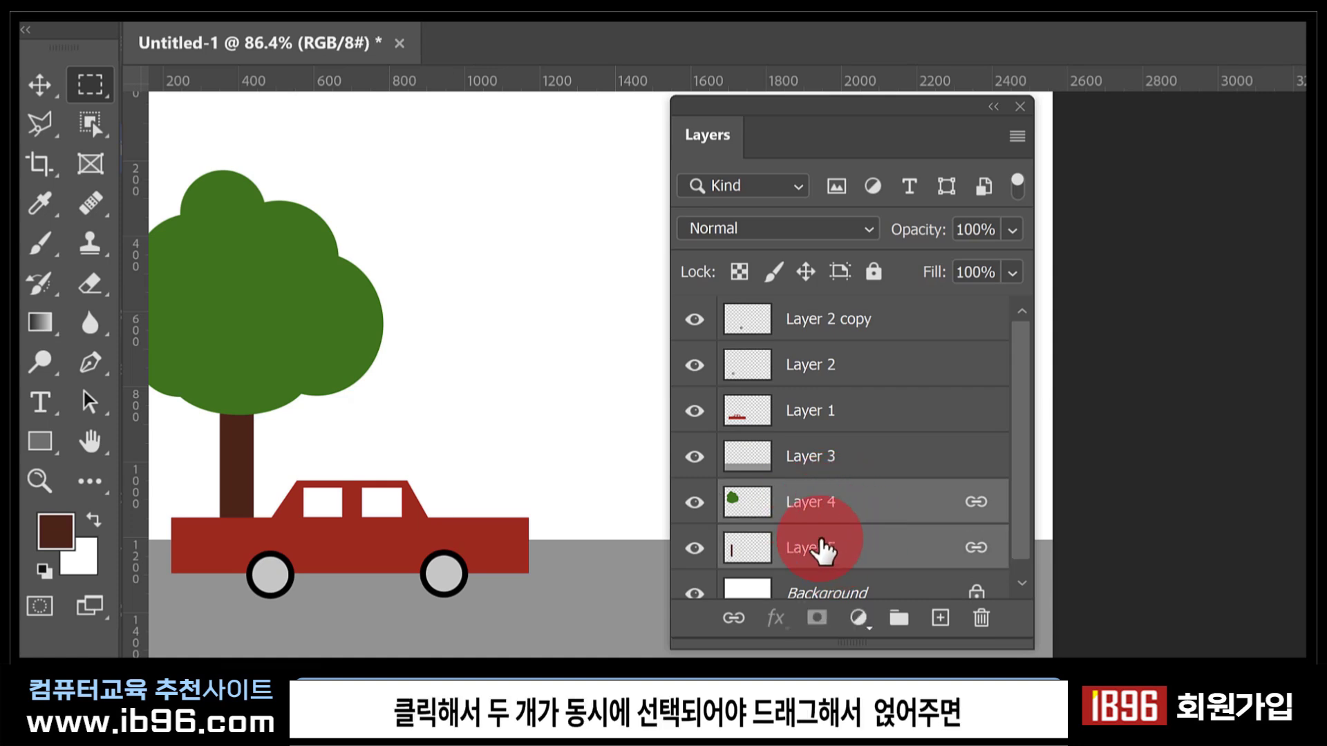
pyautogui.moveTo(836, 508); pyautogui.dragTo(938, 616)
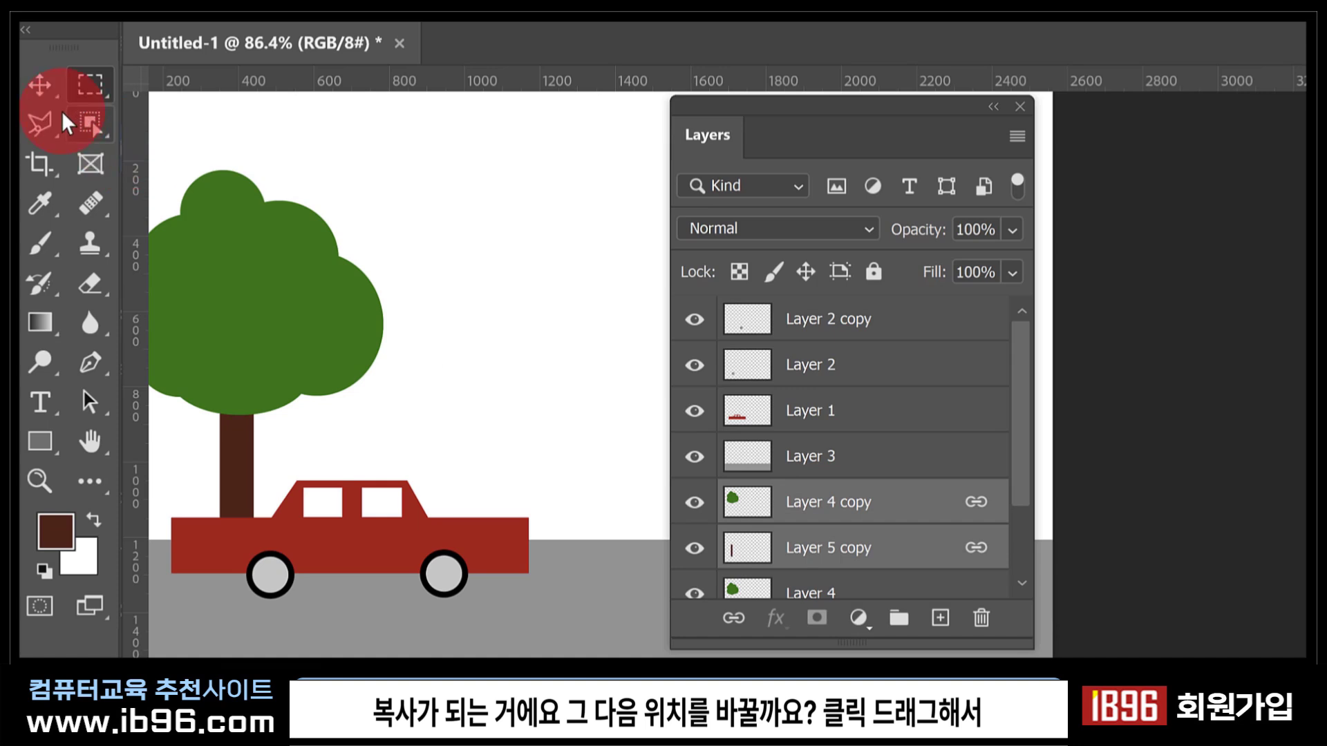
# Move the duplicated tree horizontally to the right of the original, behind the front of the car.
pyautogui.click(38, 83)
pyautogui.moveTo(291, 325); pyautogui.dragTo(564, 334)
pyautogui.click(697, 284)
pyautogui.click(598, 318)
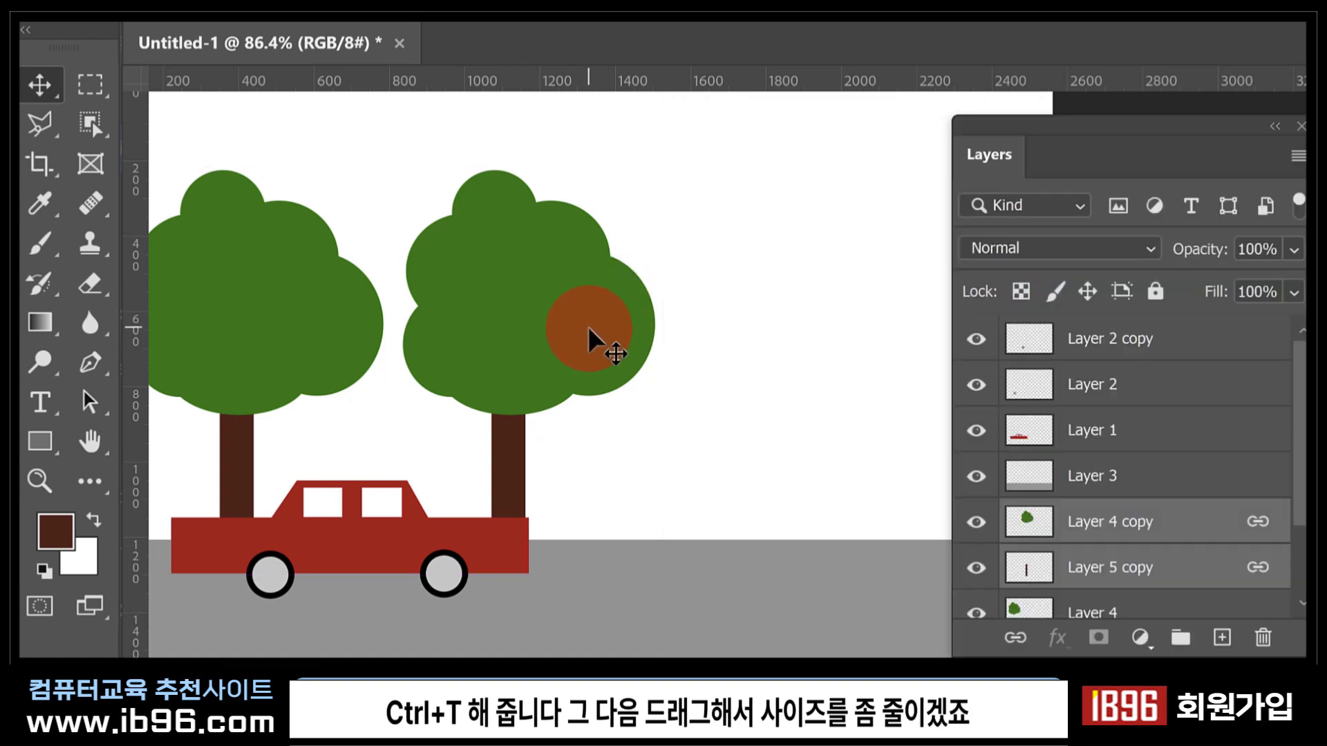
# Scale the duplicated tree down with Free Transform to roughly two-thirds of its size, keeping its base on the road's level.
pyautogui.hotkey('ctrl', 't')
pyautogui.moveTo(678, 163)
pyautogui.mouseDown()
pyautogui.moveTo(655, 169)
pyautogui.moveTo(578, 335)
pyautogui.mouseUp()
pyautogui.moveTo(516, 414); pyautogui.dragTo(533, 415)
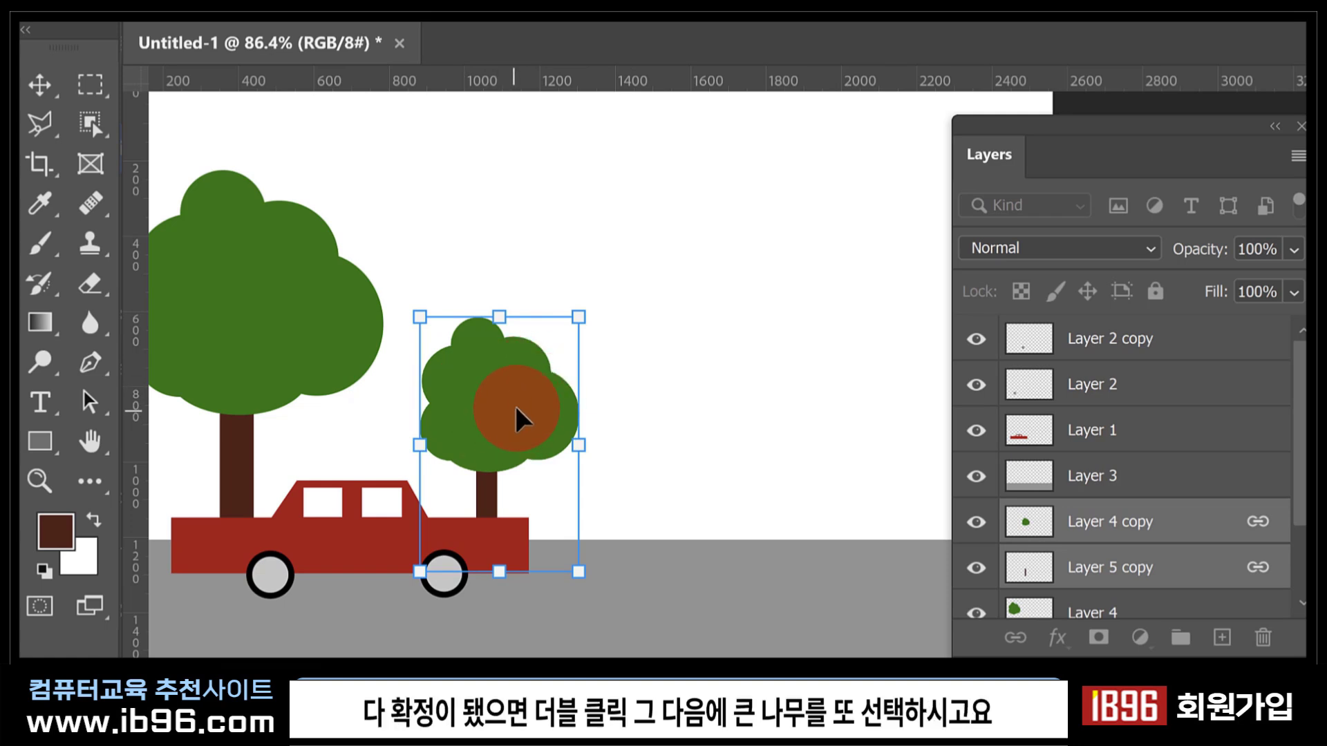
pyautogui.doubleClick(516, 404)
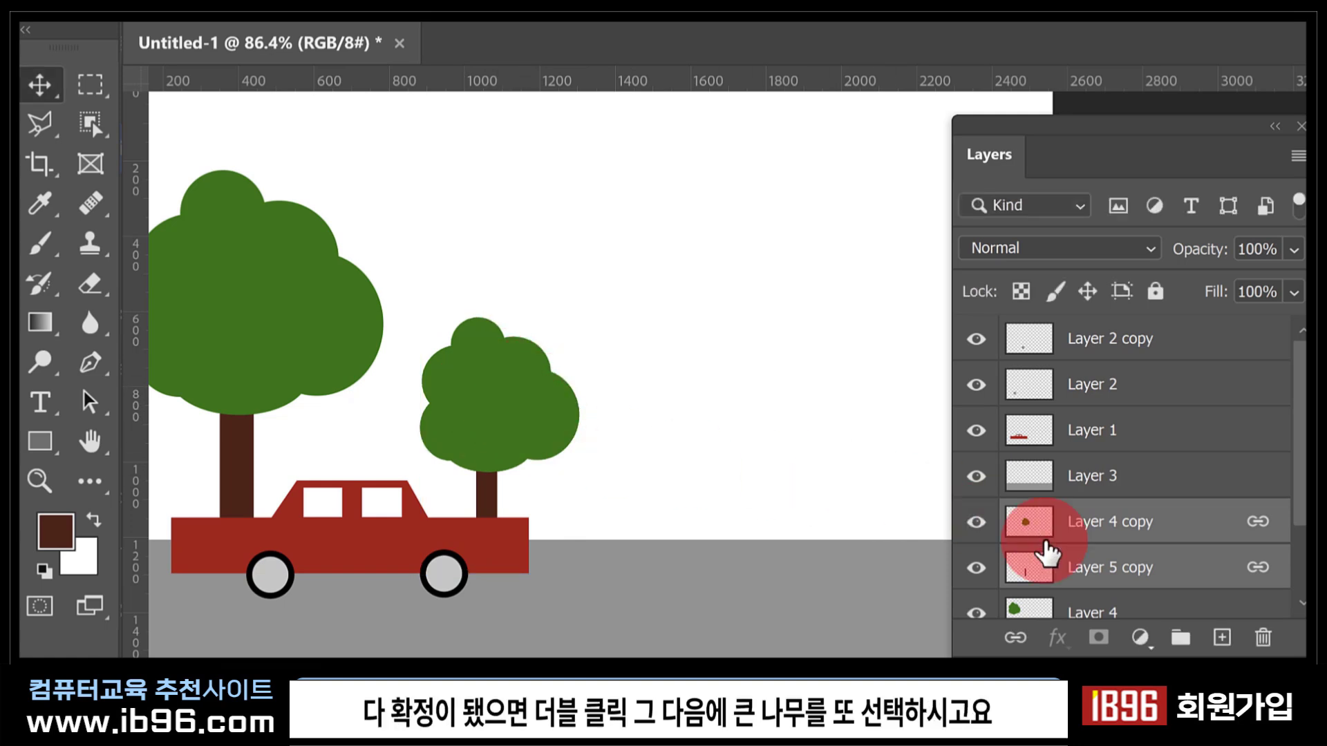
# Duplicate the large tree's Layer 4 and Layer 5 together and move the new copy to the right of the small tree.
pyautogui.scroll(-3, 1173, 510)
pyautogui.click(1096, 520)
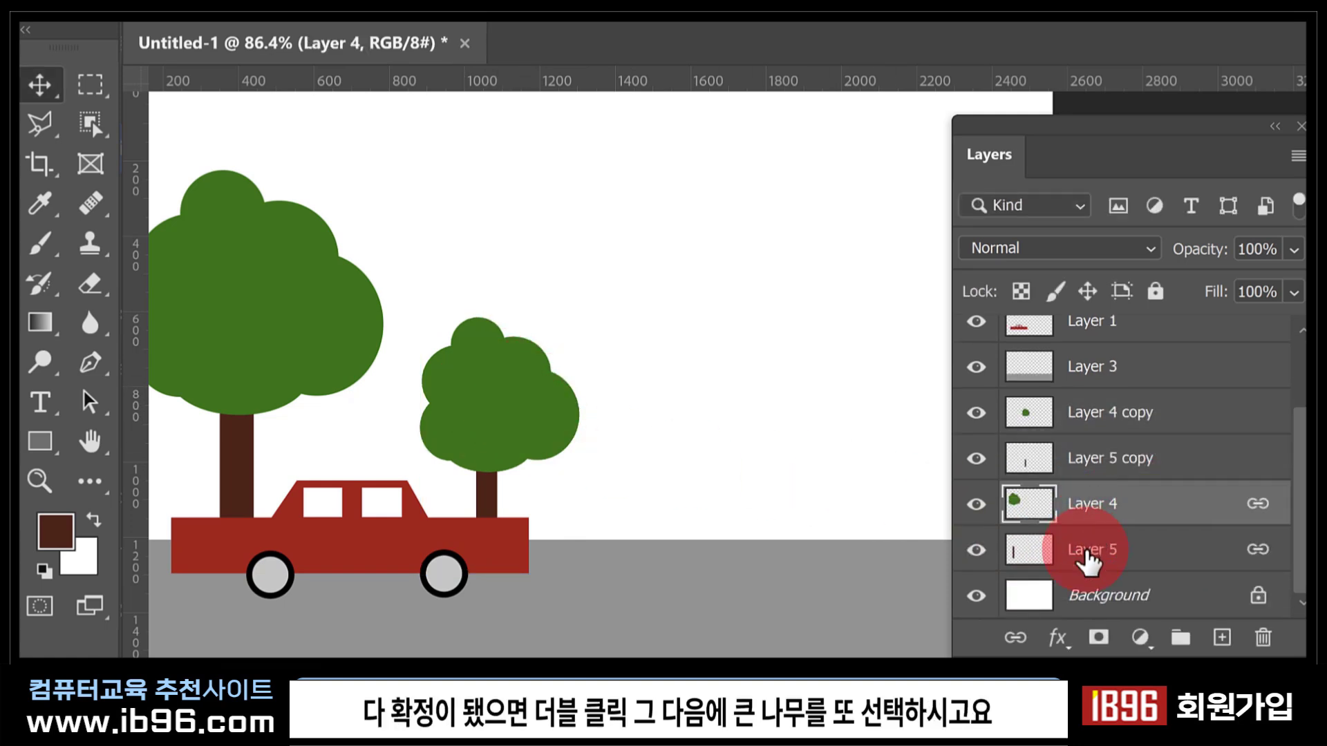
pyautogui.keyDown('shift'); pyautogui.click(1087, 560); pyautogui.keyUp('shift')
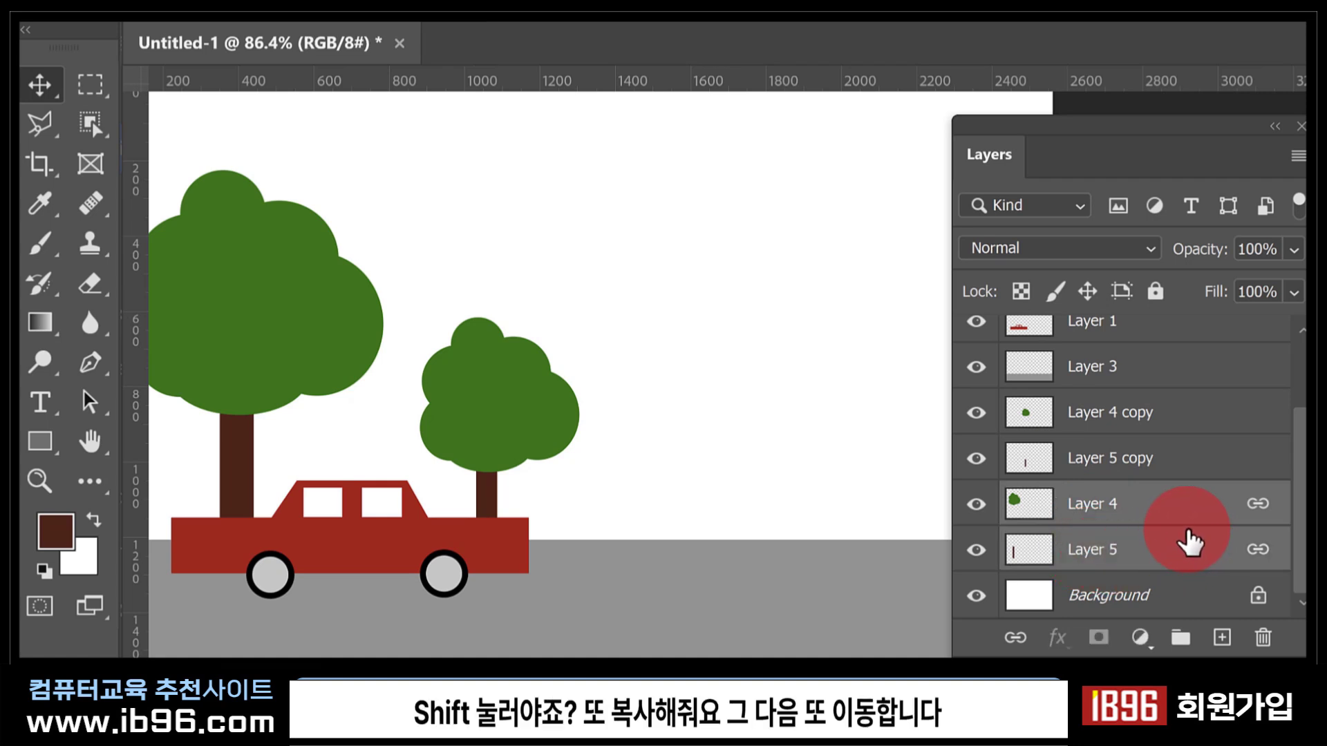
pyautogui.moveTo(1182, 521); pyautogui.dragTo(1220, 640)
pyautogui.moveTo(633, 462); pyautogui.dragTo(820, 326)
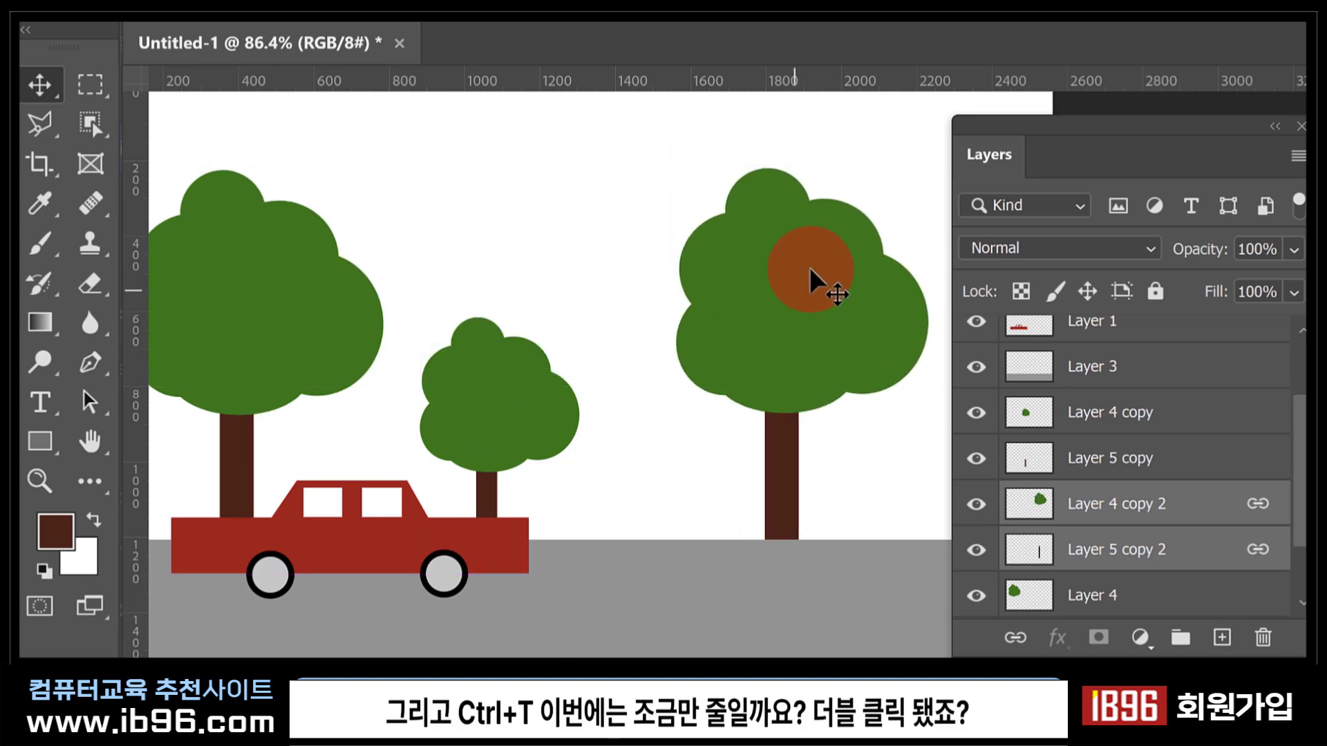
# Shrink the rightmost tree copy slightly with Free Transform, keeping its base on the road's edge.
pyautogui.hotkey('ctrl', 't')
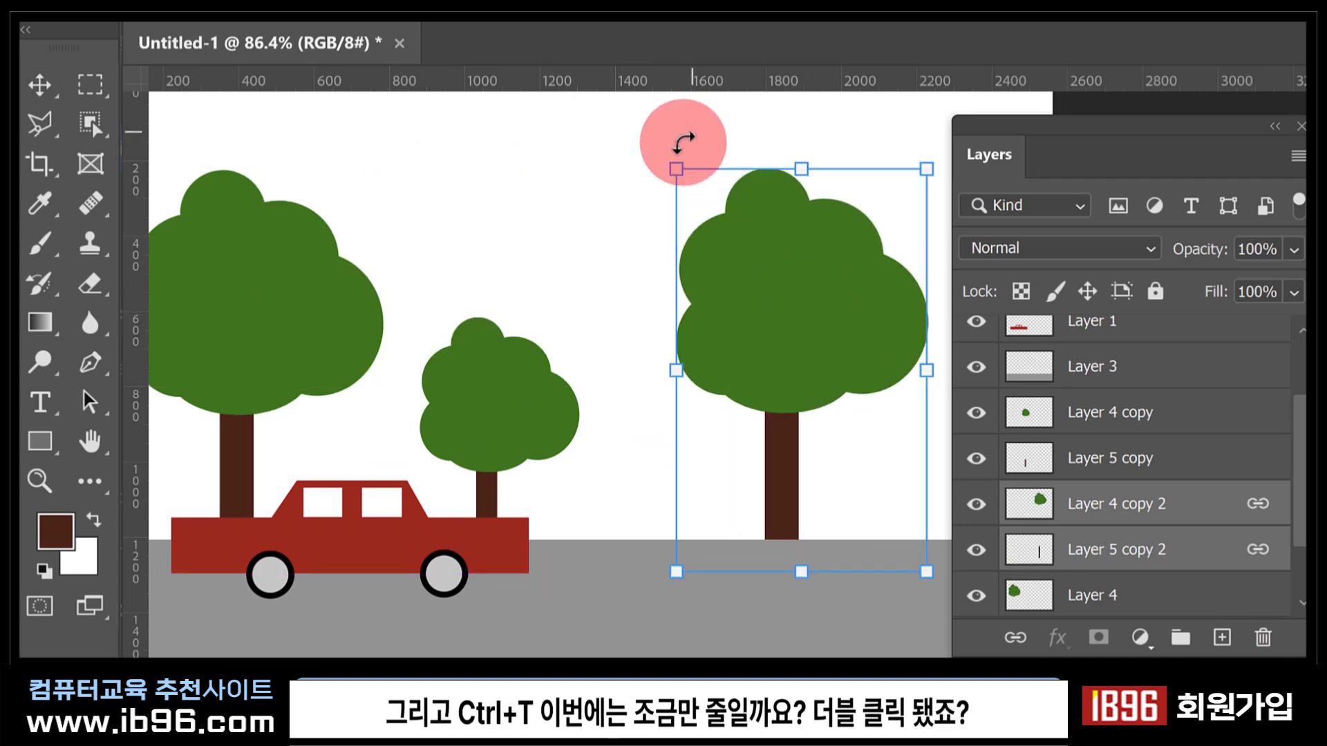
pyautogui.moveTo(677, 168); pyautogui.dragTo(695, 198)
pyautogui.doubleClick(814, 347)
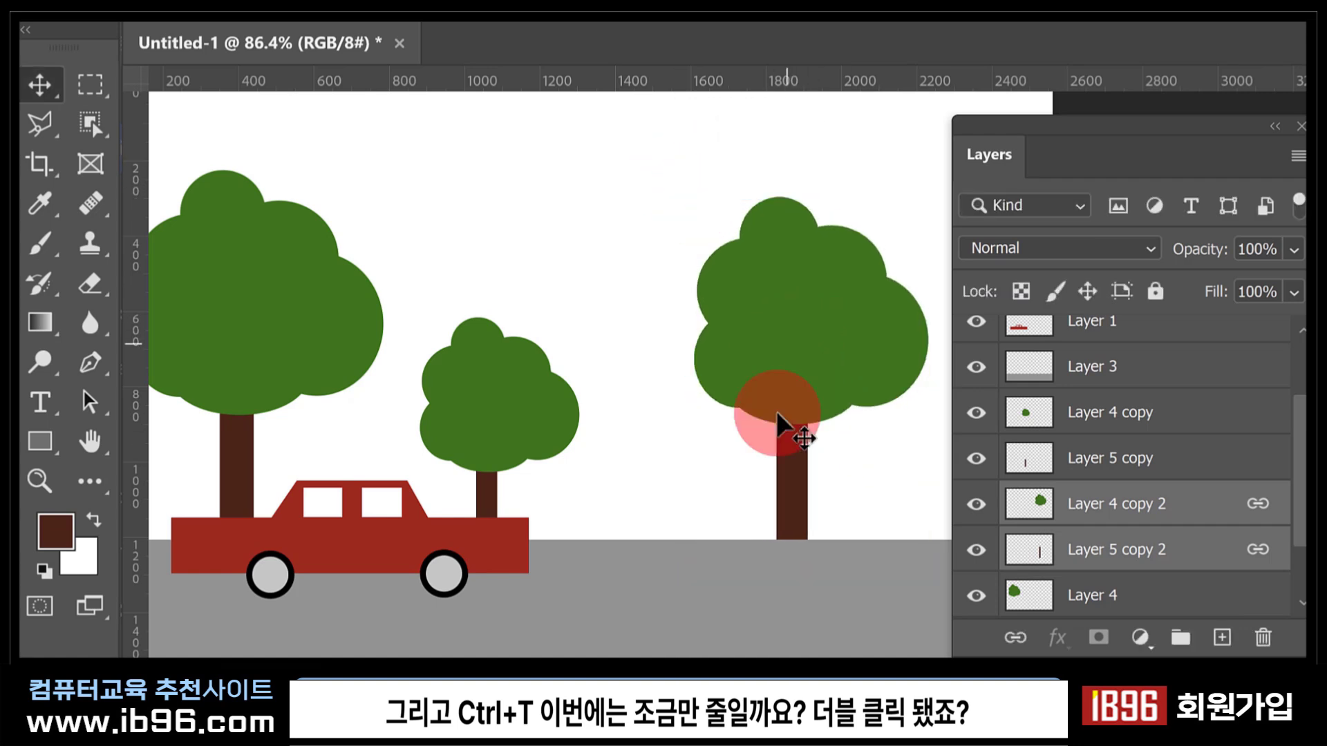
# Move the linked car right and slightly down on the road so it sits in front of the small tree.
pyautogui.scroll(2, 990, 550)
pyautogui.scroll(1, 995, 546)
pyautogui.click(1031, 436)
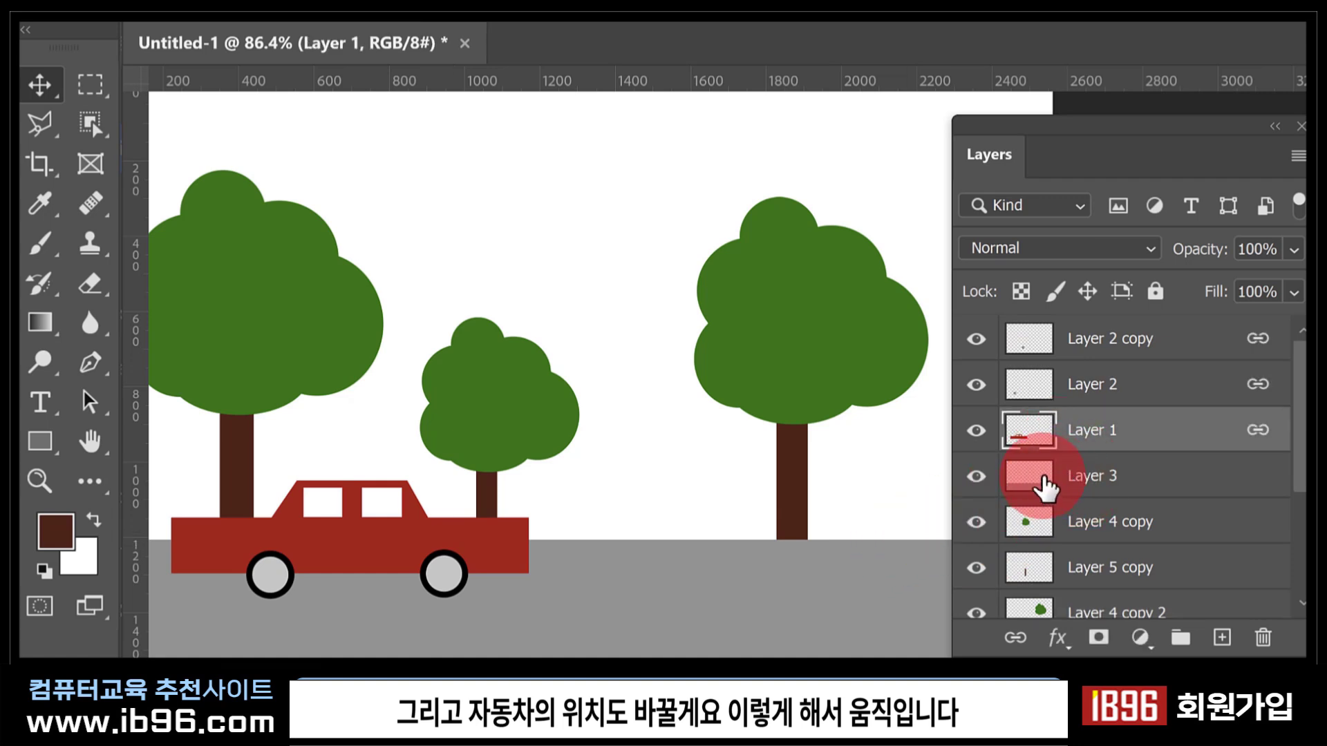
pyautogui.click(1024, 430)
pyautogui.click(442, 559)
pyautogui.moveTo(377, 570); pyautogui.dragTo(543, 585)
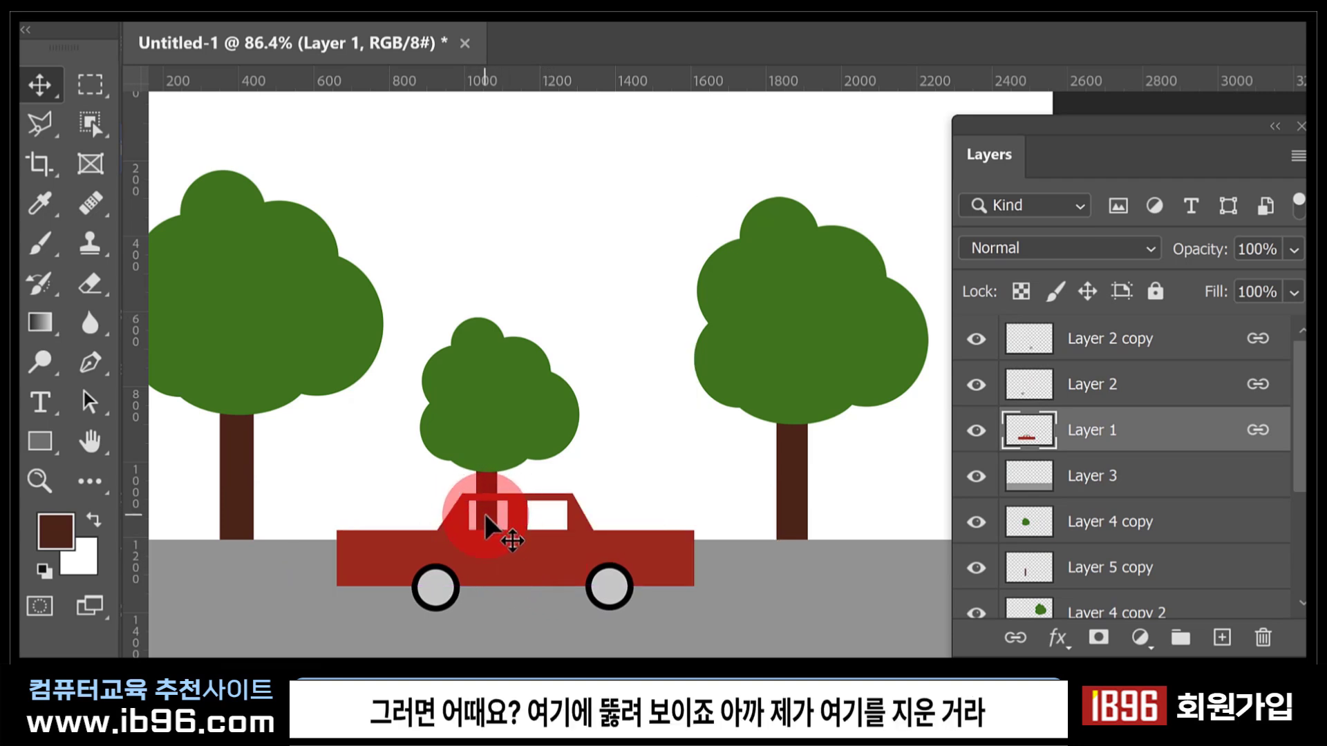
pyautogui.moveTo(533, 577); pyautogui.dragTo(539, 566)
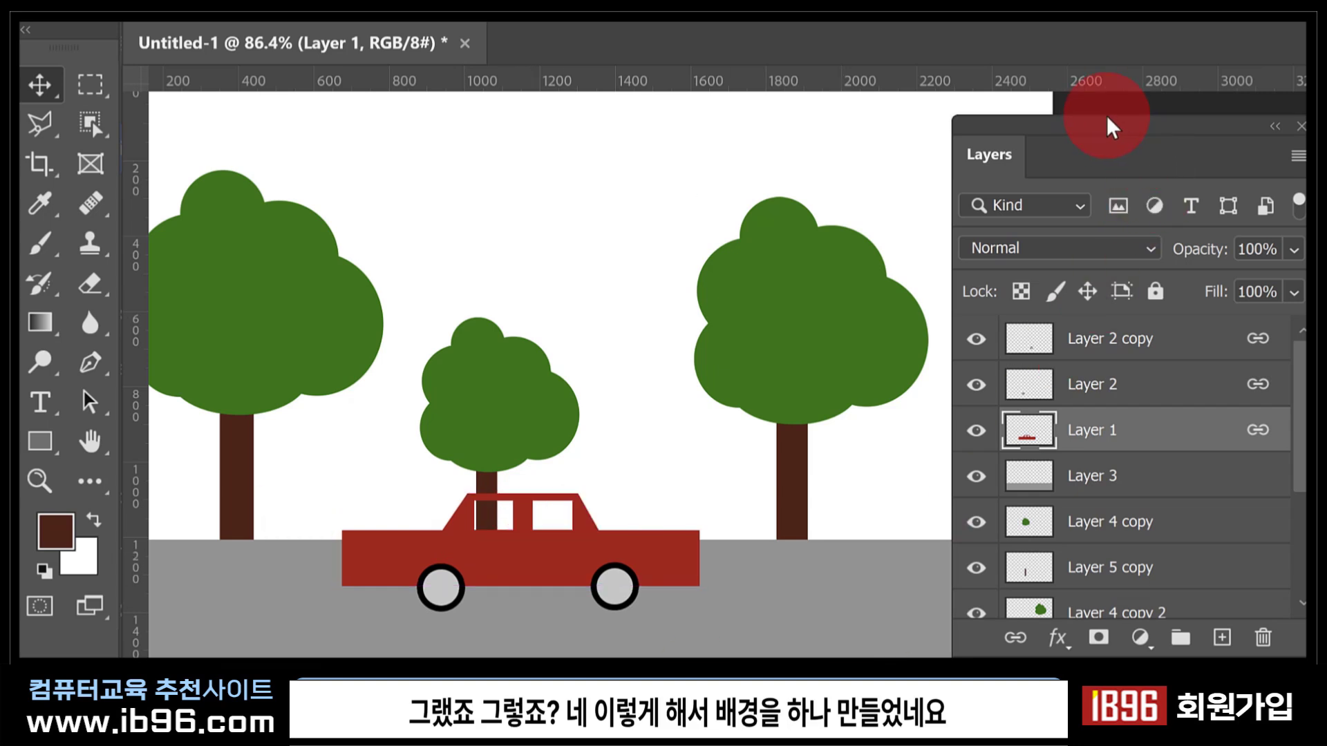
# Select a full-width rectangle about 450 px tall along the canvas's upper edge and add a new layer for the sky.
pyautogui.moveTo(1109, 128); pyautogui.dragTo(1156, 140)
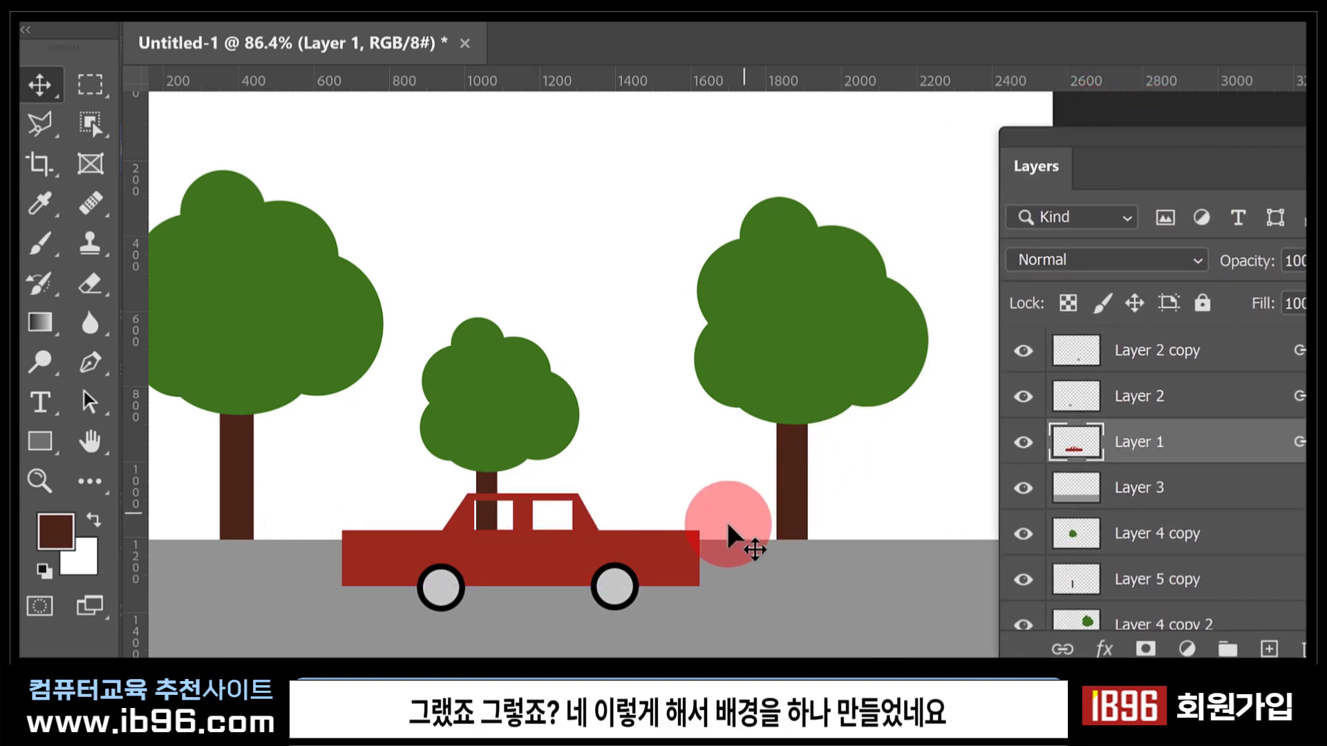
pyautogui.moveTo(522, 236); pyautogui.dragTo(631, 295)
pyautogui.click(84, 87)
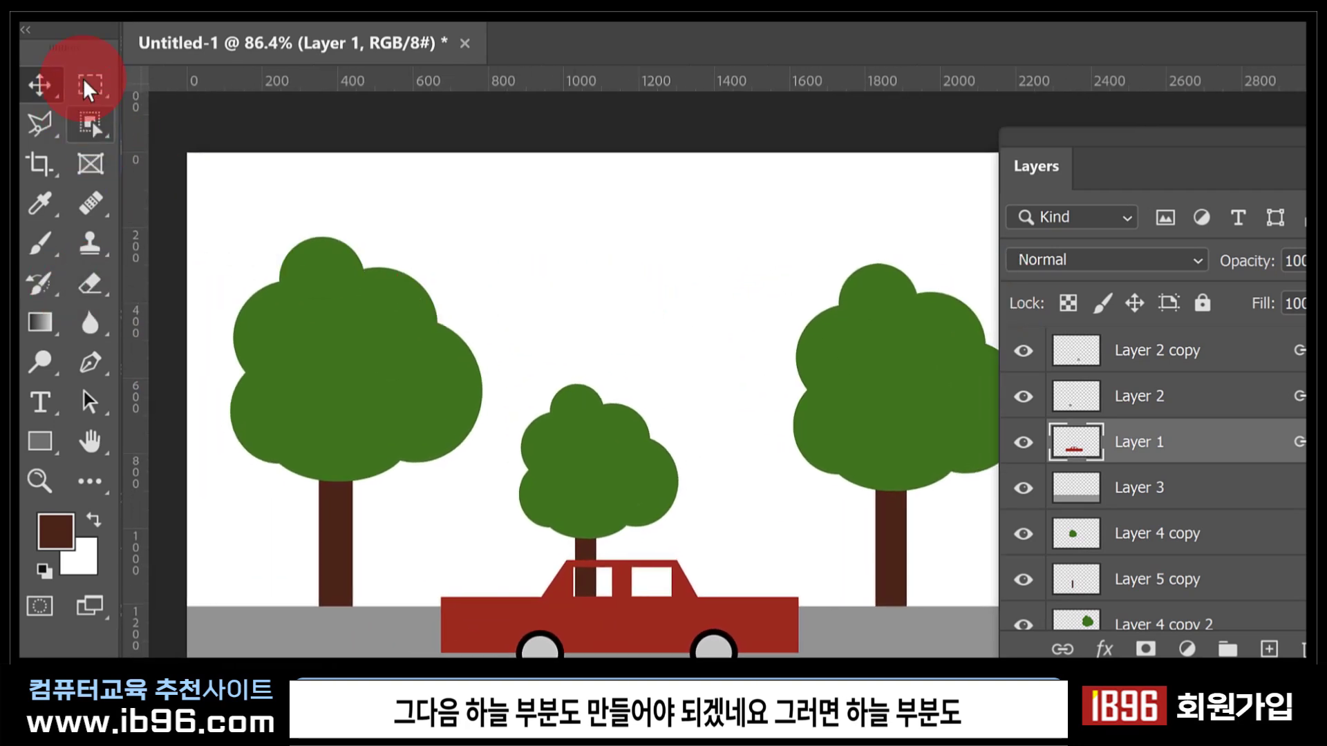
pyautogui.moveTo(157, 119); pyautogui.dragTo(1192, 325)
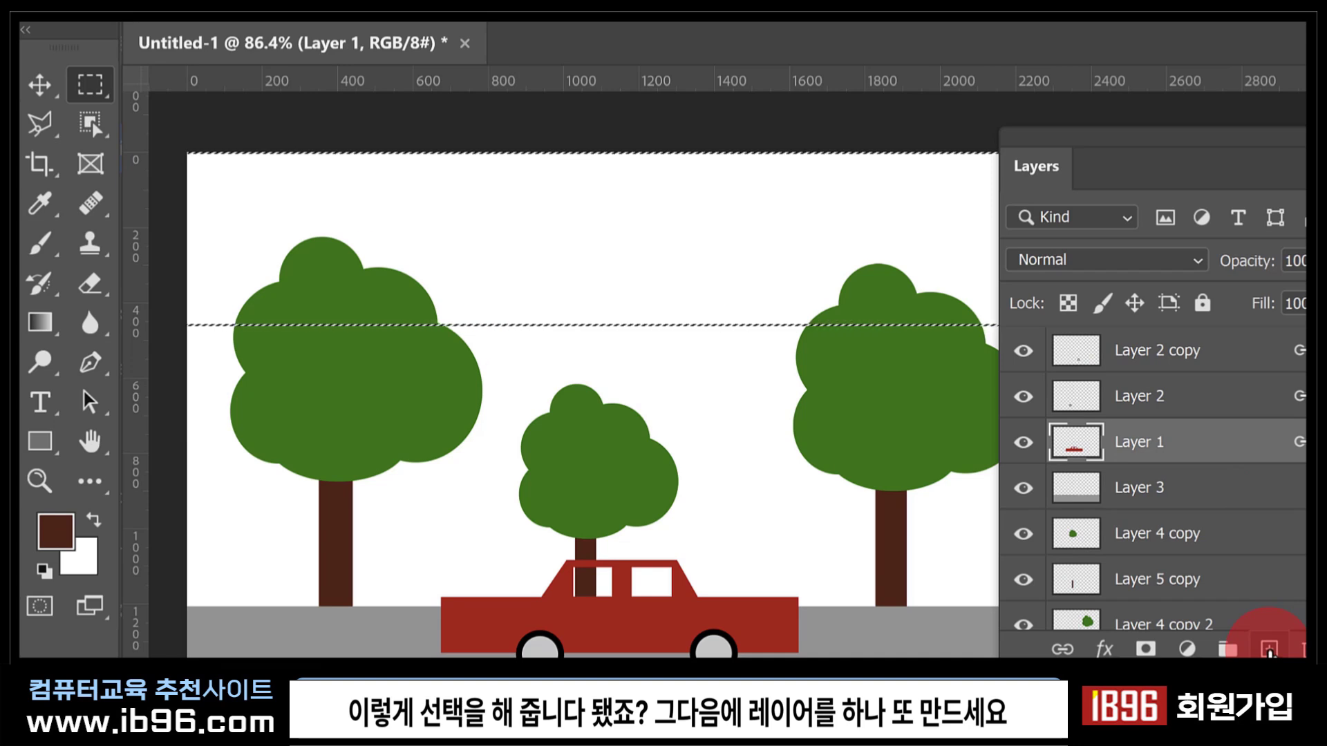
pyautogui.click(1270, 650)
# Set the foreground color to light sky blue, fill the sky selection with it on Layer 6, and deselect.
pyautogui.click(70, 526)
pyautogui.moveTo(796, 437); pyautogui.dragTo(796, 384)
pyautogui.click(684, 203)
pyautogui.click(1045, 184)
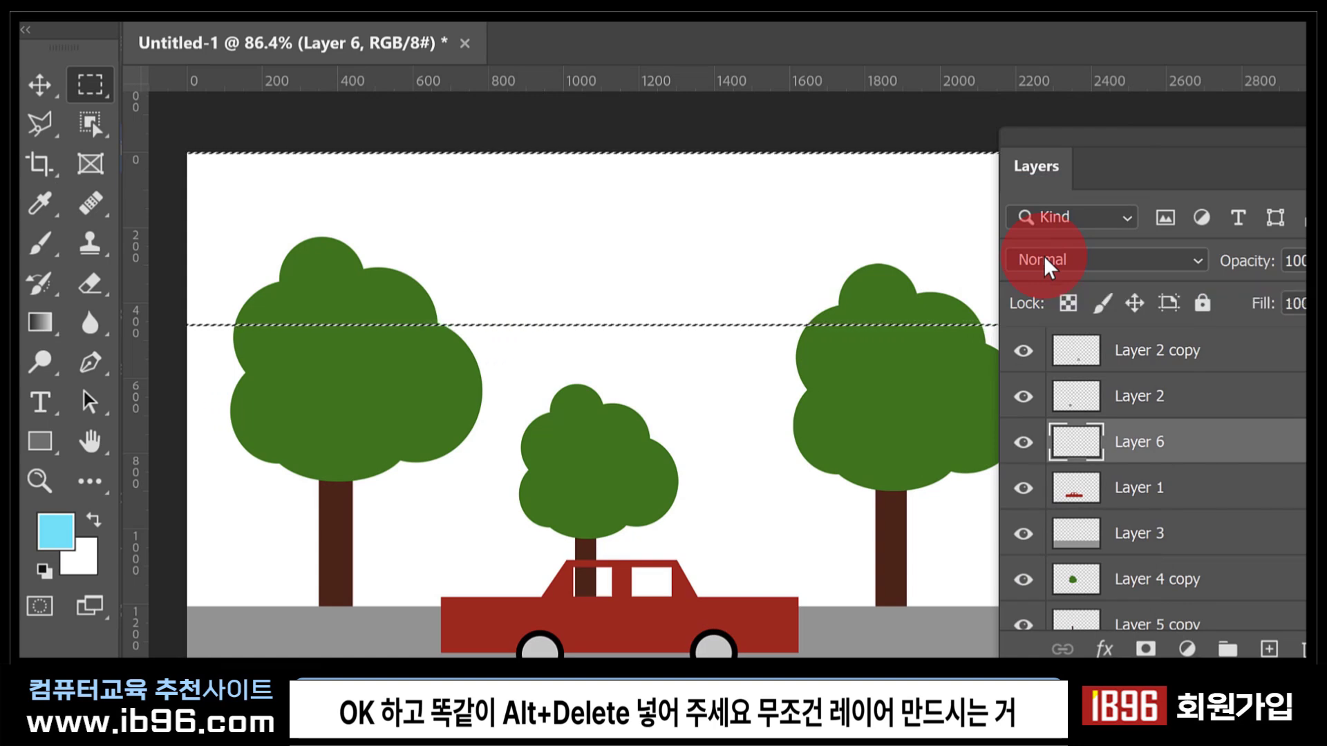
pyautogui.hotkey('alt', 'Delete')
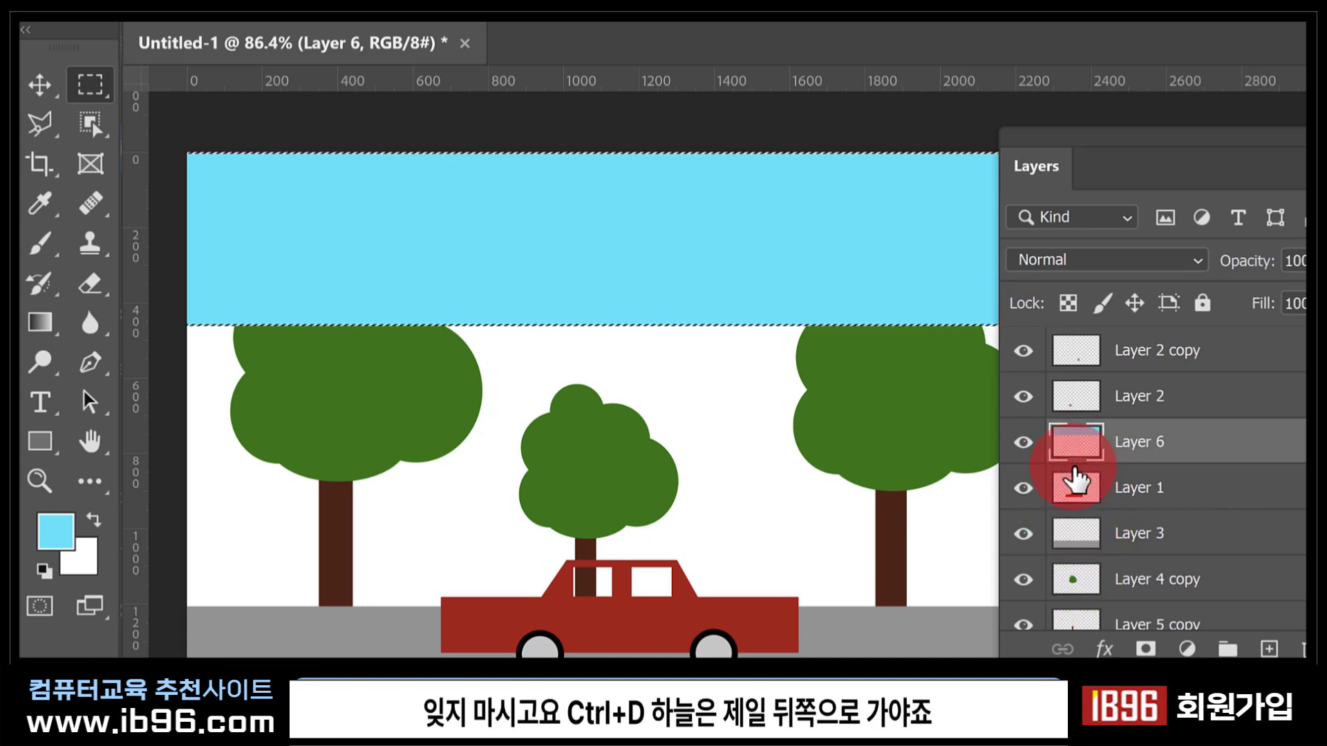
pyautogui.hotkey('ctrl', 'd')
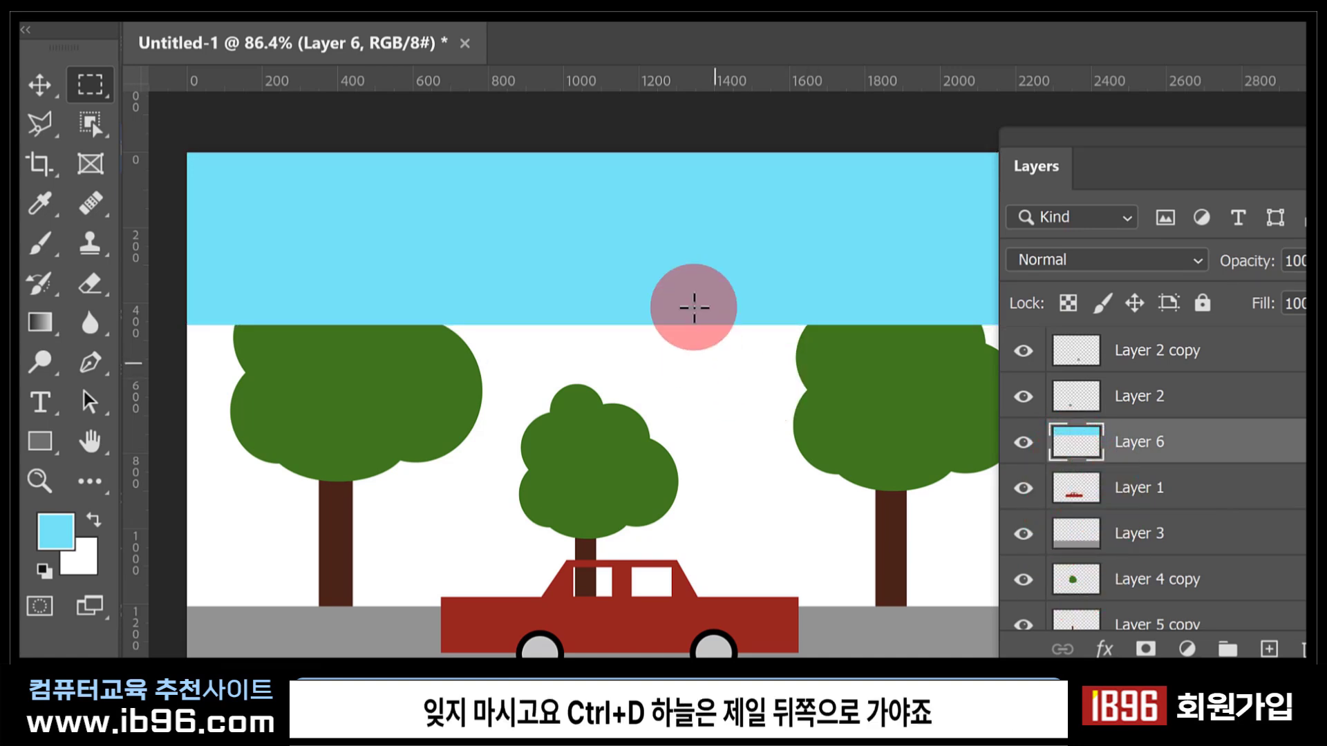
# Move the sky's Layer 6 below all the tree layers, directly above the Background.
pyautogui.moveTo(1073, 448); pyautogui.dragTo(1070, 460)
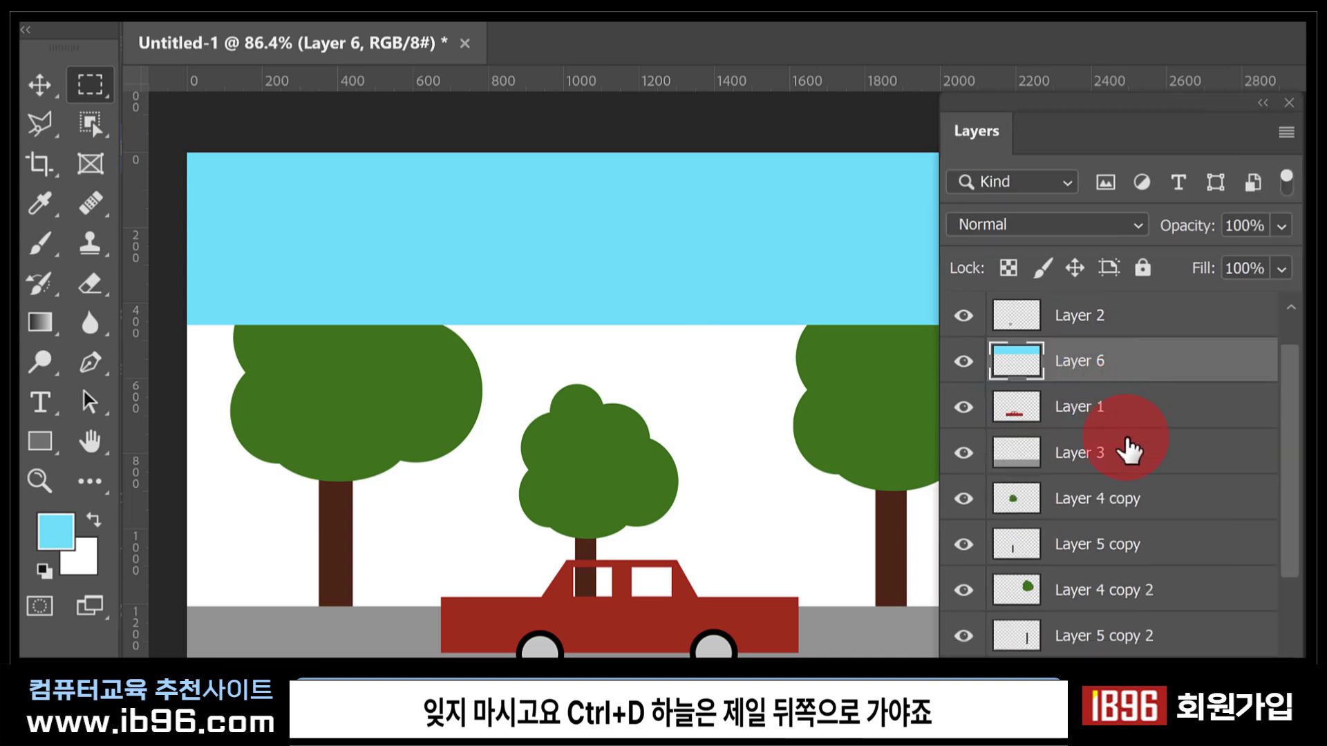
pyautogui.scroll(-1, 1052, 442)
pyautogui.click(1006, 319)
pyautogui.moveTo(1006, 319); pyautogui.dragTo(1078, 642)
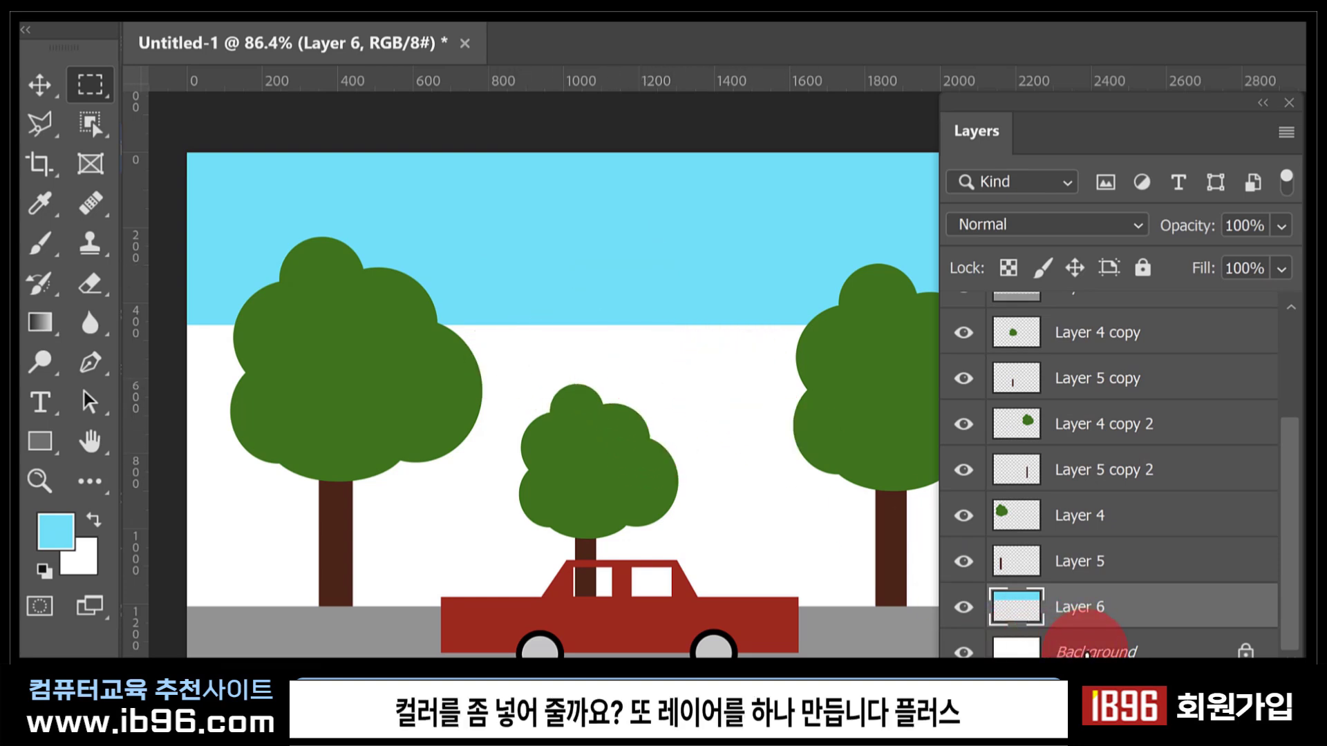
# Add a new layer directly above the Background and fill it entirely with light green as the ground.
pyautogui.click(1086, 653)
pyautogui.click(1127, 684)
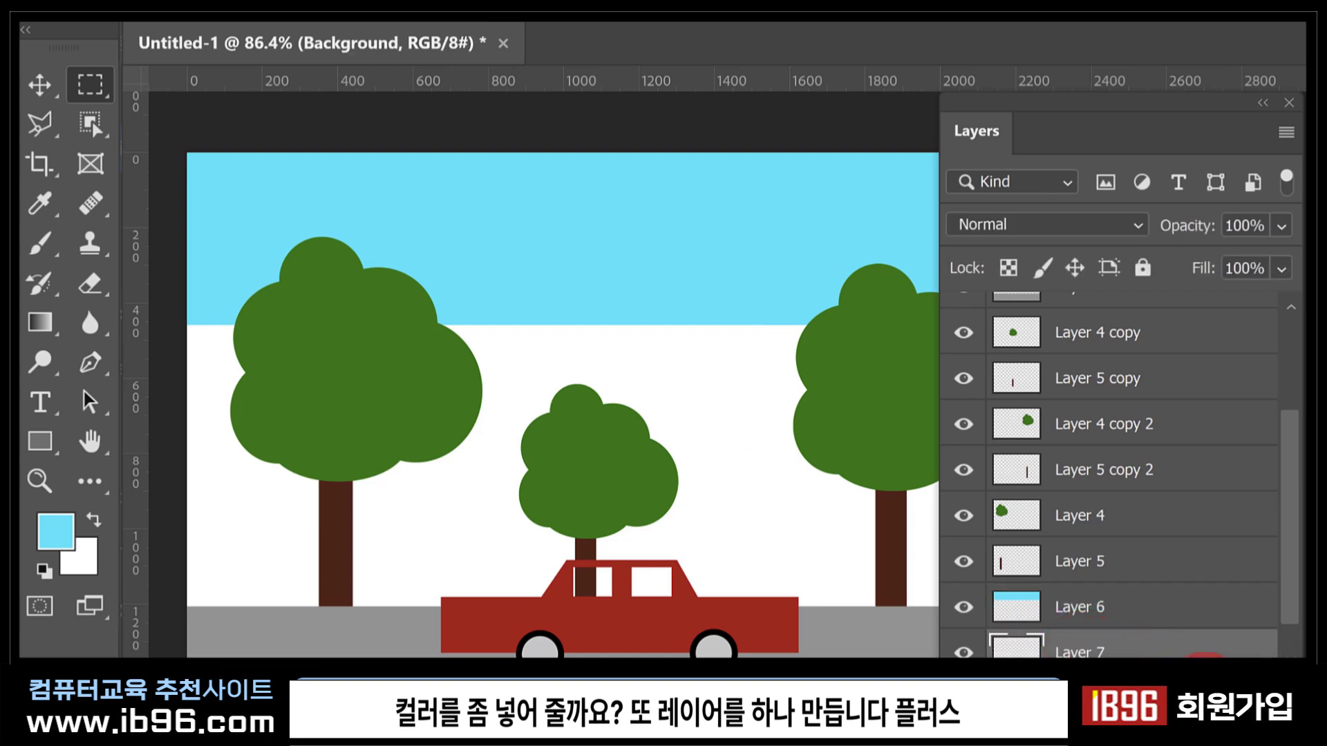
pyautogui.scroll(-1, 1052, 647)
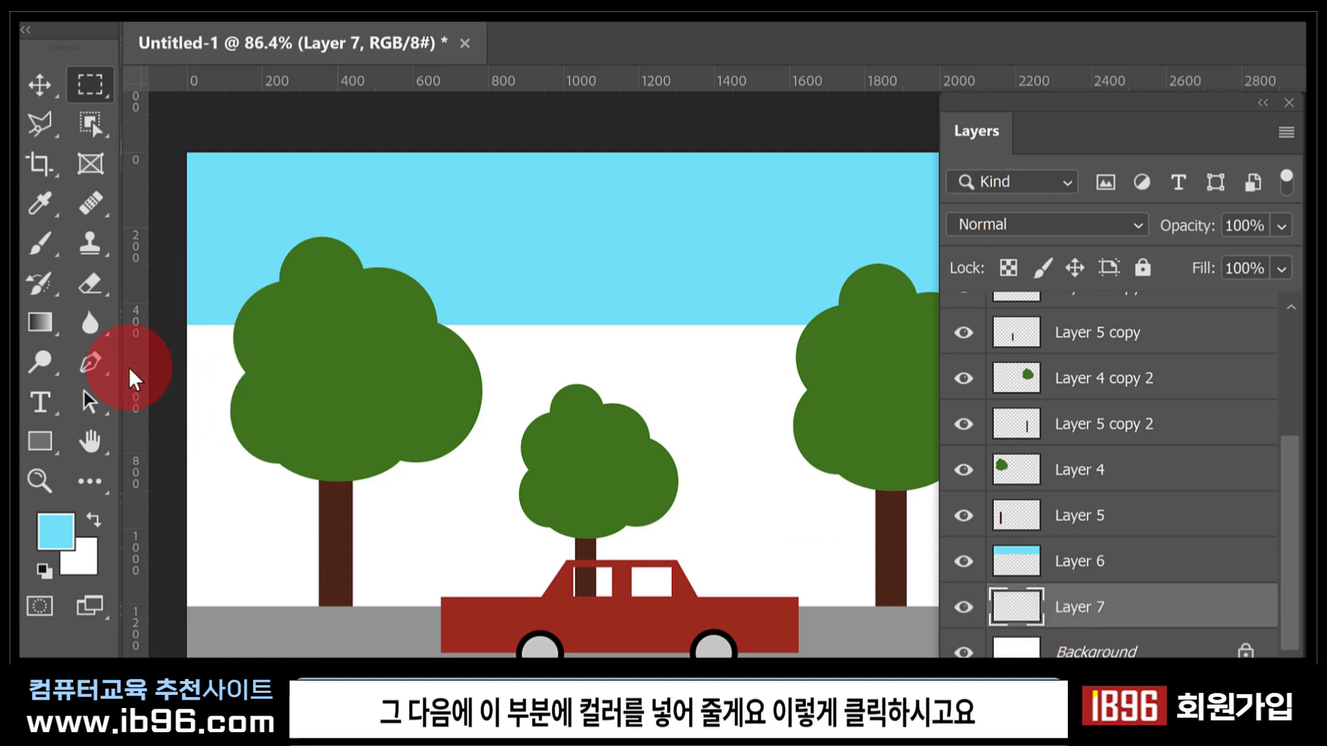
pyautogui.click(55, 531)
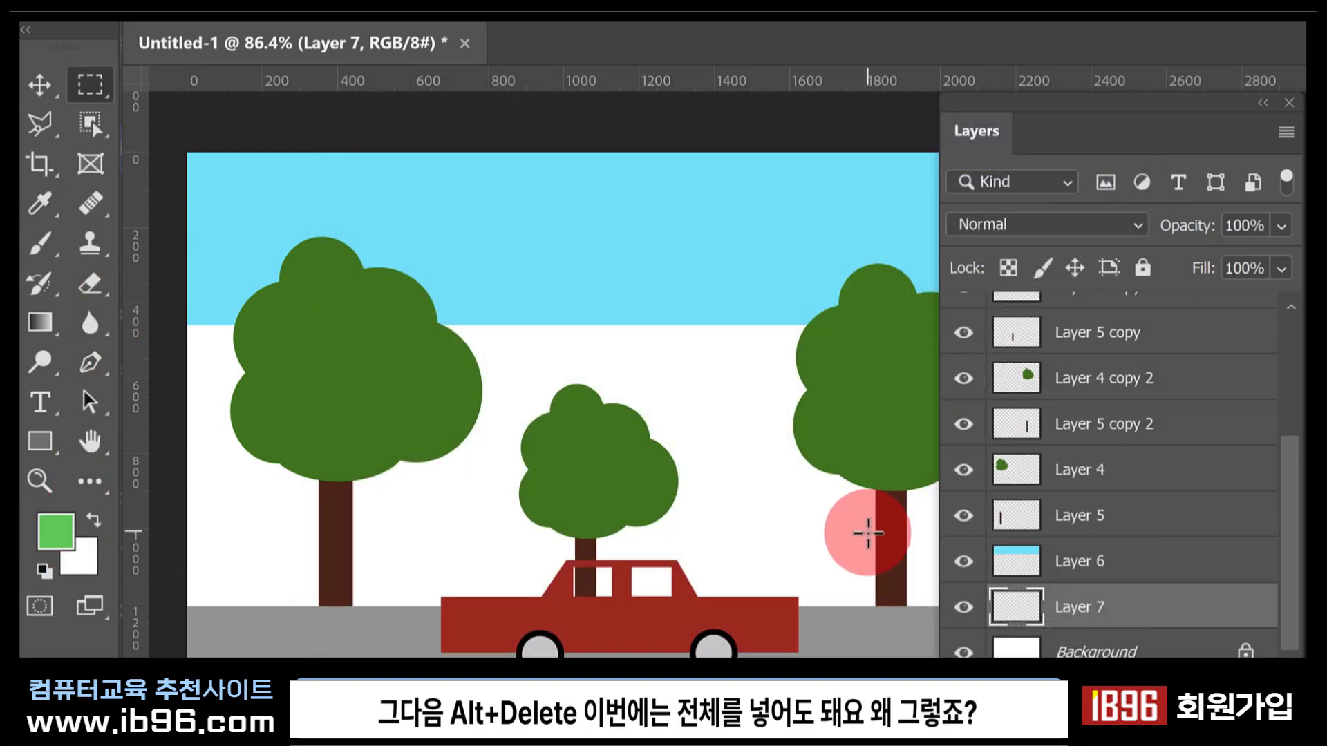
pyautogui.hotkey('alt', 'Delete')
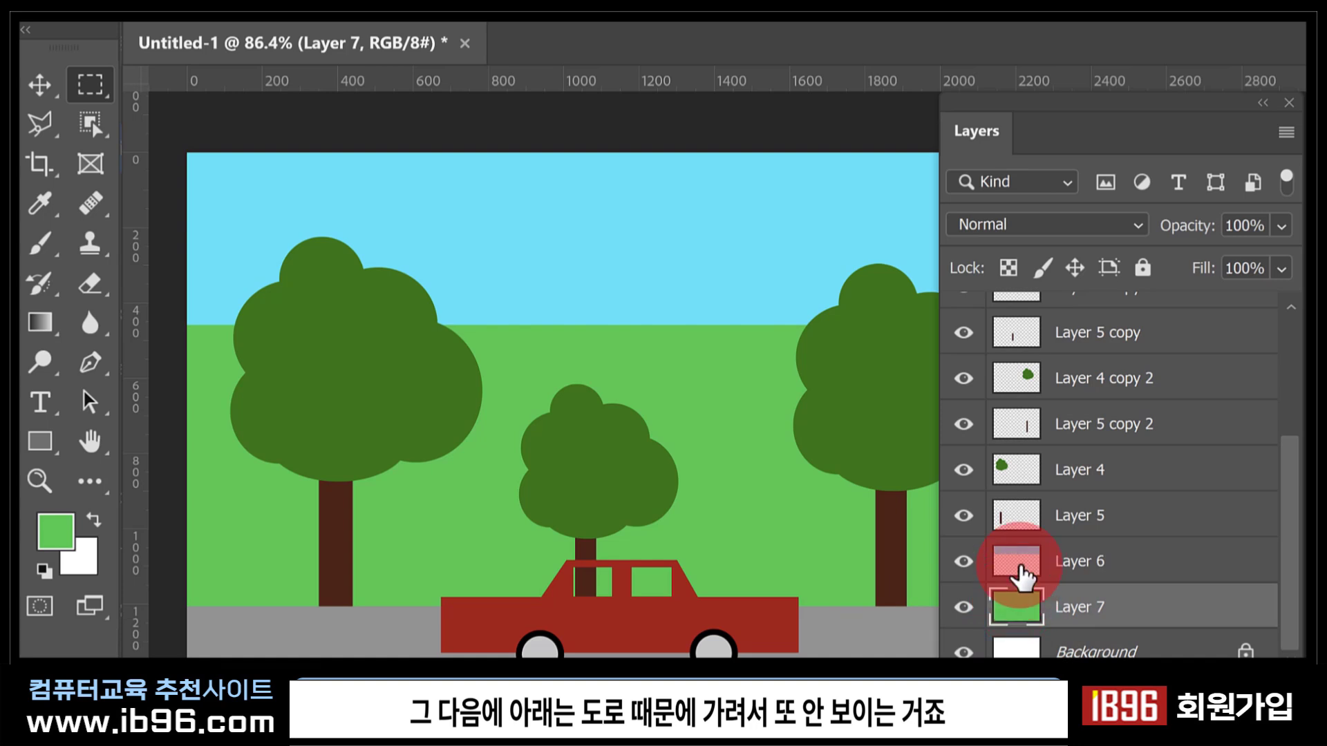
pyautogui.scroll(2, 1025, 572)
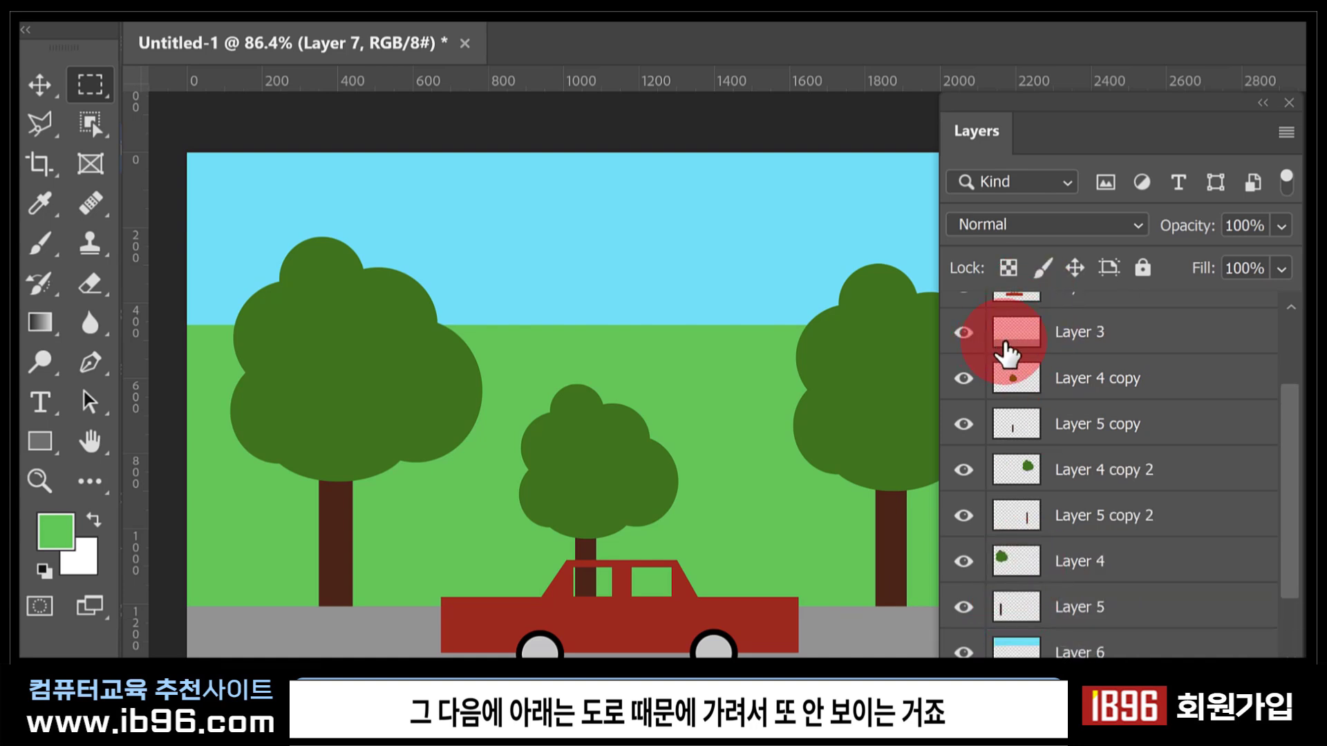
pyautogui.scroll(-2, 956, 603)
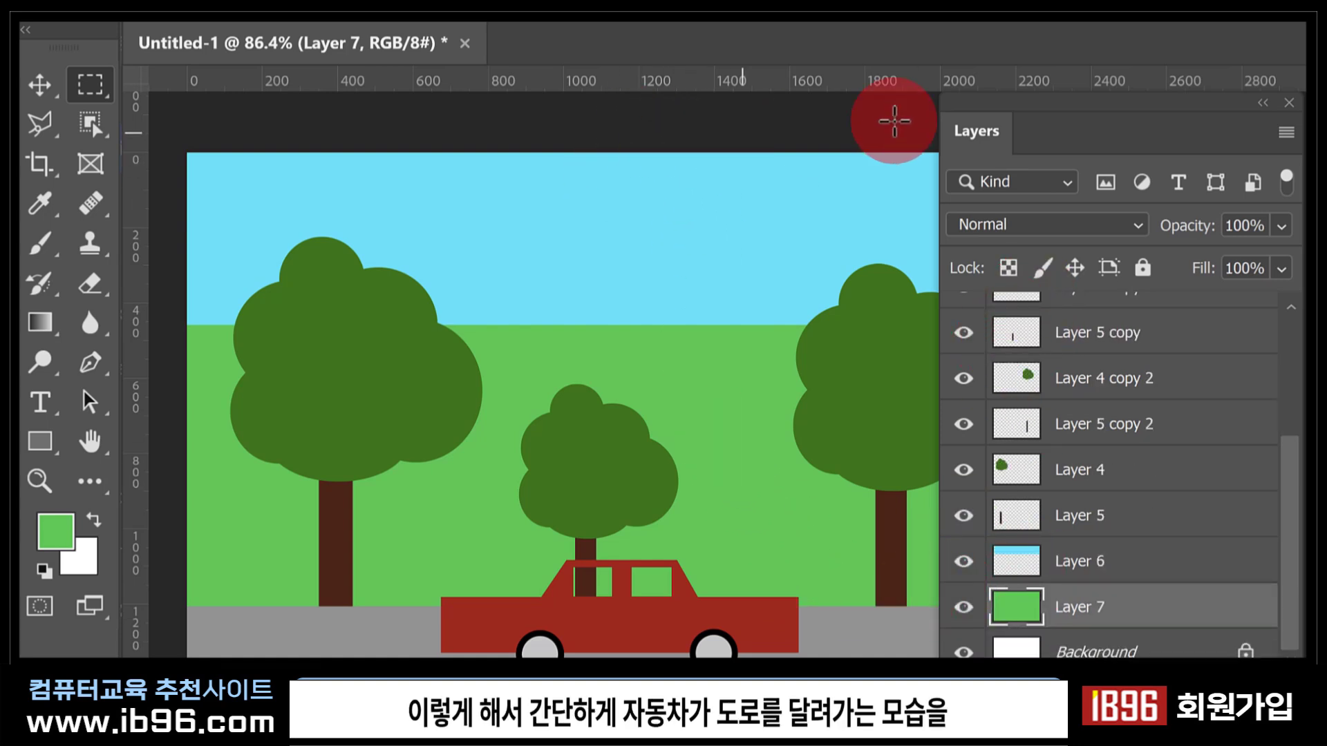
pyautogui.moveTo(1000, 122); pyautogui.dragTo(1129, 109)
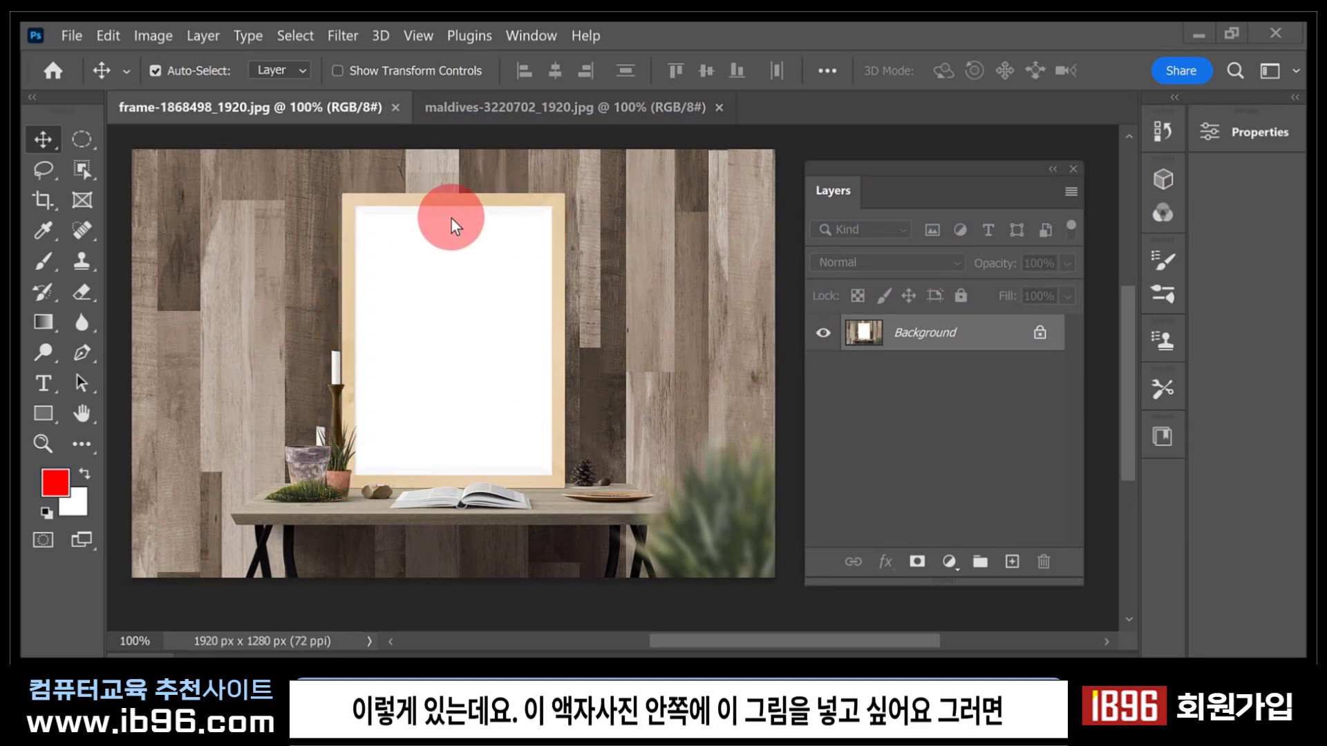
# Copy the entire maldives-3220702_1920.jpg photo and paste it as a new layer into frame-1868498_1920.jpg.
pyautogui.click(618, 110)
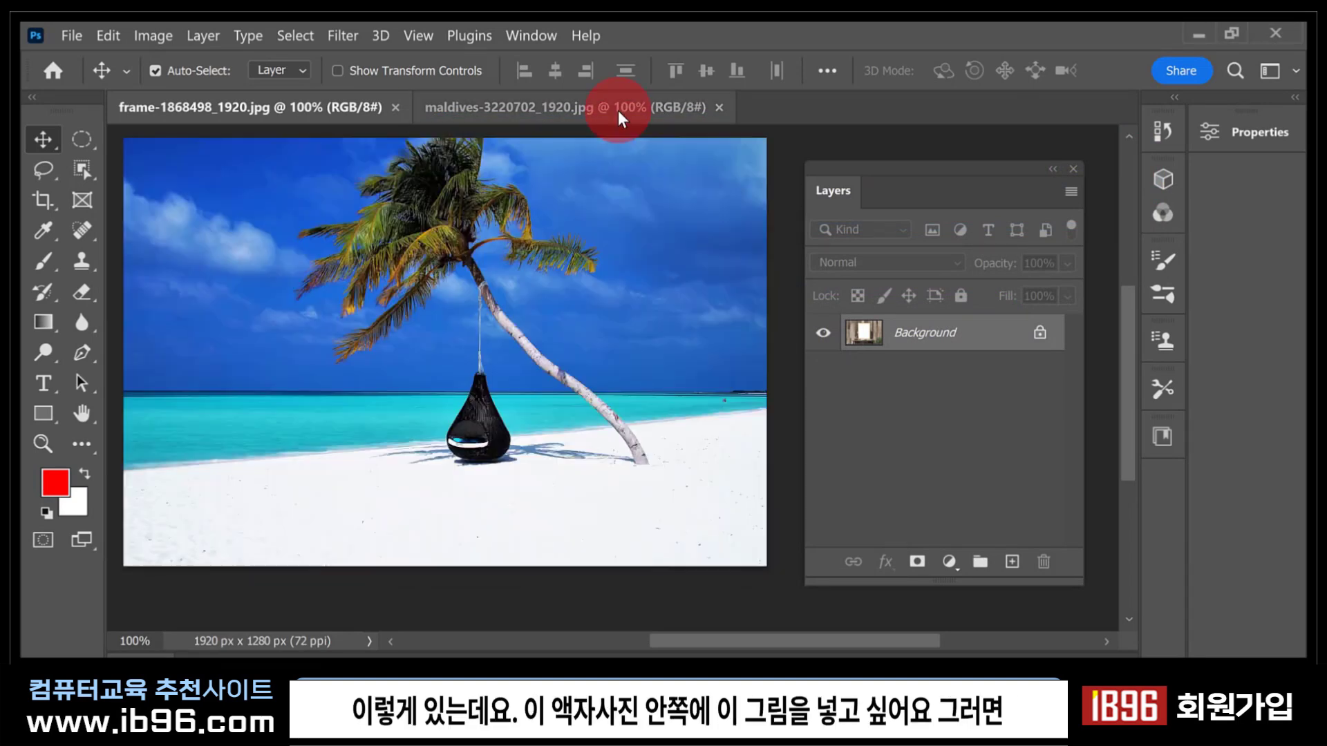
pyautogui.click(360, 102)
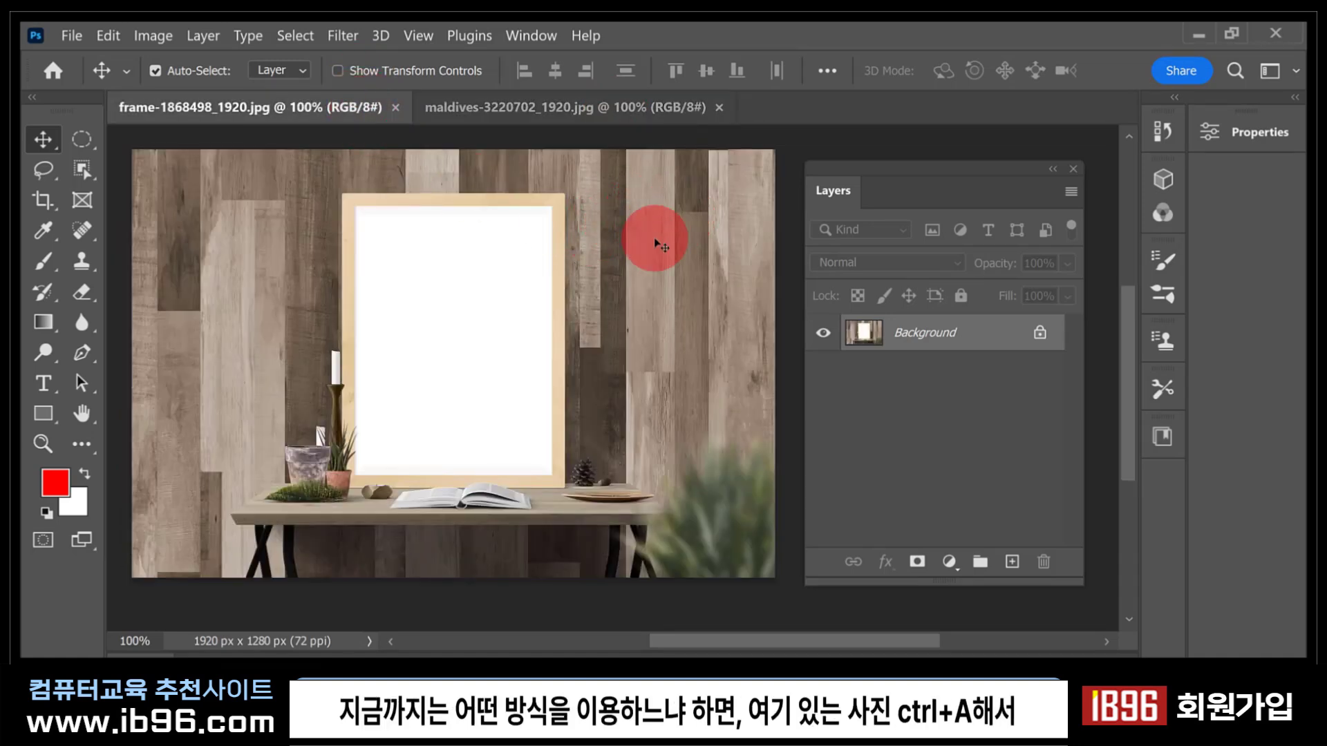
pyautogui.click(550, 109)
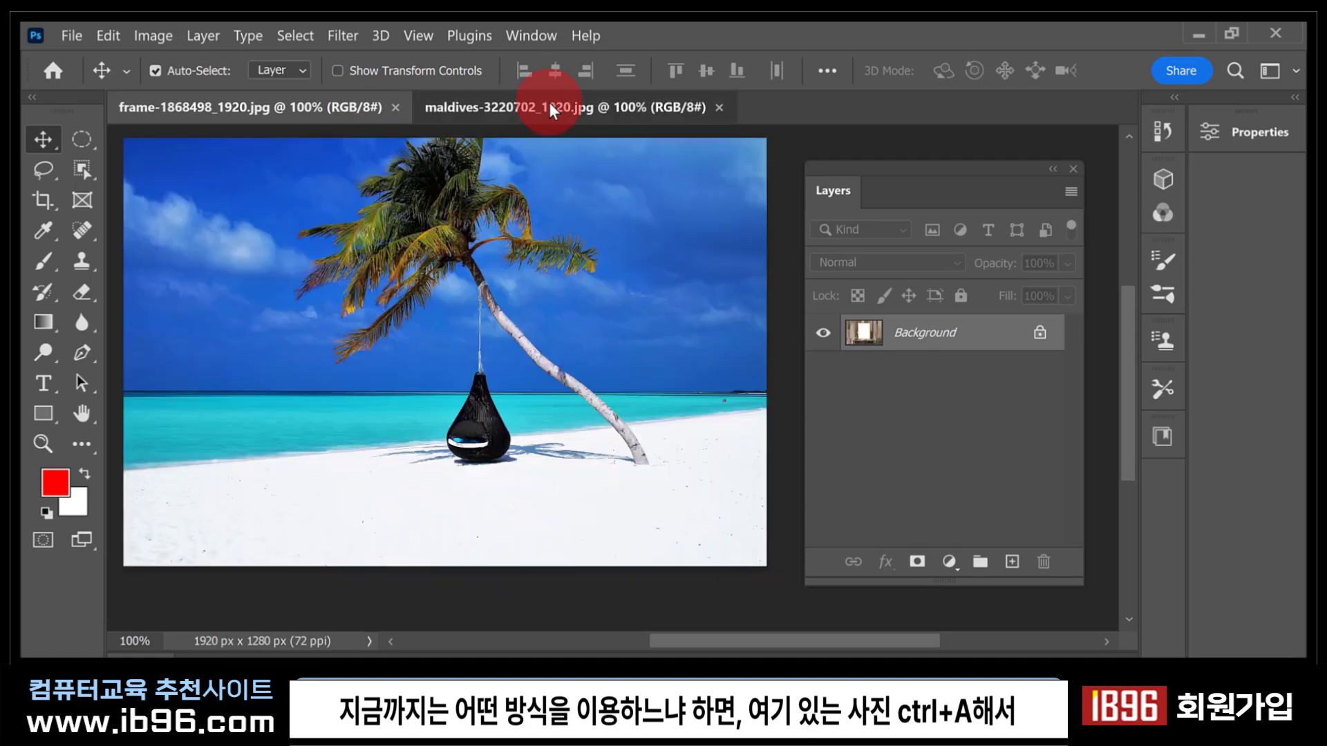
pyautogui.hotkey('ctrl', 'a')
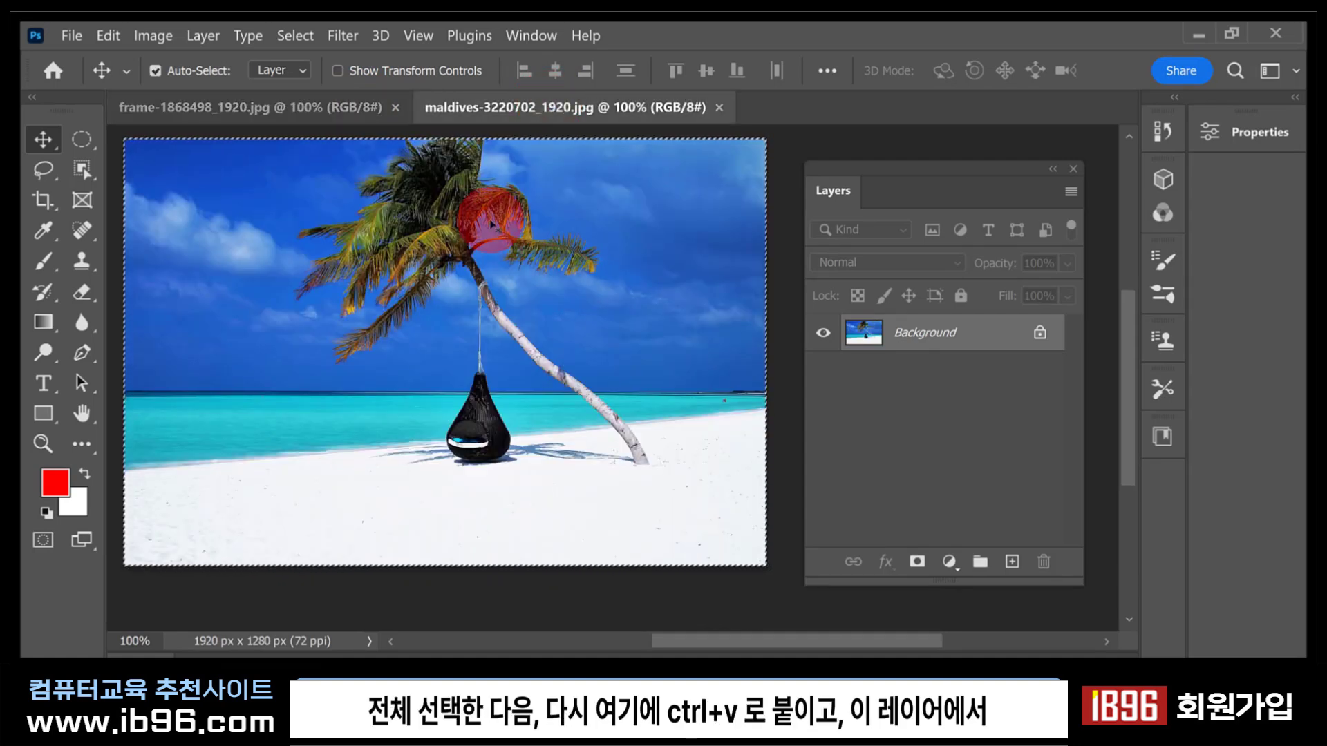
pyautogui.click(364, 107)
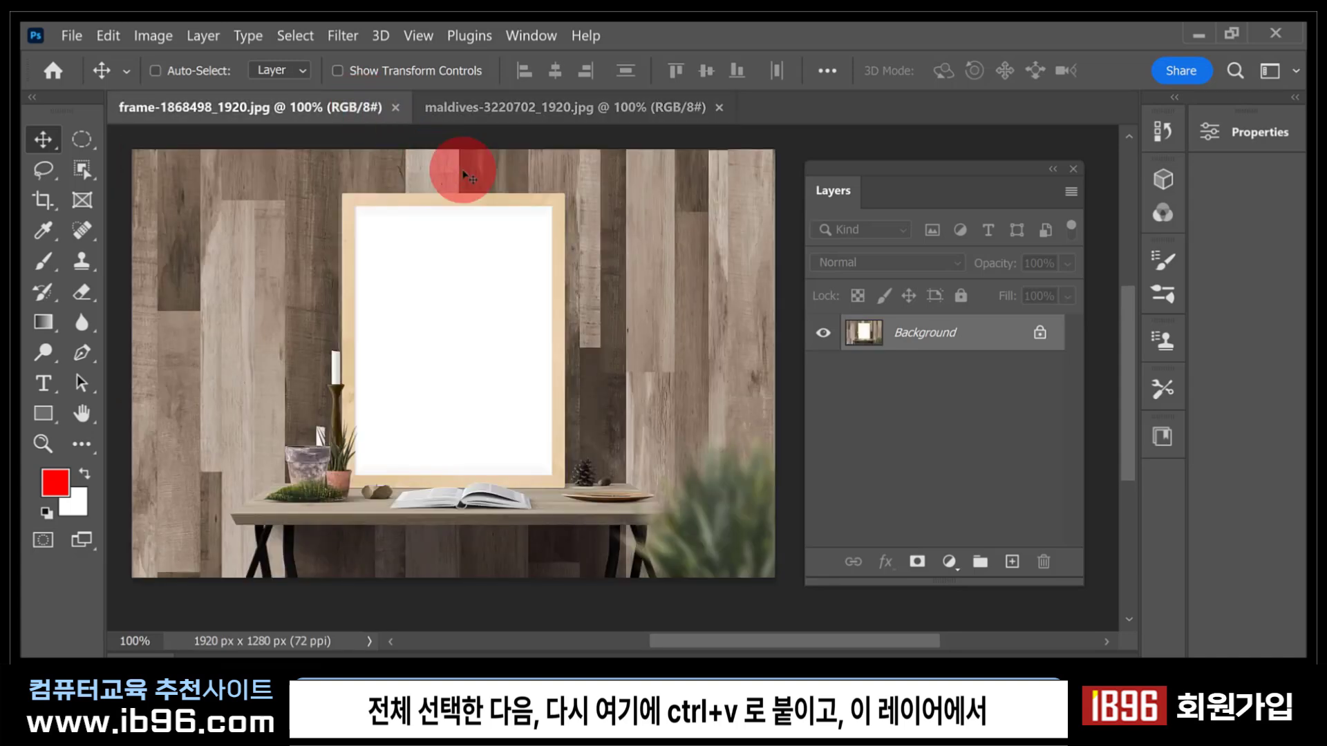
pyautogui.hotkey('ctrl', 'v')
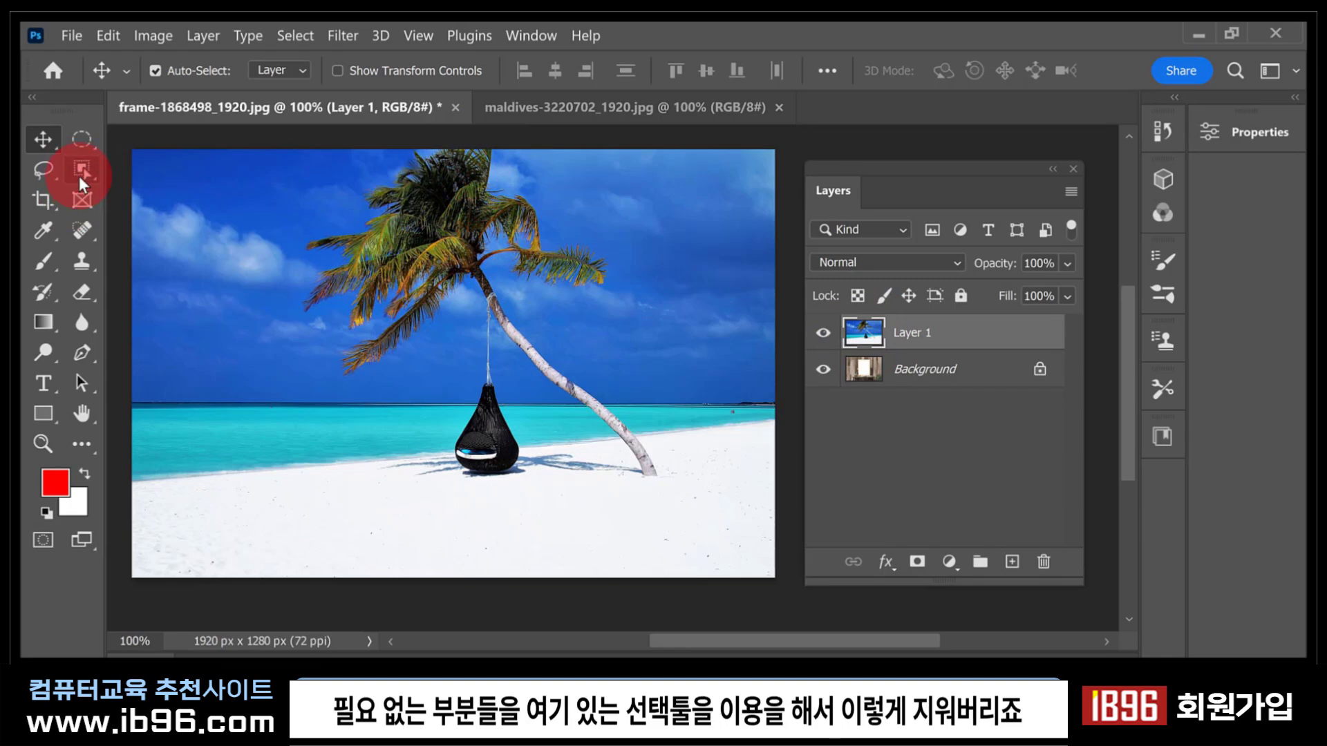
# Erase the unneeded outer parts of the pasted beach photo with rectangular marquee selections, leaving a piece sized for the picture frame.
pyautogui.rightClick(81, 141)
pyautogui.click(114, 143)
pyautogui.moveTo(133, 150); pyautogui.dragTo(830, 222)
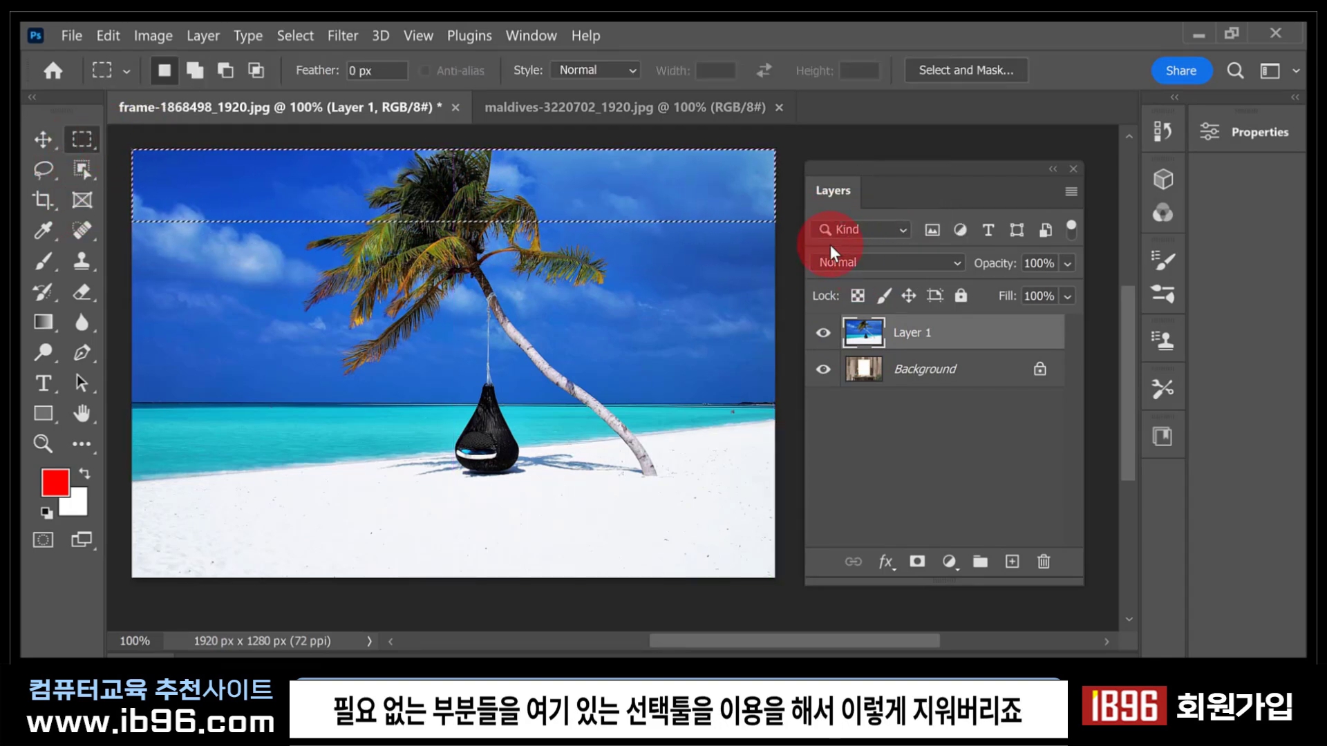
pyautogui.press('Delete')
pyautogui.moveTo(543, 195); pyautogui.dragTo(830, 584)
pyautogui.press('Delete')
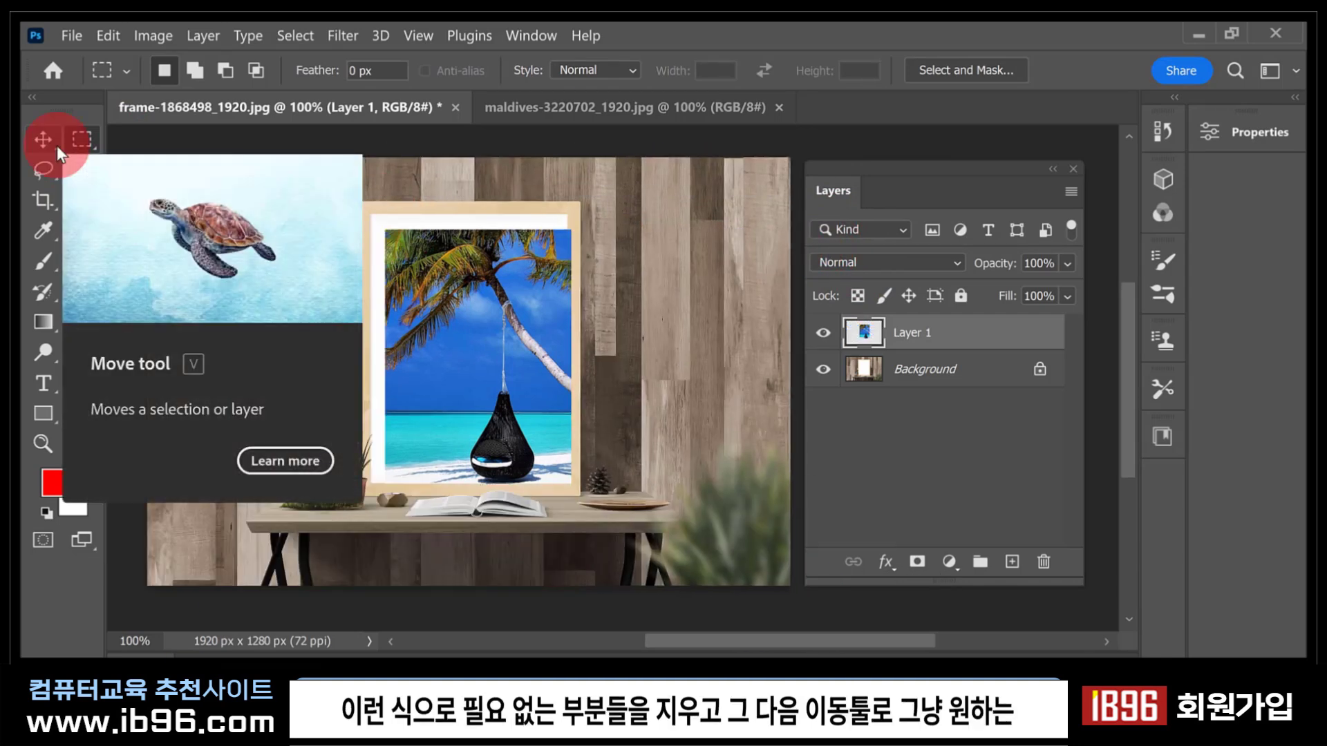
# Position the trimmed beach photo inside the picture frame's white area, and delete its layer again.
pyautogui.click(43, 139)
pyautogui.click(513, 338)
pyautogui.moveTo(513, 339); pyautogui.dragTo(504, 328)
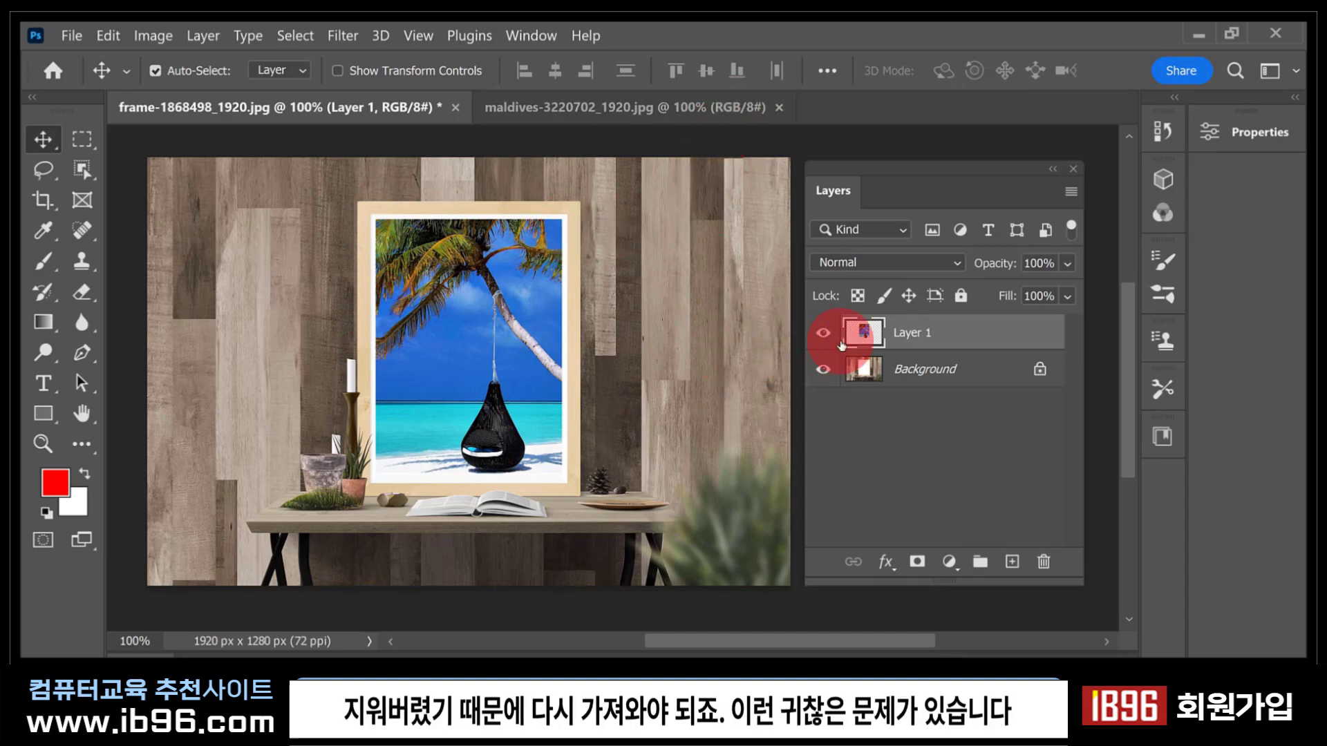
pyautogui.press('Delete')
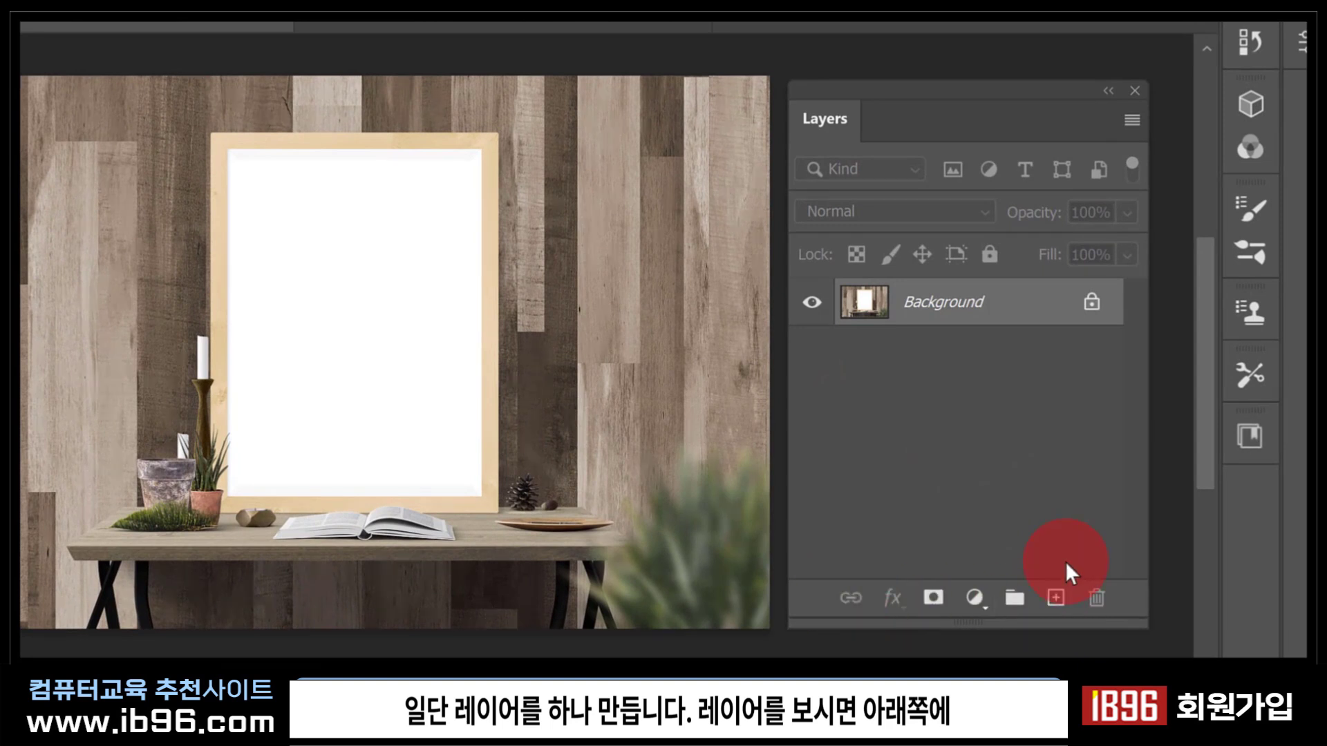
# Add an empty layer above the frame photo and toggle the visibility of both layers off and on to compare.
pyautogui.click(1057, 600)
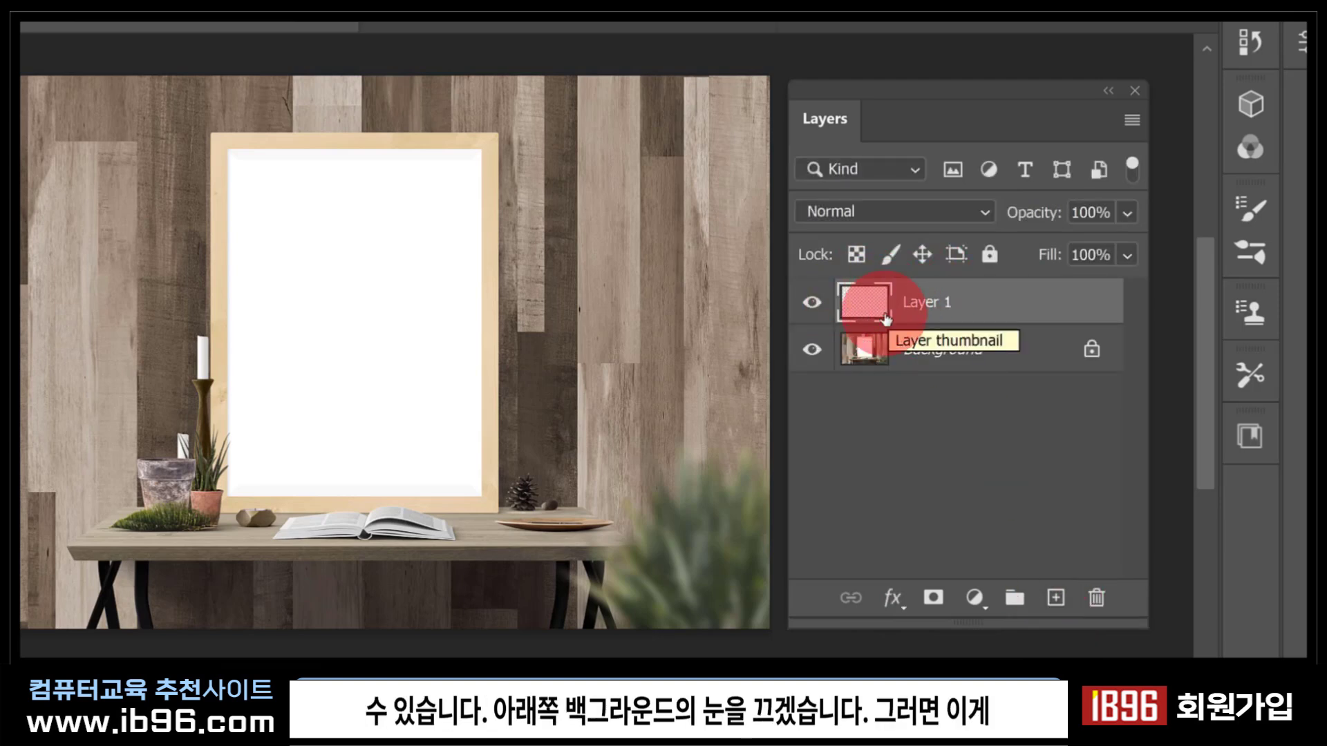
pyautogui.click(811, 352)
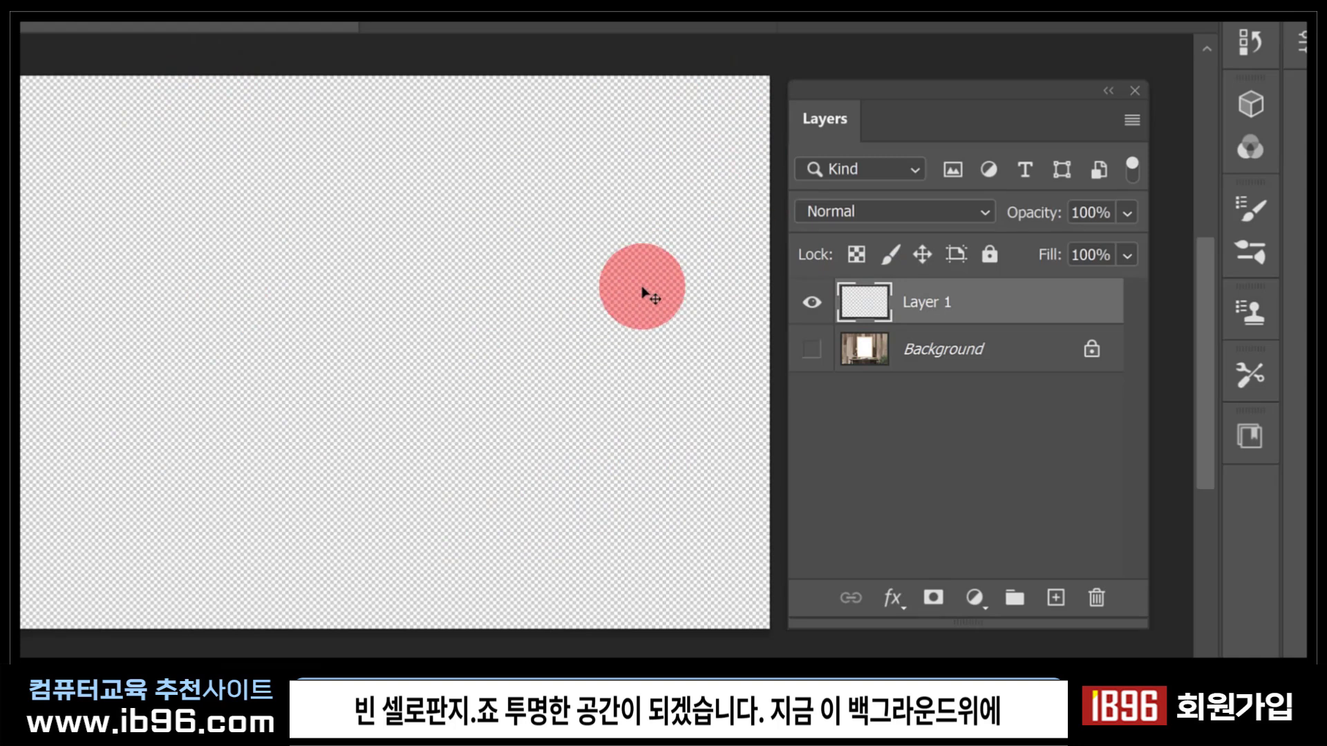
pyautogui.click(810, 350)
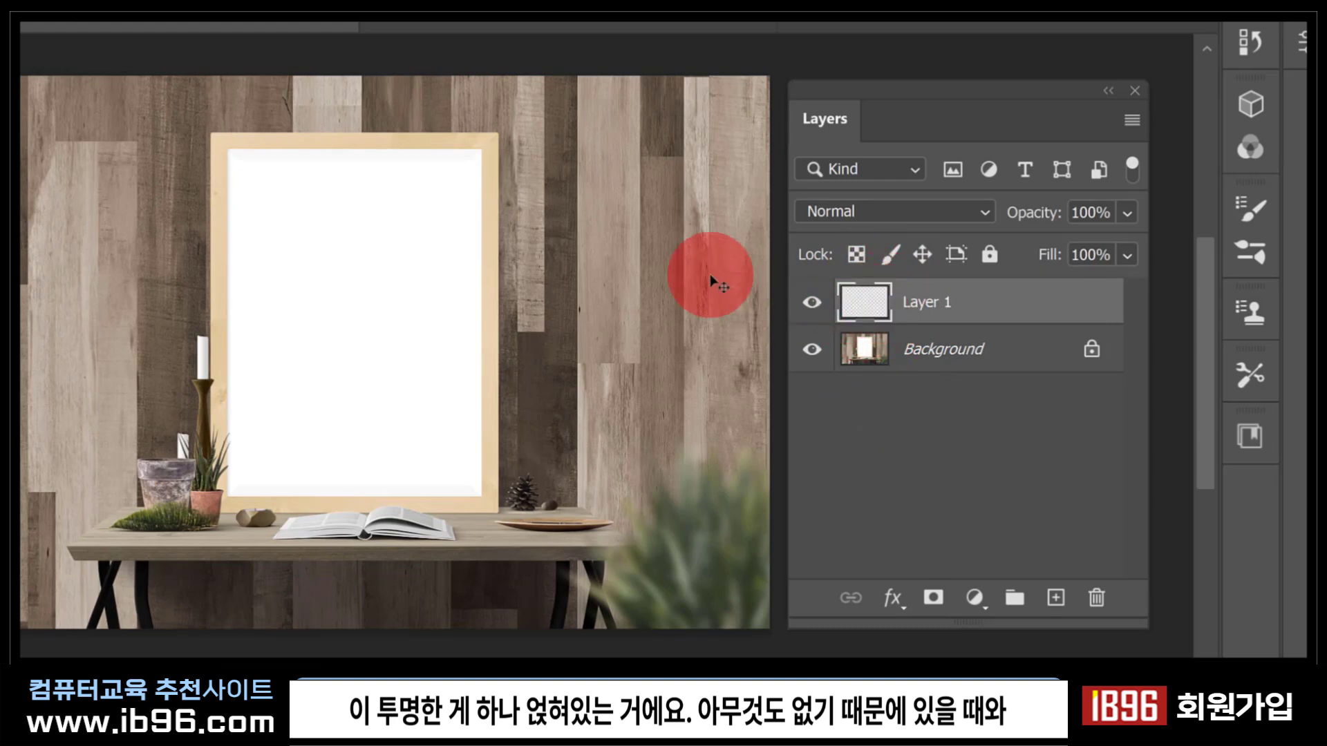
pyautogui.click(810, 304)
pyautogui.click(810, 304)
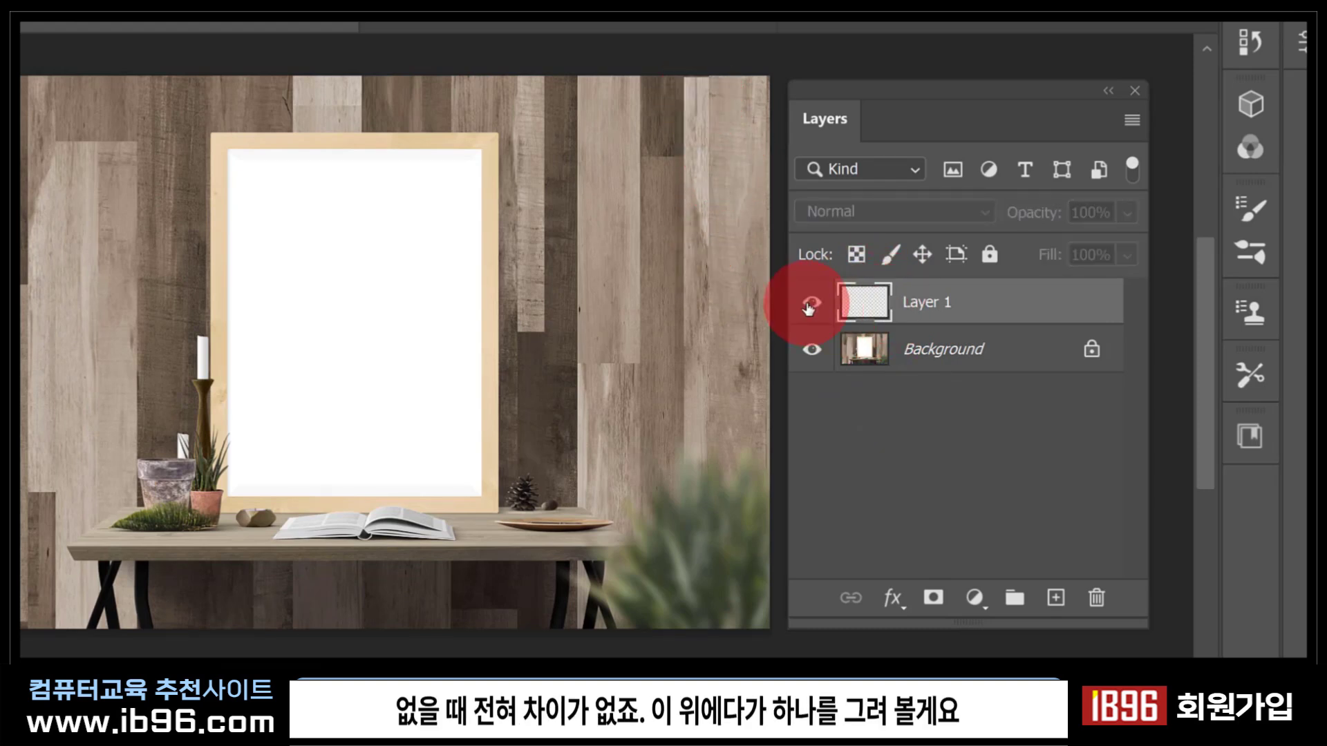
pyautogui.click(810, 304)
pyautogui.click(810, 304)
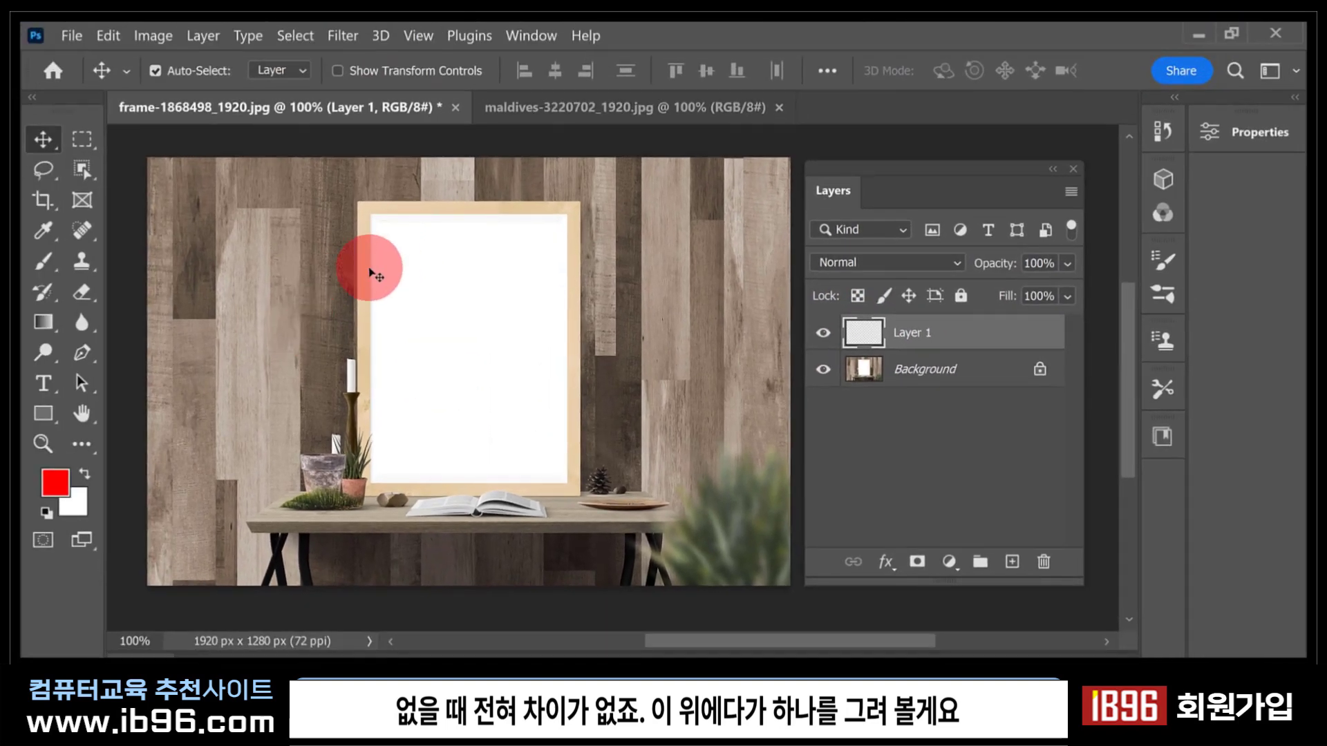
# Select a rectangular area just inside the frame's white area on Layer 1 and keep red (ff0000) as the foreground color.
pyautogui.click(83, 141)
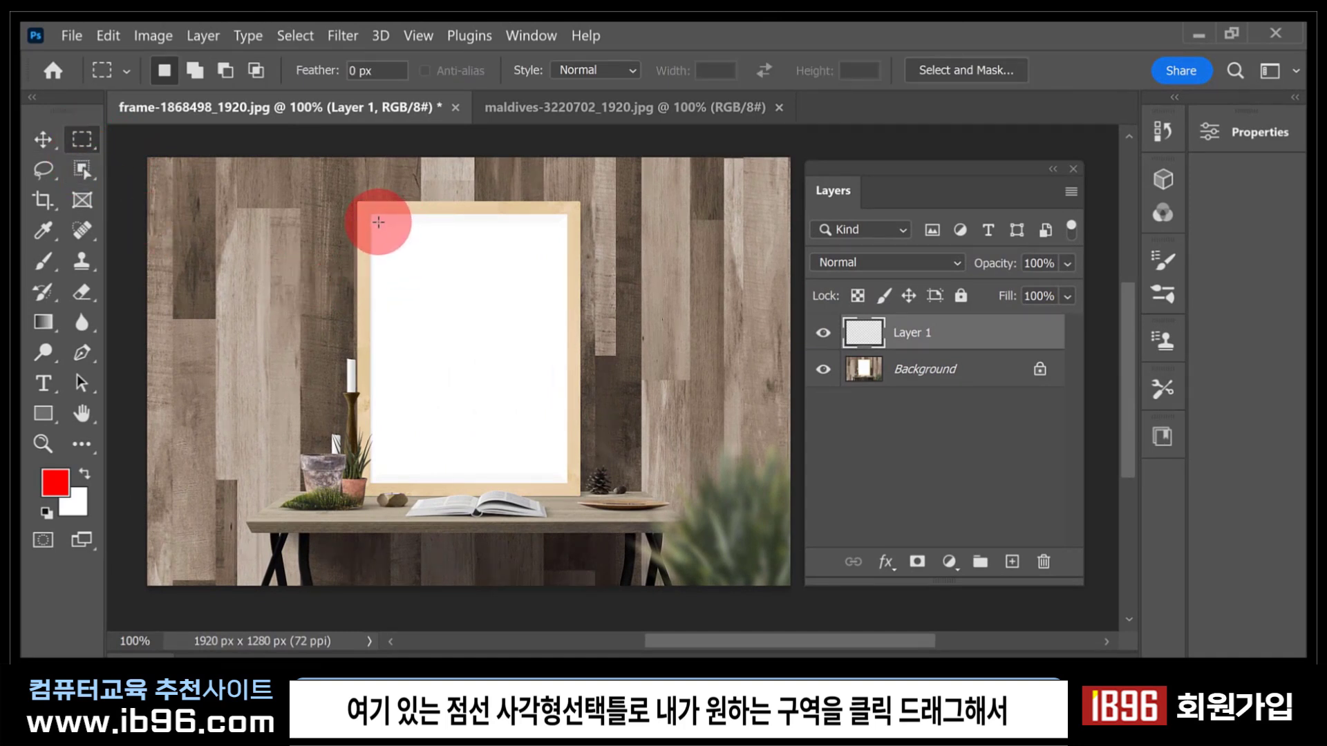
pyautogui.moveTo(380, 222); pyautogui.dragTo(560, 475)
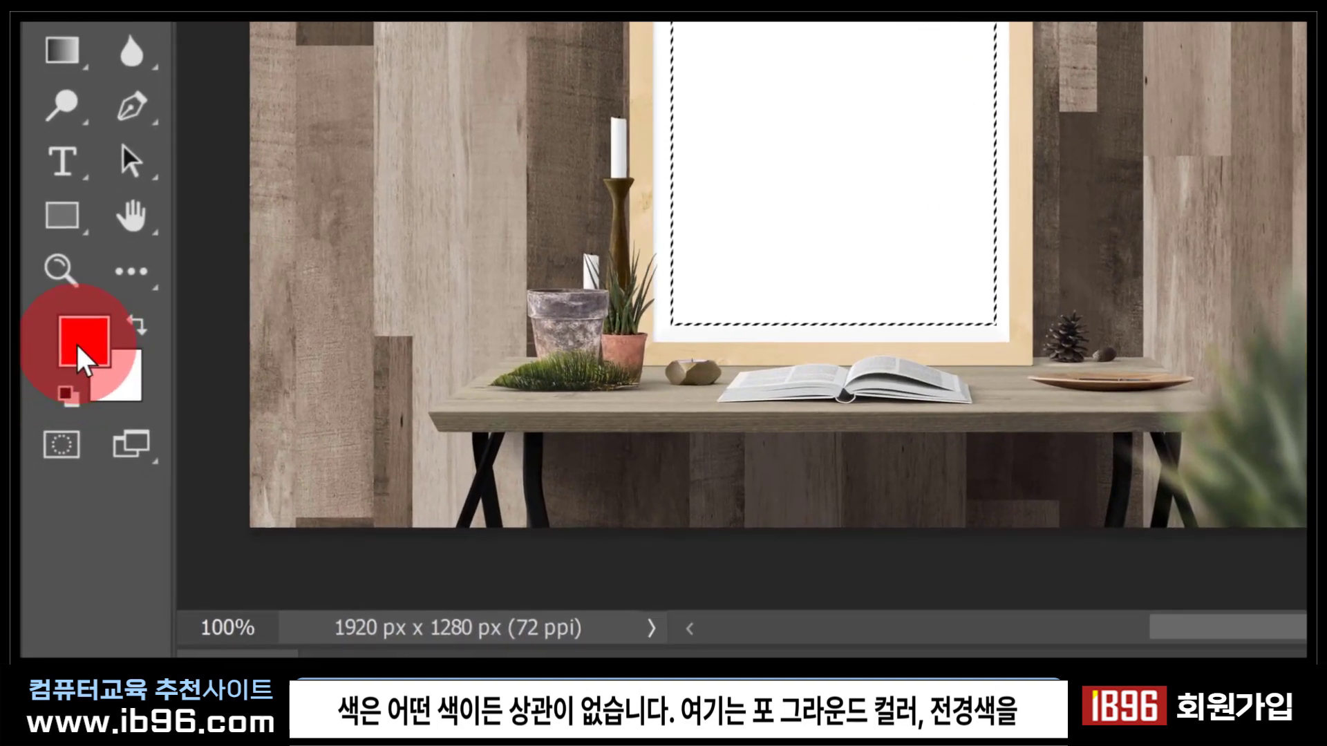
pyautogui.click(76, 343)
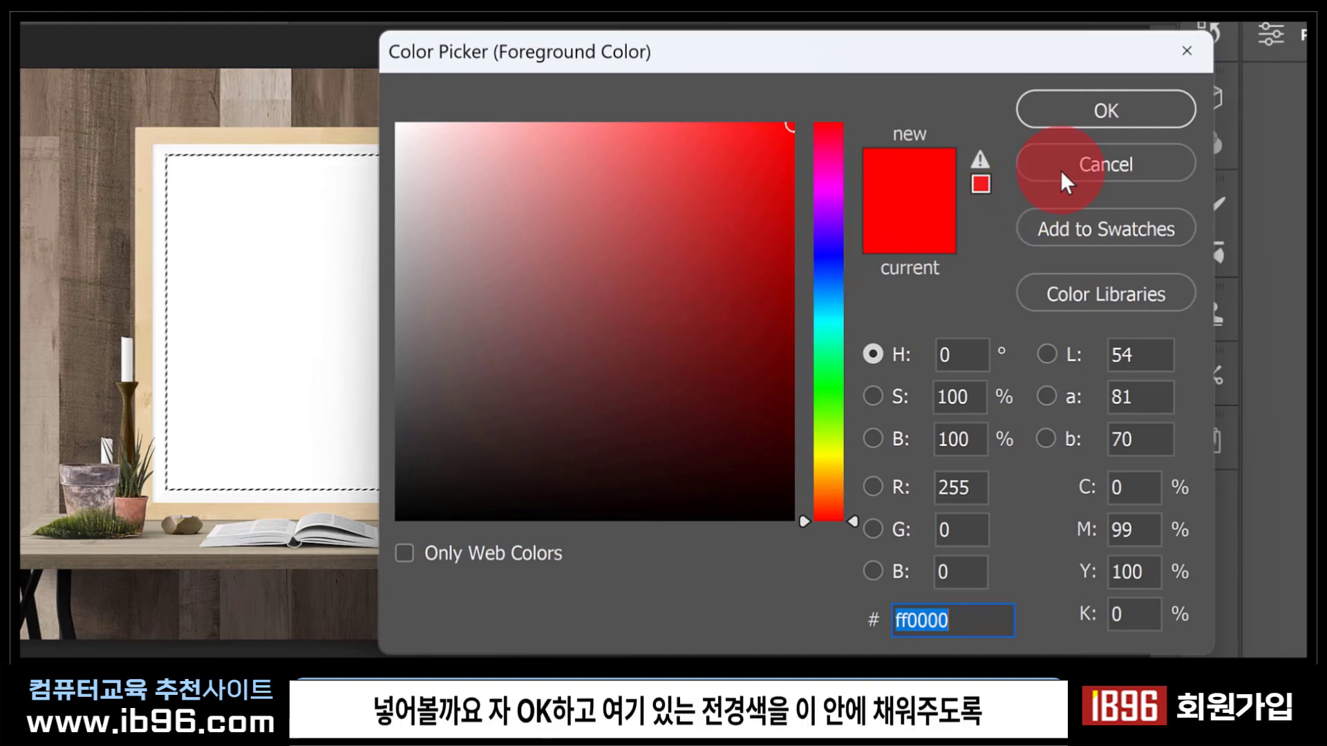
pyautogui.click(1070, 110)
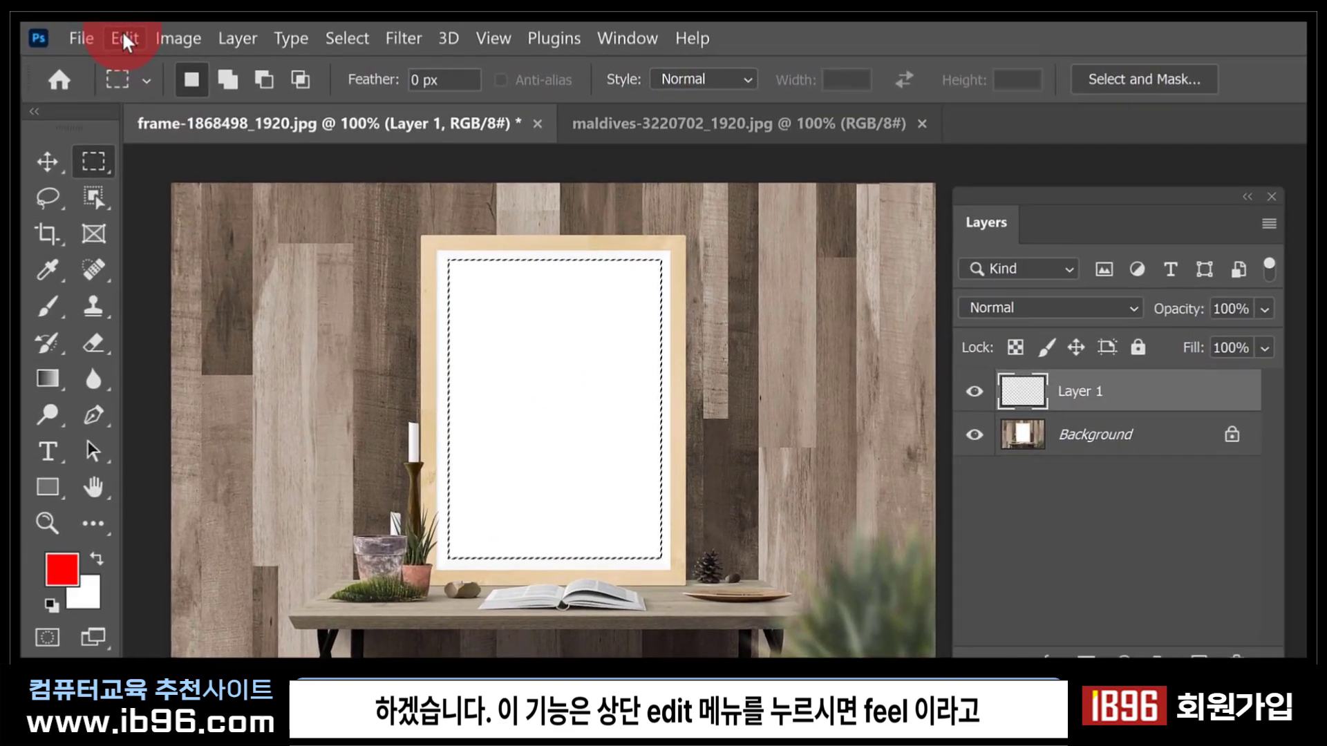
# Open the Fill dialog for the selection and try Foreground Color and Background Color as its contents.
pyautogui.click(108, 35)
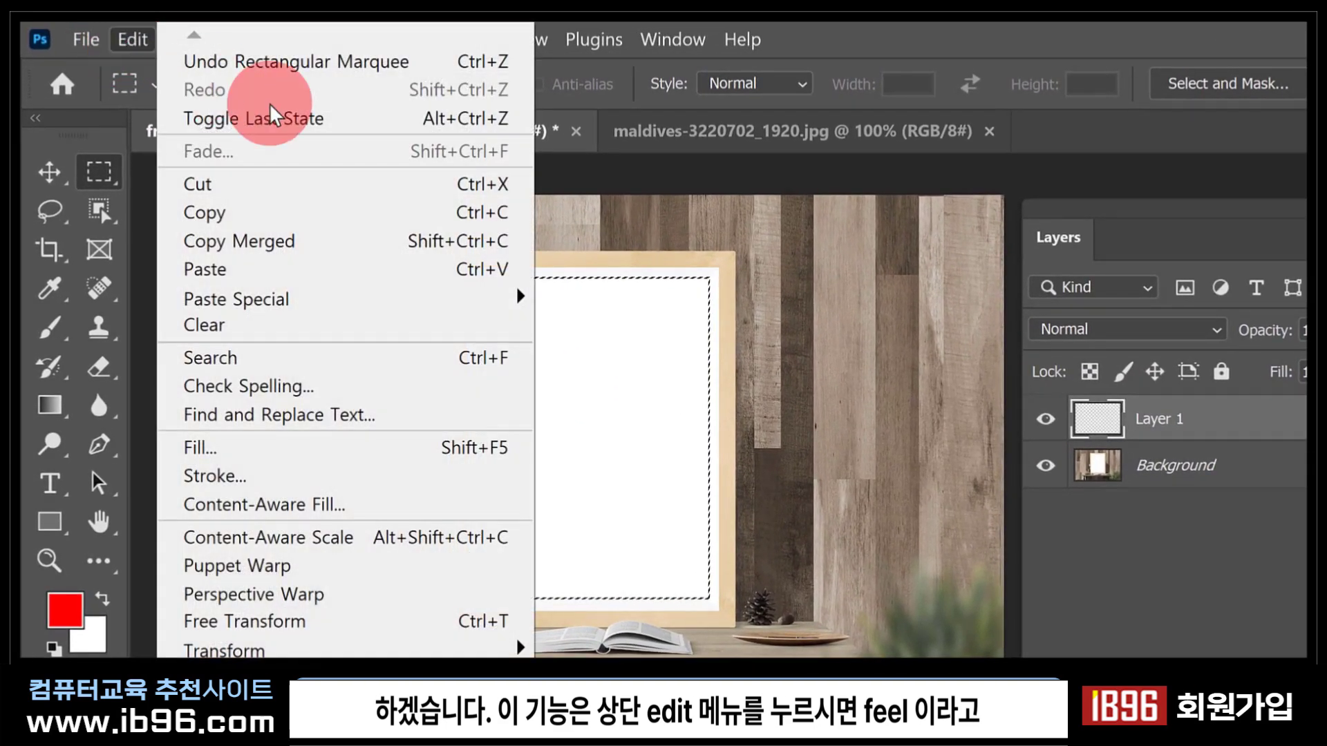
pyautogui.click(282, 449)
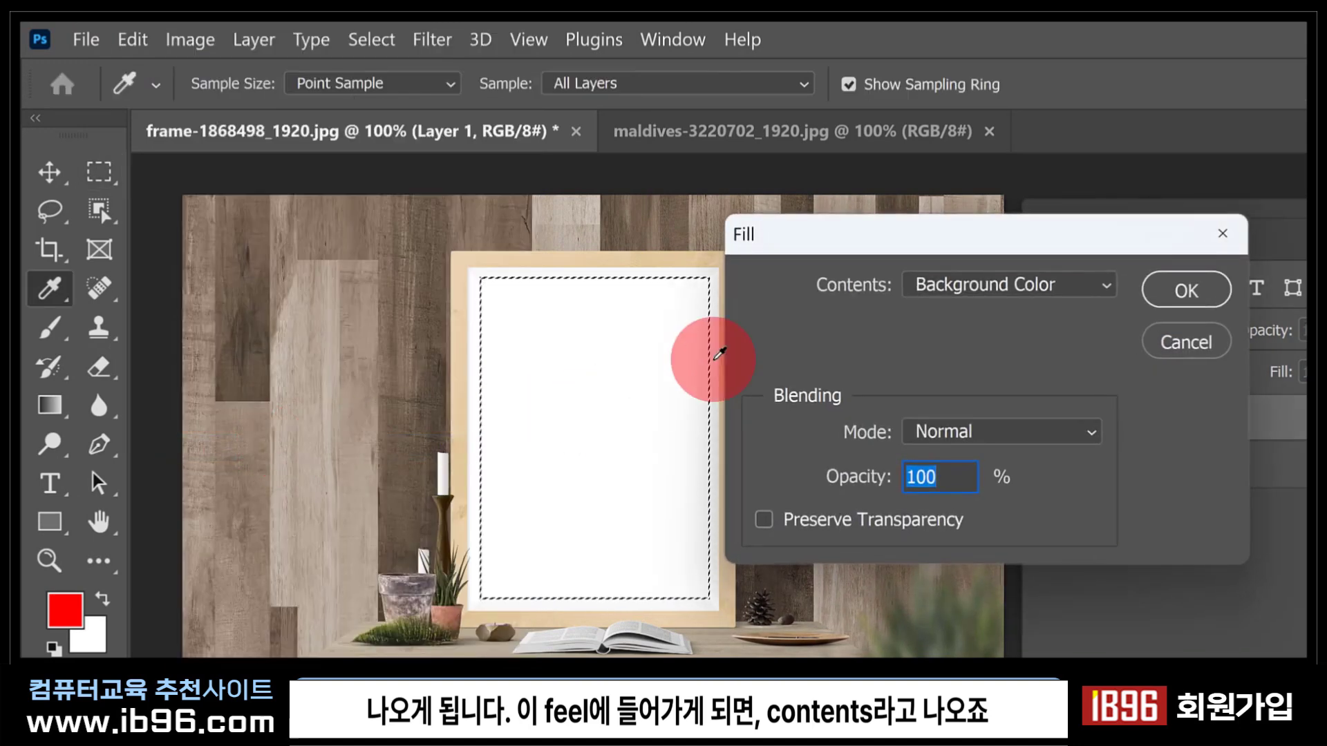
pyautogui.moveTo(879, 245); pyautogui.dragTo(863, 246)
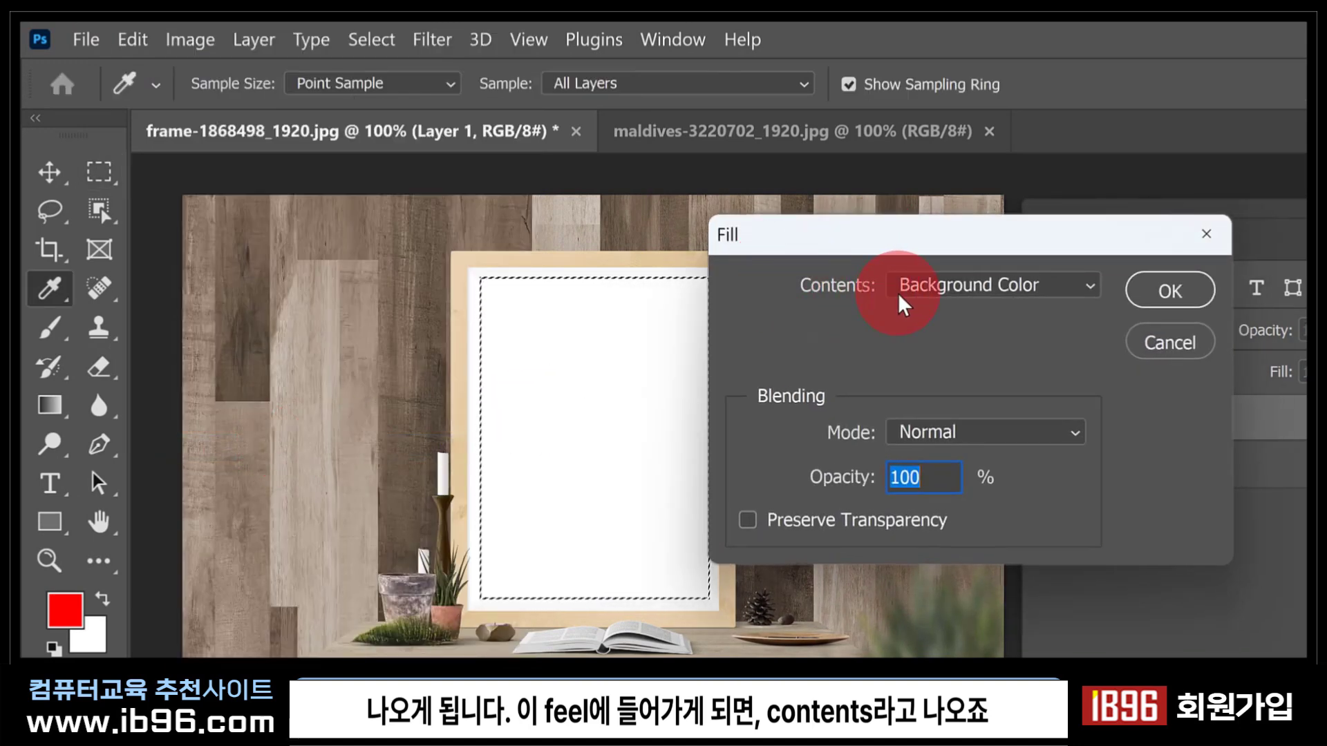
pyautogui.click(918, 300)
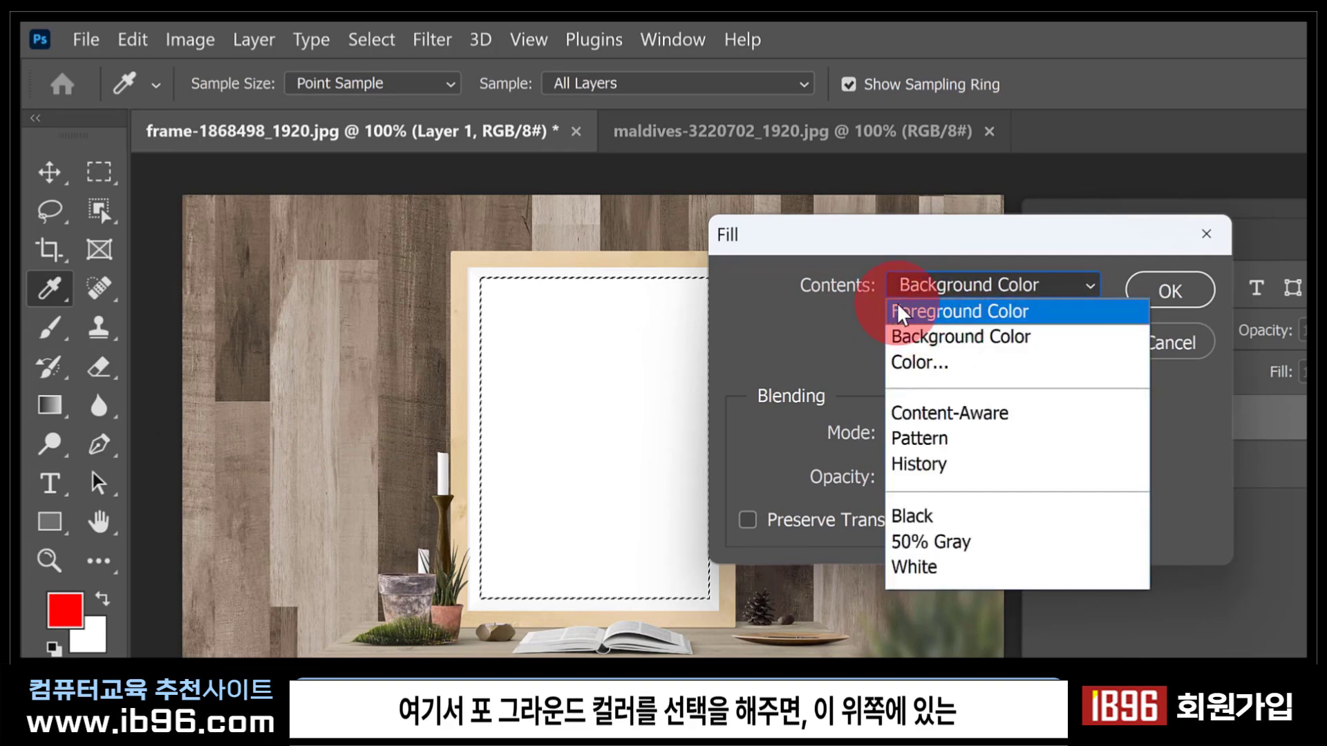
pyautogui.click(926, 312)
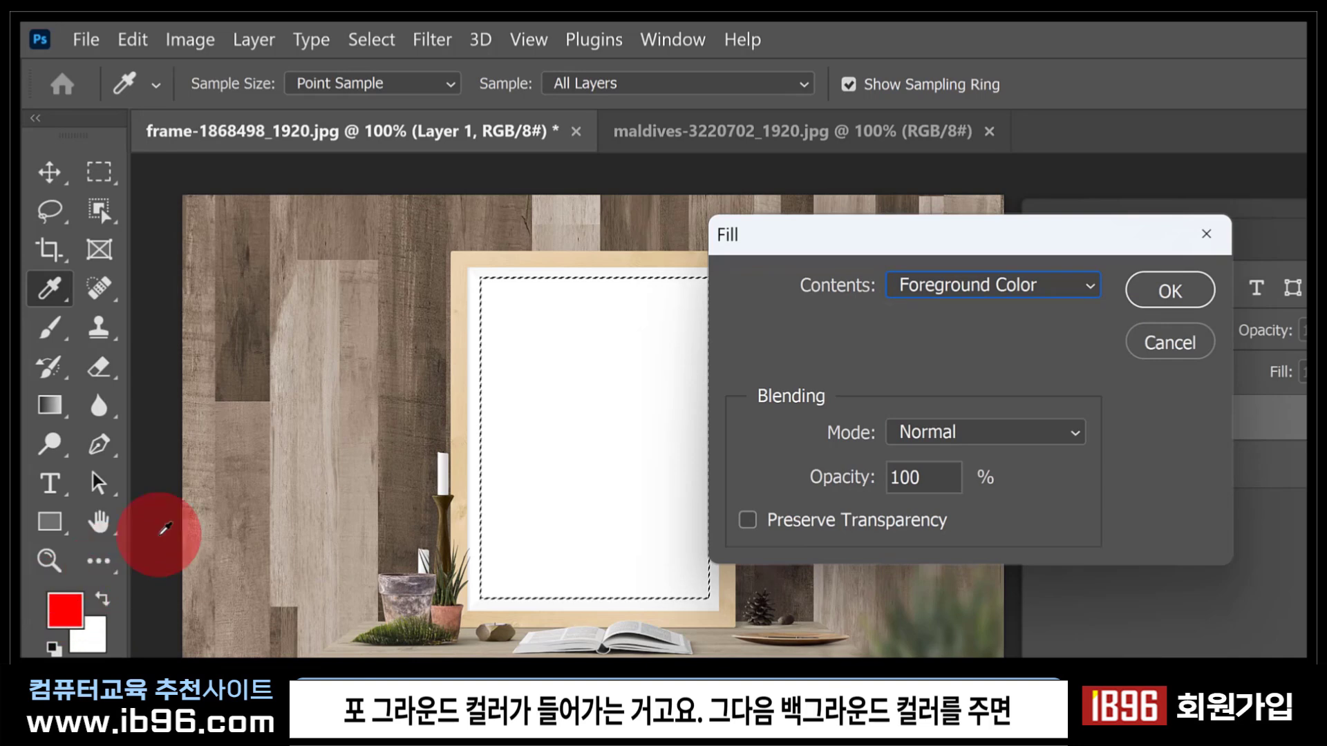
pyautogui.click(987, 286)
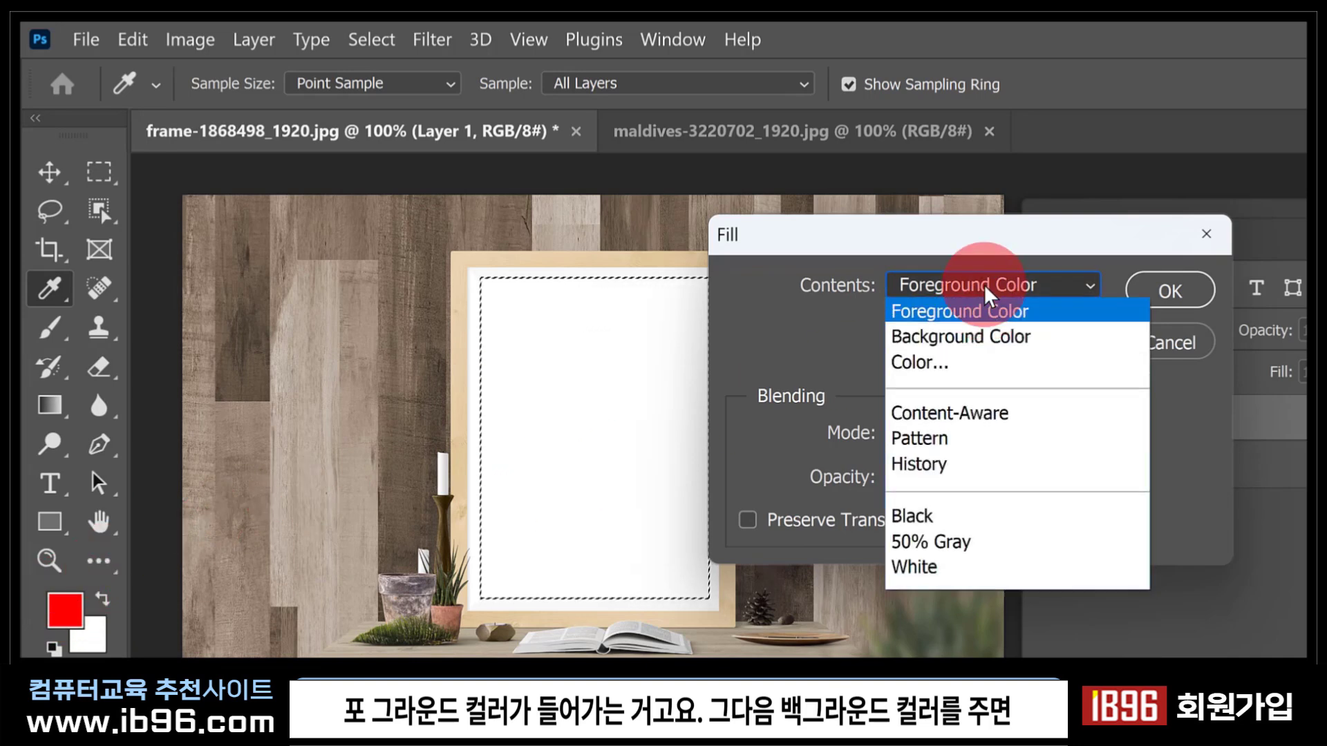
pyautogui.click(973, 339)
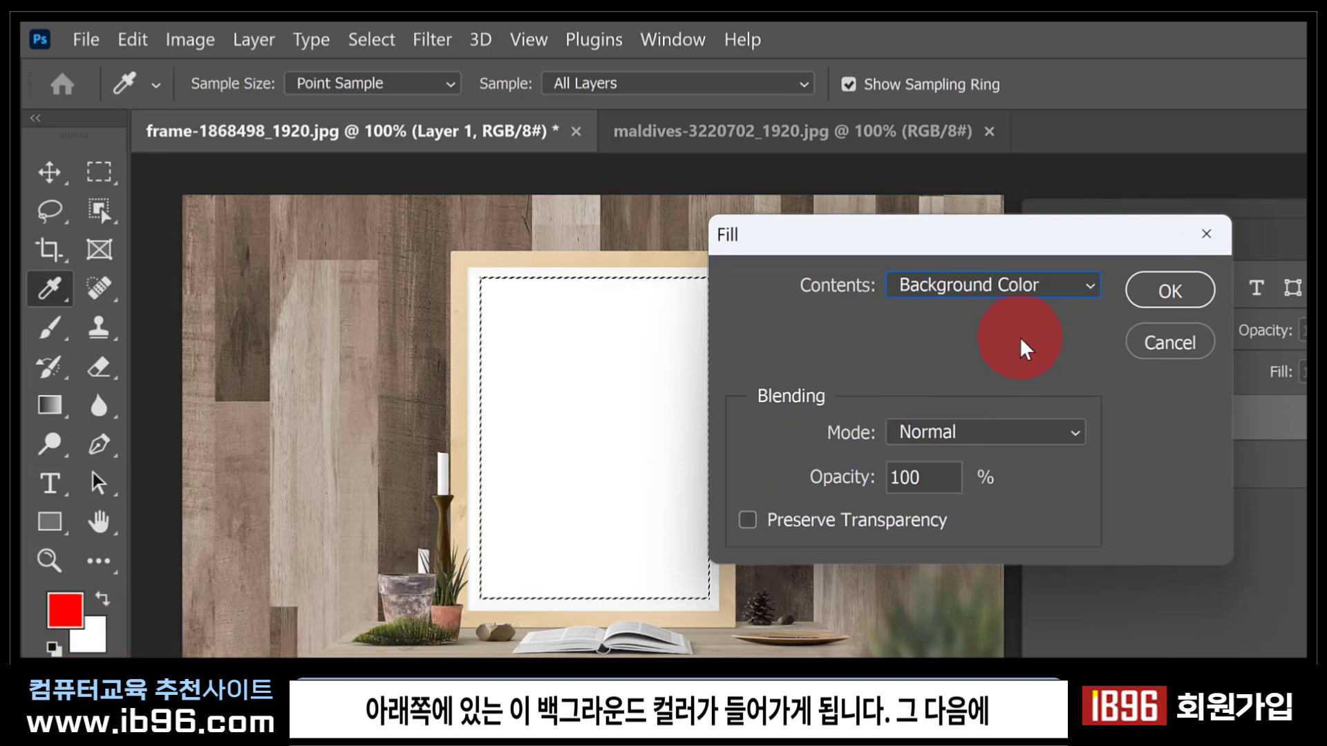
# Try a custom muted red as the Fill contents, and cancel both the color picker and the Fill dialog.
pyautogui.click(1020, 287)
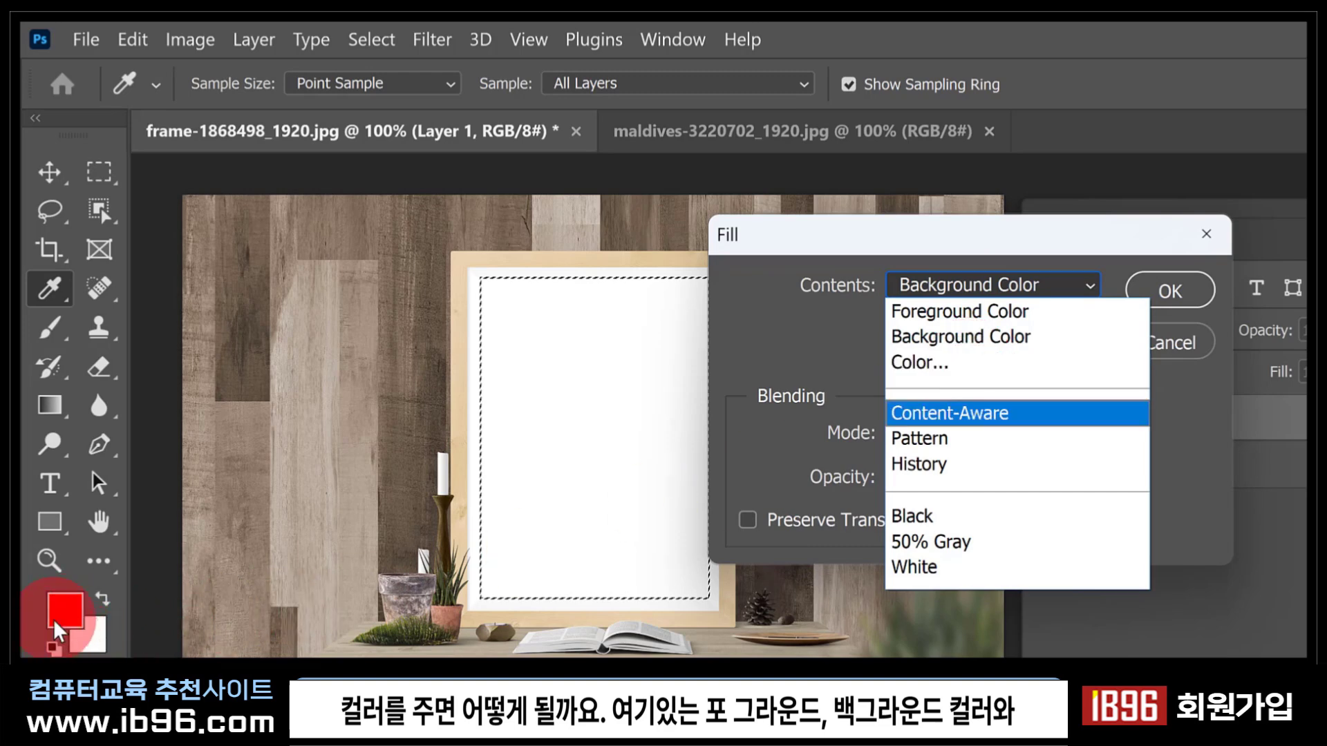
pyautogui.click(956, 377)
pyautogui.click(957, 396)
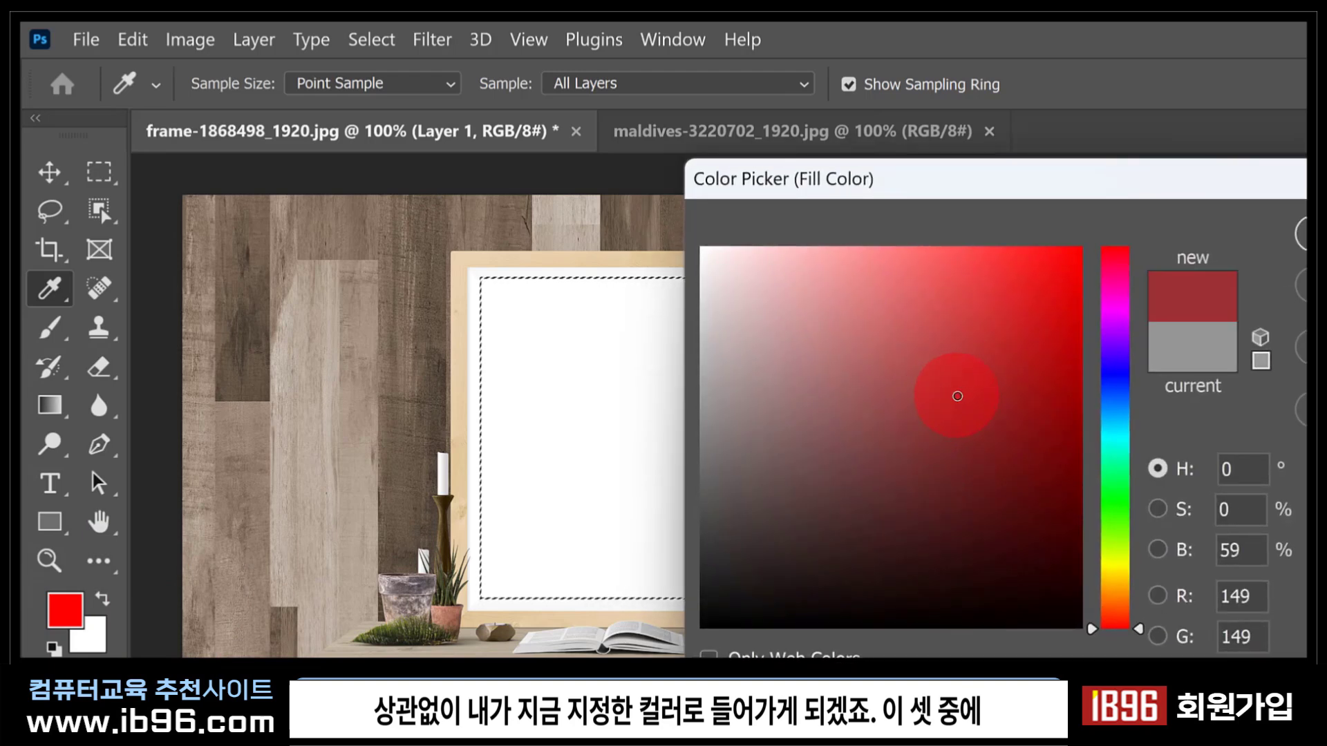
pyautogui.click(1301, 285)
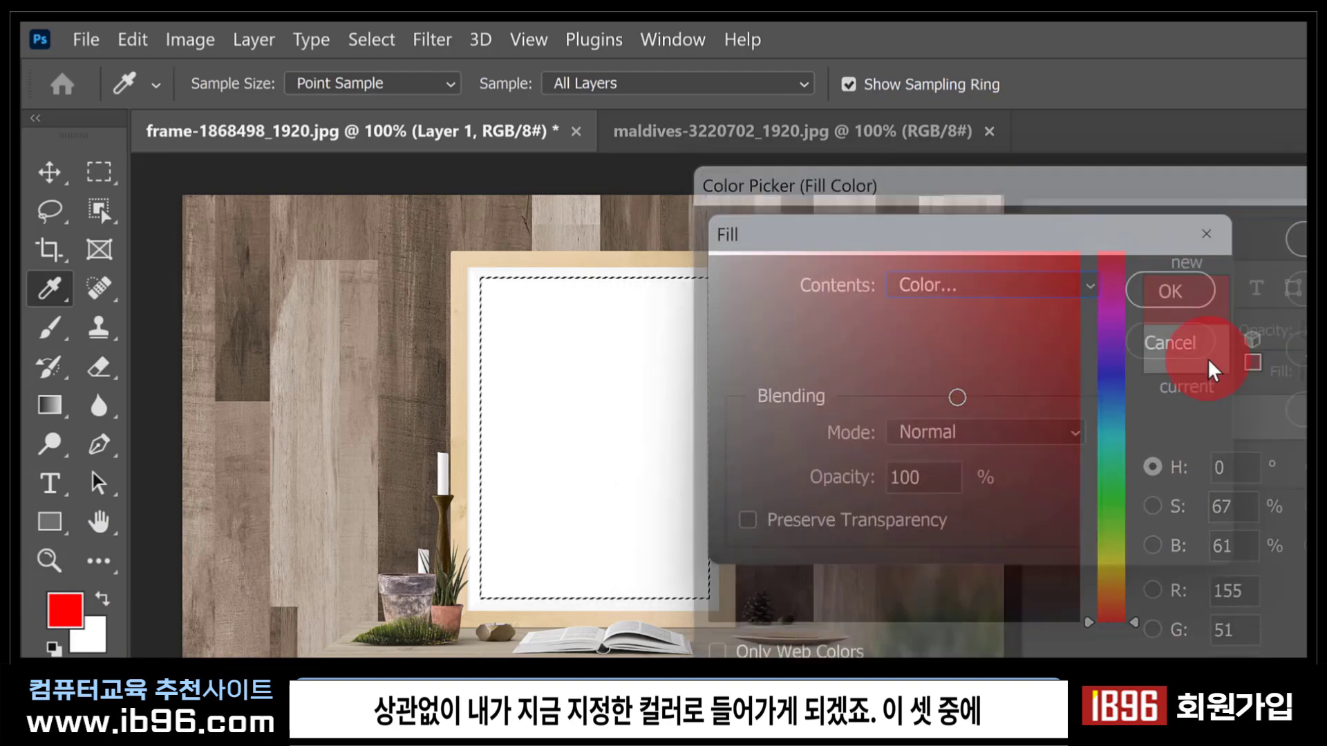
pyautogui.click(1007, 286)
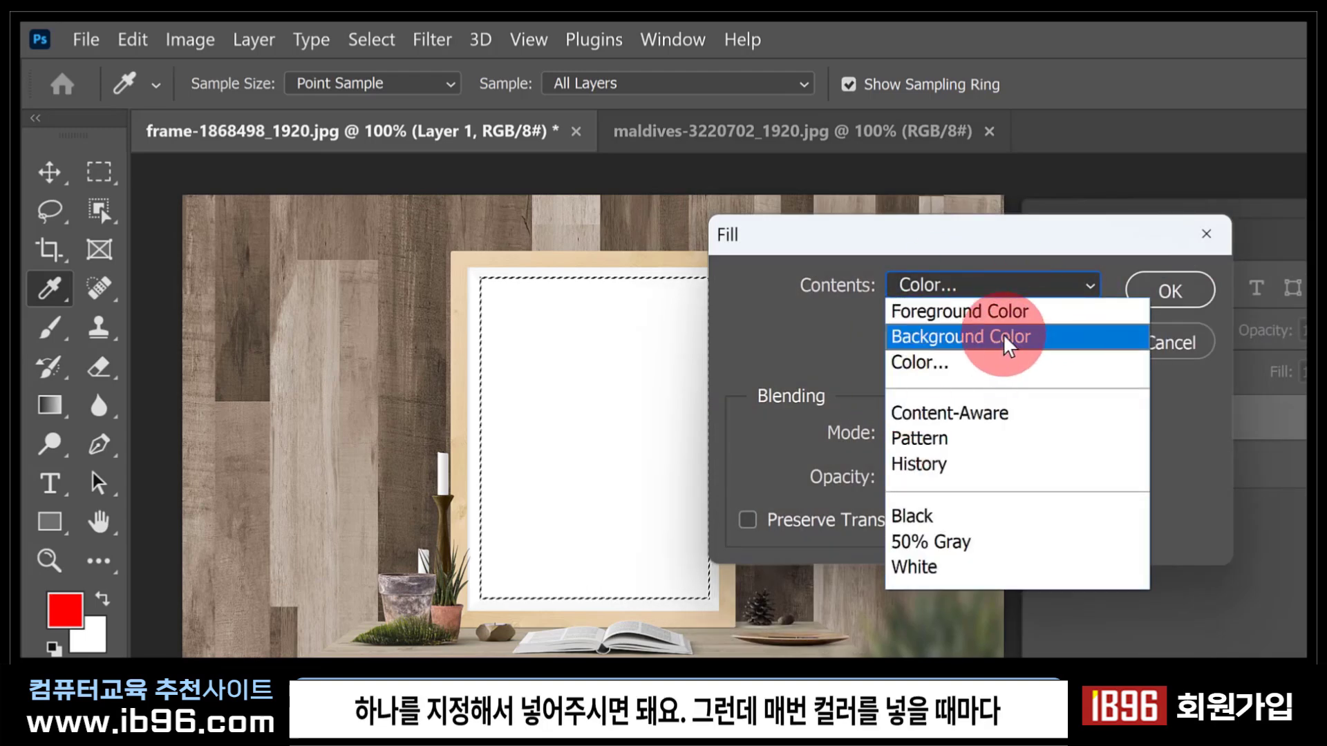
pyautogui.click(1214, 426)
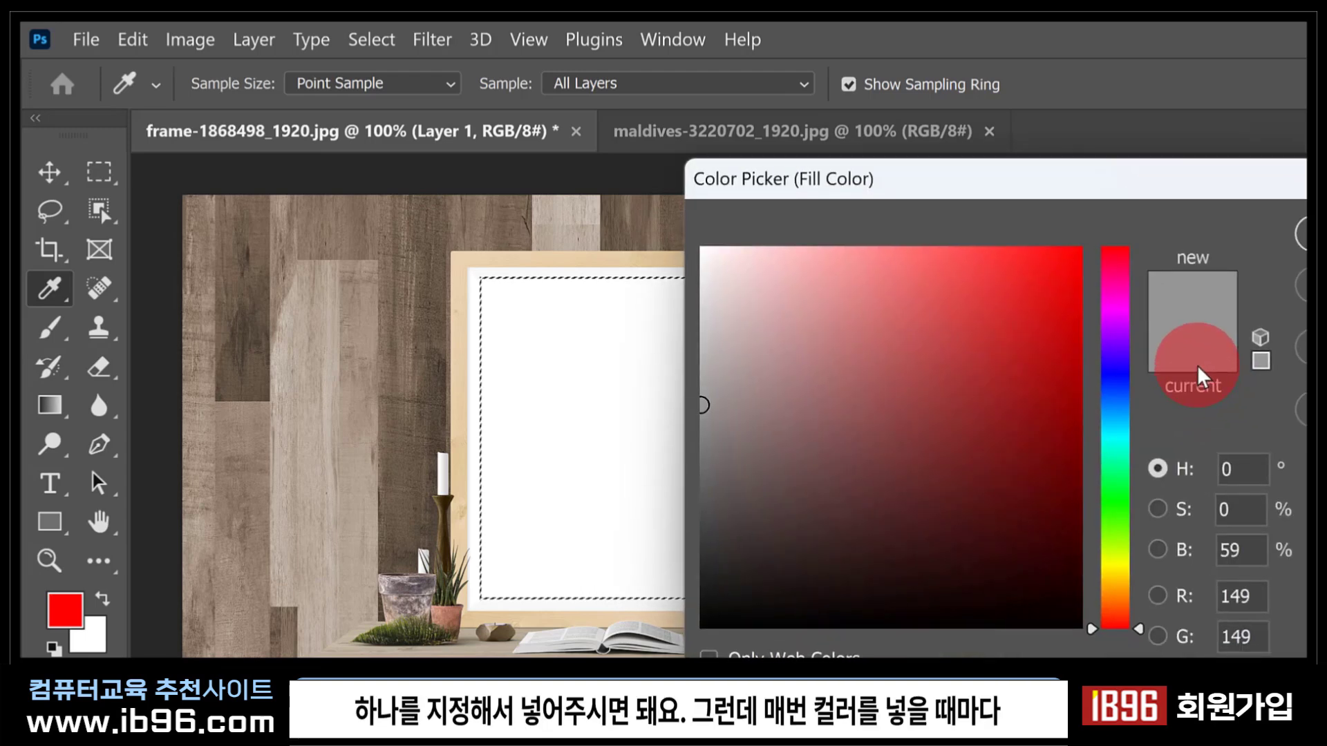
pyautogui.click(1303, 285)
pyautogui.click(1170, 346)
pyautogui.press('m')
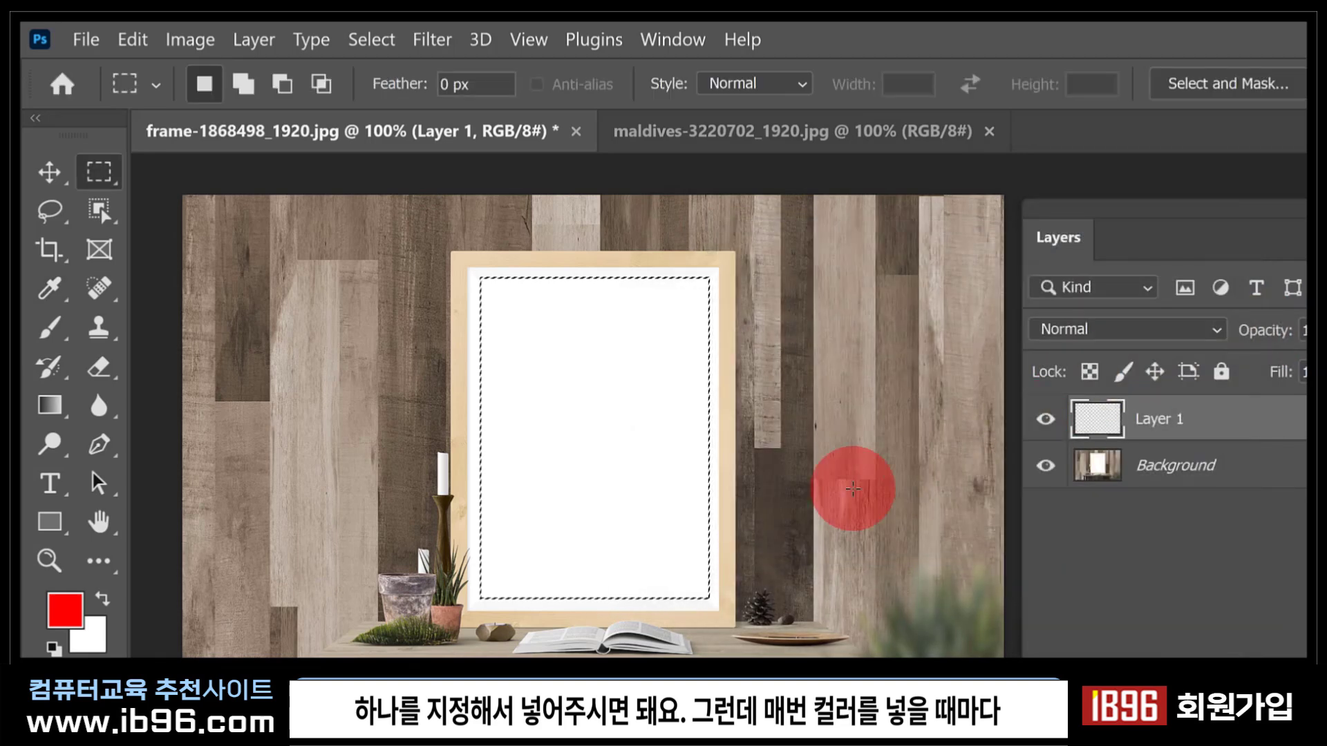
# Fill the rectangular selection on Layer 1 with the red foreground color.
pyautogui.click(132, 39)
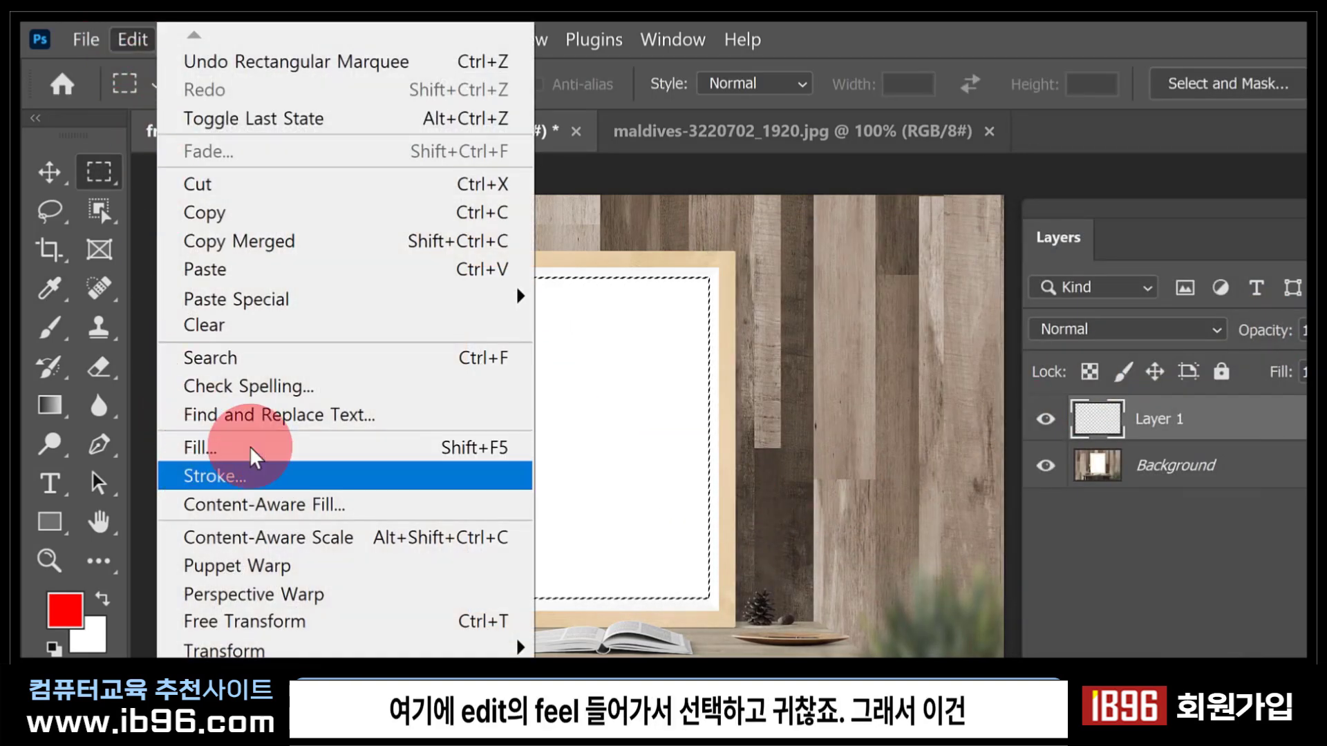
pyautogui.click(900, 31)
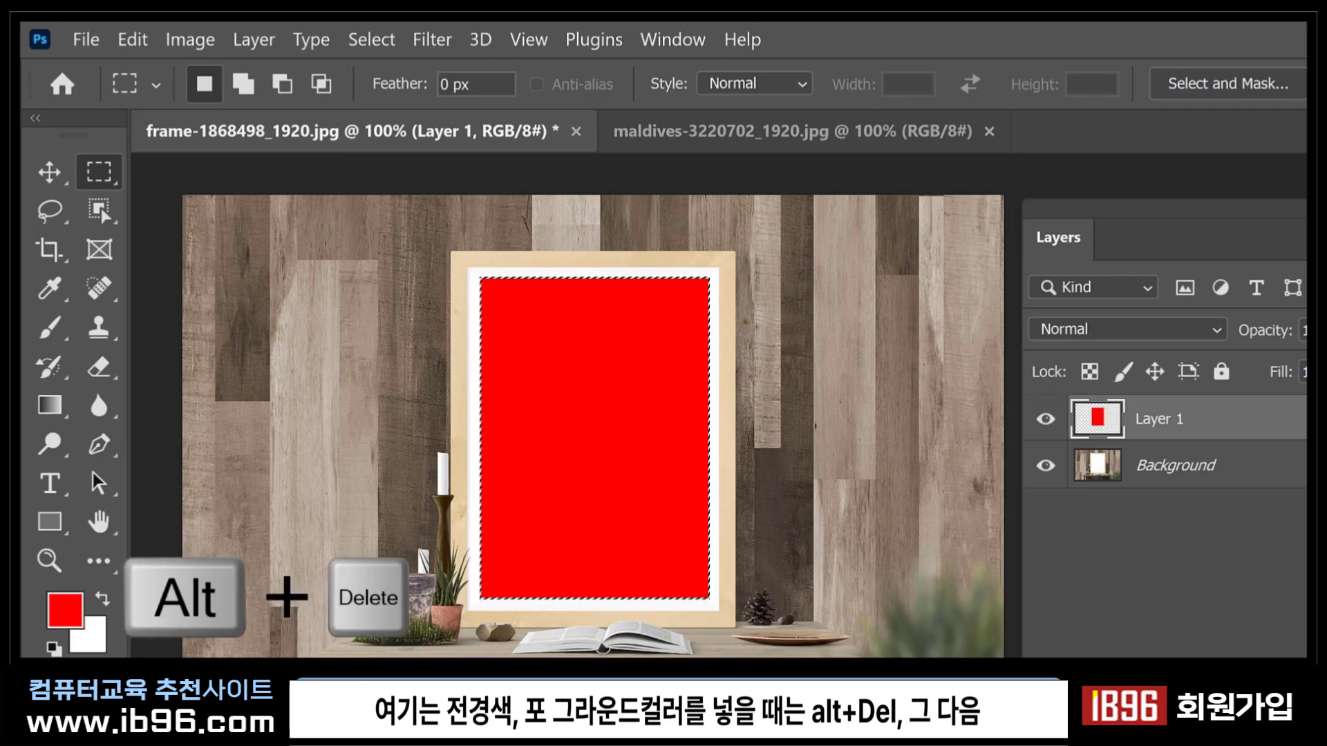
# Set the background color to blue (H 196, S 93, B 89), fill the selection with it, and refill it with the red foreground color.
pyautogui.click(94, 640)
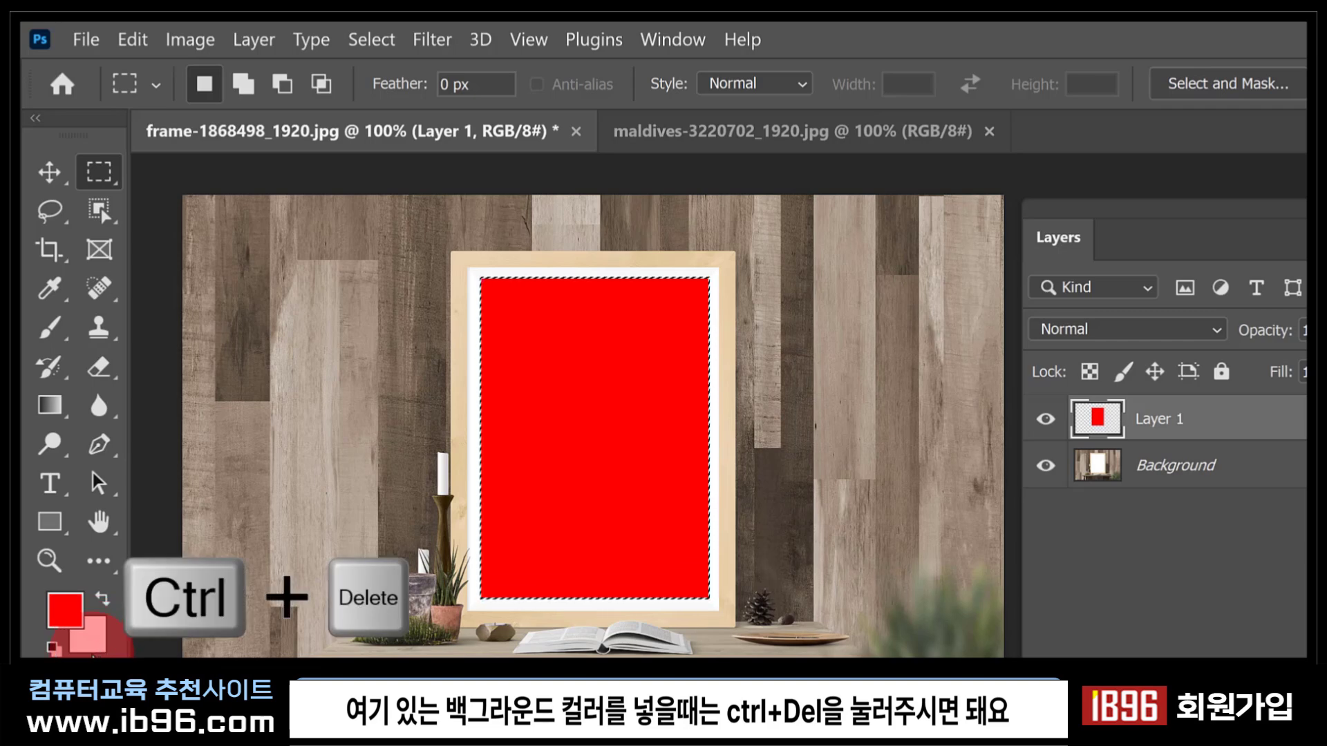
pyautogui.click(94, 643)
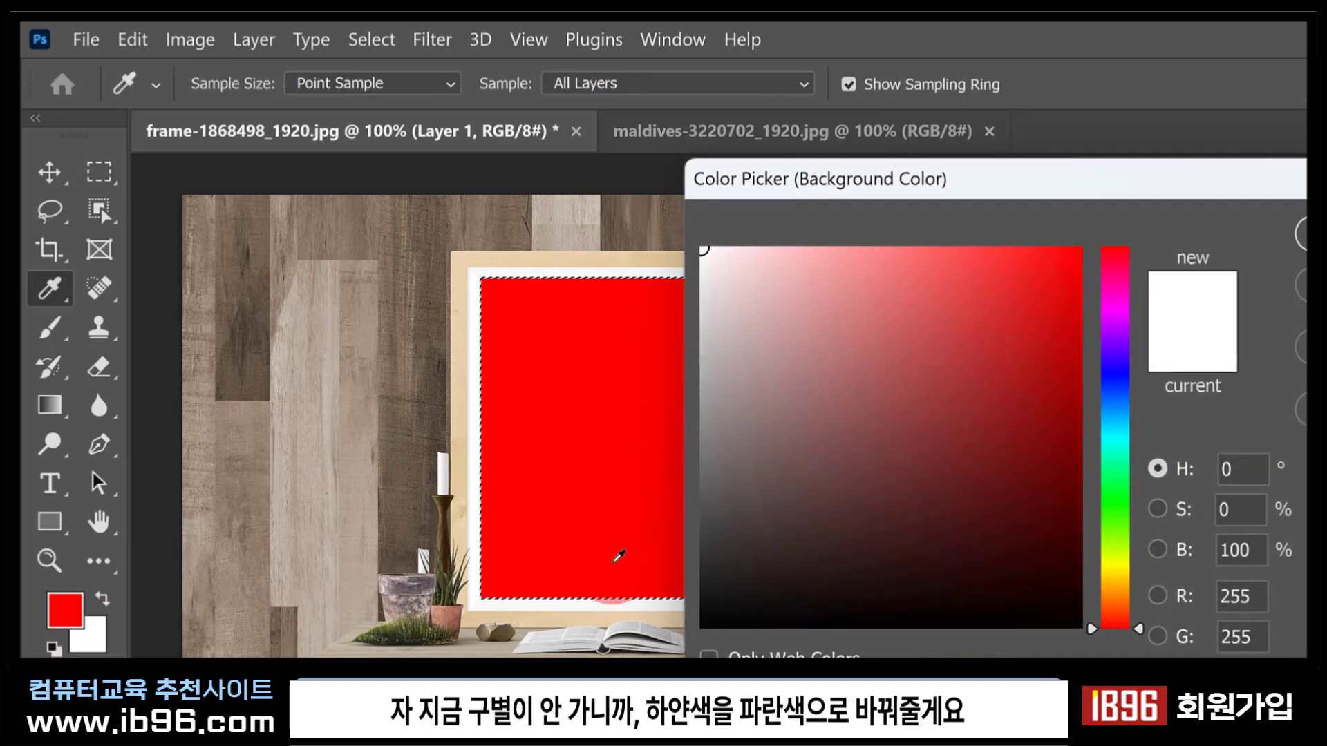
pyautogui.moveTo(1121, 436); pyautogui.dragTo(1115, 421)
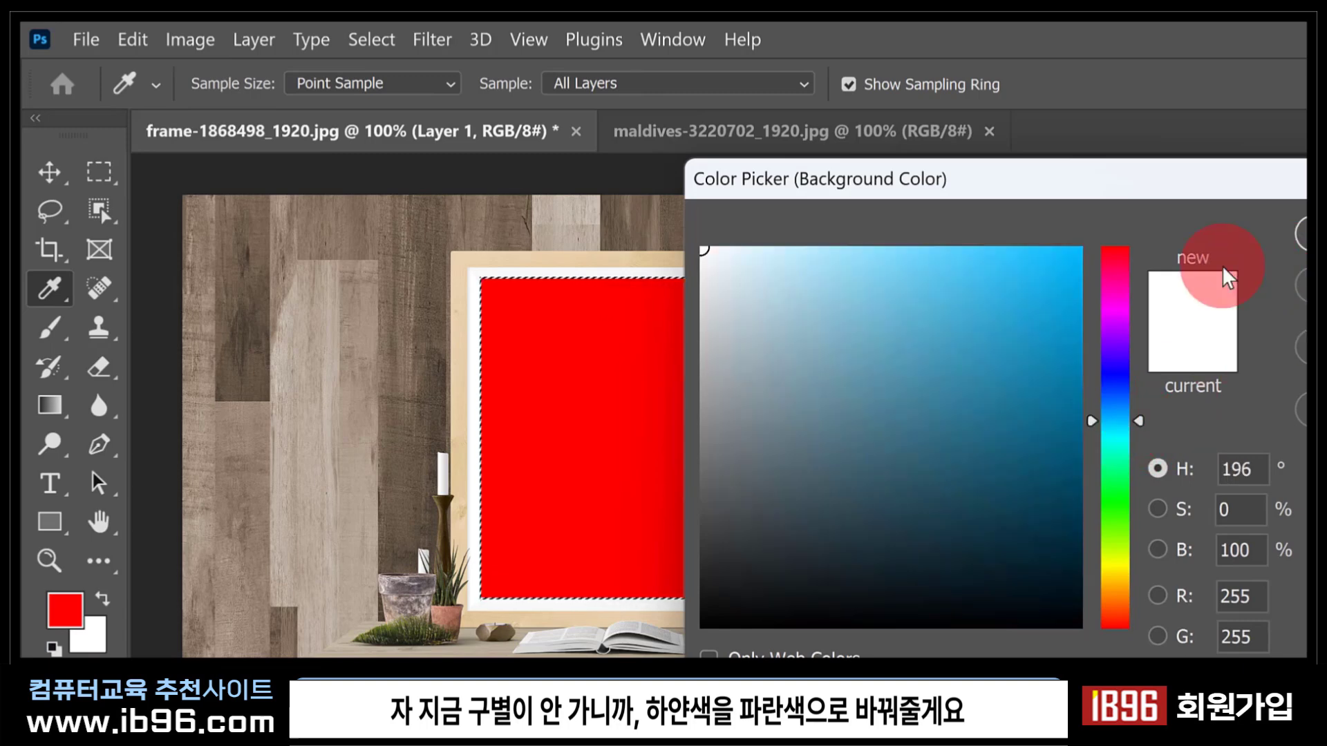
pyautogui.click(1057, 288)
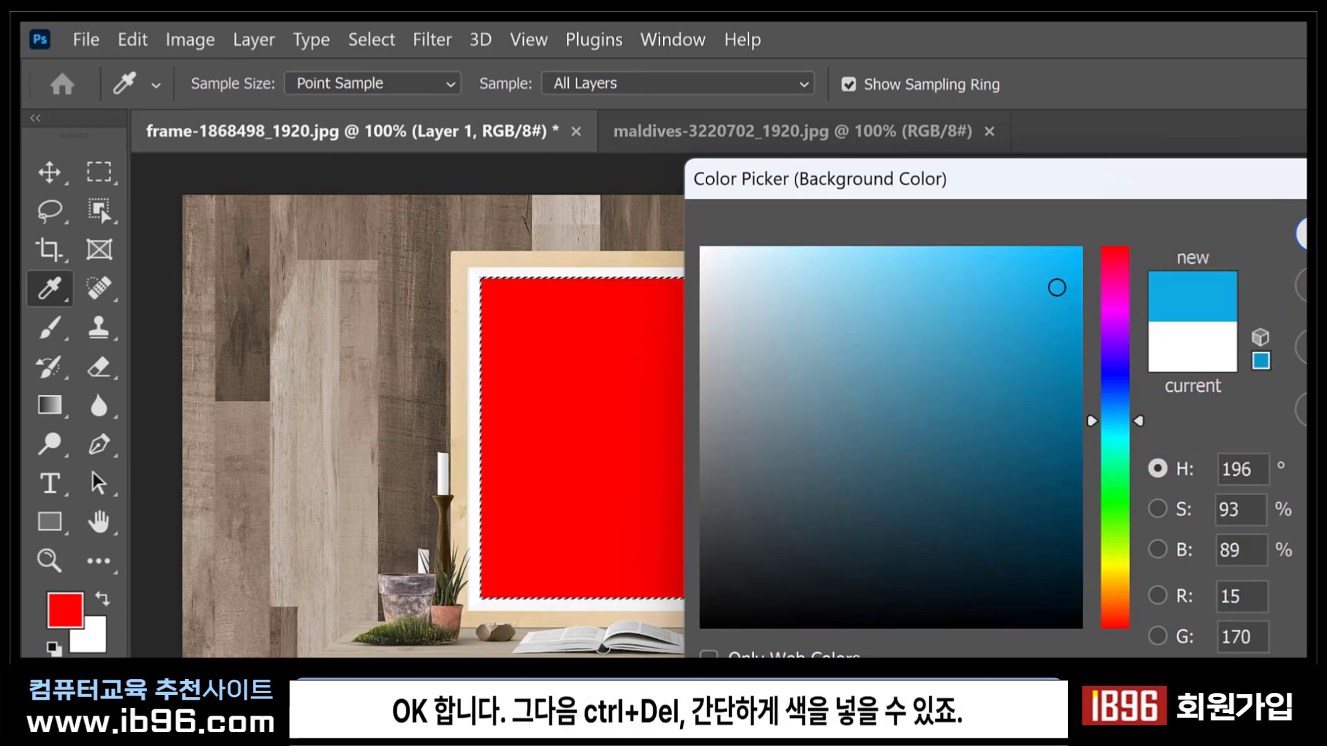
pyautogui.press('Return')
pyautogui.click(1081, 496)
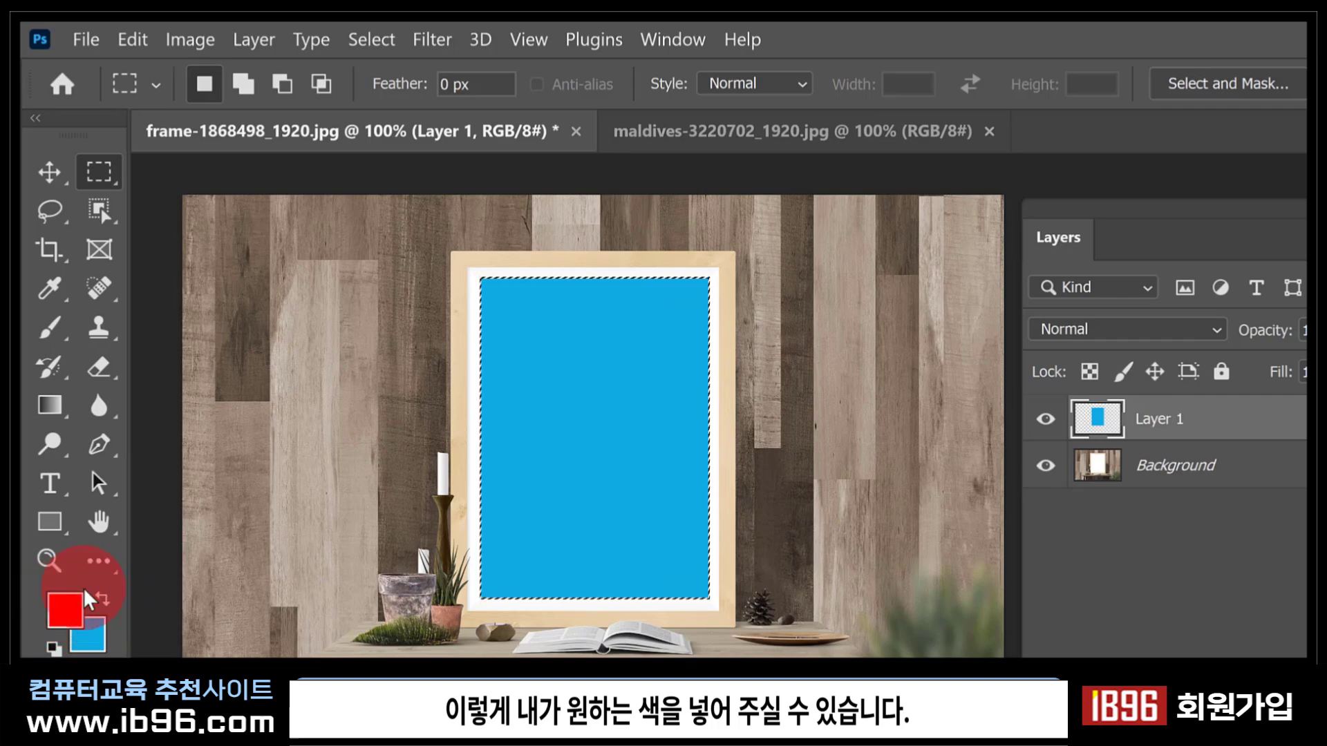
pyautogui.hotkey('alt', 'Delete')
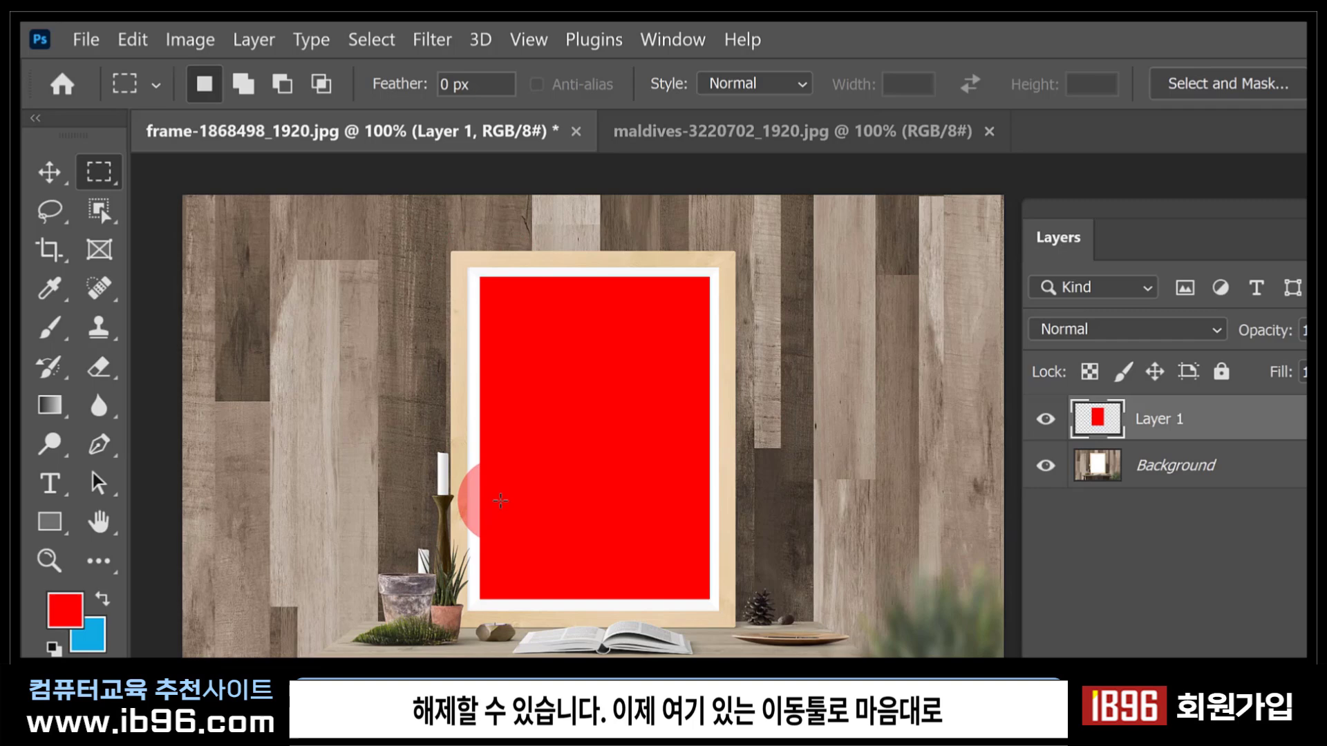
# Try moving the red rectangle up and to the right out of the picture frame, and undo the move.
pyautogui.click(52, 178)
pyautogui.moveTo(486, 405); pyautogui.dragTo(708, 313)
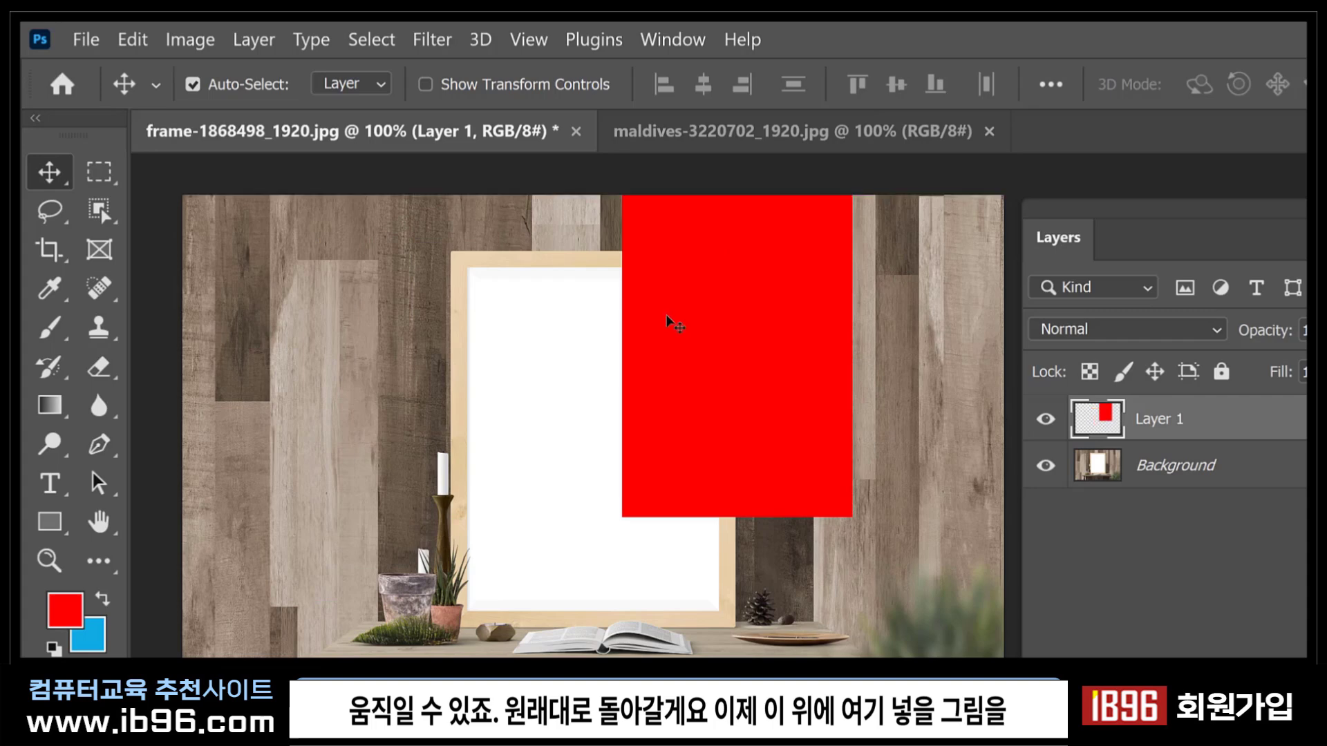
pyautogui.press('ctrl')
pyautogui.hotkey('ctrl', 'z')
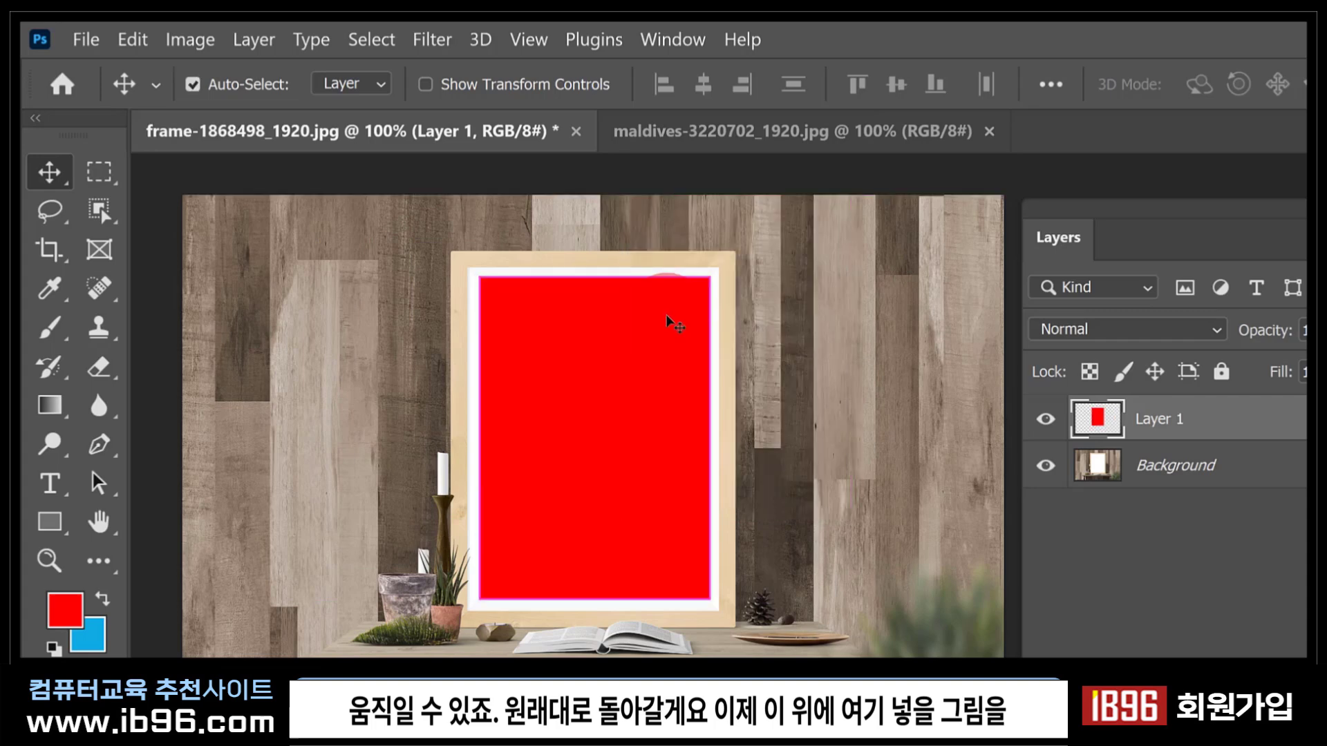
# Make Layer 1 the active layer, switch to maldives-3220702_1920.jpg and clear its whole-image selection.
pyautogui.click(1177, 420)
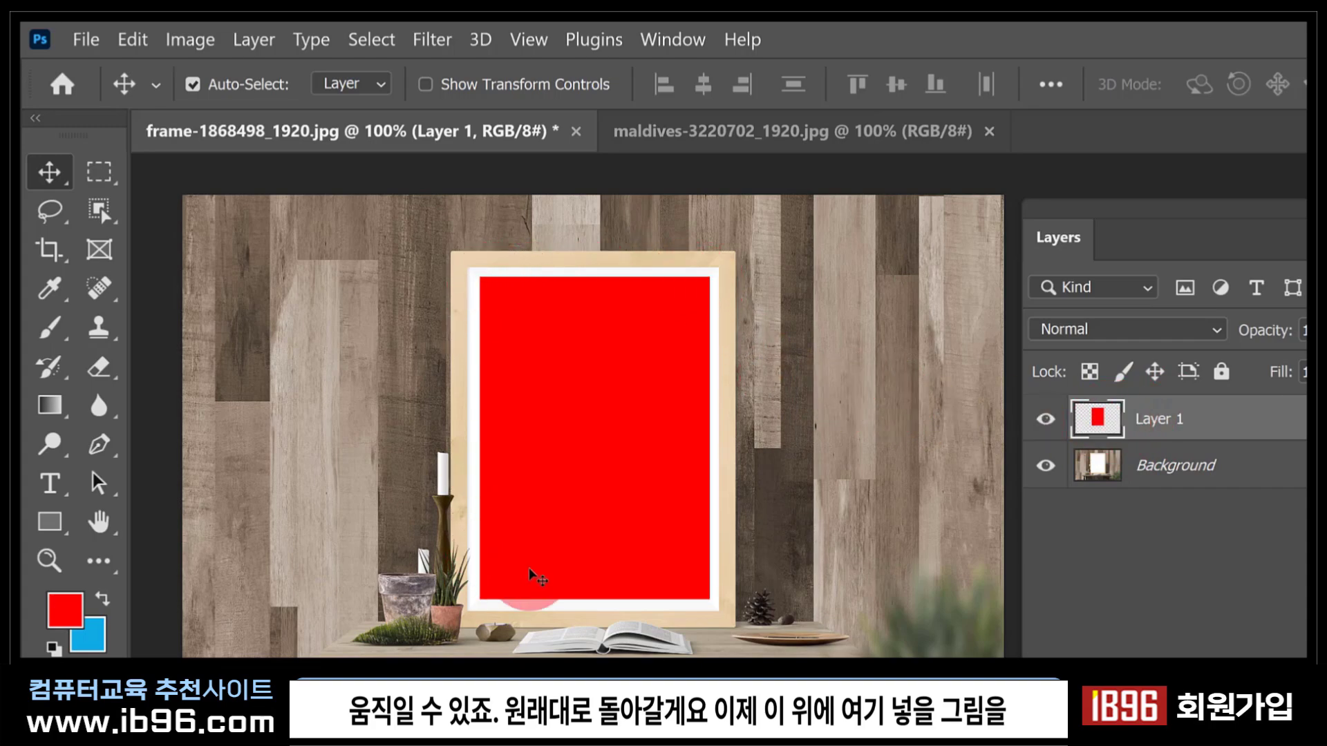
pyautogui.click(760, 131)
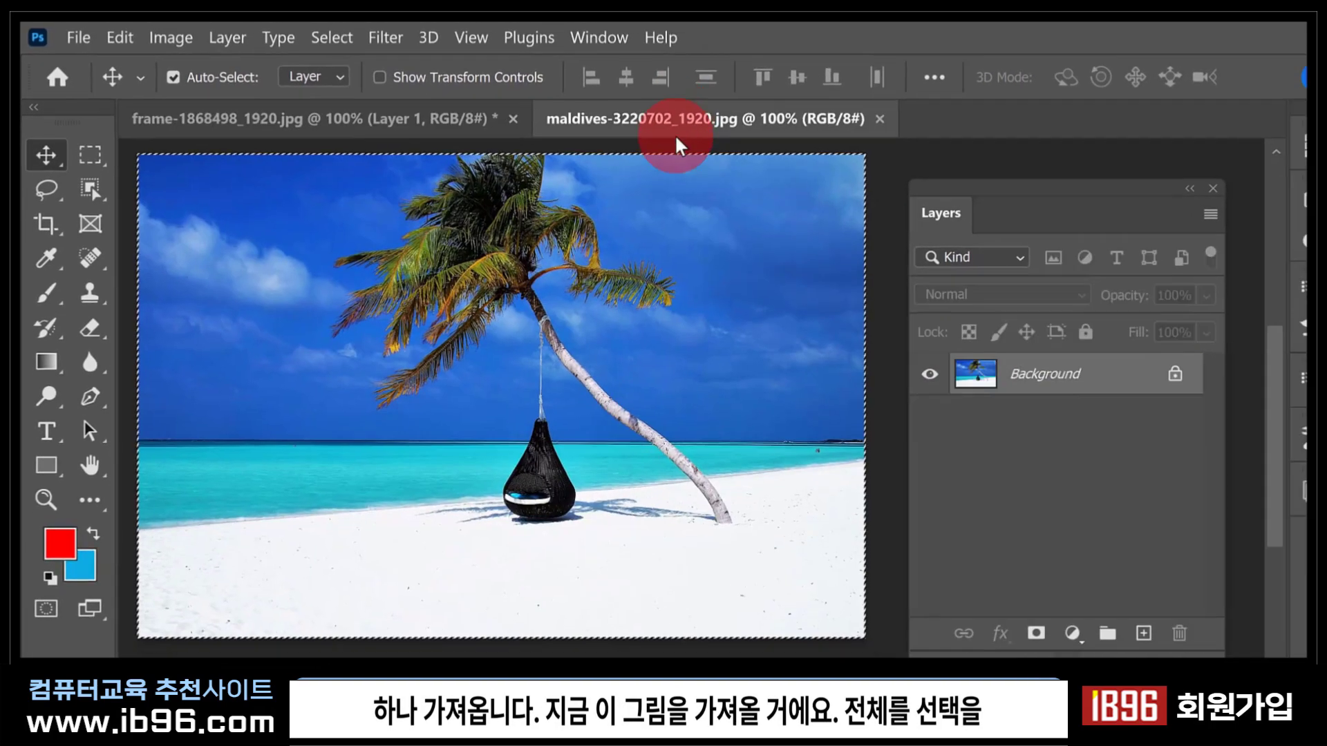
pyautogui.hotkey('ctrl', 'a')
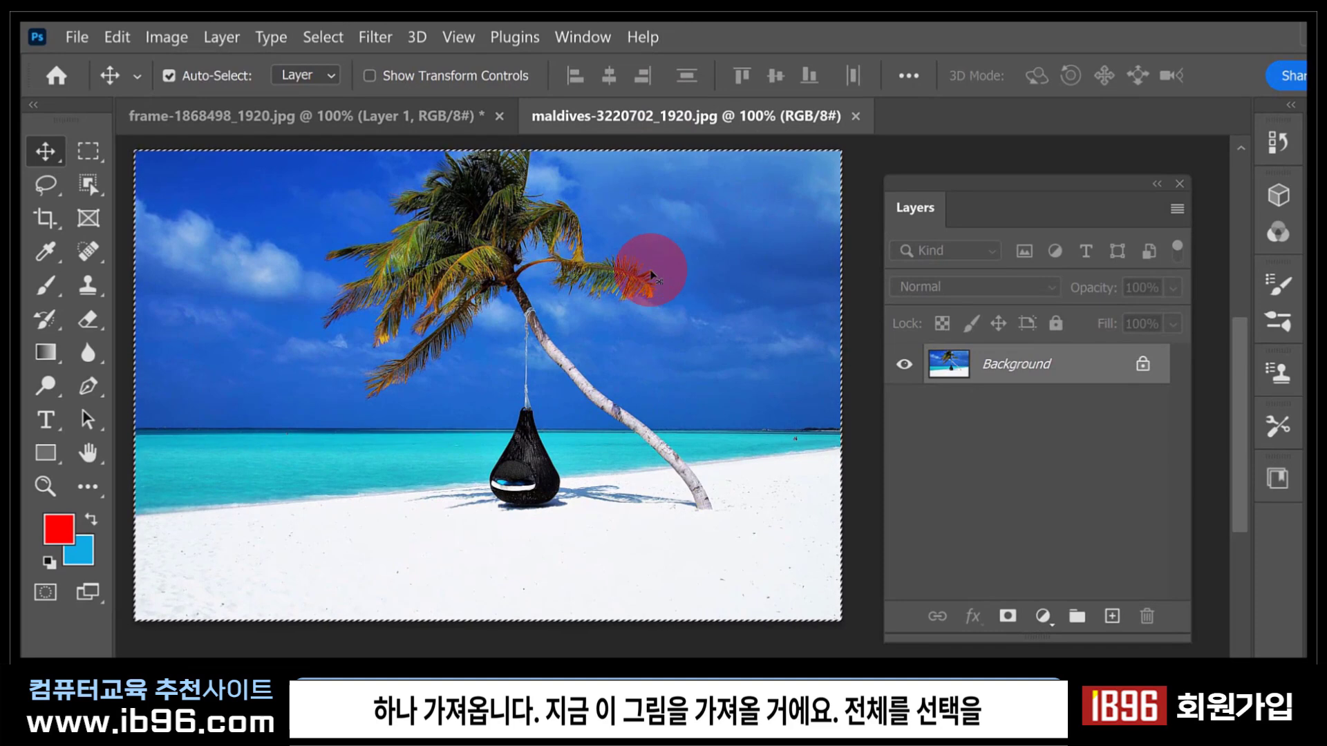
pyautogui.hotkey('ctrl', 'd')
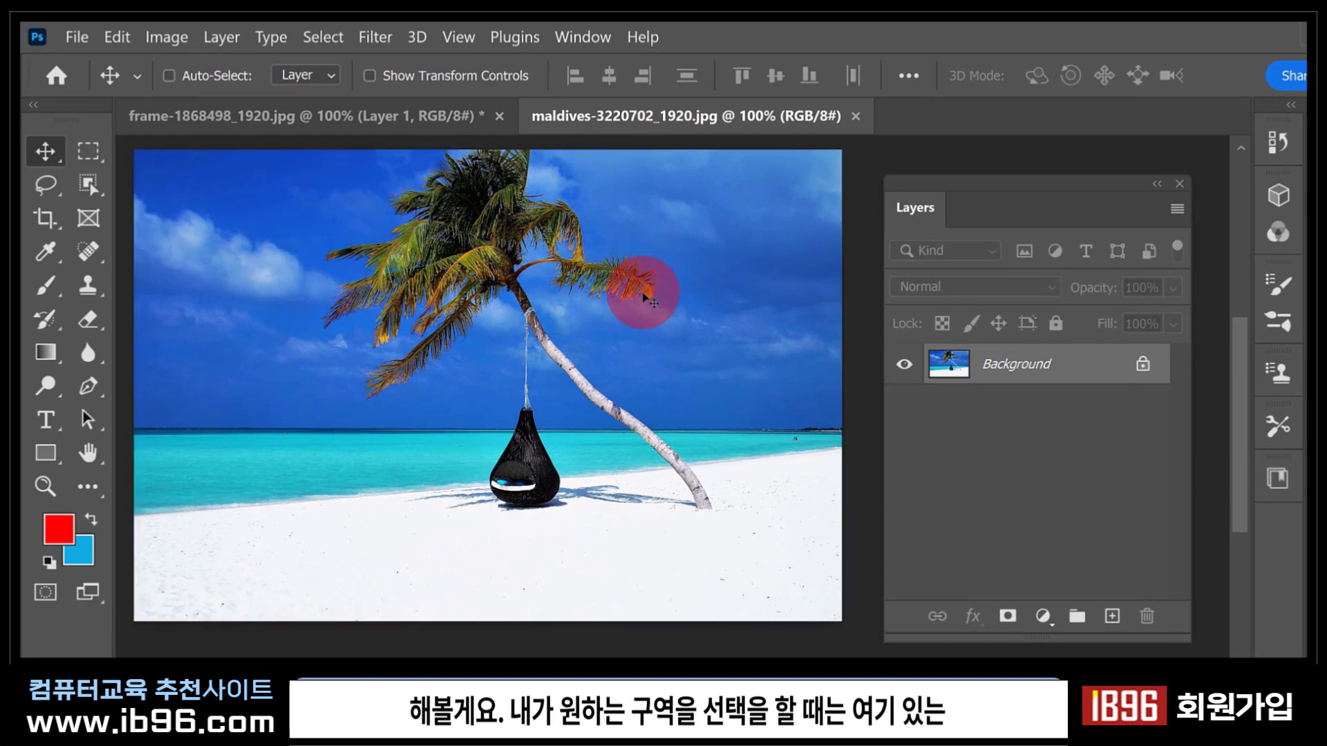
# Select a tall rectangular area around the palm crown and hanging swing, and switch to the frame document and back to the beach photo.
pyautogui.click(91, 147)
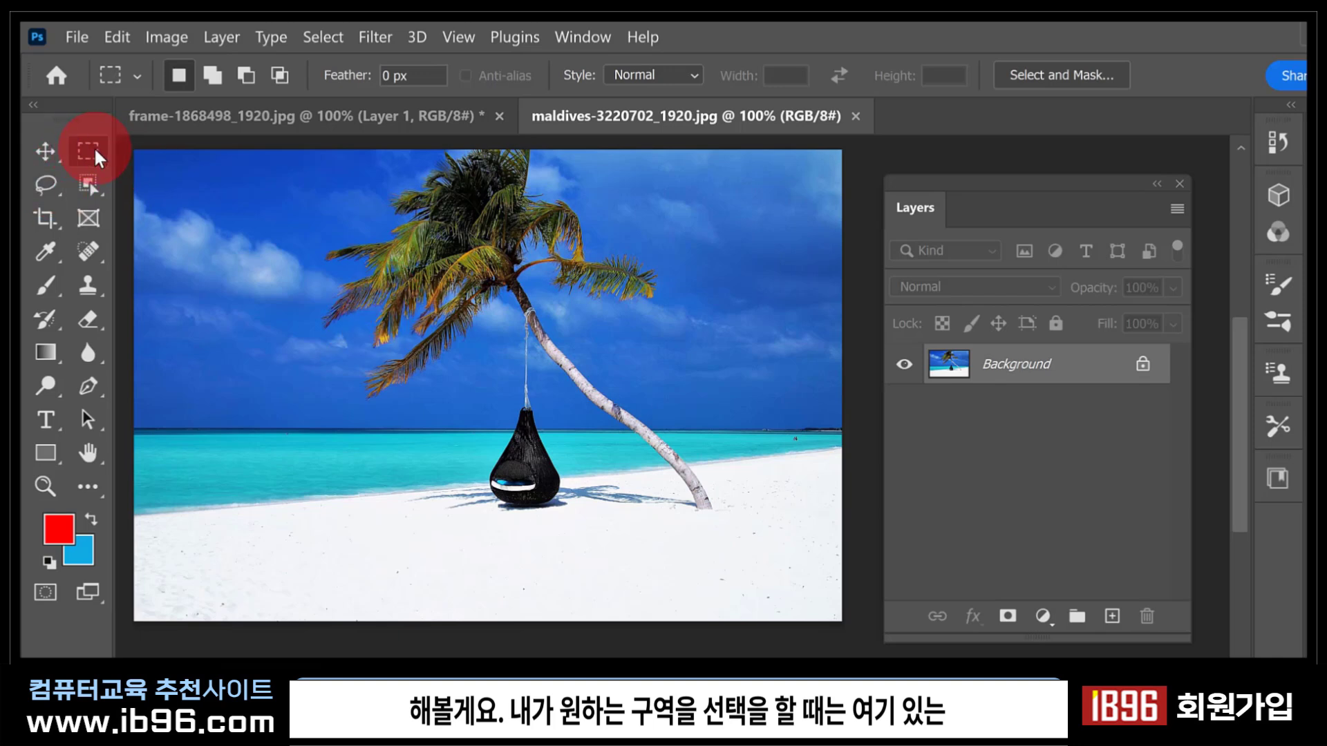
pyautogui.moveTo(304, 204); pyautogui.dragTo(579, 600)
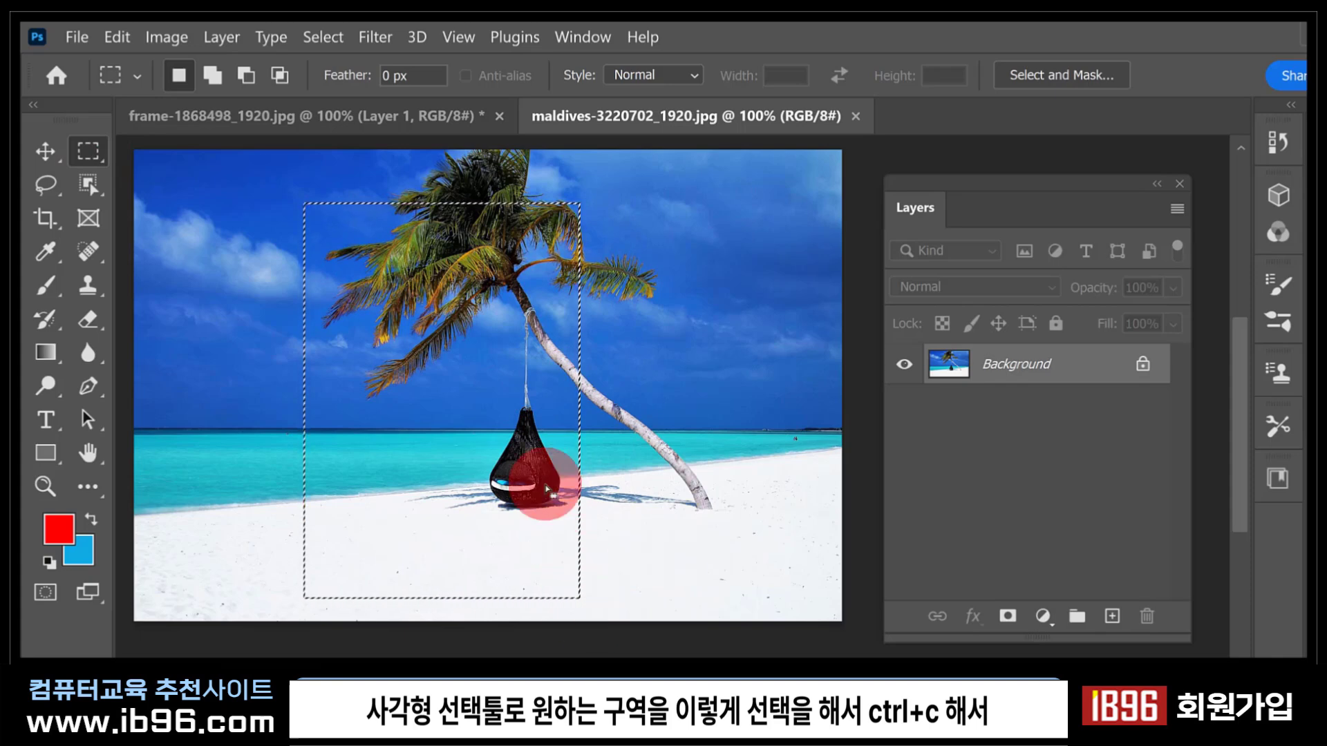
pyautogui.click(366, 106)
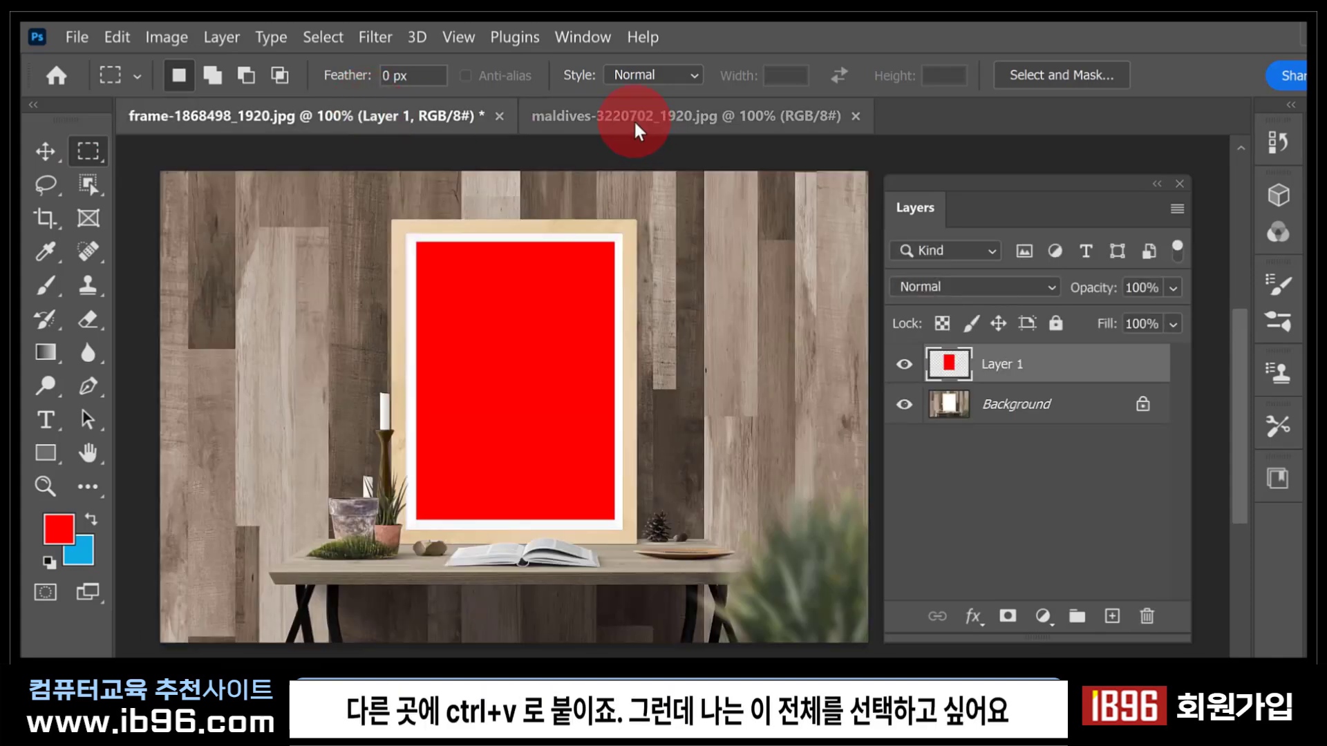
pyautogui.click(636, 127)
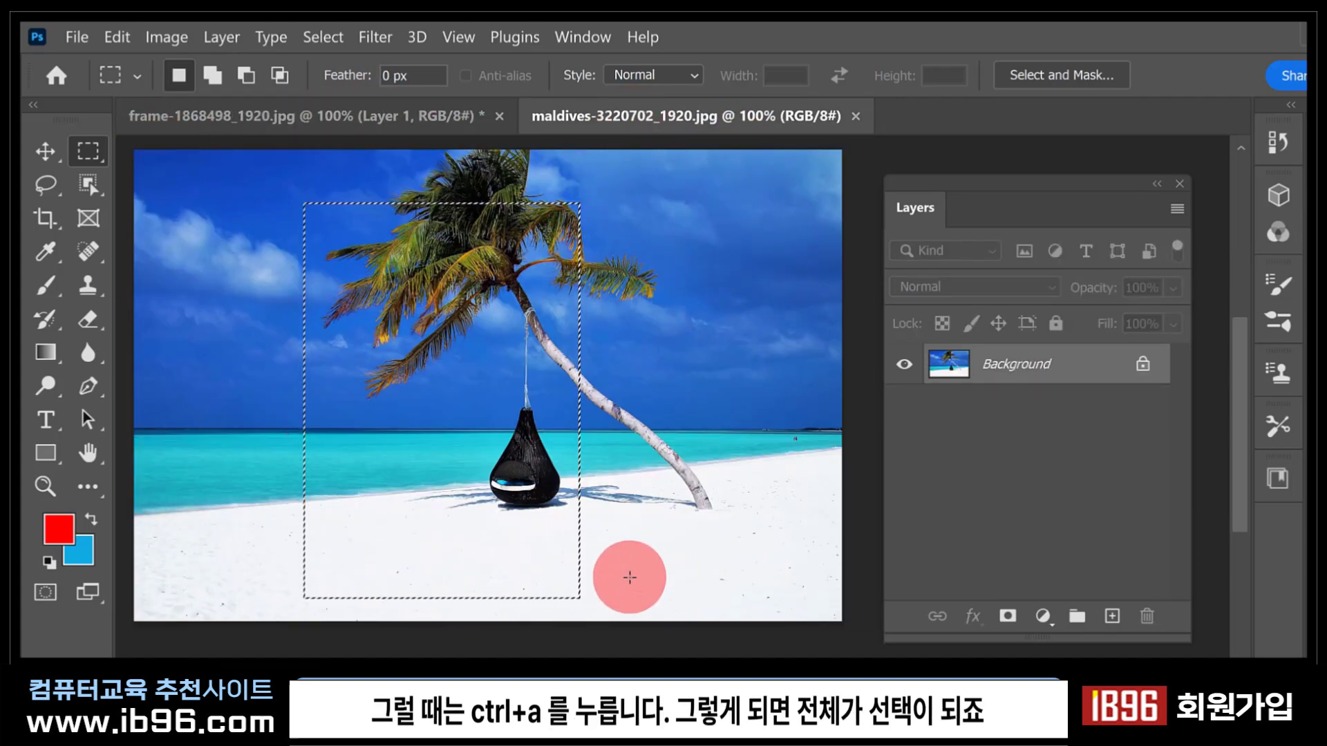
# Copy the entire beach photo and paste it above the red rectangle in the frame document.
pyautogui.hotkey('ctrl', 'a')
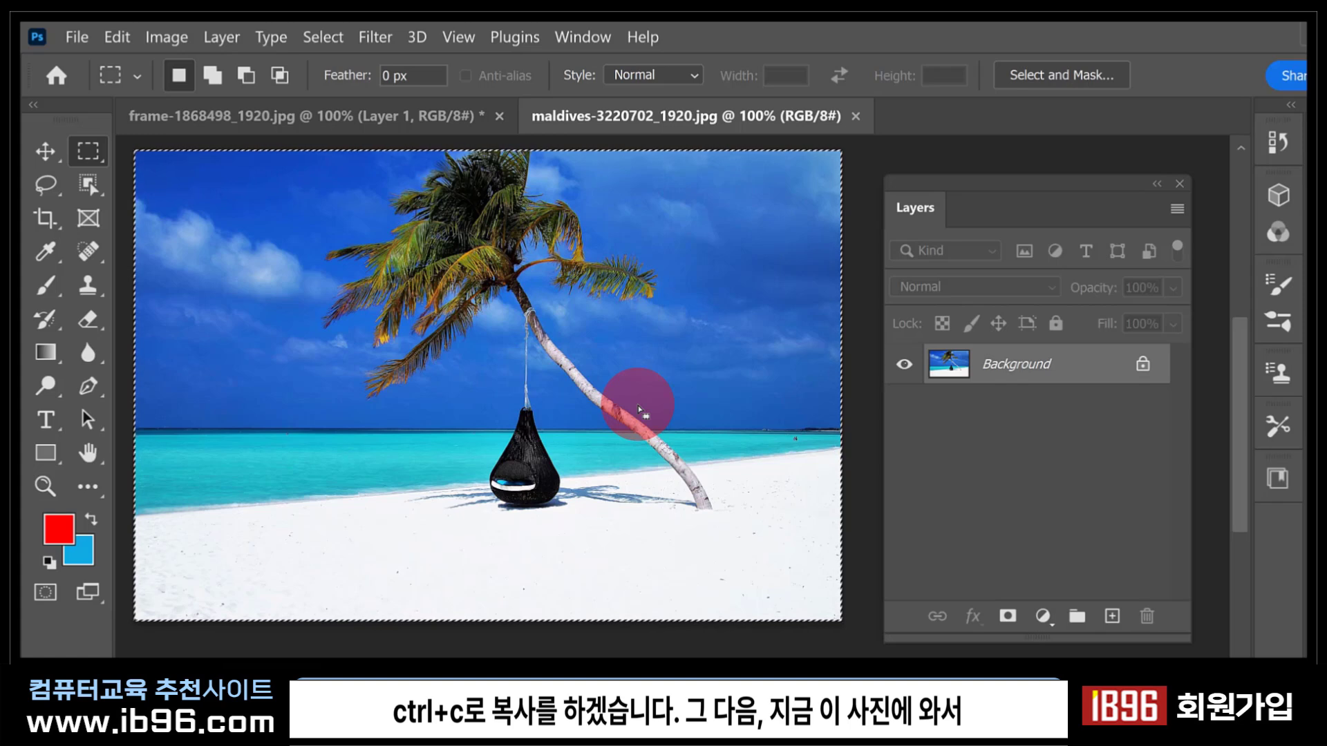
pyautogui.click(428, 116)
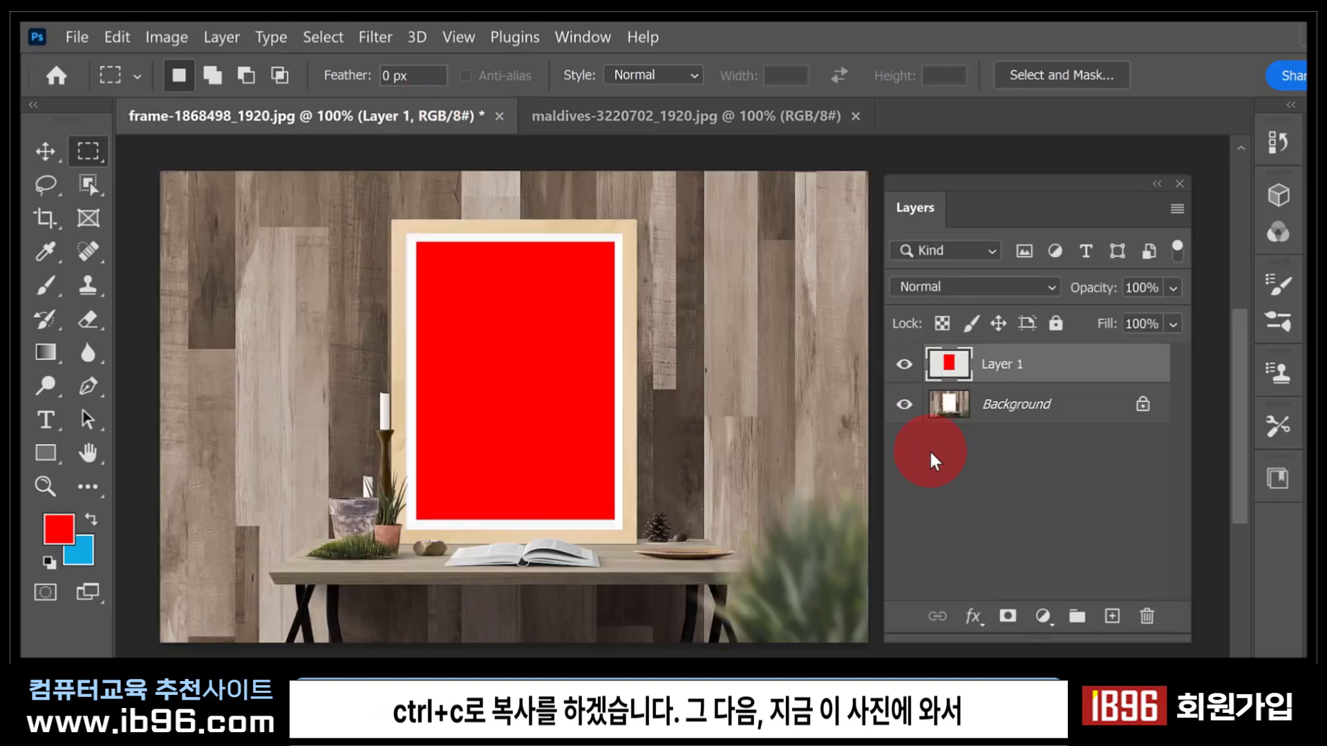
pyautogui.hotkey('ctrl', 'v')
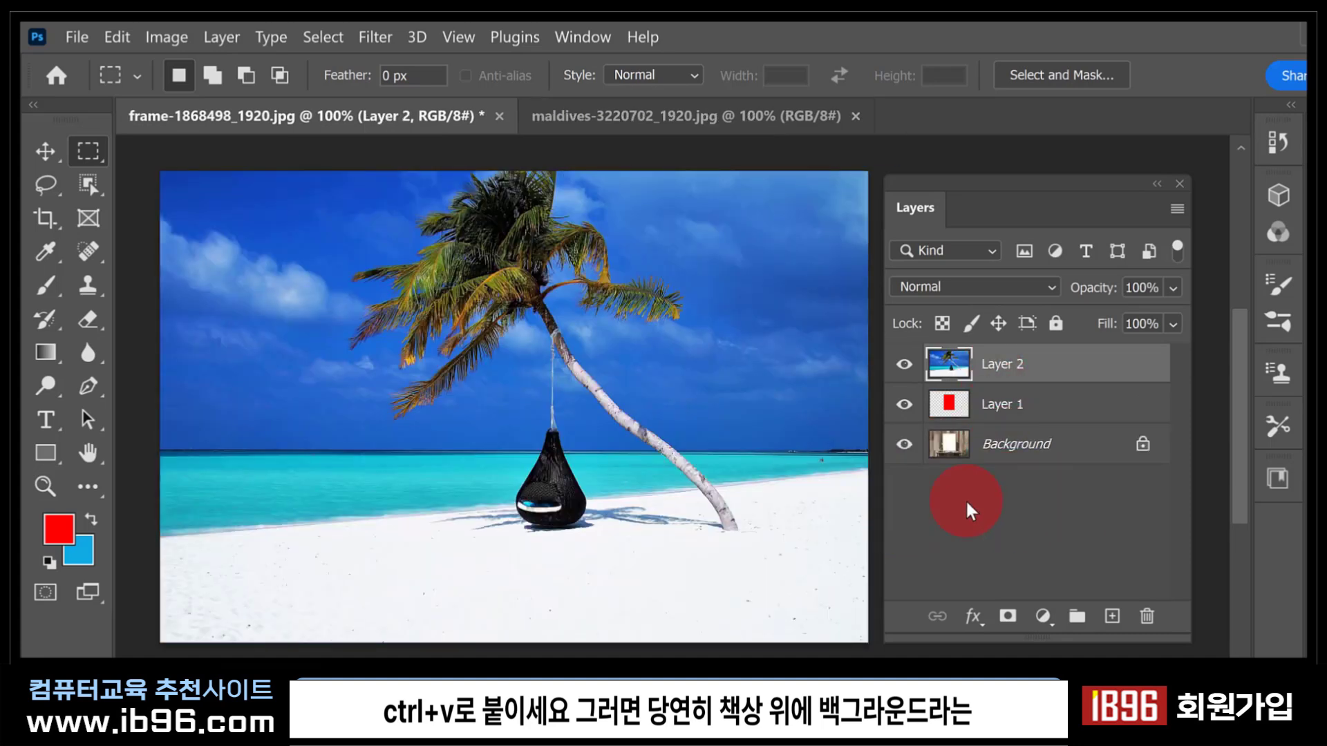
# Make the Background, Layer 1 and Layer 2 active in turn, and clip Layer 2 to the red rectangle with a clipping mask.
pyautogui.click(1034, 451)
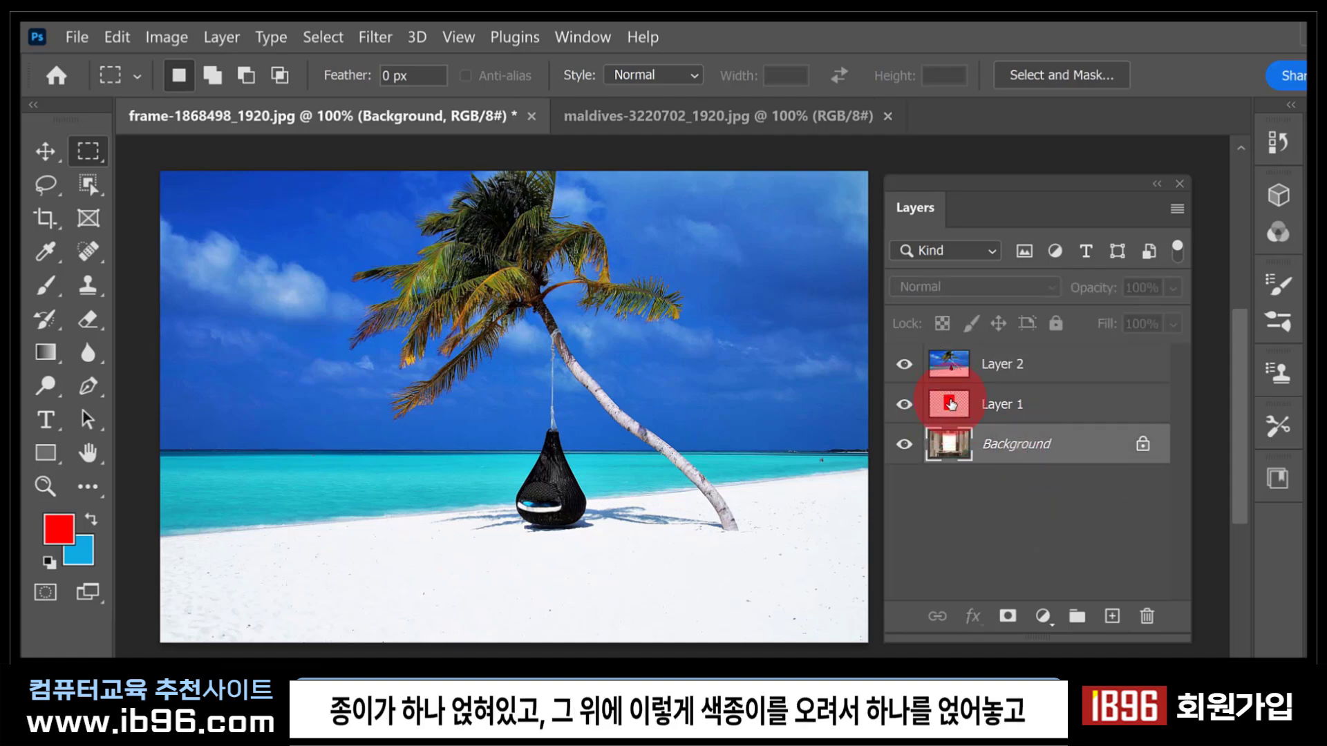
pyautogui.click(997, 402)
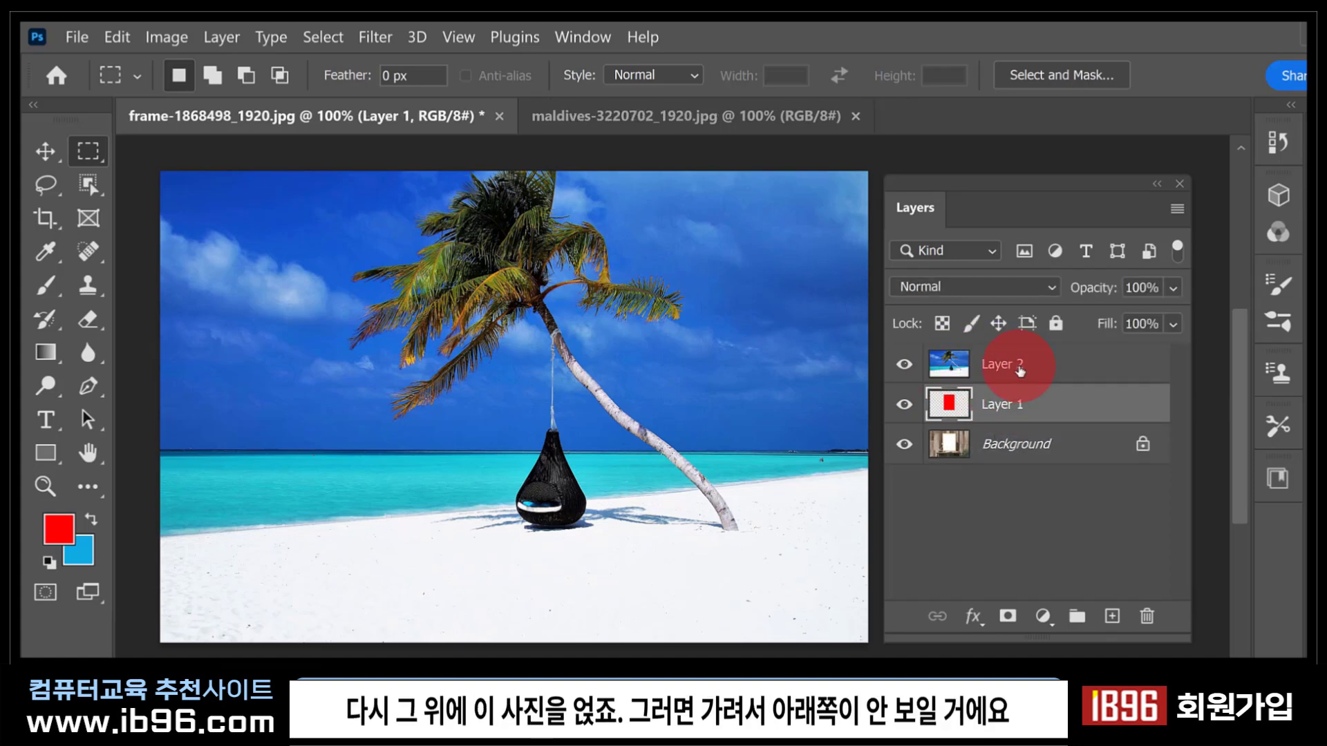
pyautogui.click(1020, 372)
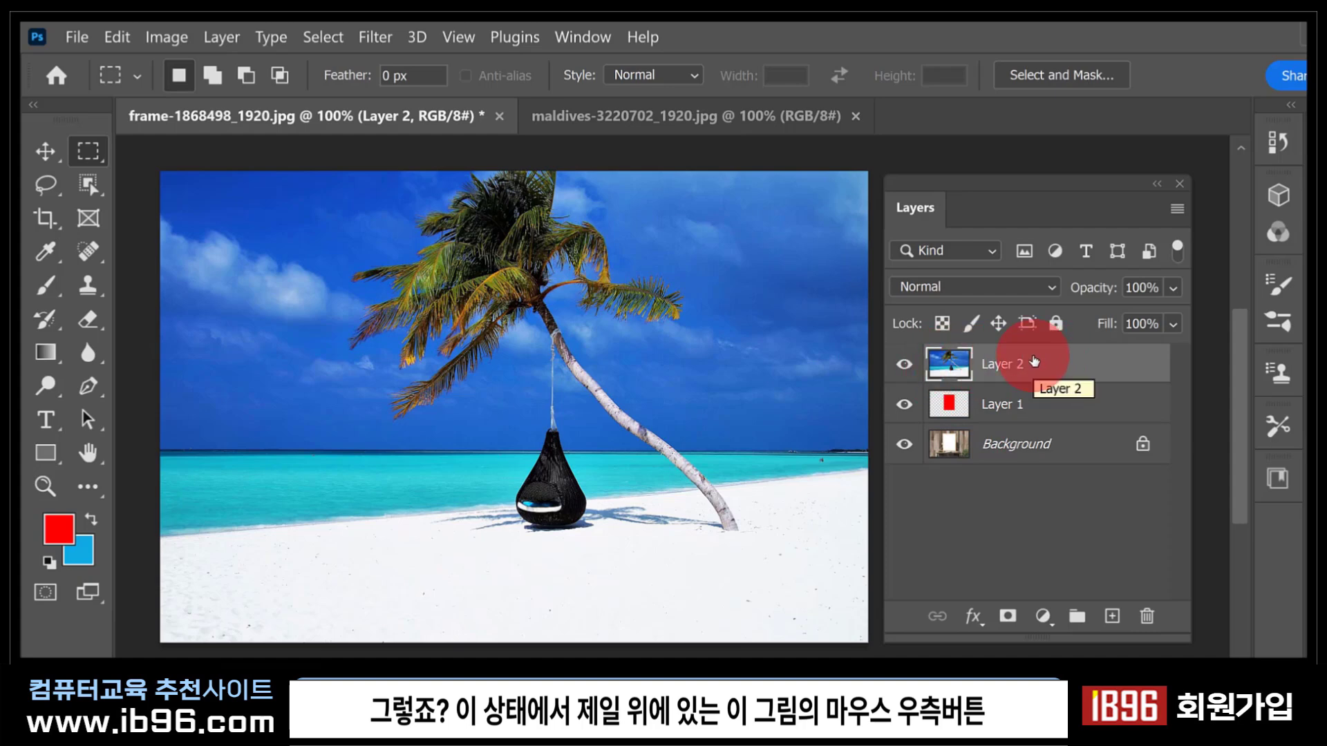
pyautogui.rightClick(1034, 361)
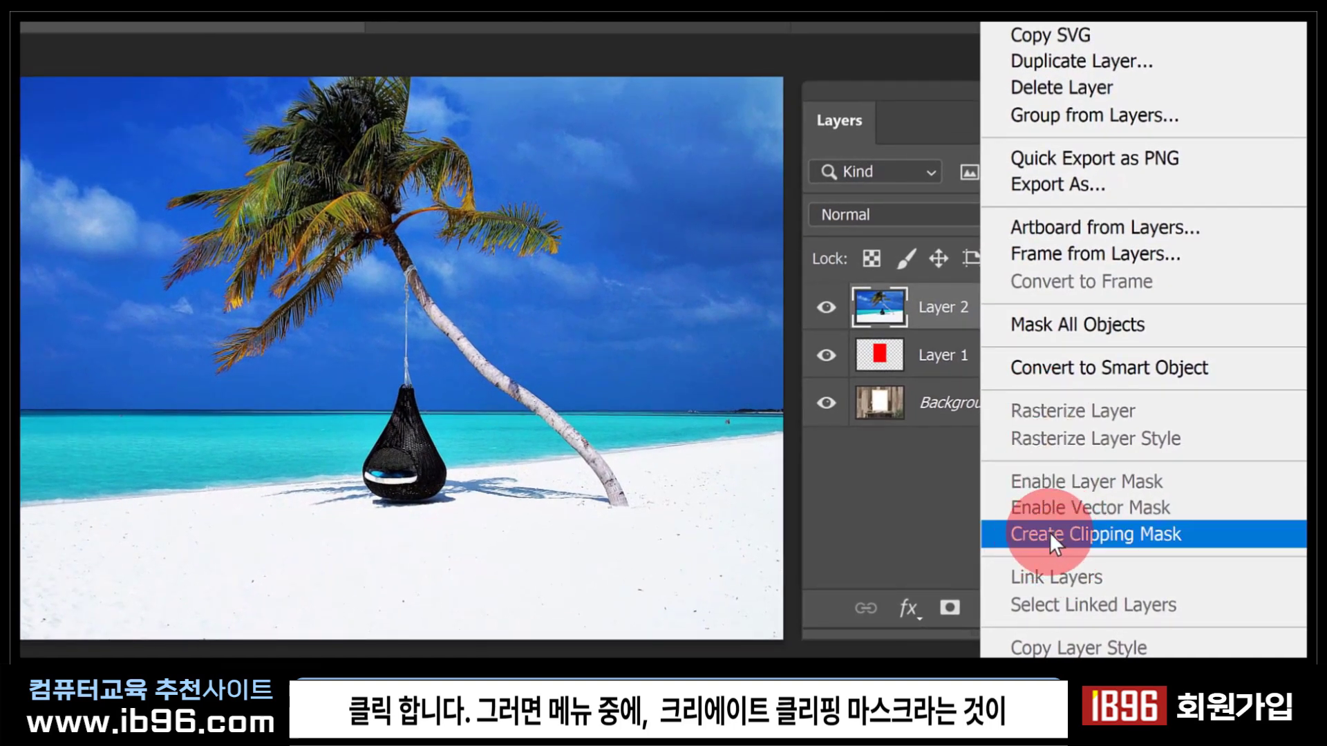
pyautogui.click(1101, 532)
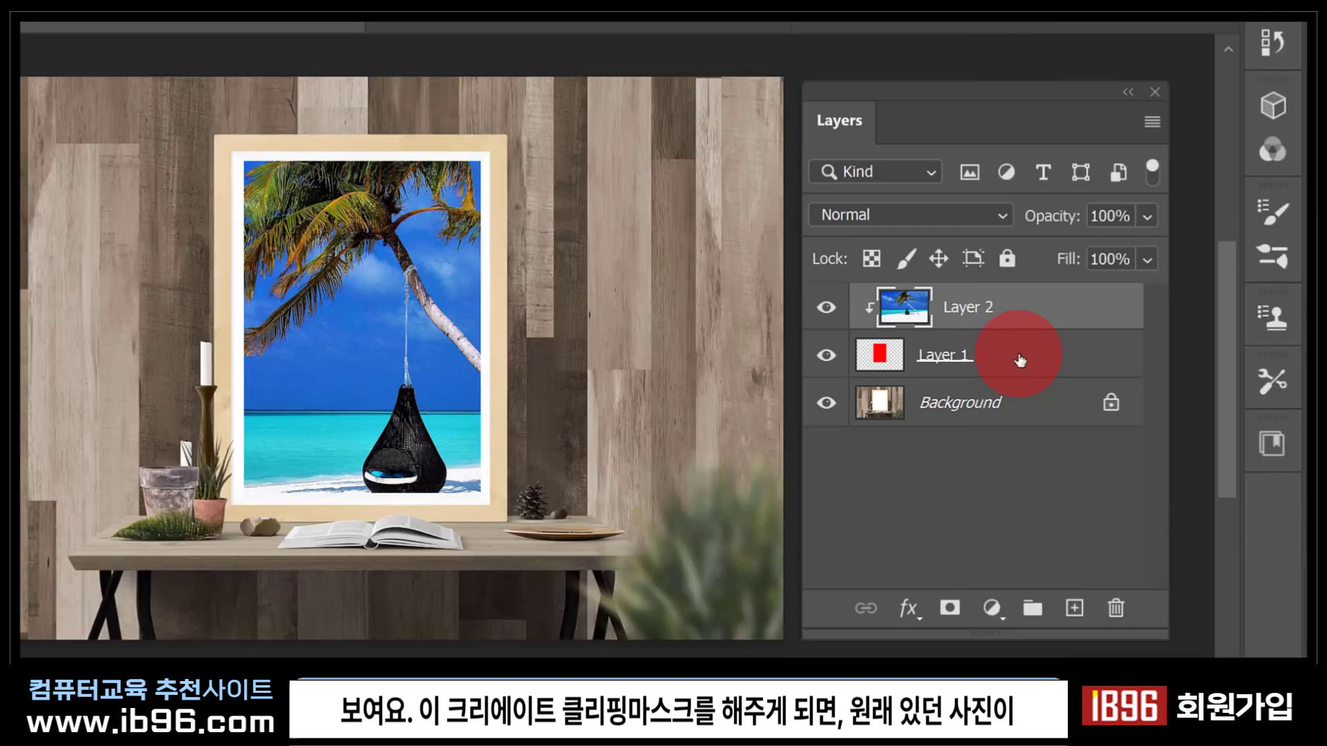
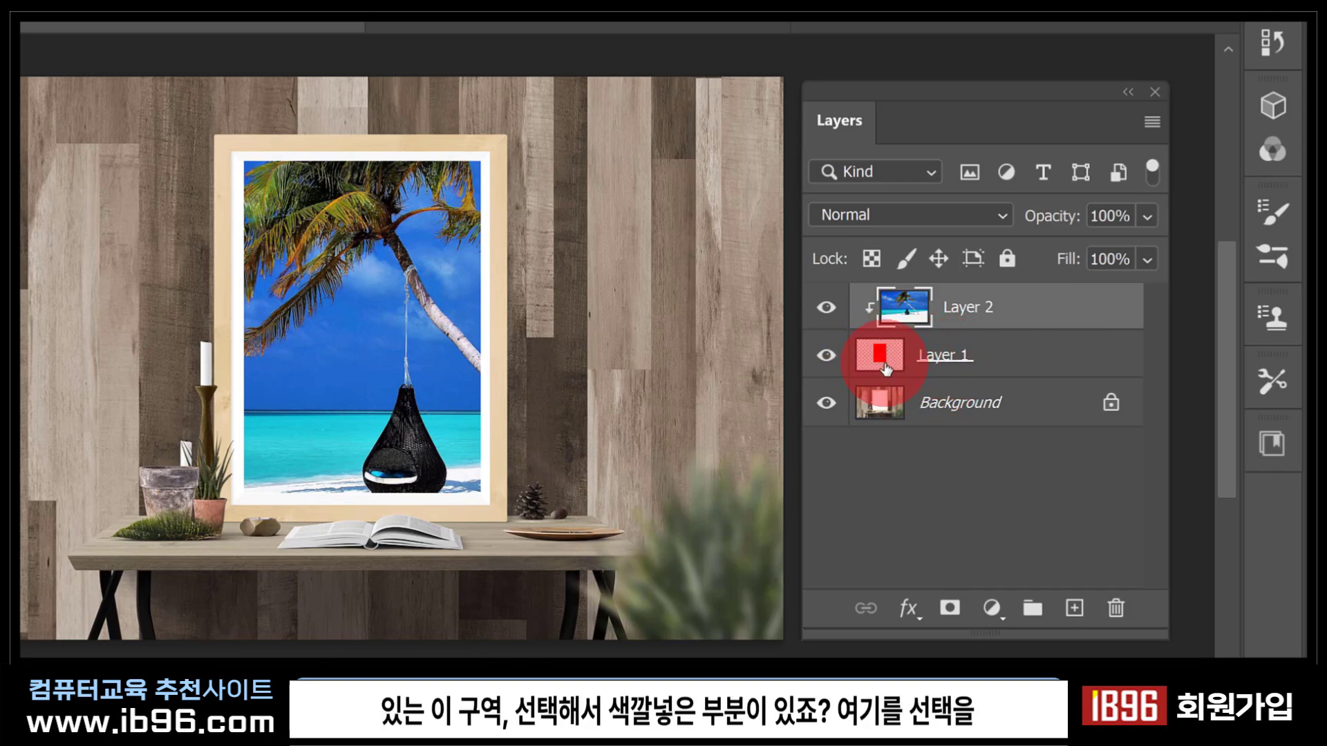
# Reposition the clipped beach photo inside the frame so the palm and the whole hanging swing show within the opening.
pyautogui.click(884, 366)
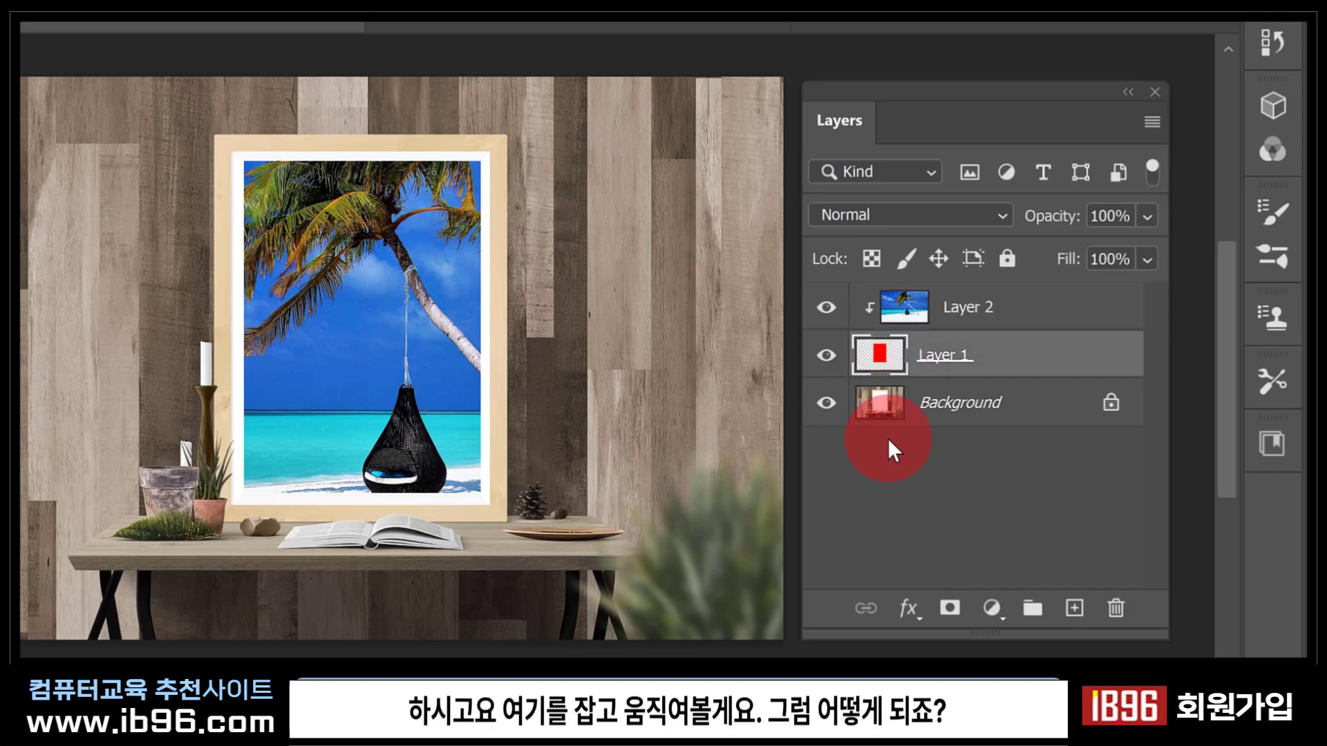
pyautogui.moveTo(438, 323); pyautogui.dragTo(398, 296)
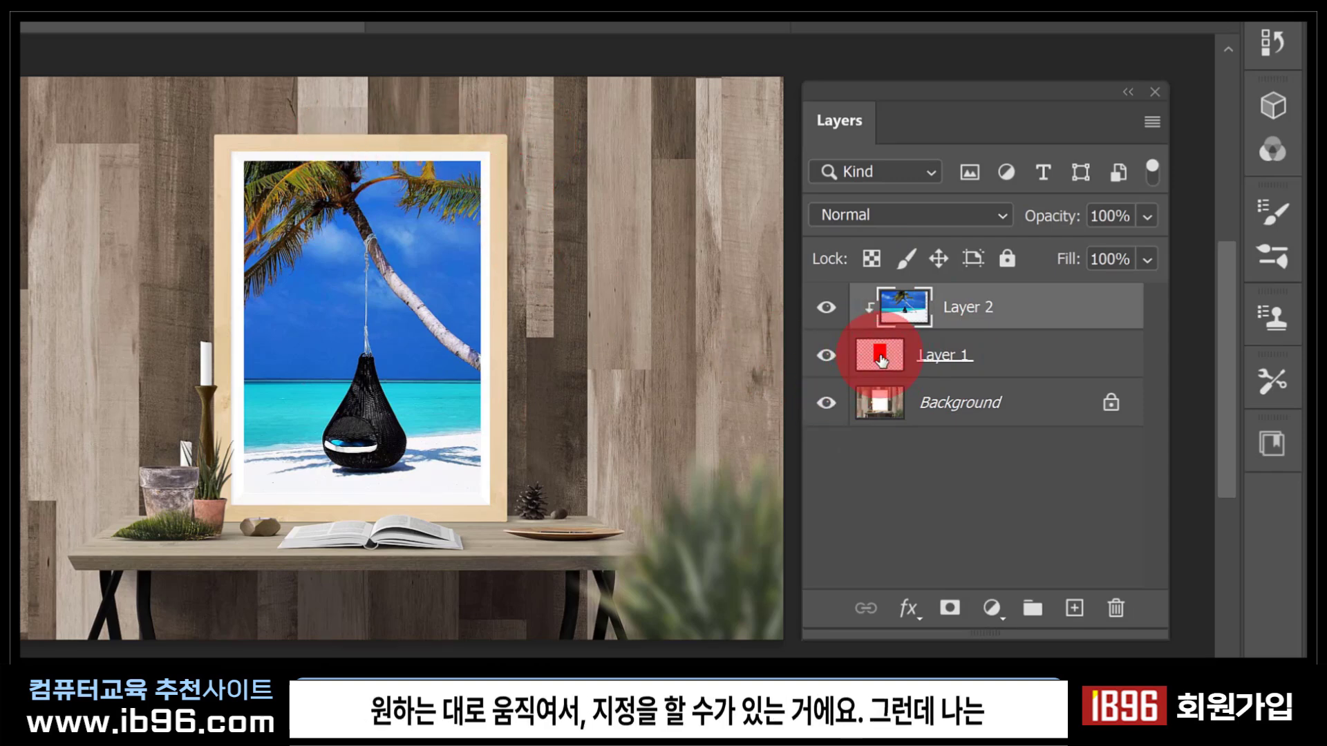
pyautogui.moveTo(435, 296); pyautogui.dragTo(409, 307)
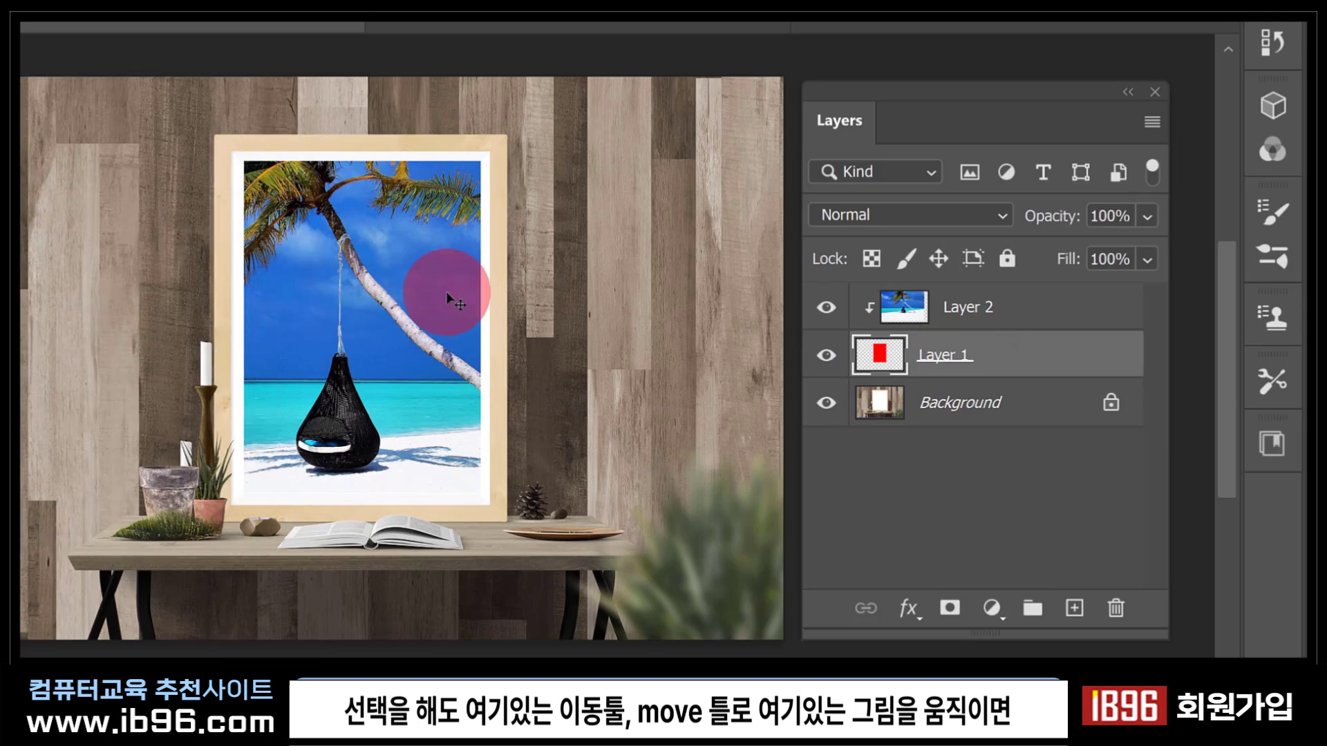
pyautogui.moveTo(416, 280); pyautogui.dragTo(456, 283)
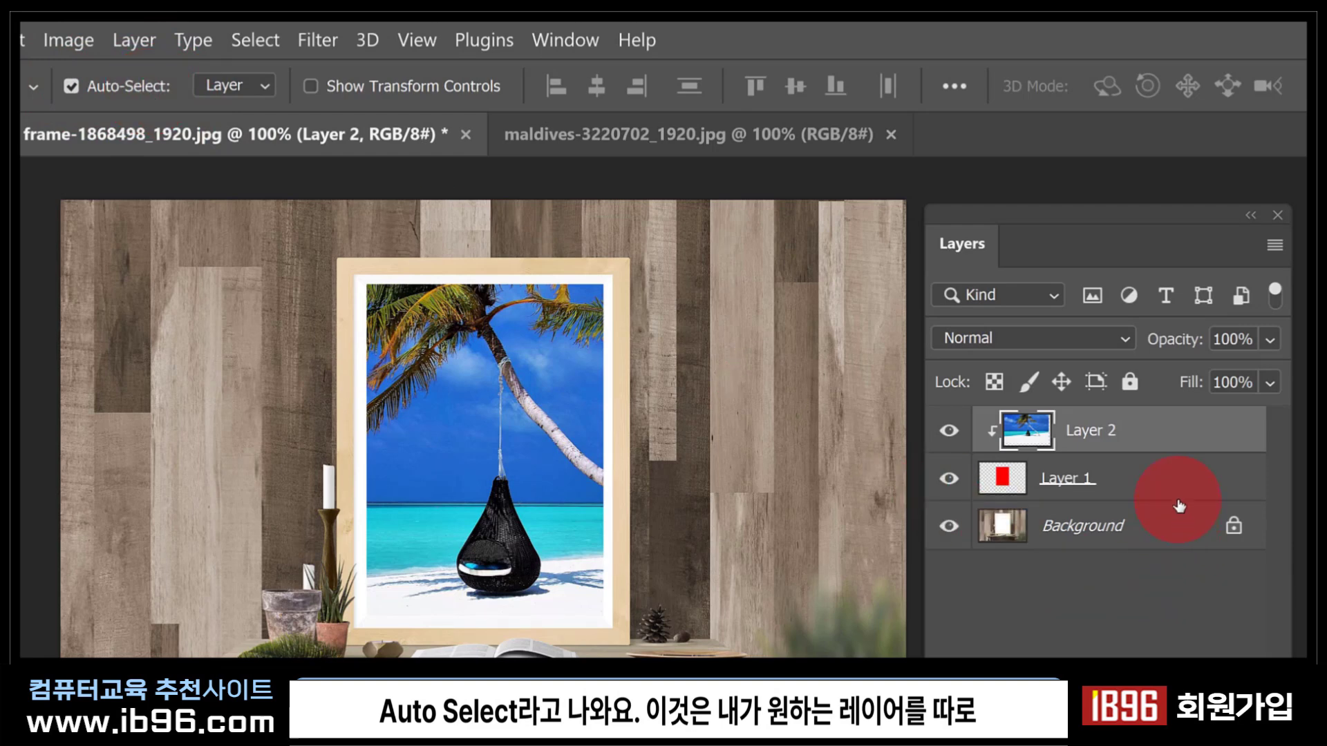
# Make Layer 1 and the Background active in turn, and reselect the beach photo's layer by picking it on the canvas.
pyautogui.click(1168, 474)
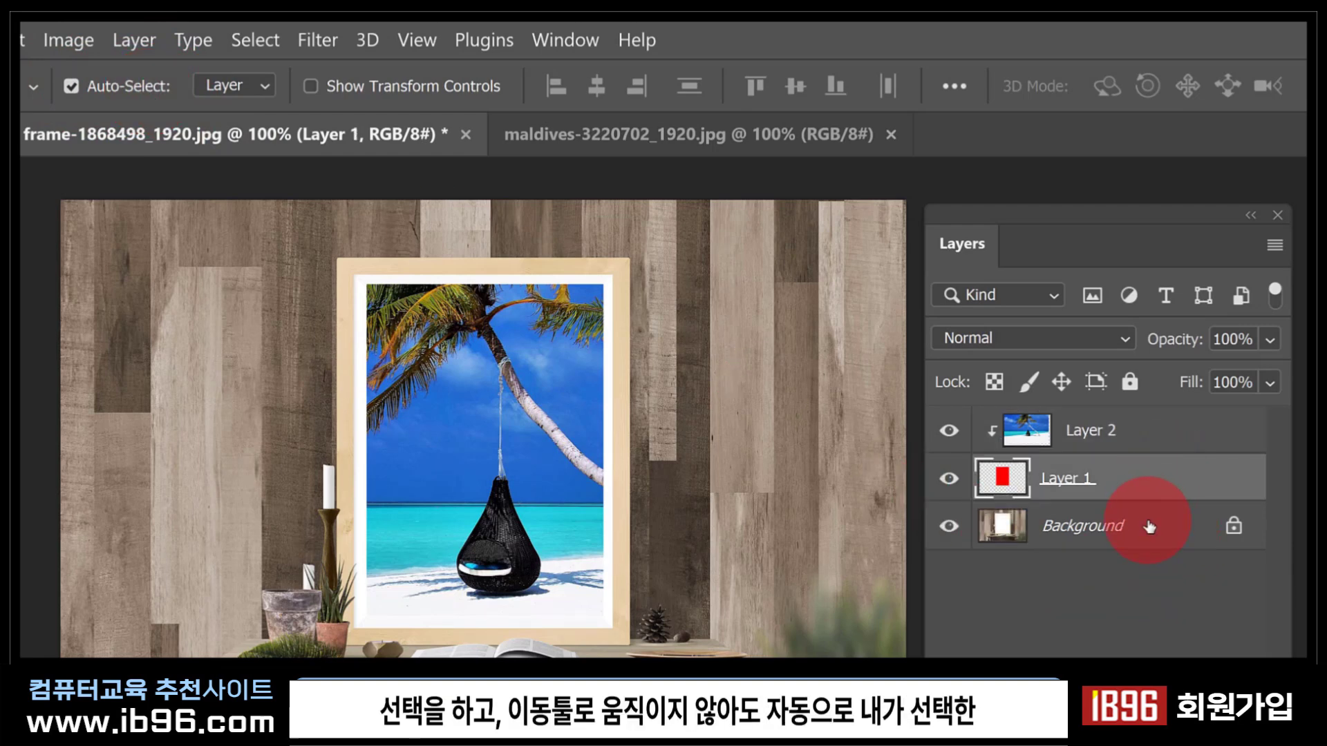
pyautogui.click(1149, 525)
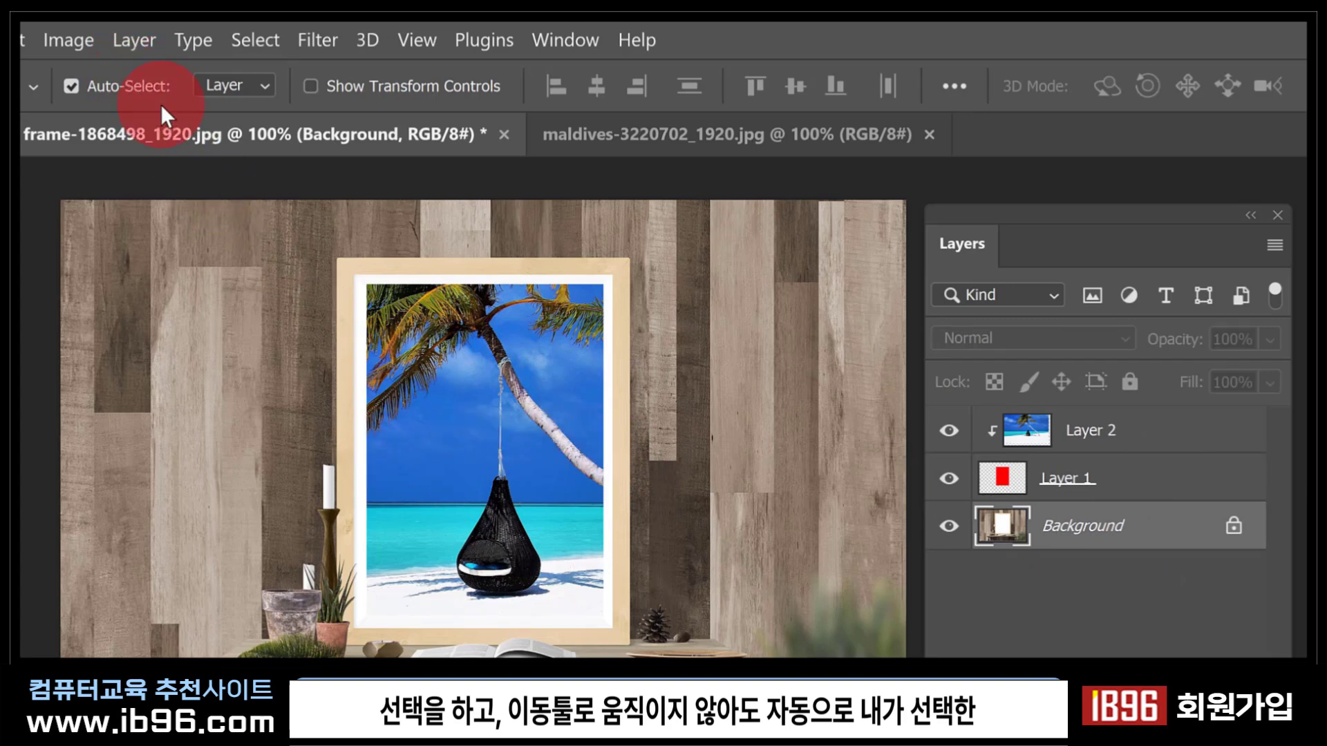
pyautogui.click(488, 383)
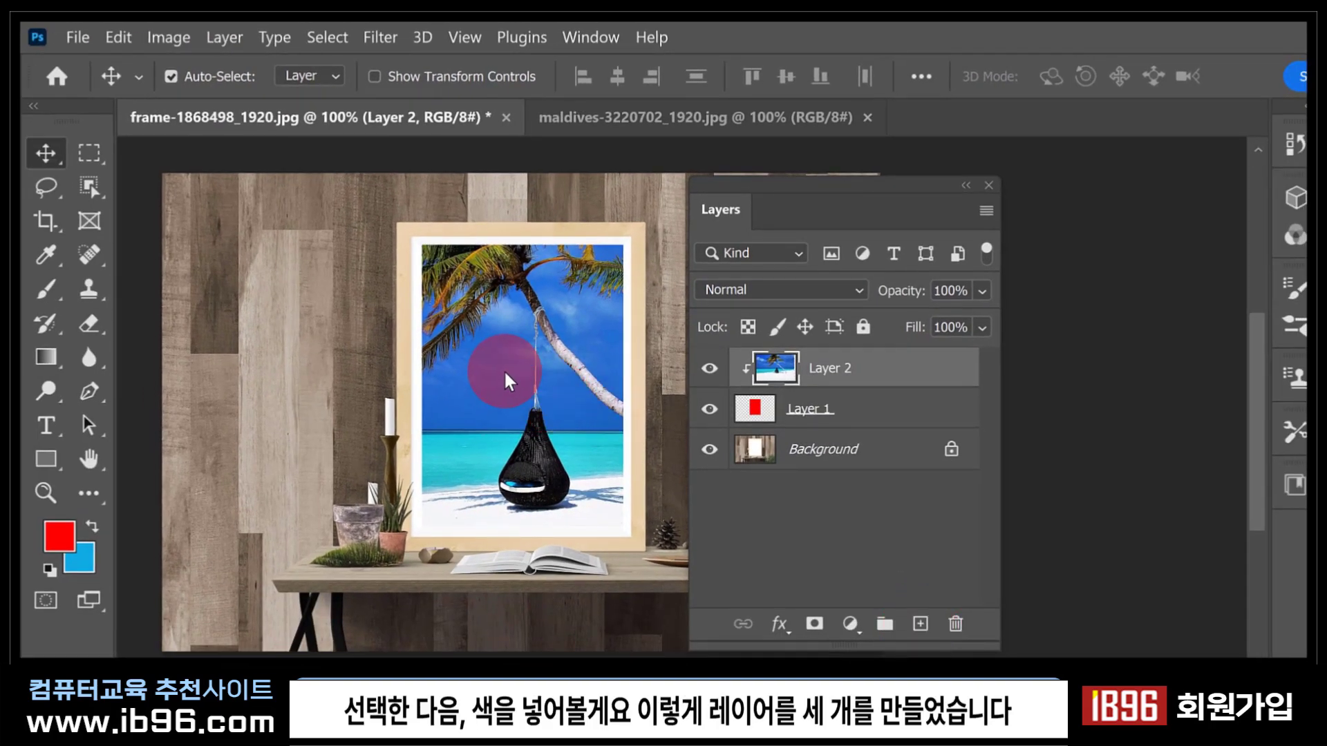
# Add three empty layers above the photo and fill a square on Layer 5, on the wall beside the frame's upper left, with the blue background color.
pyautogui.click(921, 625)
pyautogui.click(921, 625)
pyautogui.click(921, 624)
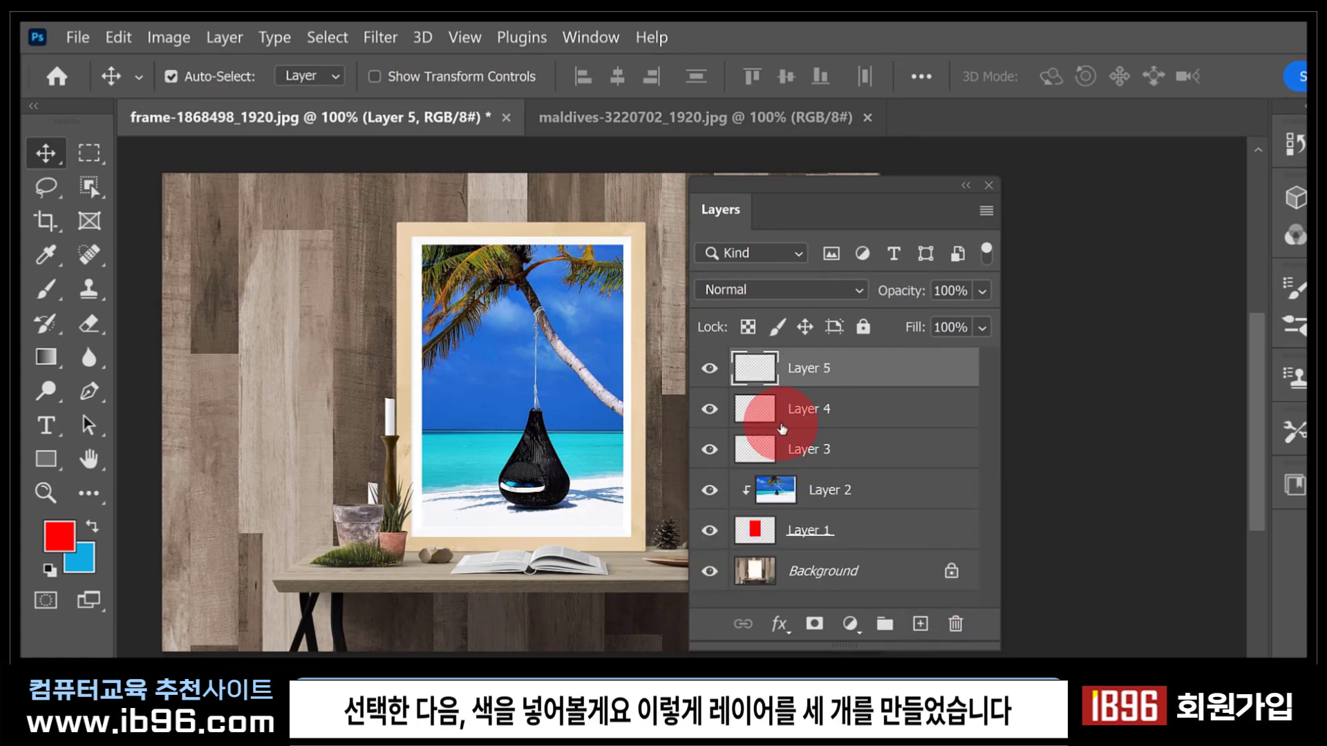
pyautogui.click(89, 153)
pyautogui.moveTo(202, 207); pyautogui.dragTo(323, 336)
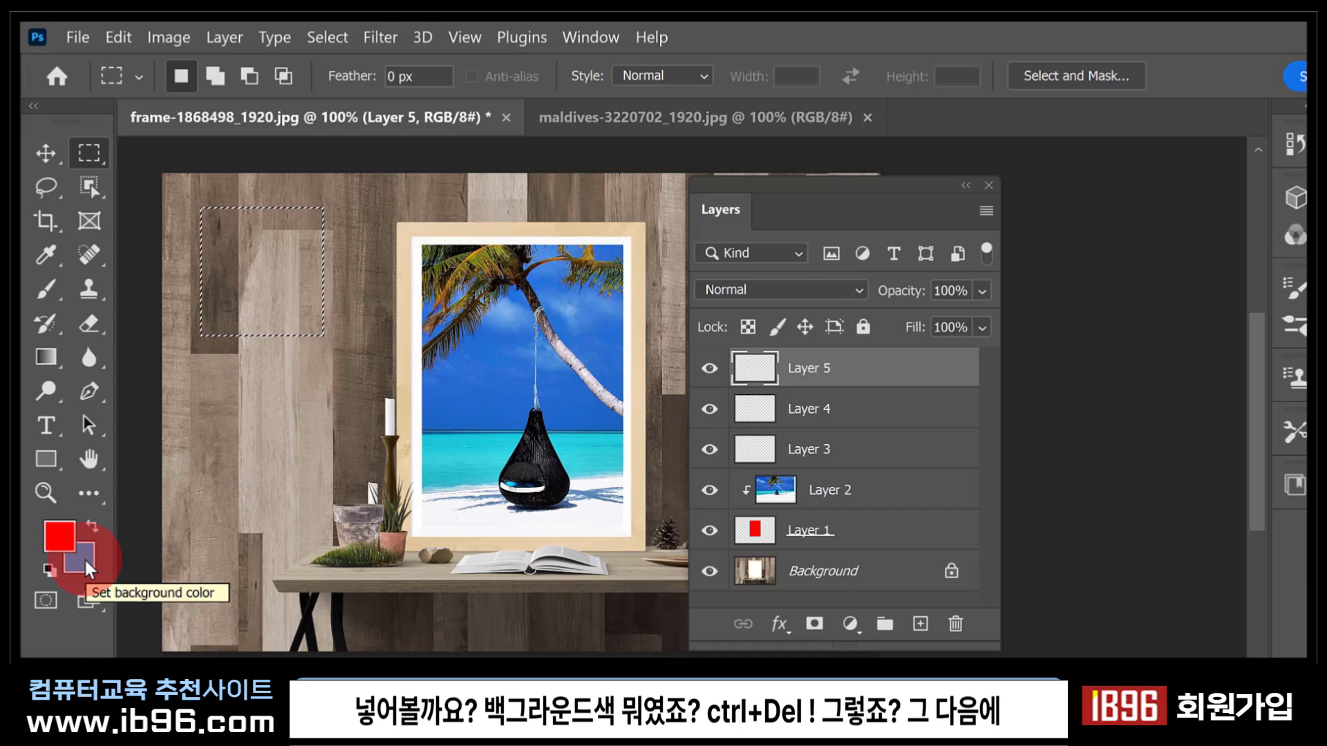
pyautogui.hotkey('ctrl', 'Delete')
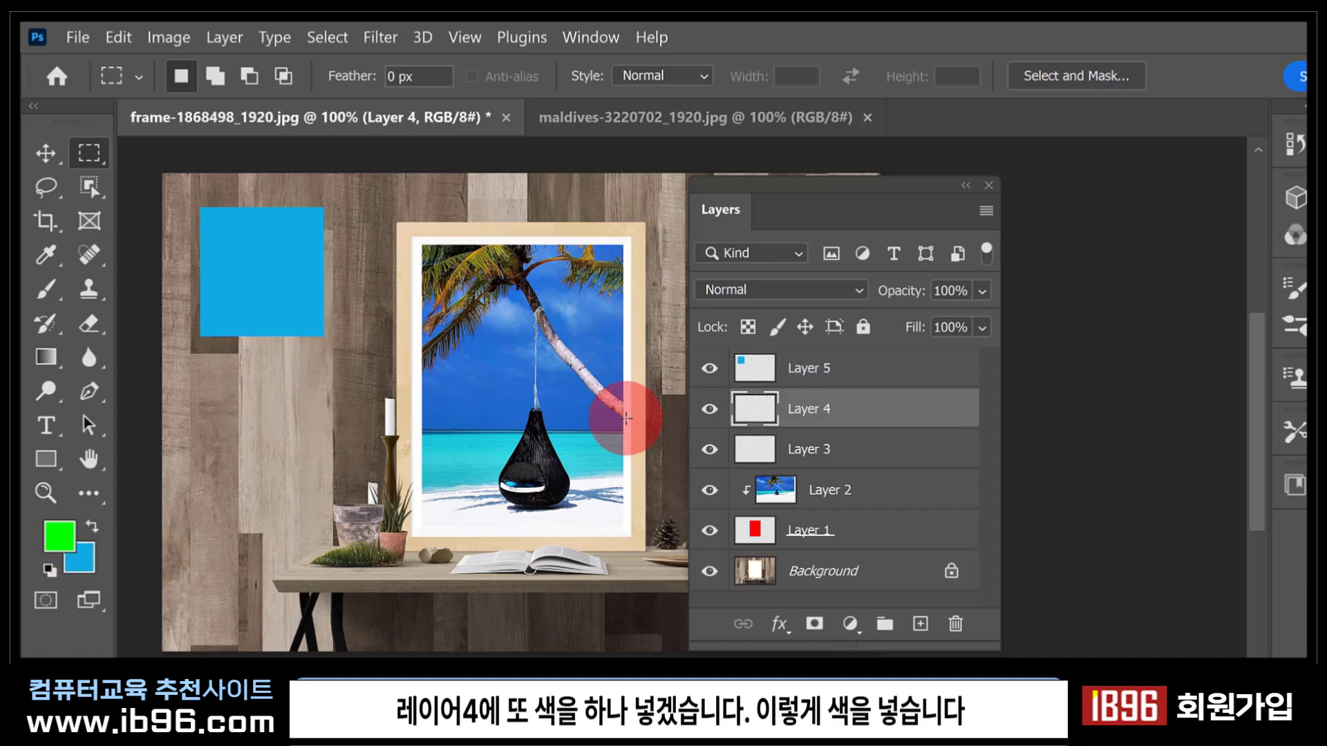
# Fill a rectangle on Layer 4 with the green foreground color and move it over the frame's lower-left corner.
pyautogui.hotkey('alt', 'Delete')
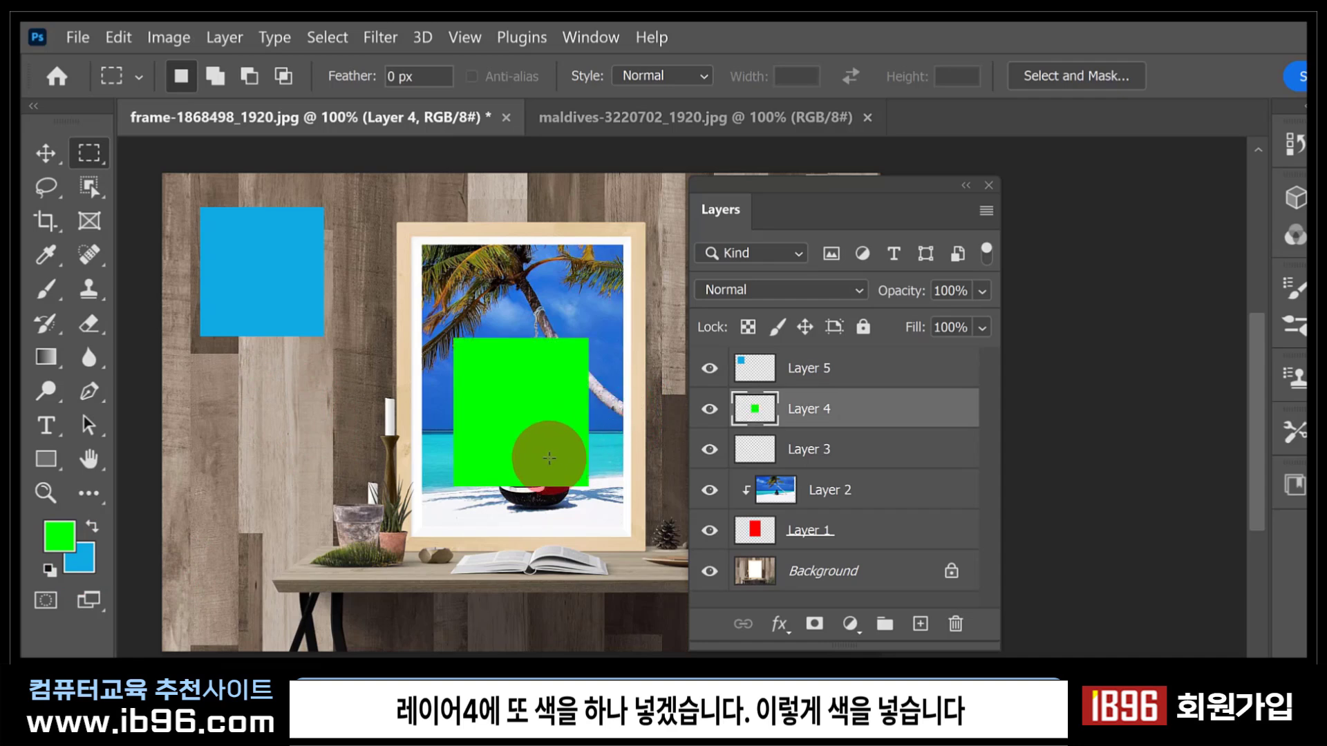
pyautogui.click(46, 154)
pyautogui.moveTo(489, 392); pyautogui.dragTo(360, 507)
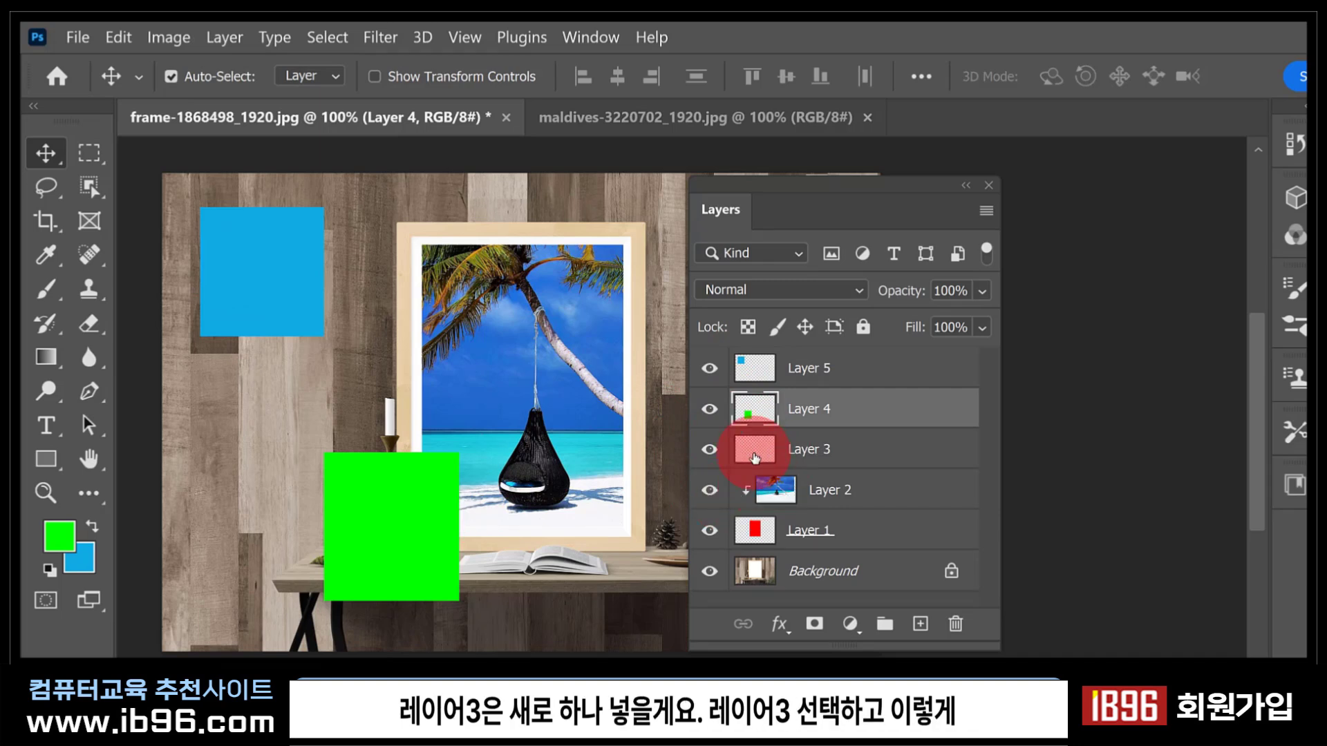
# Set the foreground color to yellow and fill a rectangle on Layer 3 over the frame's upper-right corner.
pyautogui.click(60, 537)
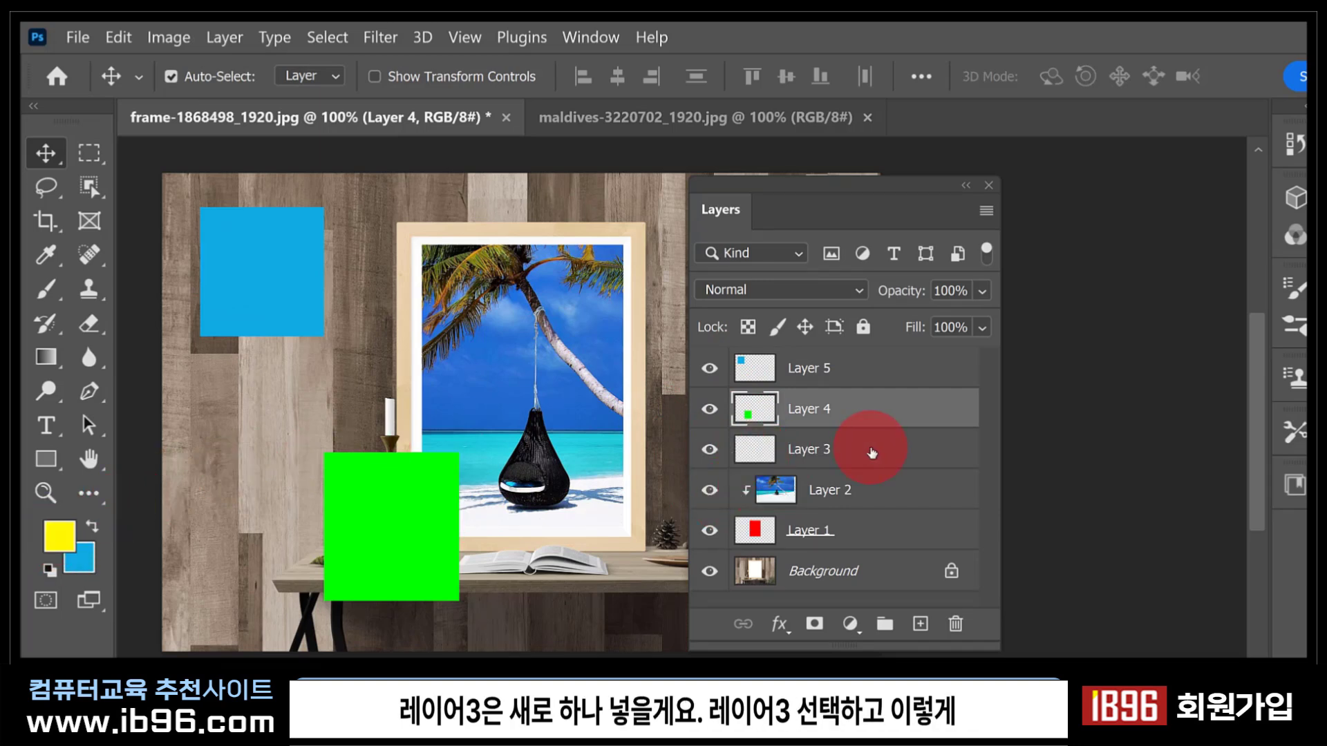
pyautogui.click(874, 453)
pyautogui.click(89, 154)
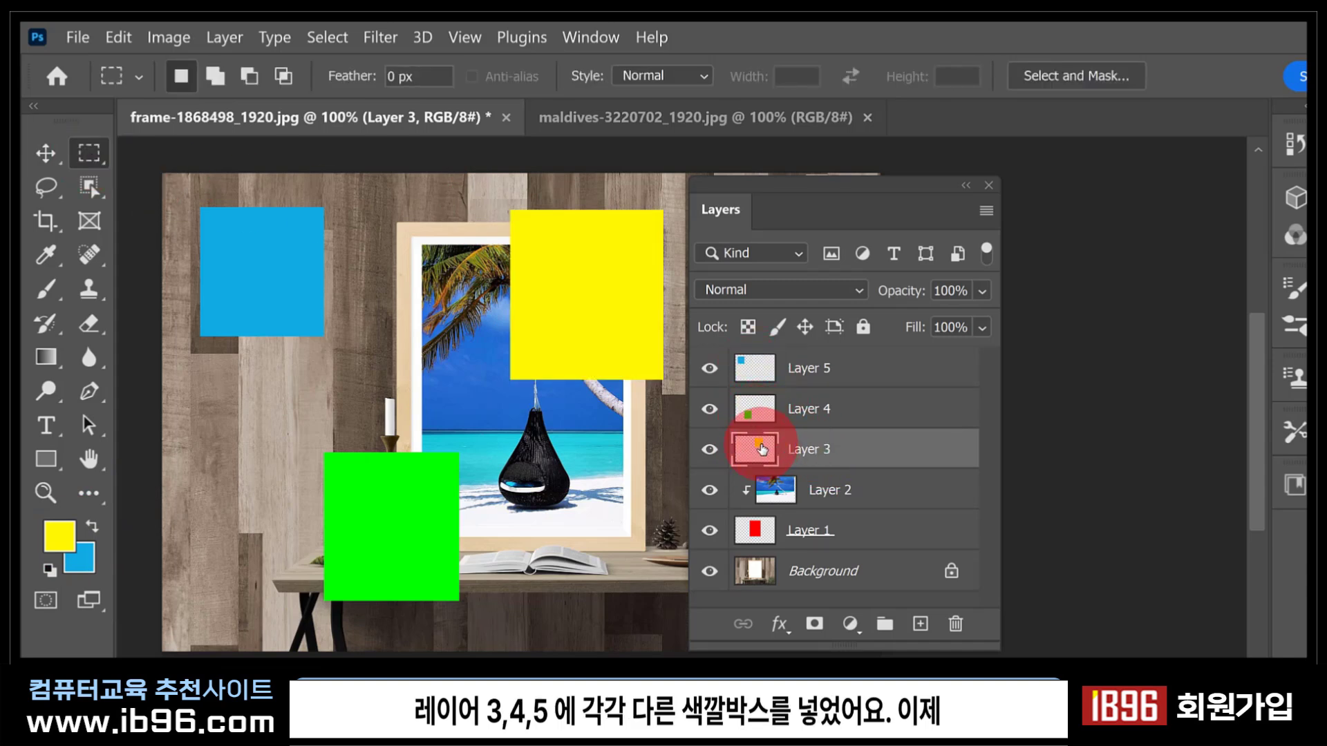
# Move the yellow rectangle on Layer 3 slightly to the right and the blue square on Layer 5 slightly down.
pyautogui.click(52, 155)
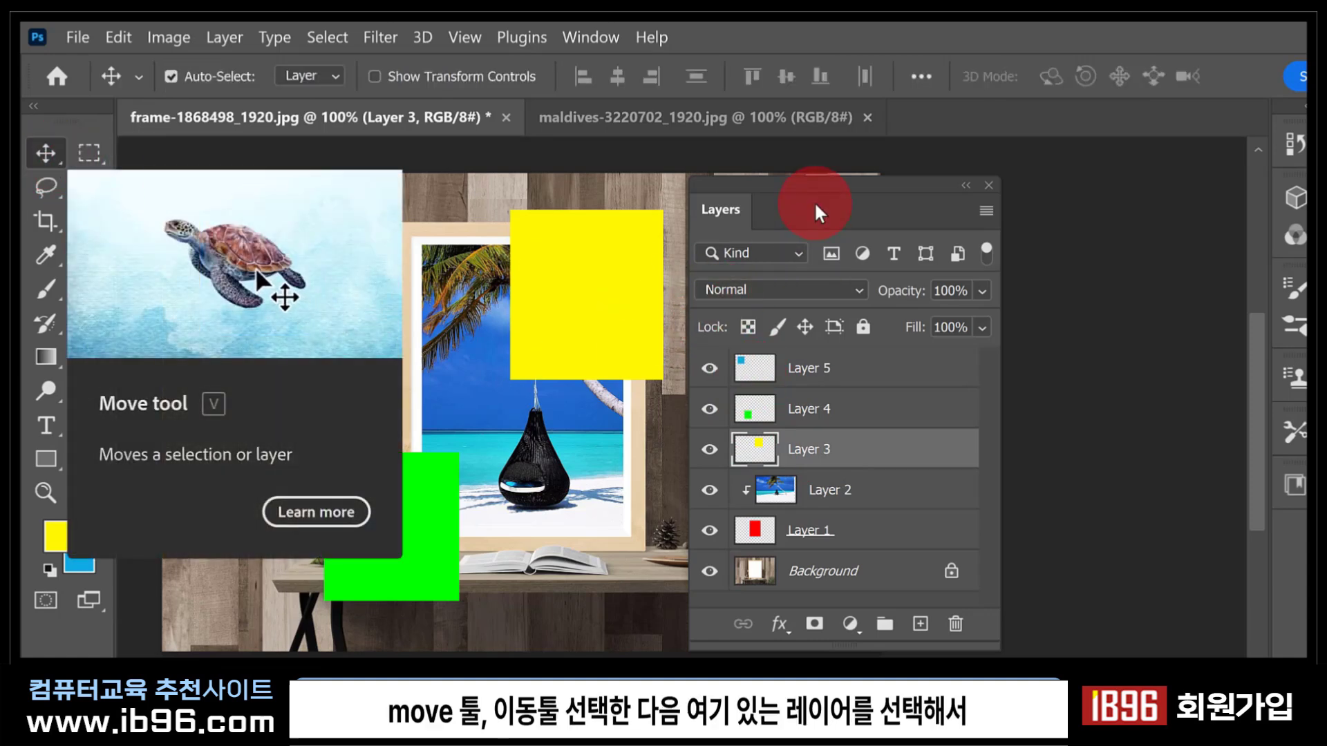
pyautogui.click(598, 465)
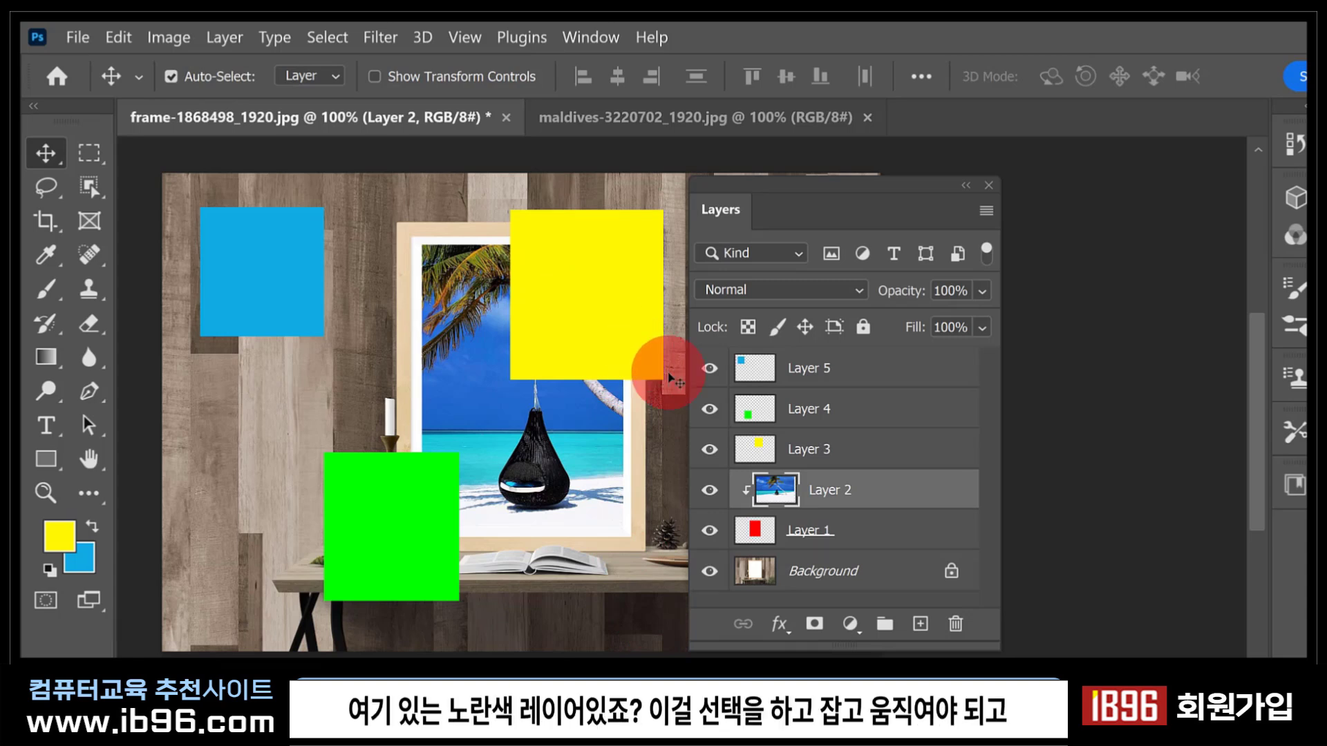
pyautogui.click(834, 458)
pyautogui.moveTo(600, 280)
pyautogui.mouseDown()
pyautogui.moveTo(515, 293)
pyautogui.moveTo(622, 293)
pyautogui.mouseUp()
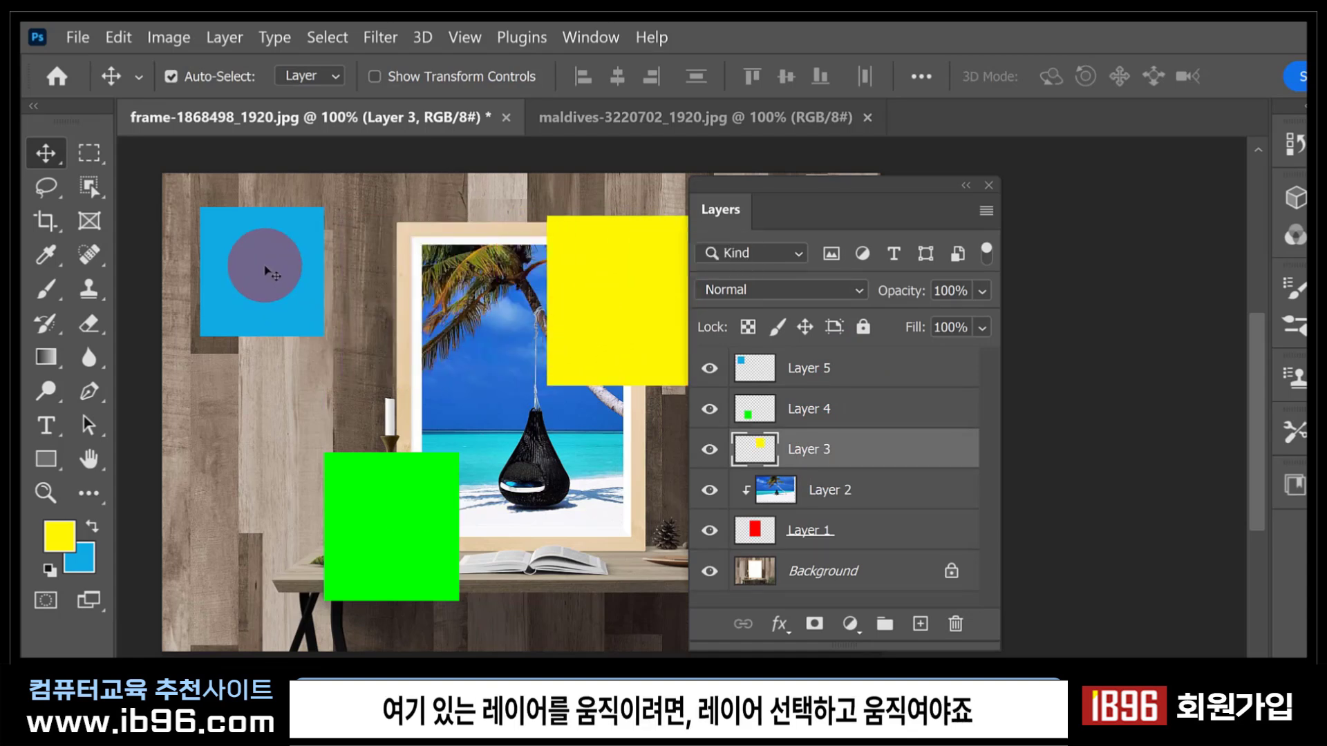
pyautogui.click(908, 370)
pyautogui.moveTo(255, 268)
pyautogui.mouseDown()
pyautogui.moveTo(397, 320)
pyautogui.moveTo(252, 284)
pyautogui.mouseUp()
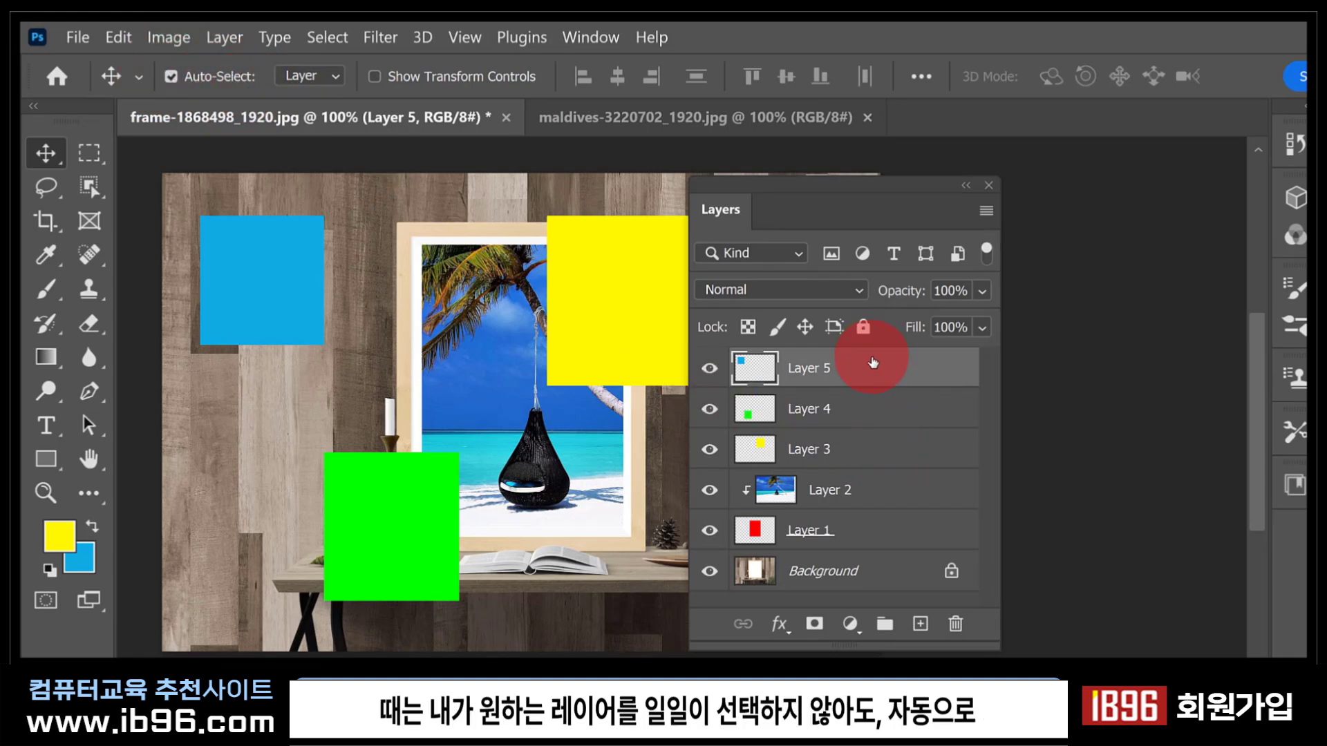
# Make Layer 4 and Layer 3 active in turn, and pick the blue, green and yellow boxes on the canvas using Auto-Select.
pyautogui.click(875, 411)
pyautogui.click(874, 458)
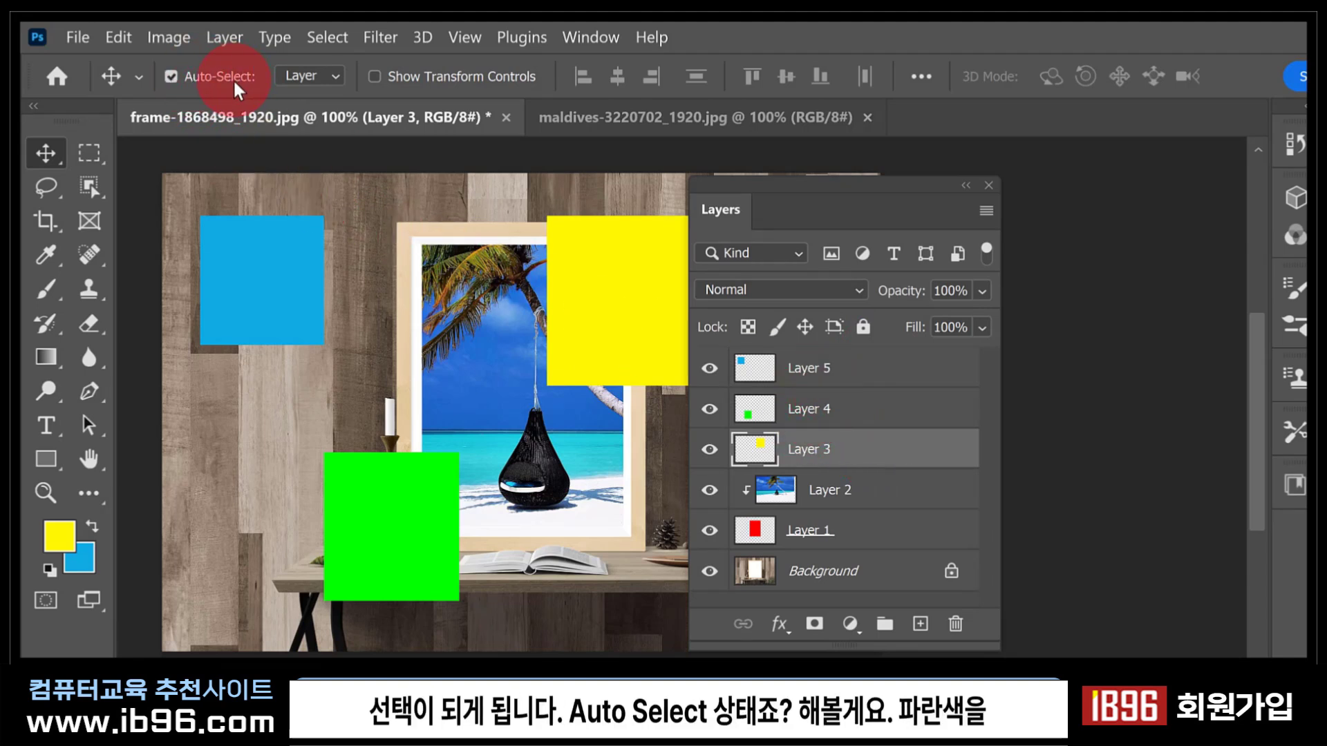
pyautogui.click(235, 236)
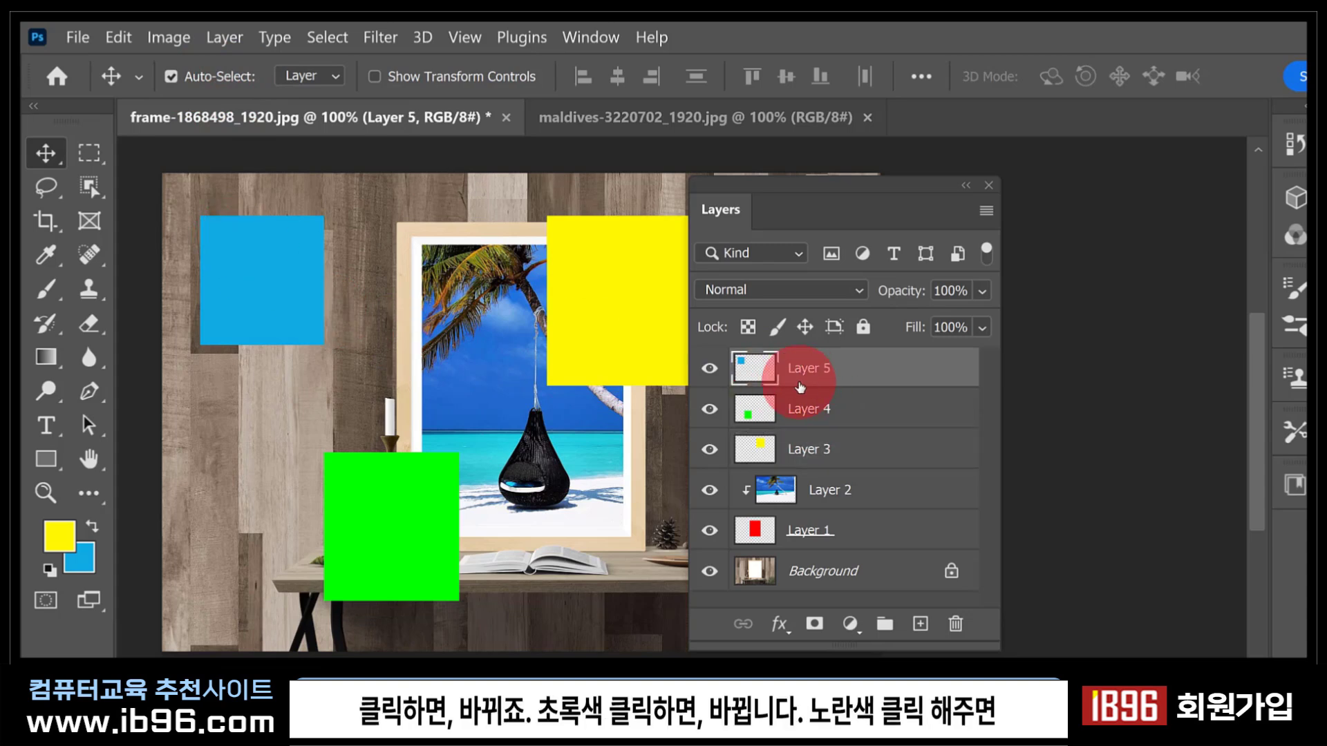
pyautogui.click(396, 543)
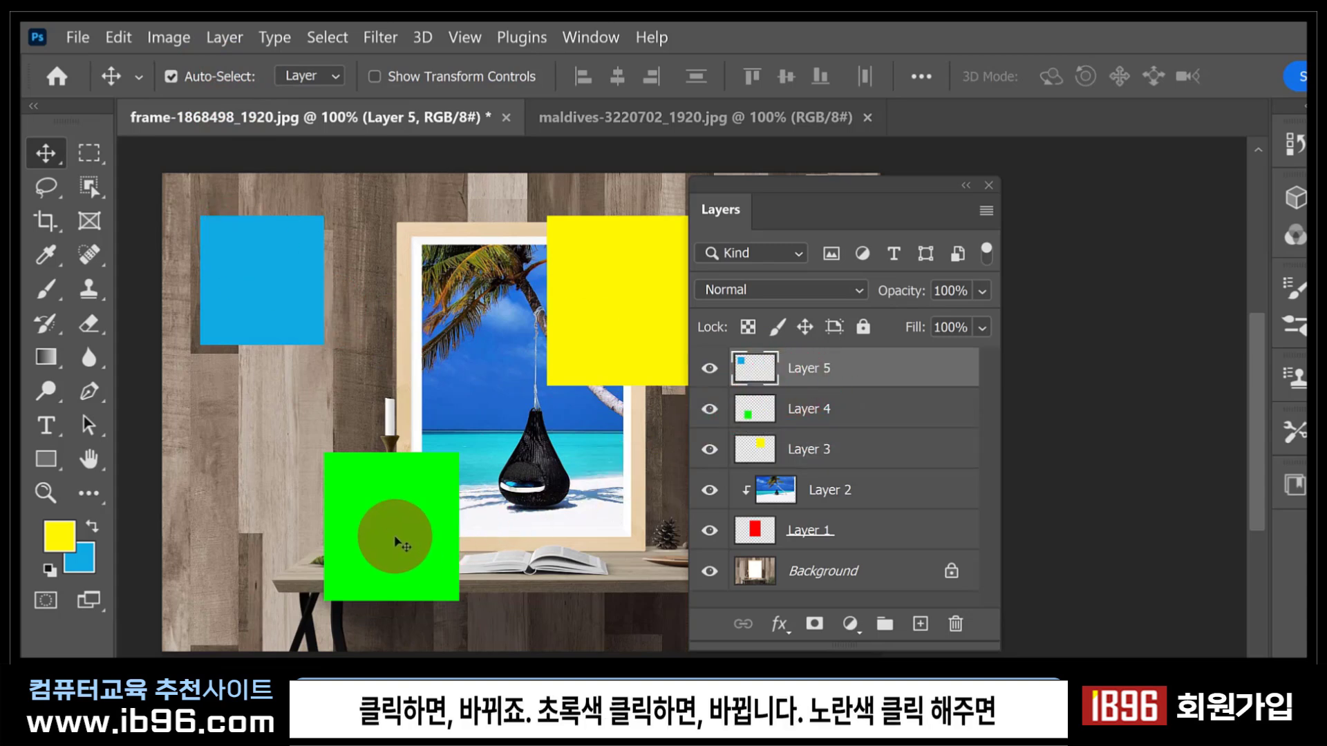
pyautogui.click(396, 544)
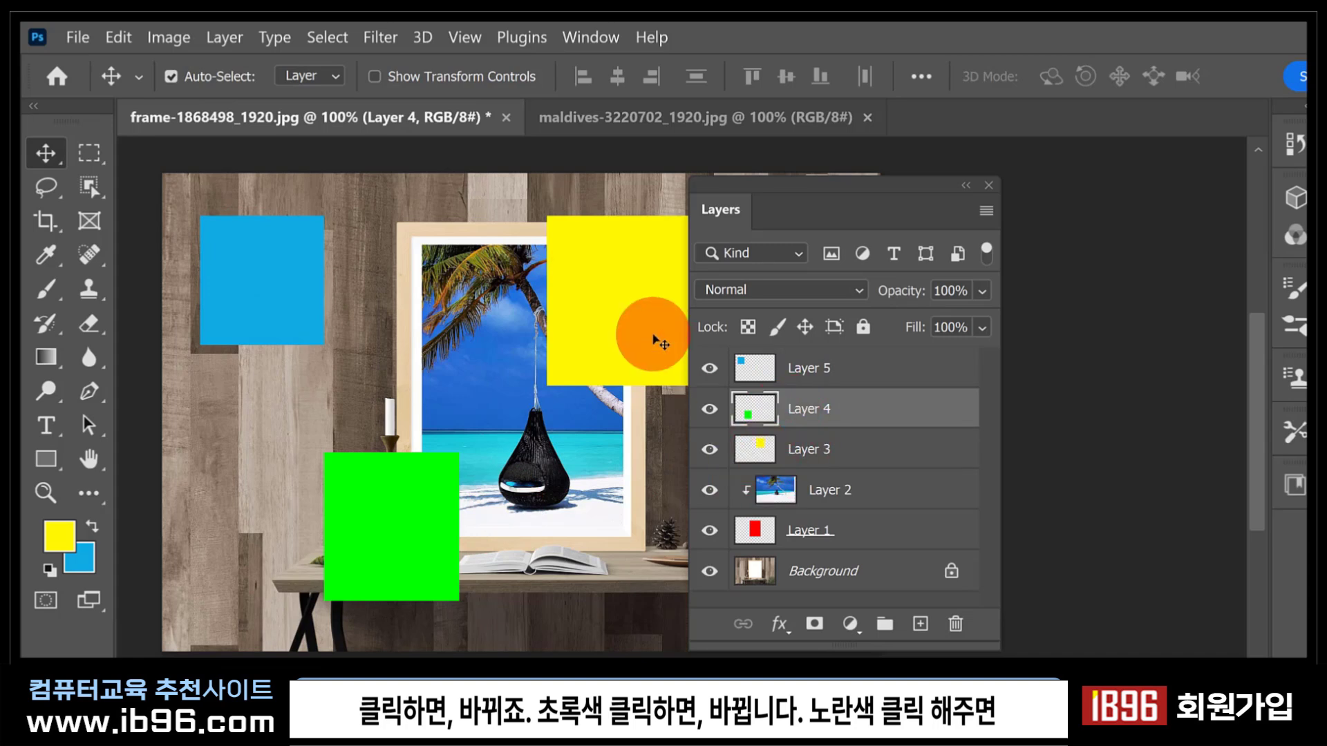
pyautogui.click(657, 340)
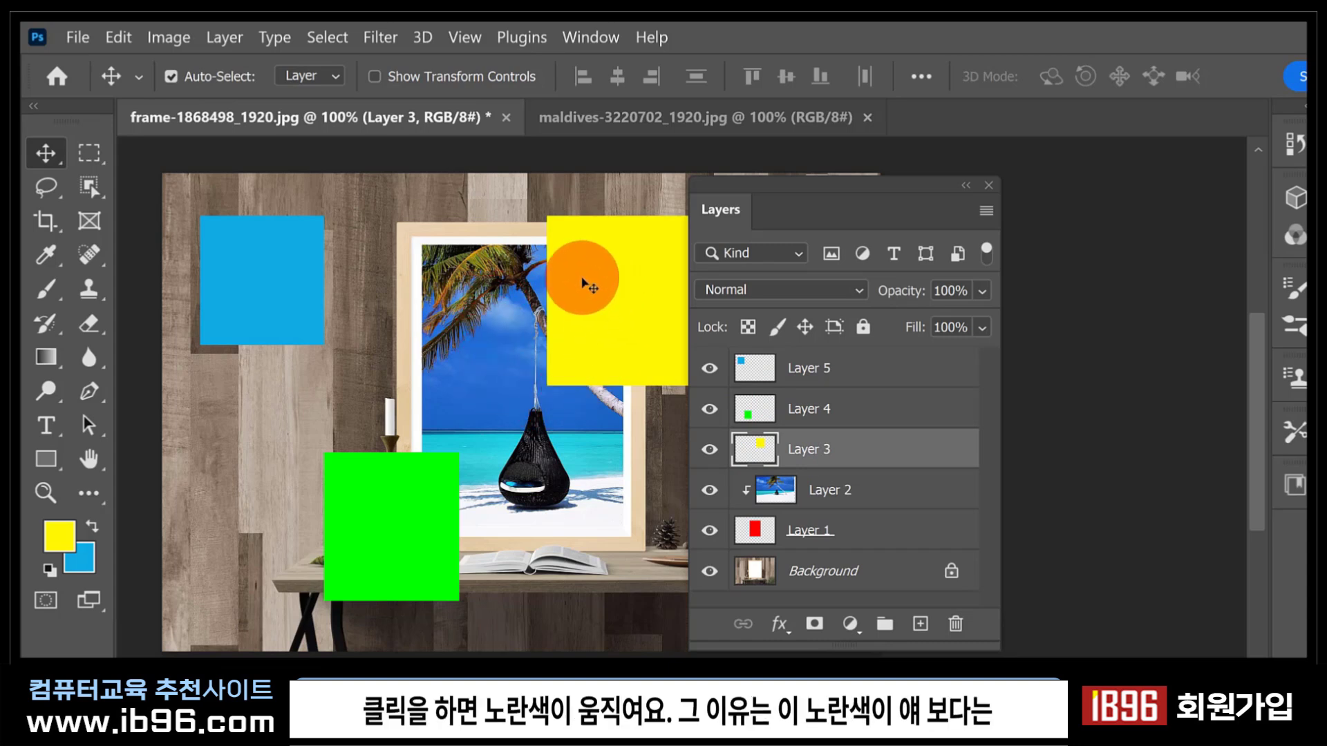
# Move the yellow rectangle down and to the left over the beach photo, and make Layer 2 active.
pyautogui.moveTo(584, 286); pyautogui.dragTo(555, 297)
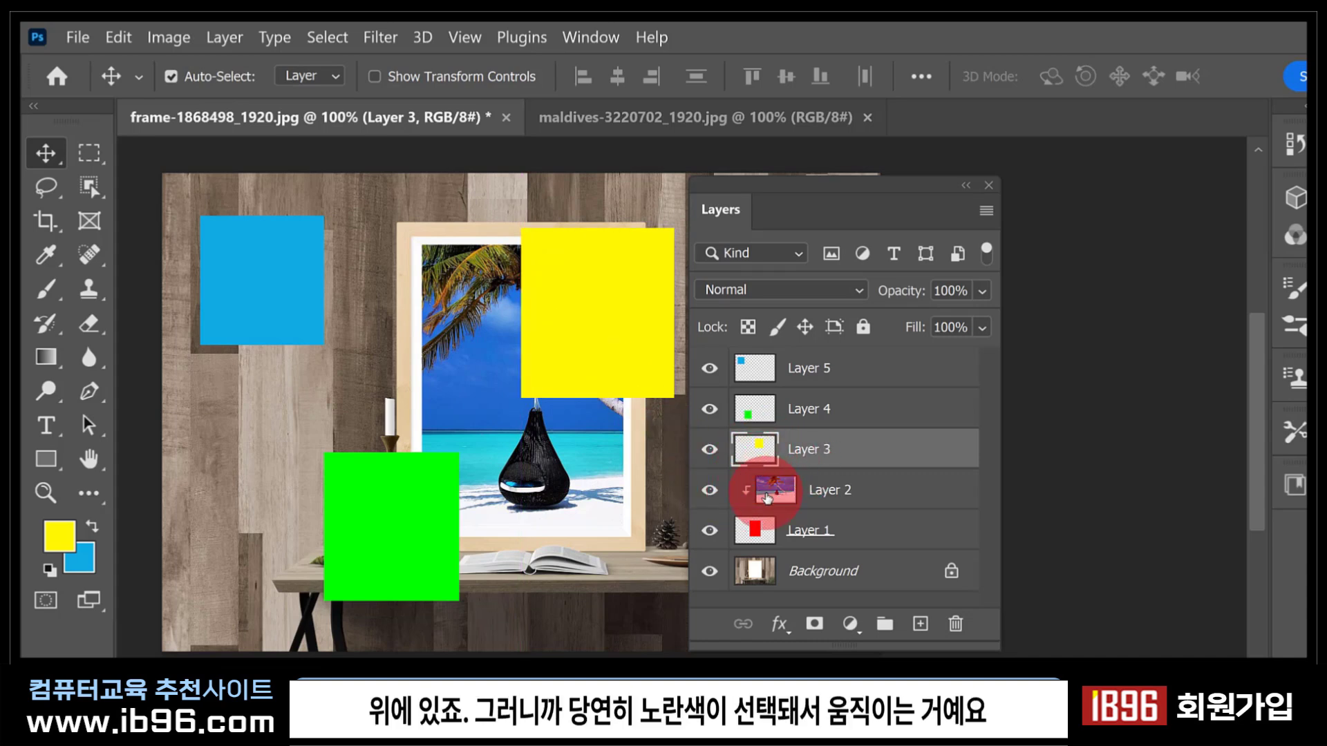
pyautogui.moveTo(608, 299); pyautogui.dragTo(591, 320)
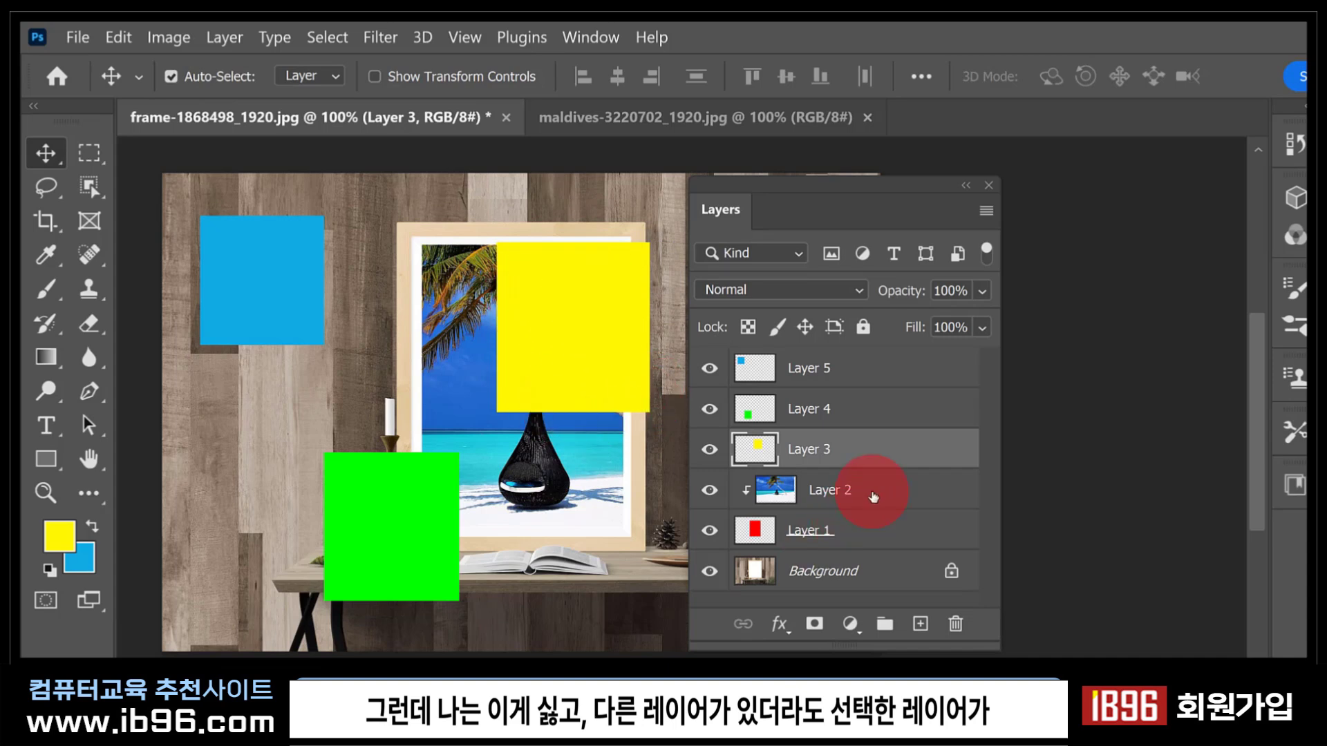
pyautogui.click(864, 489)
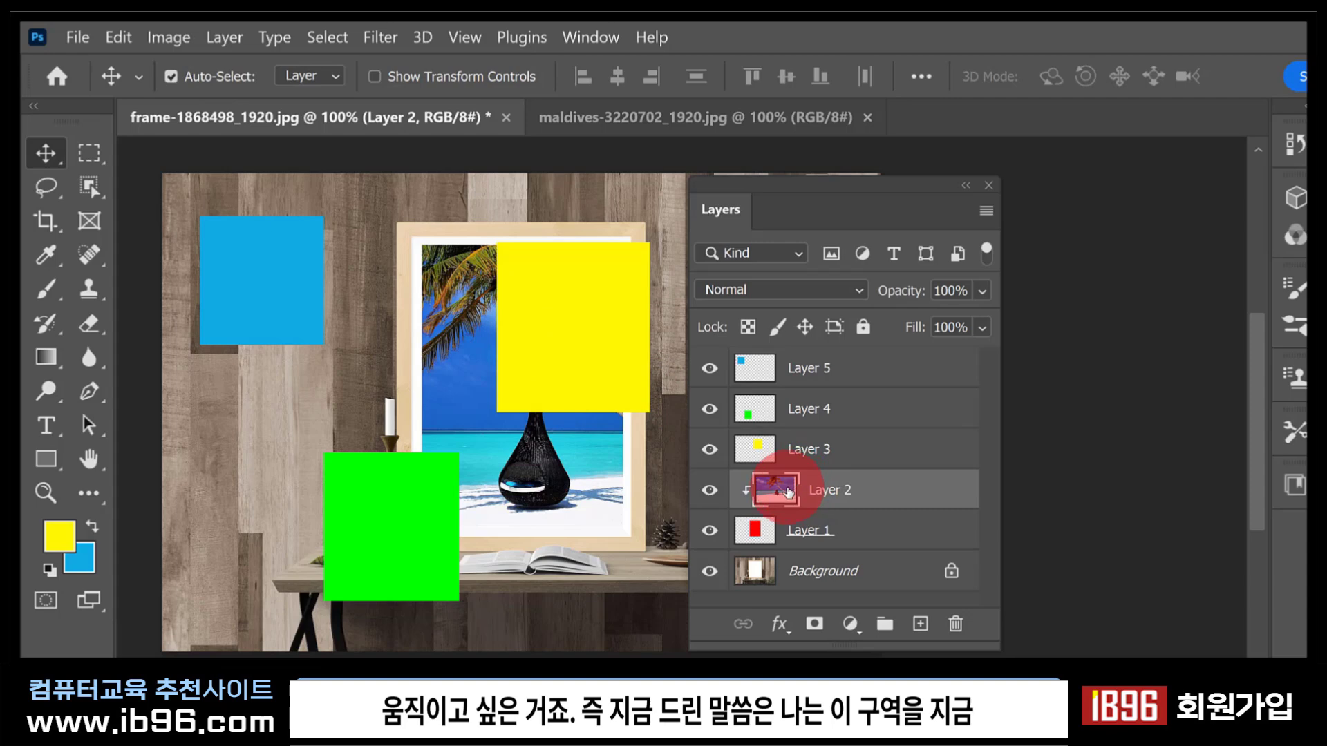
# Move the yellow rectangle up and to the right, make Layer 1 active, and shift the clipped beach photo down-left using Auto-Select.
pyautogui.moveTo(542, 345); pyautogui.dragTo(636, 311)
pyautogui.click(759, 532)
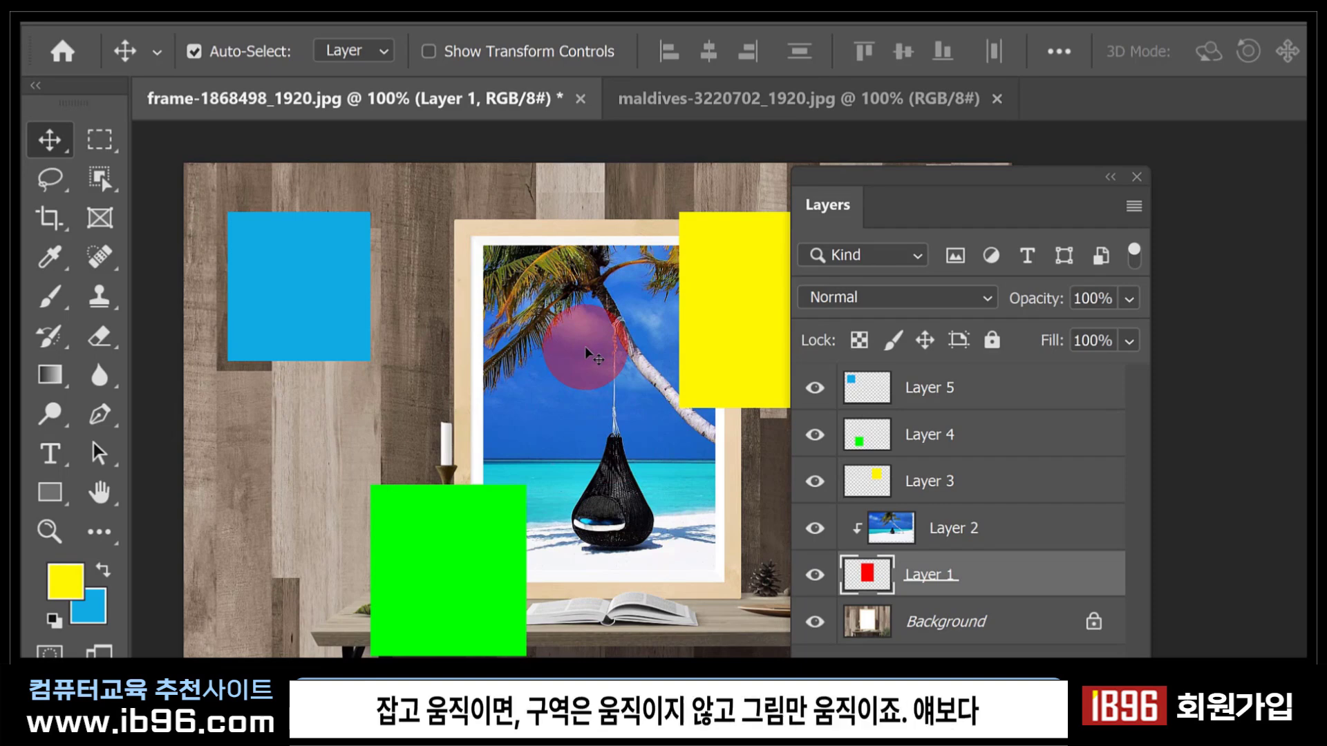
pyautogui.moveTo(586, 353); pyautogui.dragTo(545, 368)
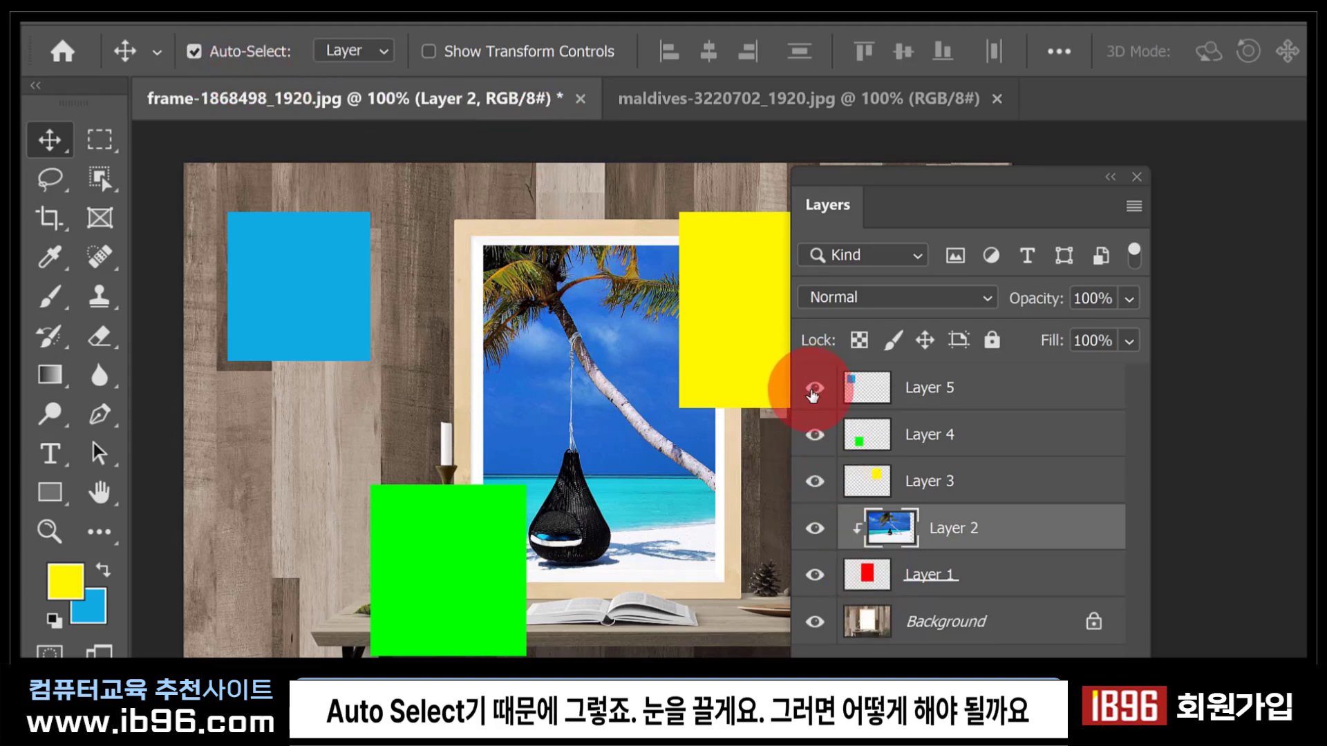
# Hide Layer 5, Layer 4 and Layer 3, and turn off Auto-Select for the Move tool.
pyautogui.click(814, 389)
pyautogui.click(814, 435)
pyautogui.click(815, 481)
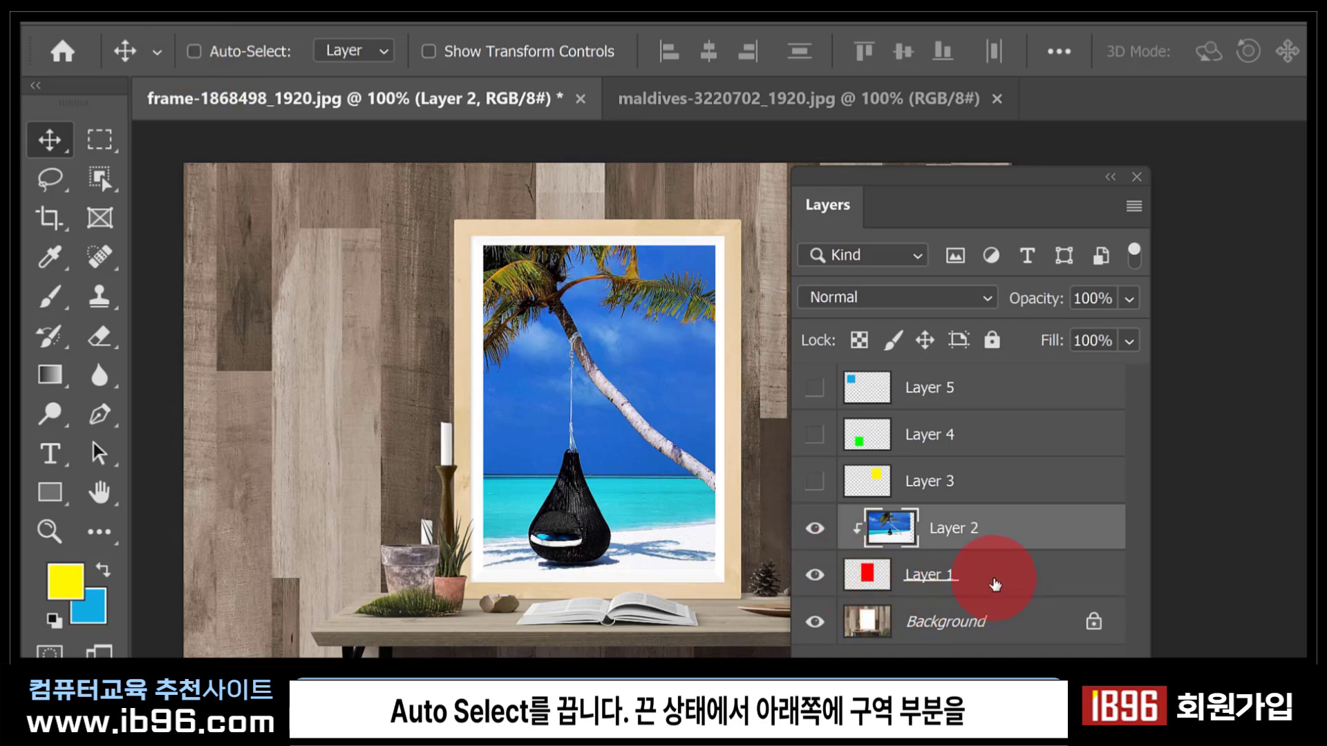
# Shift the clipping rectangle on Layer 1 slightly up and to the left, and make the photo on Layer 2 active for repositioning.
pyautogui.click(994, 585)
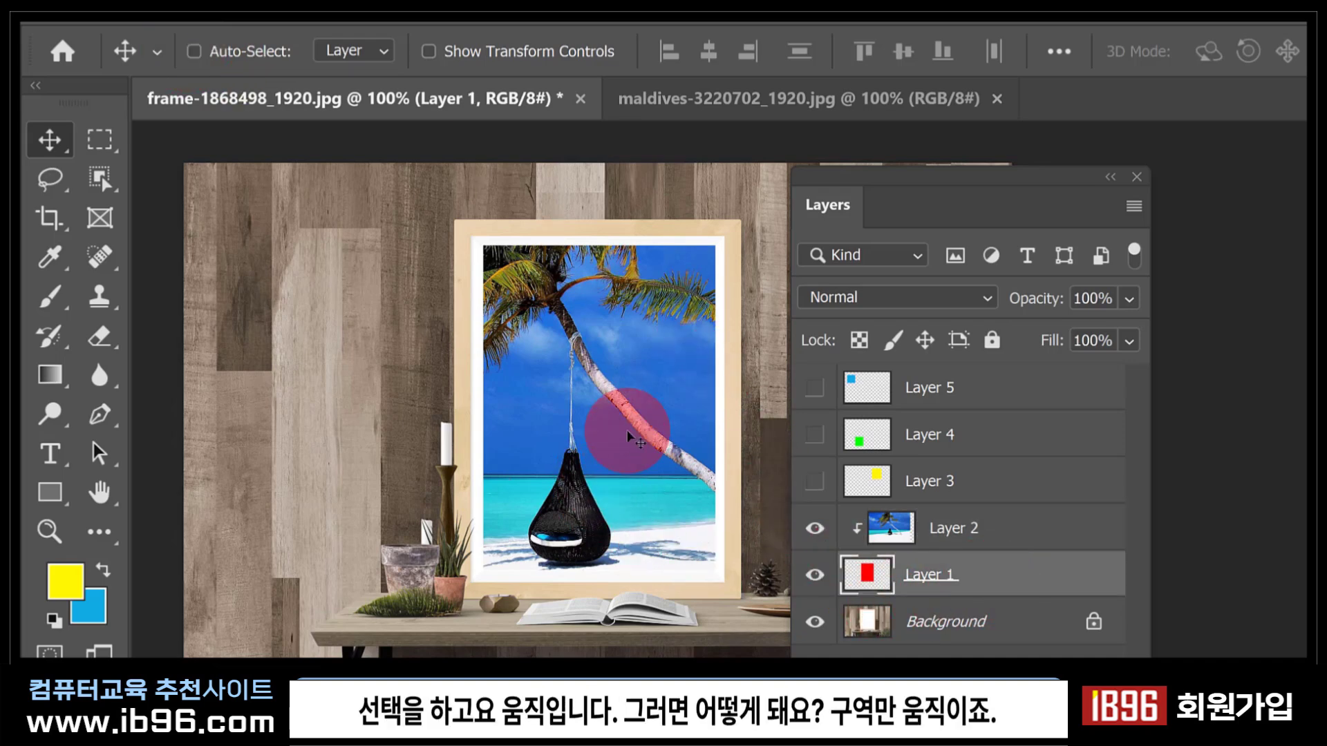
pyautogui.moveTo(629, 437); pyautogui.dragTo(602, 419)
pyautogui.click(948, 528)
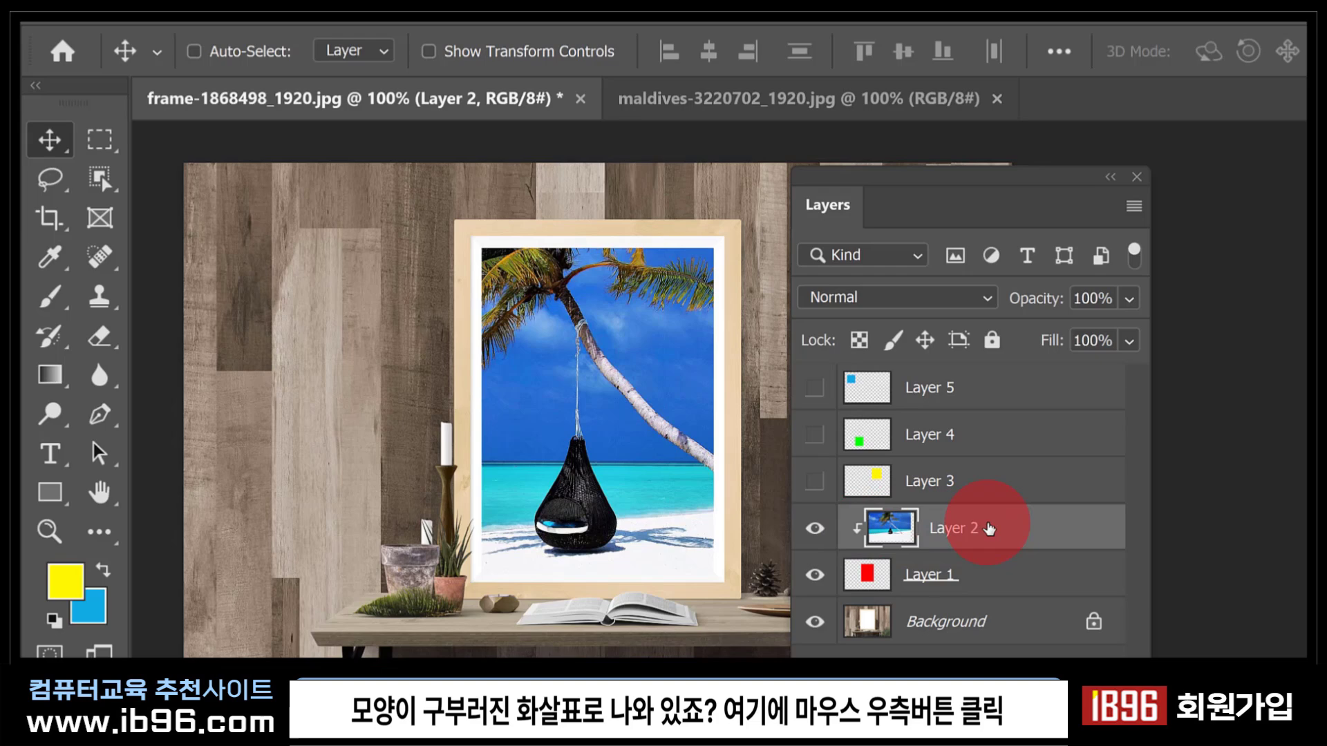
# Release the clipping mask of Layer 2 and hide the beach photo.
pyautogui.rightClick(990, 529)
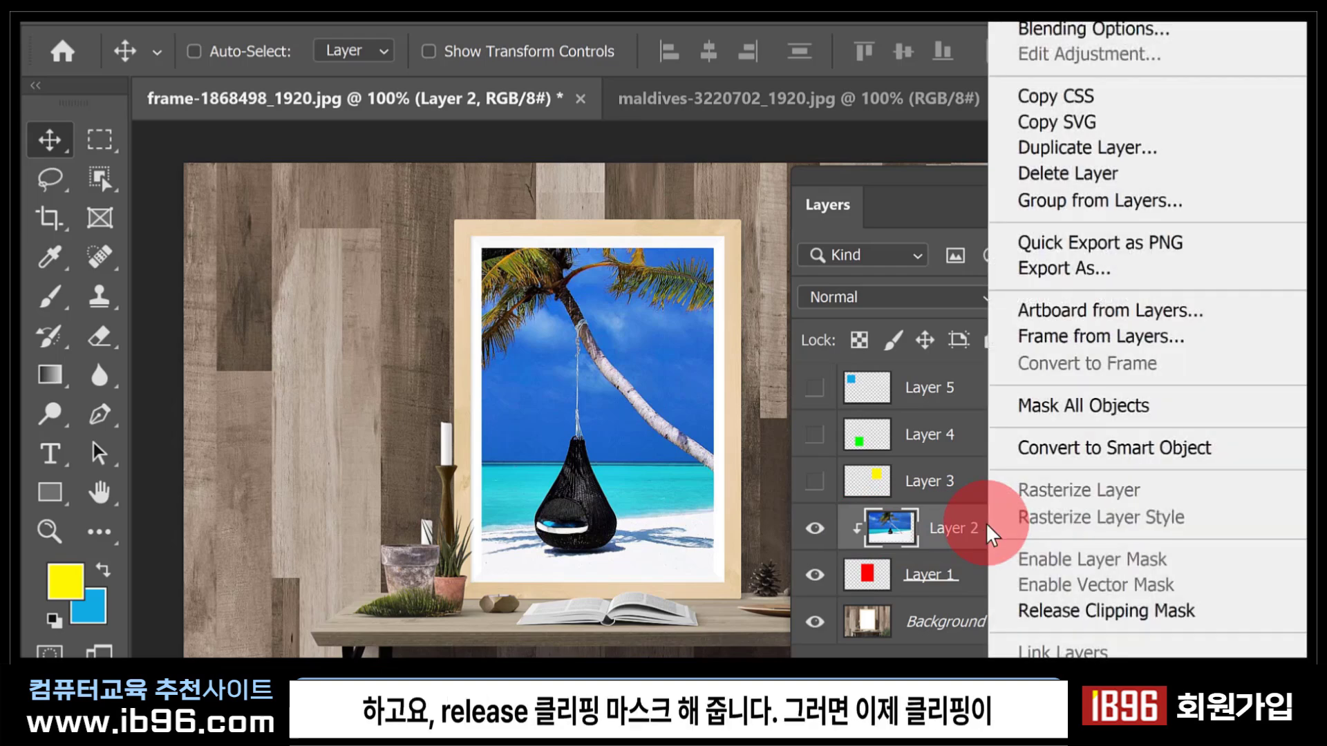
pyautogui.click(1073, 621)
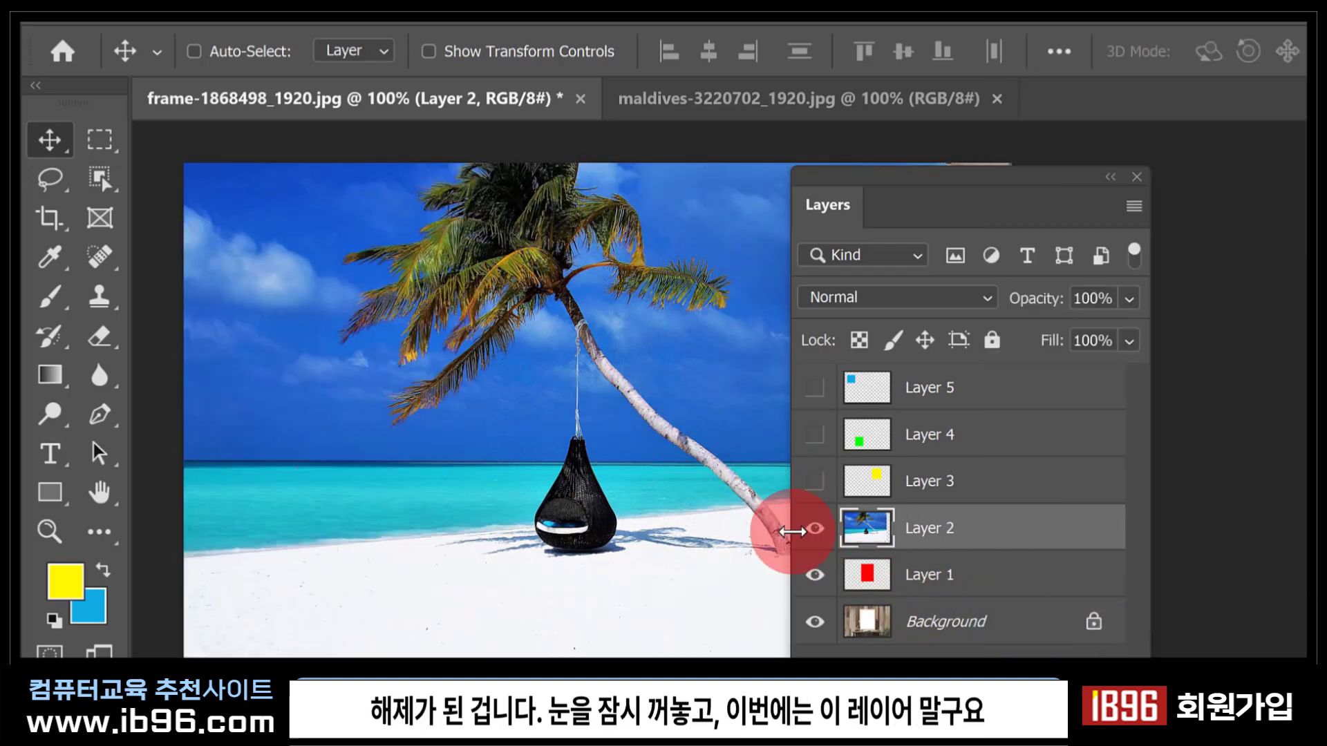
pyautogui.click(815, 532)
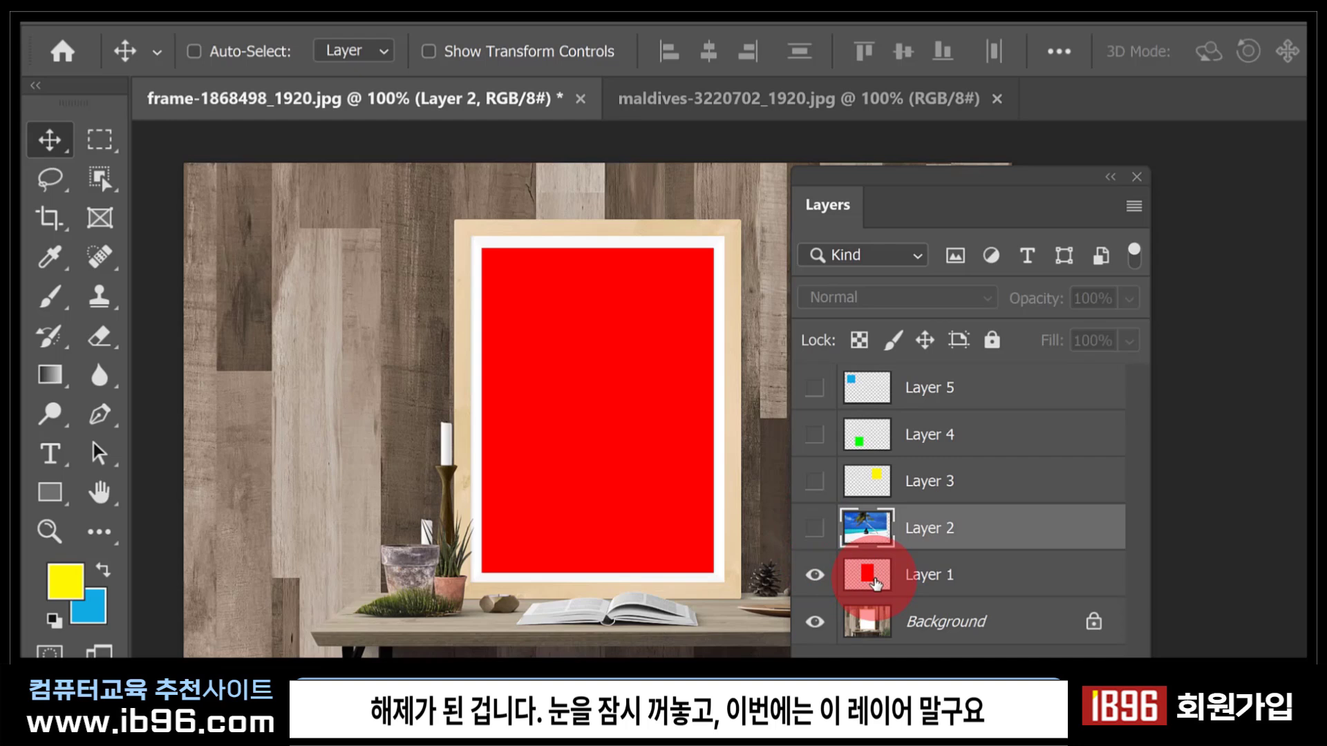
# Add a new layer above Layer 1 and fill a circular selection with yellow, overlapping the frame's left side, and deselect.
pyautogui.click(875, 583)
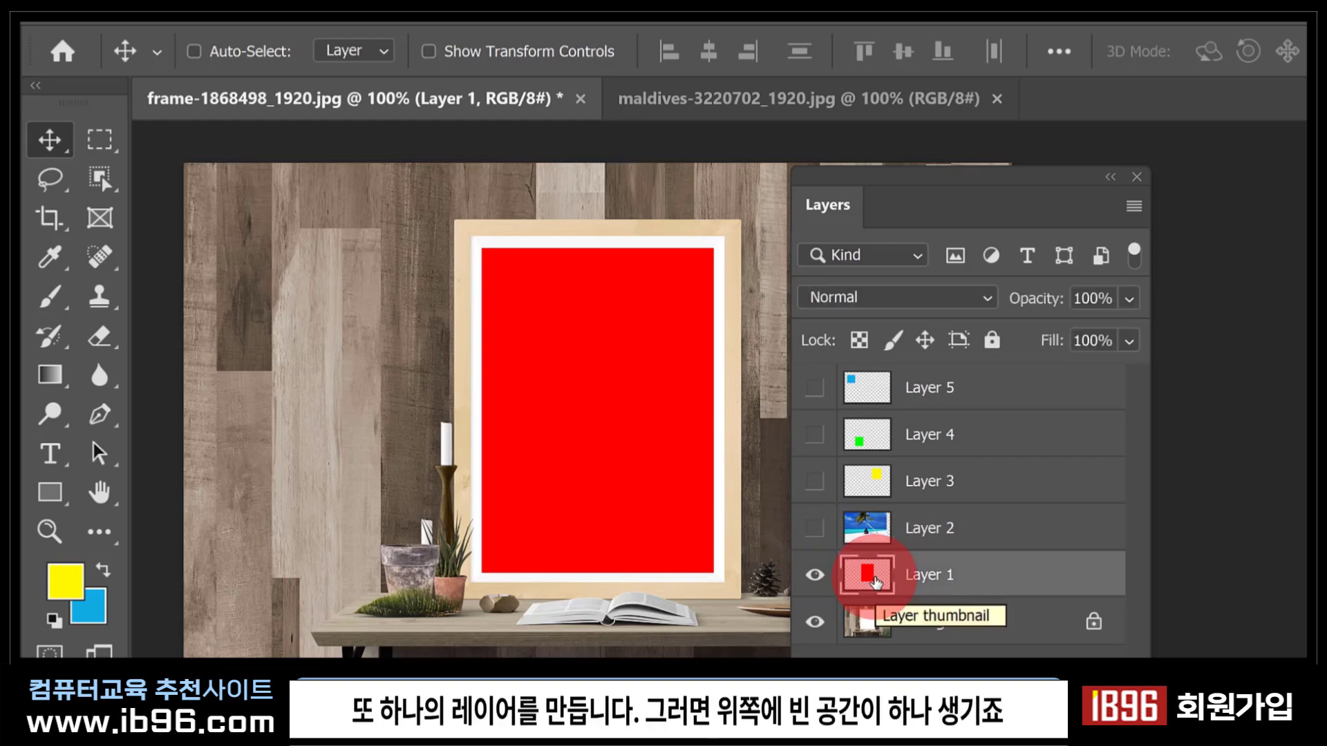
pyautogui.click(1054, 667)
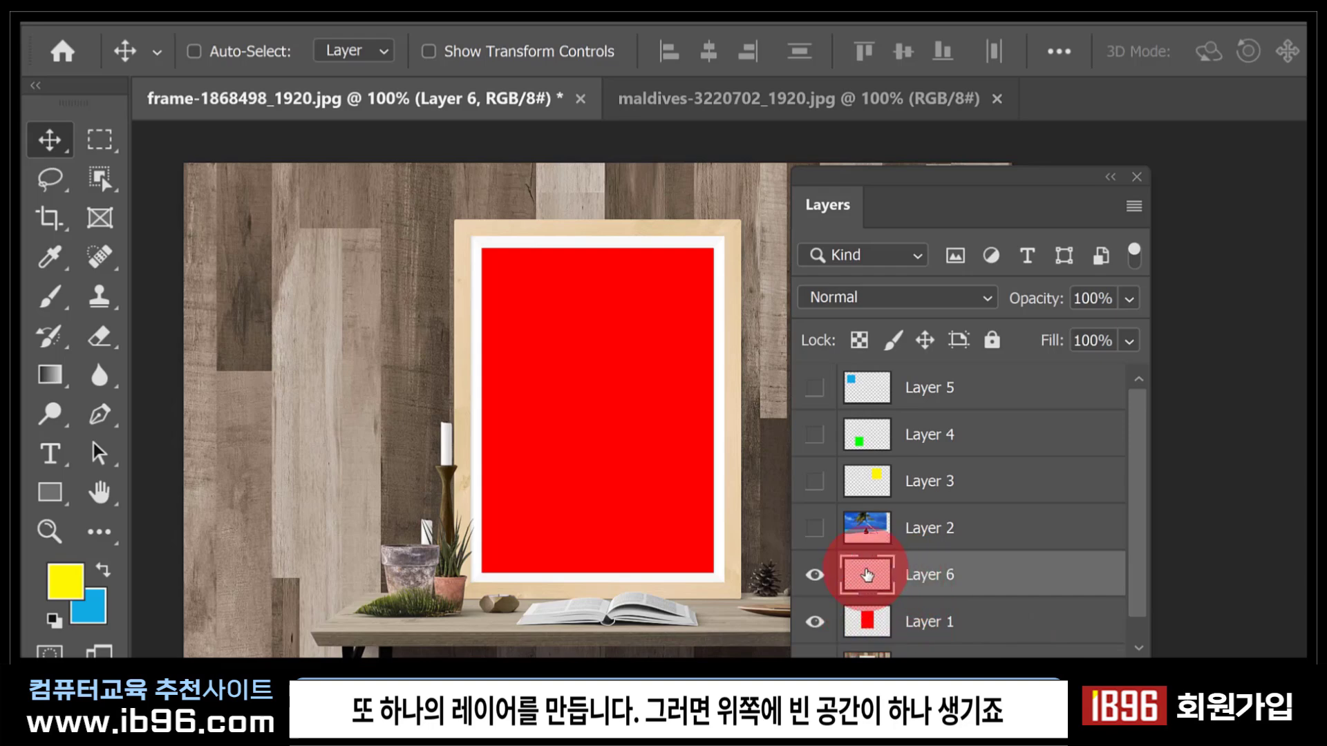
pyautogui.click(108, 154)
pyautogui.click(201, 166)
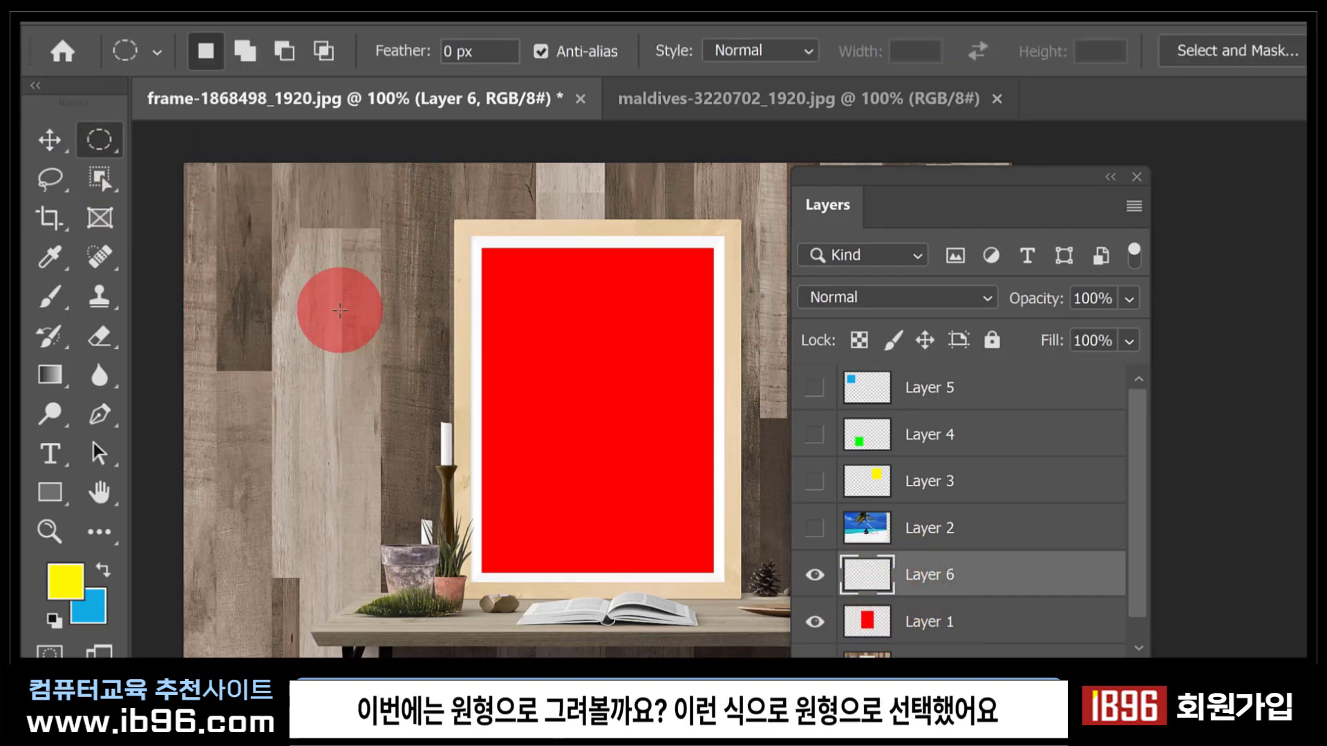
pyautogui.moveTo(348, 289); pyautogui.dragTo(643, 590)
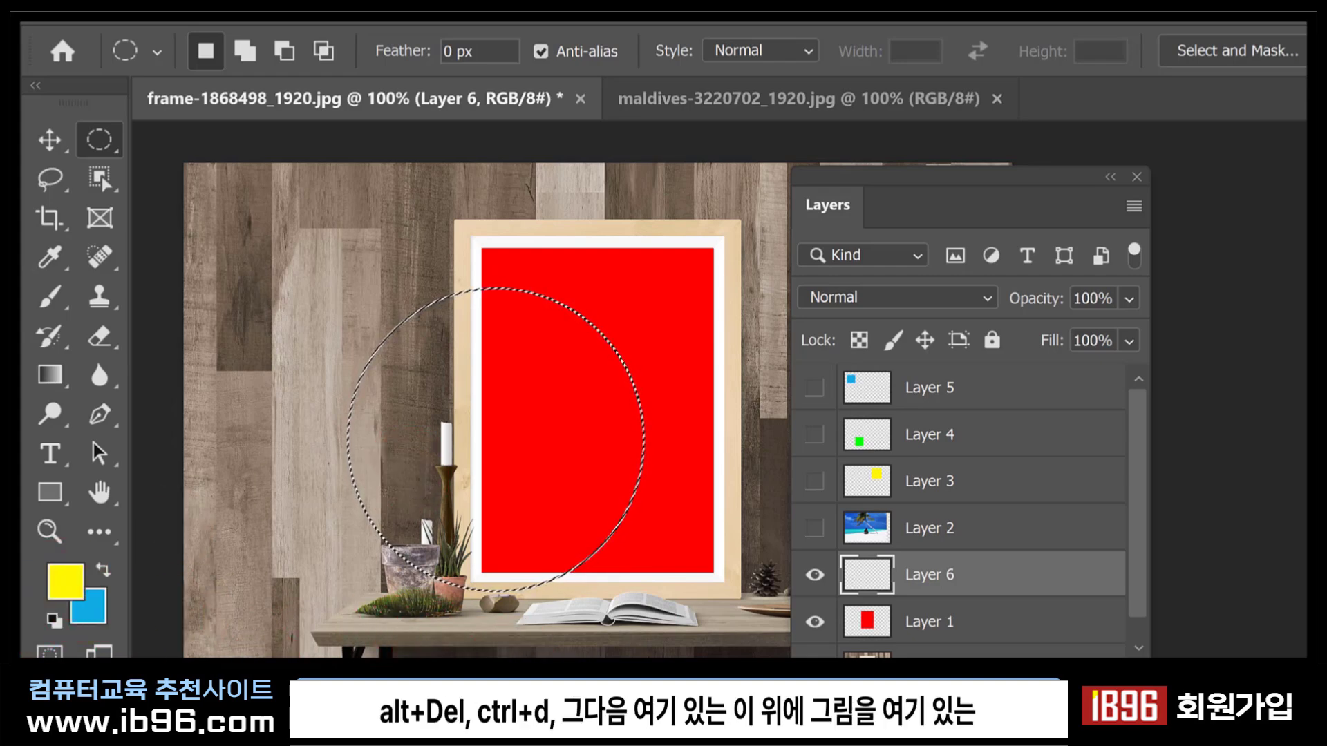
pyautogui.hotkey('alt', 'Delete')
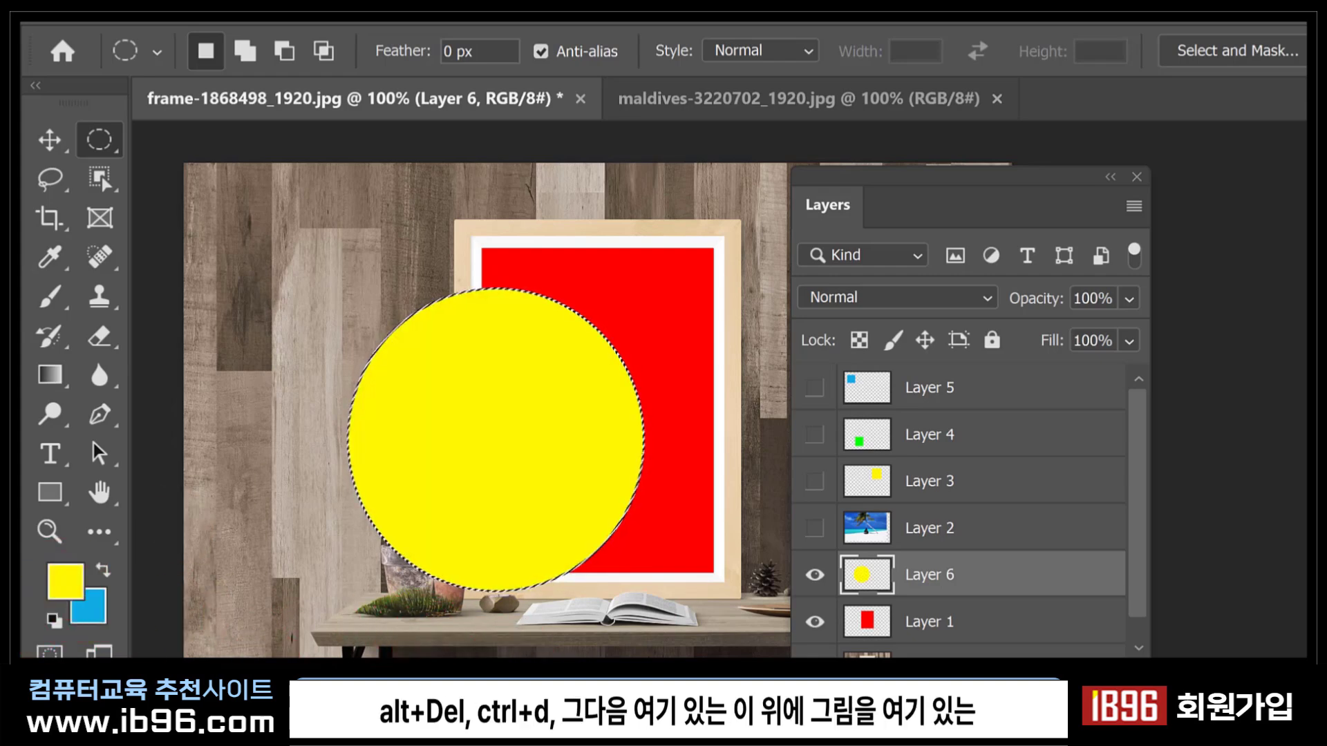
pyautogui.hotkey('ctrl', 'd')
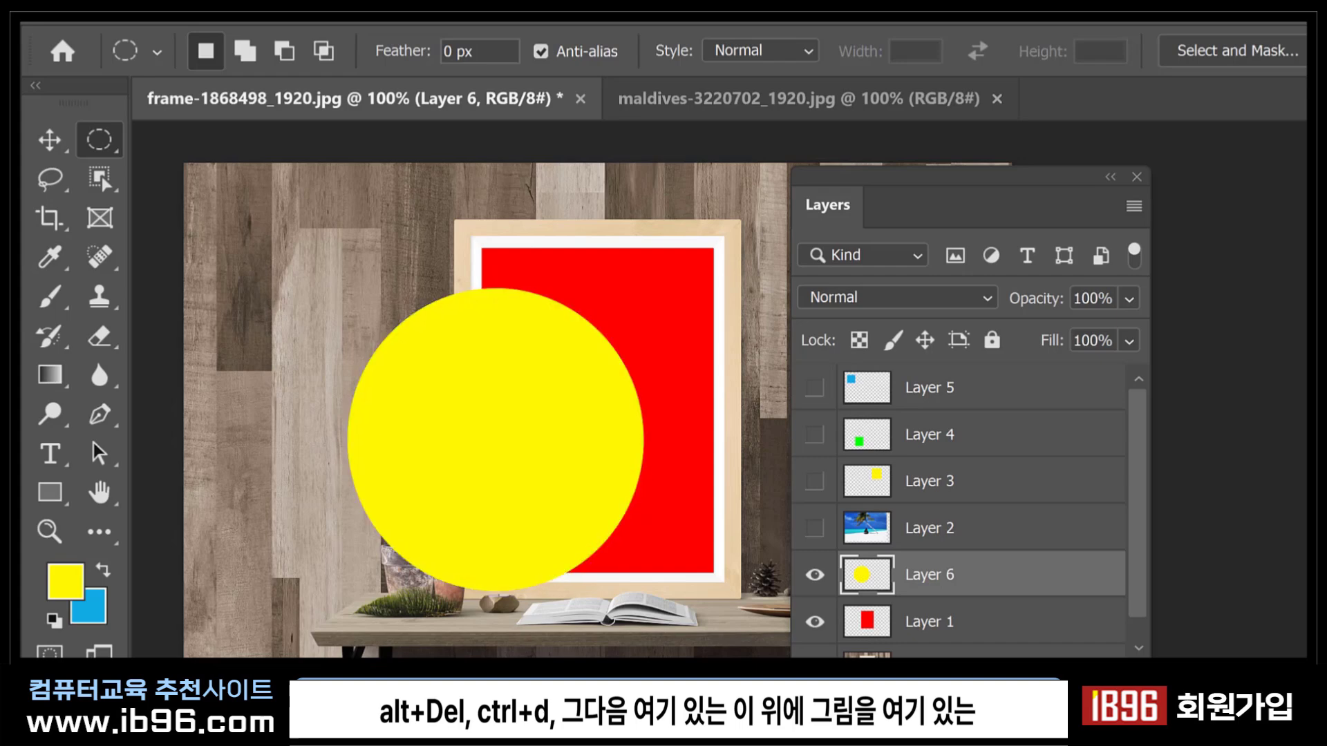
# Show the beach photo on Layer 2 and clip it to the yellow circle on Layer 6.
pyautogui.click(815, 529)
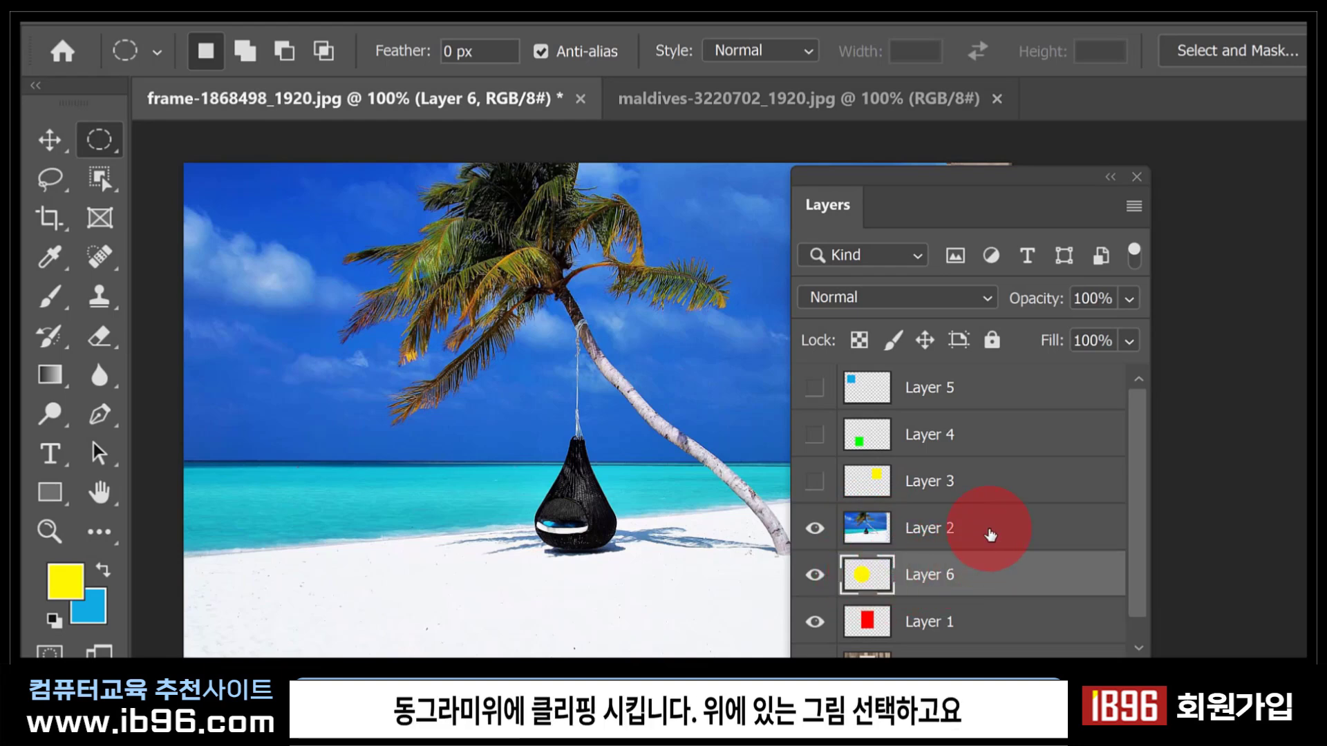
pyautogui.click(984, 533)
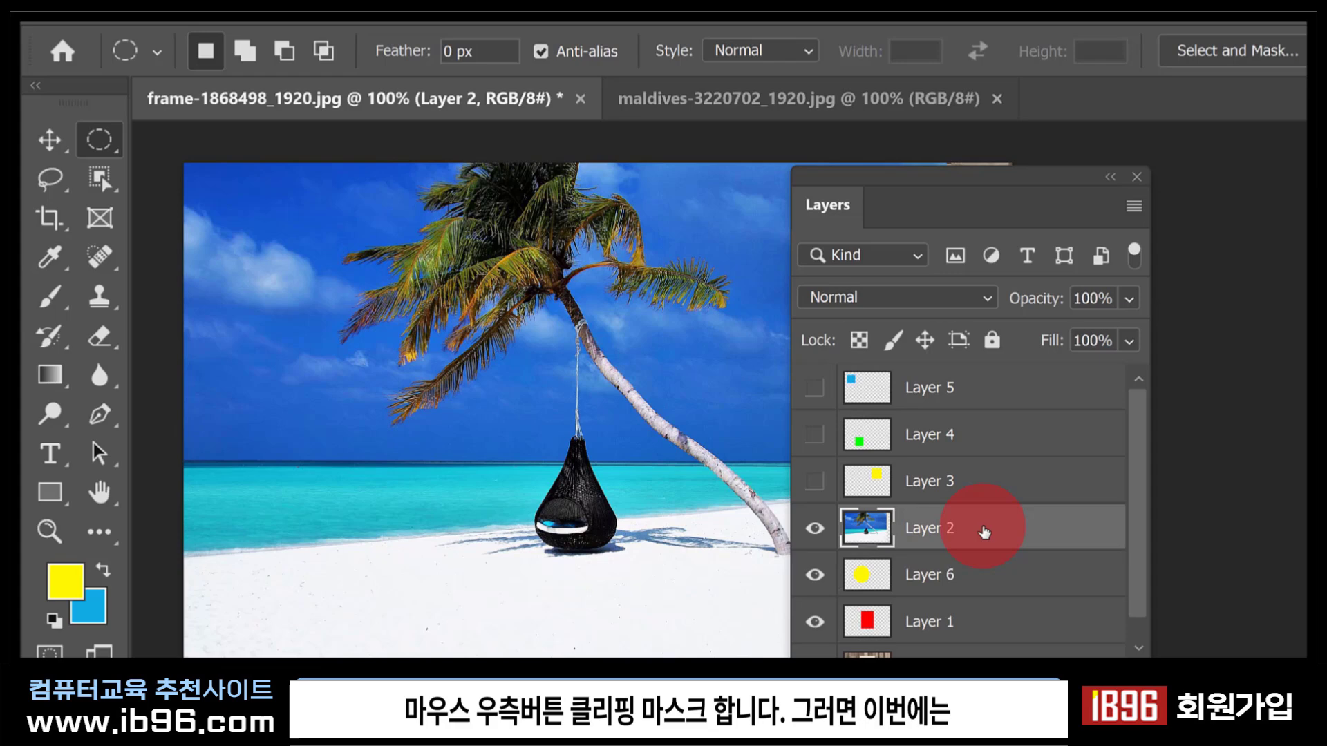
pyautogui.rightClick(984, 532)
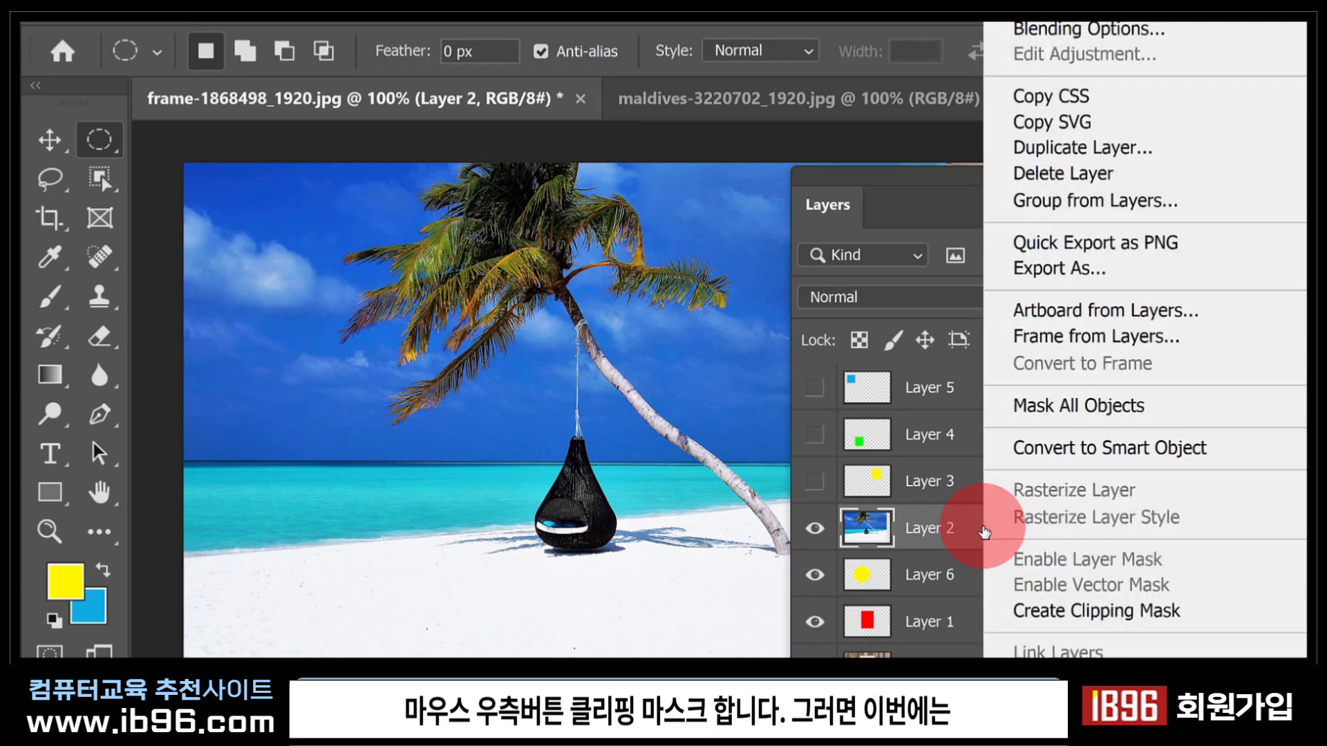
pyautogui.click(1031, 612)
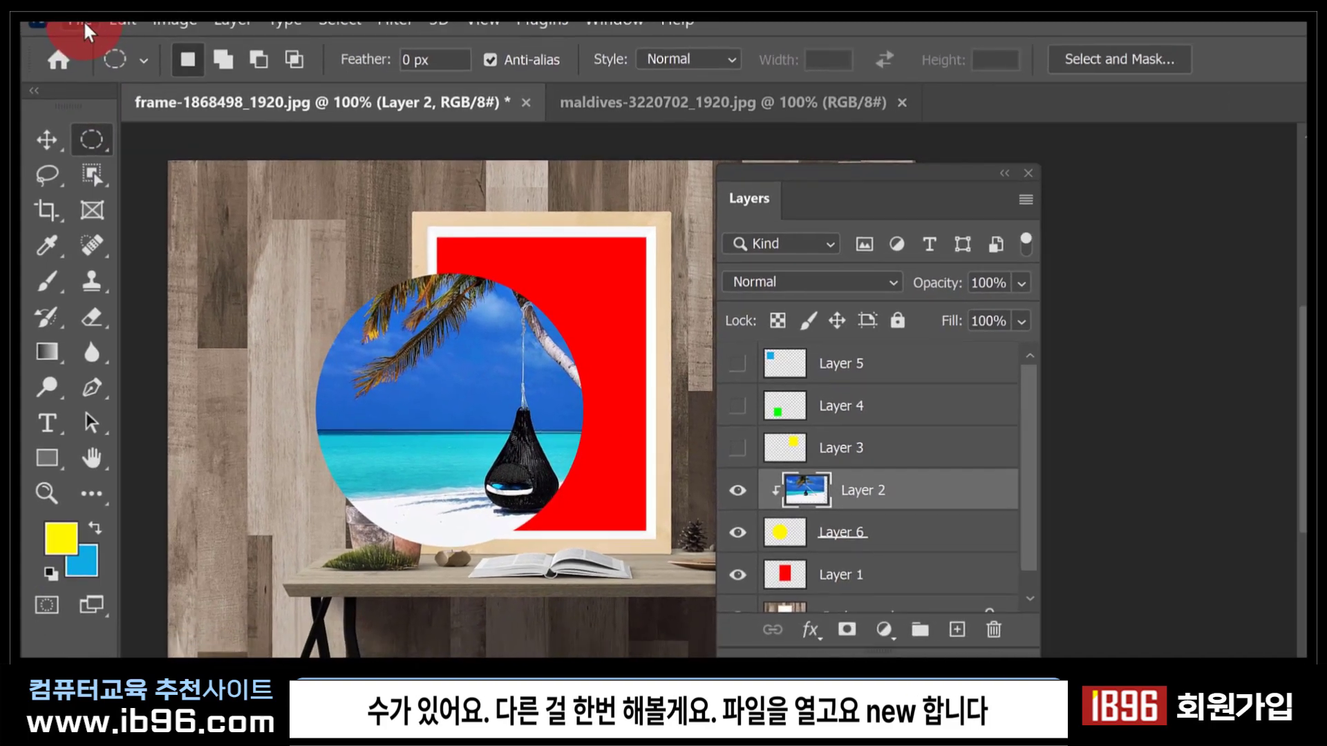
# Create a new document from the Web Large preset, 1920 x 1080 px at 72 ppi, with Artboards turned off.
pyautogui.click(89, 9)
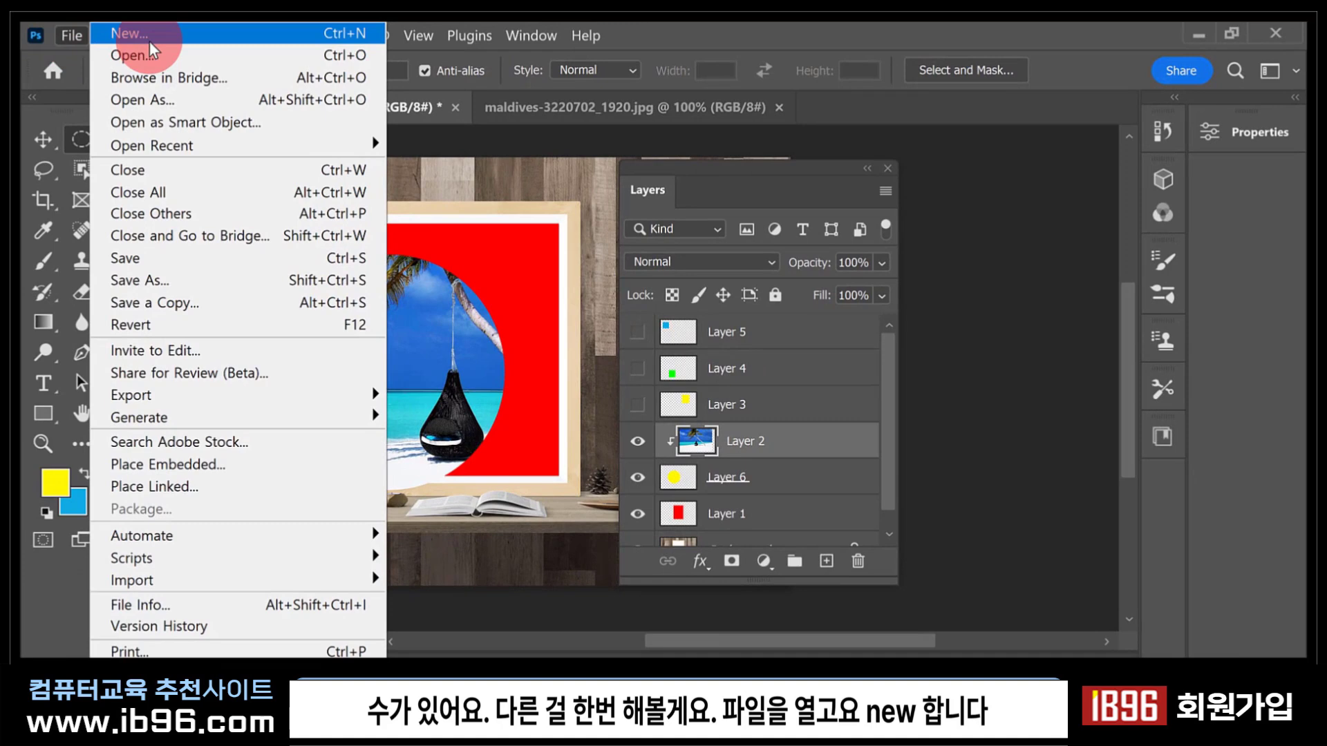
pyautogui.click(150, 42)
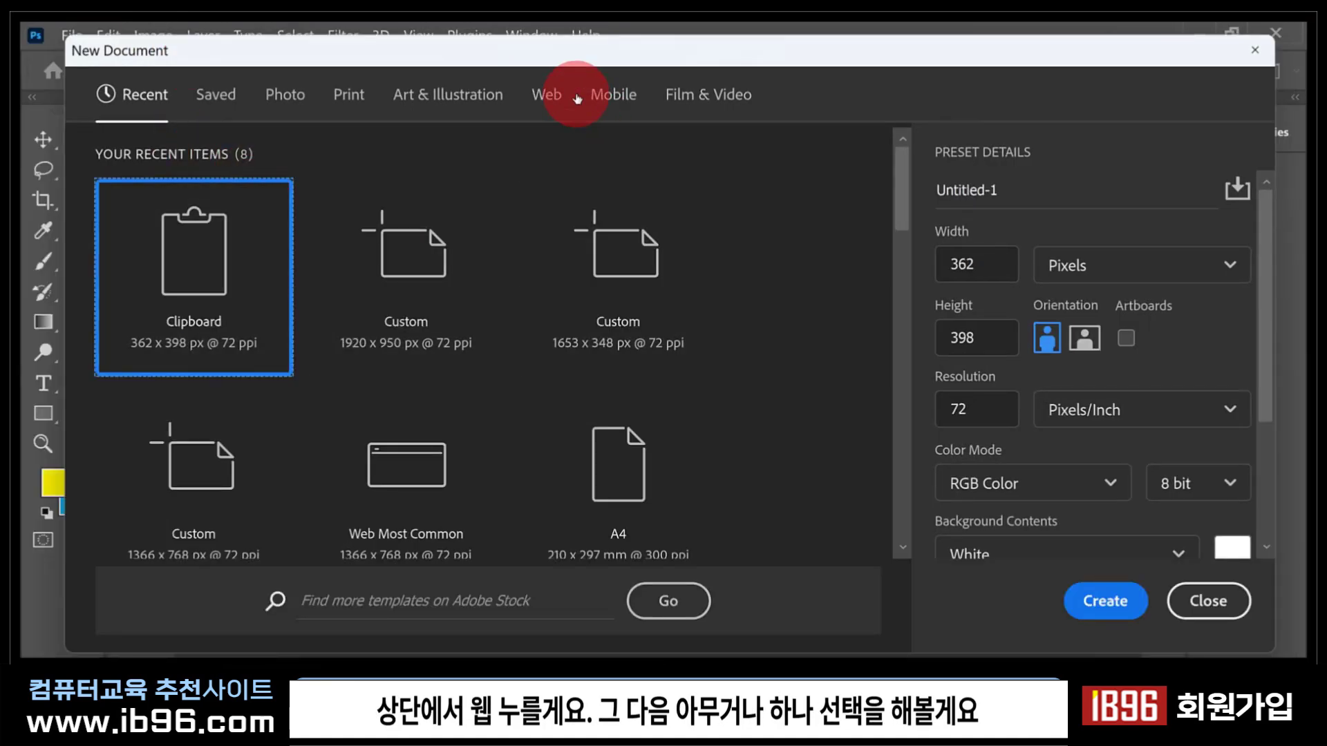
pyautogui.click(547, 97)
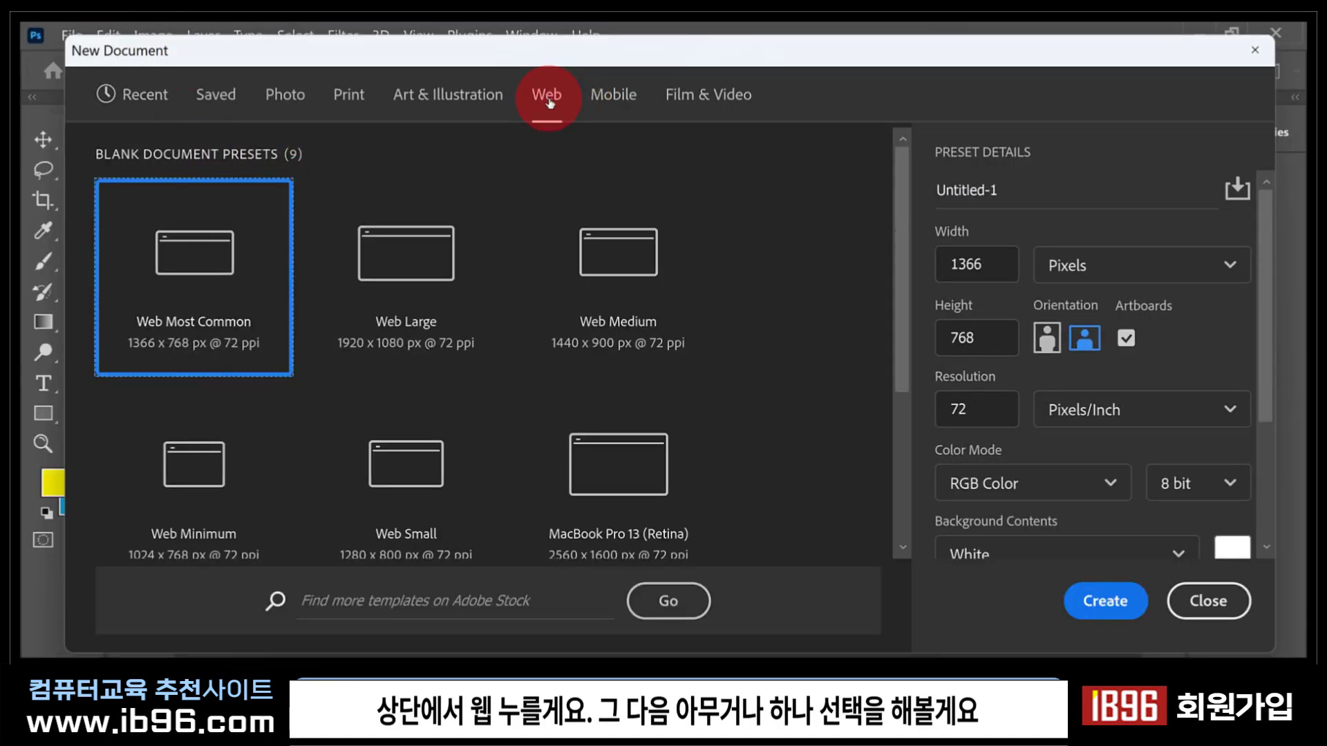
pyautogui.click(397, 283)
pyautogui.click(1111, 601)
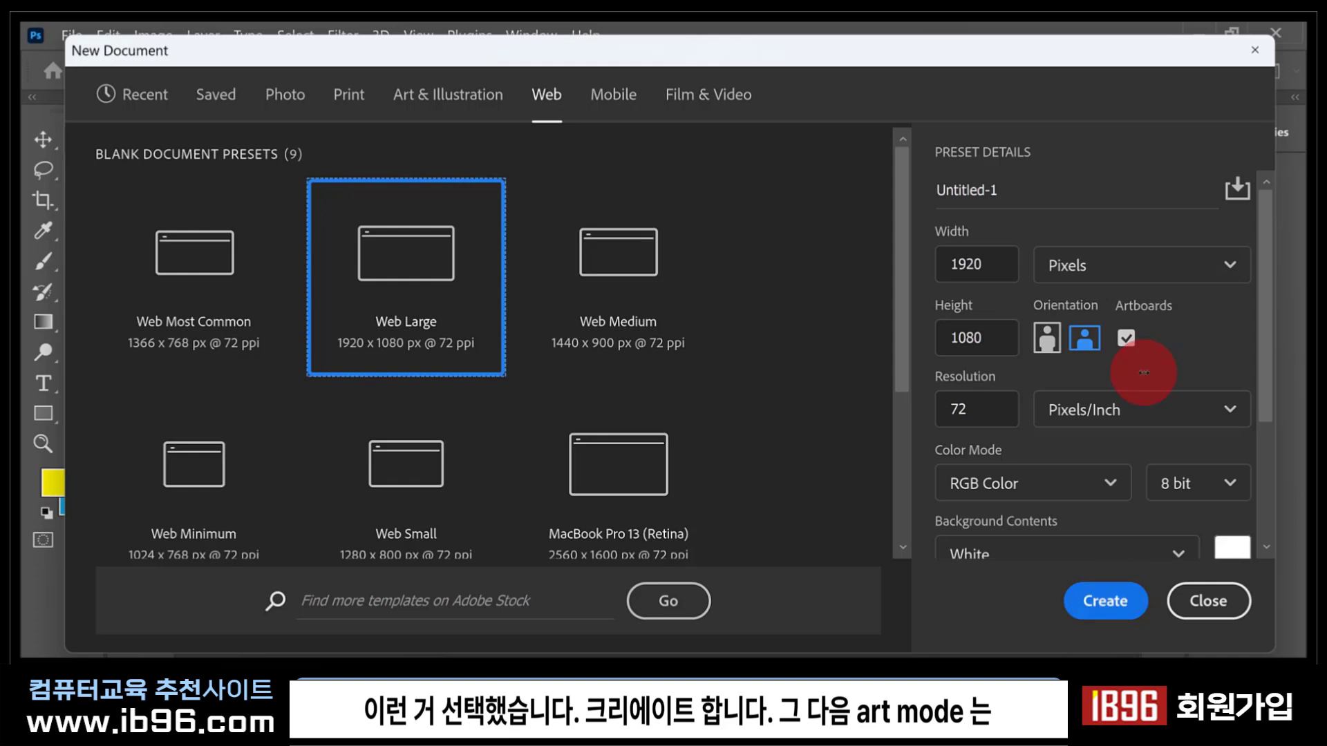
pyautogui.click(1126, 338)
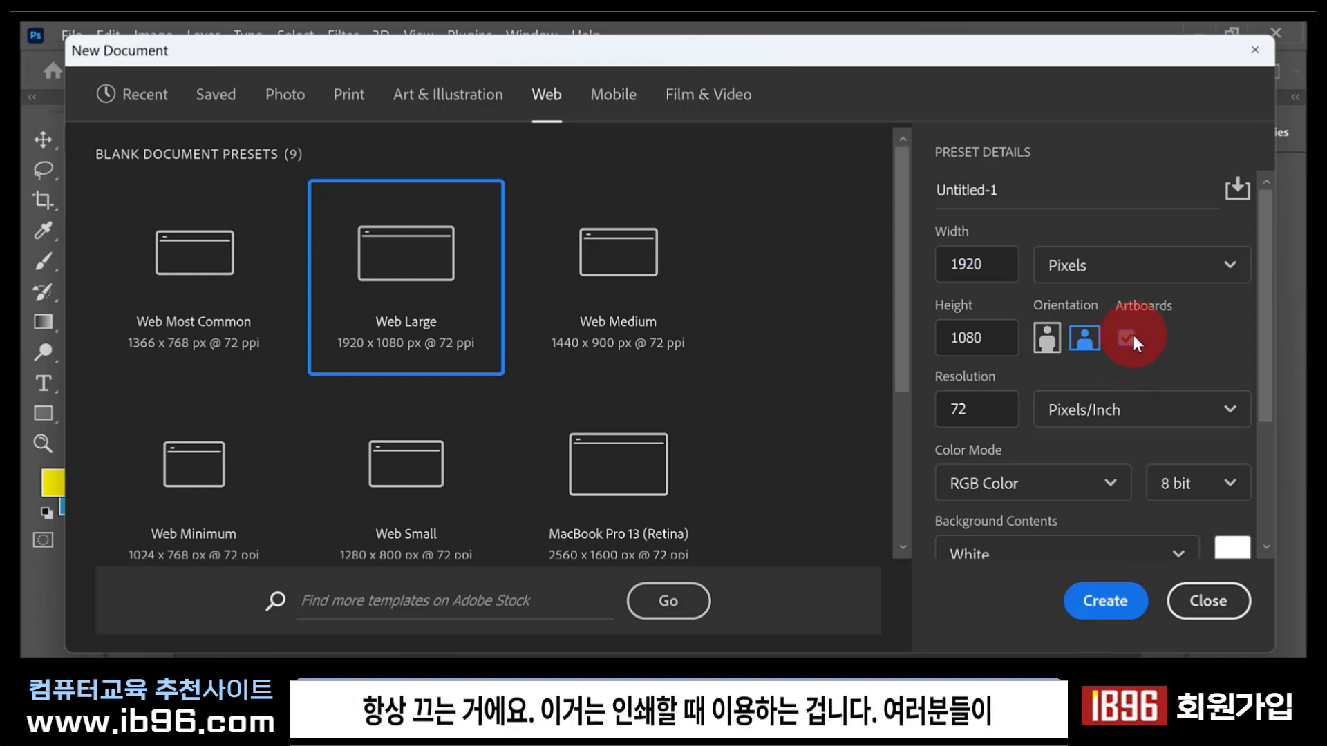
pyautogui.click(1128, 338)
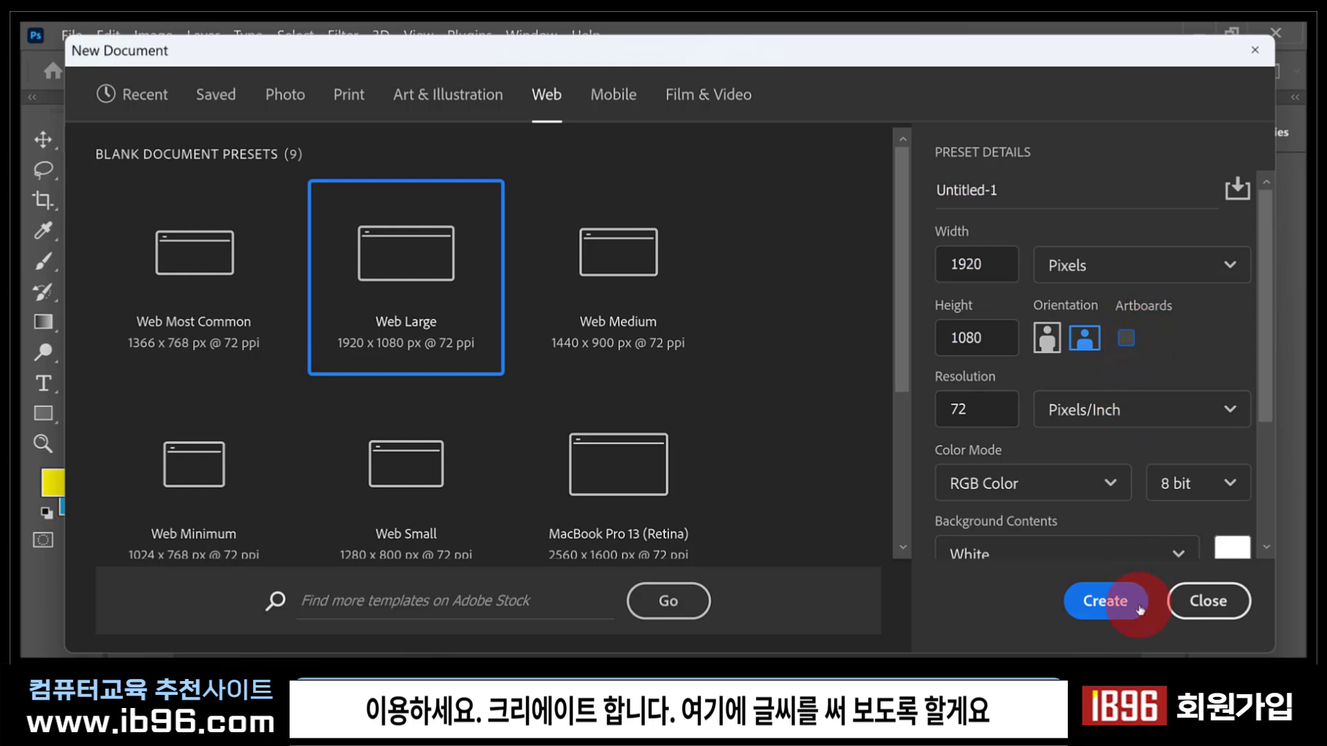
pyautogui.click(1106, 601)
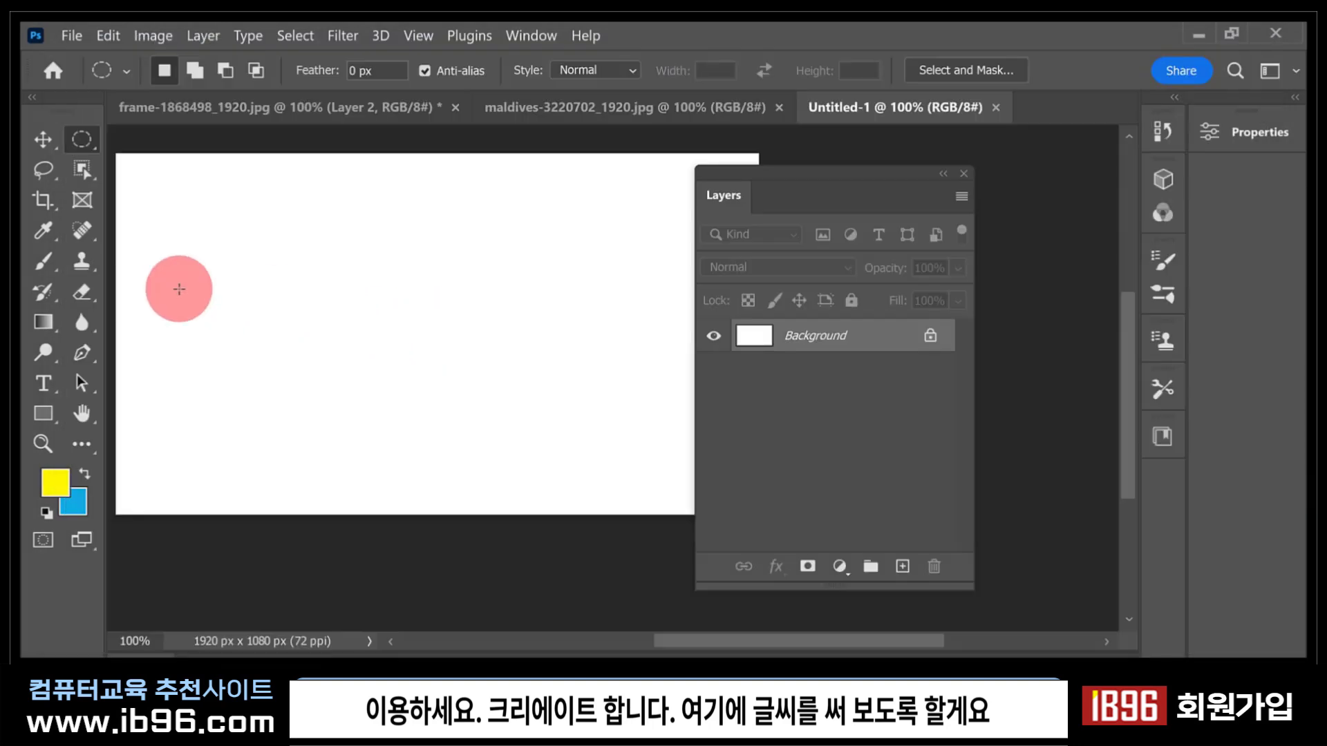
# Add the text "포토샵 10분완성!" in Headline R at 75 pt on the white canvas and set its color to black (000000).
pyautogui.click(45, 383)
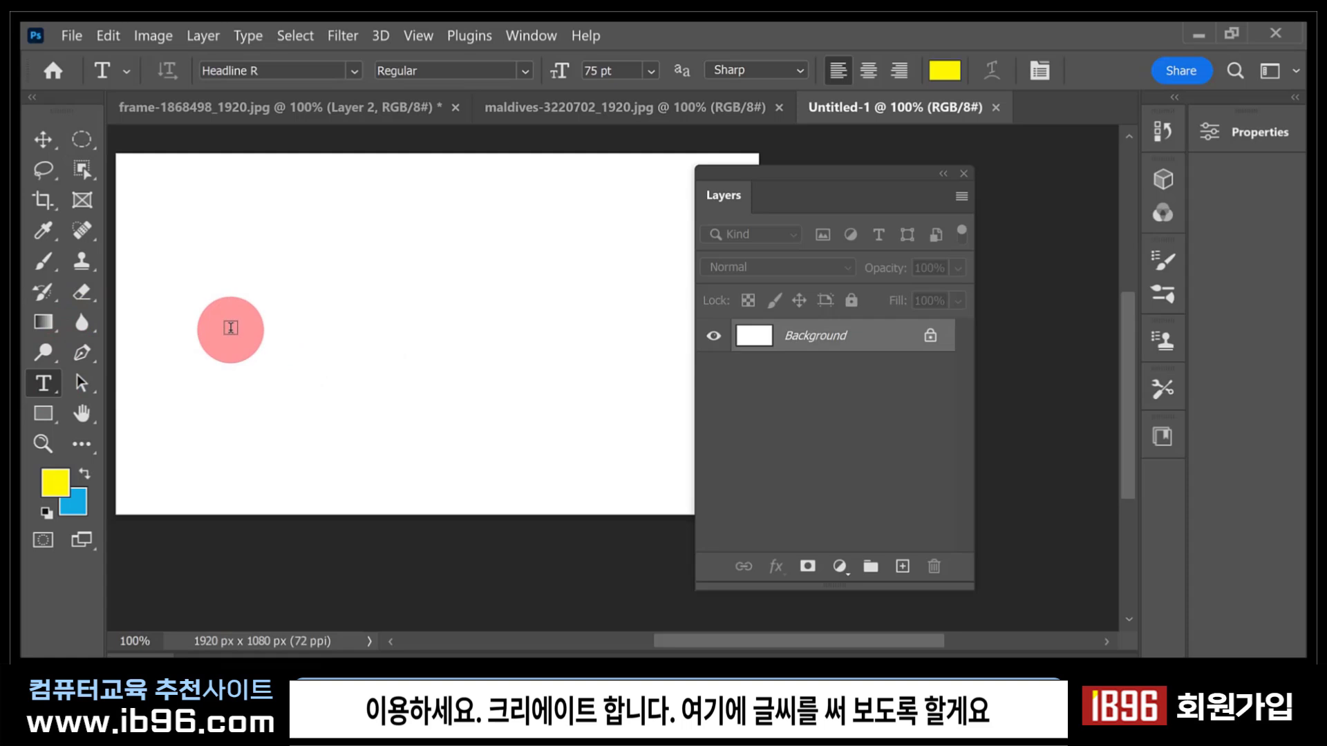
pyautogui.click(176, 313)
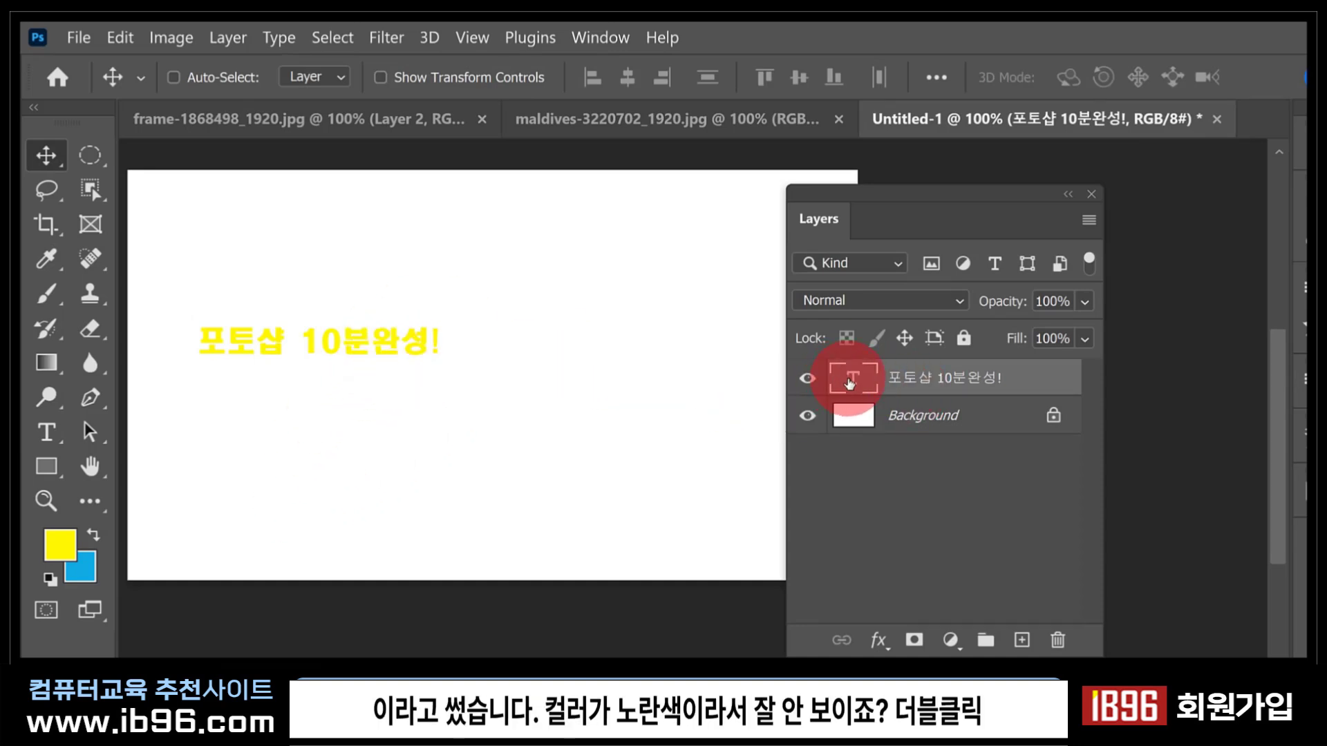
pyautogui.doubleClick(851, 382)
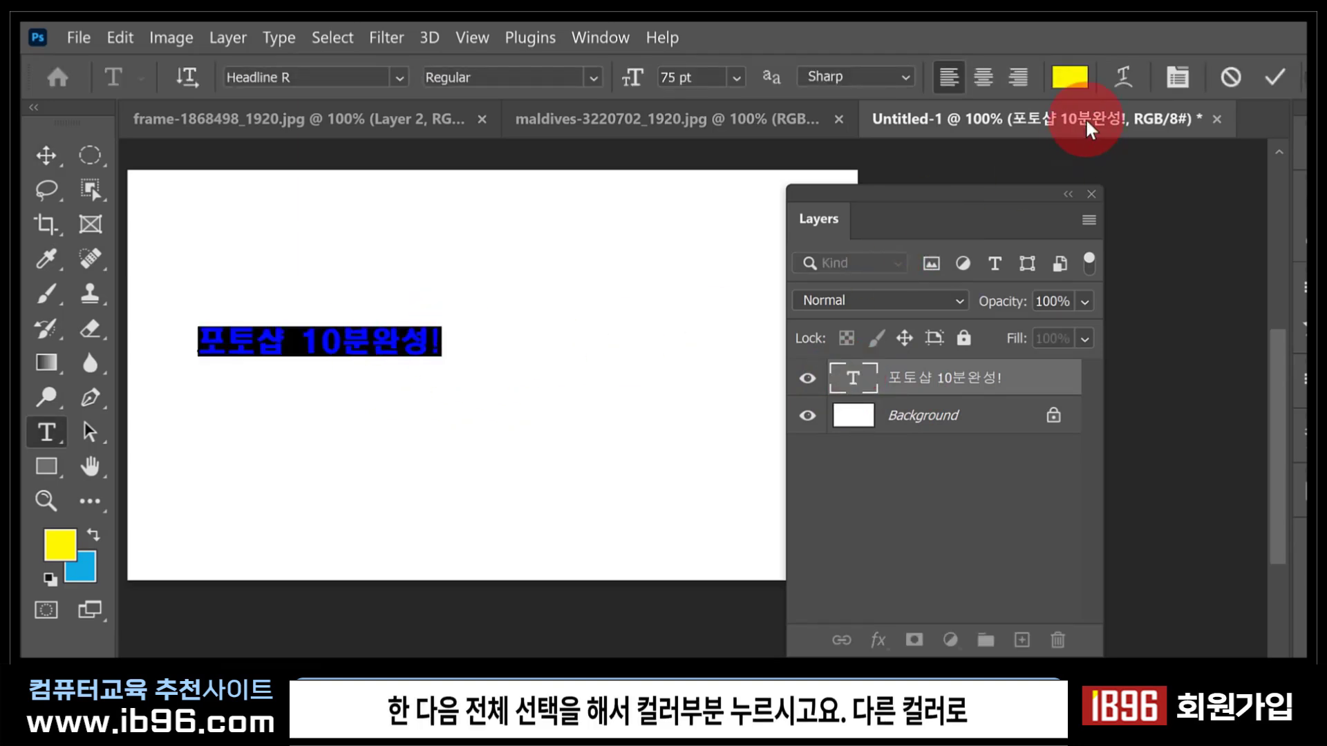
pyautogui.click(1073, 79)
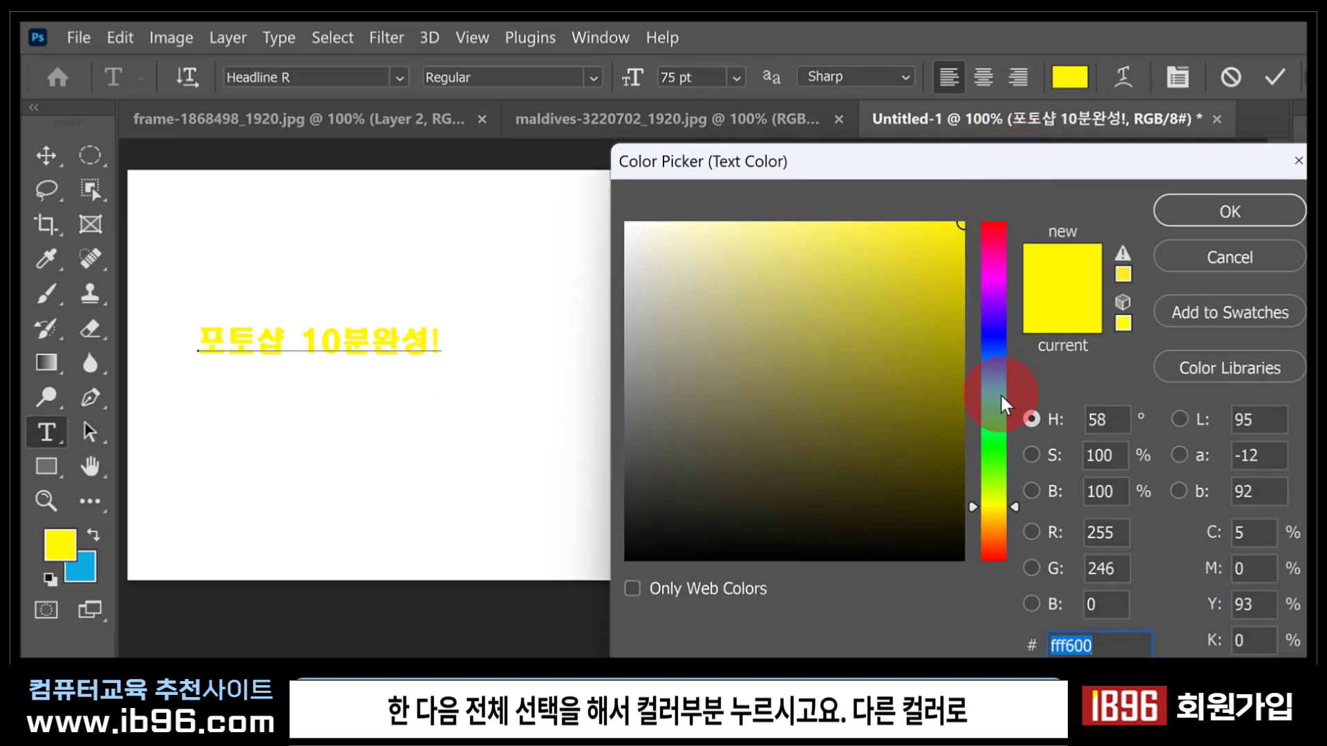
pyautogui.moveTo(755, 468); pyautogui.dragTo(584, 605)
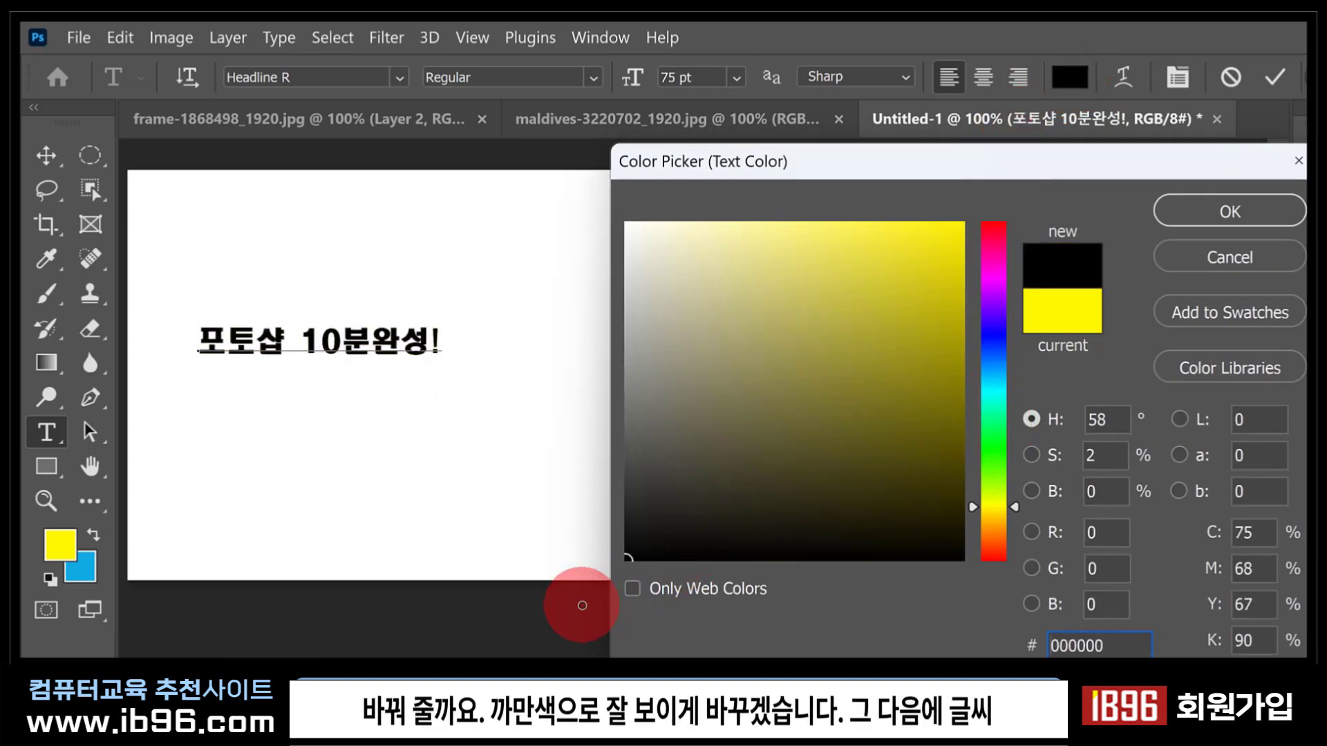
# Colour the text "포토샵 10분완성!" black (000000) and enlarge its font until it nearly spans the canvas width.
pyautogui.click(1208, 211)
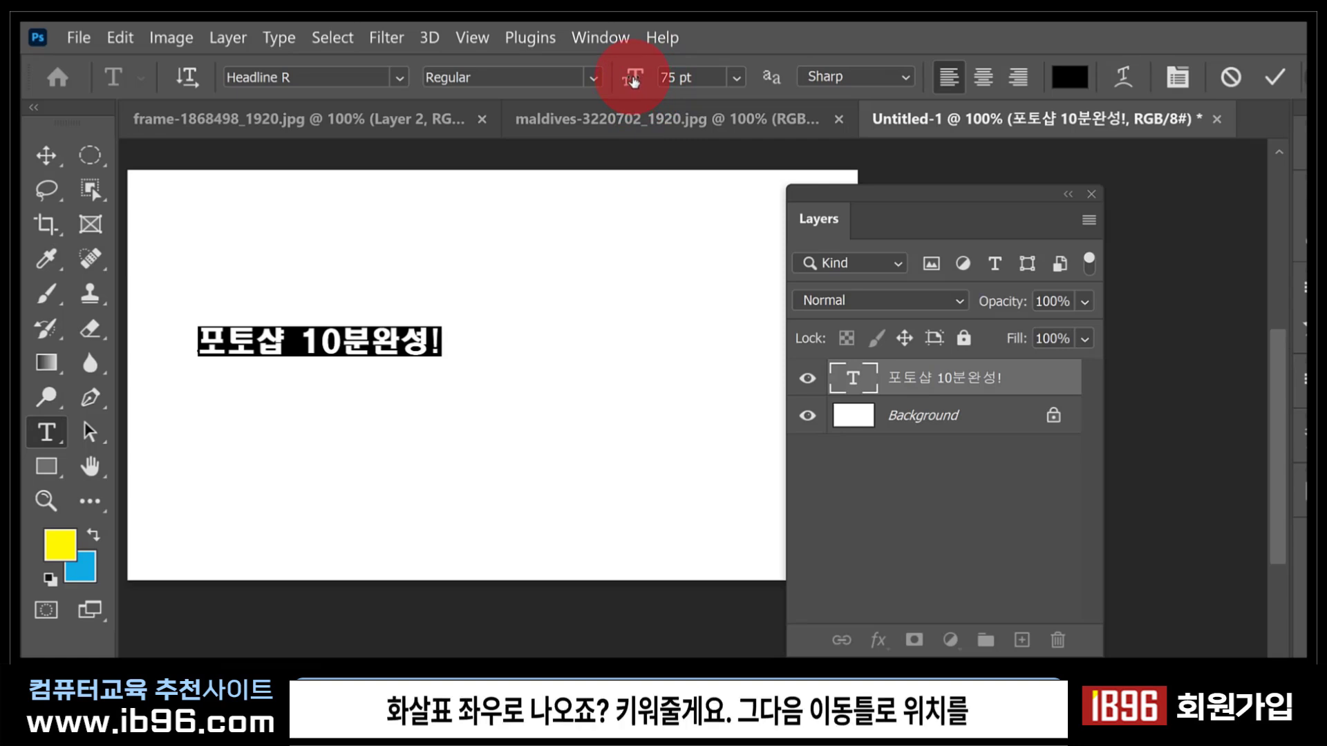
pyautogui.moveTo(633, 82); pyautogui.dragTo(785, 113)
pyautogui.click(46, 155)
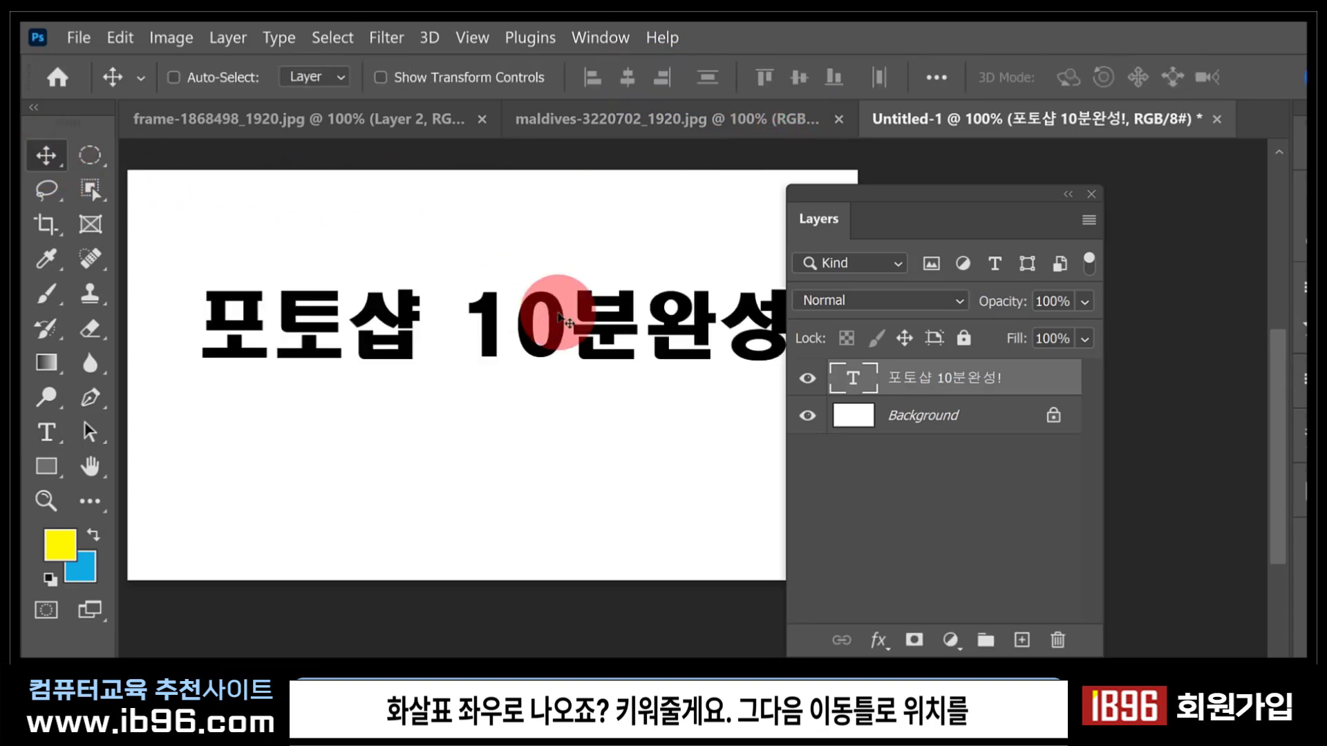
# Move the enlarged text to the middle of the canvas and shift the Layers panel clear of it.
pyautogui.moveTo(614, 336); pyautogui.dragTo(592, 371)
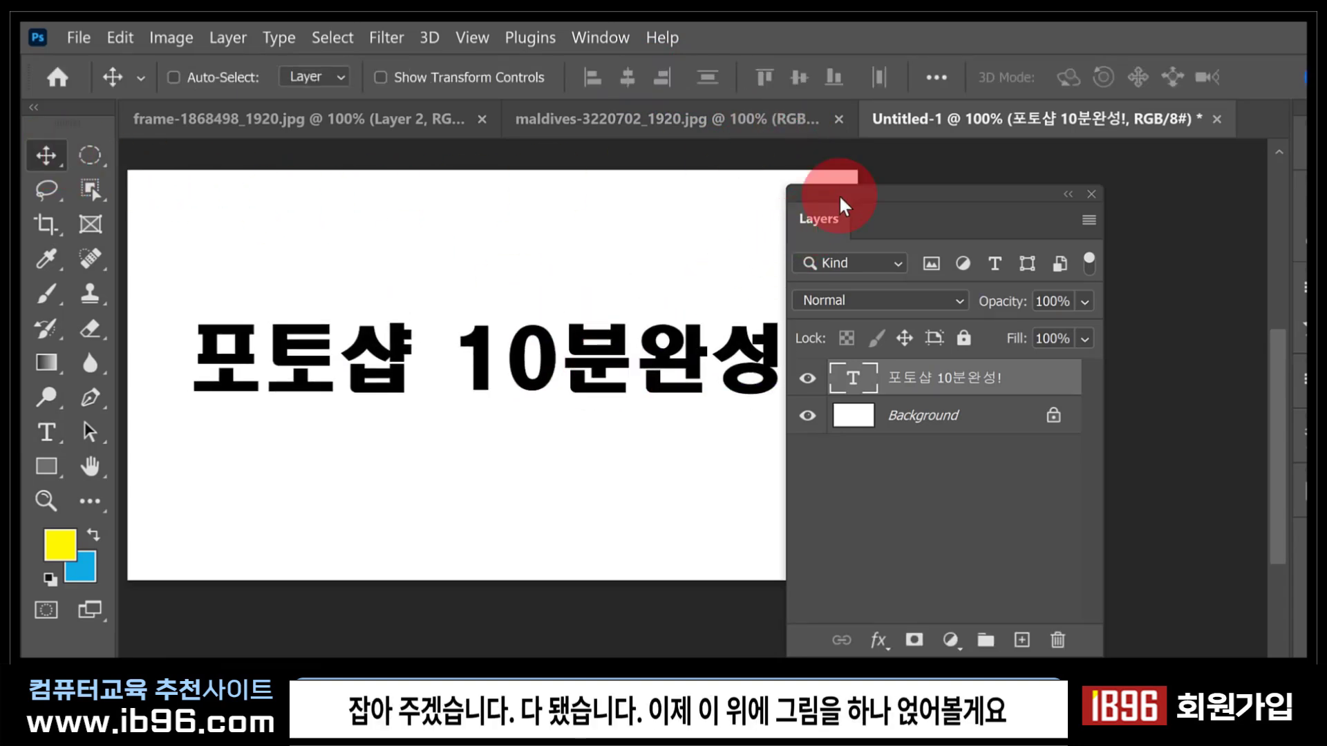
pyautogui.moveTo(841, 186); pyautogui.dragTo(901, 183)
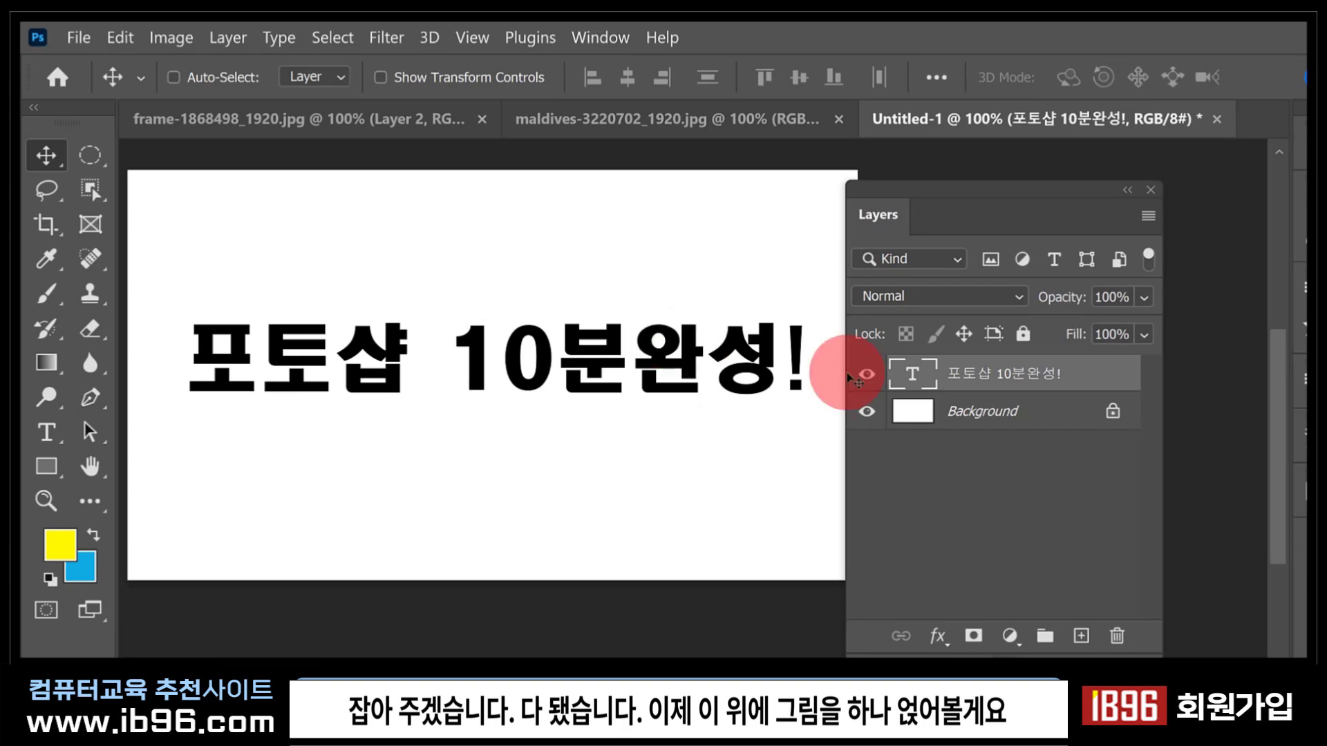
pyautogui.click(956, 382)
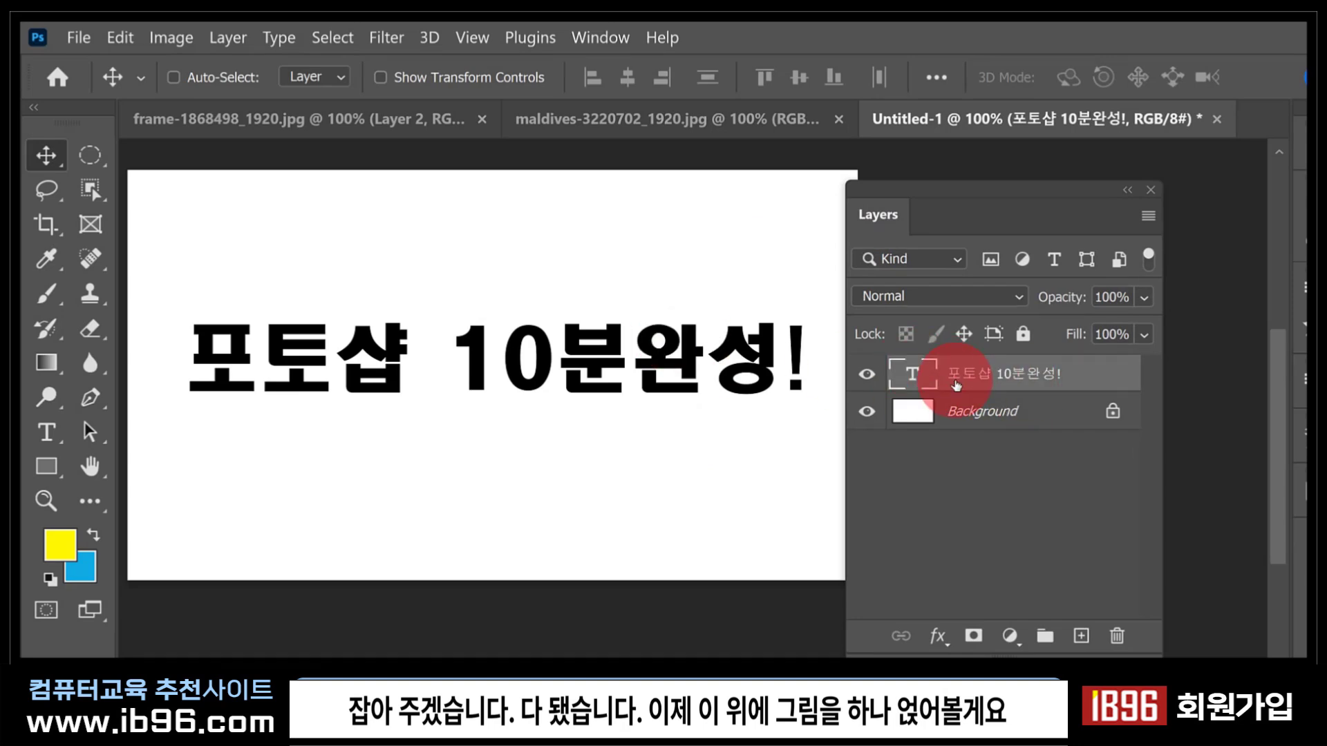
# Copy the entire maldives-3220702_1920.jpg photo and paste it above the text layer in Untitled-1.
pyautogui.click(601, 131)
pyautogui.hotkey('ctrl', 'a')
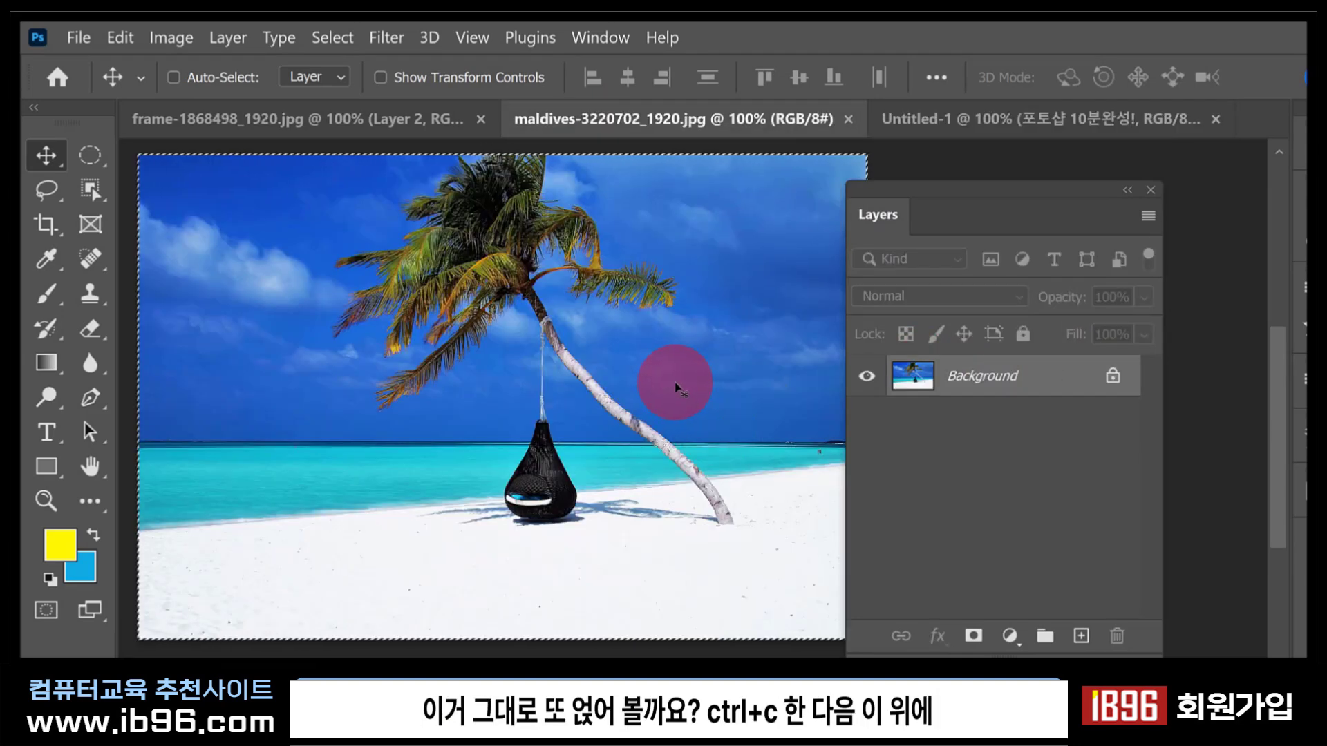
pyautogui.hotkey('ctrl', 'c')
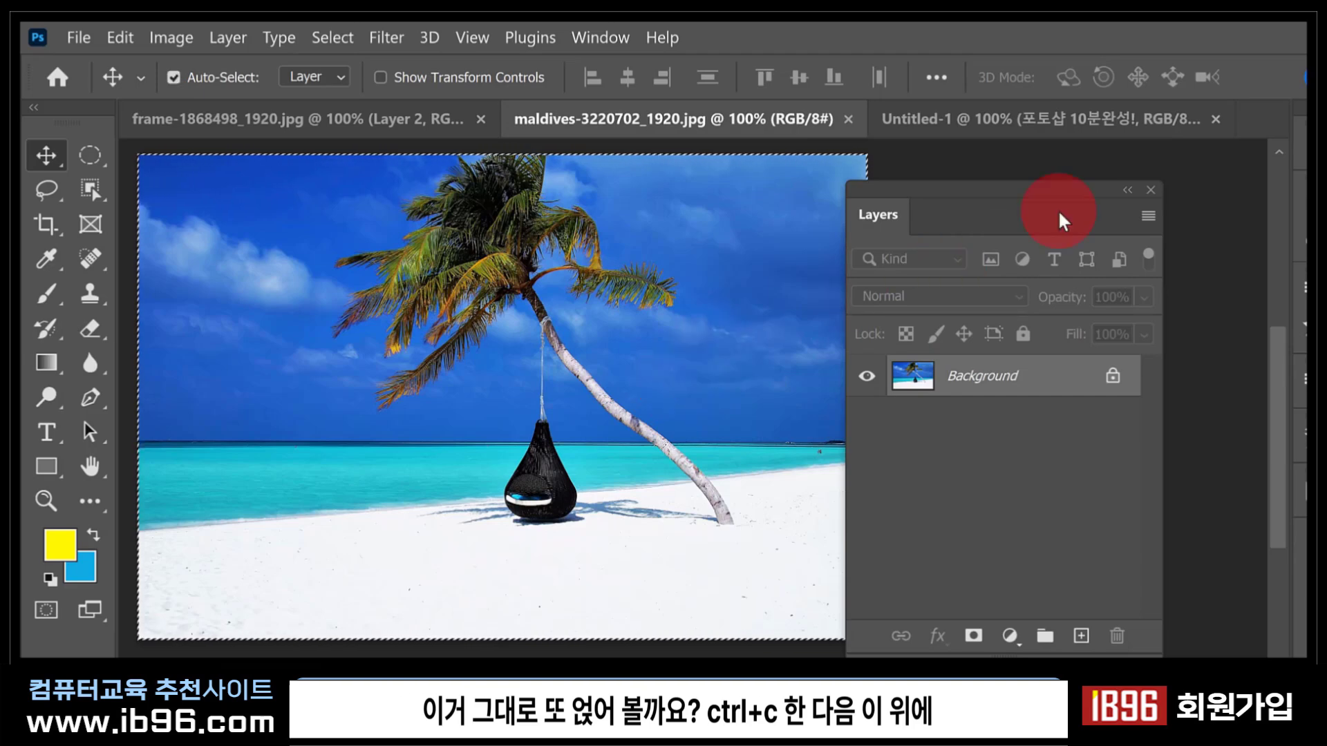
pyautogui.click(1042, 121)
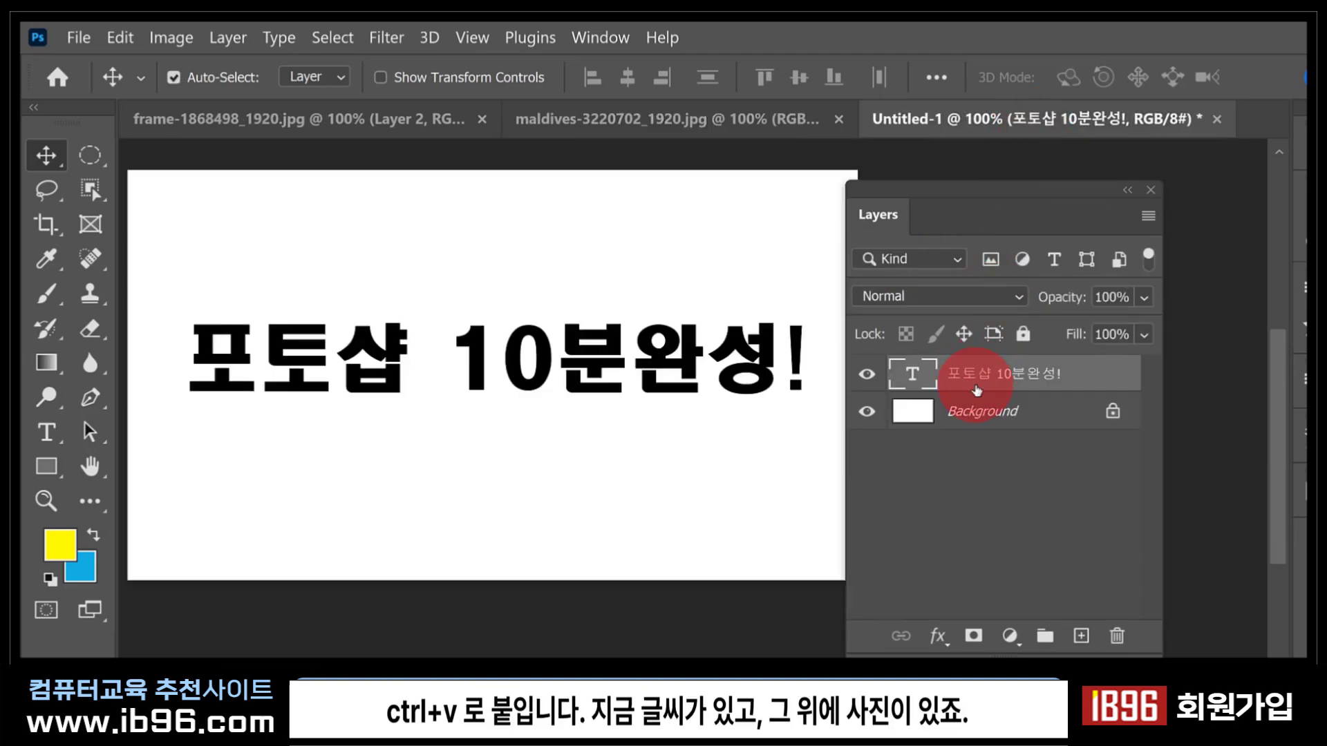
pyautogui.hotkey('ctrl', 'v')
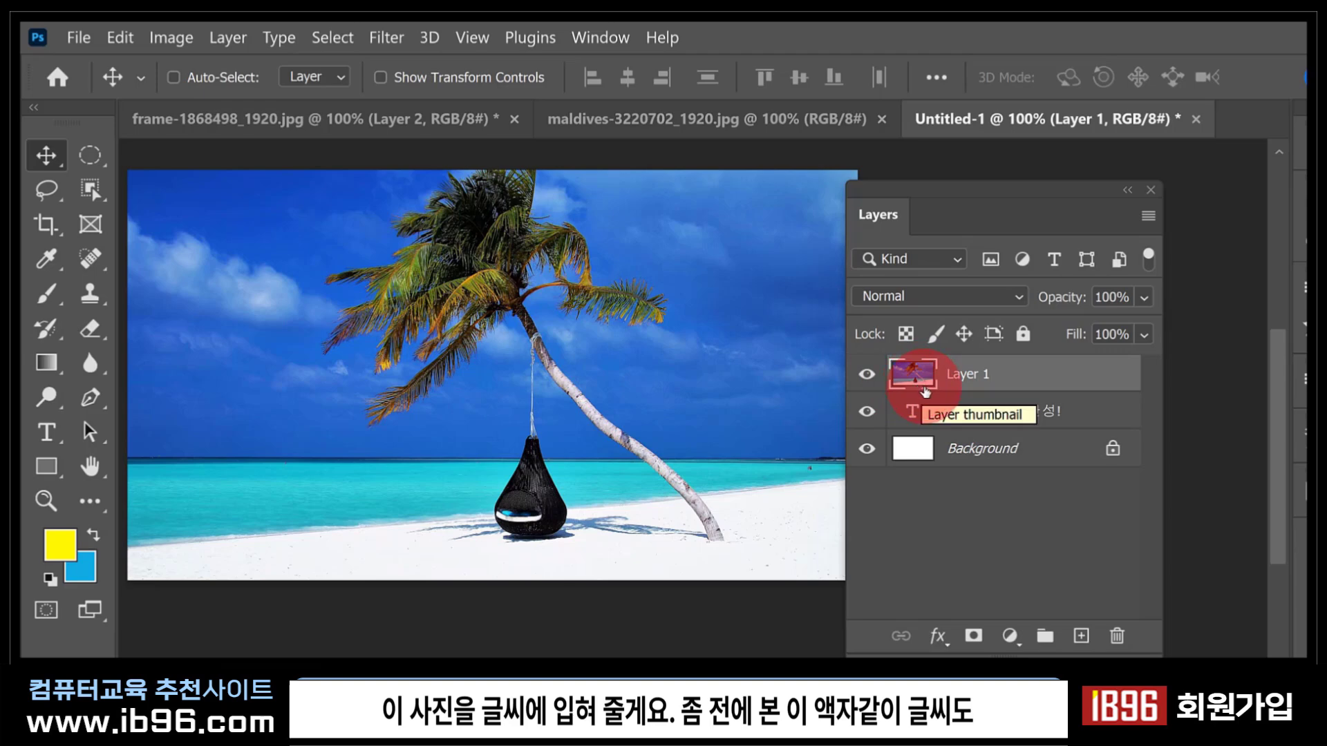
# Clip the pasted beach photo to the text layer in Untitled-1 with a clipping mask, using the frame document as reference.
pyautogui.click(491, 124)
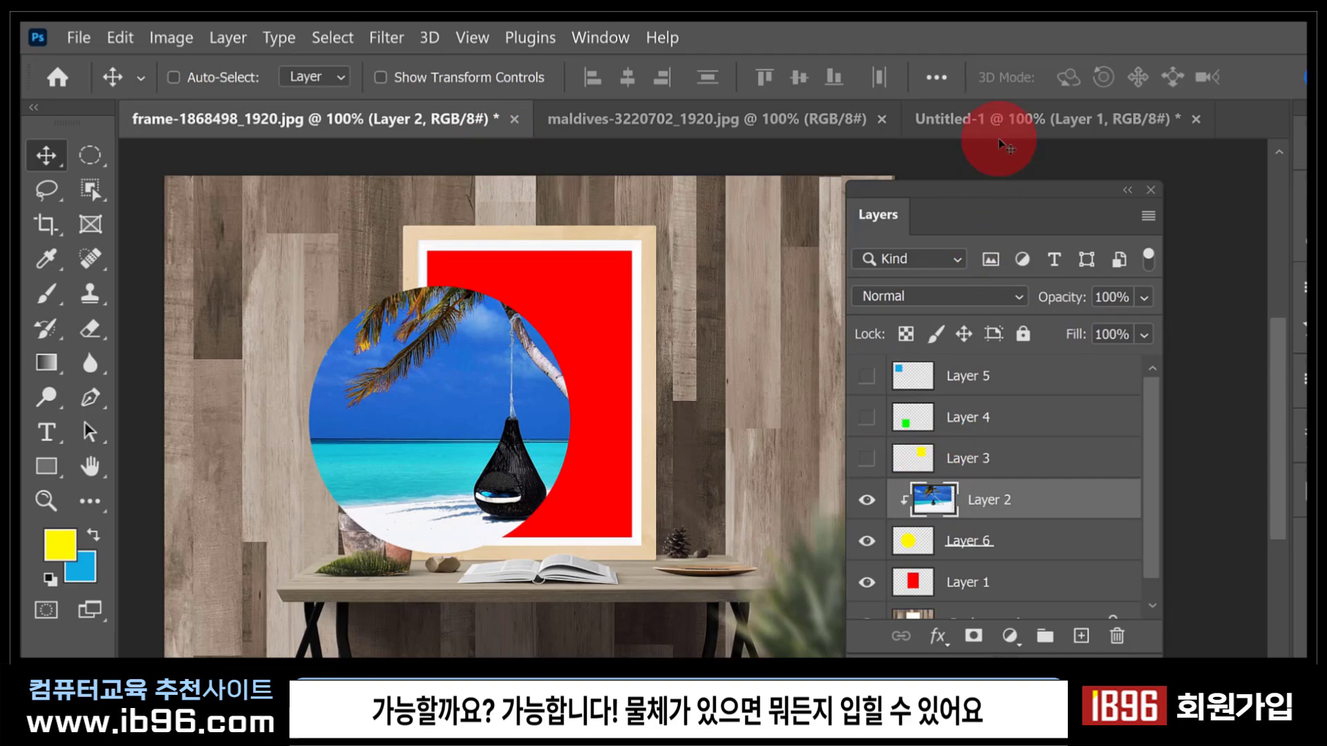
pyautogui.click(988, 119)
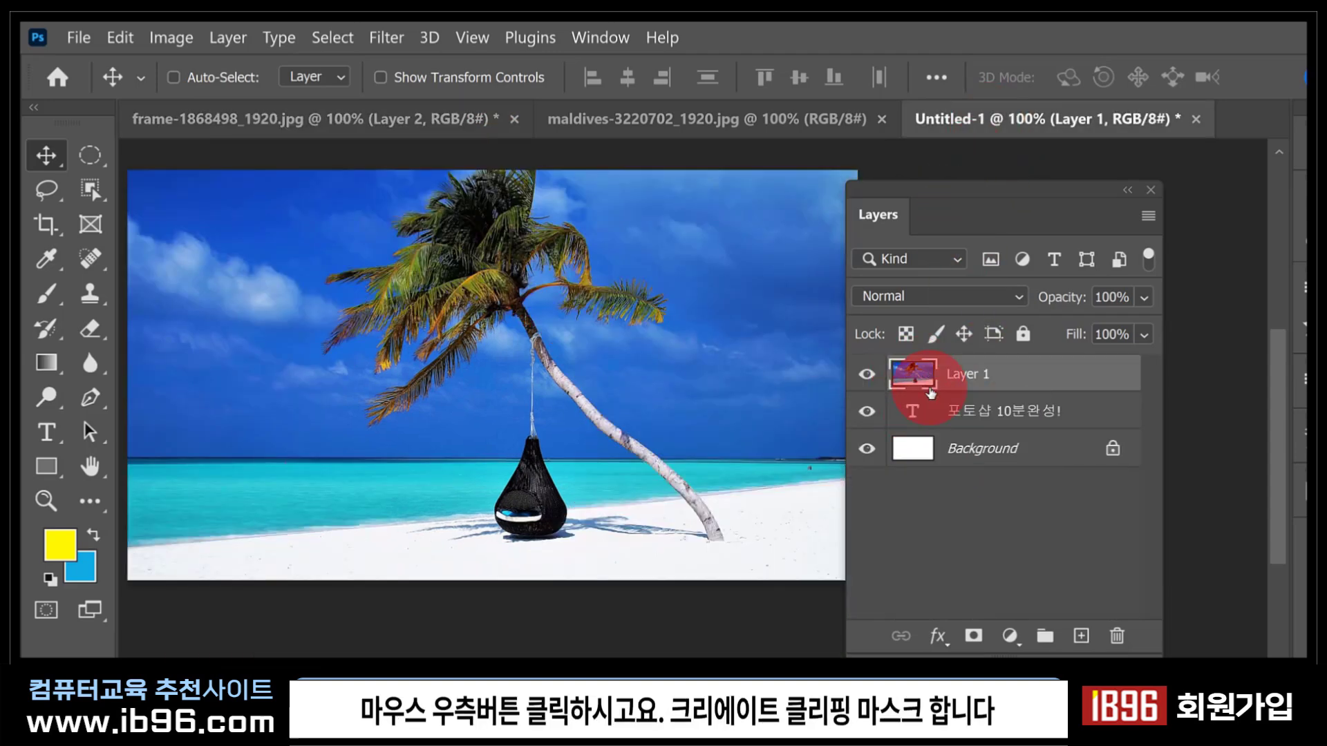
pyautogui.rightClick(955, 371)
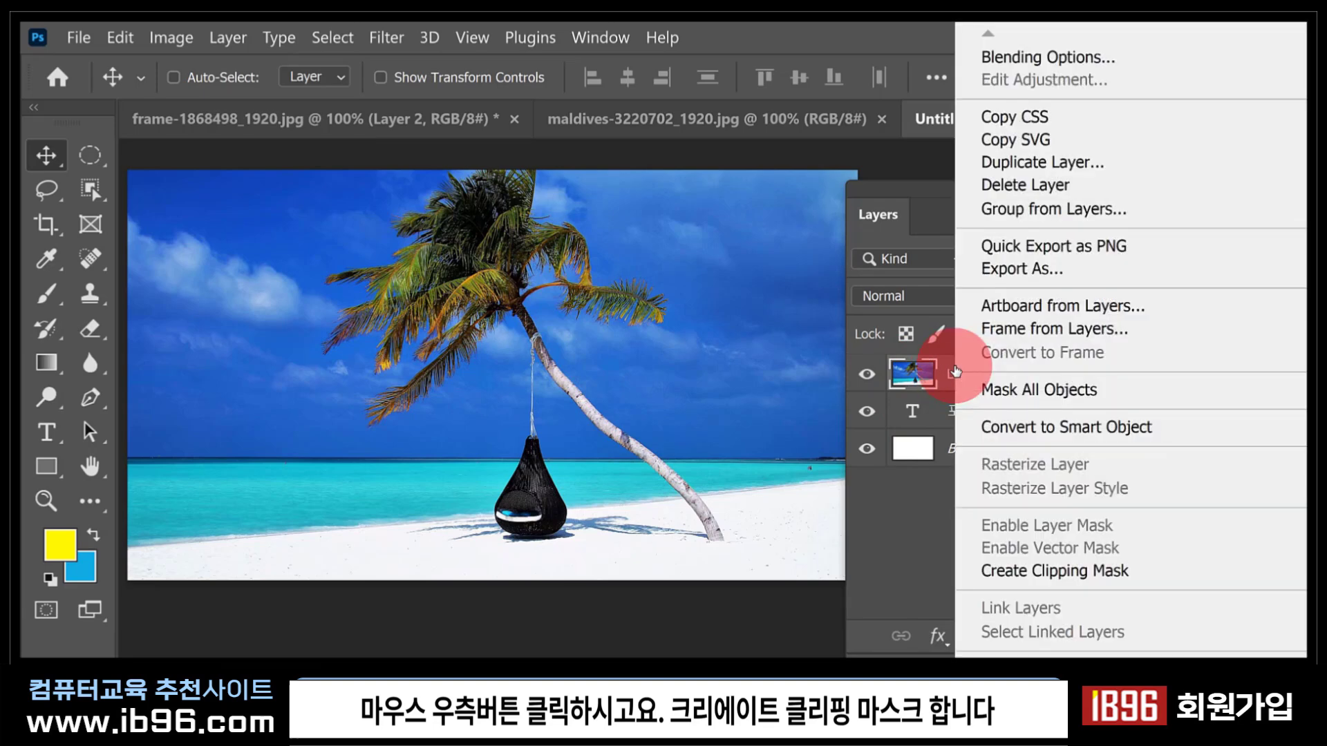
pyautogui.click(1038, 571)
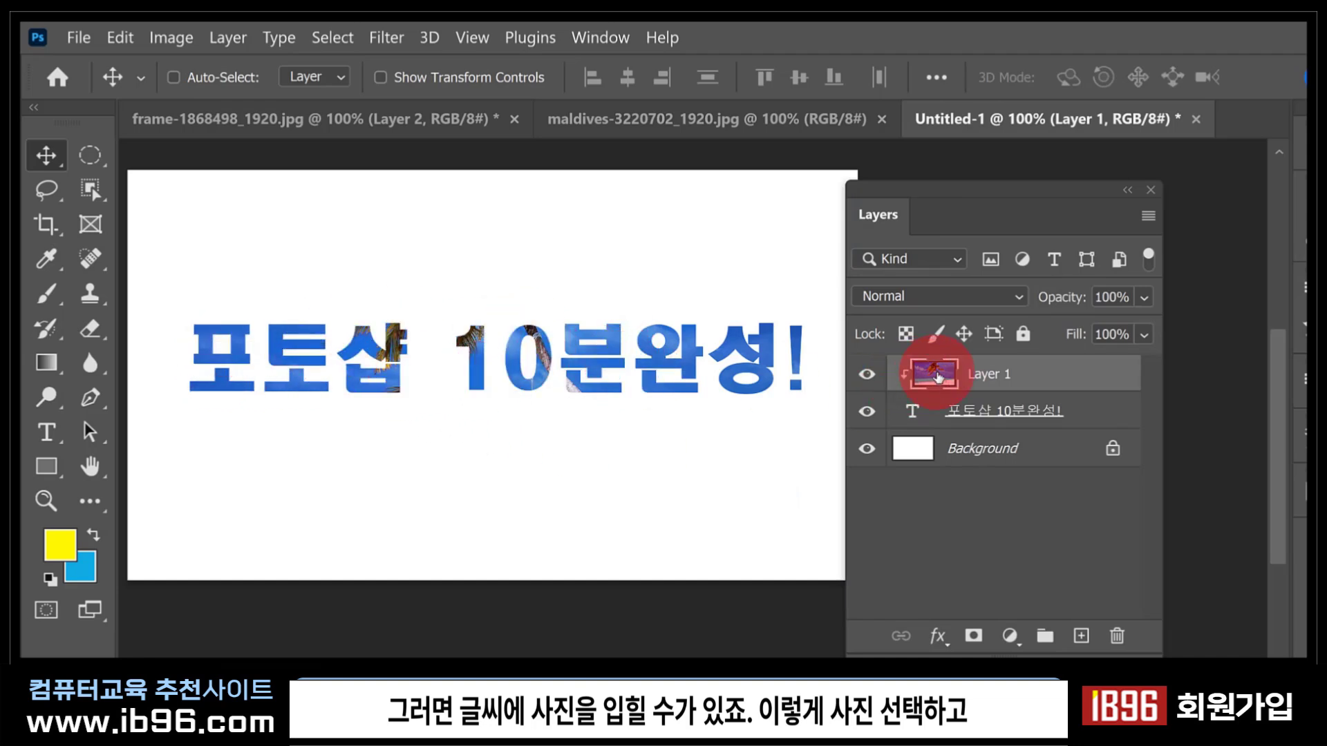
# Reposition the clipped beach photo so the palm tree shows inside the letters.
pyautogui.moveTo(572, 387); pyautogui.dragTo(430, 396)
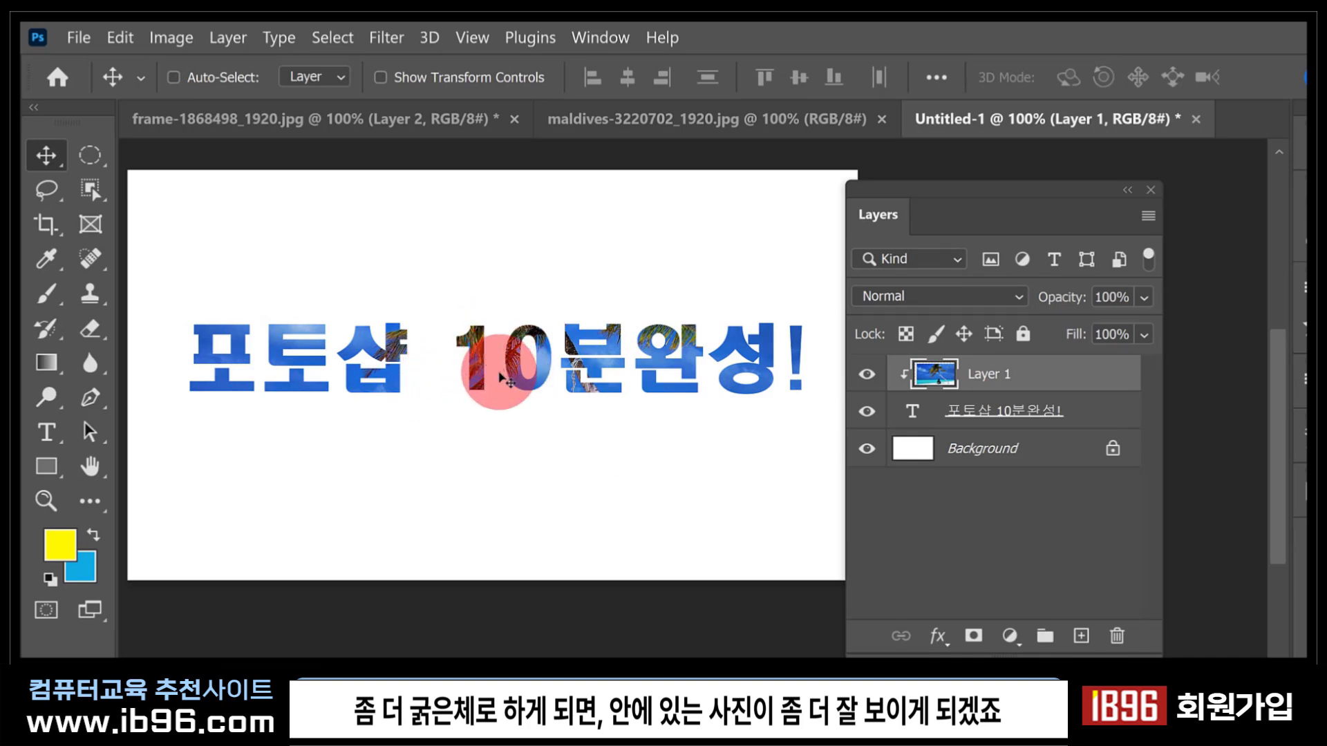
pyautogui.moveTo(523, 408); pyautogui.dragTo(550, 335)
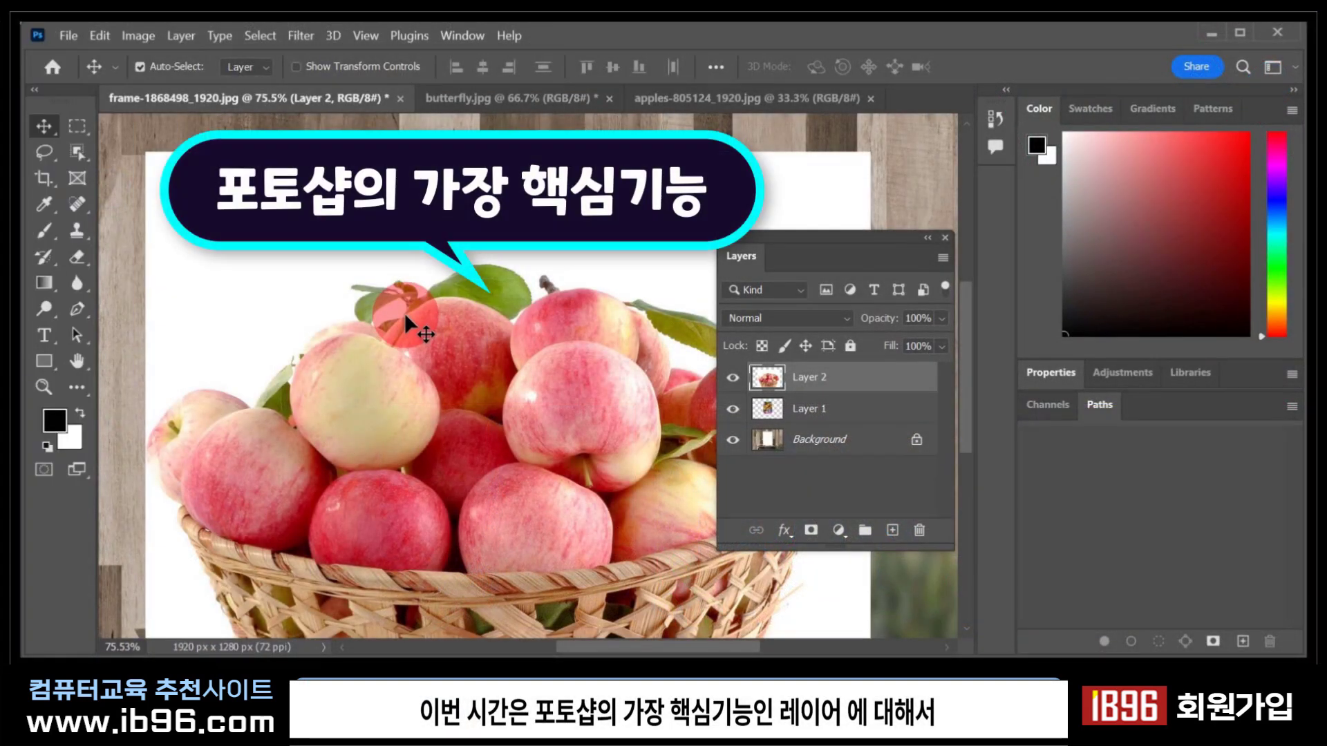
# Scale down the apple basket layer from its upper-left corner with Free Transform.
pyautogui.hotkey('ctrl', 't')
pyautogui.moveTo(146, 154); pyautogui.dragTo(284, 316)
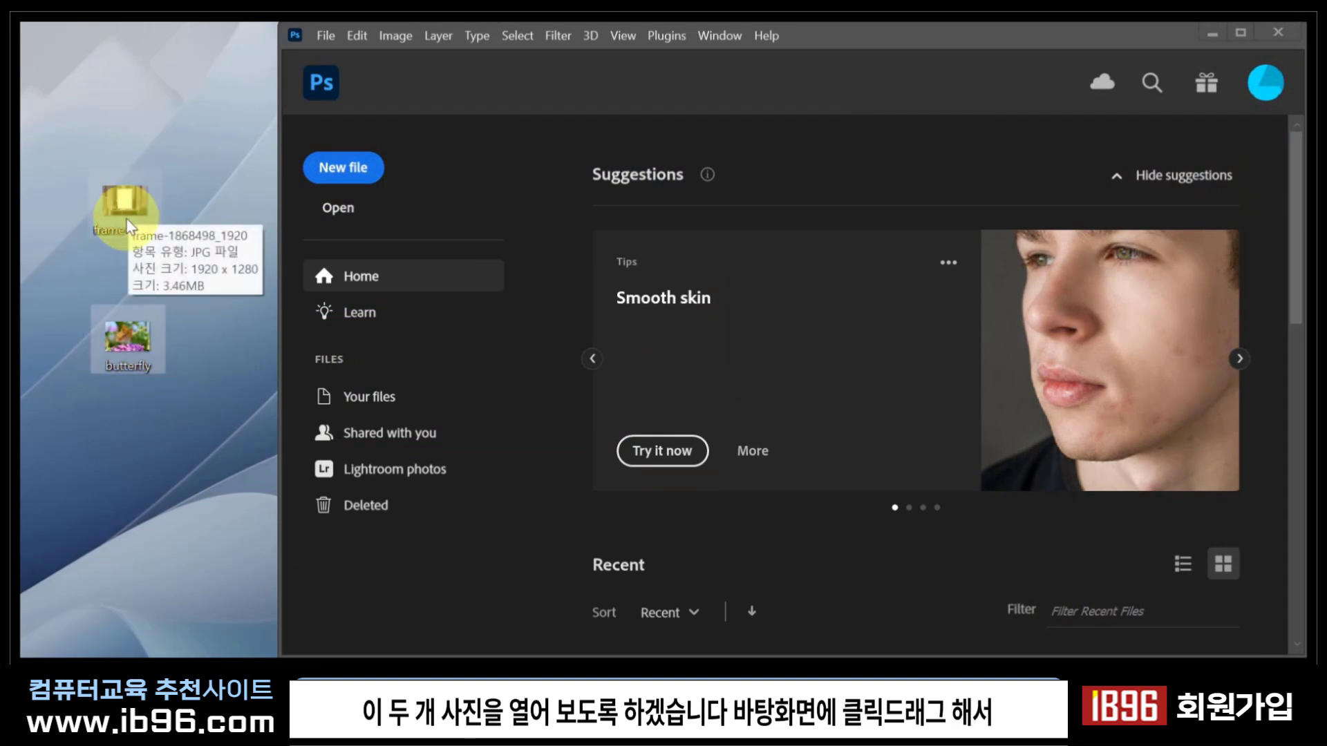
# Open the frame-1868498_1920 and butterfly images from the desktop in Photoshop and view both documents.
pyautogui.moveTo(74, 118); pyautogui.dragTo(184, 437)
pyautogui.moveTo(128, 197); pyautogui.dragTo(824, 218)
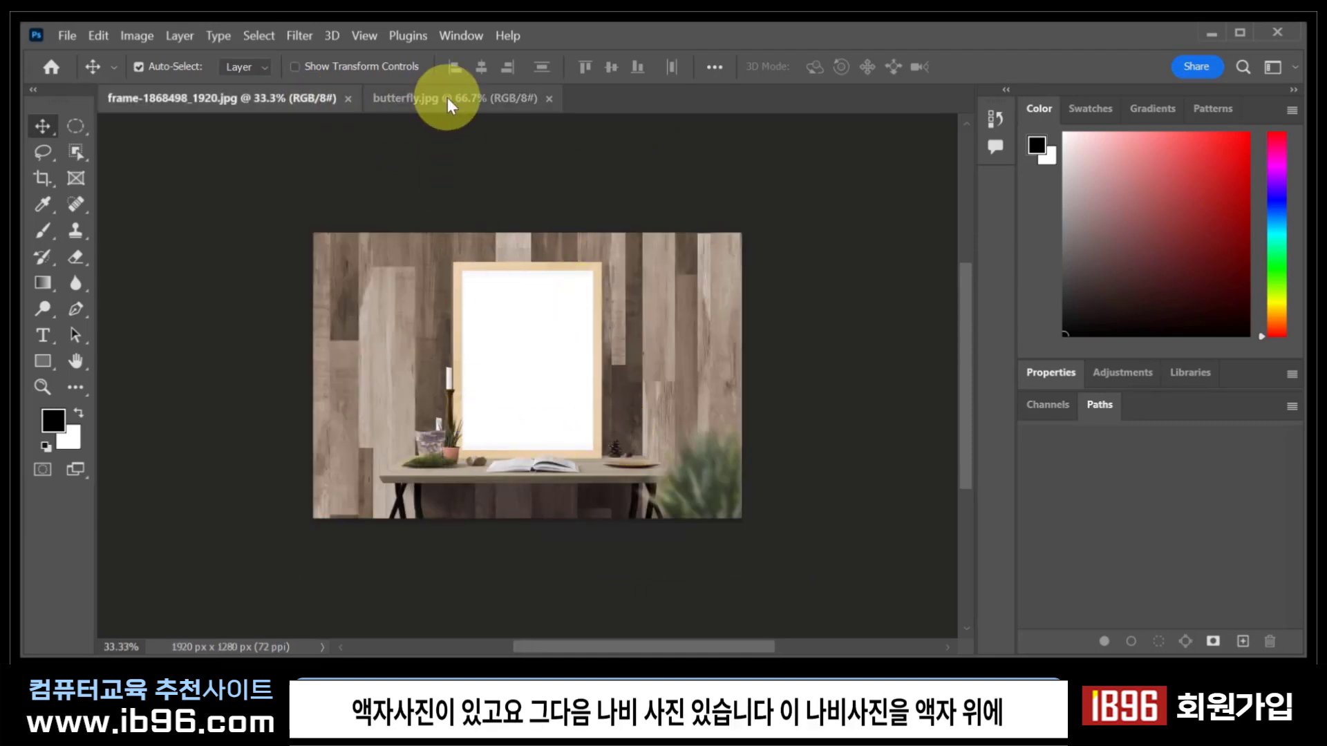
pyautogui.click(448, 105)
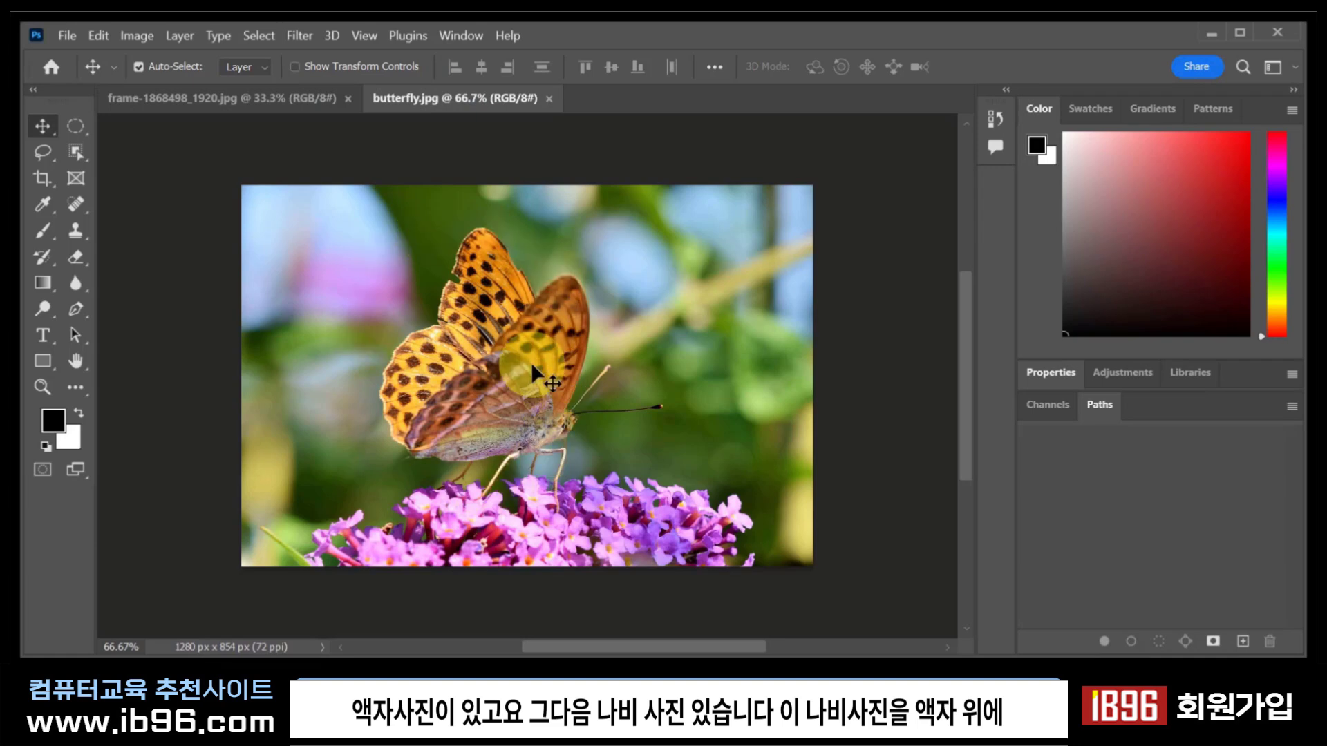
pyautogui.click(283, 98)
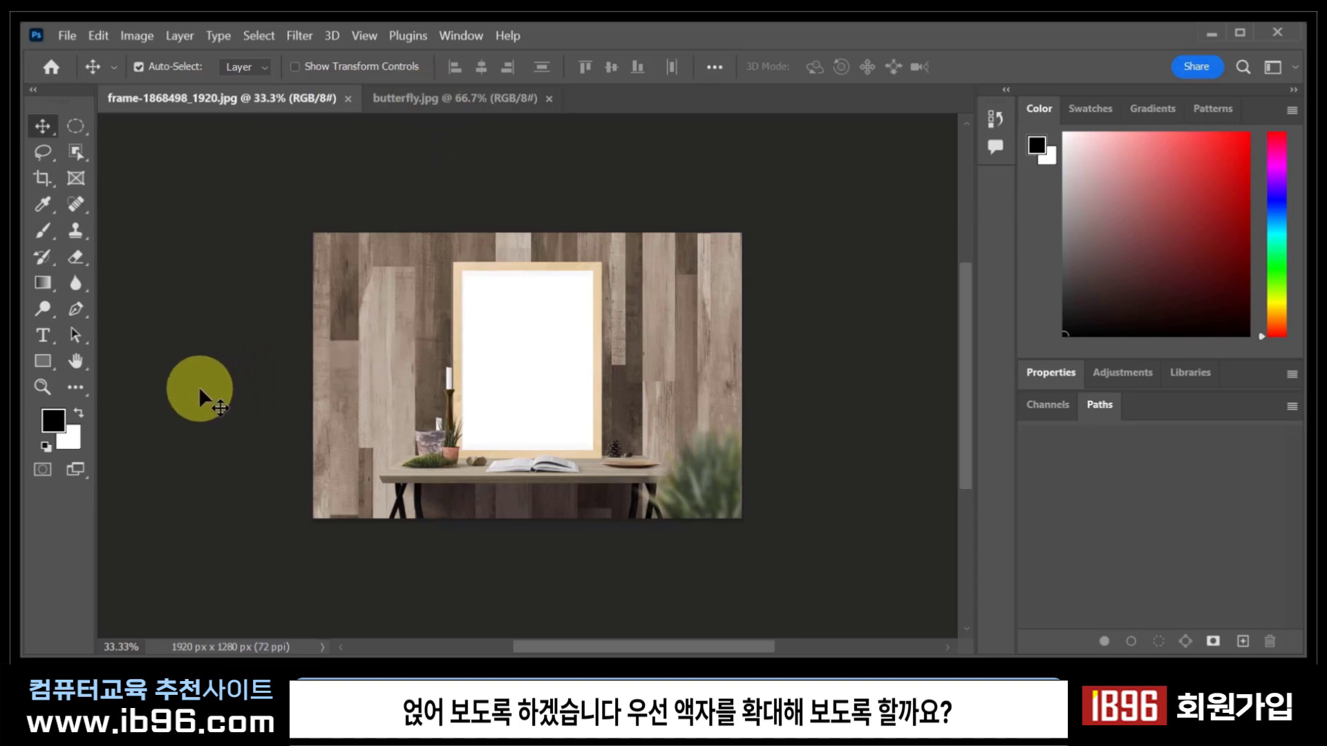
# Select a rectangular area about 850 px high around the butterfly in butterfly.jpg with the Rectangular Marquee tool.
pyautogui.click(42, 388)
pyautogui.moveTo(511, 358); pyautogui.dragTo(546, 356)
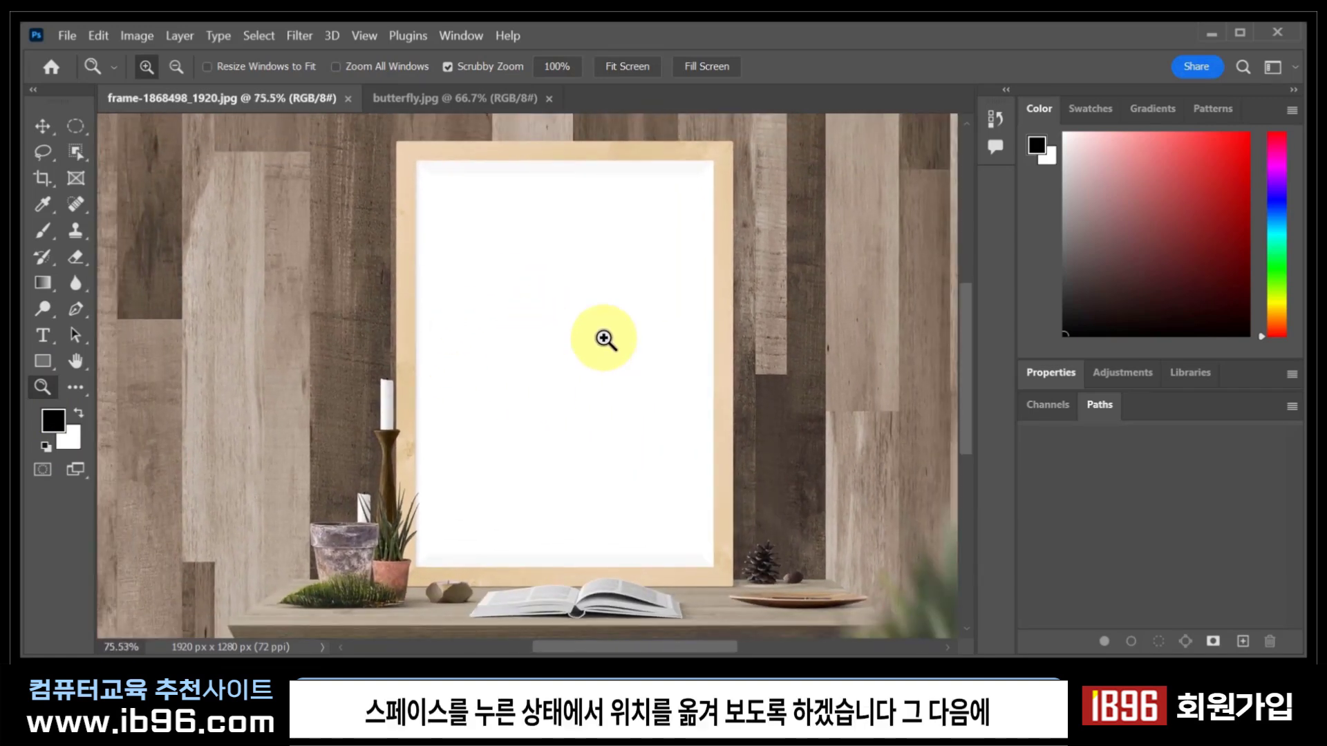
pyautogui.press('space')
pyautogui.moveTo(723, 317); pyautogui.dragTo(541, 311)
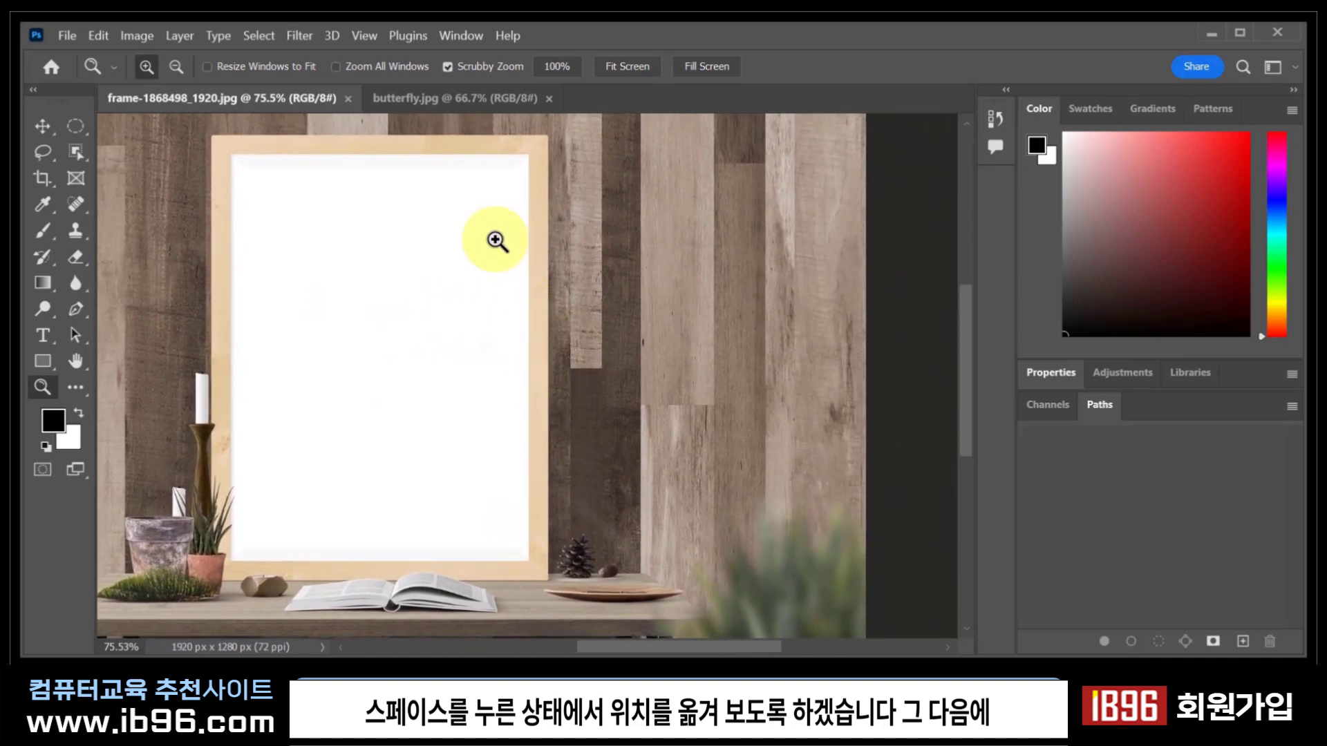
pyautogui.click(432, 101)
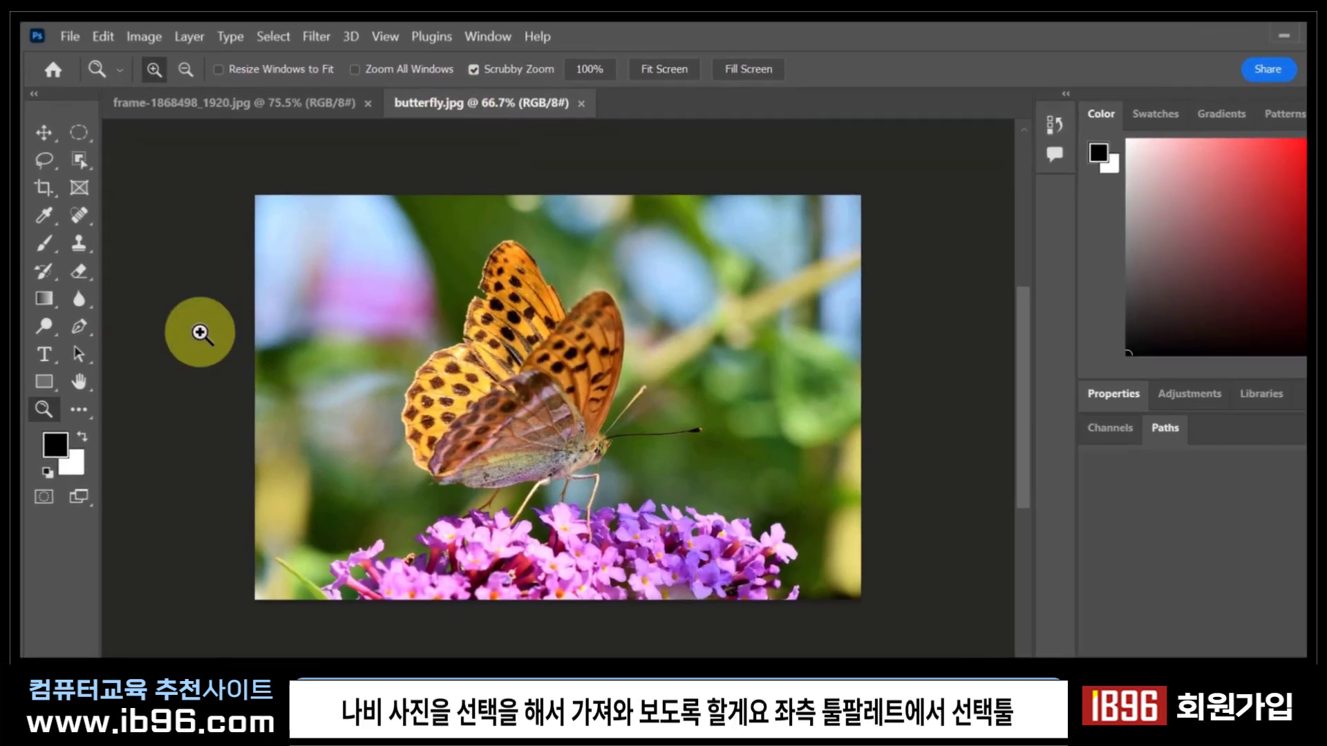
pyautogui.click(75, 126)
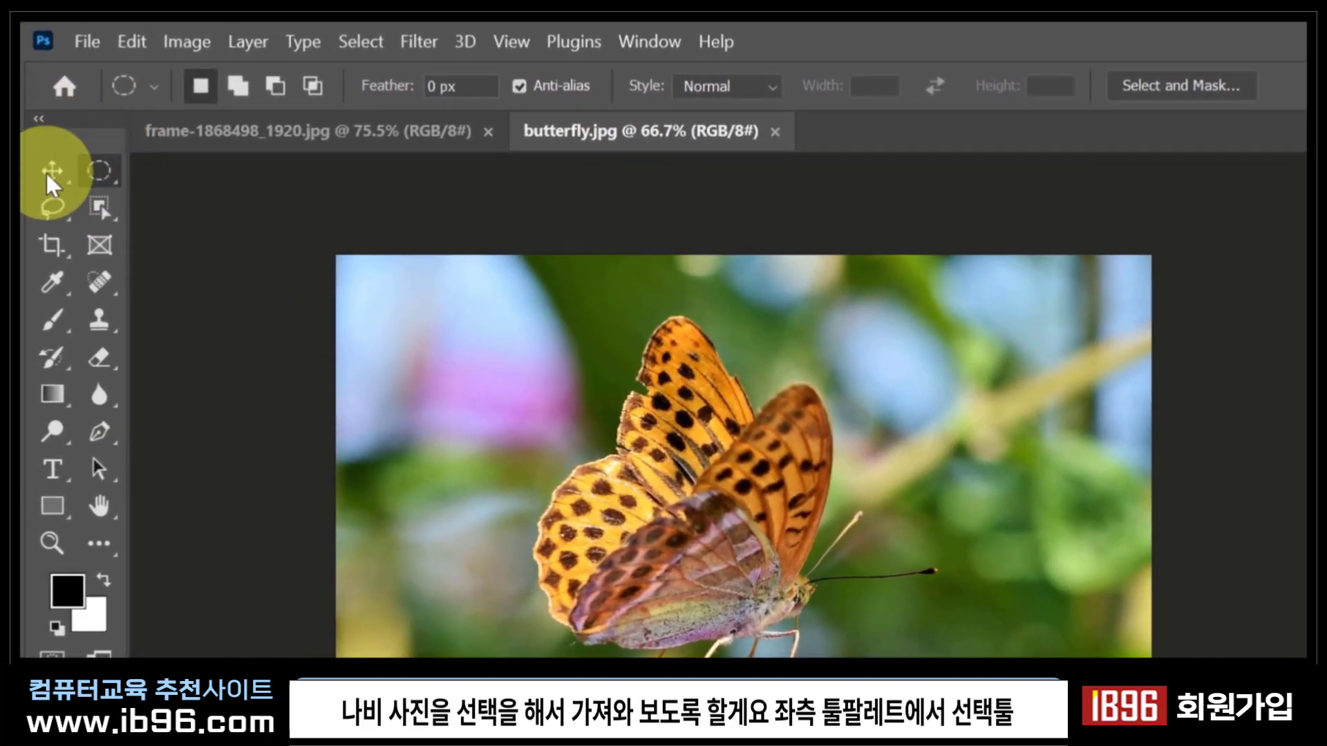
pyautogui.click(101, 167)
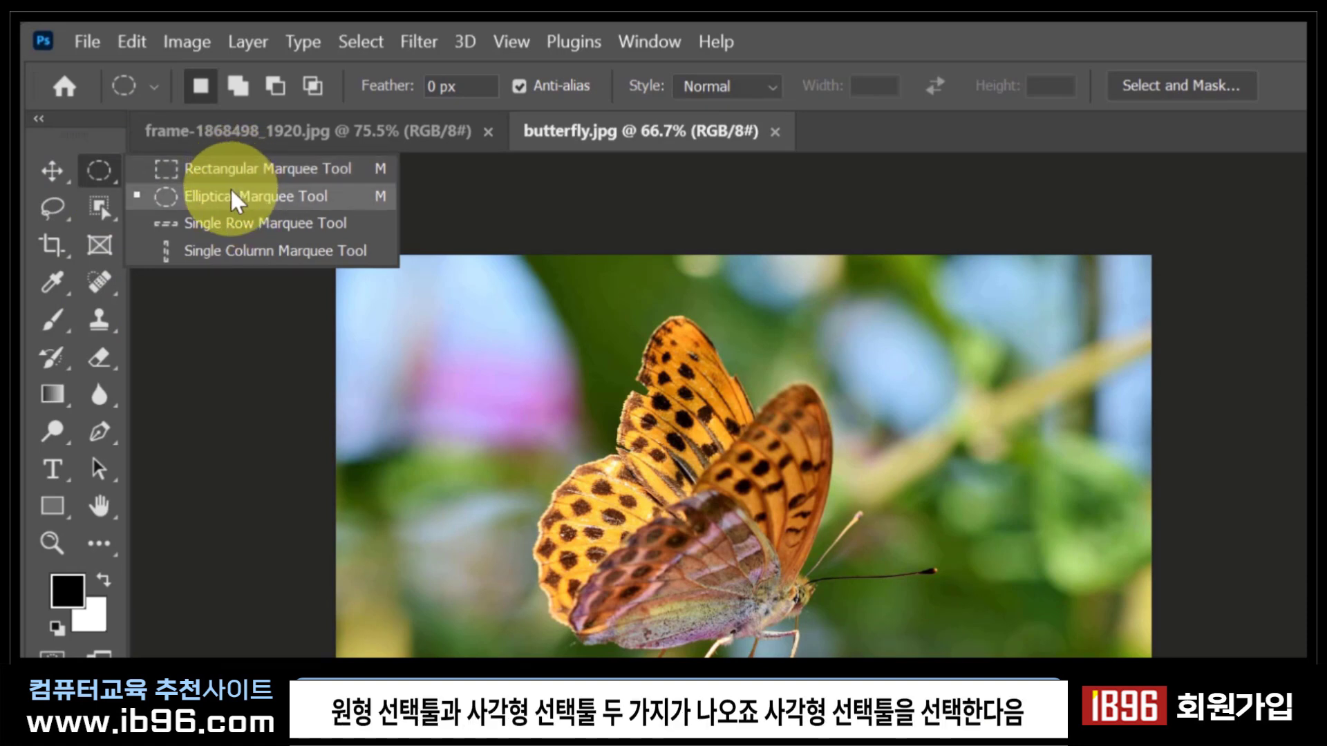
pyautogui.click(231, 168)
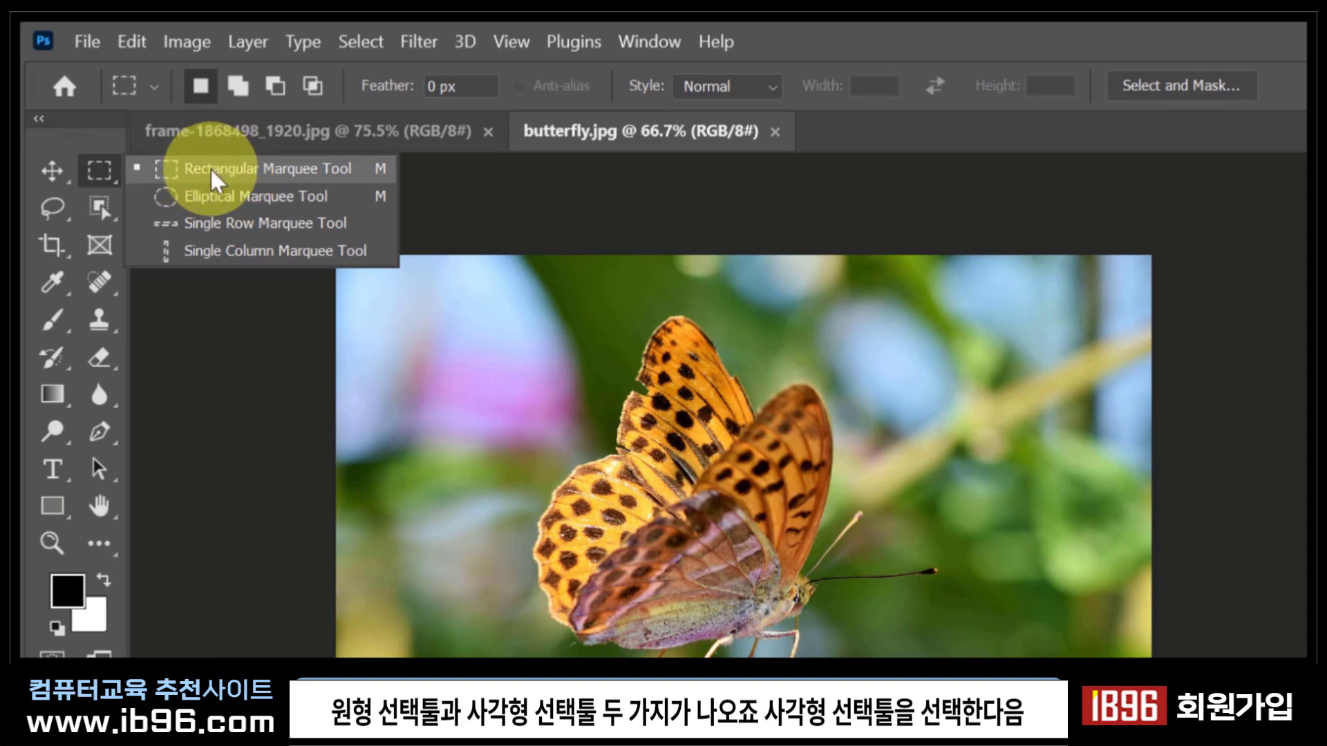
pyautogui.click(210, 169)
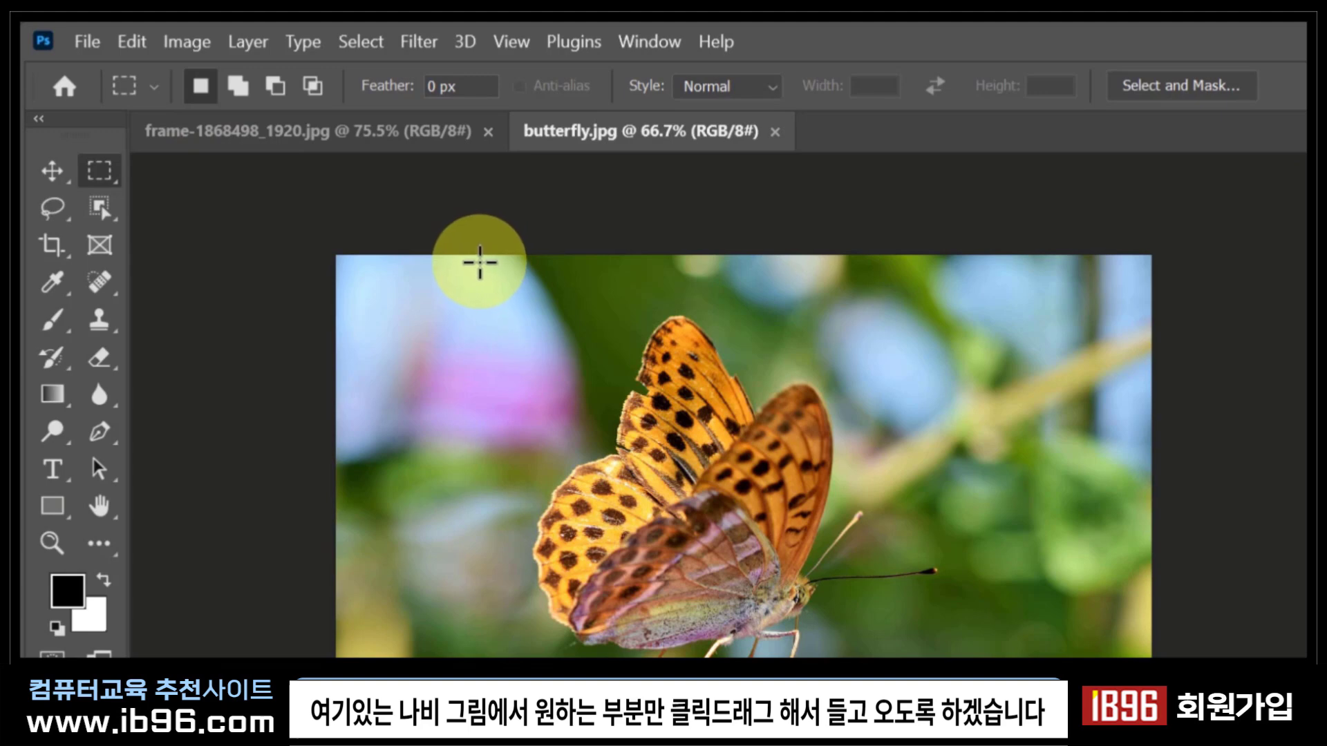
pyautogui.moveTo(480, 261); pyautogui.dragTo(911, 745)
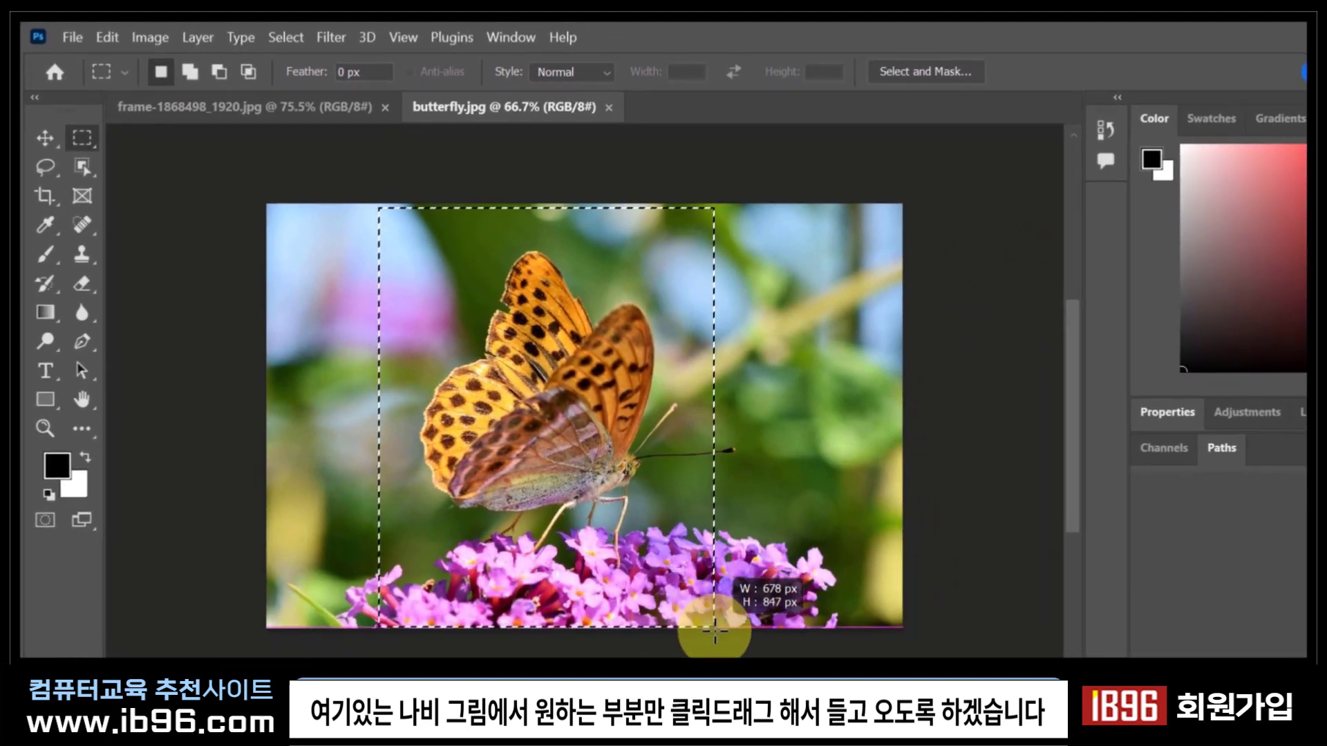
pyautogui.moveTo(715, 631); pyautogui.dragTo(723, 631)
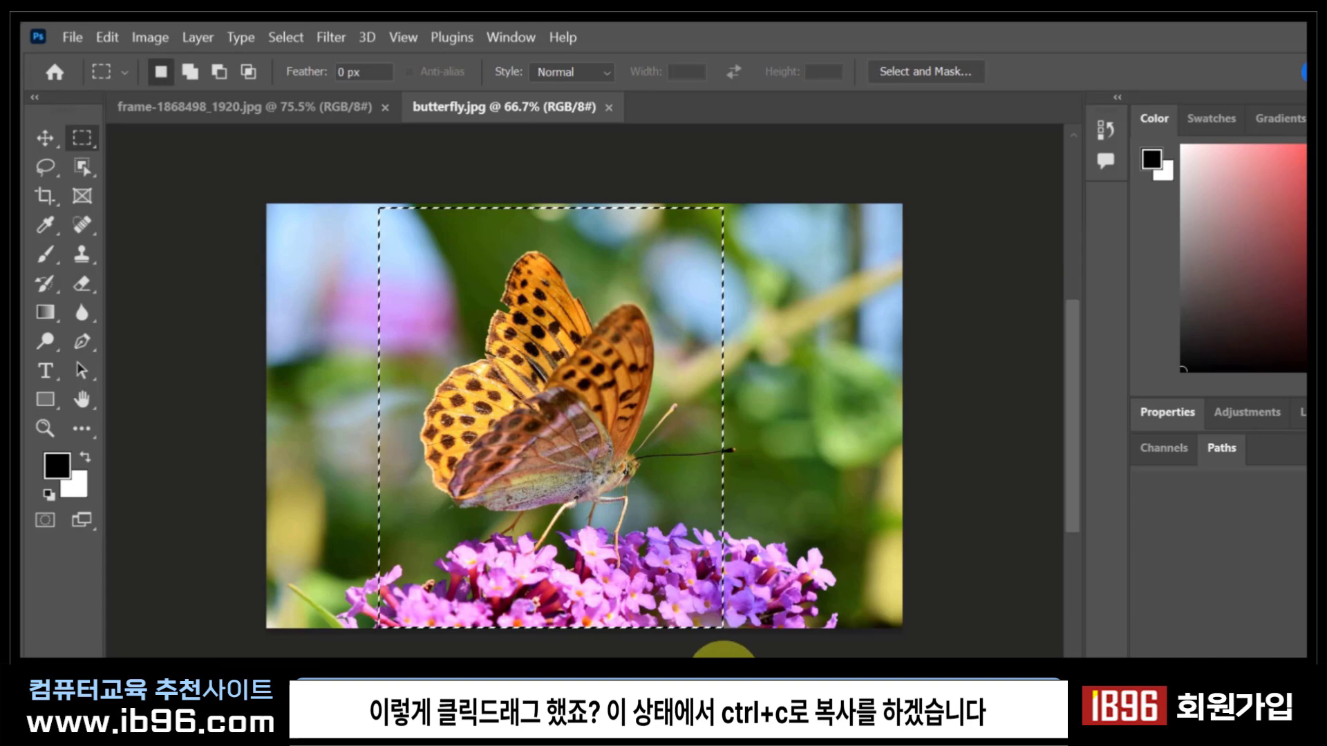
# Copy the selected butterfly area and paste it over the picture frame in frame-1868498_1920.jpg.
pyautogui.click(108, 38)
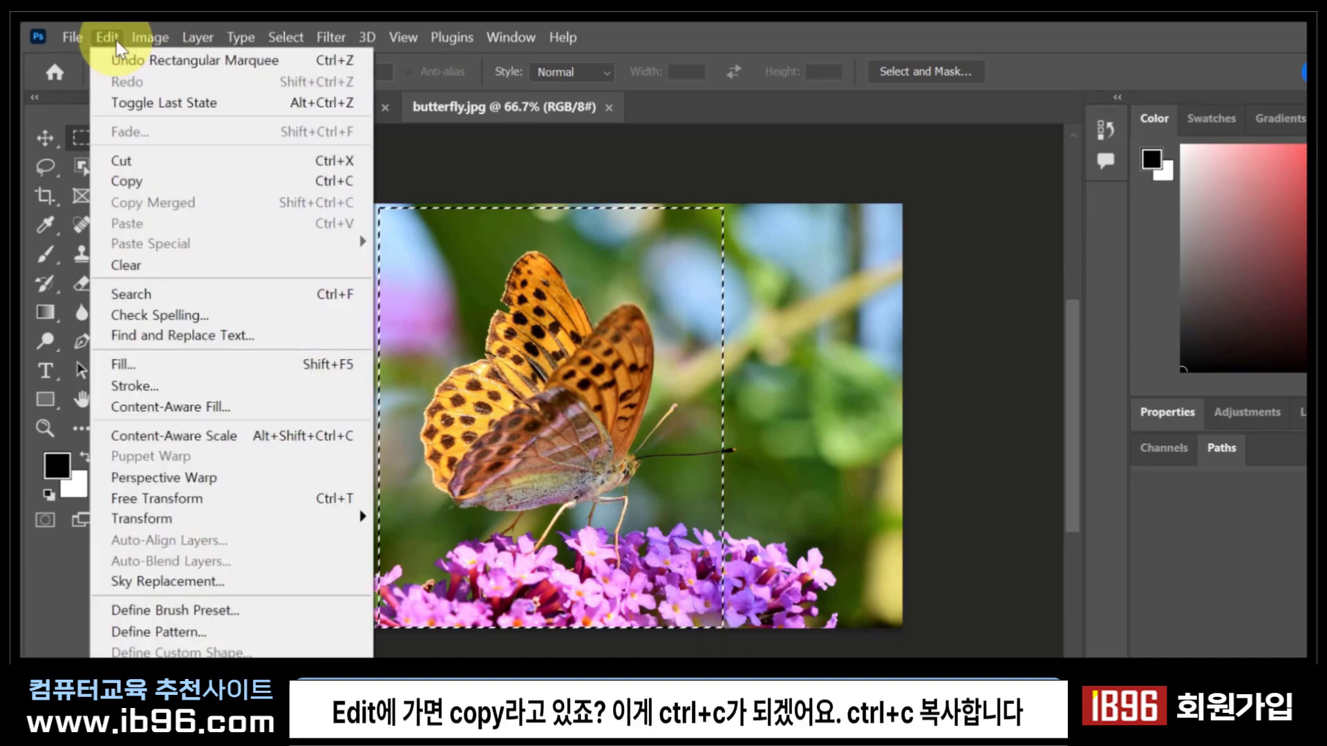
pyautogui.click(127, 188)
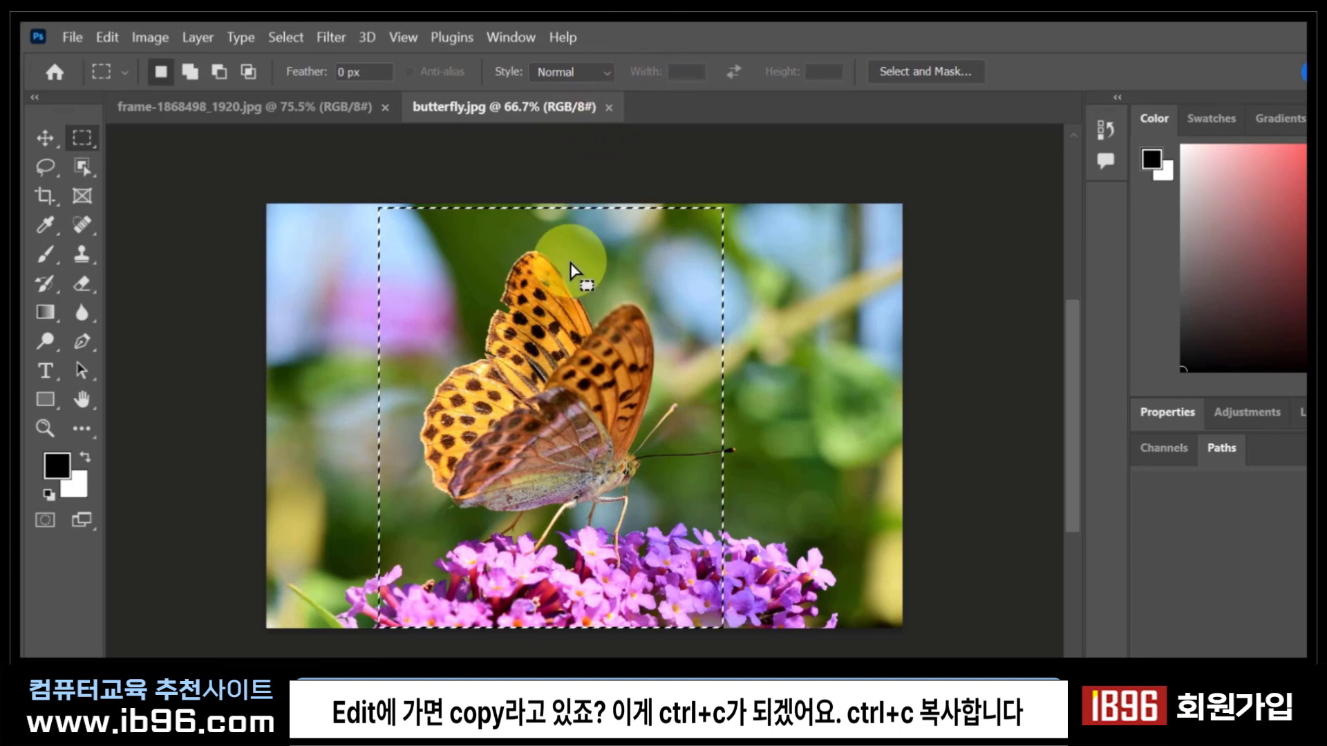
pyautogui.click(329, 105)
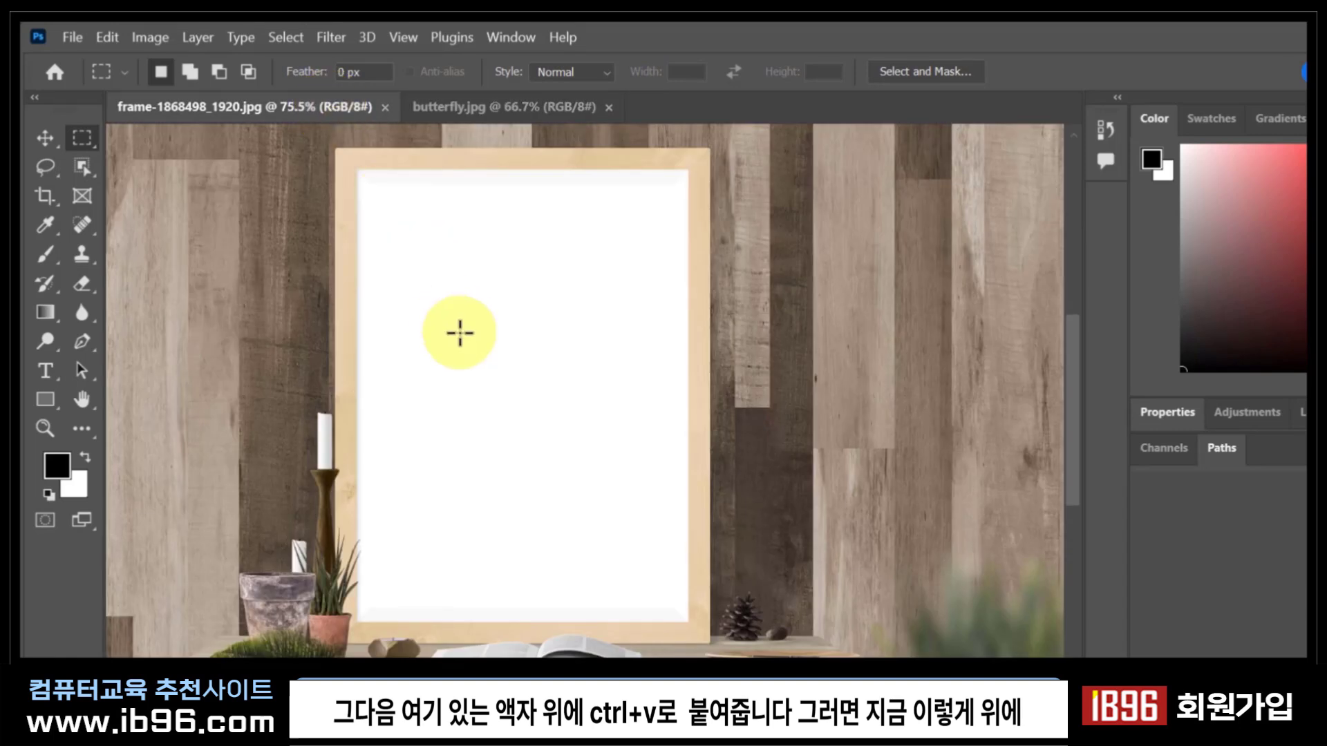
pyautogui.hotkey('ctrl', 'v')
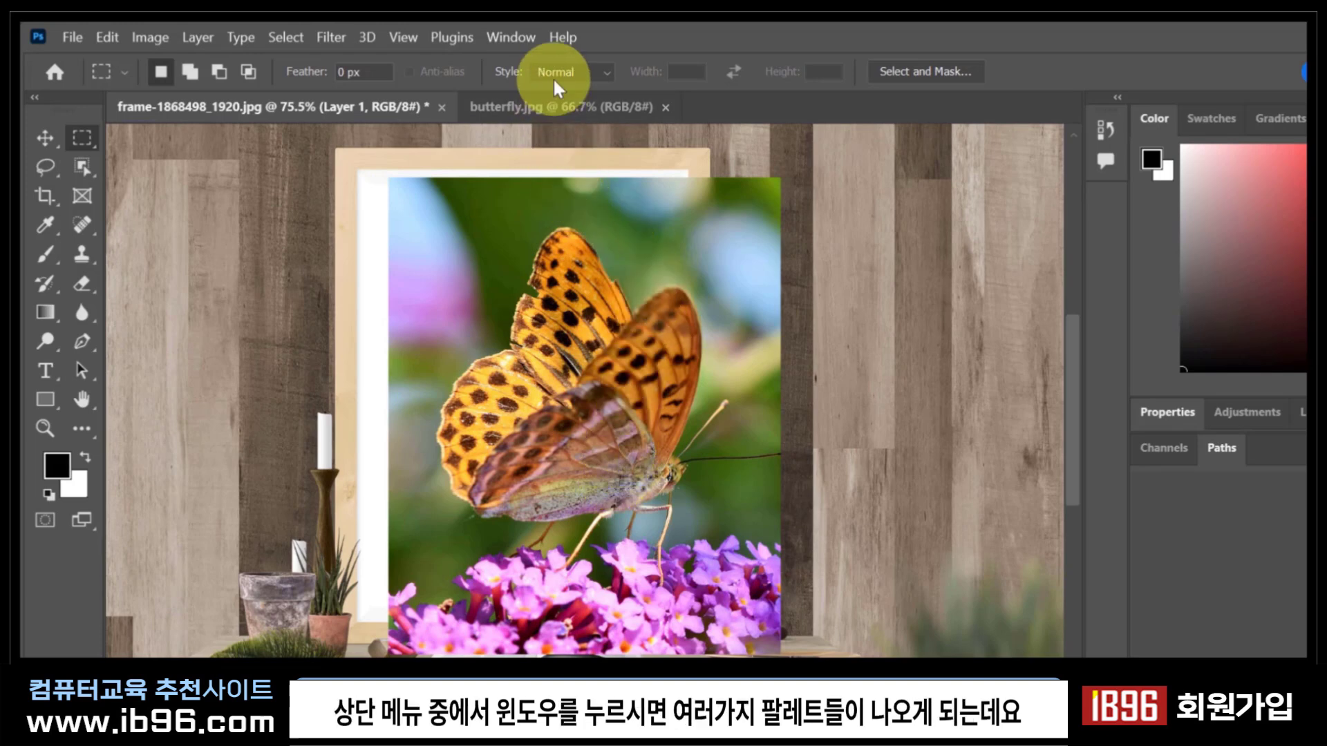
# Show the Layers panel for the frame document with the pasted butterfly.
pyautogui.click(507, 39)
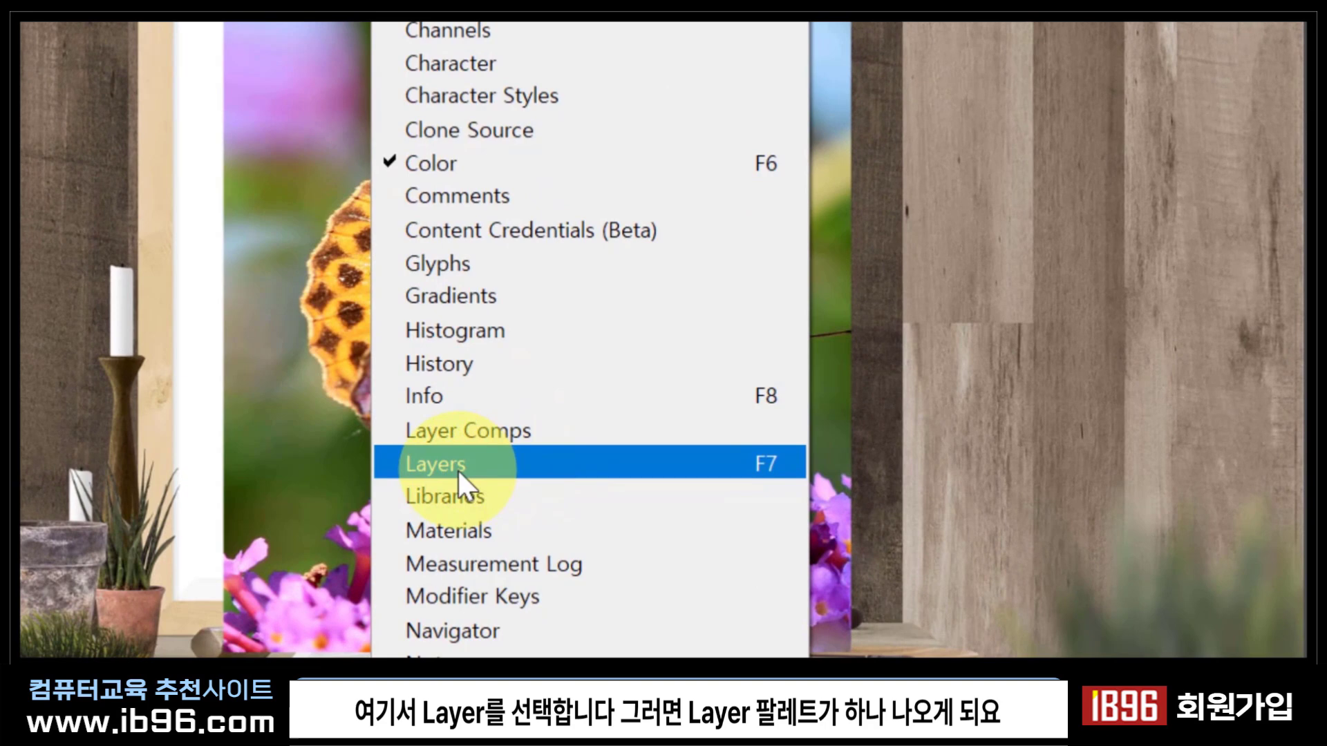
pyautogui.click(458, 471)
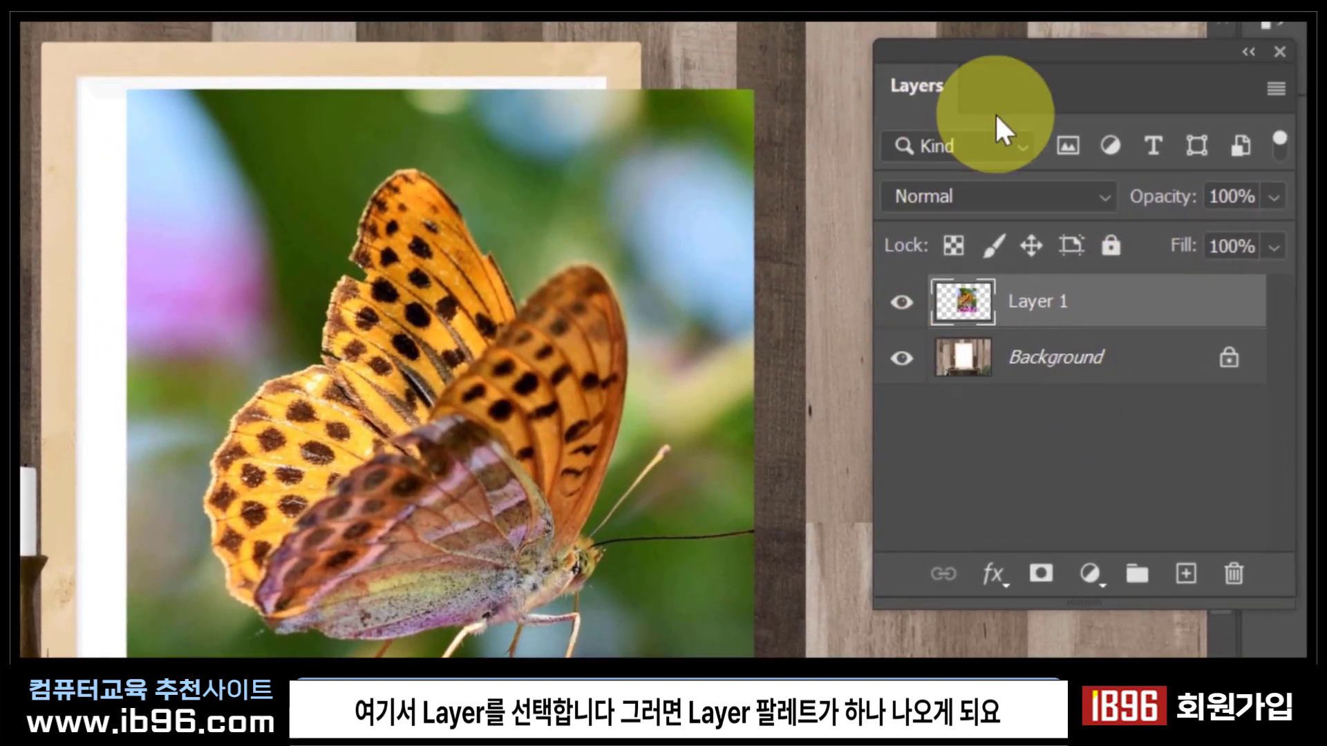
pyautogui.moveTo(753, 299); pyautogui.dragTo(527, 278)
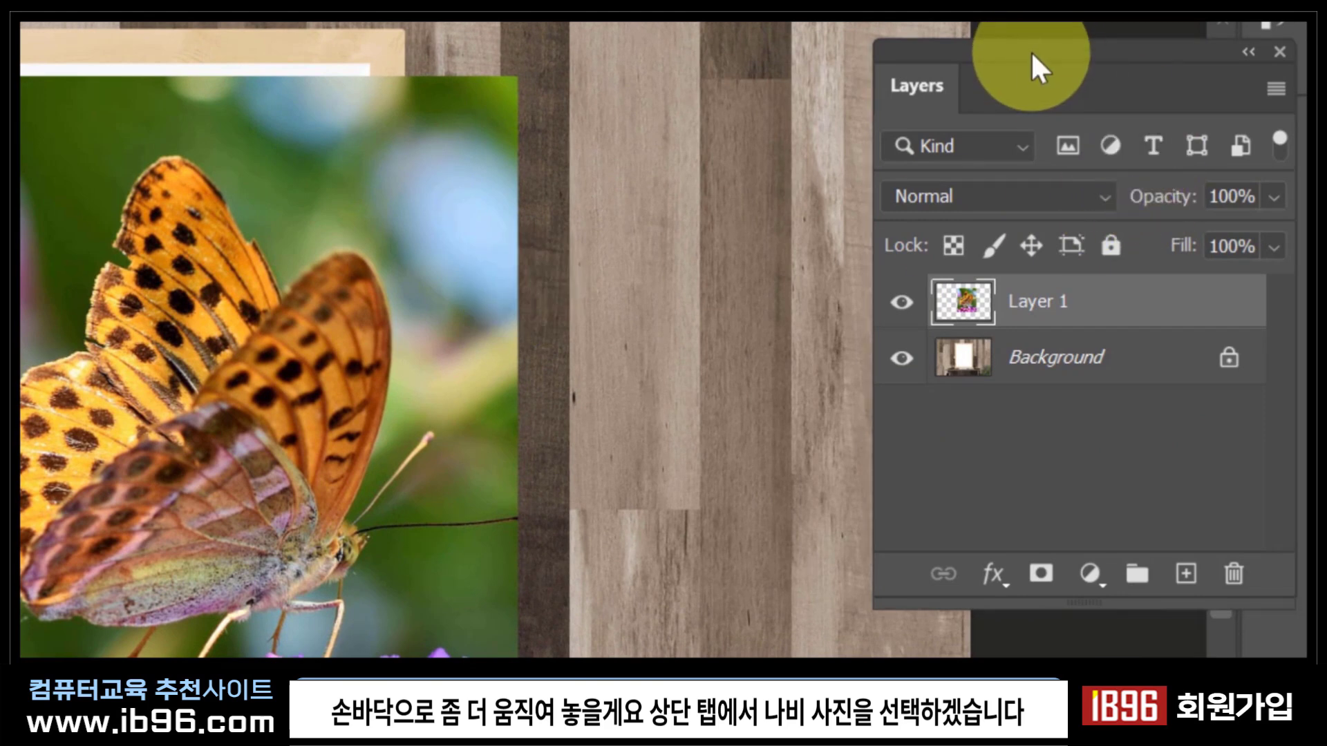
# Clear the selection in butterfly.jpg and compare its layers with those of frame-1868498_1920.jpg.
pyautogui.moveTo(1031, 51); pyautogui.dragTo(732, 60)
pyautogui.moveTo(240, 42); pyautogui.dragTo(474, 41)
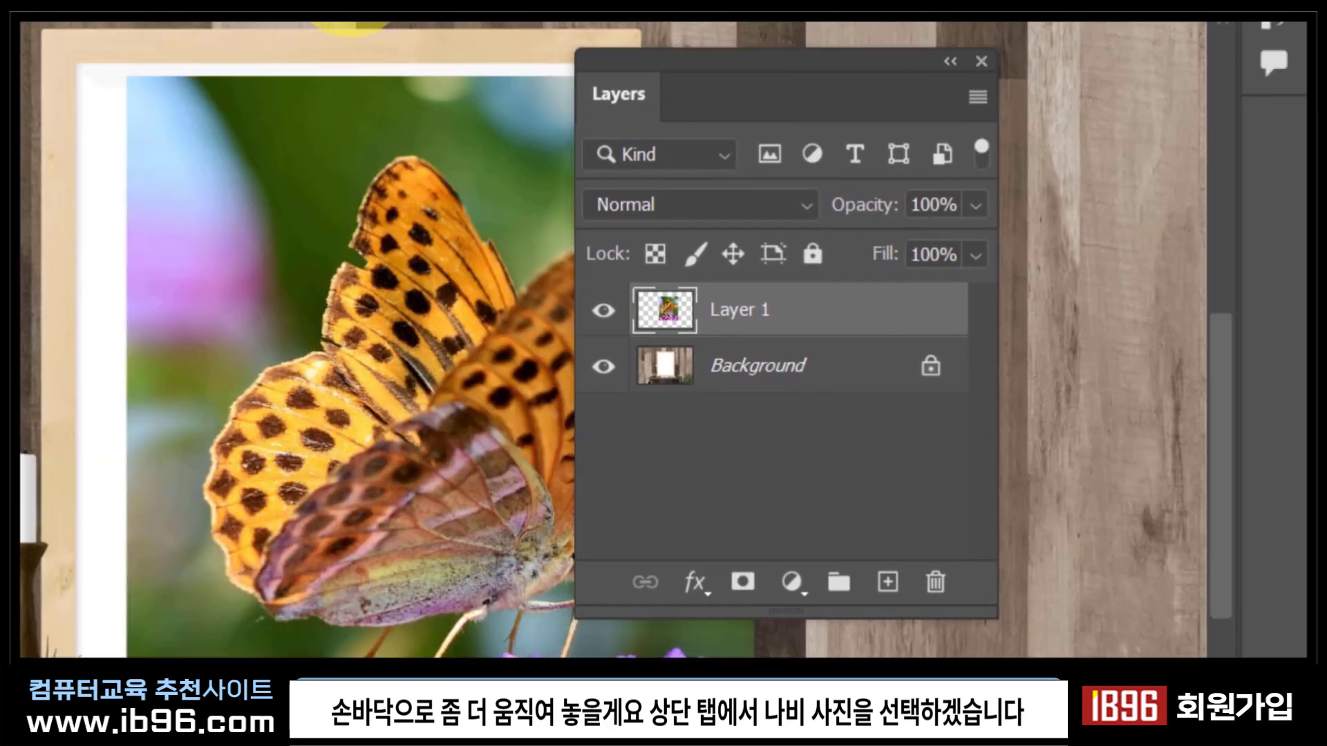
pyautogui.click(349, 8)
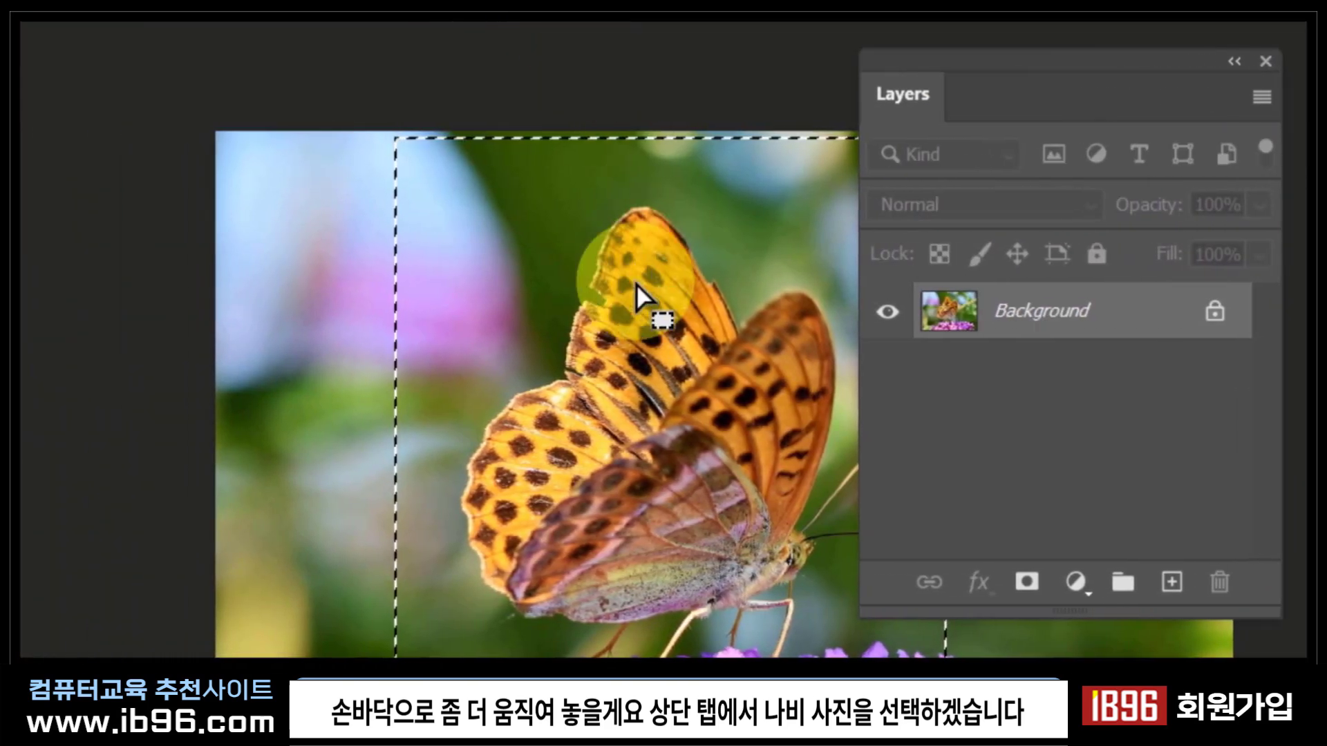
pyautogui.moveTo(698, 259); pyautogui.dragTo(465, 211)
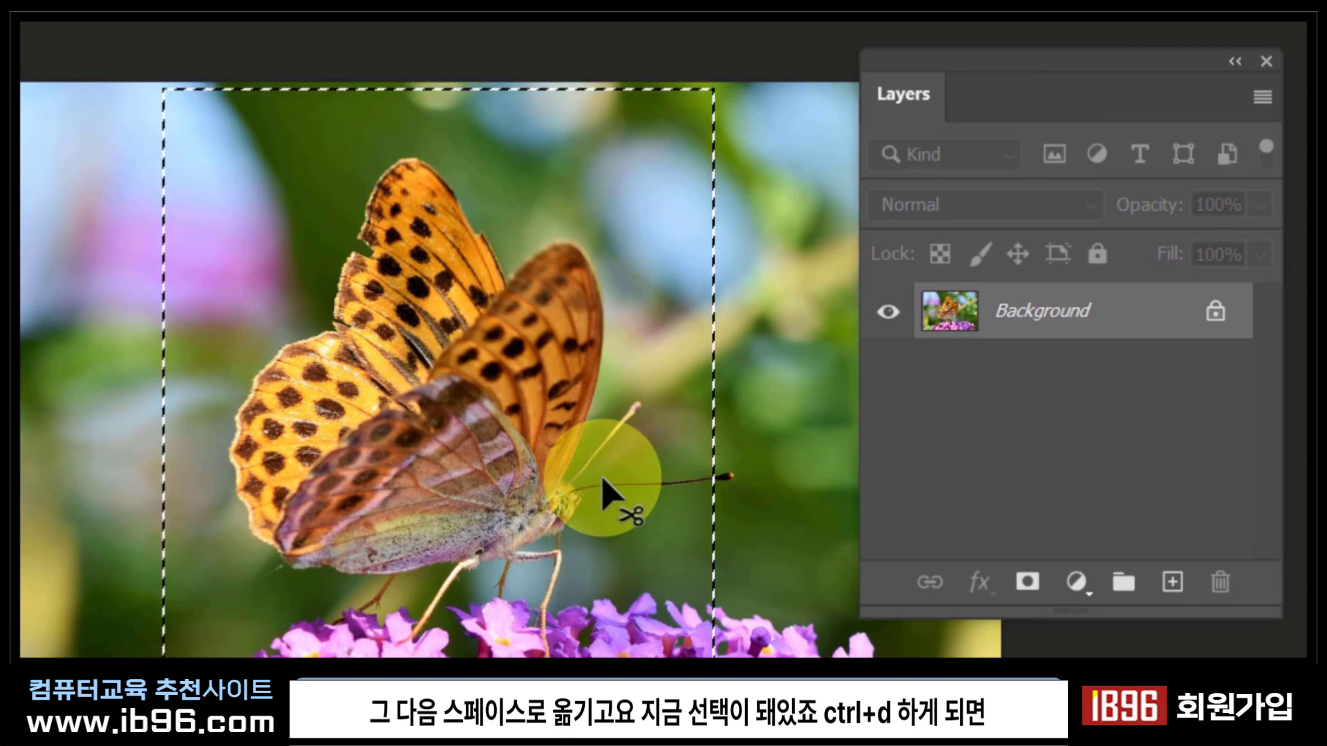
pyautogui.hotkey('ctrl', 'd')
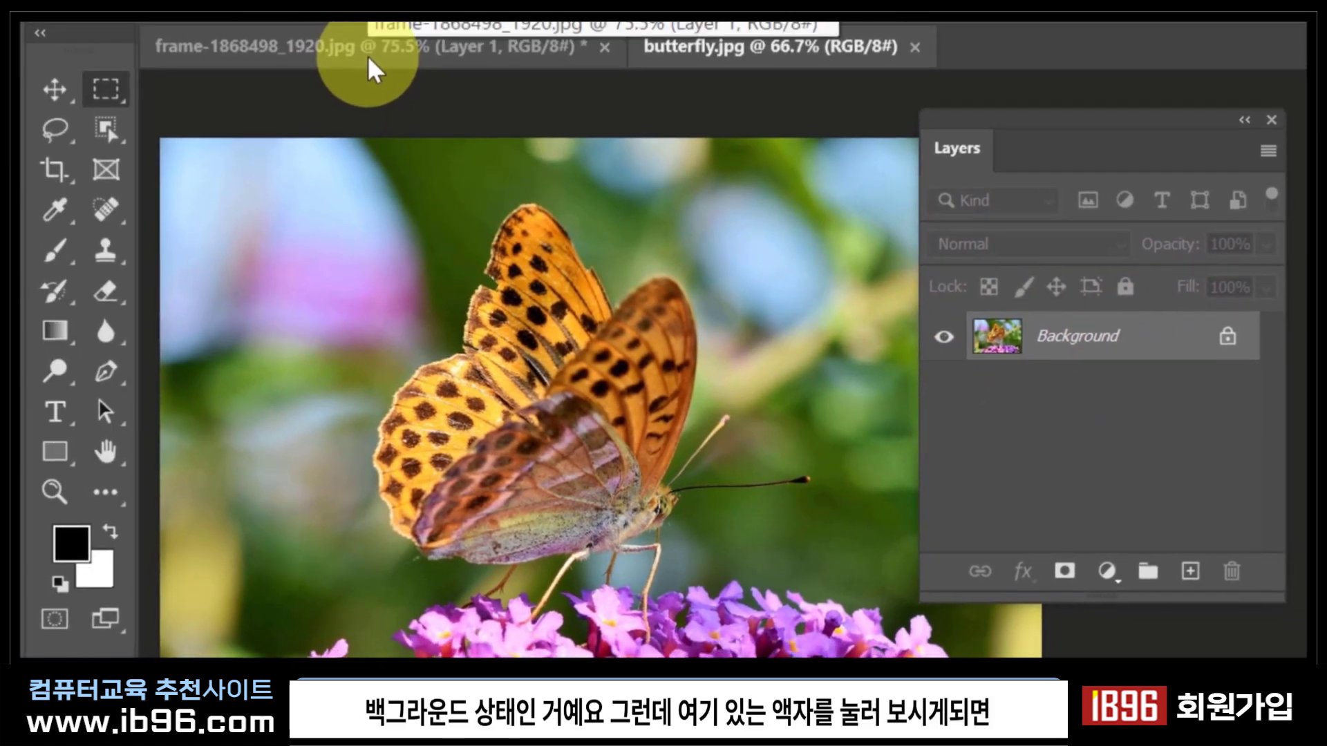
pyautogui.click(368, 55)
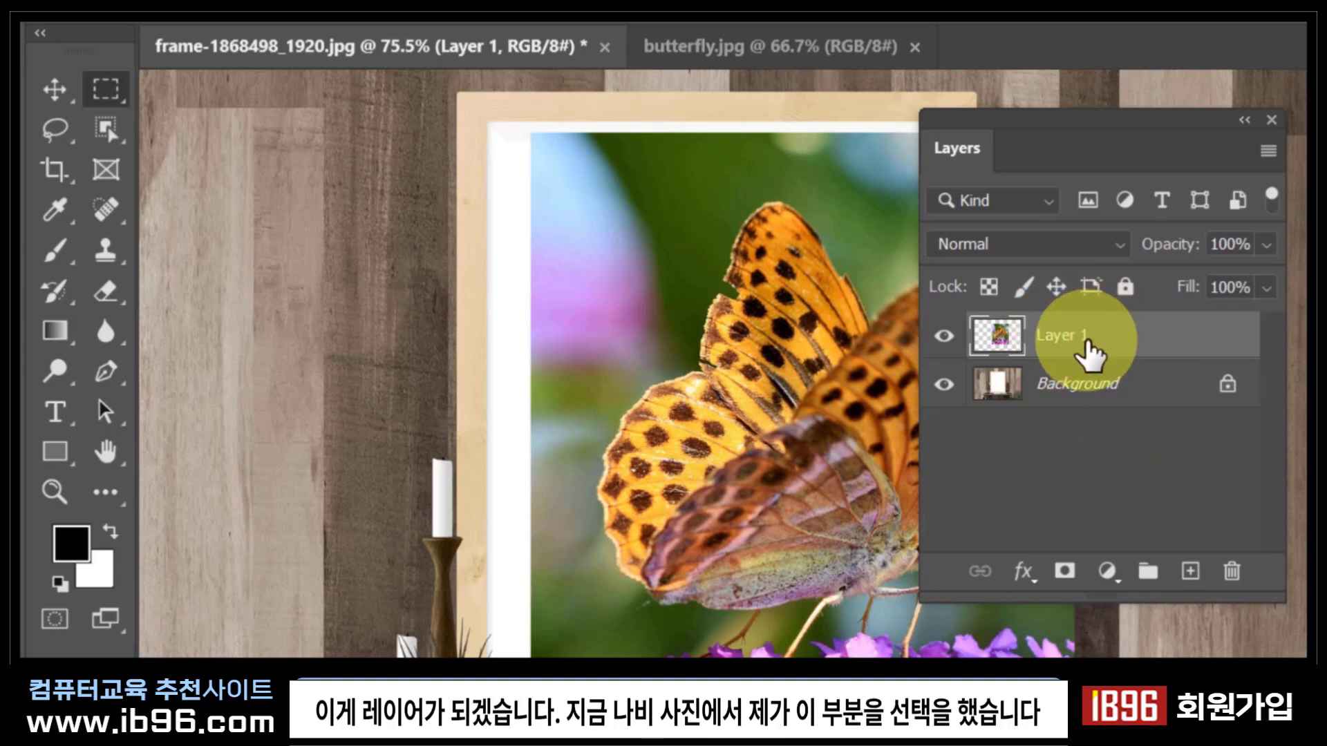
# Select a square area around the wings in butterfly.jpg, move it diagonally down, and try moving it again without a selection.
pyautogui.click(757, 55)
pyautogui.moveTo(295, 200); pyautogui.dragTo(636, 538)
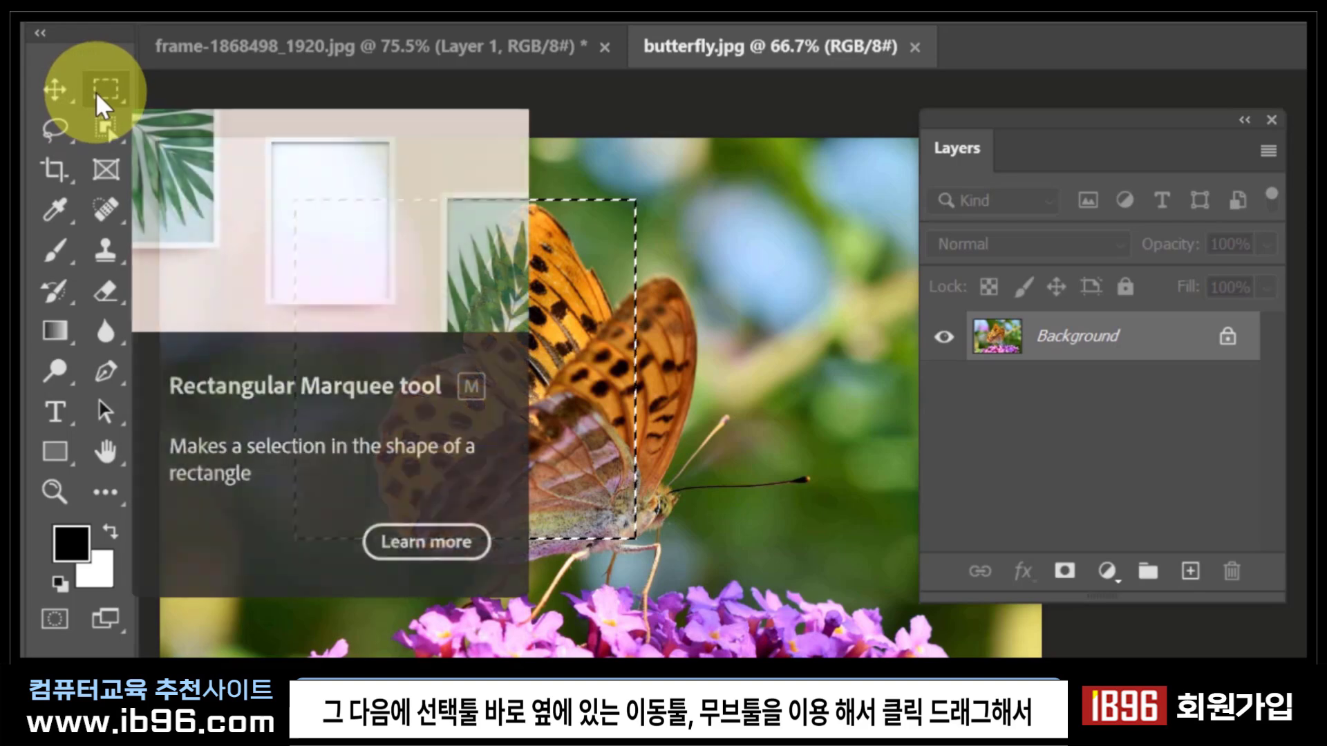
pyautogui.click(56, 94)
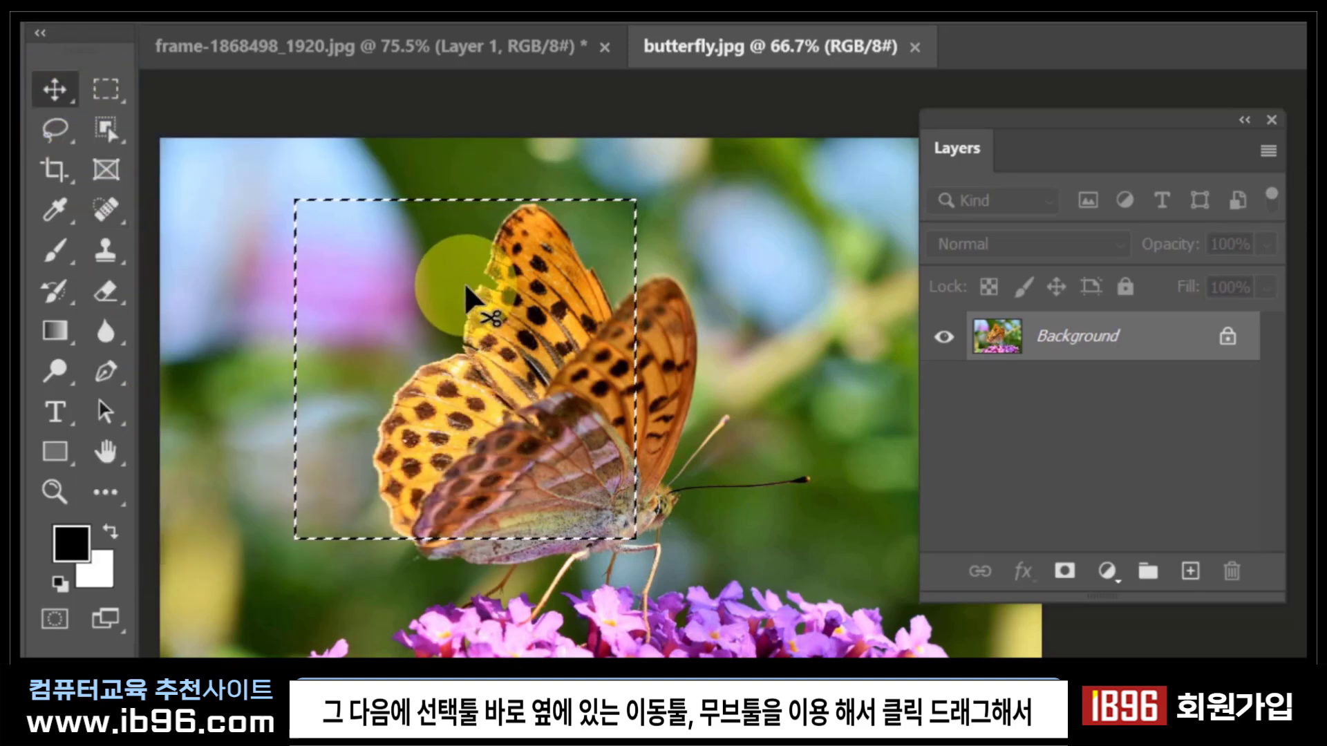
pyautogui.moveTo(466, 287); pyautogui.dragTo(699, 549)
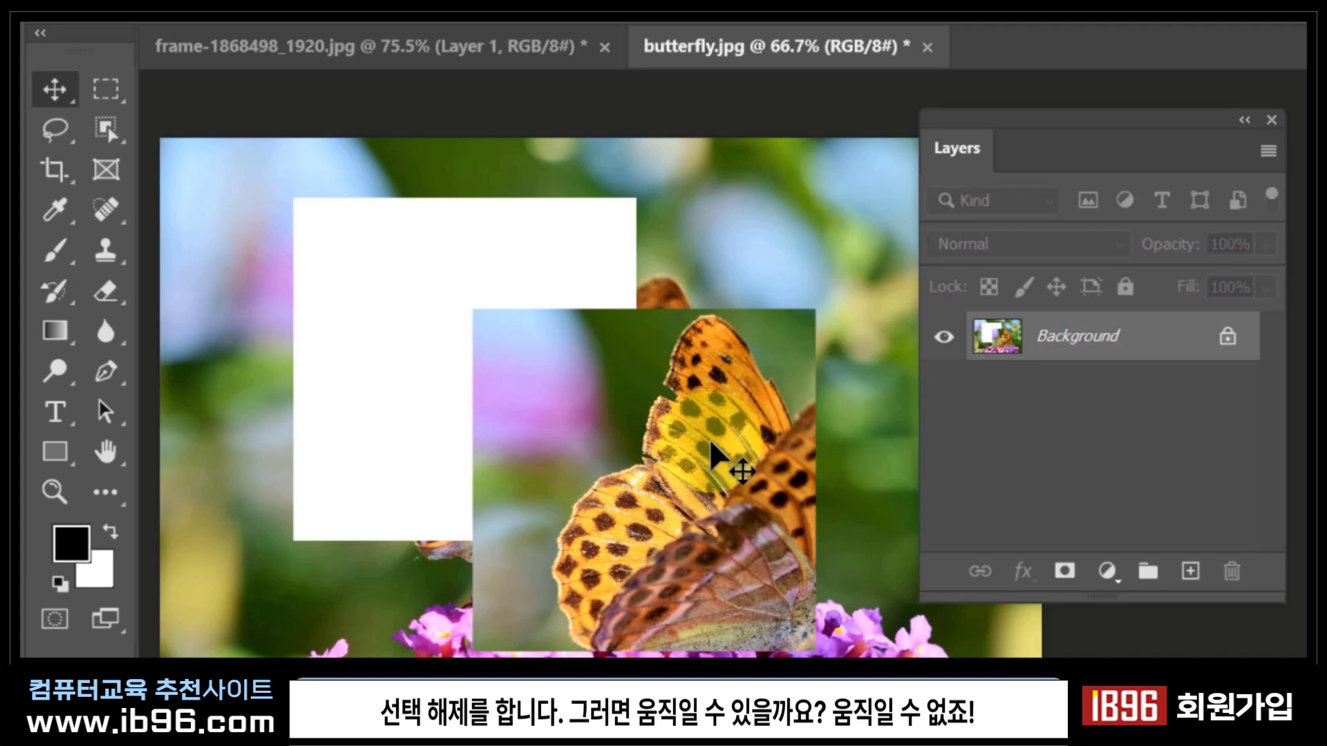
pyautogui.moveTo(722, 424); pyautogui.dragTo(437, 355)
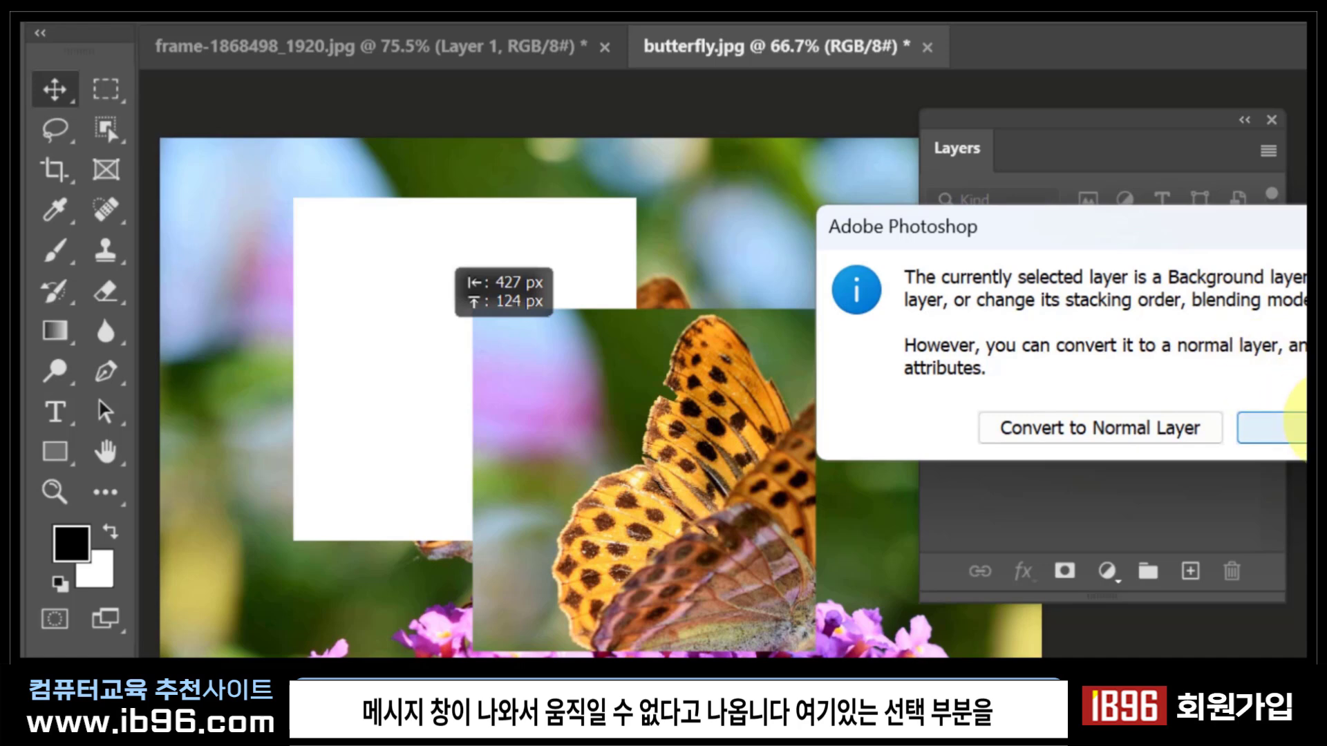
pyautogui.click(1303, 427)
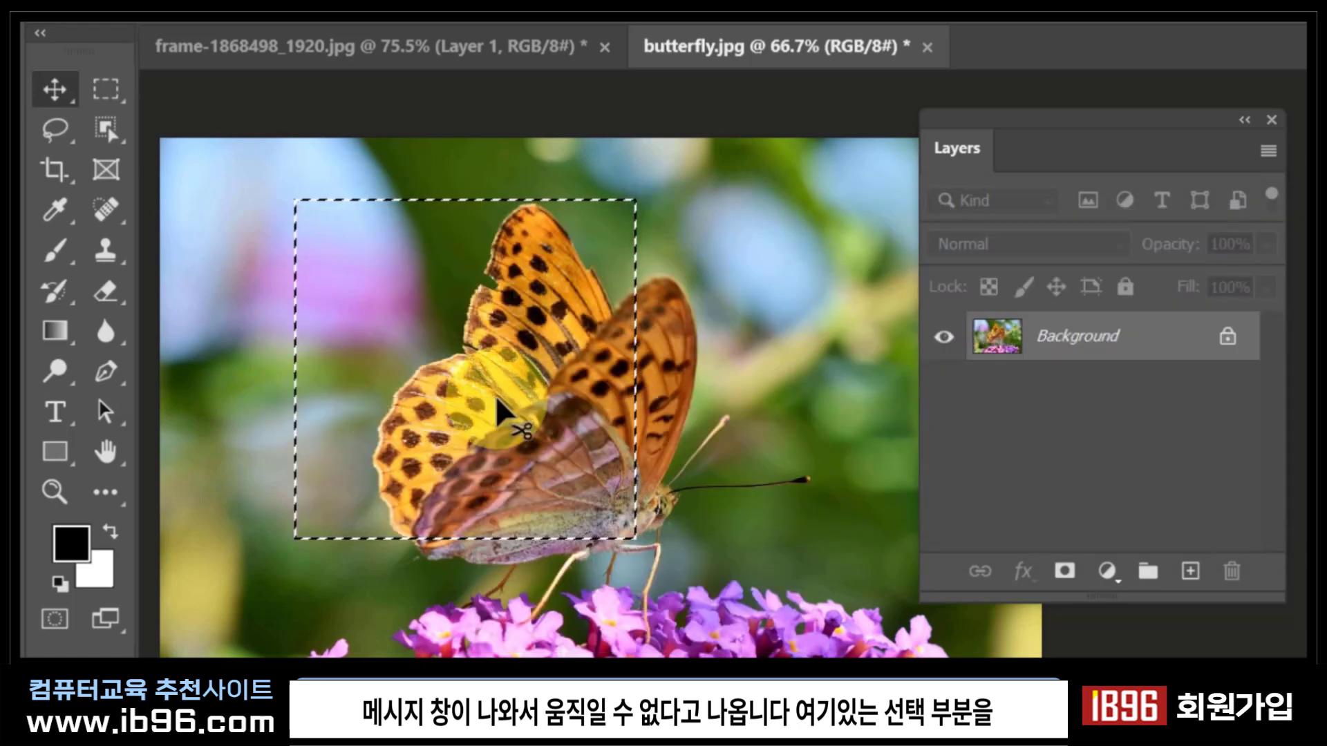
# Move the selected piece of the butterfly picture to several spots over the photo and deselect it.
pyautogui.moveTo(476, 366); pyautogui.dragTo(688, 456)
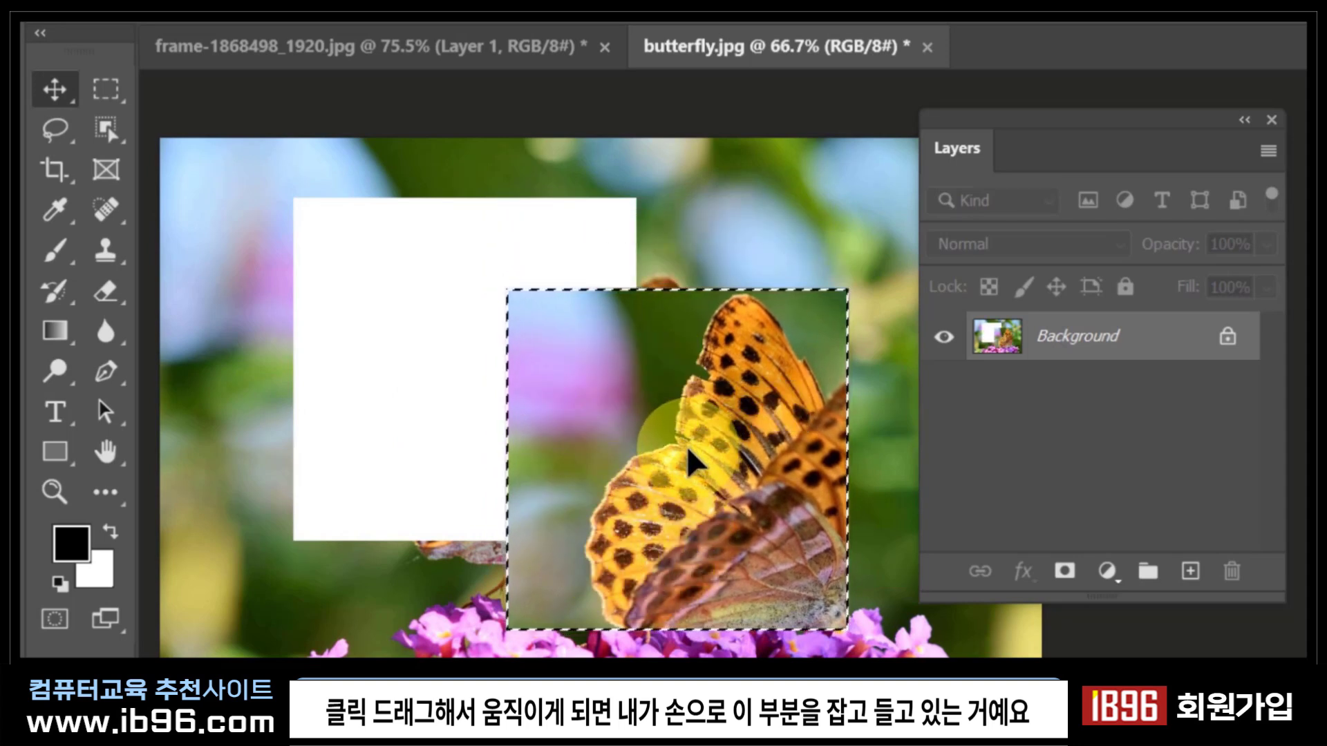
pyautogui.moveTo(687, 451); pyautogui.dragTo(538, 542)
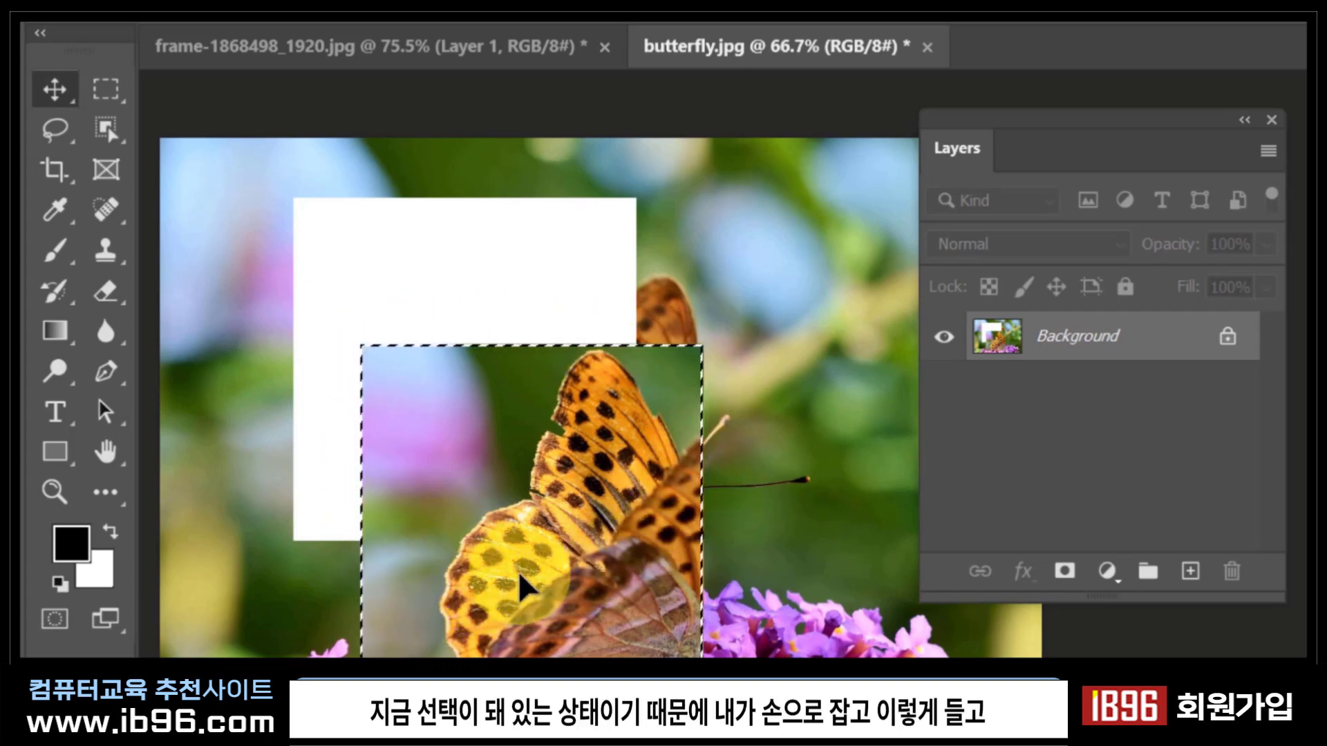
pyautogui.moveTo(656, 532)
pyautogui.mouseDown()
pyautogui.moveTo(781, 425)
pyautogui.moveTo(563, 385)
pyautogui.moveTo(562, 527)
pyautogui.moveTo(674, 546)
pyautogui.mouseUp()
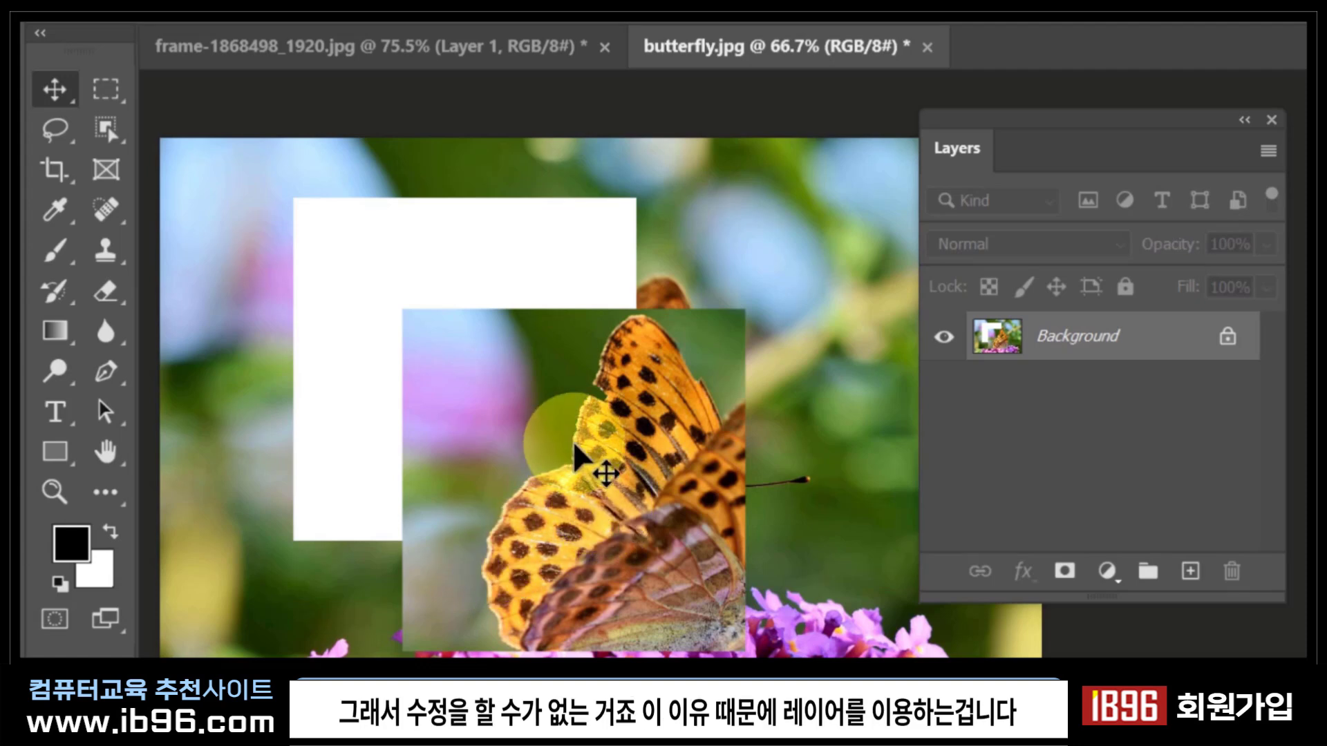
# In frame-1868498_1920.jpg, move the butterfly on Layer 1 back and forth over the picture frame.
pyautogui.click(492, 57)
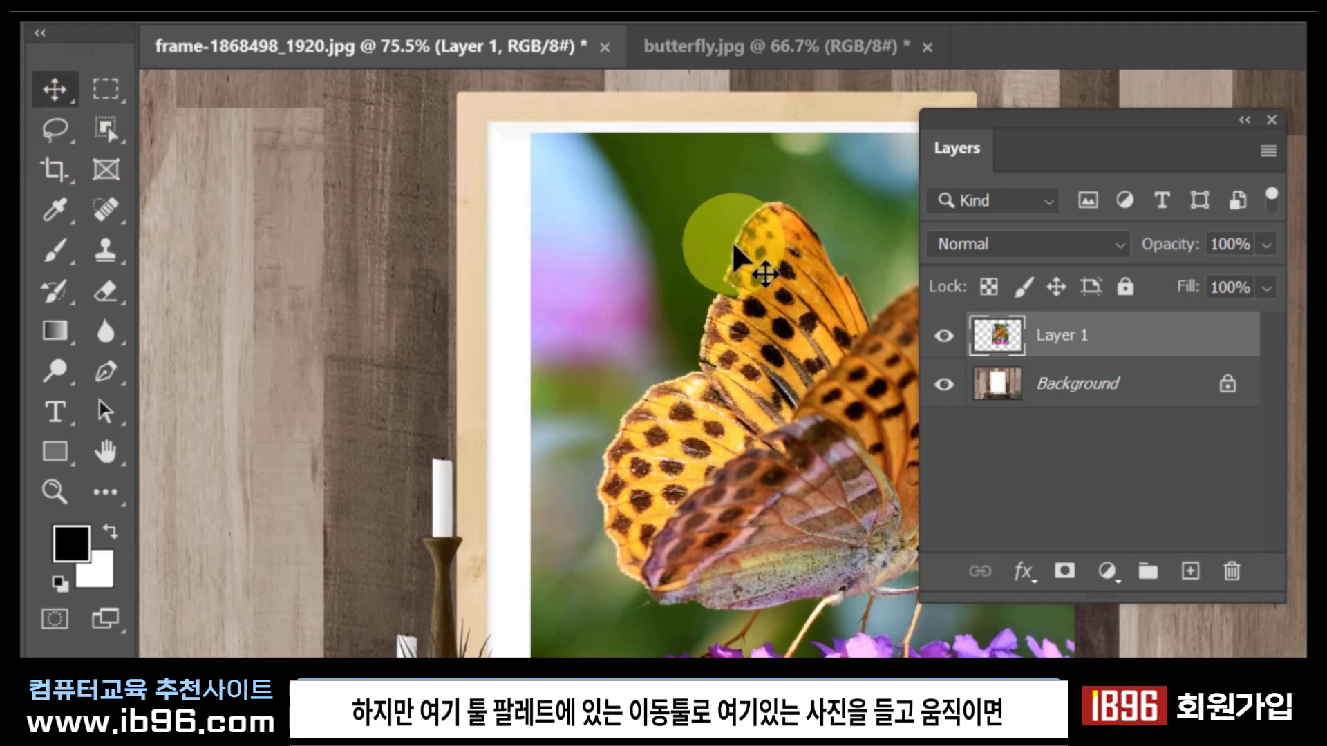
pyautogui.moveTo(734, 256); pyautogui.dragTo(387, 293)
pyautogui.moveTo(584, 396); pyautogui.dragTo(855, 371)
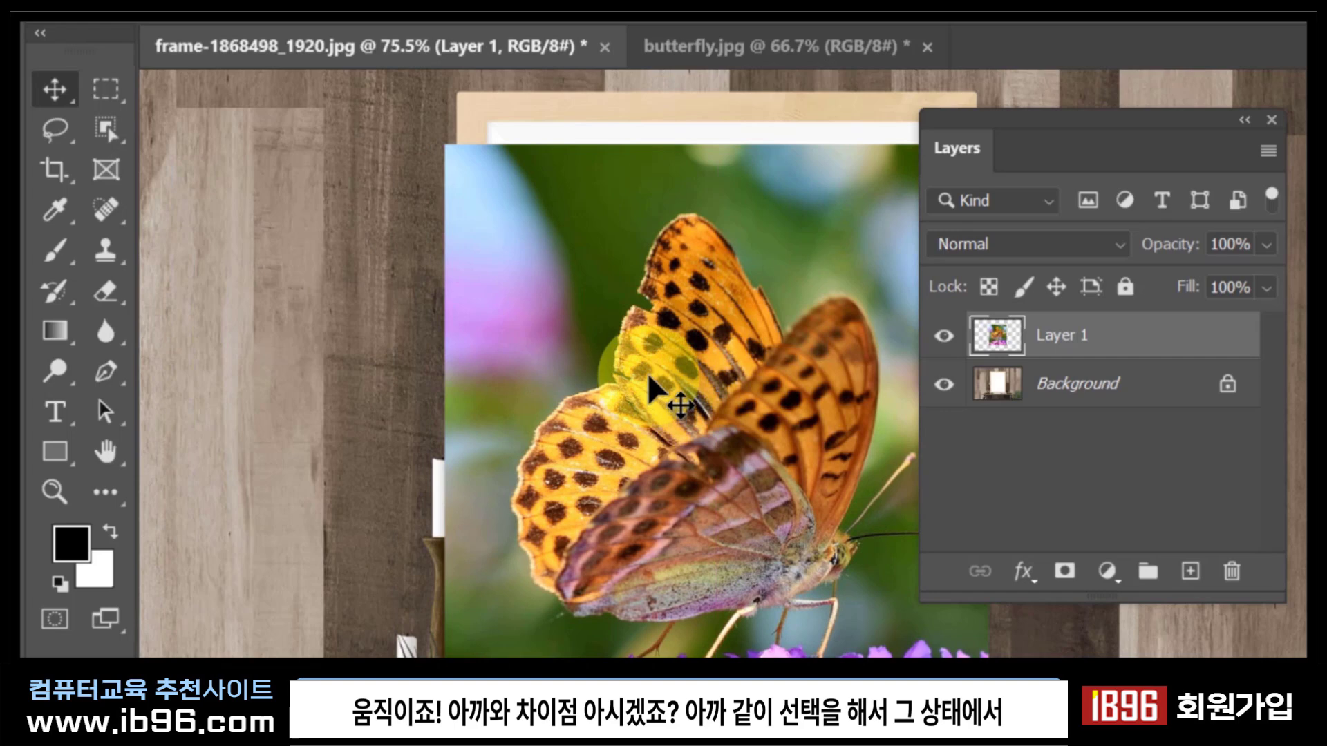
# Select another rectangular area in butterfly.jpg, move it to the right with the Move tool, and deselect it.
pyautogui.click(760, 46)
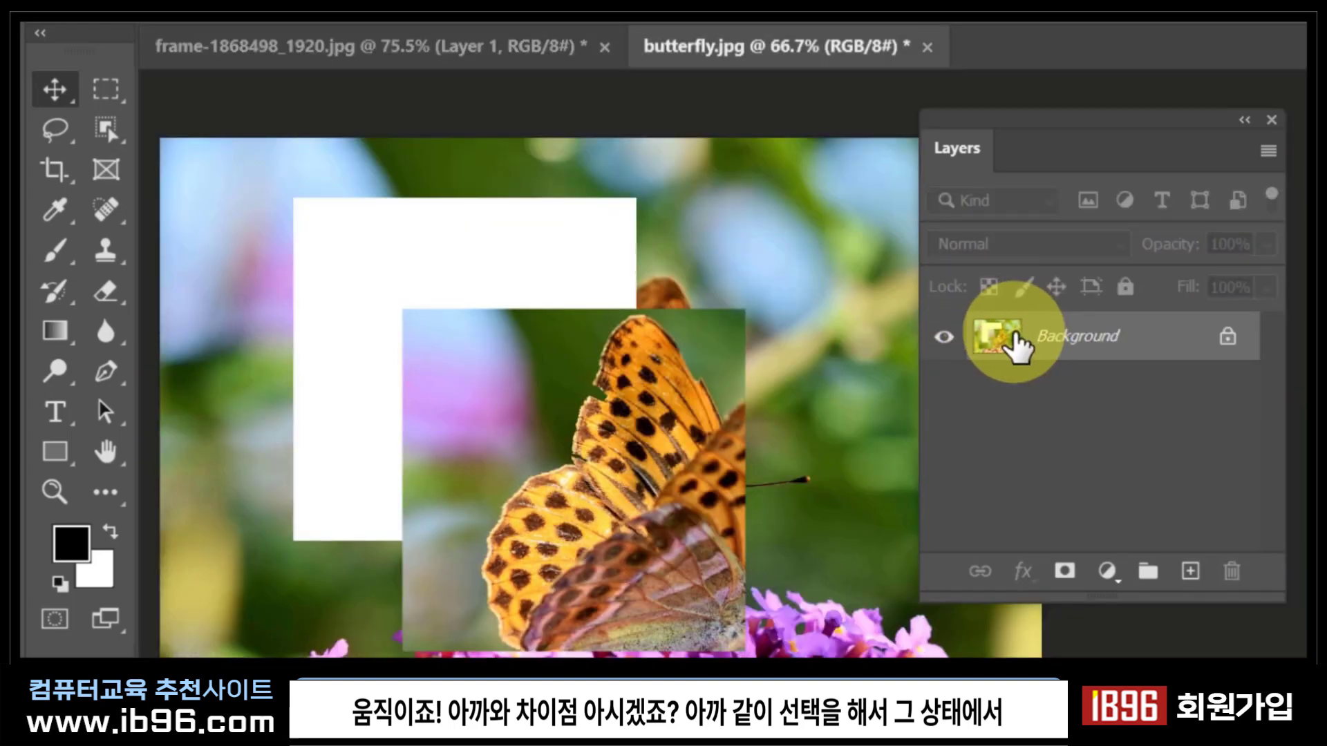
pyautogui.click(107, 87)
pyautogui.moveTo(372, 179); pyautogui.dragTo(684, 533)
pyautogui.click(55, 87)
pyautogui.moveTo(561, 385); pyautogui.dragTo(719, 404)
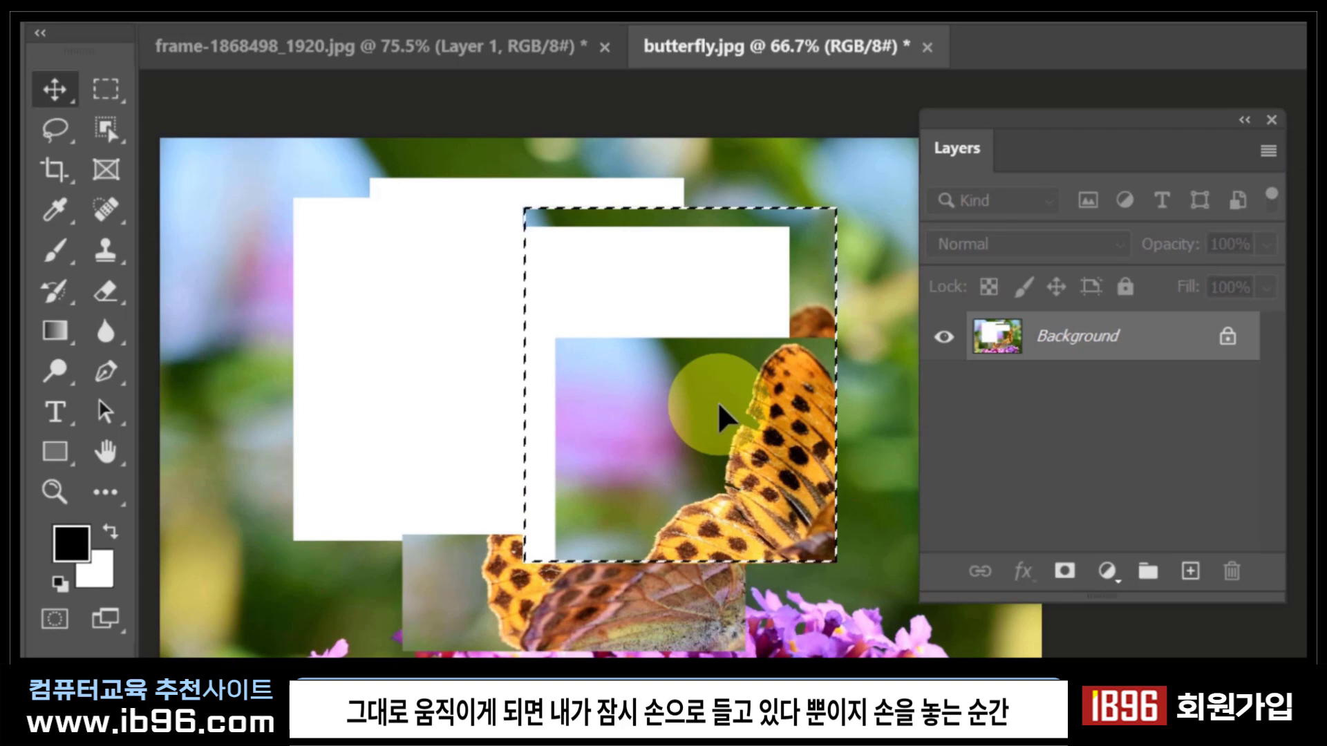
pyautogui.hotkey('ctrl', 'd')
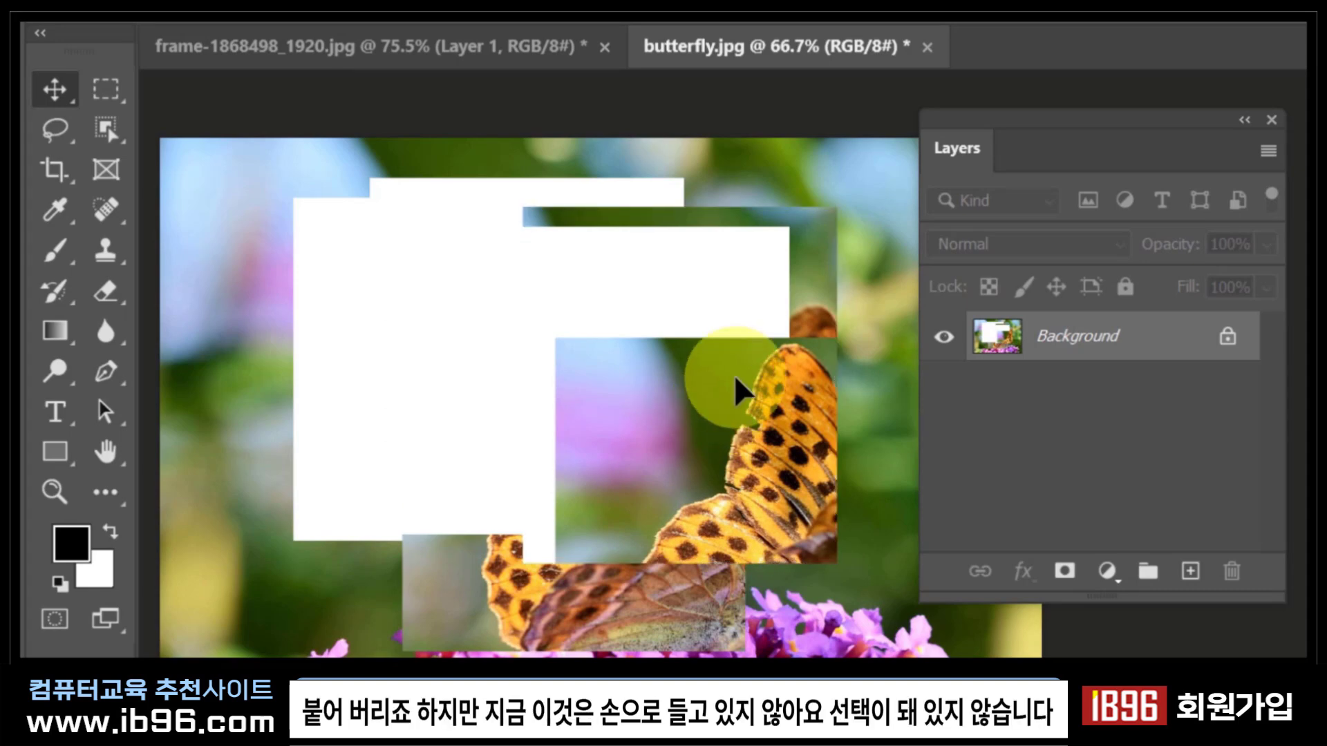
# Shift the butterfly layer left in frame-1868498_1920.jpg, nudge it back slightly, and activate the Background and Layer 1 in turn.
pyautogui.moveTo(575, 189); pyautogui.dragTo(642, 237)
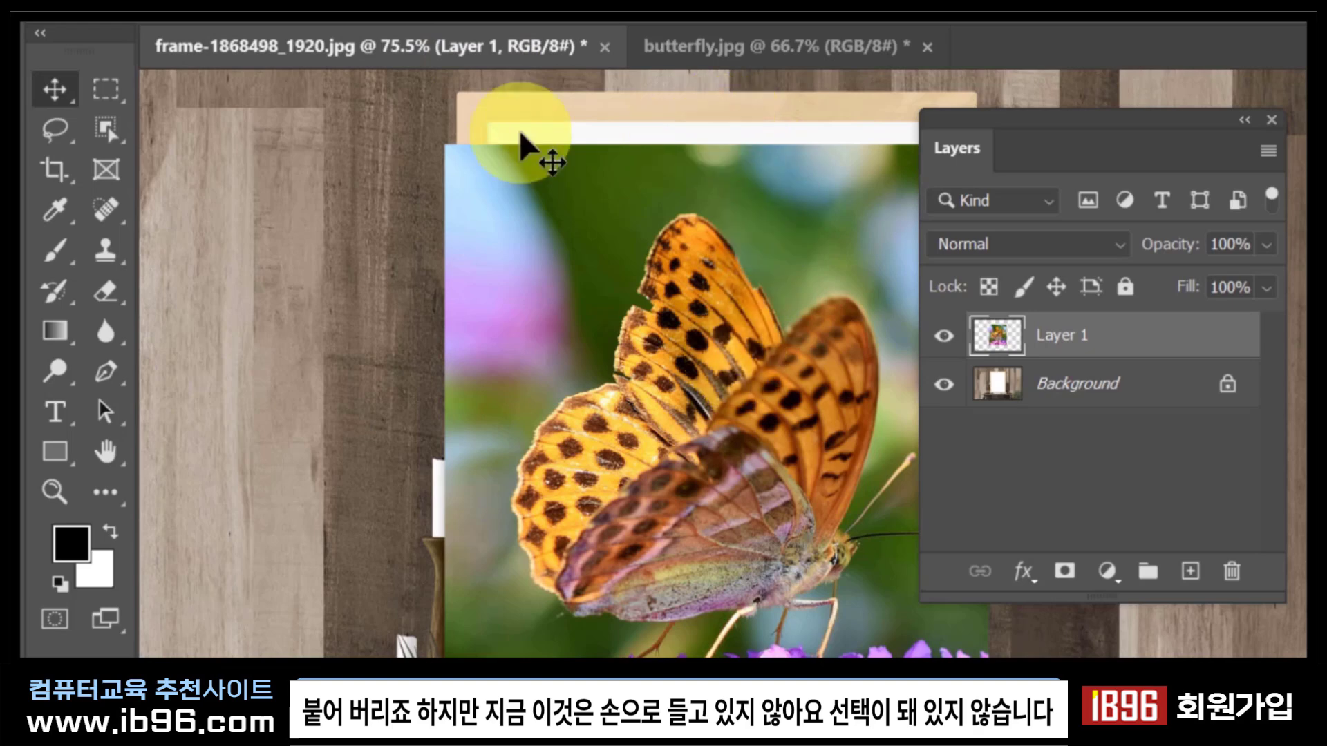
pyautogui.moveTo(785, 553); pyautogui.dragTo(529, 571)
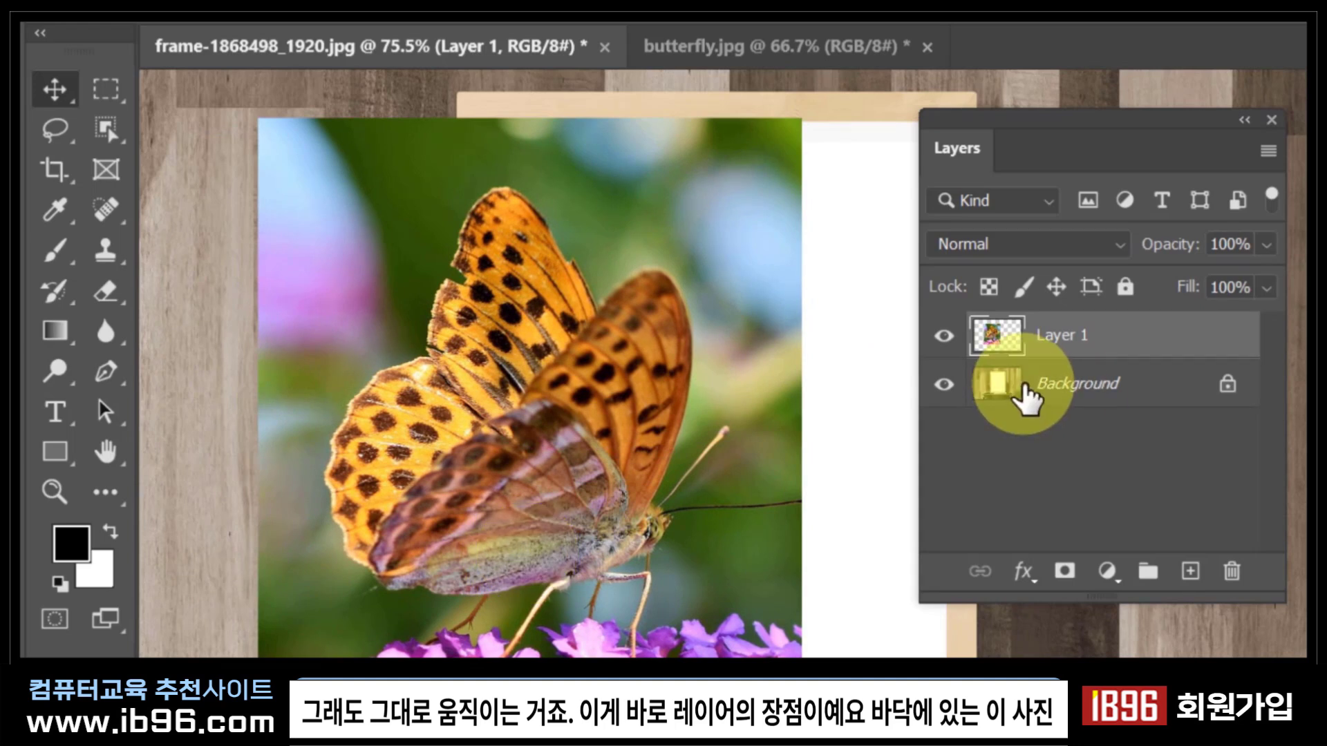
pyautogui.click(1026, 387)
pyautogui.click(1051, 334)
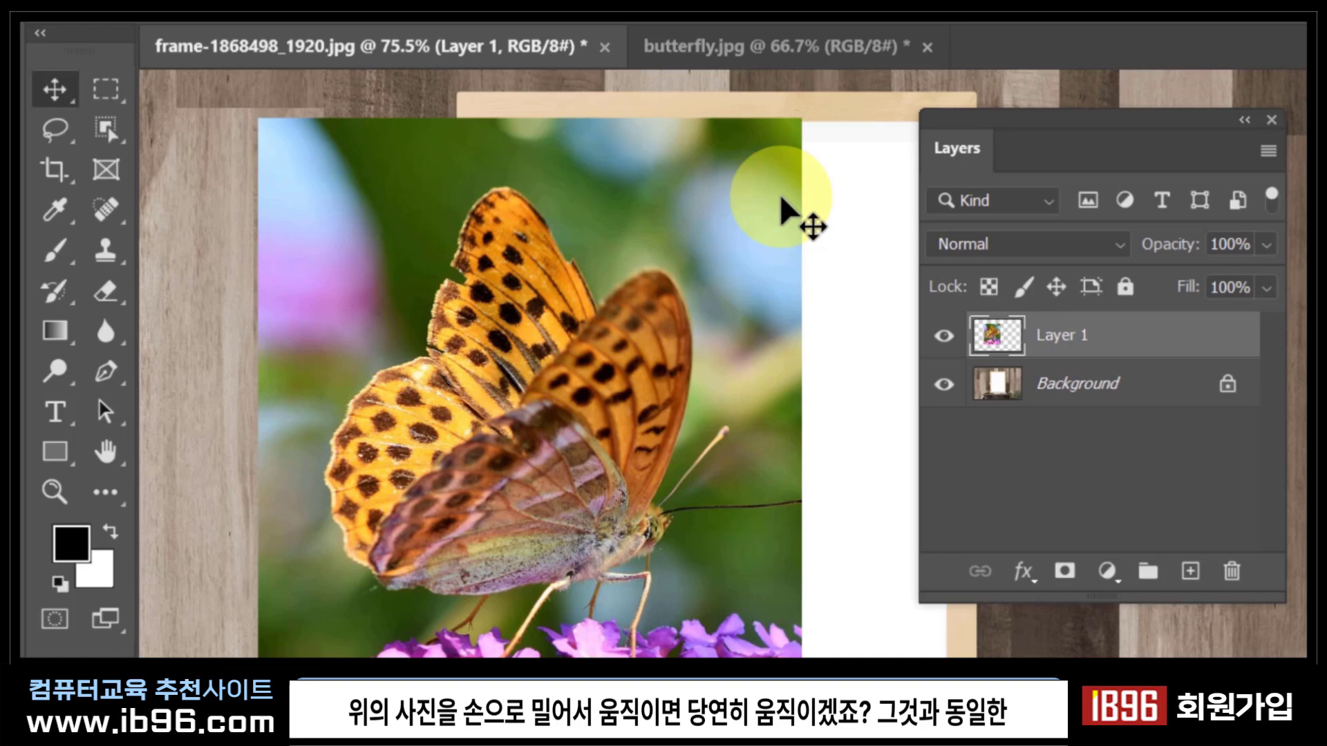
pyautogui.moveTo(448, 305); pyautogui.dragTo(508, 346)
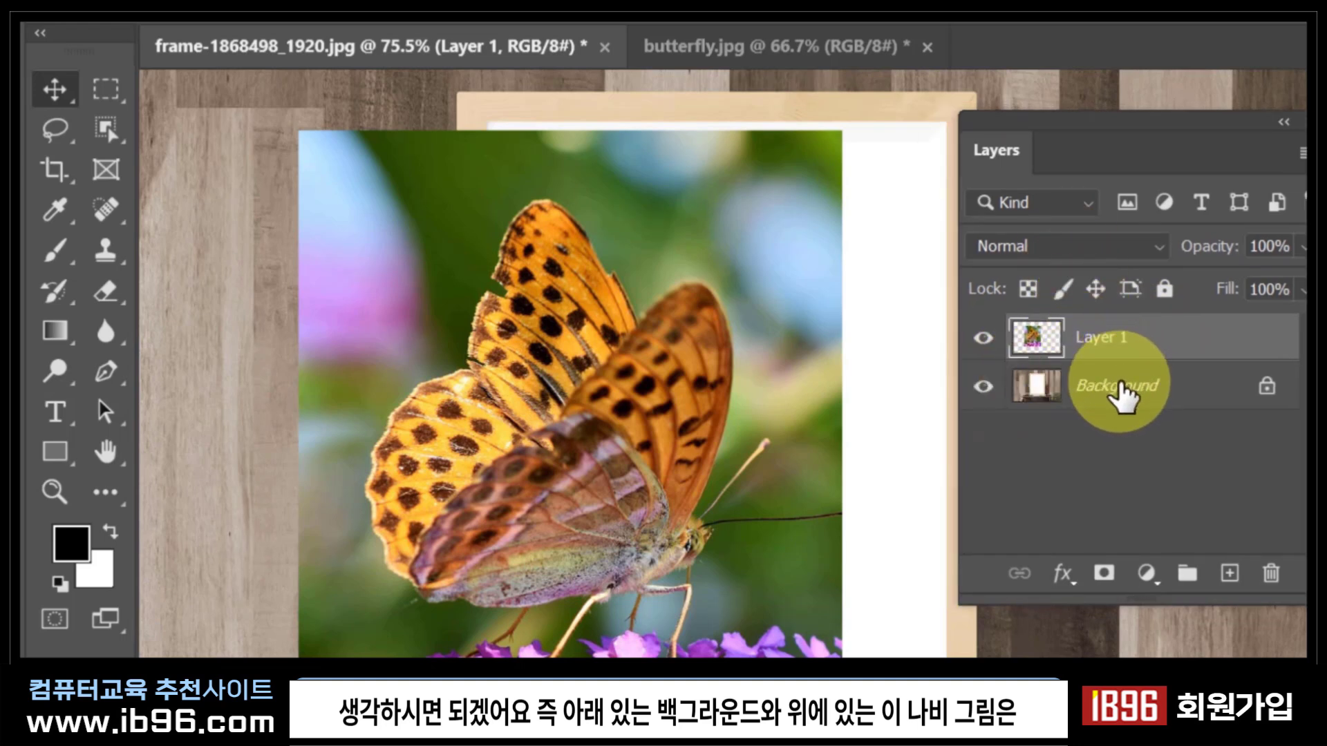
pyautogui.click(1119, 387)
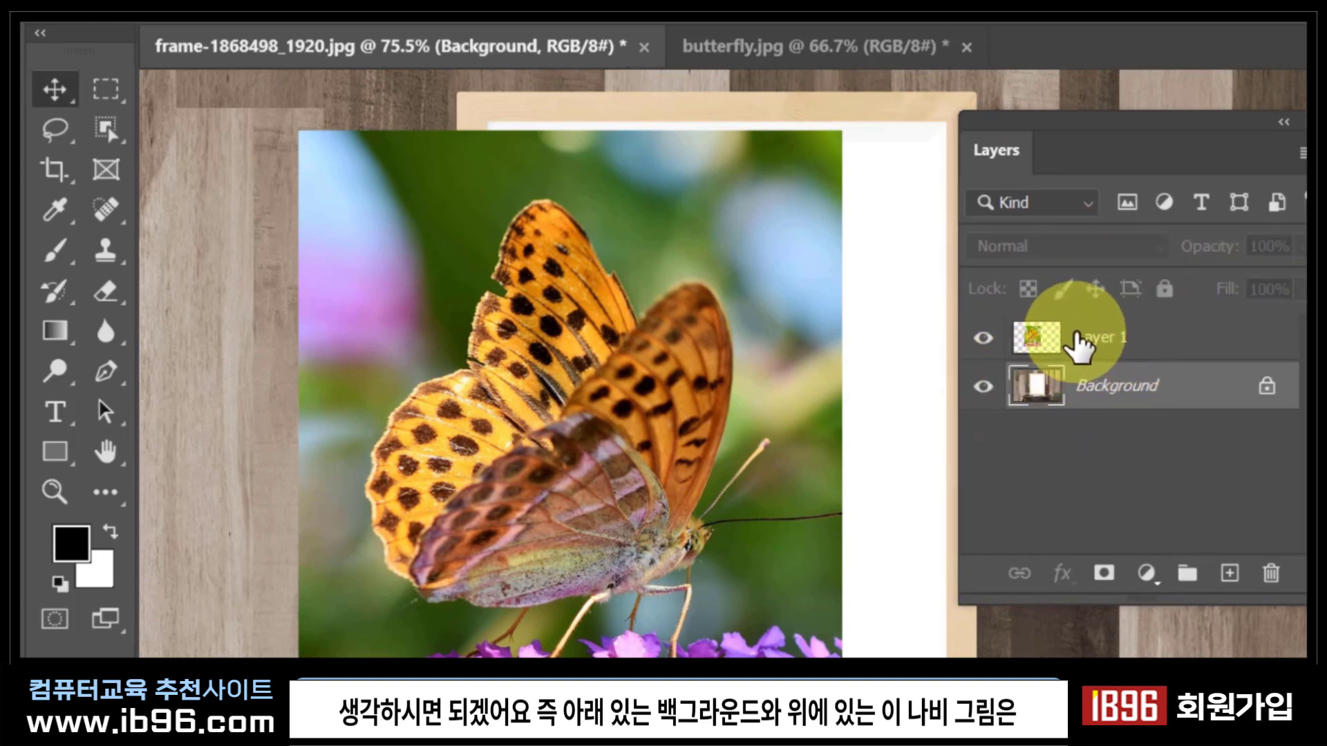
pyautogui.click(1080, 340)
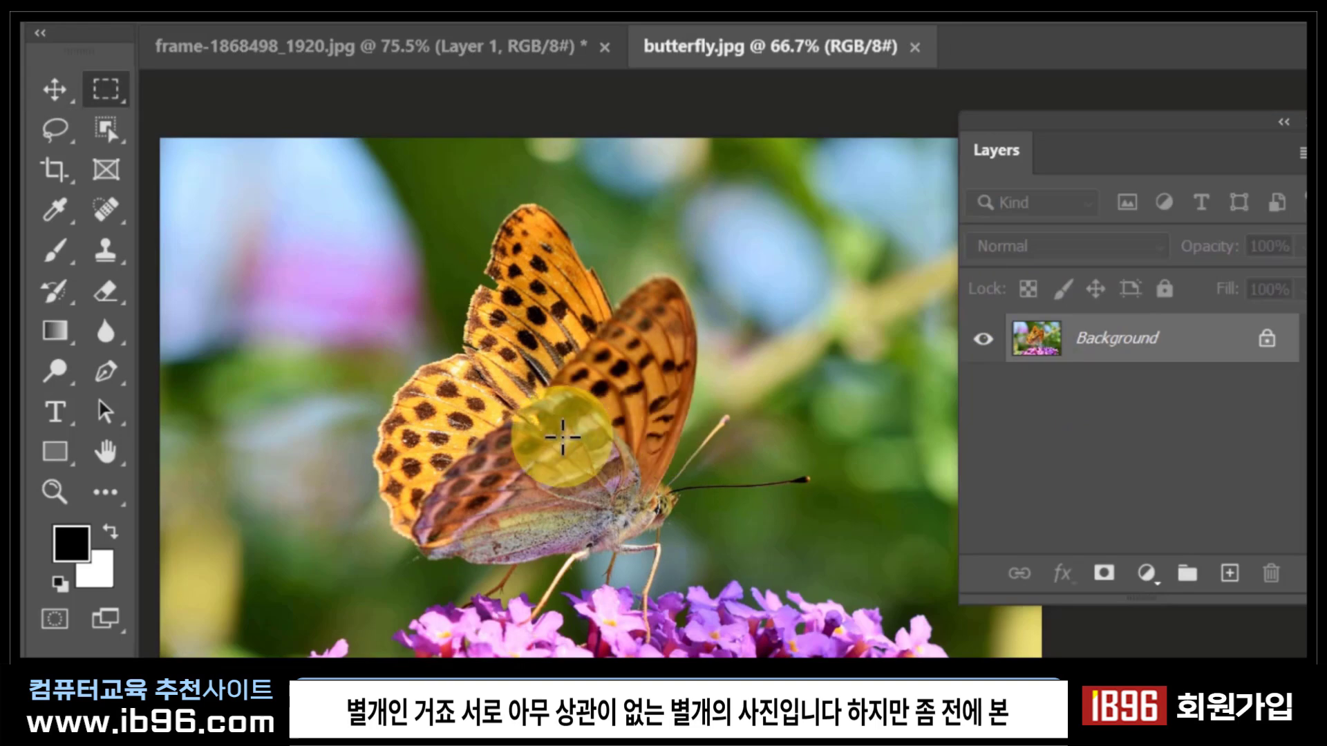
# Select a rectangle around the whole butterfly in butterfly.jpg and move it right, then partly back with the Move tool.
pyautogui.moveTo(335, 174); pyautogui.dragTo(767, 617)
pyautogui.click(55, 89)
pyautogui.moveTo(409, 369); pyautogui.dragTo(658, 382)
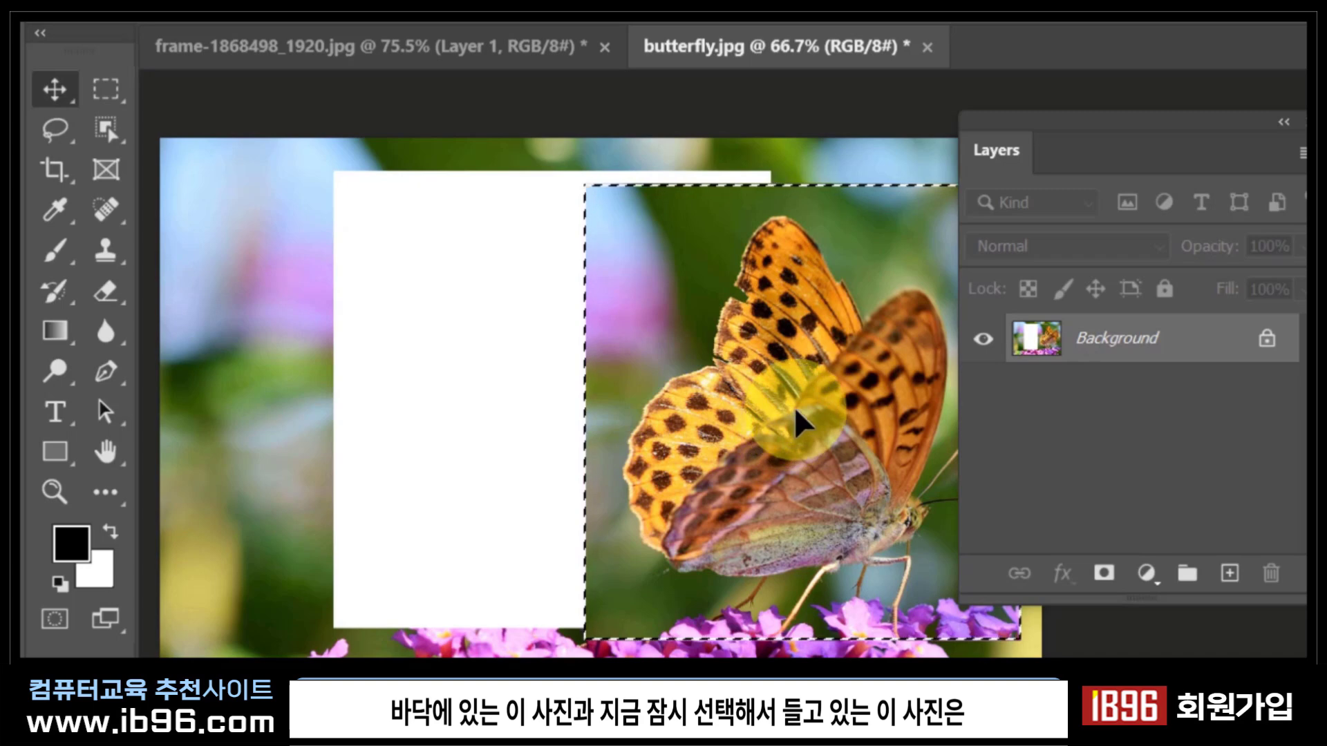
pyautogui.moveTo(844, 445); pyautogui.dragTo(698, 462)
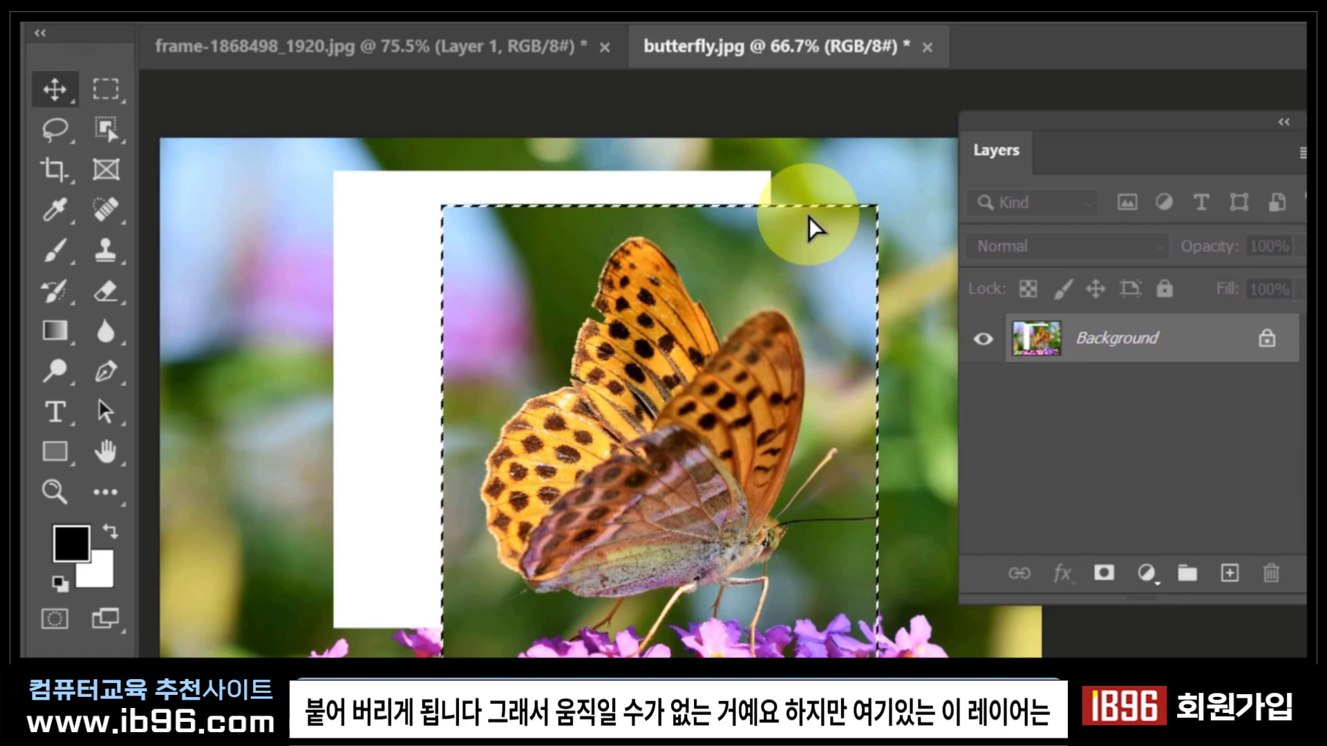
# Position the butterfly layer in frame-1868498_1920.jpg so its upper-left corner meets the outer corner of the picture frame.
pyautogui.moveTo(816, 228); pyautogui.dragTo(557, 127)
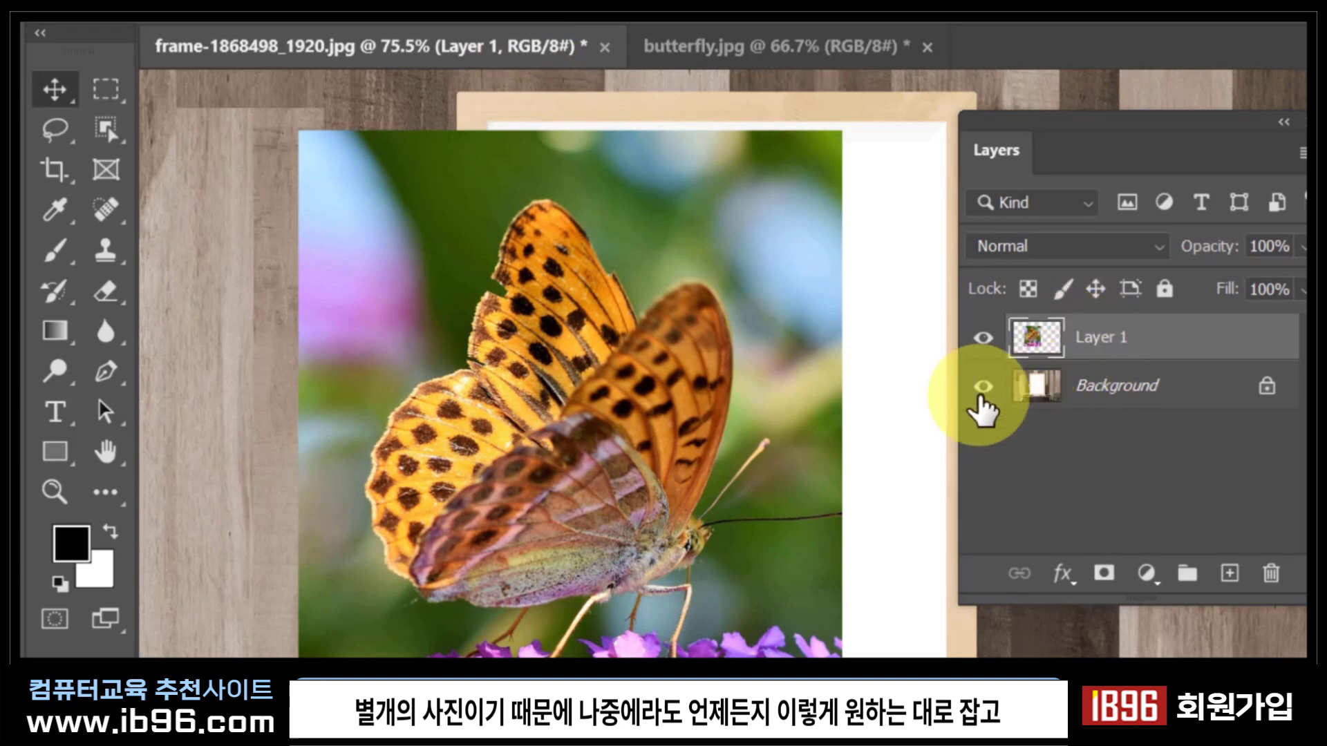
pyautogui.moveTo(626, 512); pyautogui.dragTo(714, 576)
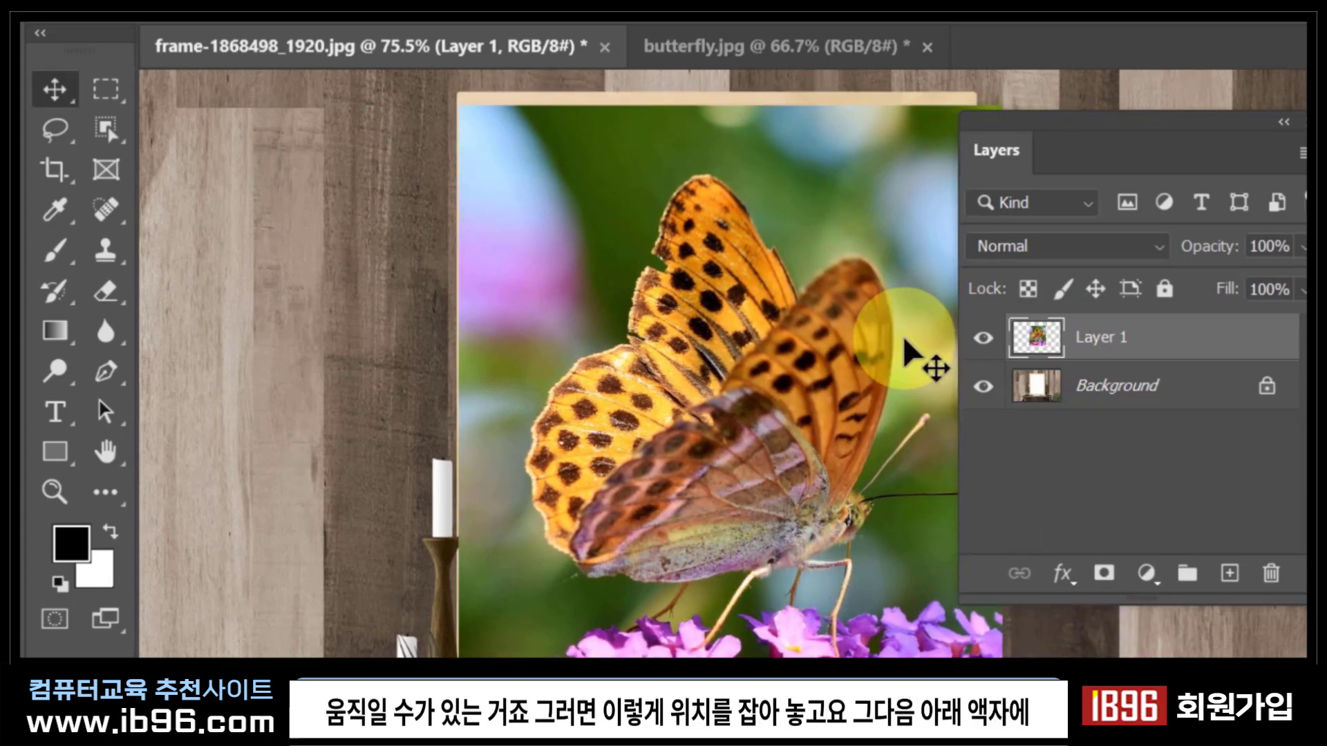
pyautogui.moveTo(709, 395)
pyautogui.mouseDown()
pyautogui.moveTo(892, 448)
pyautogui.moveTo(773, 420)
pyautogui.moveTo(728, 376)
pyautogui.moveTo(716, 396)
pyautogui.mouseUp()
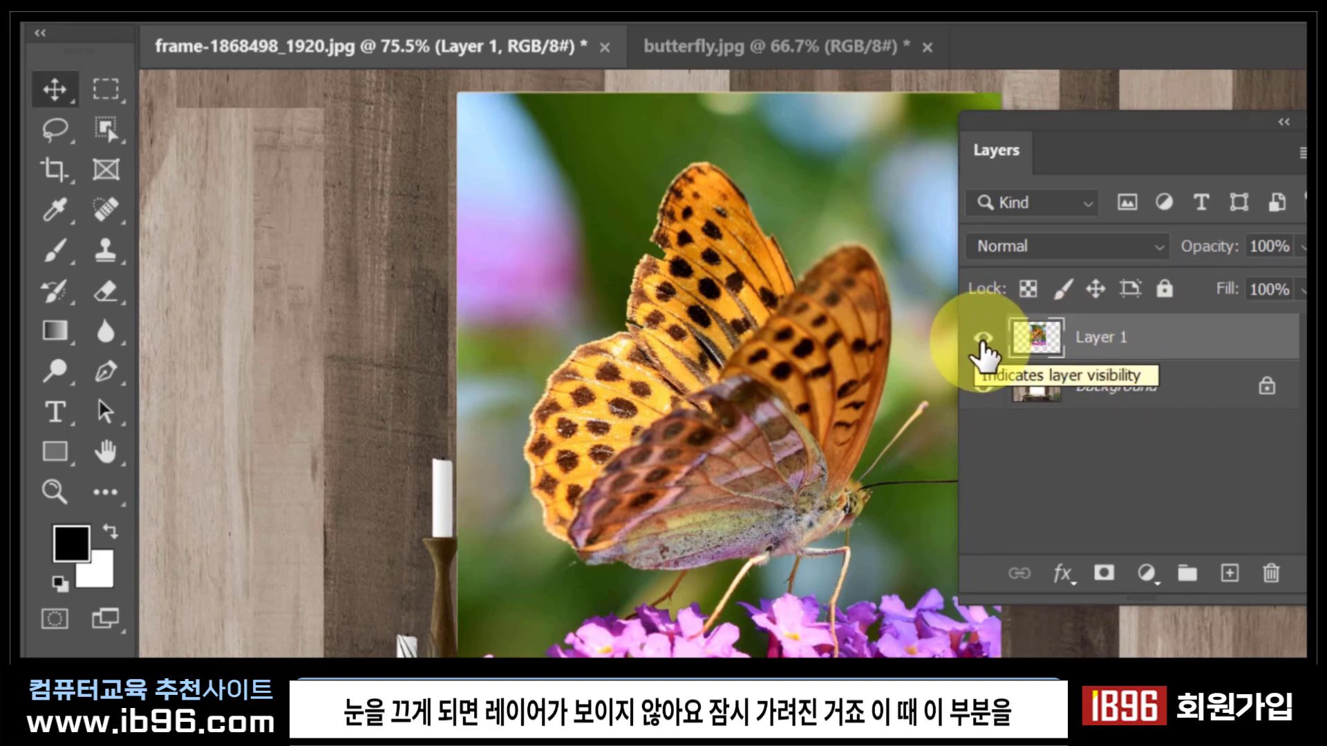
# Hide Layer 1 and select a tall rectangular strip covering the left border of the picture frame.
pyautogui.click(983, 338)
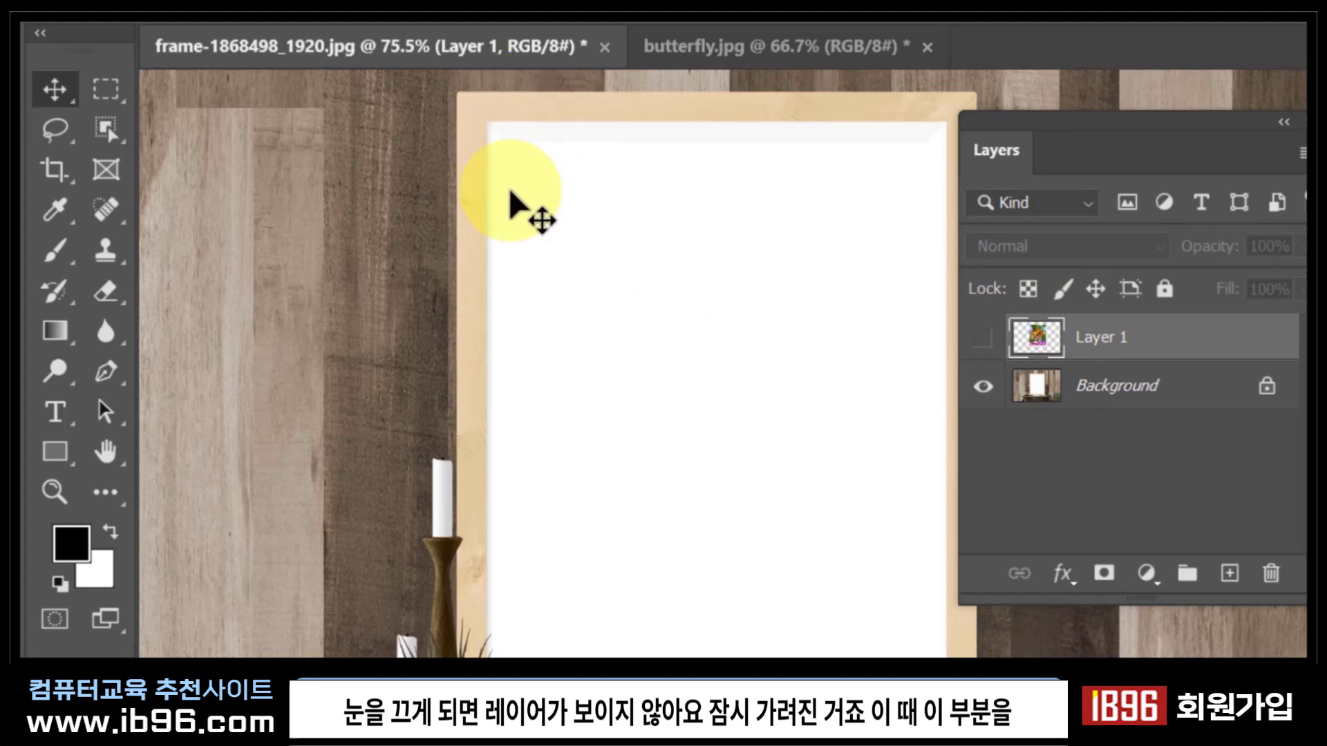
pyautogui.click(103, 90)
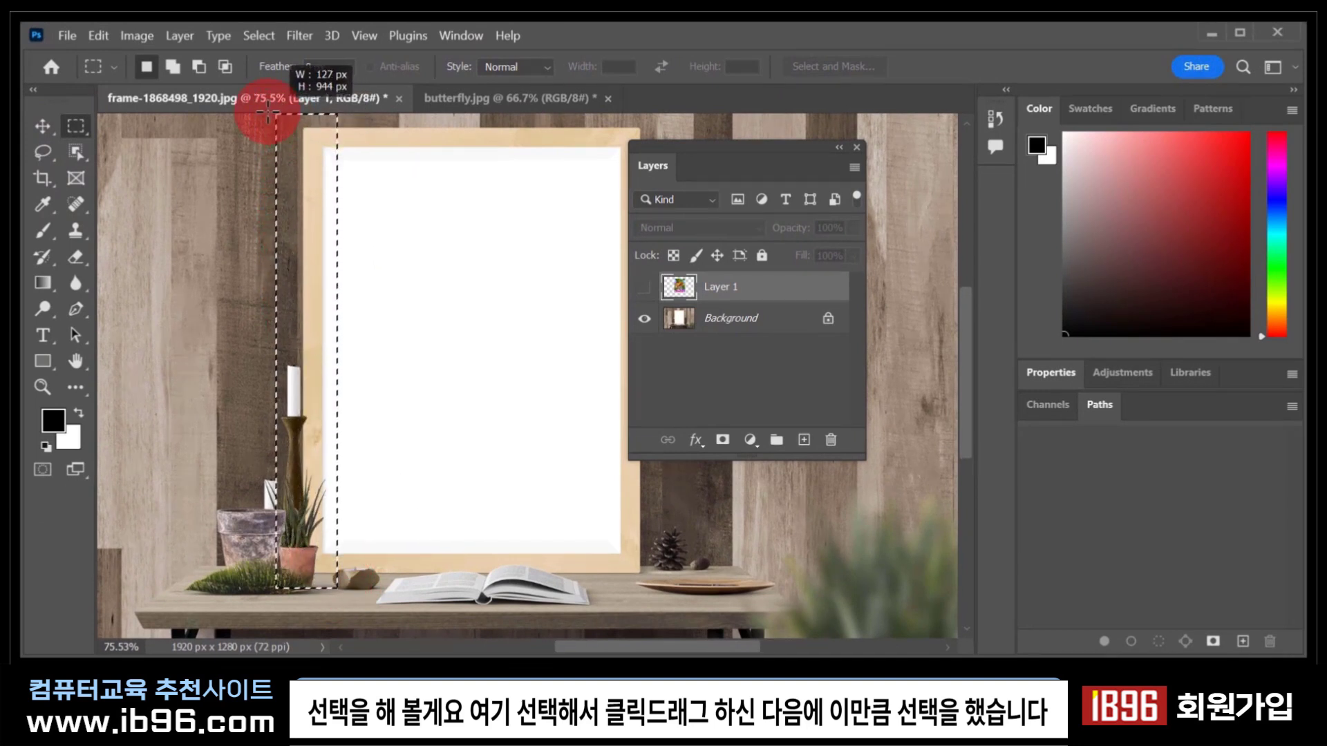
pyautogui.moveTo(273, 113); pyautogui.dragTo(251, 128)
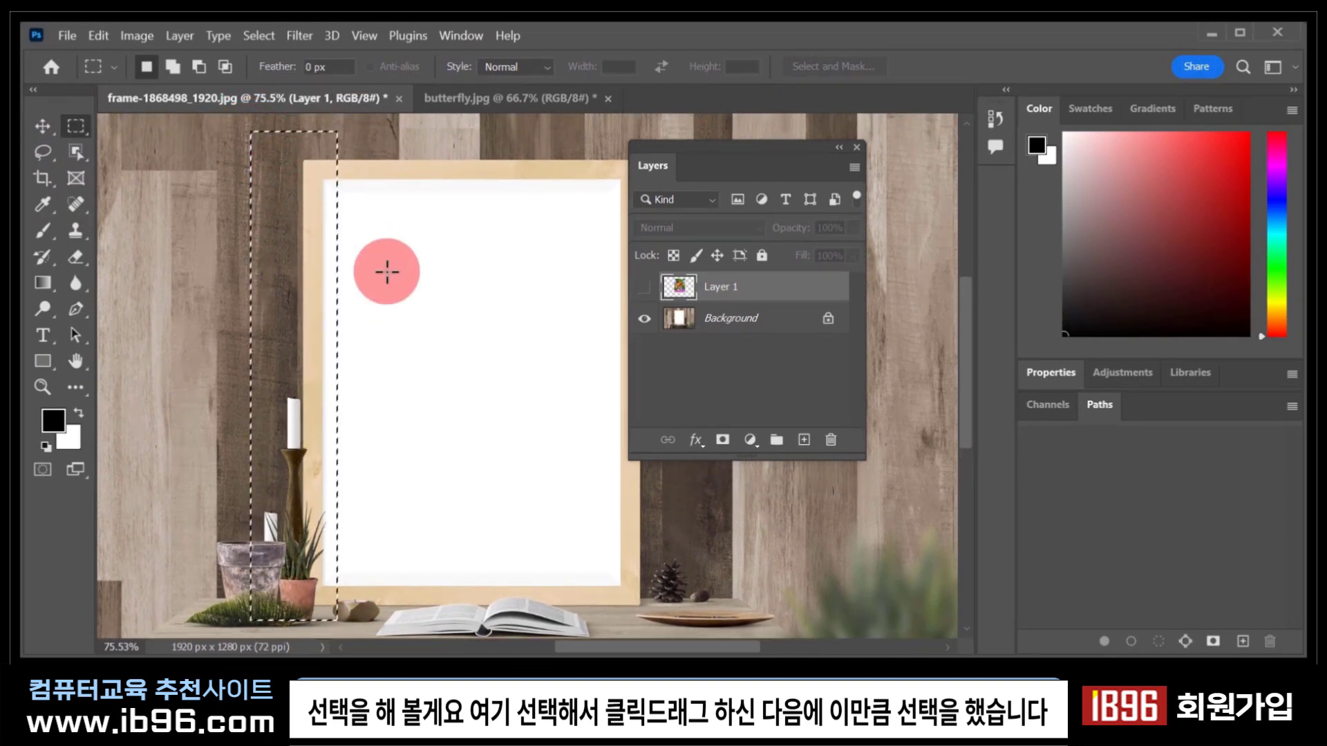
# Show Layer 1 again and keep it as the active layer with the strip selected.
pyautogui.click(644, 287)
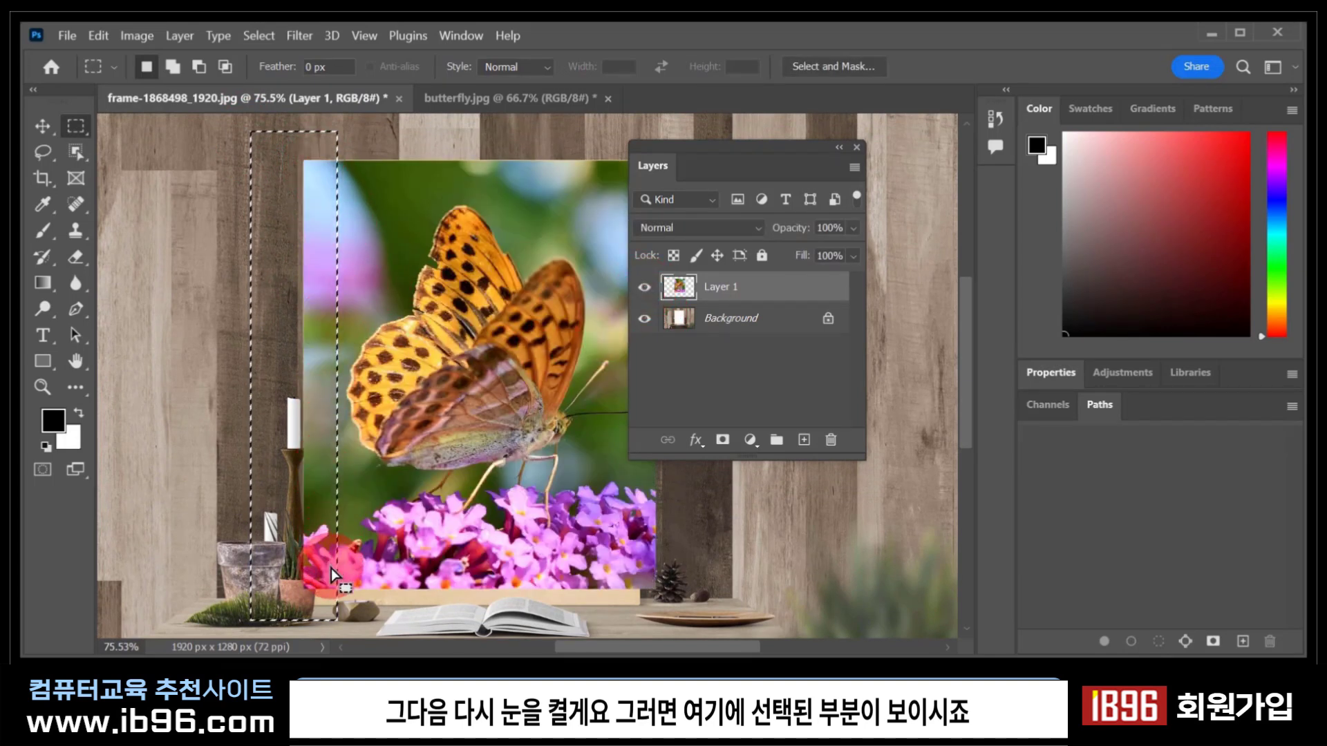
pyautogui.click(692, 322)
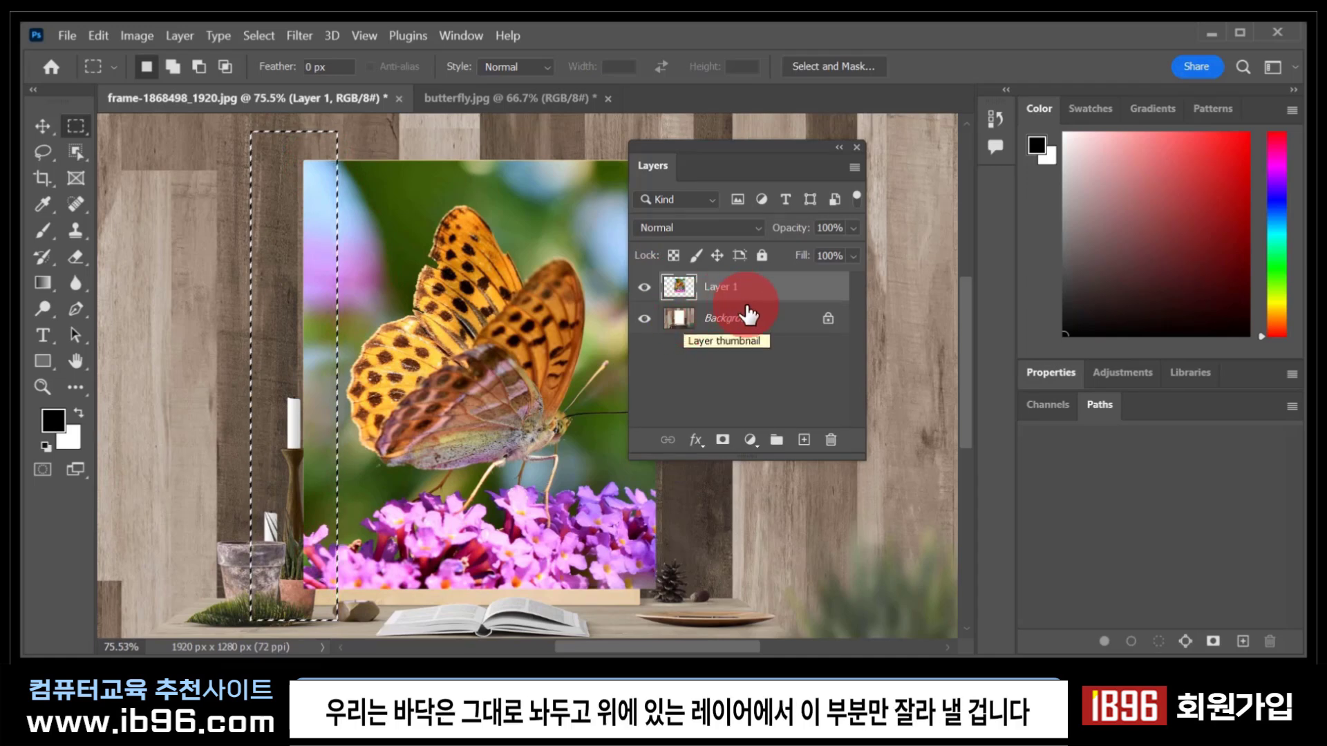
pyautogui.click(767, 287)
pyautogui.click(712, 296)
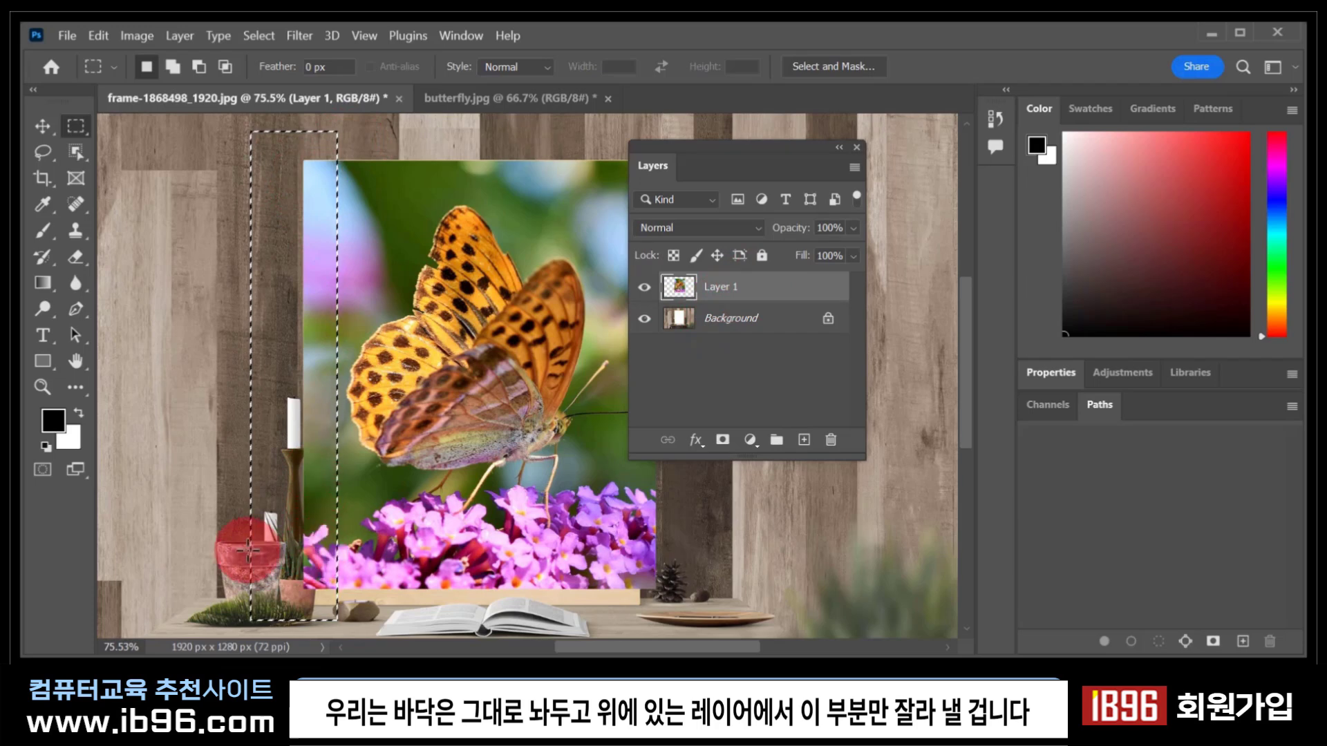
# Delete the part of Layer 1 inside the selected strip along the picture frame's left border, keeping Layer 1 as the active layer.
pyautogui.click(796, 298)
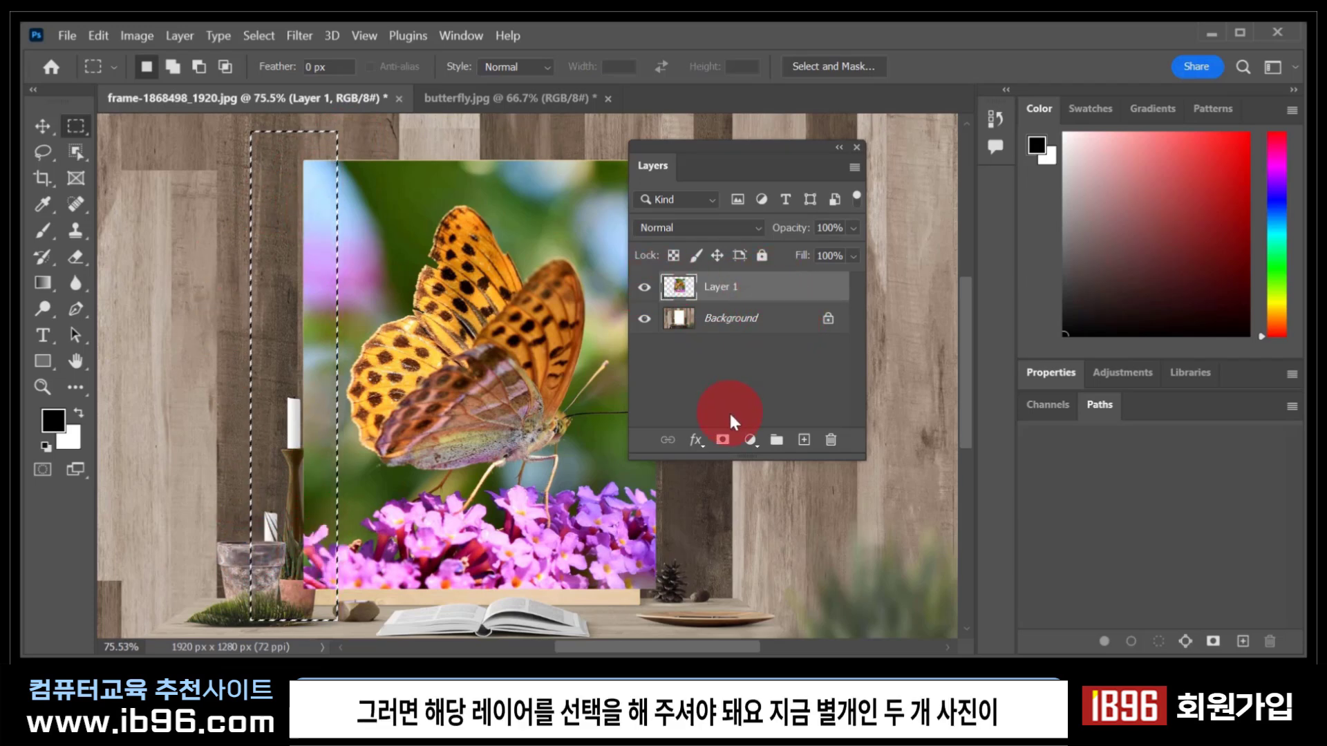
pyautogui.click(765, 321)
pyautogui.click(763, 291)
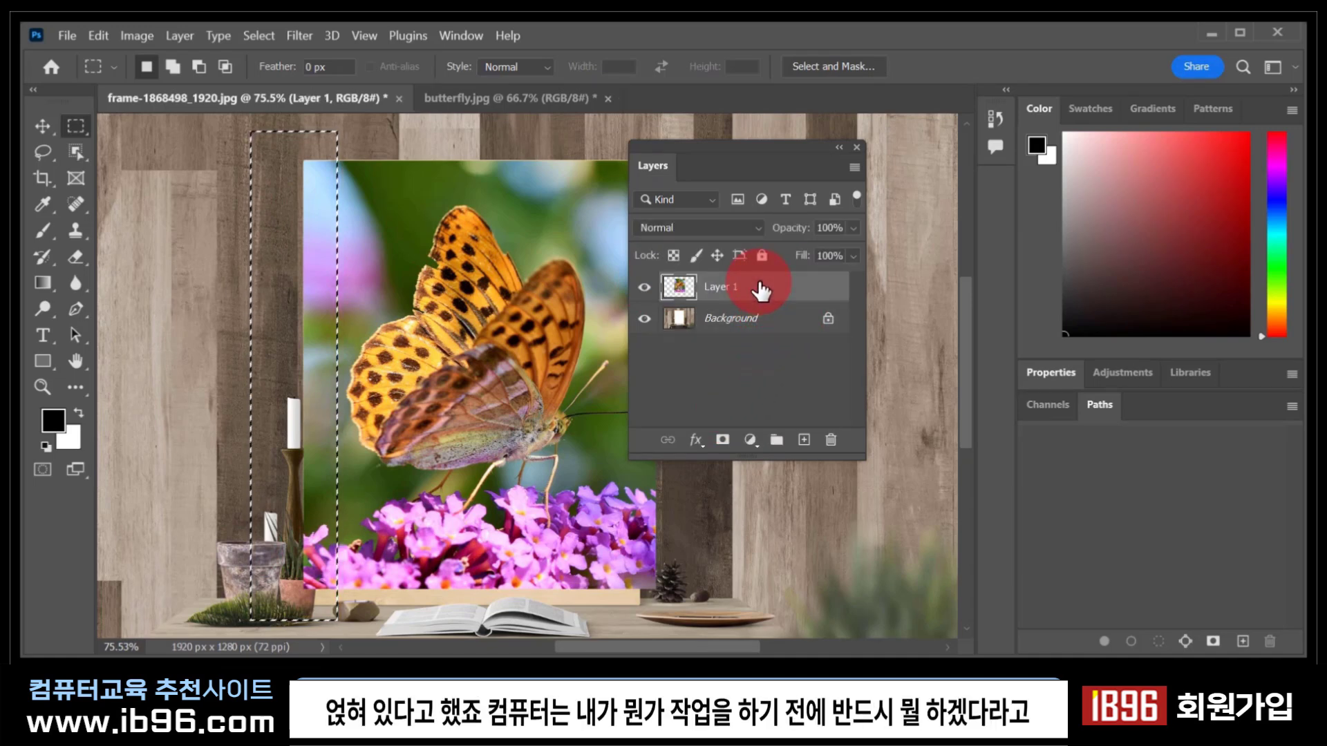
pyautogui.click(737, 320)
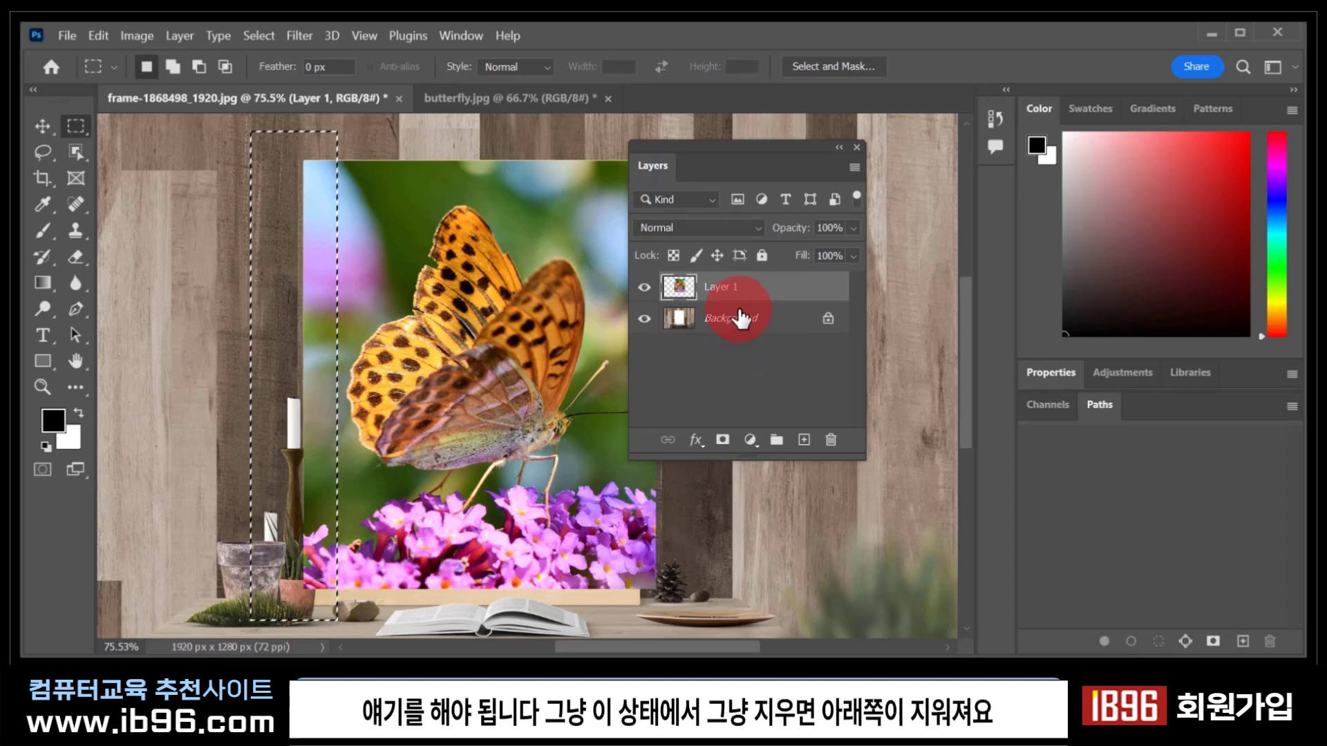
pyautogui.click(740, 320)
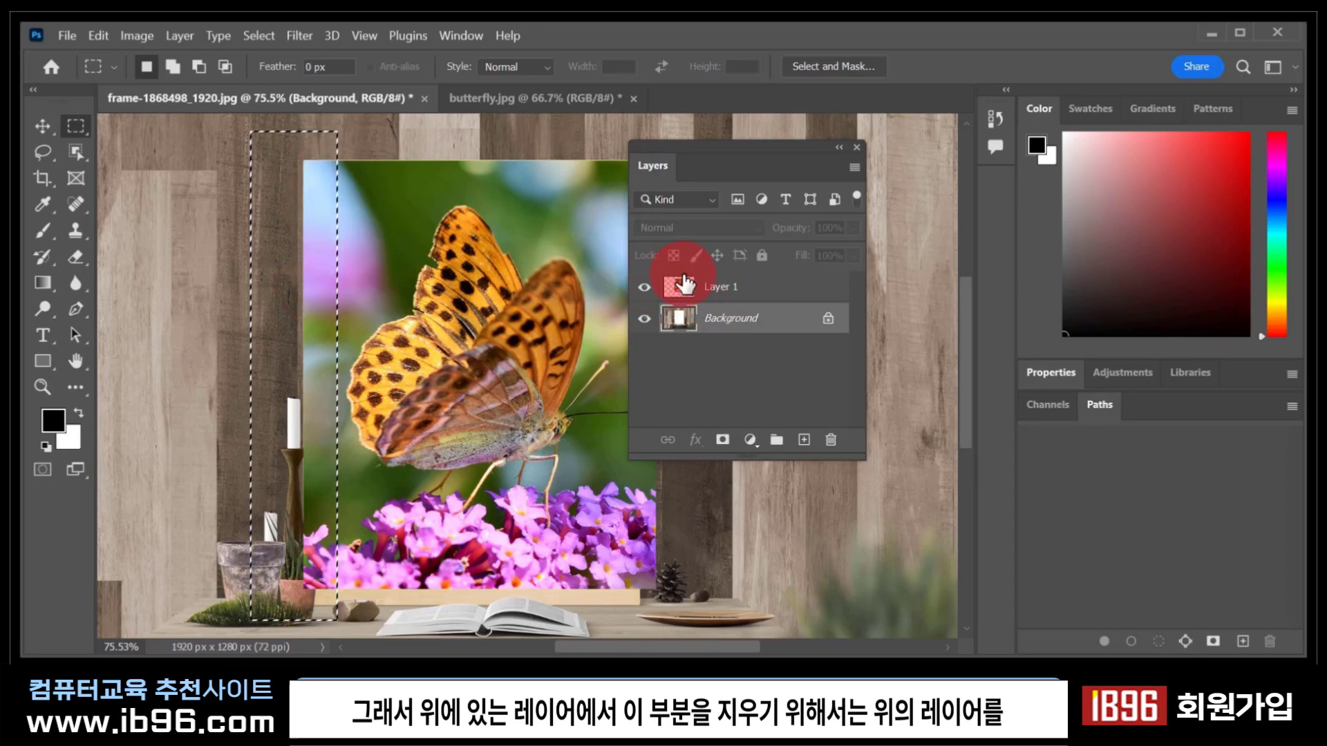
pyautogui.click(766, 294)
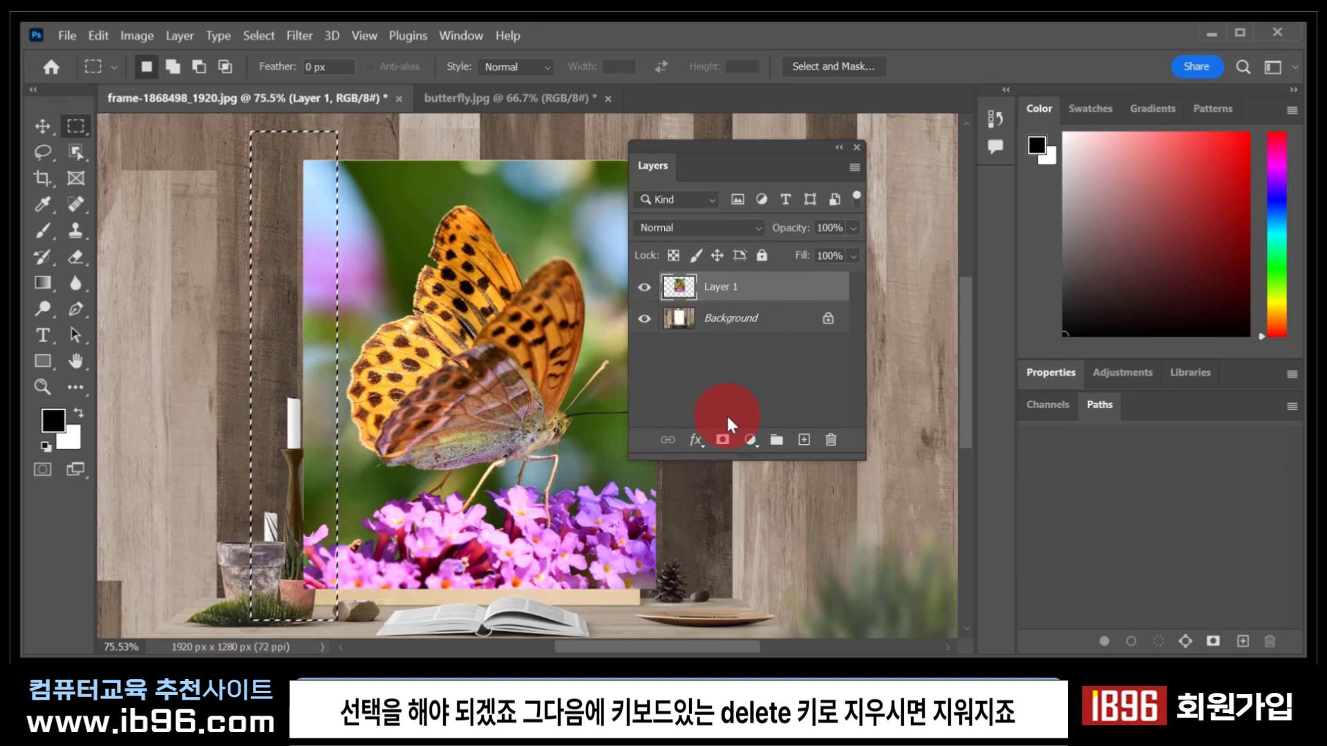
pyautogui.press('Delete')
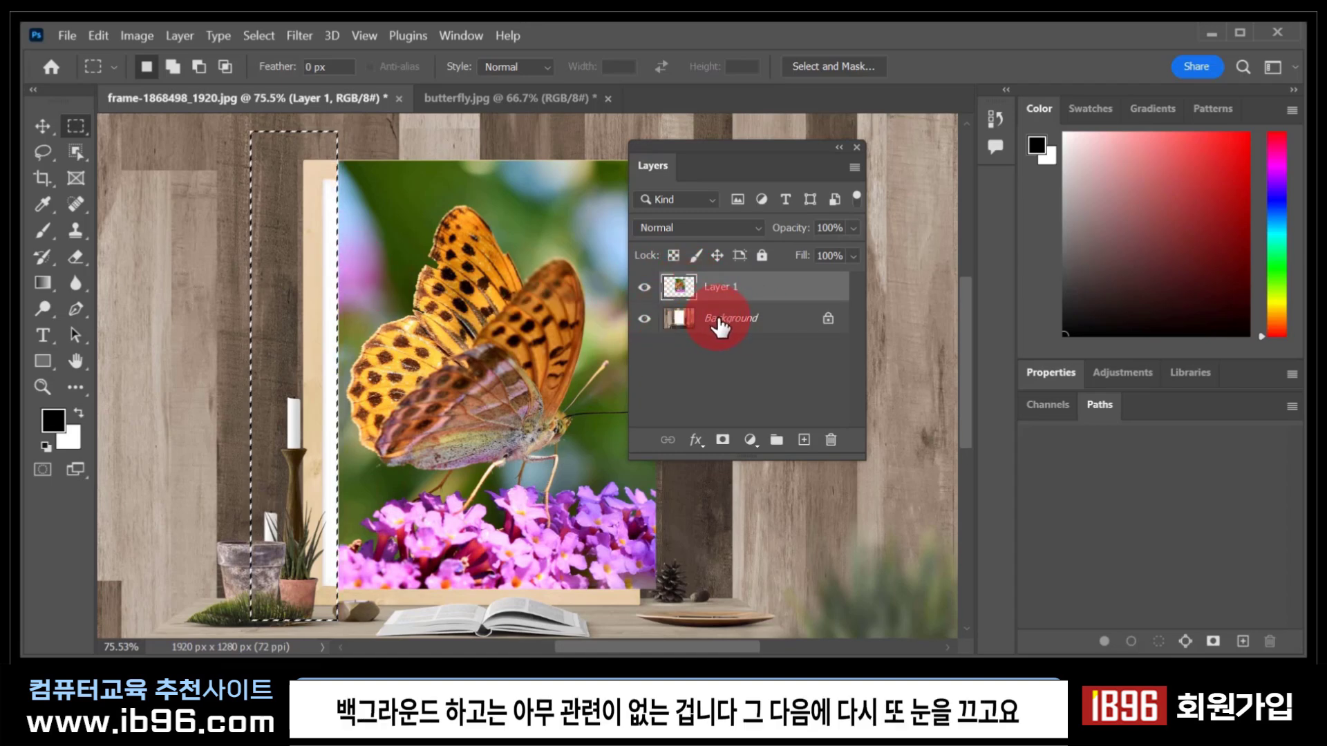
# Hide Layer 1 to select a wide strip over the frame's top border, delete that area from the reshown Layer 1 and deselect.
pyautogui.moveTo(689, 158); pyautogui.dragTo(685, 262)
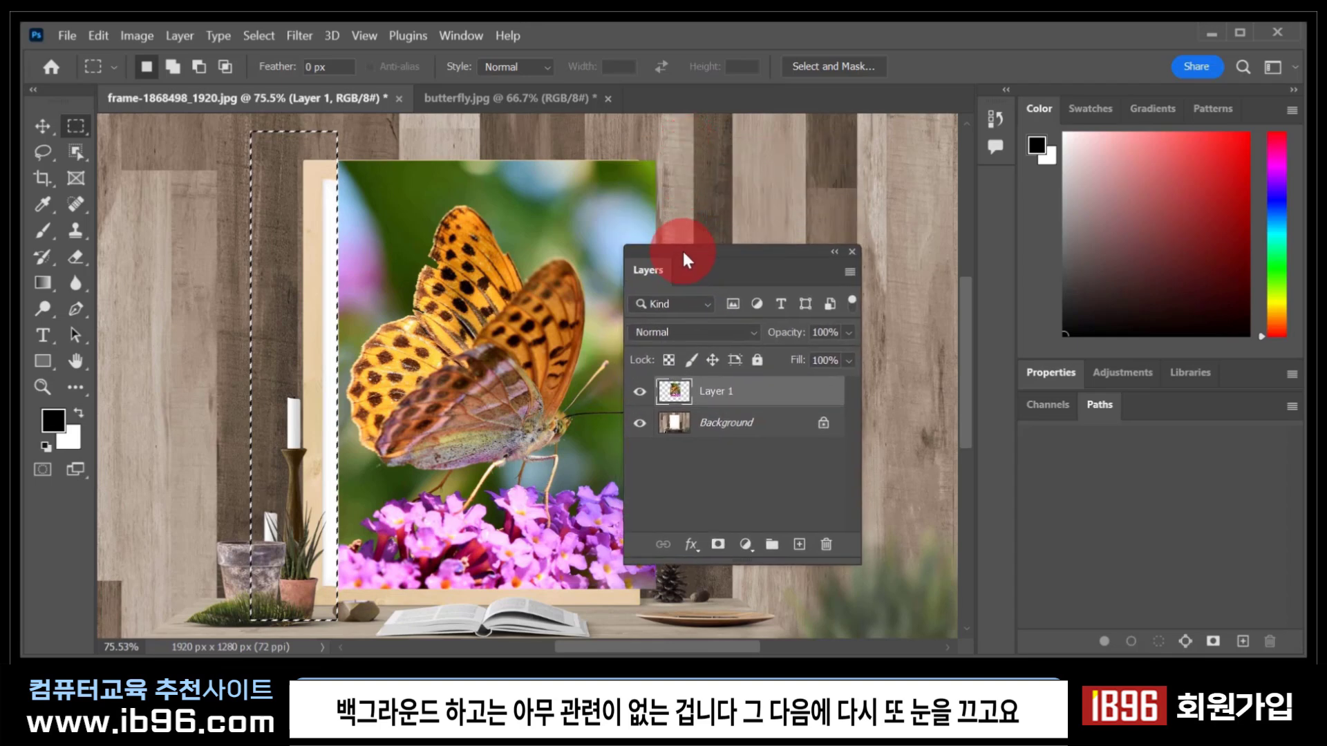
pyautogui.click(639, 394)
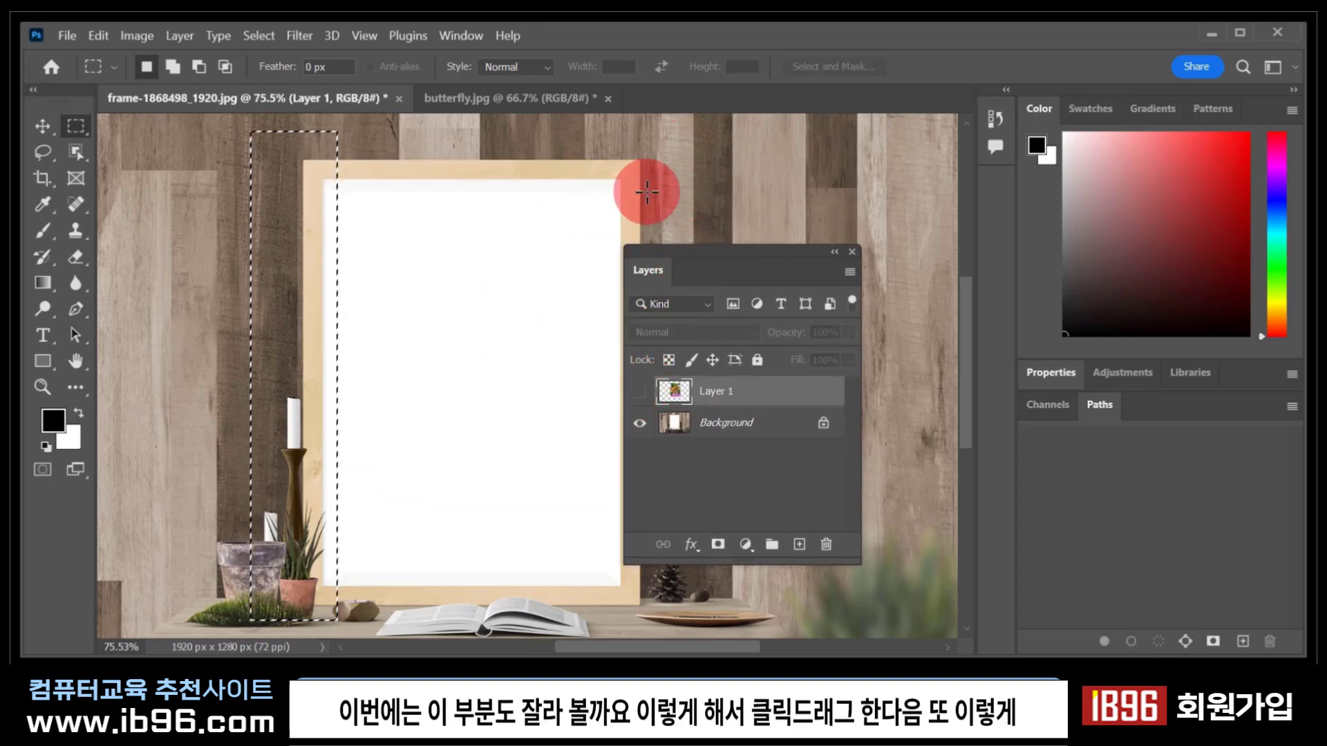
pyautogui.moveTo(655, 189); pyautogui.dragTo(271, 137)
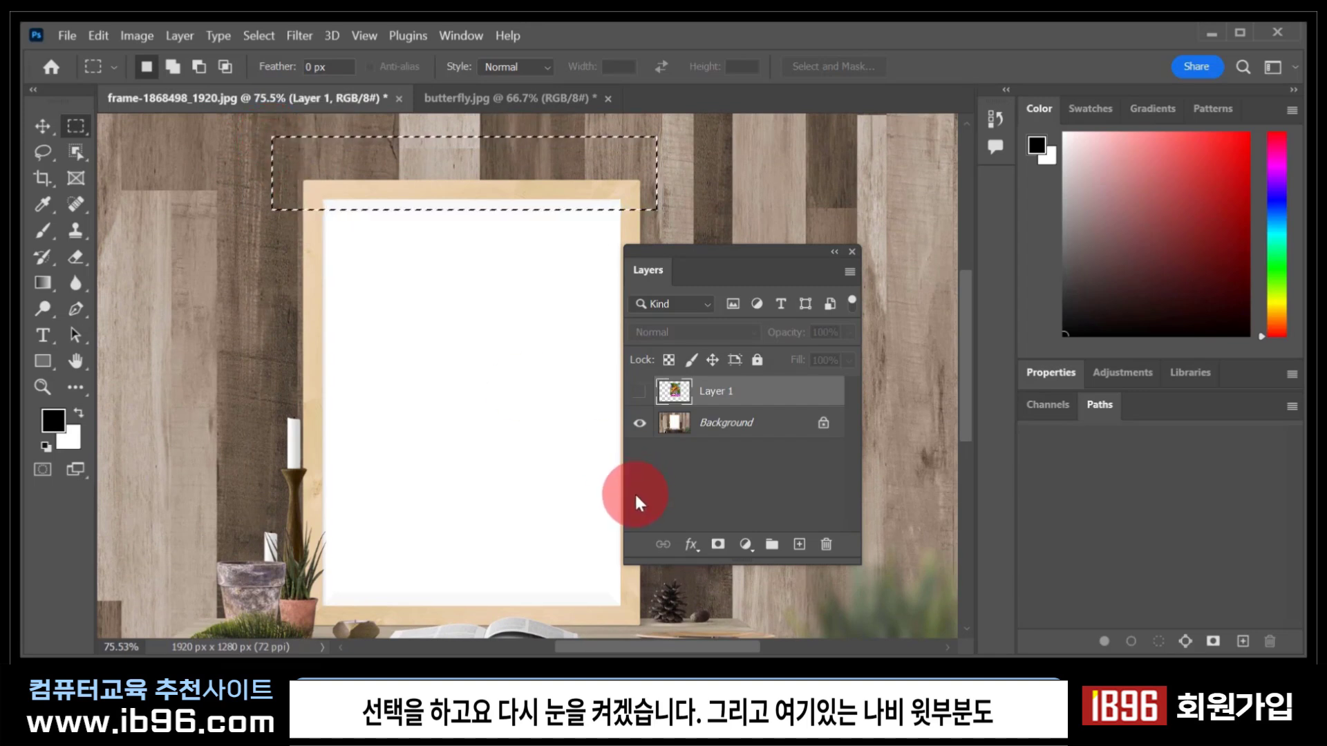
pyautogui.click(640, 392)
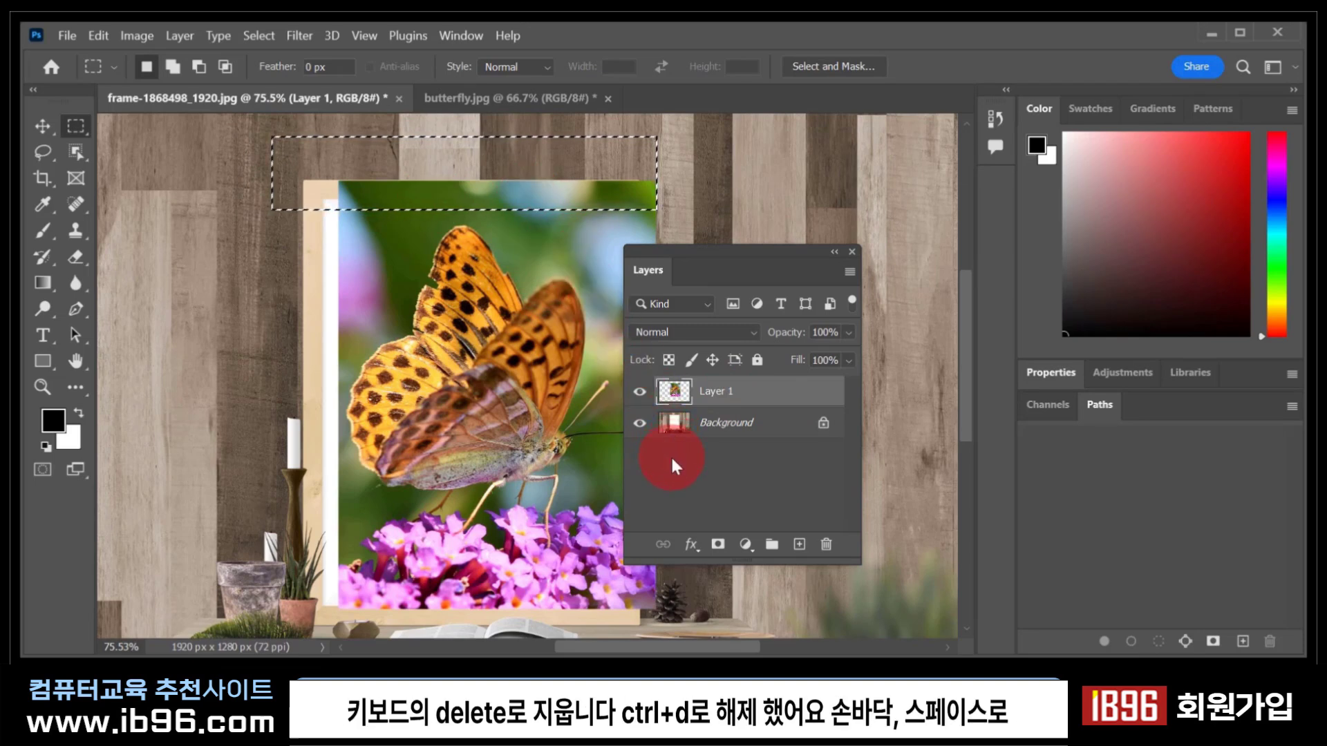
pyautogui.press('Delete')
pyautogui.hotkey('ctrl', 'd')
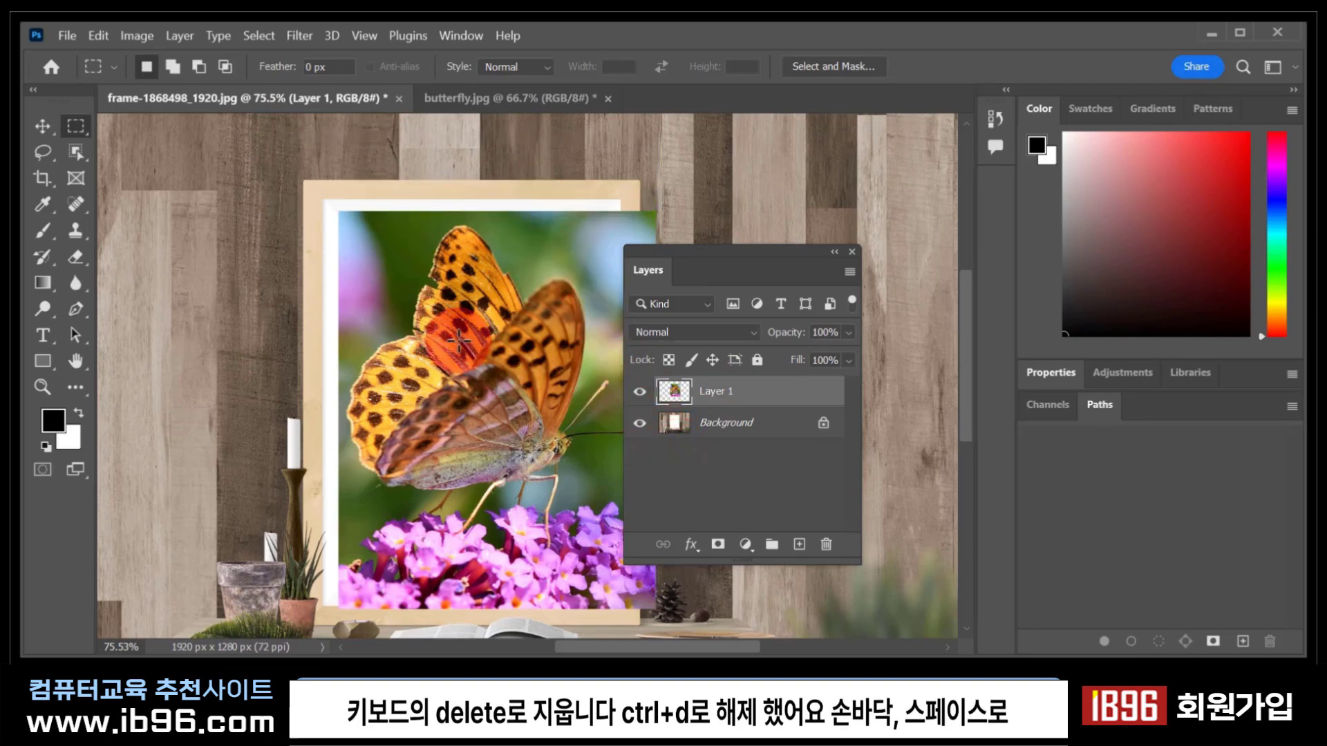
# With Layer 1 hidden, select a tall strip over the frame's right border, and delete that area from the reshown Layer 1.
pyautogui.press('space')
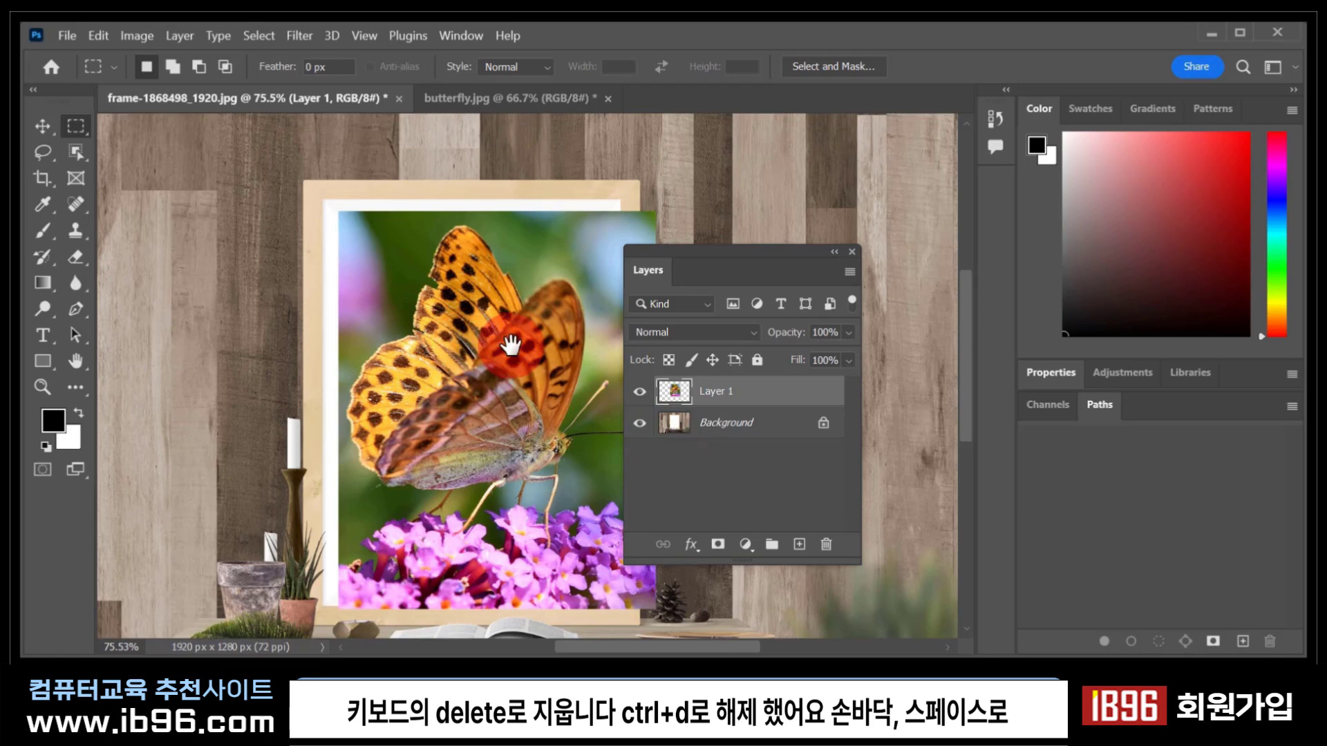
pyautogui.moveTo(511, 343); pyautogui.dragTo(355, 305)
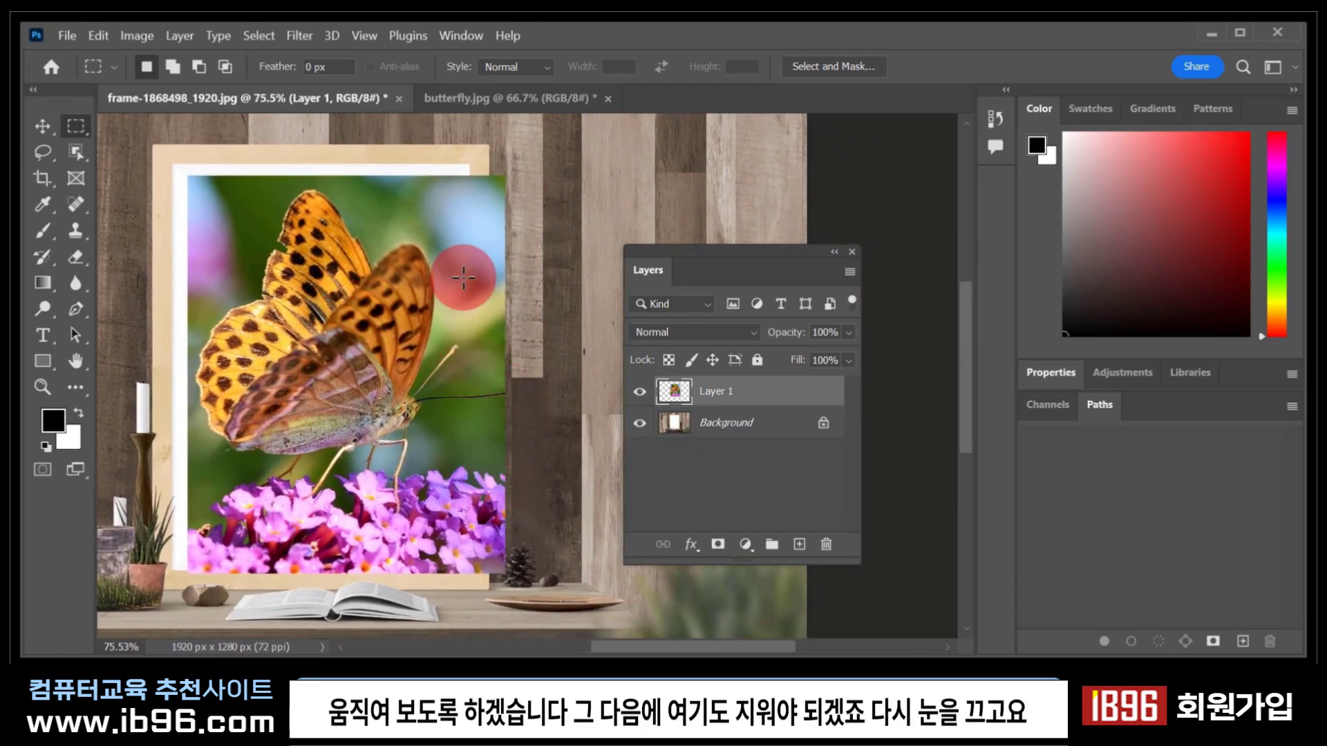
pyautogui.click(640, 393)
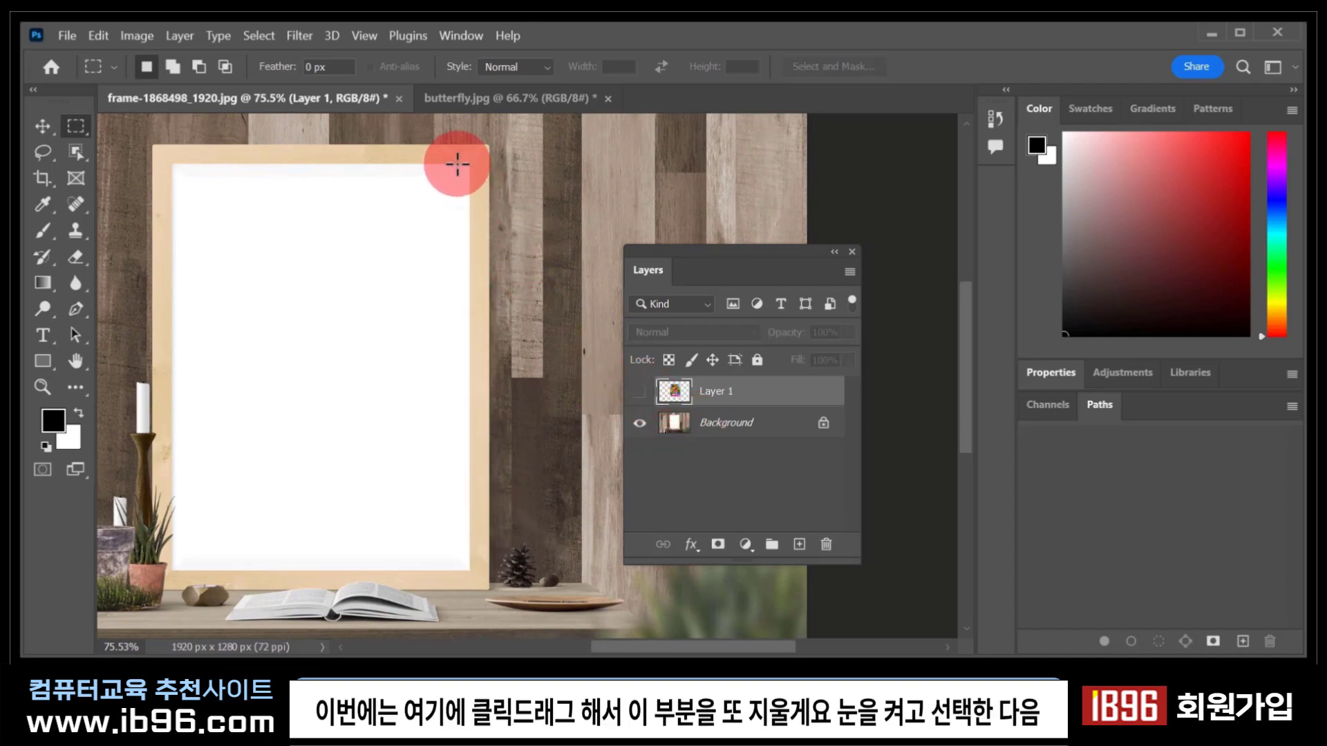
pyautogui.moveTo(457, 164); pyautogui.dragTo(588, 577)
pyautogui.click(642, 394)
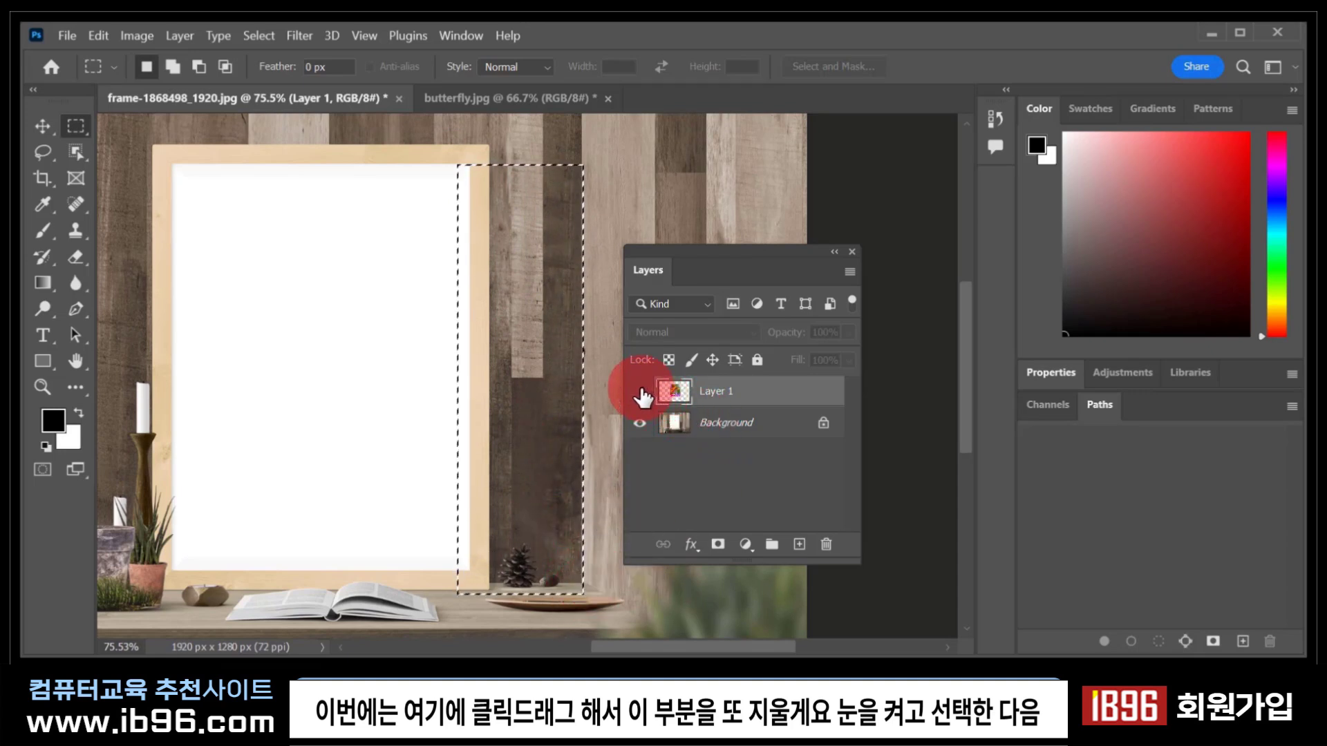
pyautogui.click(764, 395)
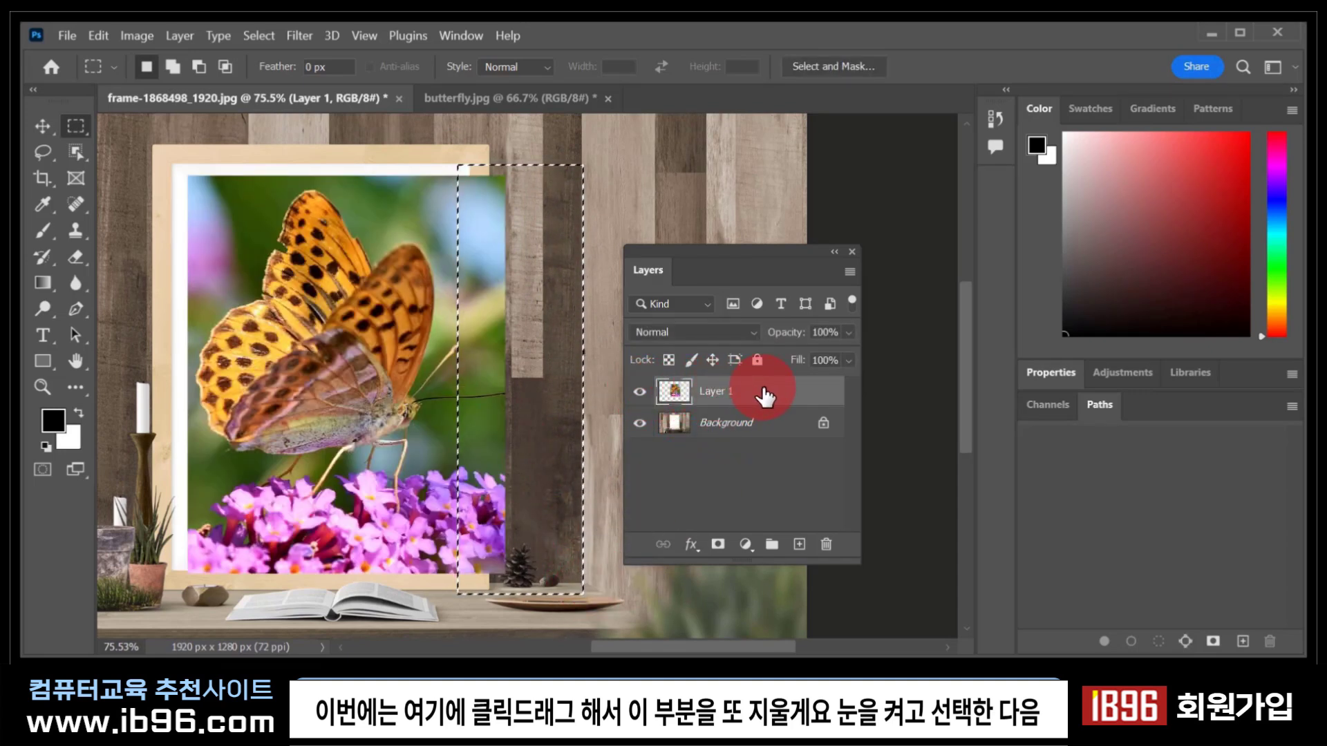
pyautogui.press('Delete')
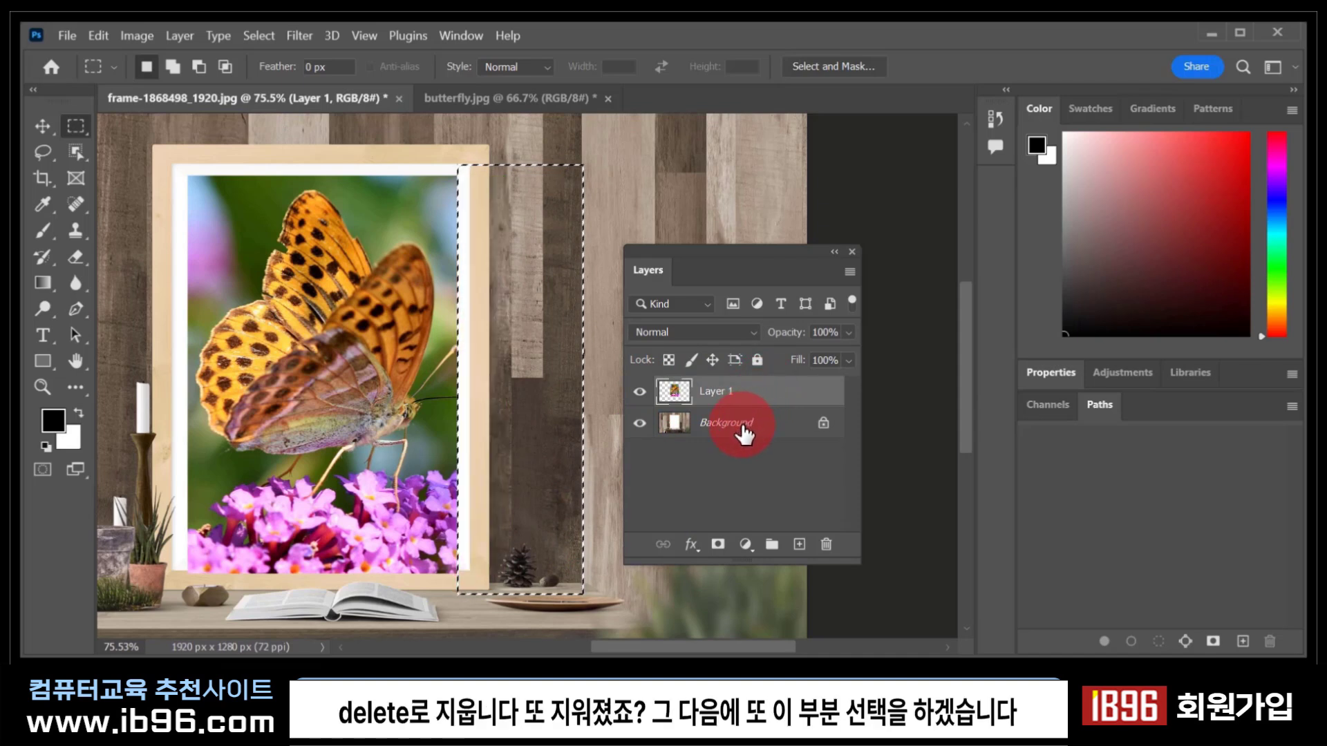
# Clear the selection, select a wide strip over the frame's bottom border with Layer 1 hidden, and show Layer 1 again.
pyautogui.click(623, 208)
pyautogui.keyDown('ctrl'); pyautogui.click(674, 391); pyautogui.keyUp('ctrl')
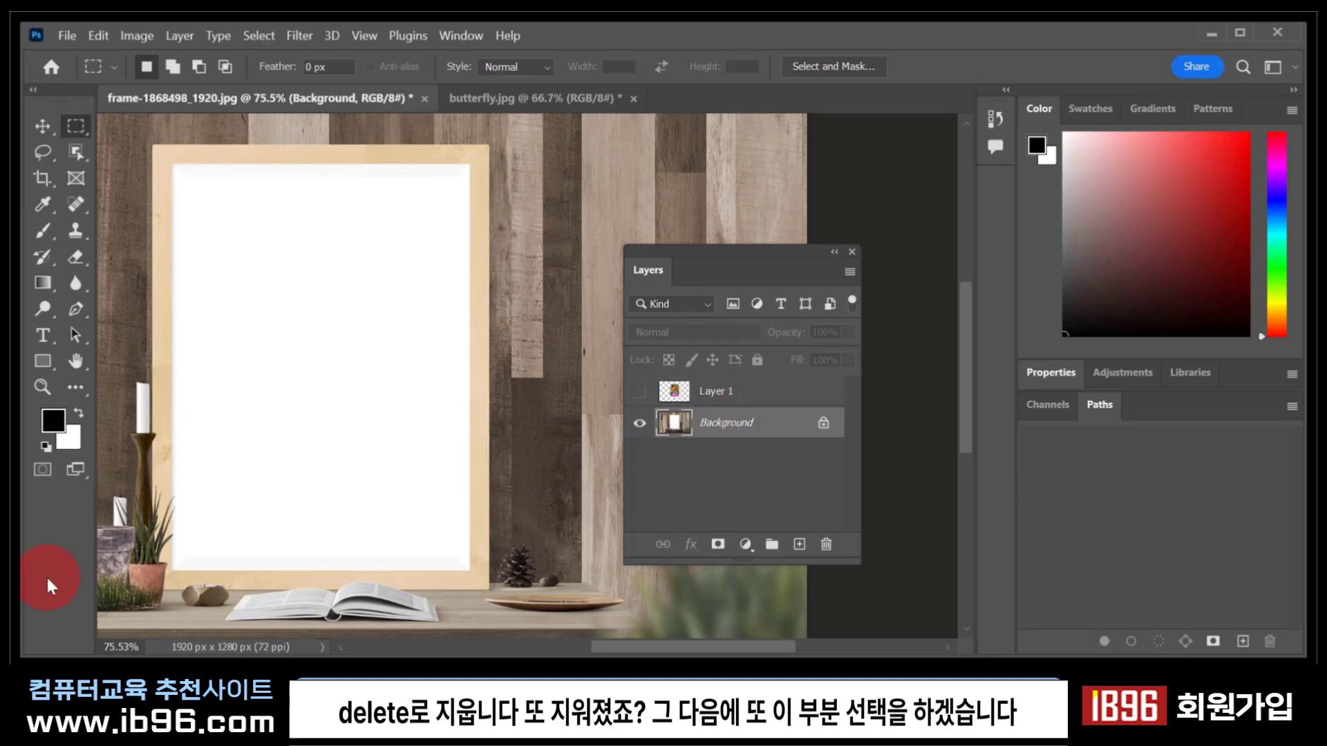
pyautogui.moveTo(150, 555); pyautogui.dragTo(529, 603)
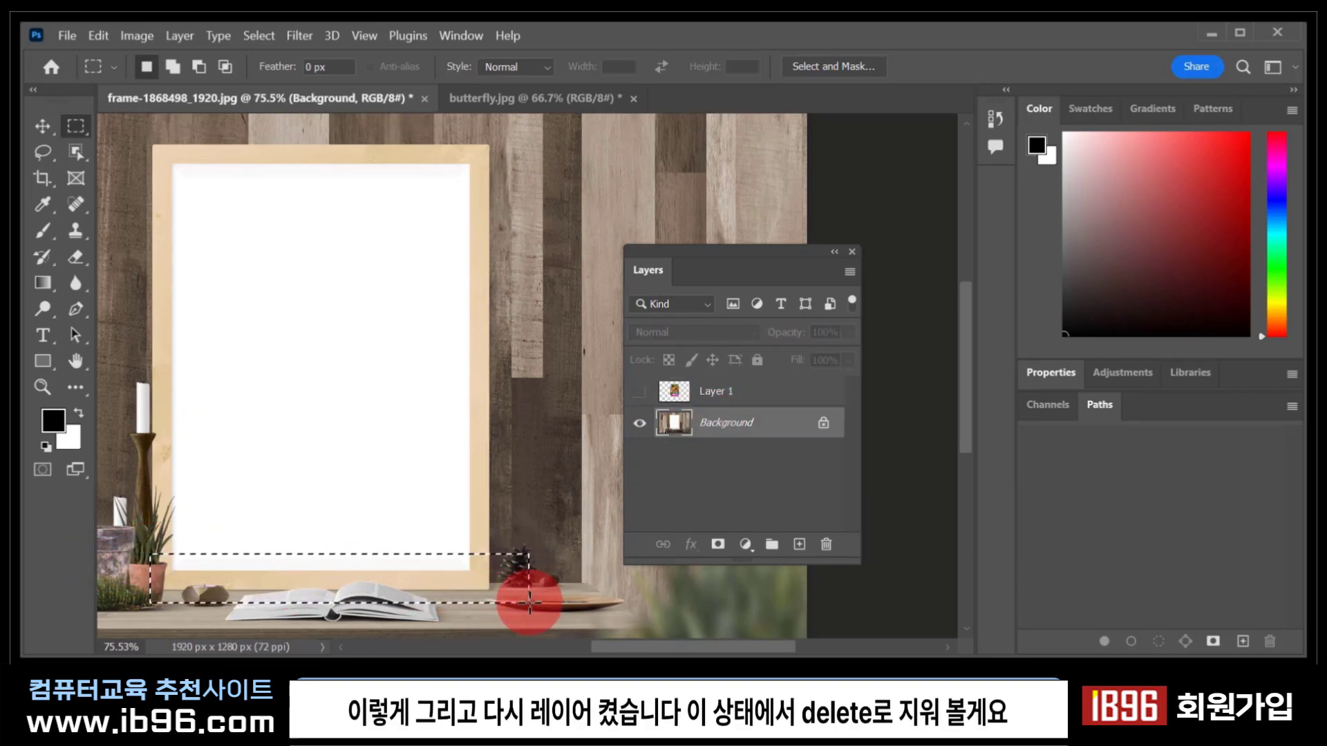
pyautogui.click(640, 391)
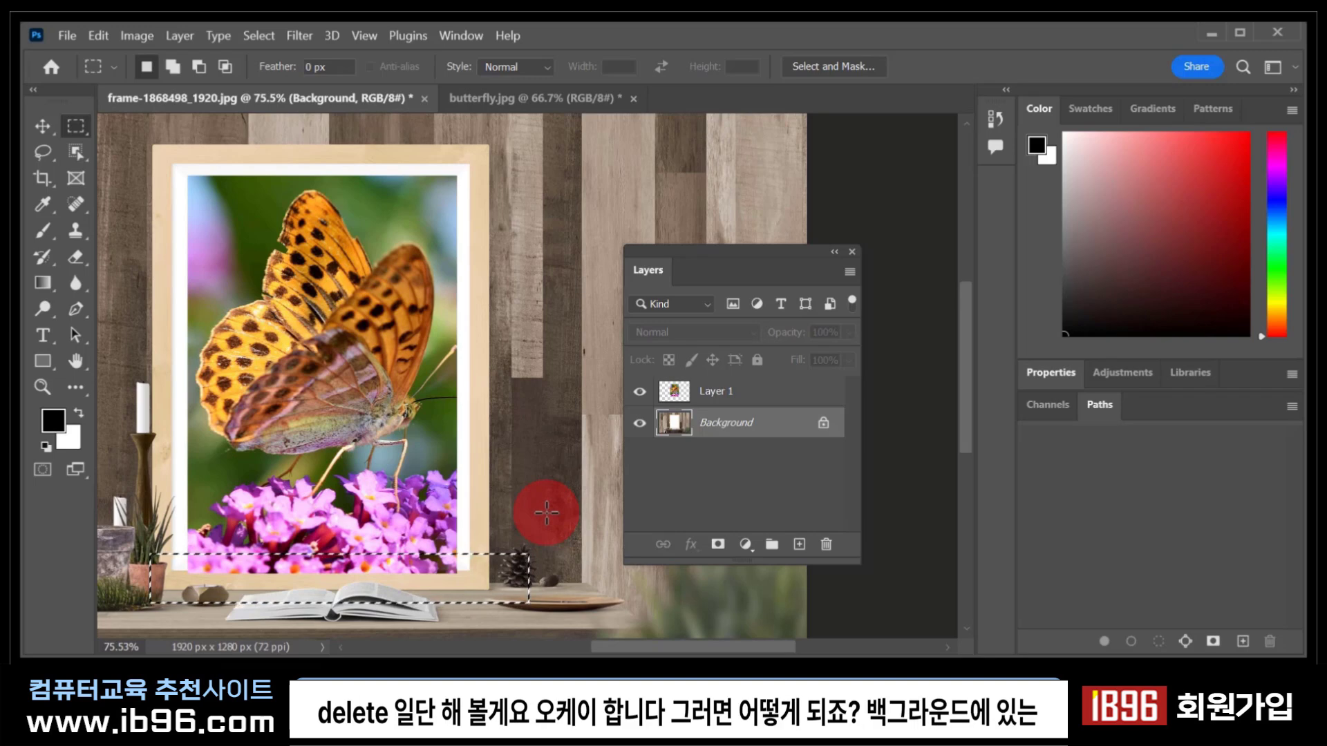
# Try filling the selected strip on the Background layer with Background Color at 100% opacity, and undo the fill.
pyautogui.press('Delete')
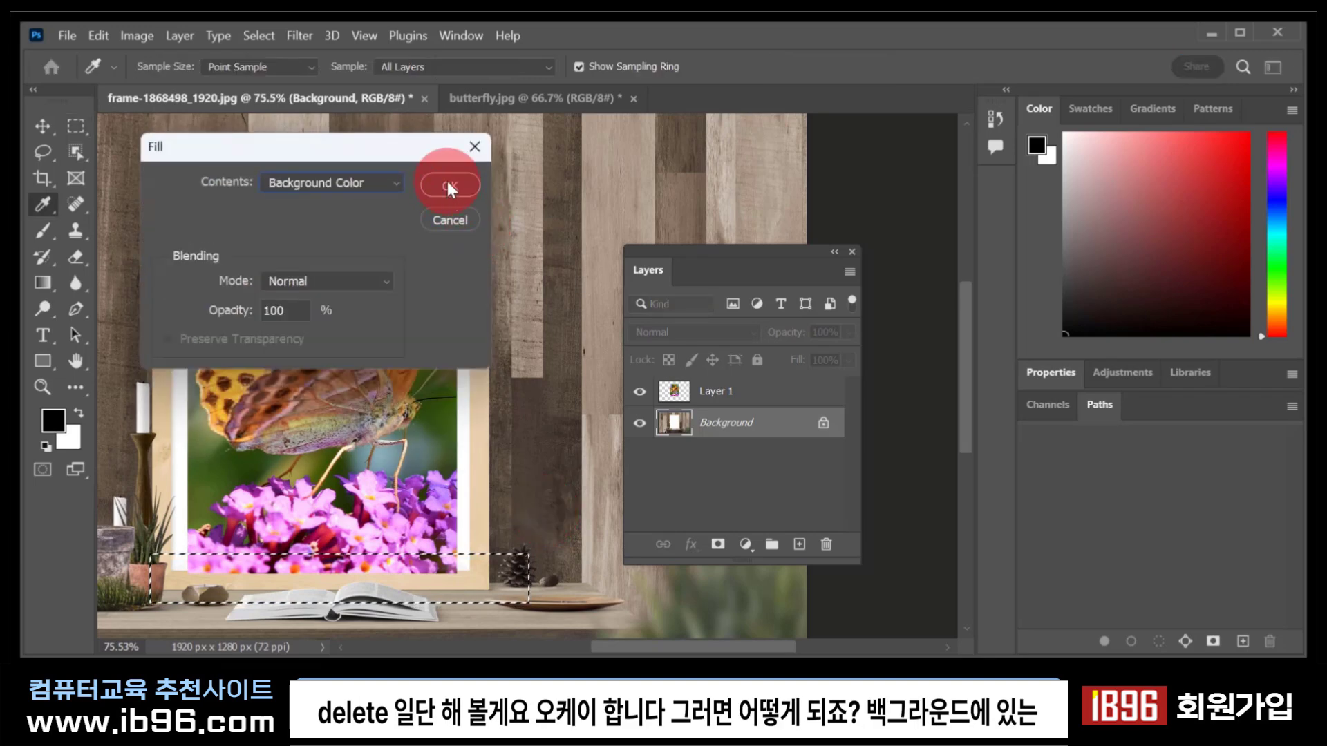
pyautogui.click(446, 181)
pyautogui.keyDown('alt'); pyautogui.click(640, 422); pyautogui.keyUp('alt')
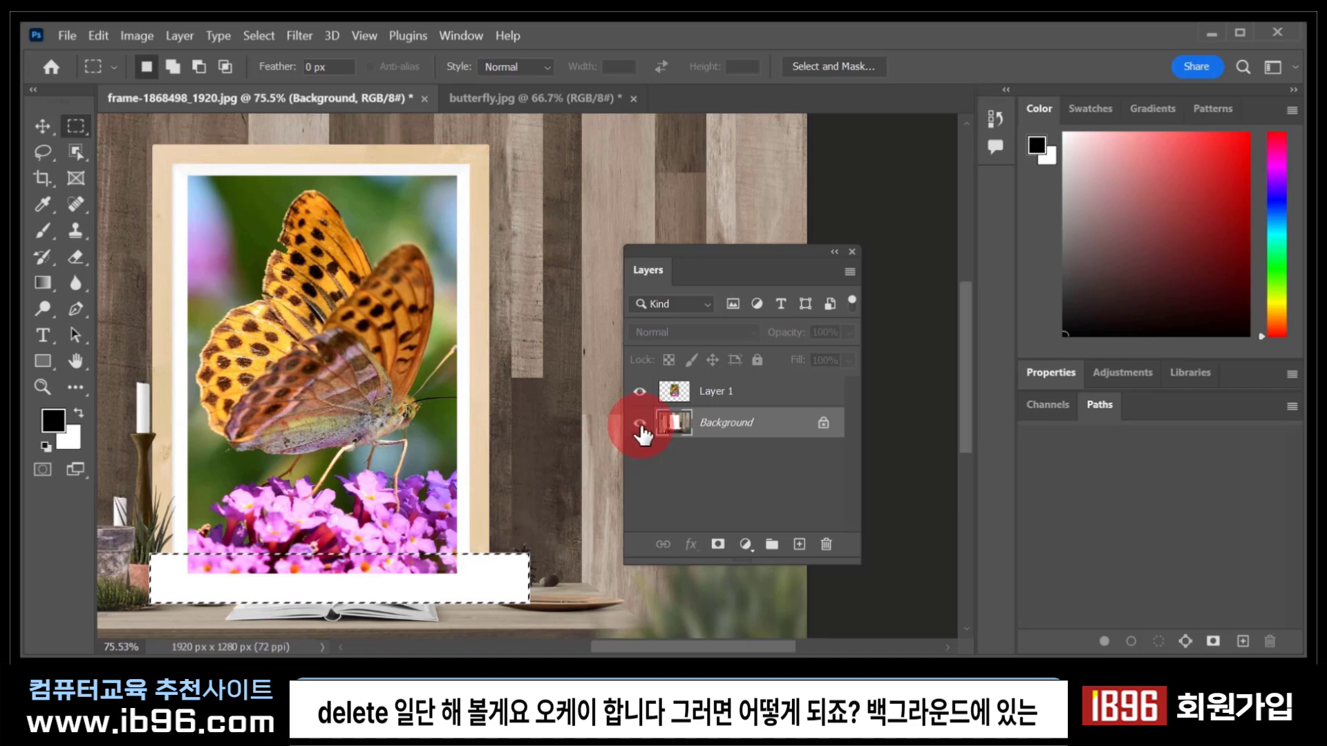
pyautogui.click(671, 429)
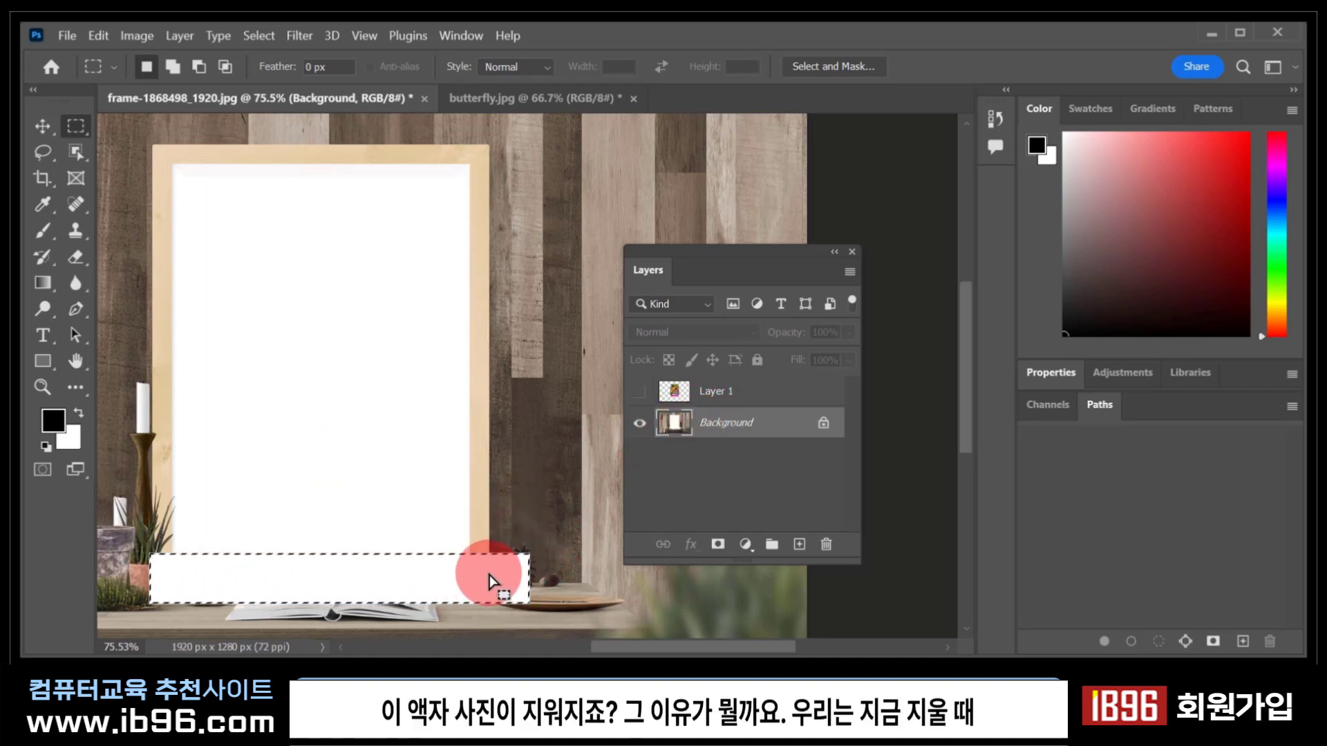
pyautogui.click(640, 392)
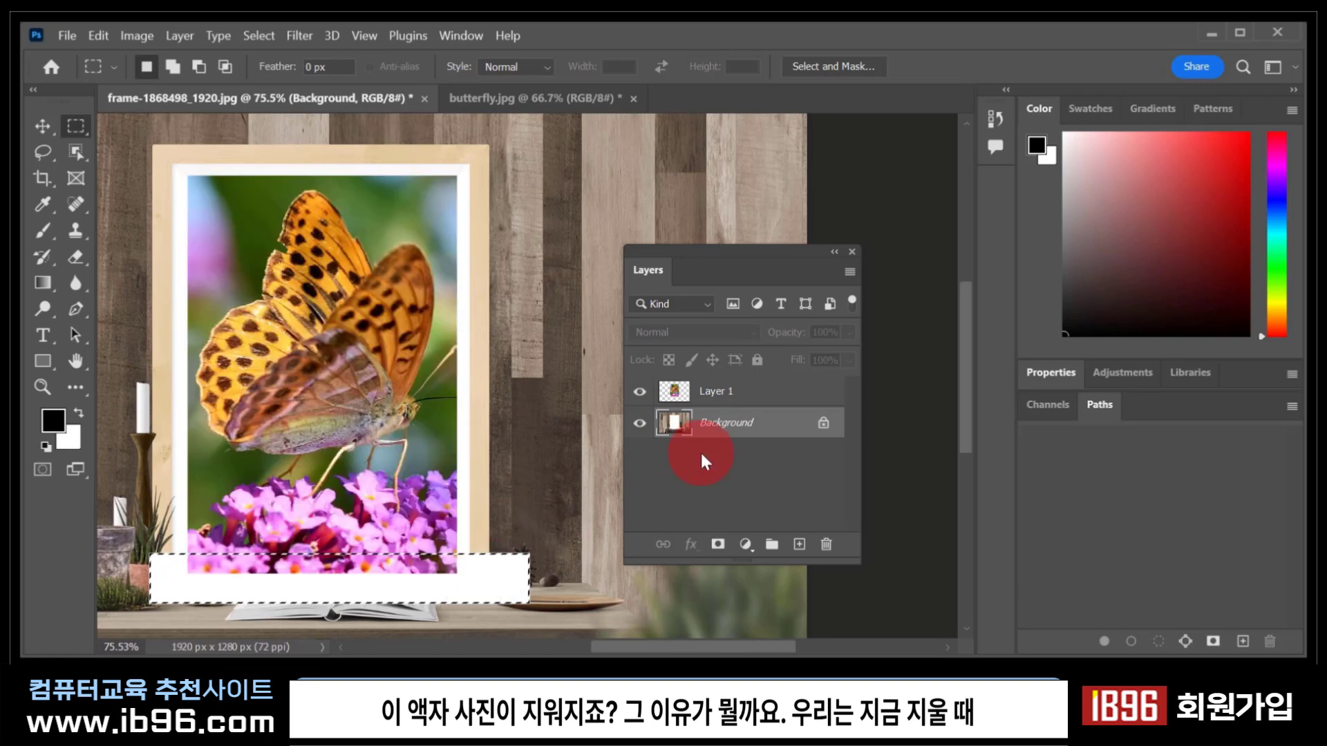
pyautogui.hotkey('ctrl', 'z')
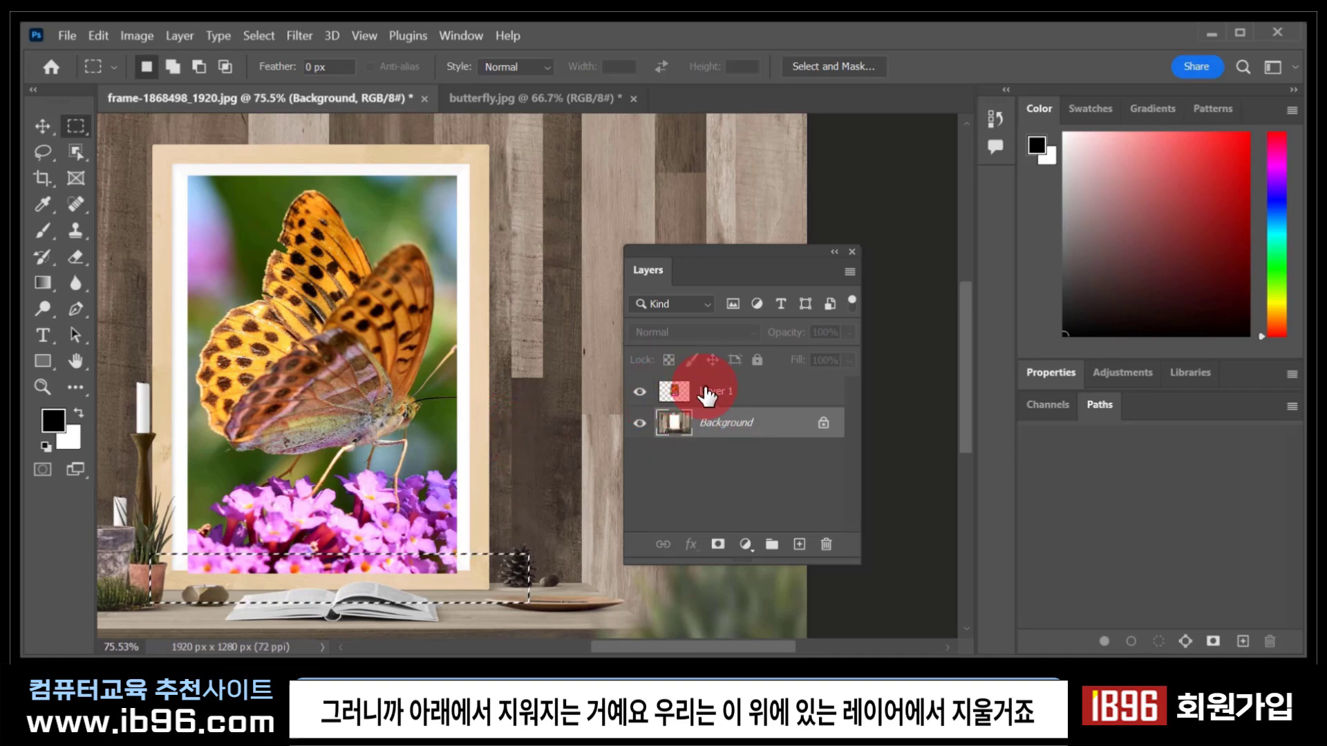
# Make Layer 1 active, delete its part inside the strip over the frame's bottom border, and deselect.
pyautogui.click(760, 398)
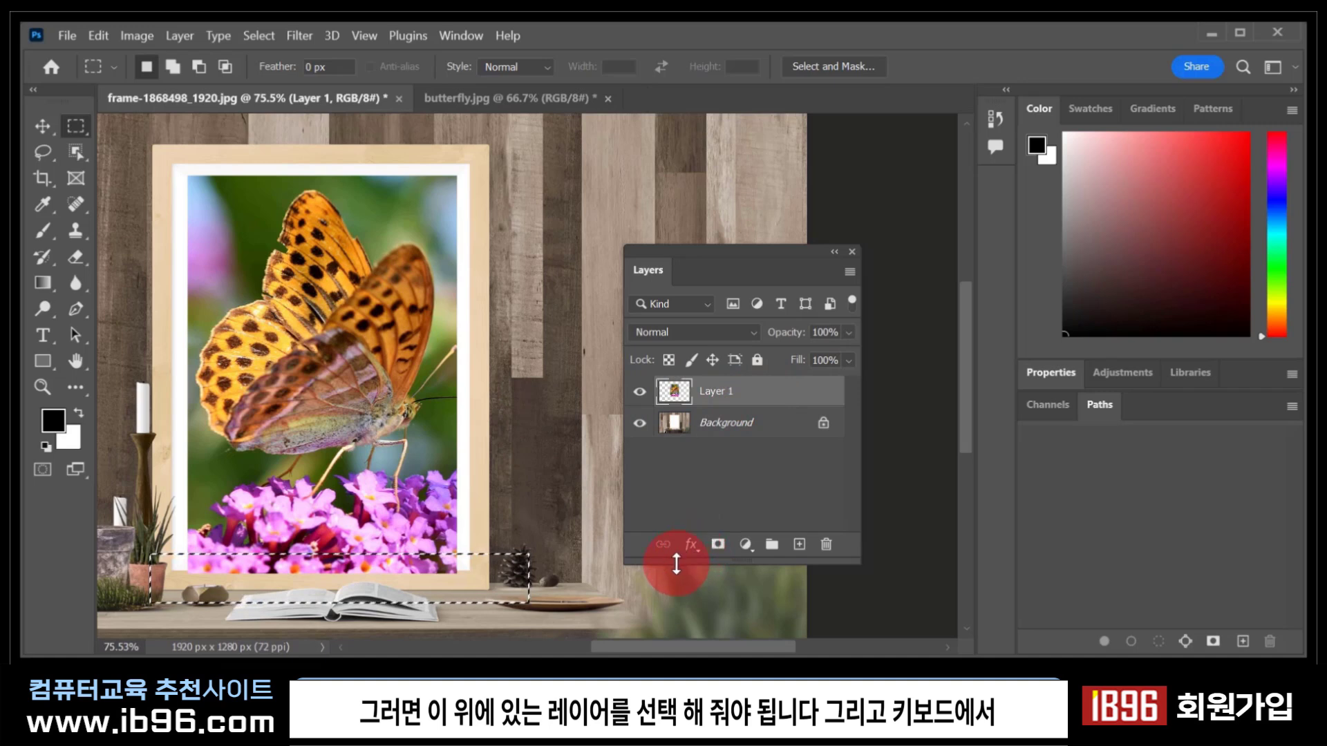
pyautogui.press('Delete')
pyautogui.hotkey('ctrl', 'd')
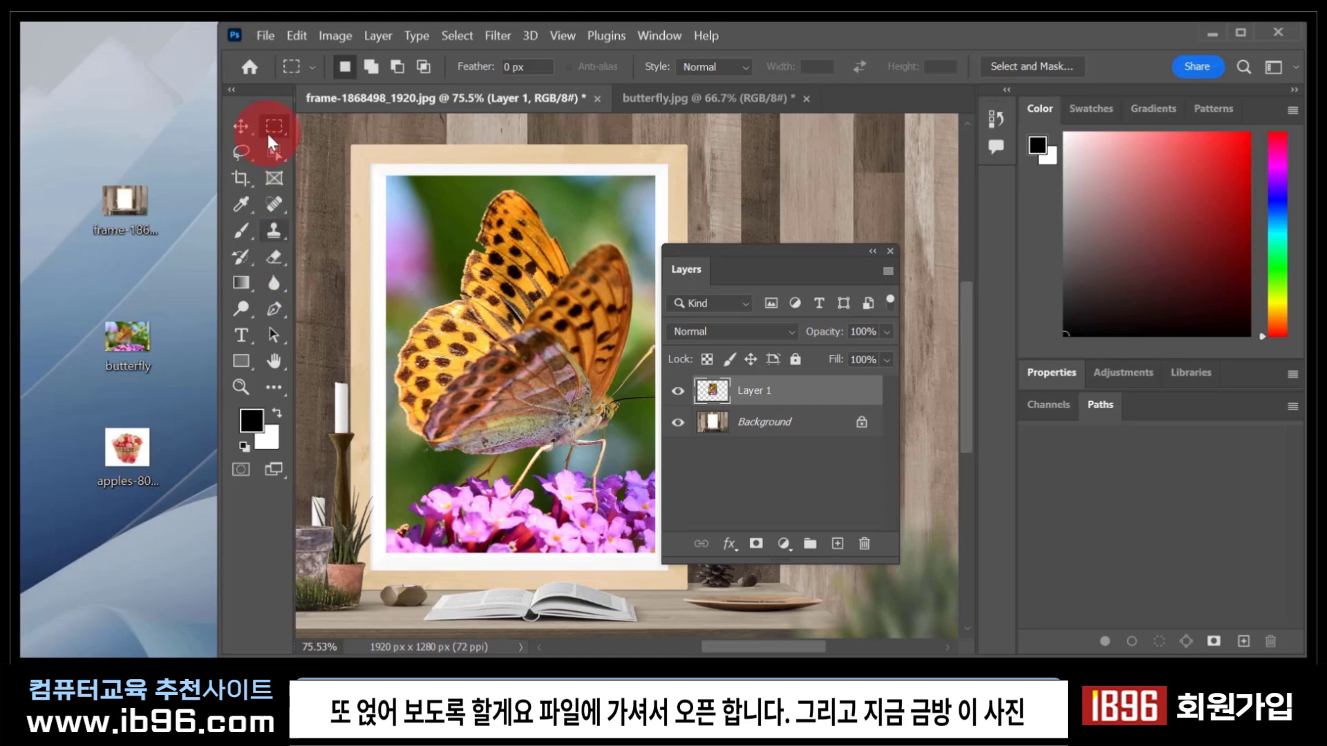
# Open the apples-805124_1920 image from the desktop folder.
pyautogui.click(265, 35)
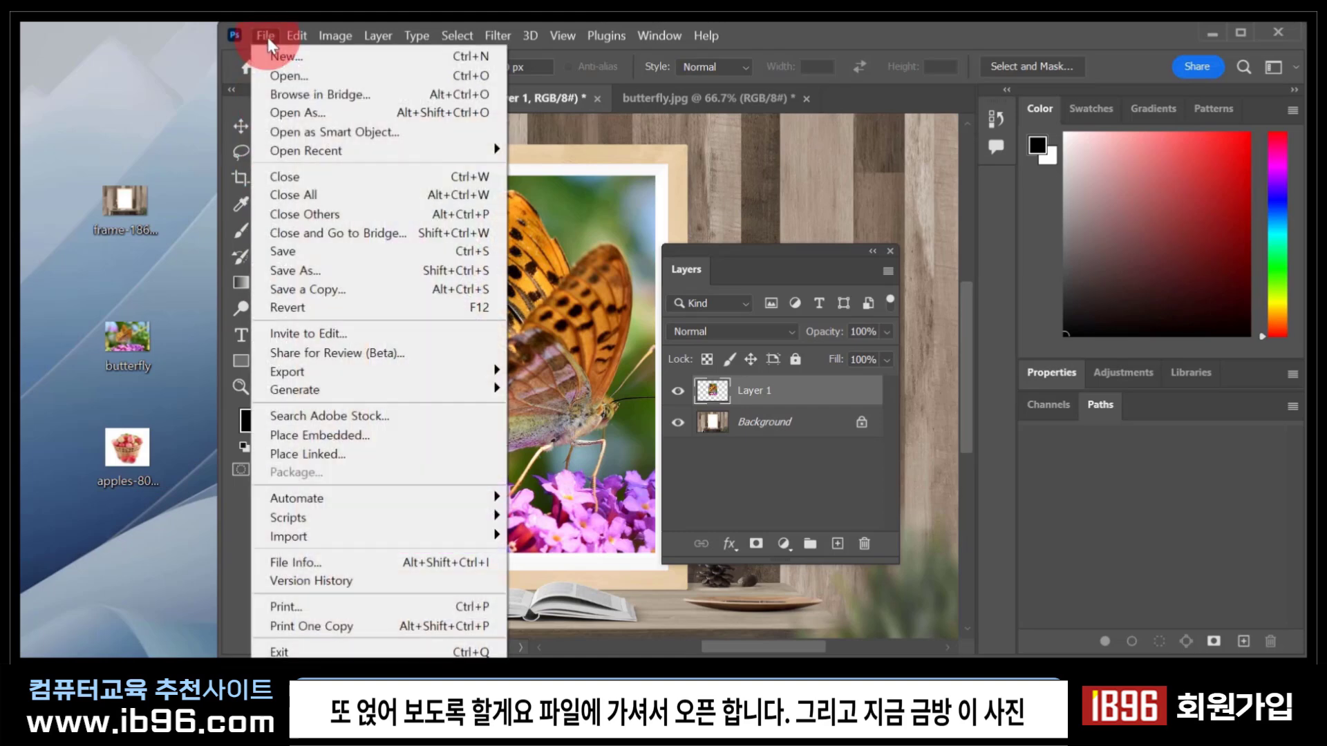
pyautogui.click(273, 76)
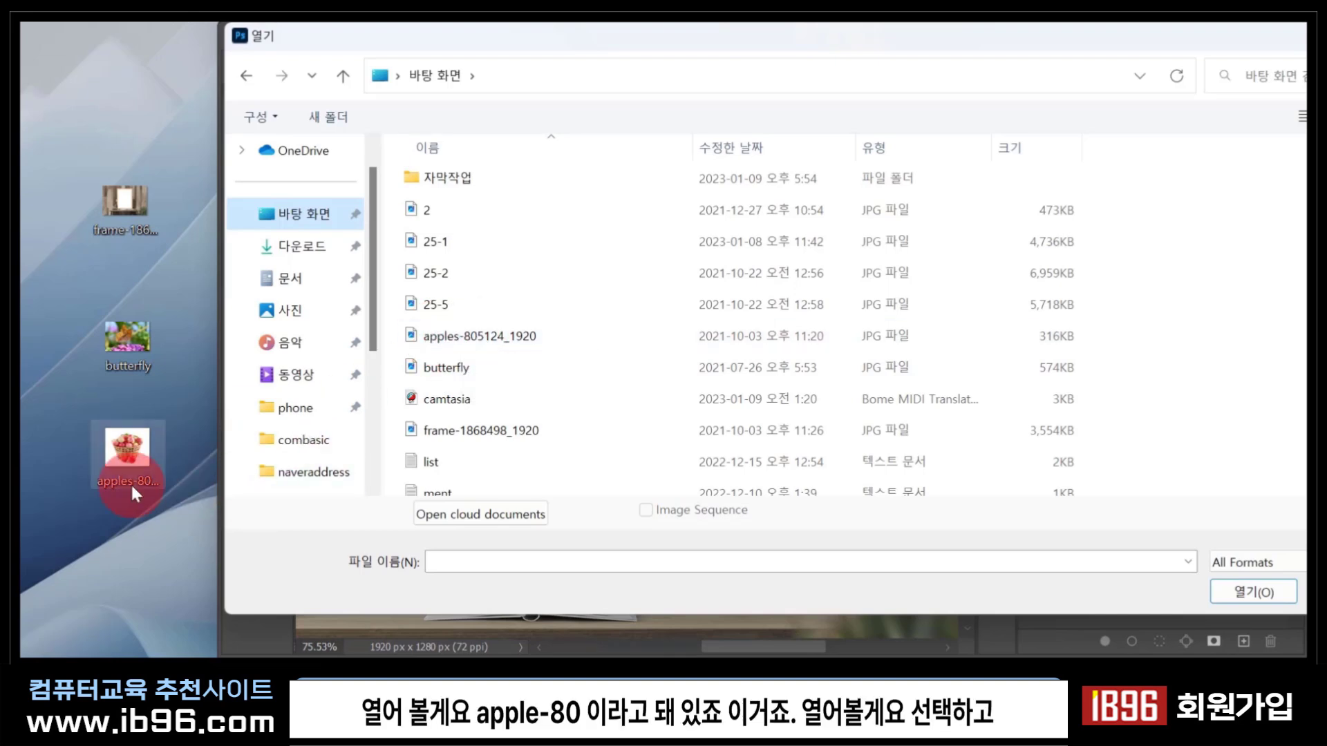
pyautogui.click(488, 337)
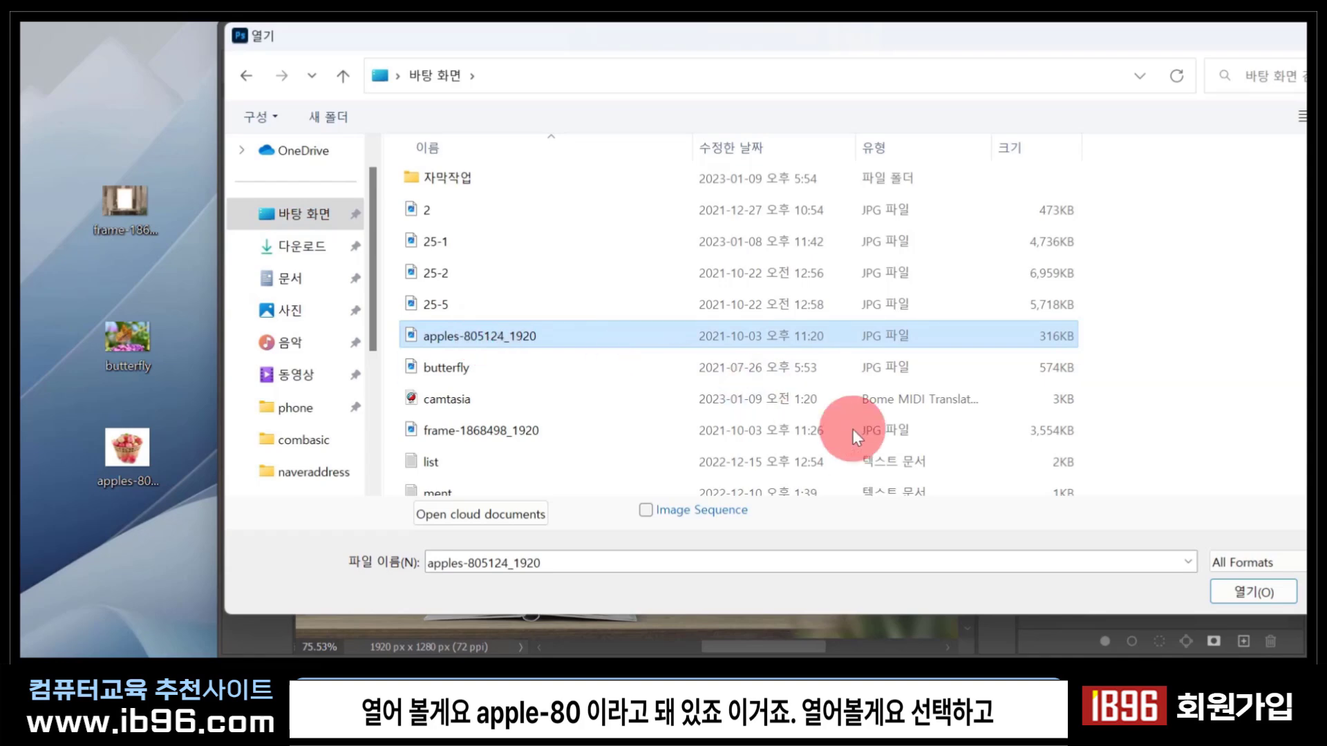
pyautogui.click(1238, 591)
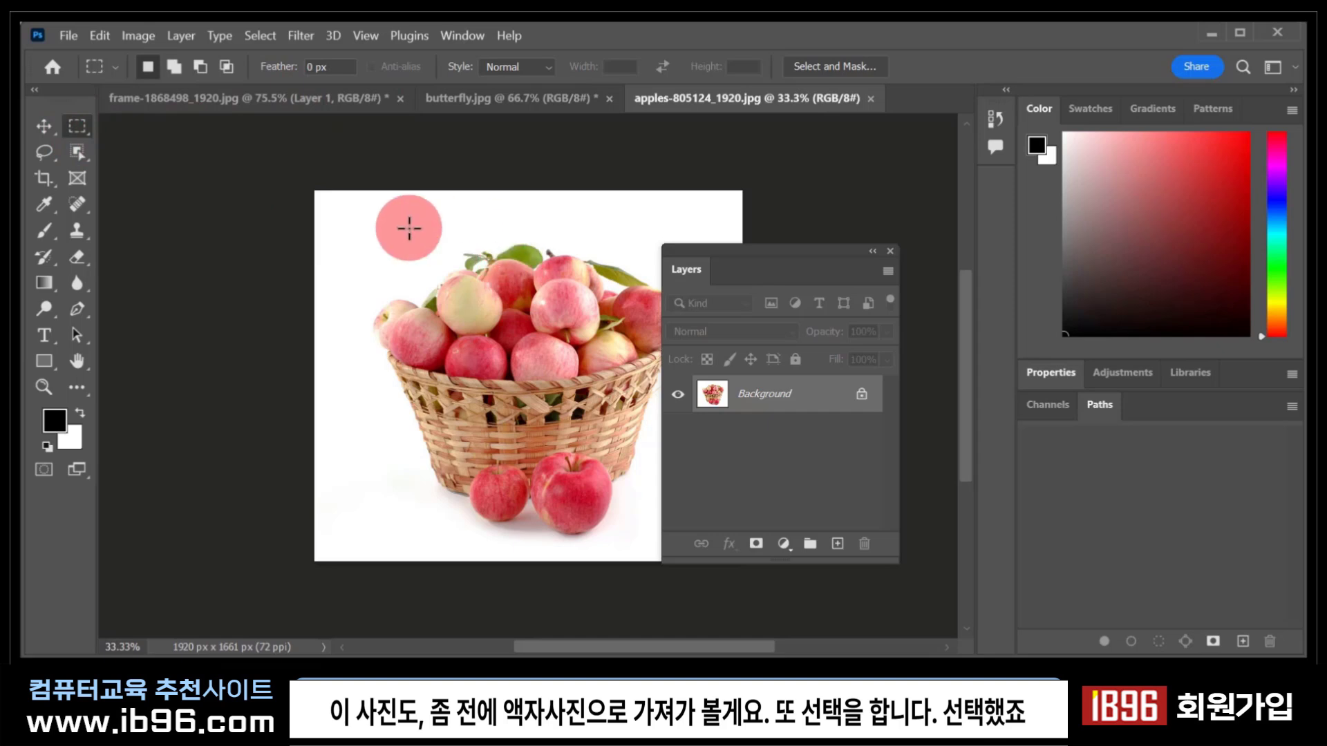
# Copy a rectangular area around the whole apple basket and paste it as a new layer into frame-1868498_1920.jpg.
pyautogui.moveTo(373, 196); pyautogui.dragTo(691, 561)
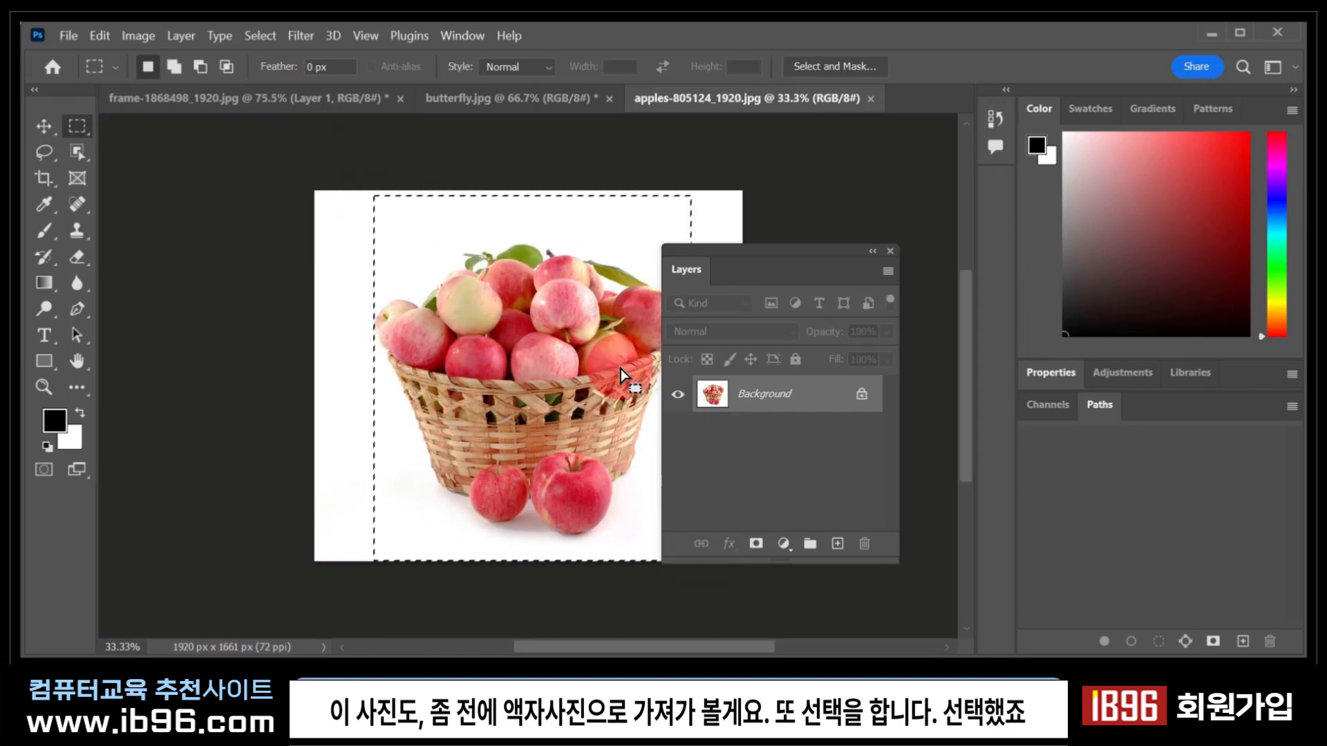
pyautogui.hotkey('ctrl', 'c')
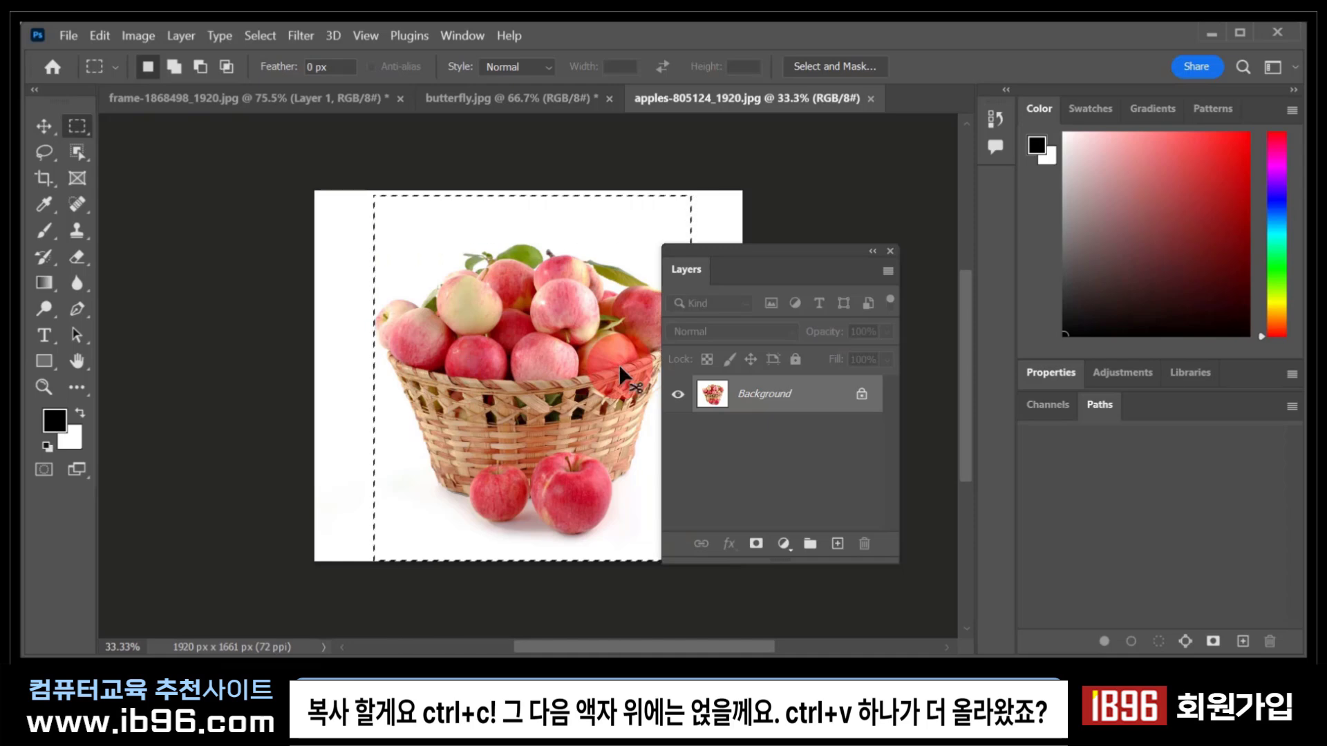
pyautogui.click(254, 98)
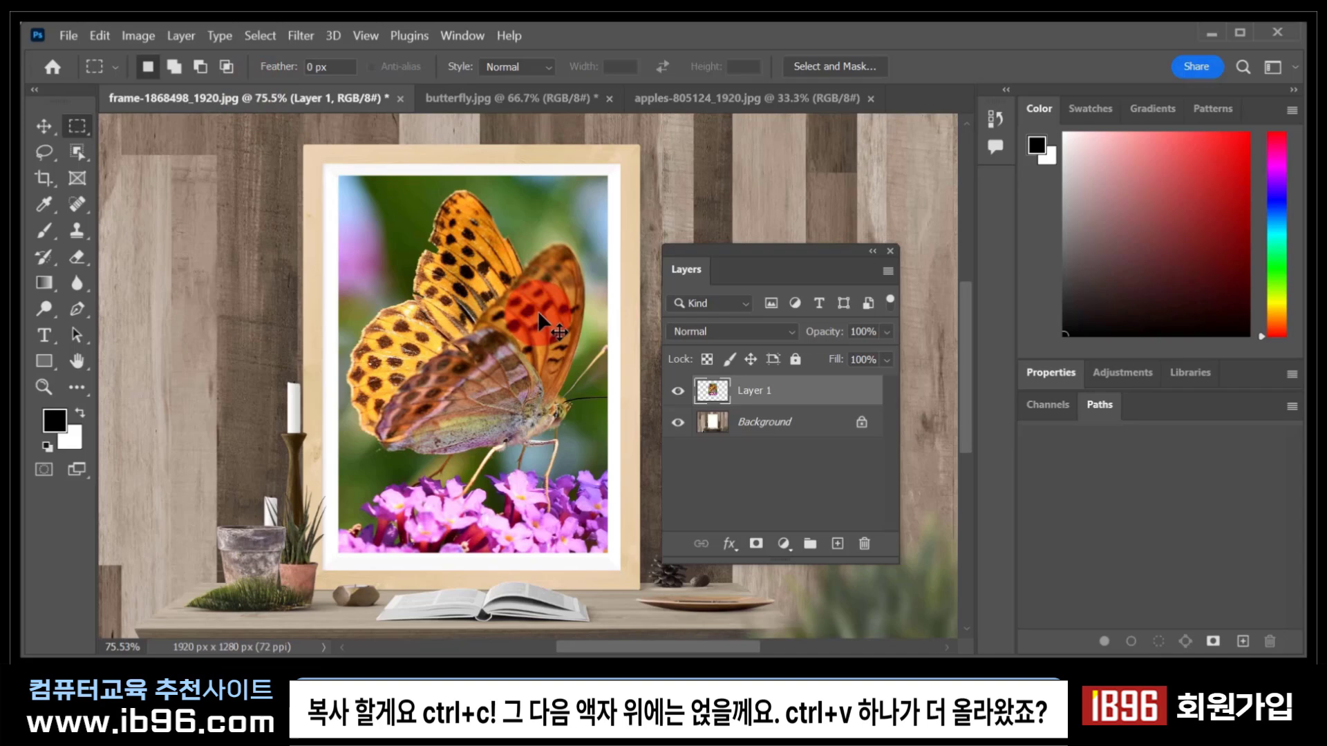
pyautogui.hotkey('ctrl', 'v')
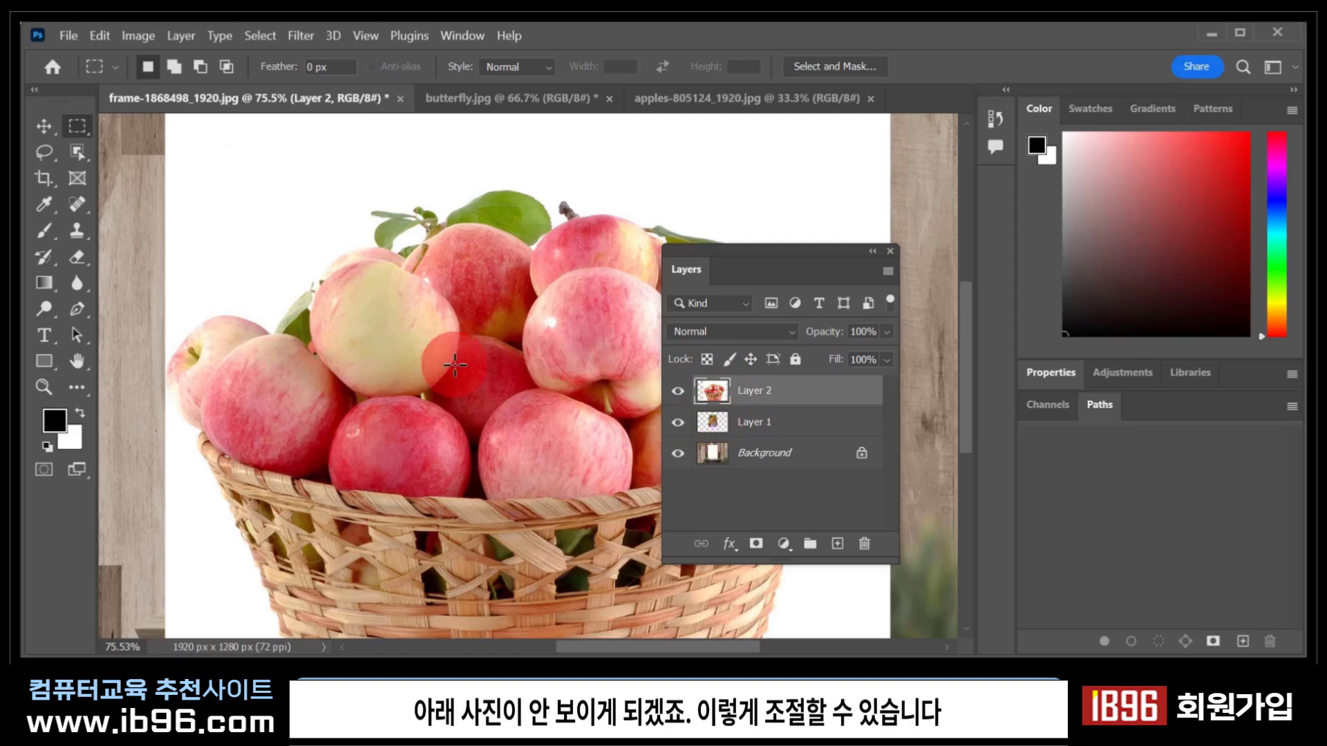
# Move the apple-basket picture on Layer 2 slightly down and shift the Layers panel further off the picture.
pyautogui.click(38, 136)
pyautogui.moveTo(534, 214); pyautogui.dragTo(525, 273)
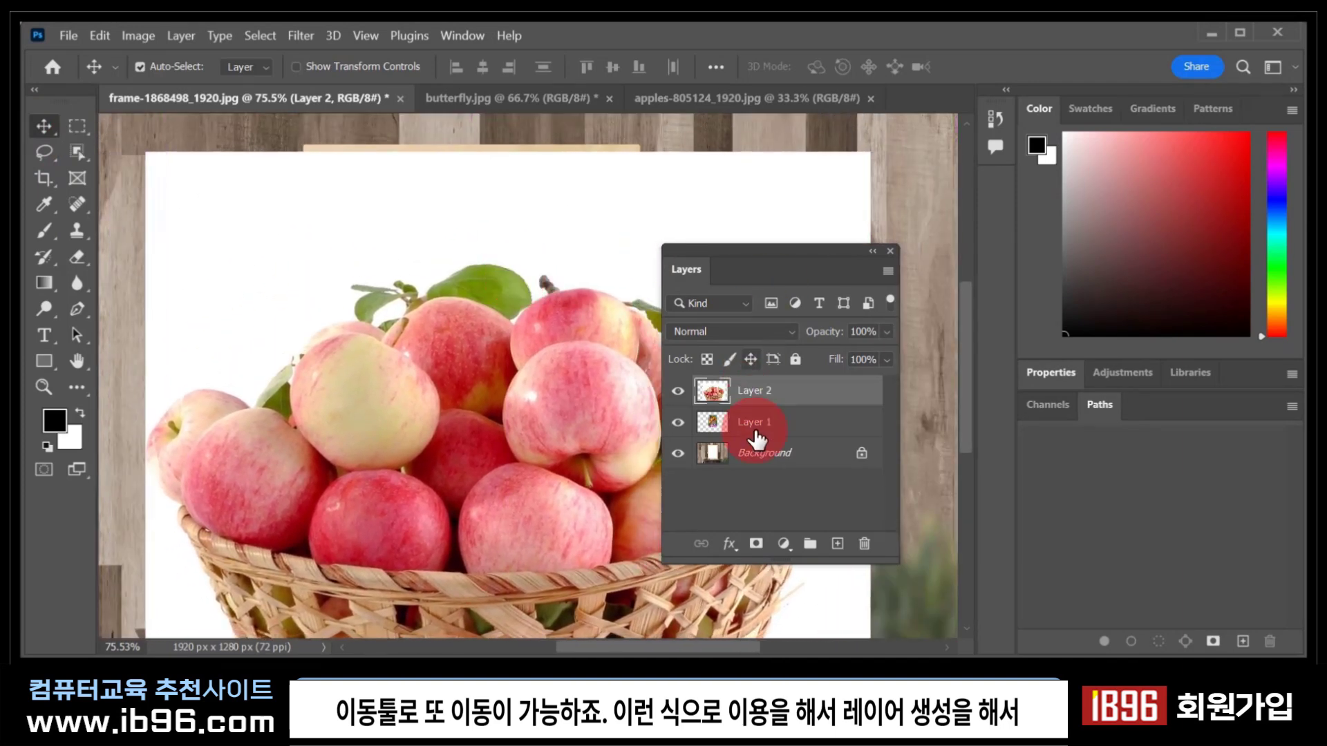
pyautogui.moveTo(774, 273); pyautogui.dragTo(829, 259)
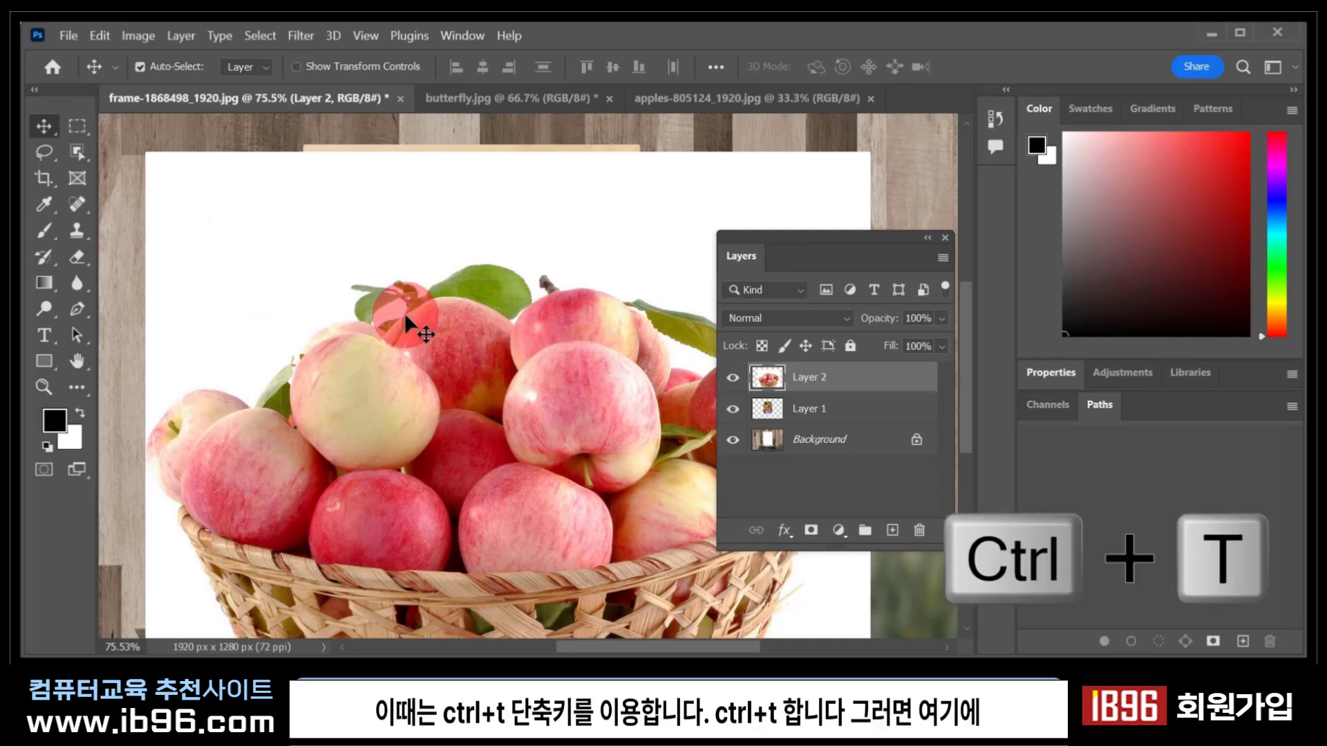
# Free-transform Layer 2 down to about 45.56% of its size, commit it, and center the apple picture over the frame.
pyautogui.hotkey('ctrl', 't')
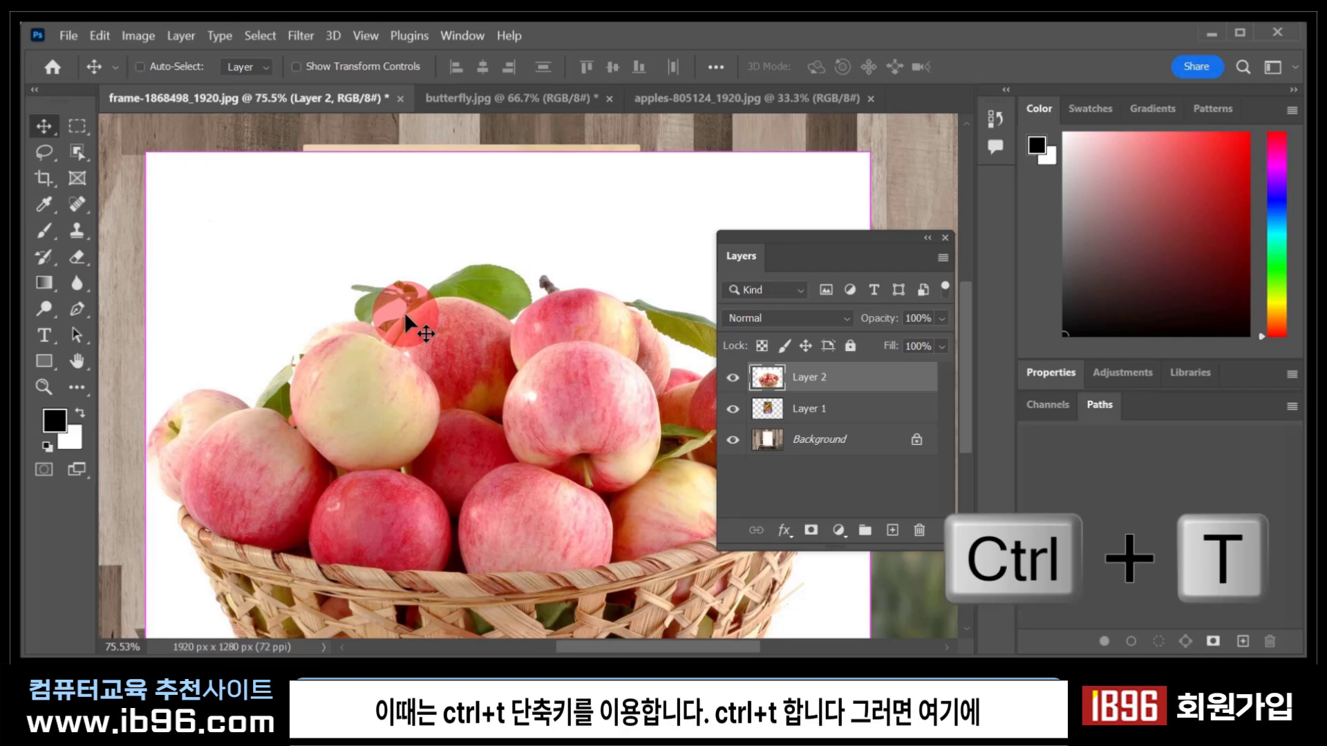
pyautogui.hotkey('ctrl', 't')
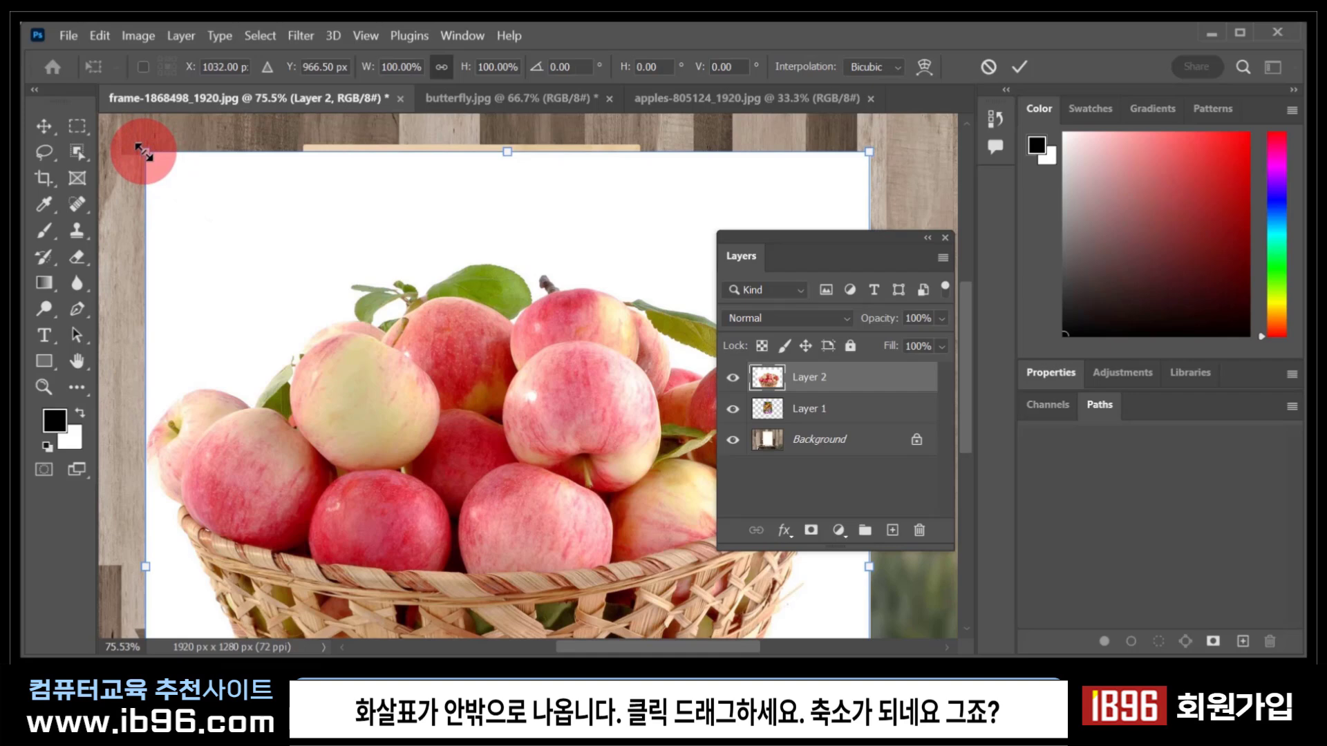
pyautogui.moveTo(145, 151); pyautogui.dragTo(429, 580)
pyautogui.moveTo(526, 596); pyautogui.dragTo(358, 240)
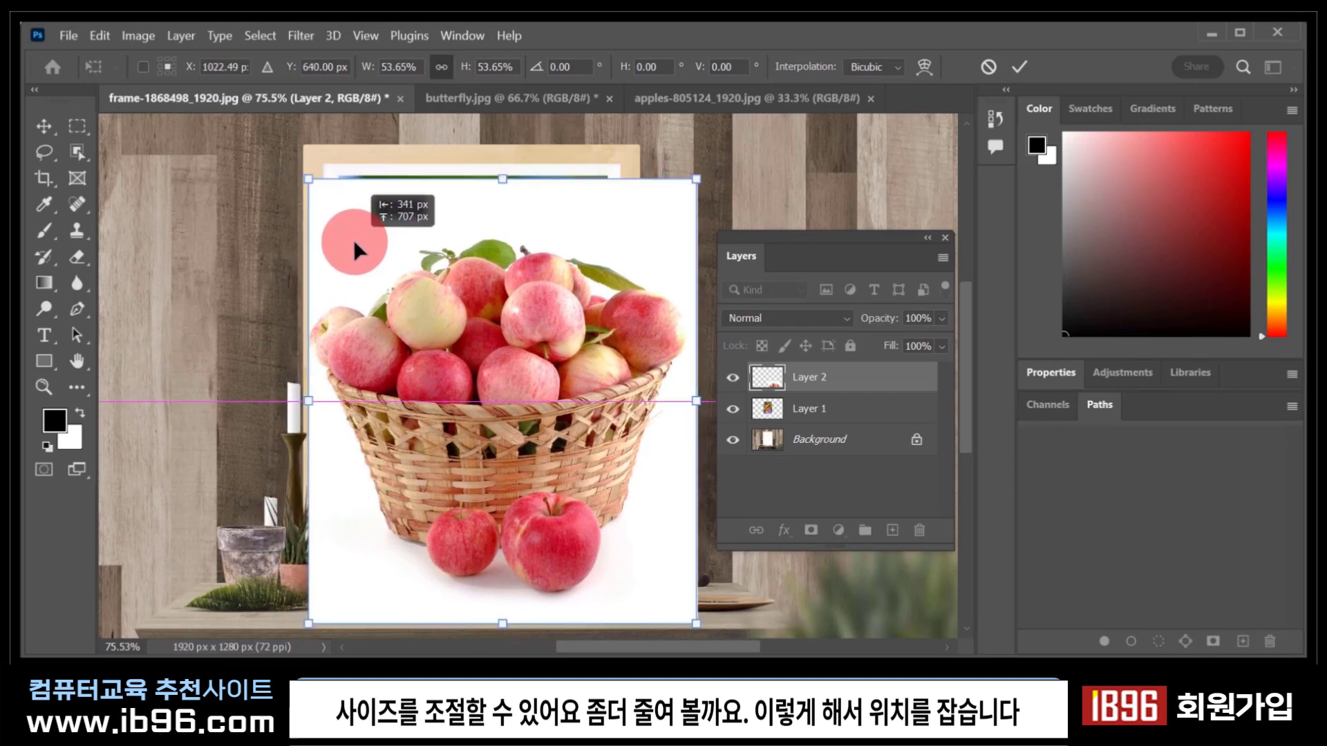
pyautogui.moveTo(309, 178); pyautogui.dragTo(376, 253)
pyautogui.moveTo(461, 335); pyautogui.dragTo(416, 253)
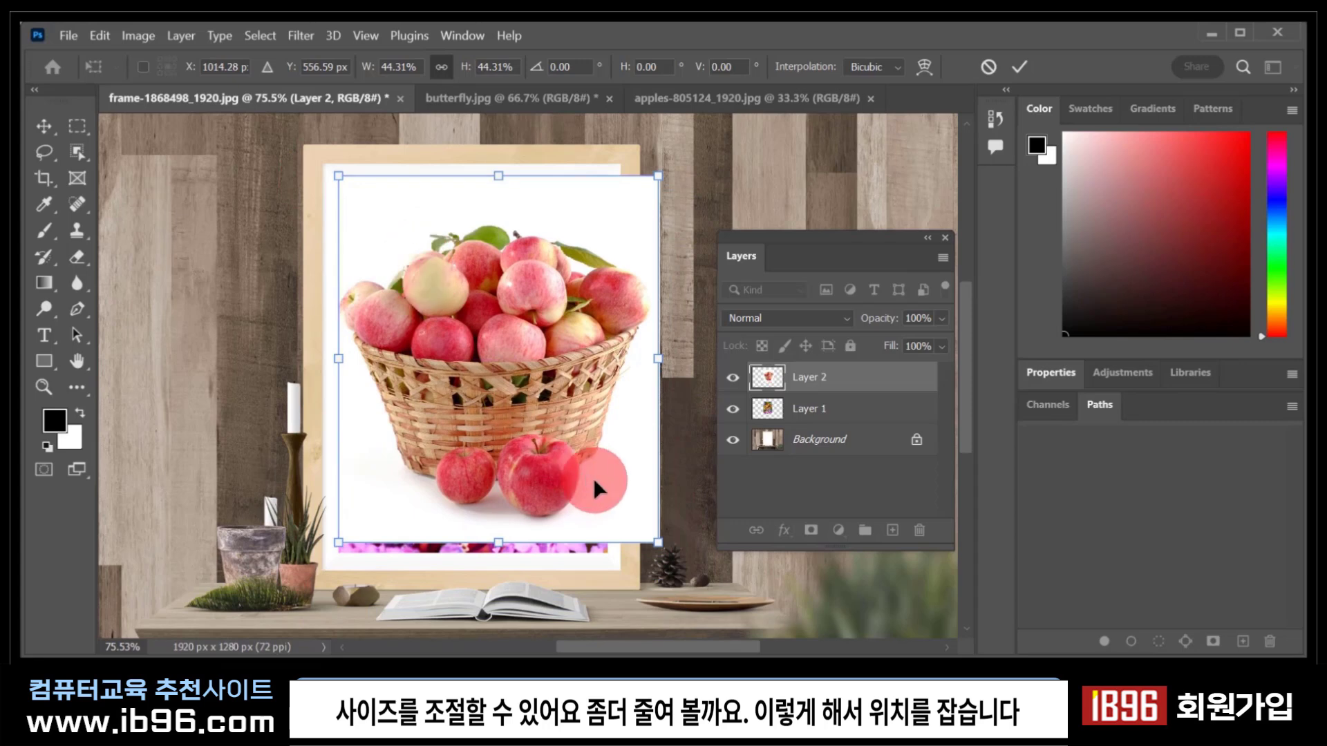
pyautogui.moveTo(658, 543); pyautogui.dragTo(668, 551)
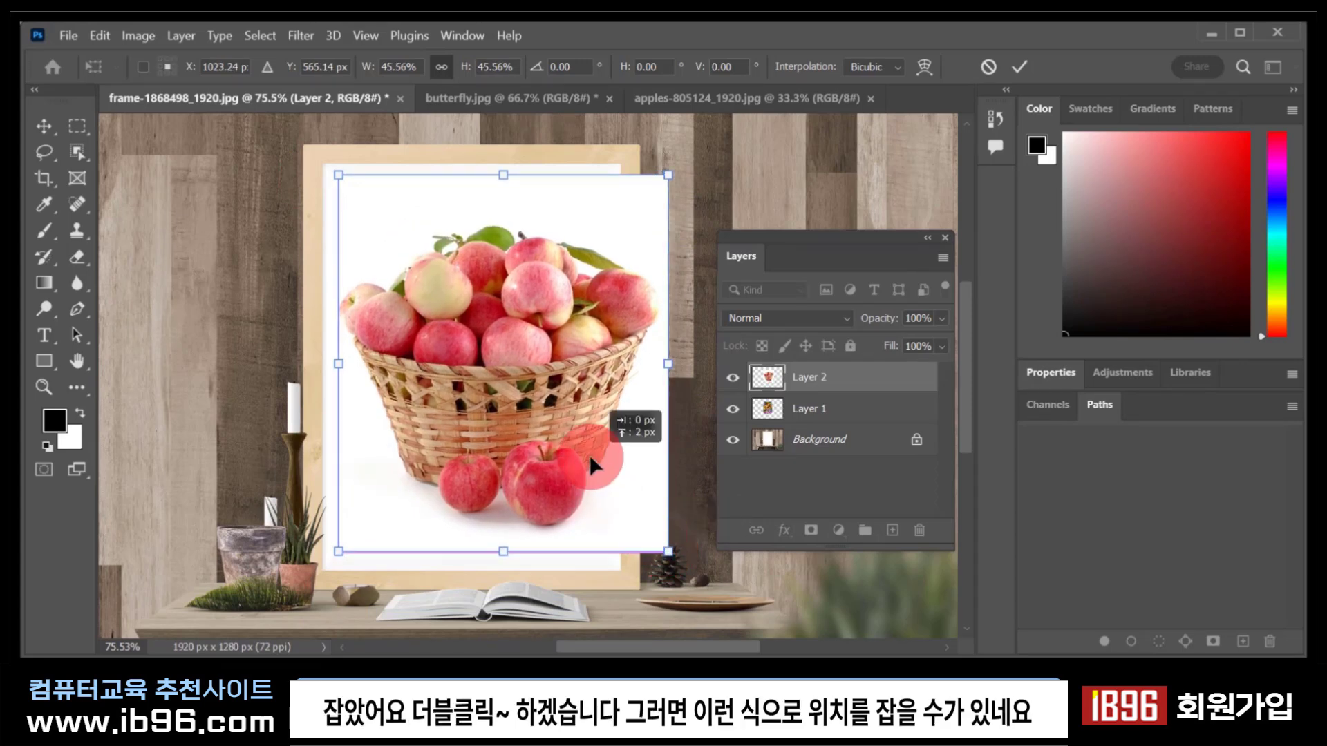
pyautogui.doubleClick(558, 426)
pyautogui.moveTo(584, 433); pyautogui.dragTo(553, 422)
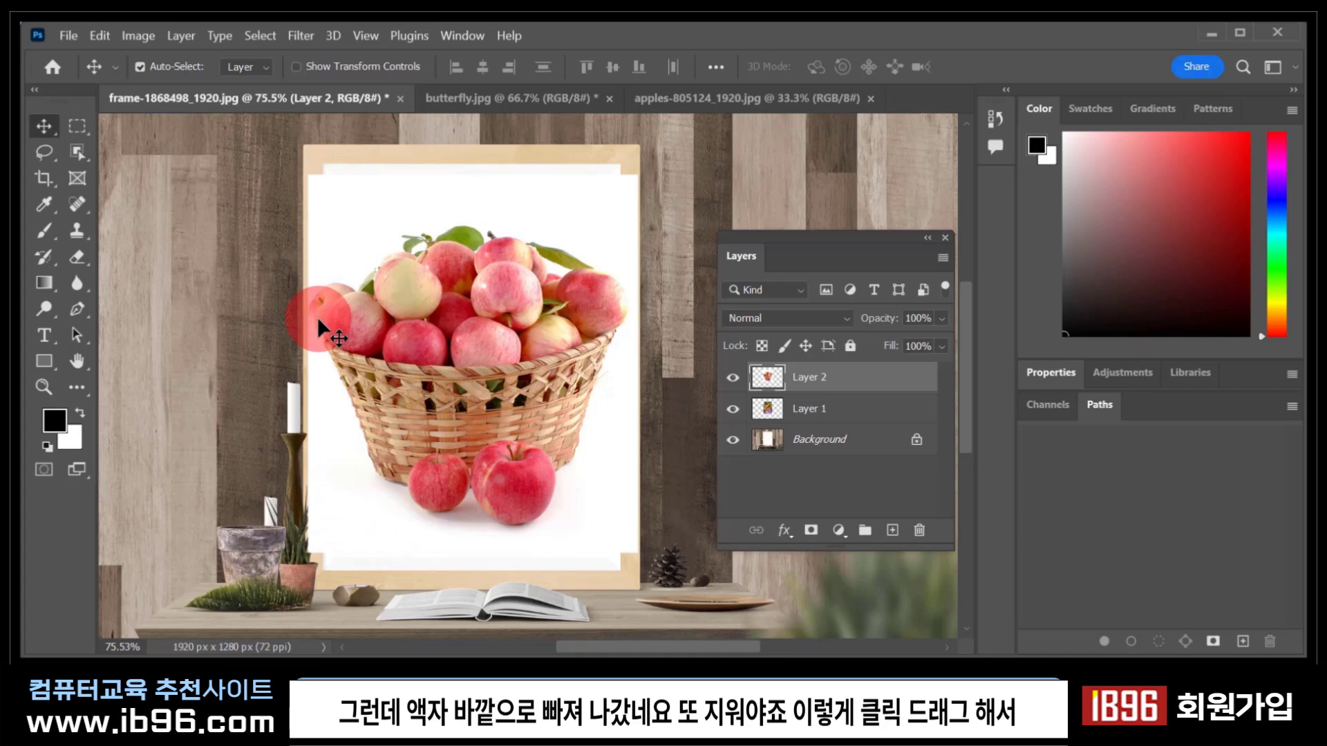
# Select a rectangular strip over the frame's left border and delete that part of the apple picture on Layer 2.
pyautogui.click(74, 122)
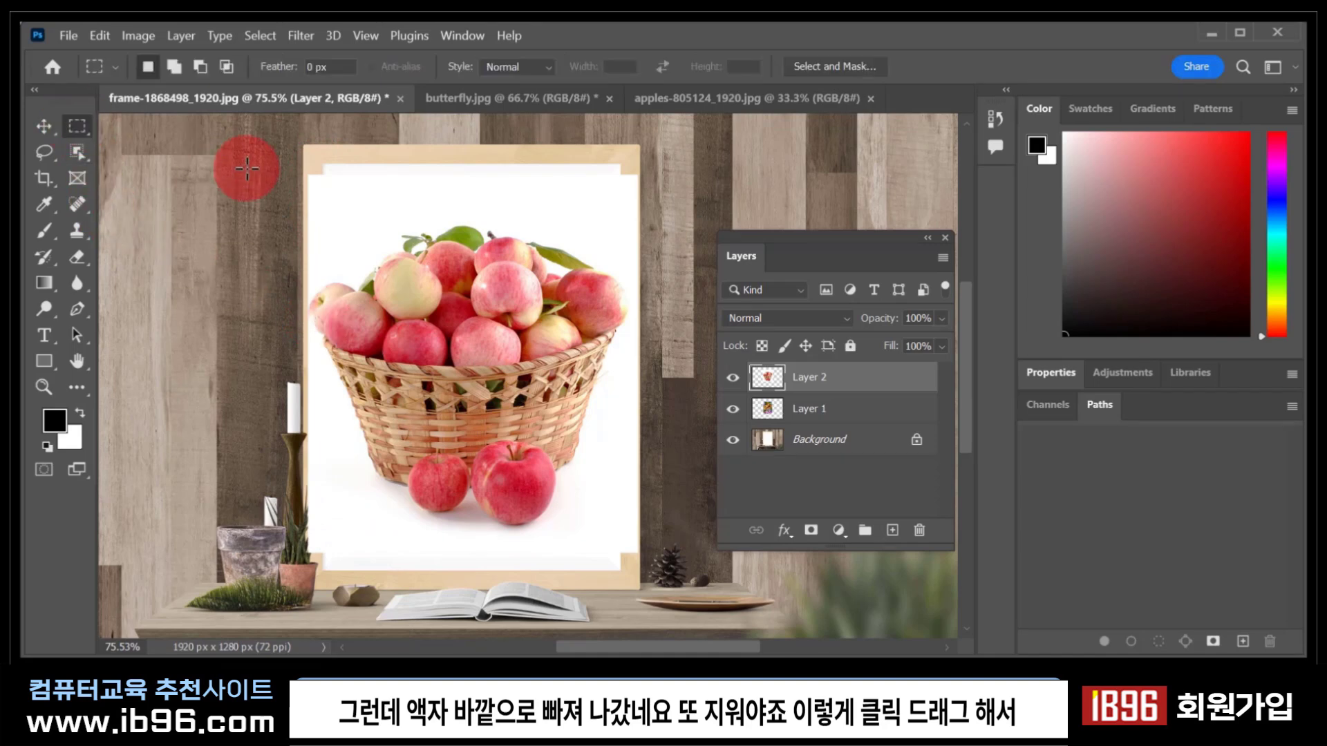
pyautogui.moveTo(275, 151); pyautogui.dragTo(337, 620)
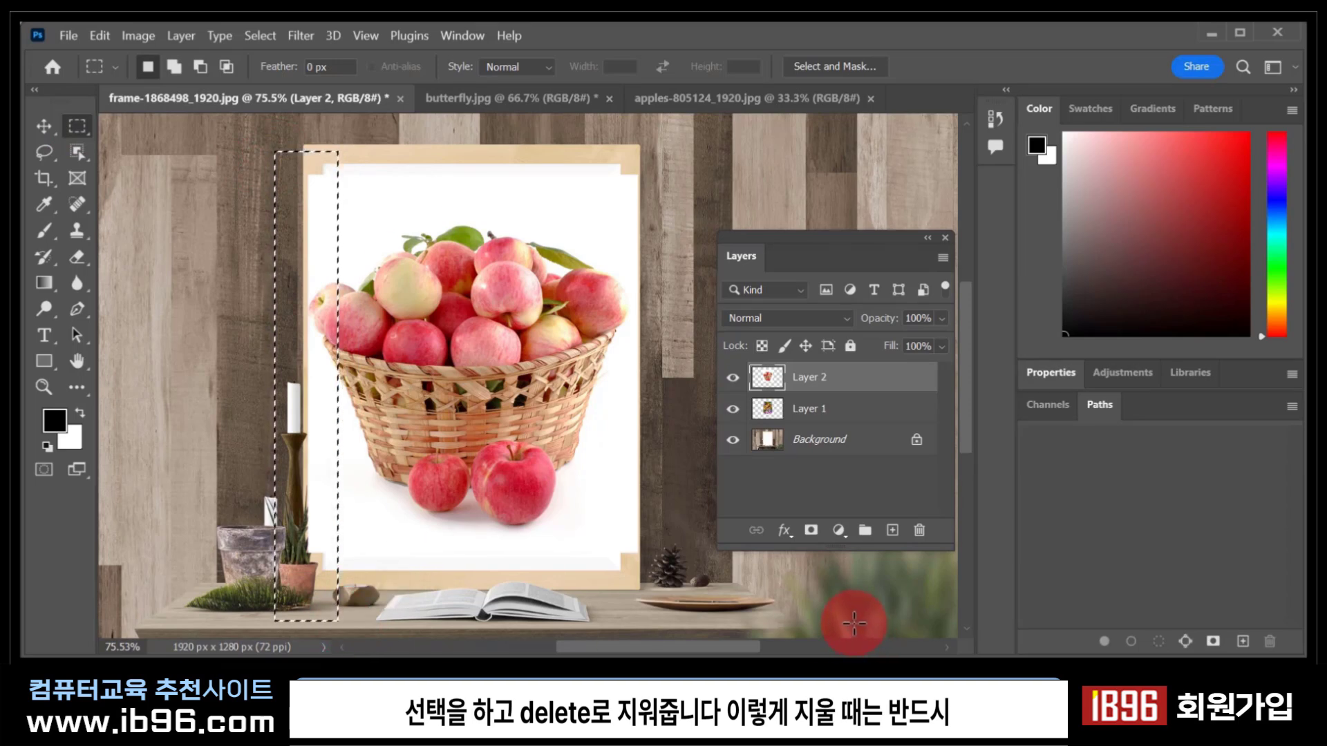
pyautogui.click(850, 411)
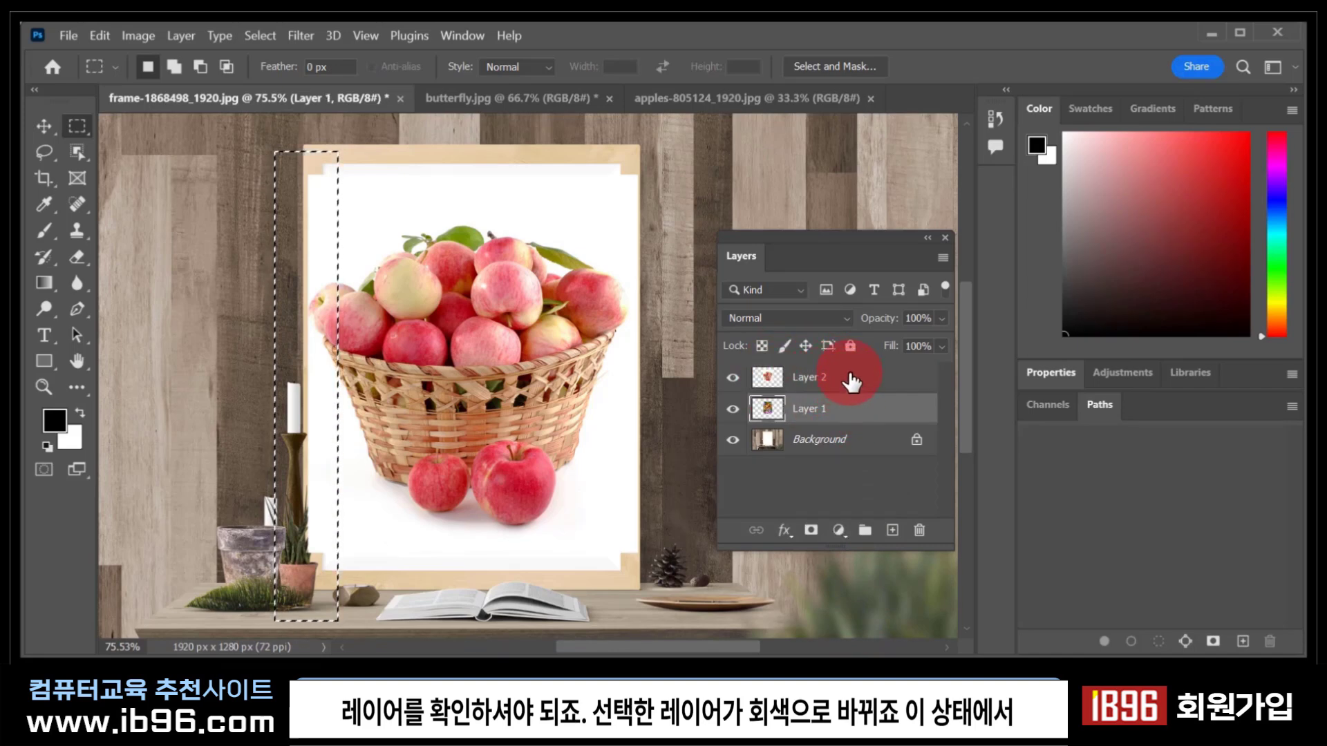
pyautogui.click(851, 378)
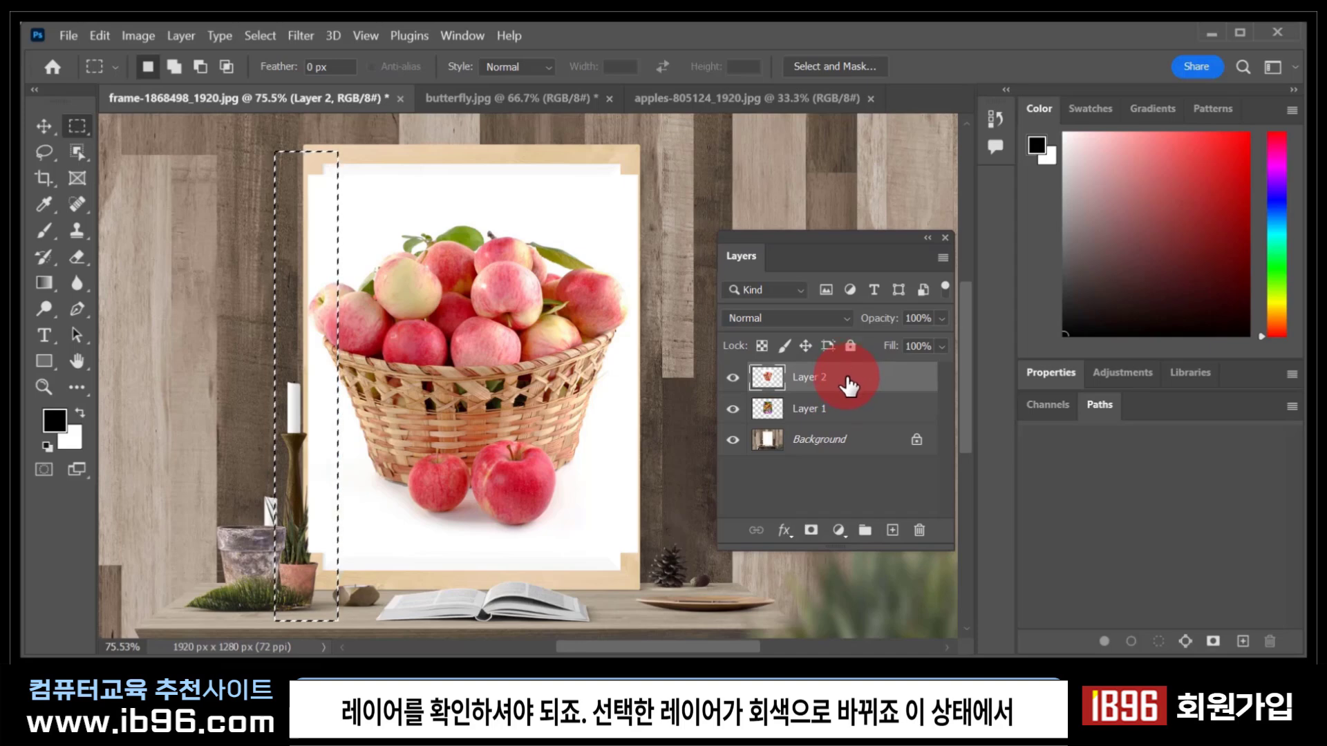
pyautogui.press('Delete')
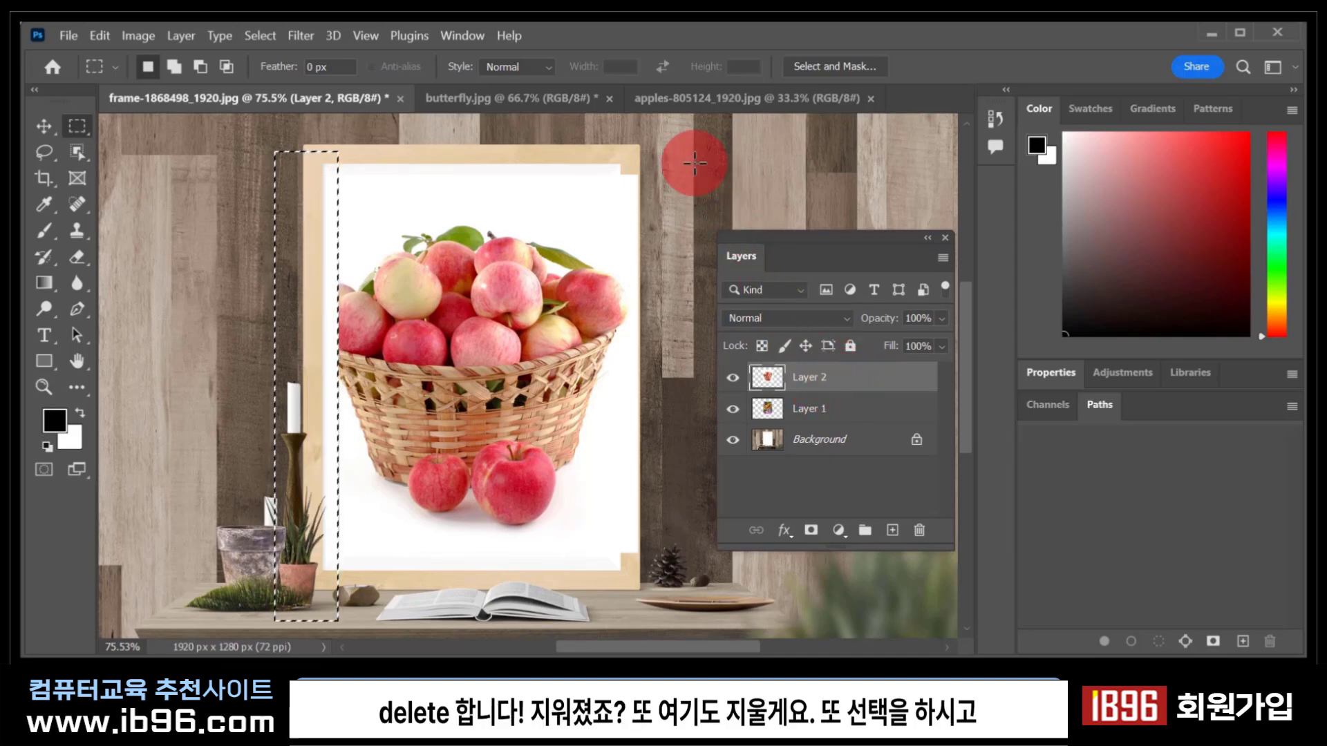
# Delete the part of Layer 2 inside a rectangular strip over the frame's right border, and deselect.
pyautogui.moveTo(671, 145); pyautogui.dragTo(607, 586)
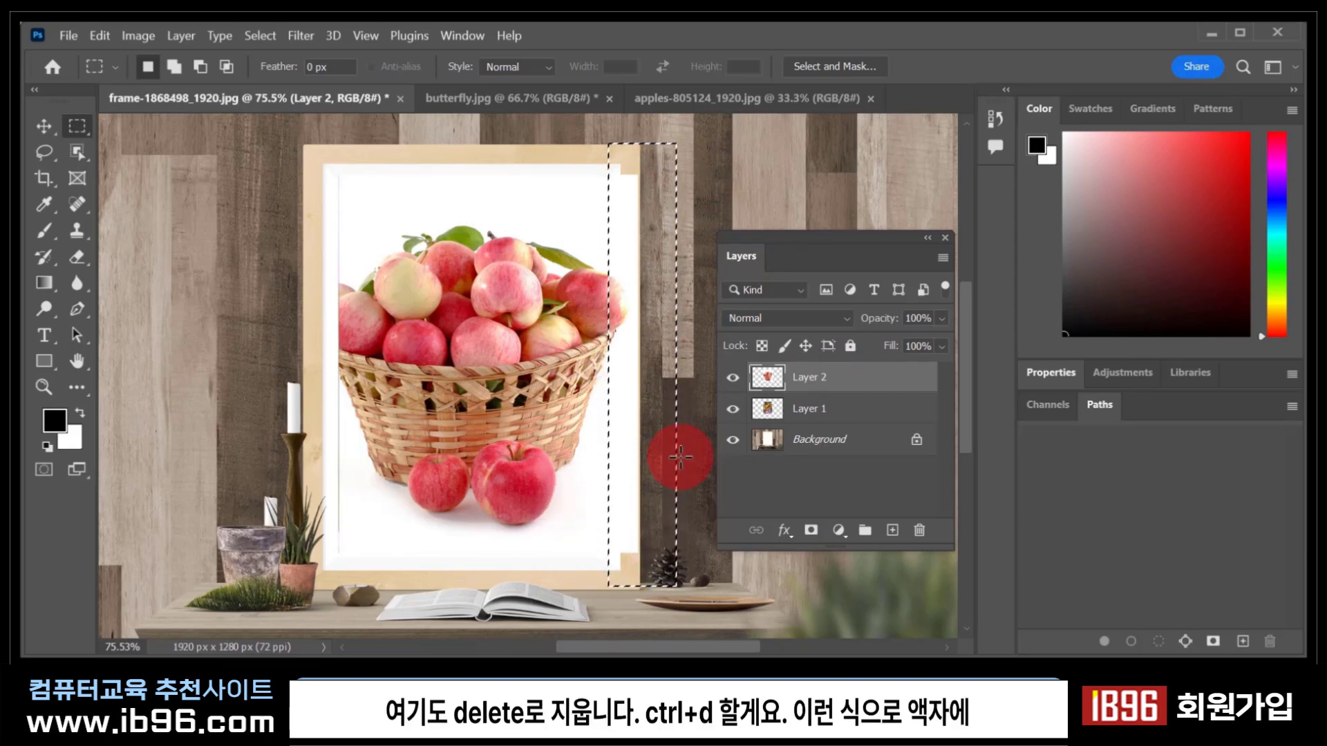
pyautogui.press('Delete')
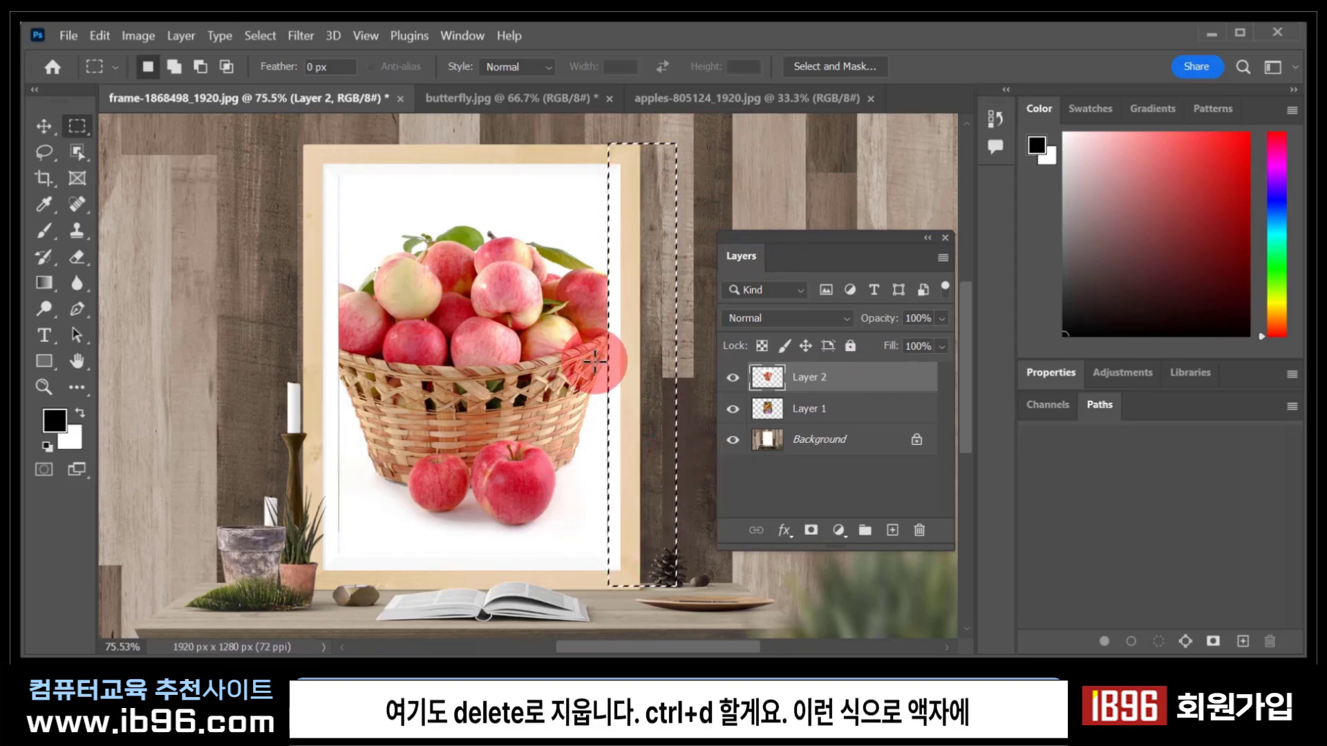
pyautogui.hotkey('ctrl', 'd')
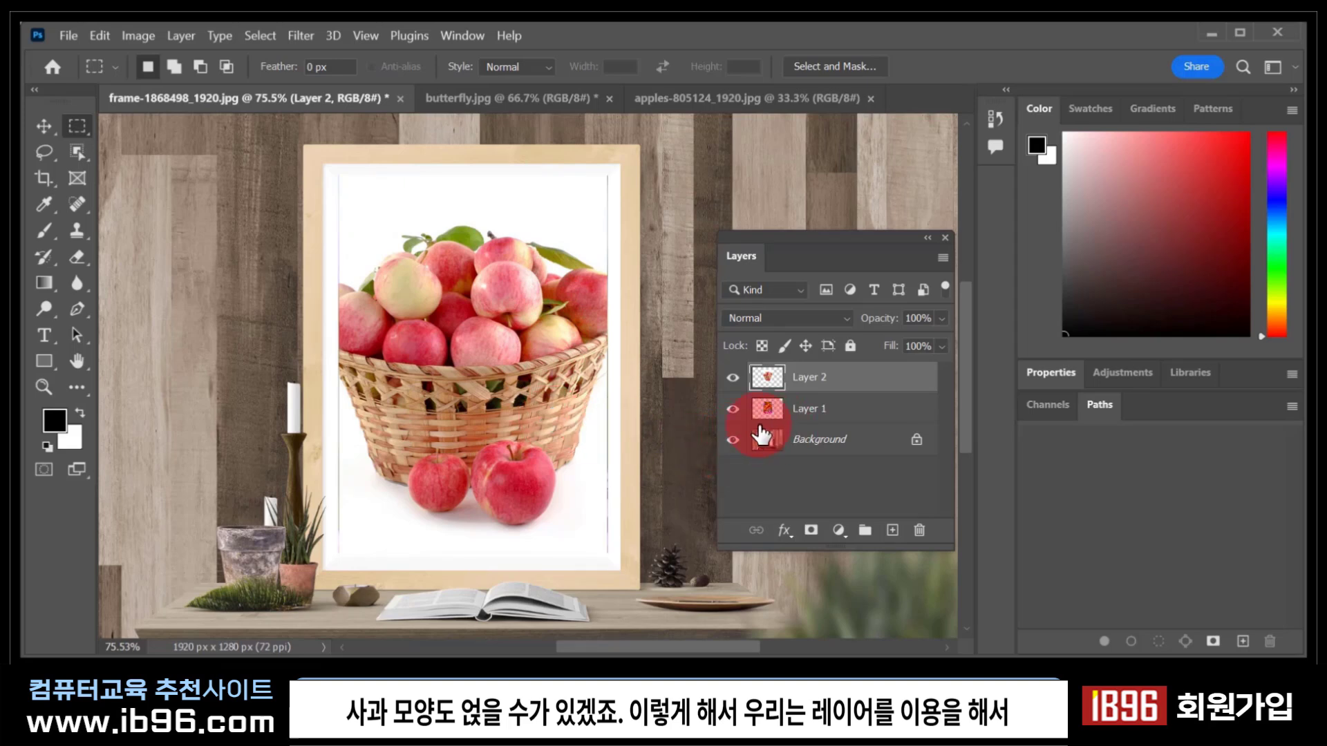
# Nudge the apple picture about 3 px to the left, and hide Layer 2 and show it again.
pyautogui.click(44, 126)
pyautogui.moveTo(471, 305)
pyautogui.mouseDown()
pyautogui.moveTo(624, 329)
pyautogui.moveTo(469, 305)
pyautogui.mouseUp()
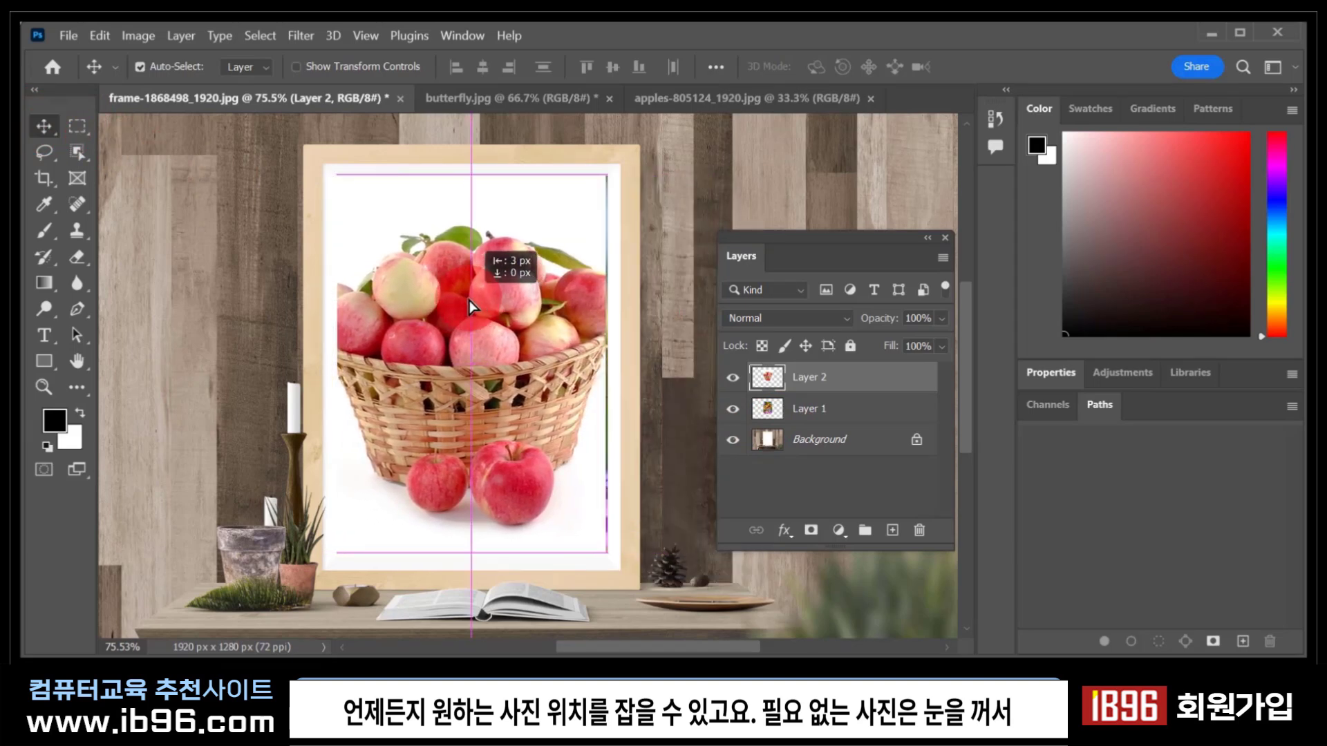
pyautogui.click(733, 378)
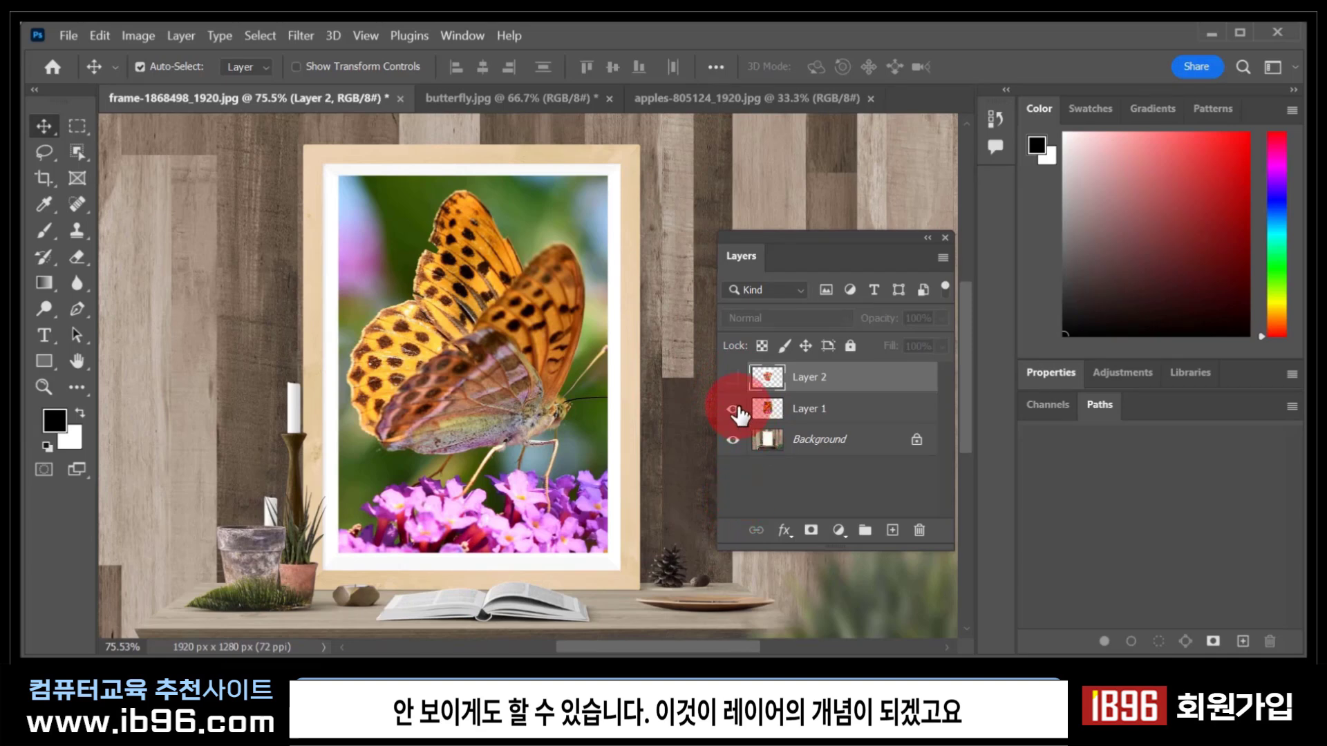
pyautogui.click(733, 378)
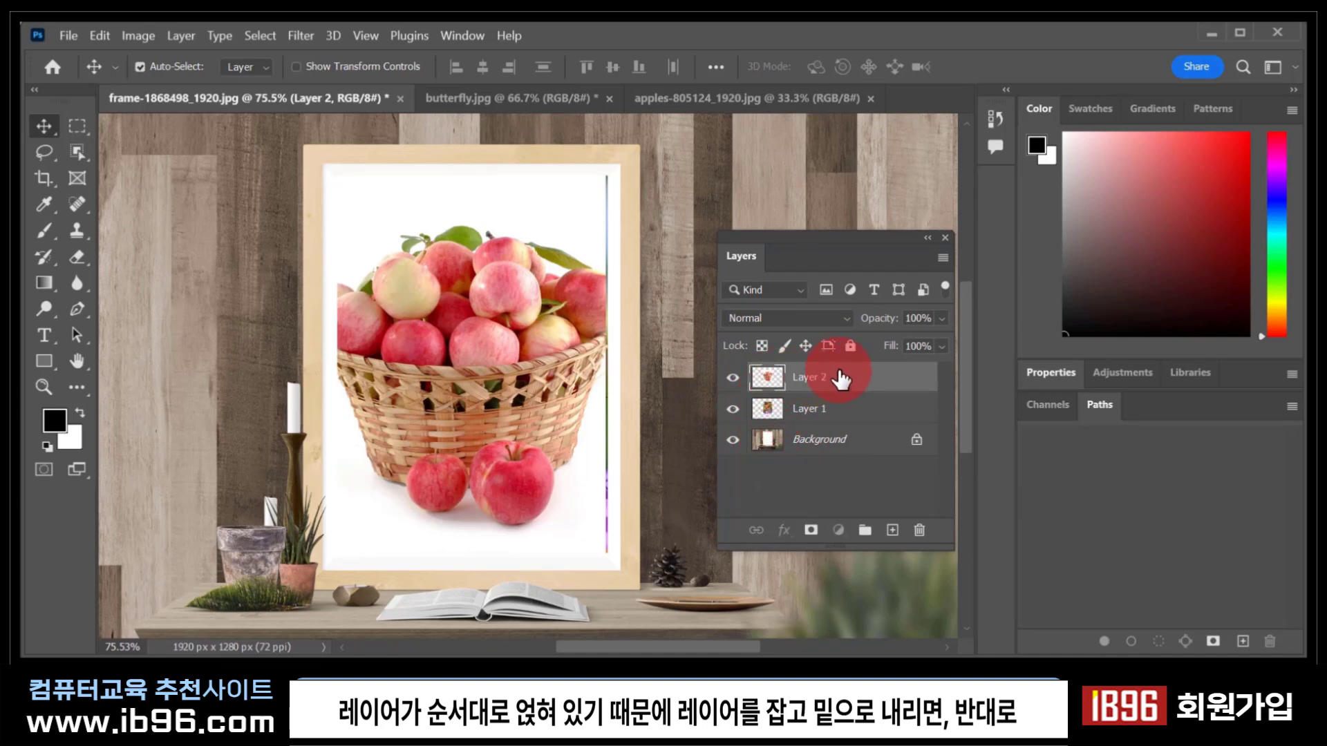
# Move Layer 2 below Layer 1 in the layer stack, and move Layer 1 back below Layer 2.
pyautogui.moveTo(841, 379); pyautogui.dragTo(761, 432)
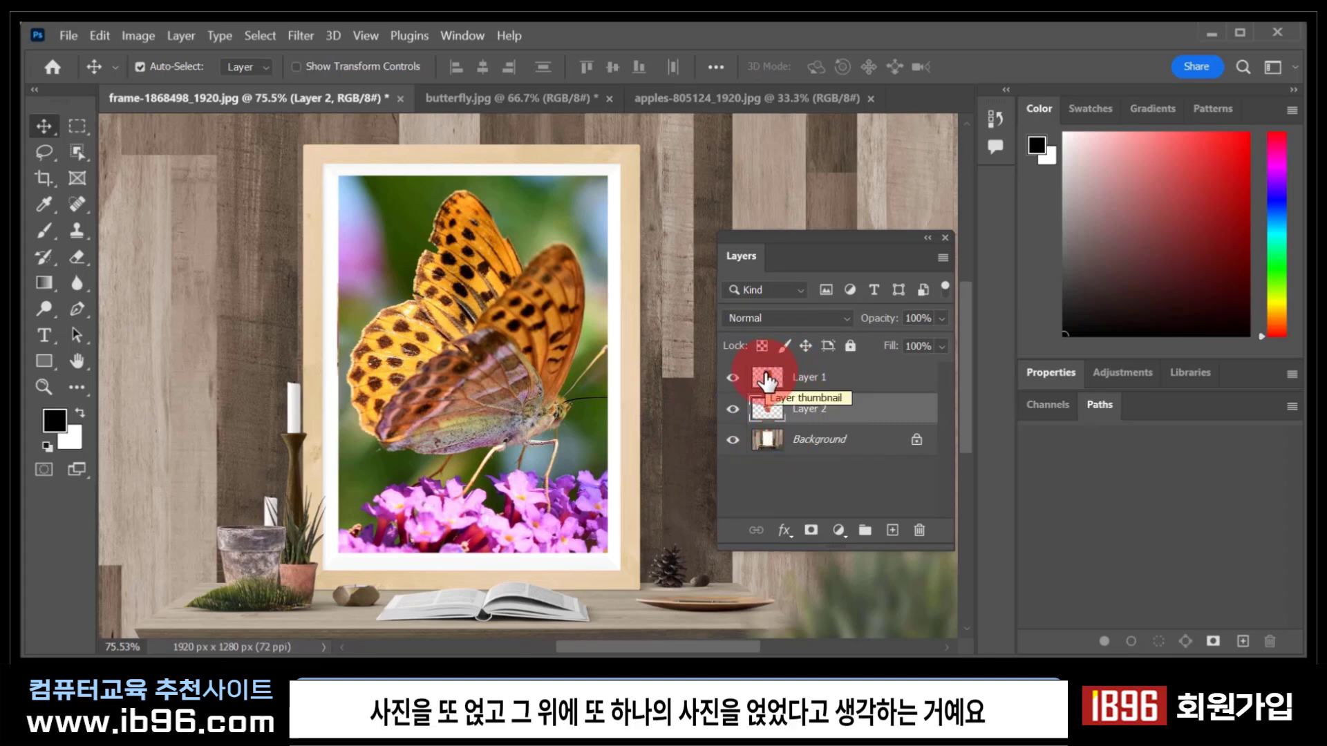
pyautogui.click(824, 380)
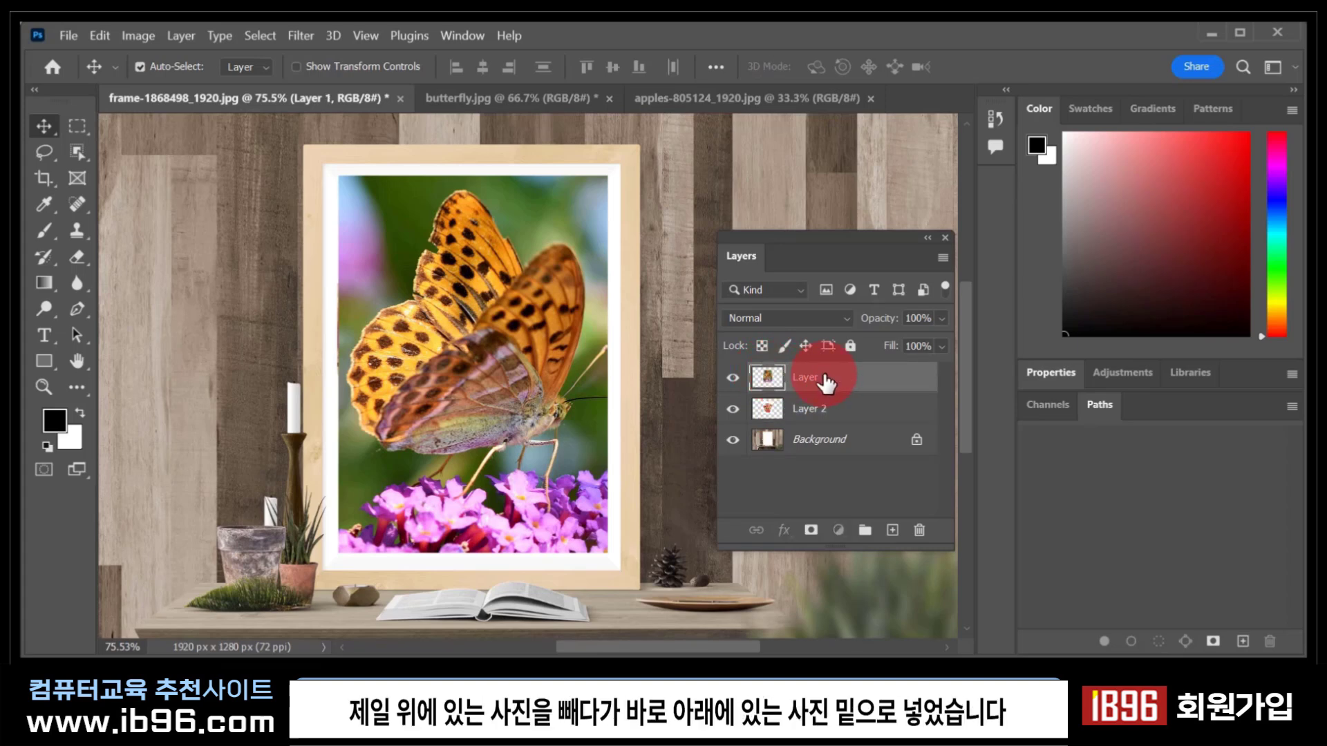
pyautogui.moveTo(826, 382); pyautogui.dragTo(852, 434)
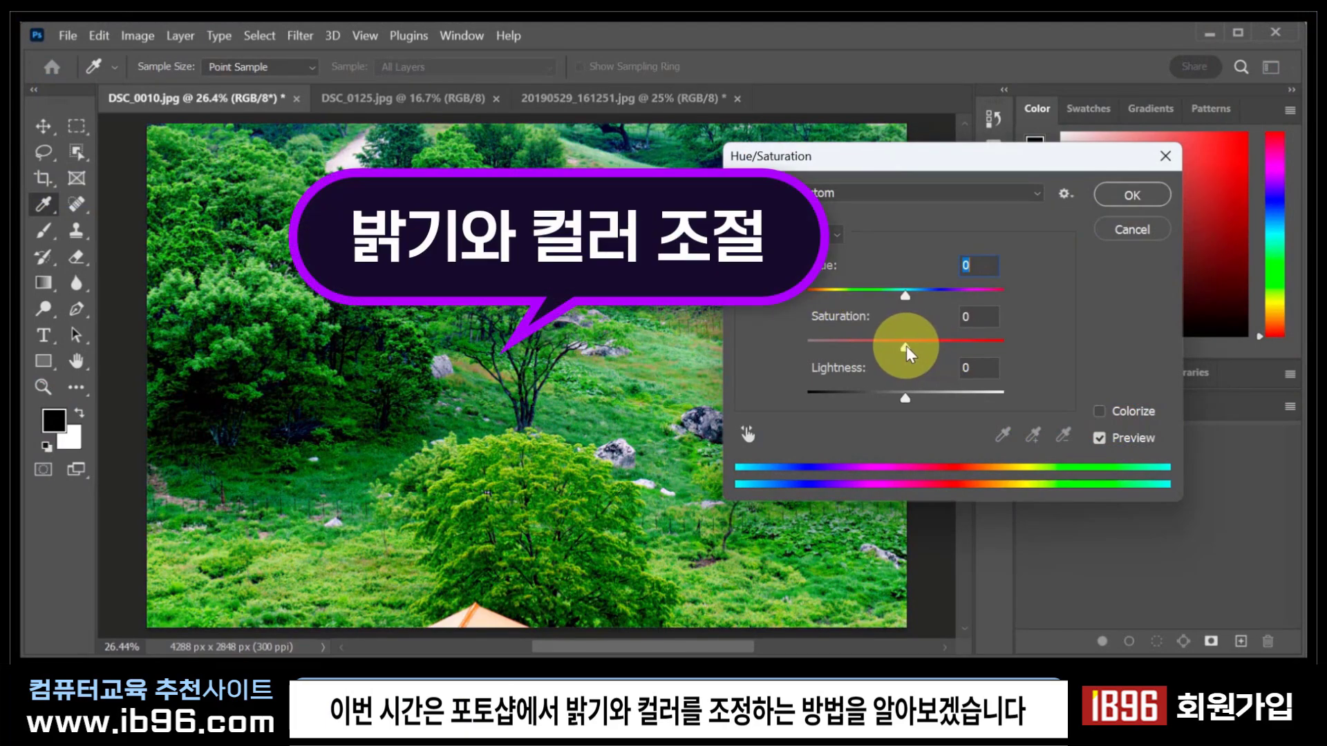
pyautogui.moveTo(906, 349); pyautogui.dragTo(788, 356)
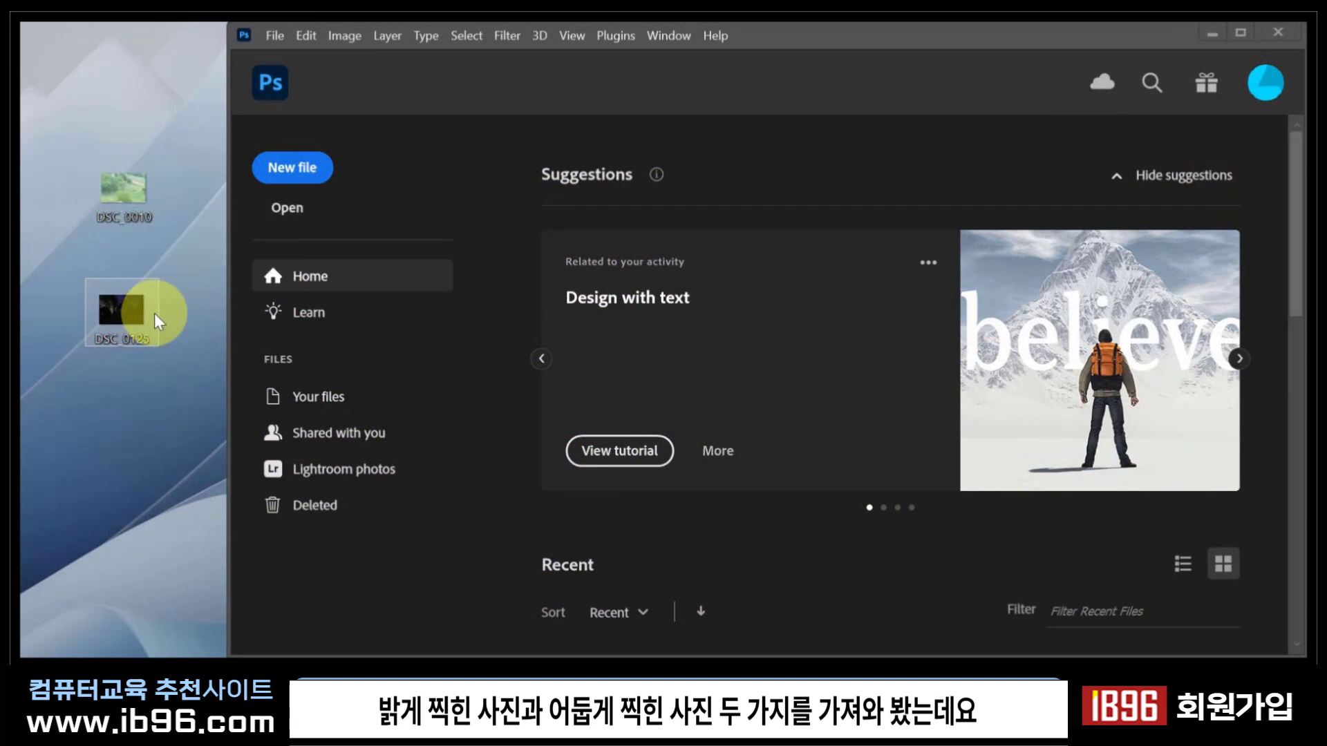
# Open the bright DSC_0010 photo from the desktop and fit it to the screen.
pyautogui.moveTo(142, 313)
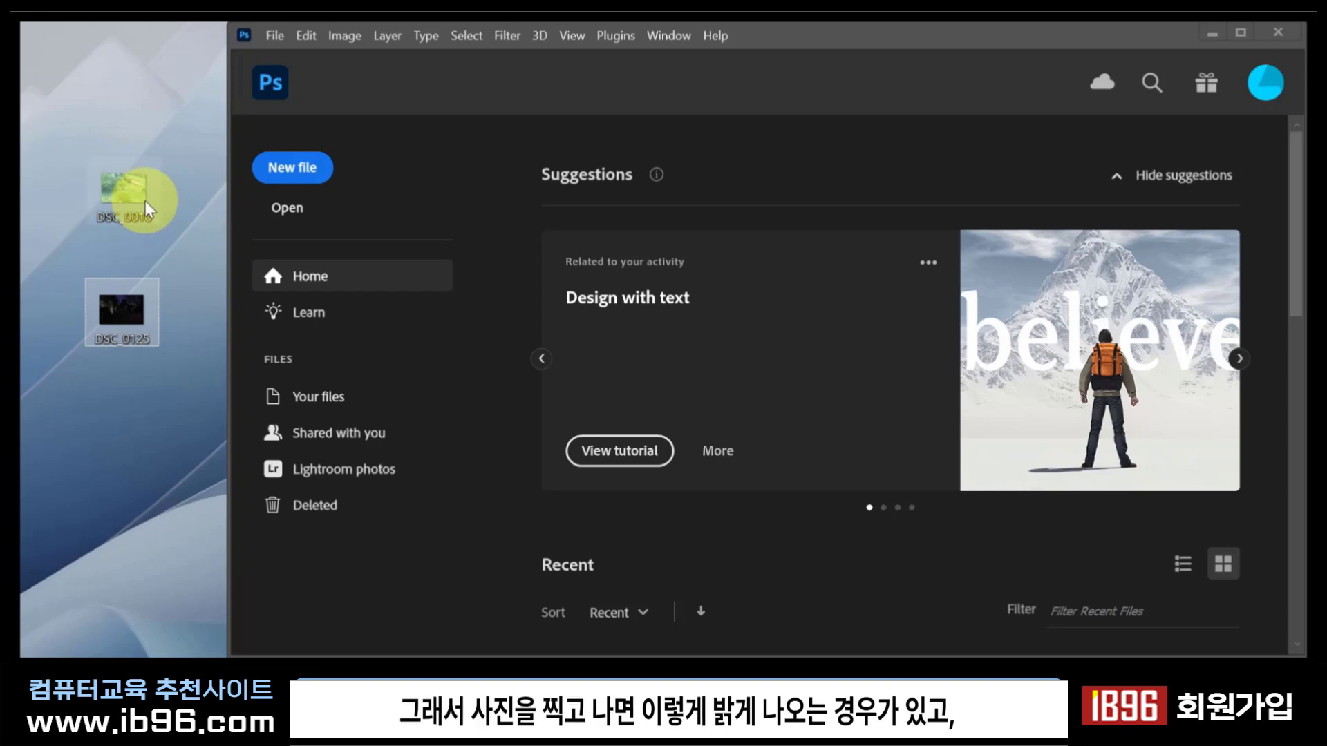
pyautogui.moveTo(116, 205)
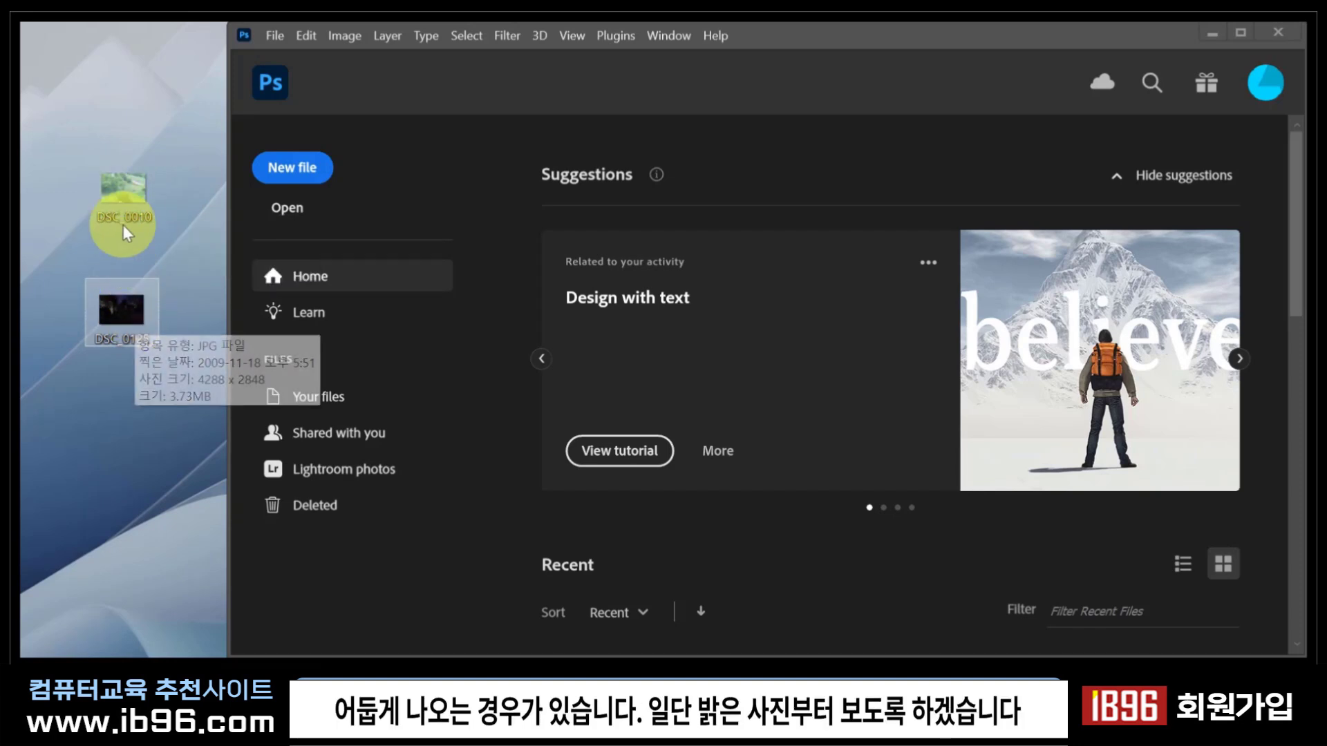
pyautogui.click(125, 200)
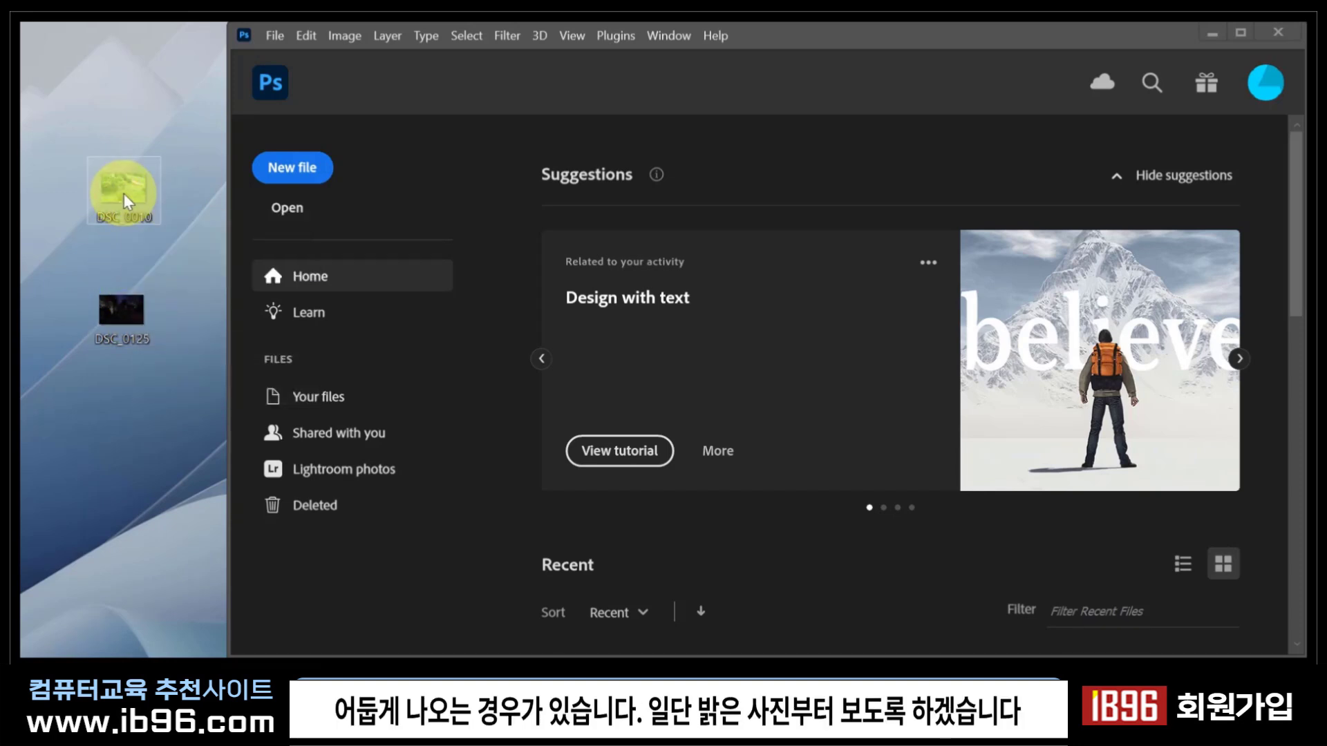
pyautogui.moveTo(582, 186); pyautogui.dragTo(761, 166)
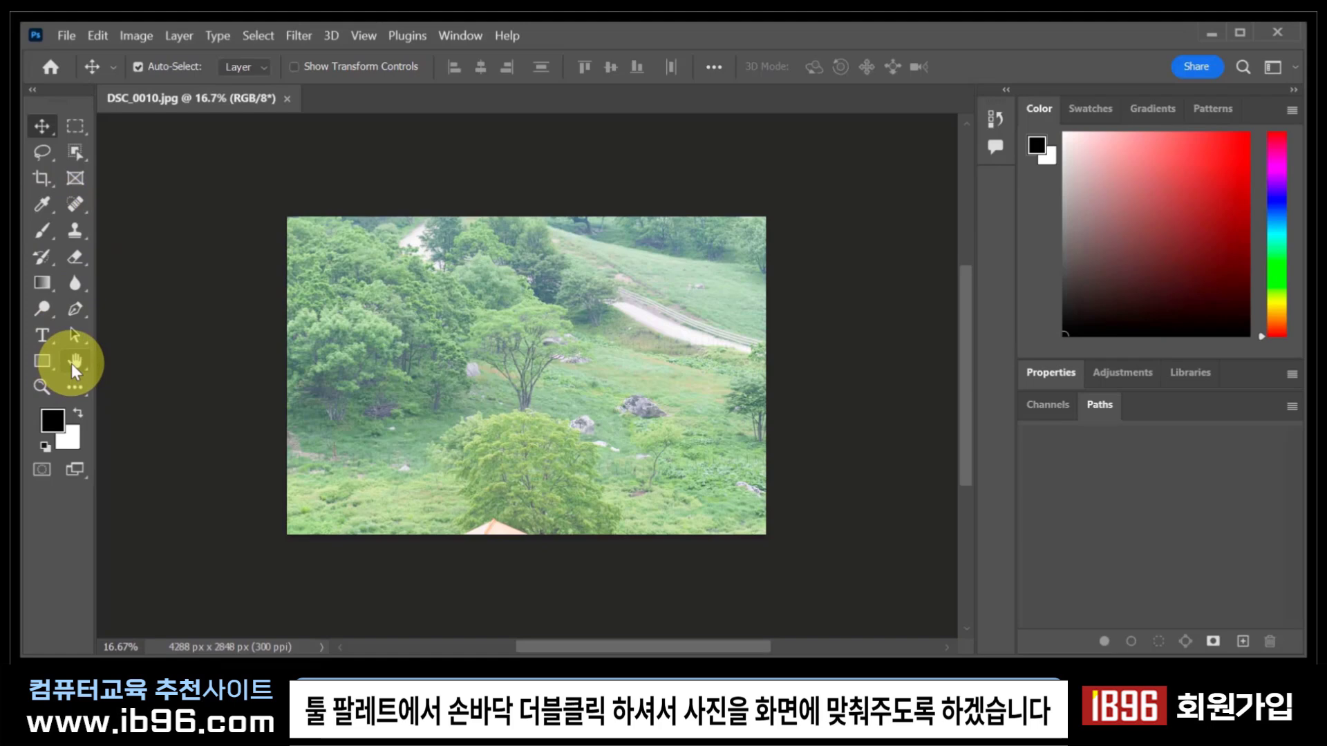
pyautogui.doubleClick(73, 363)
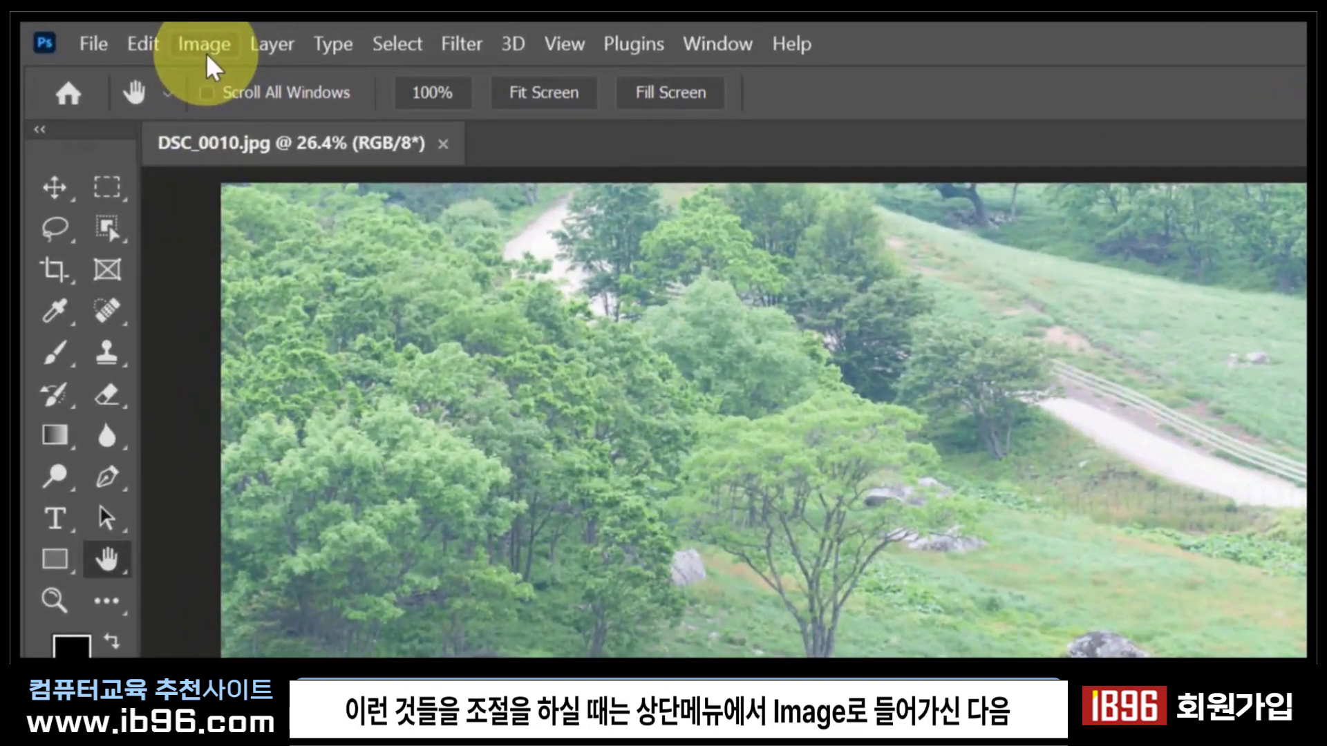
# Open Levels for the DSC_0010 photo, try moving the black input slider, and turn the preview off and on.
pyautogui.click(142, 39)
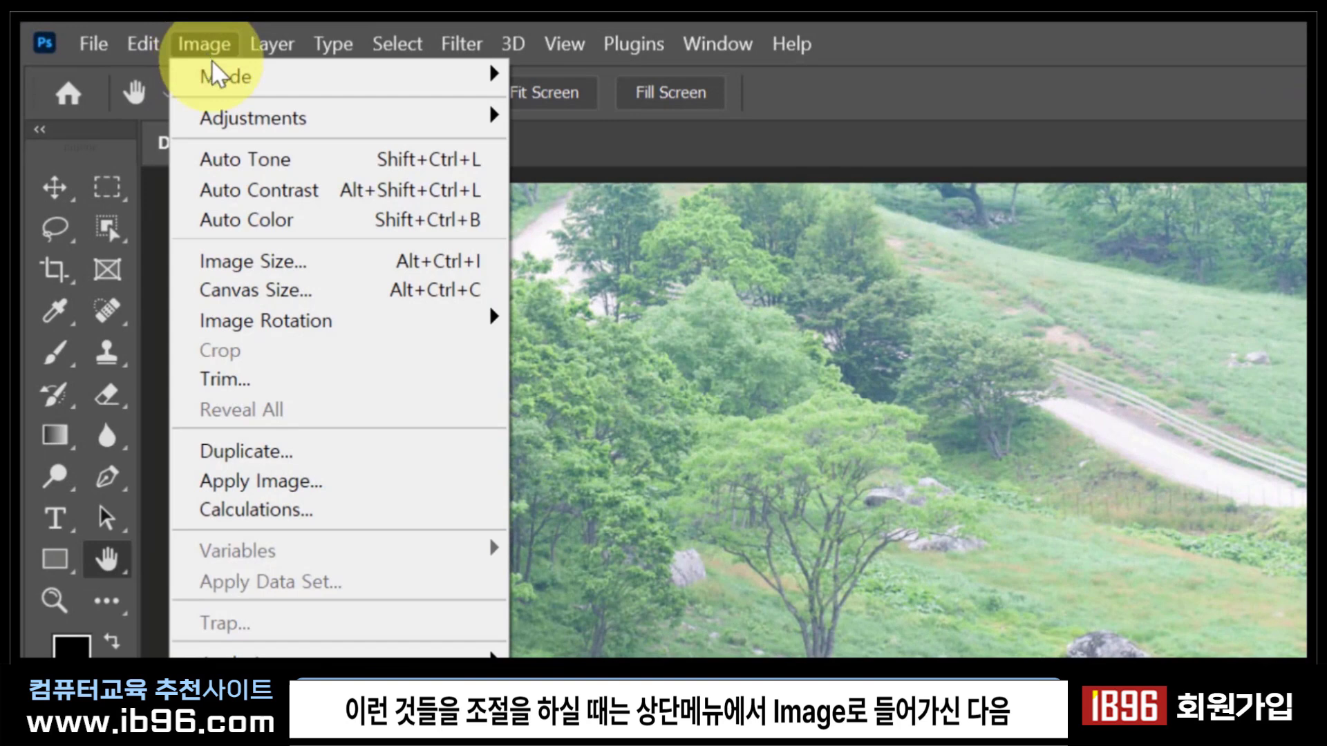
pyautogui.moveTo(233, 135)
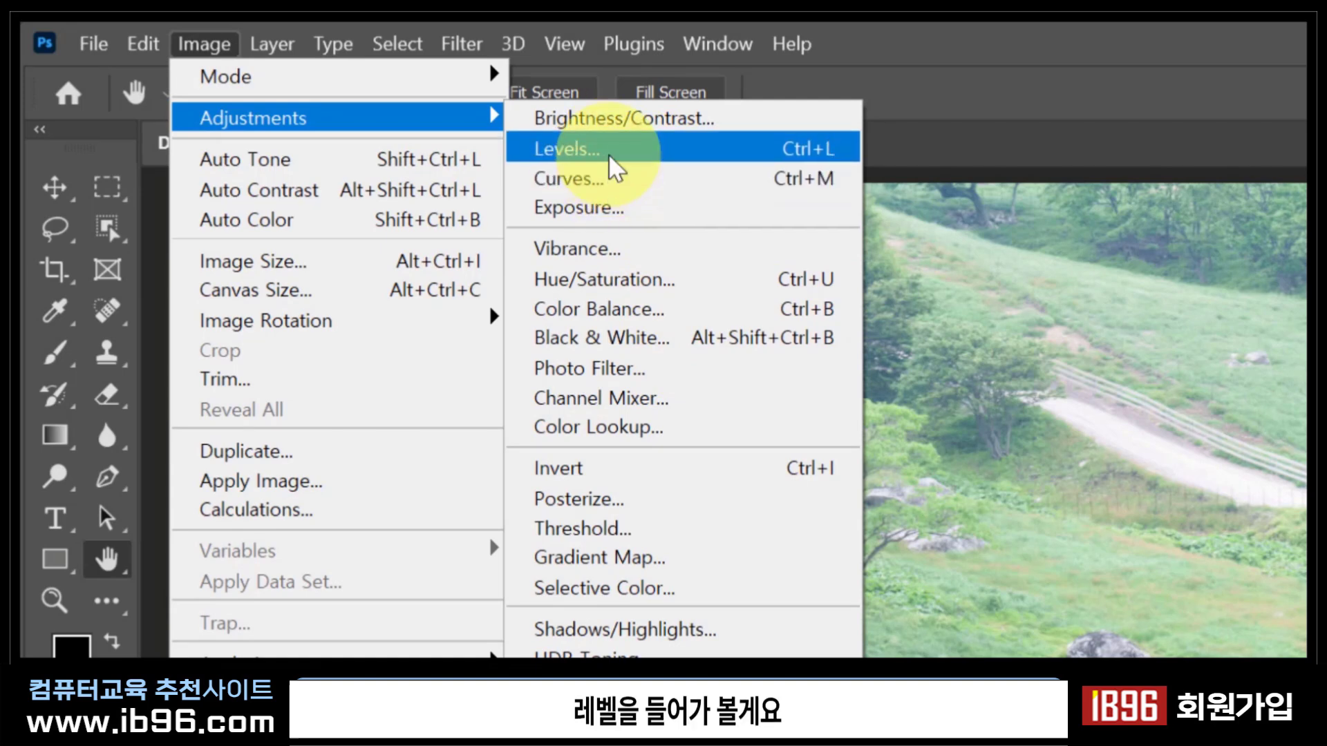
pyautogui.click(567, 149)
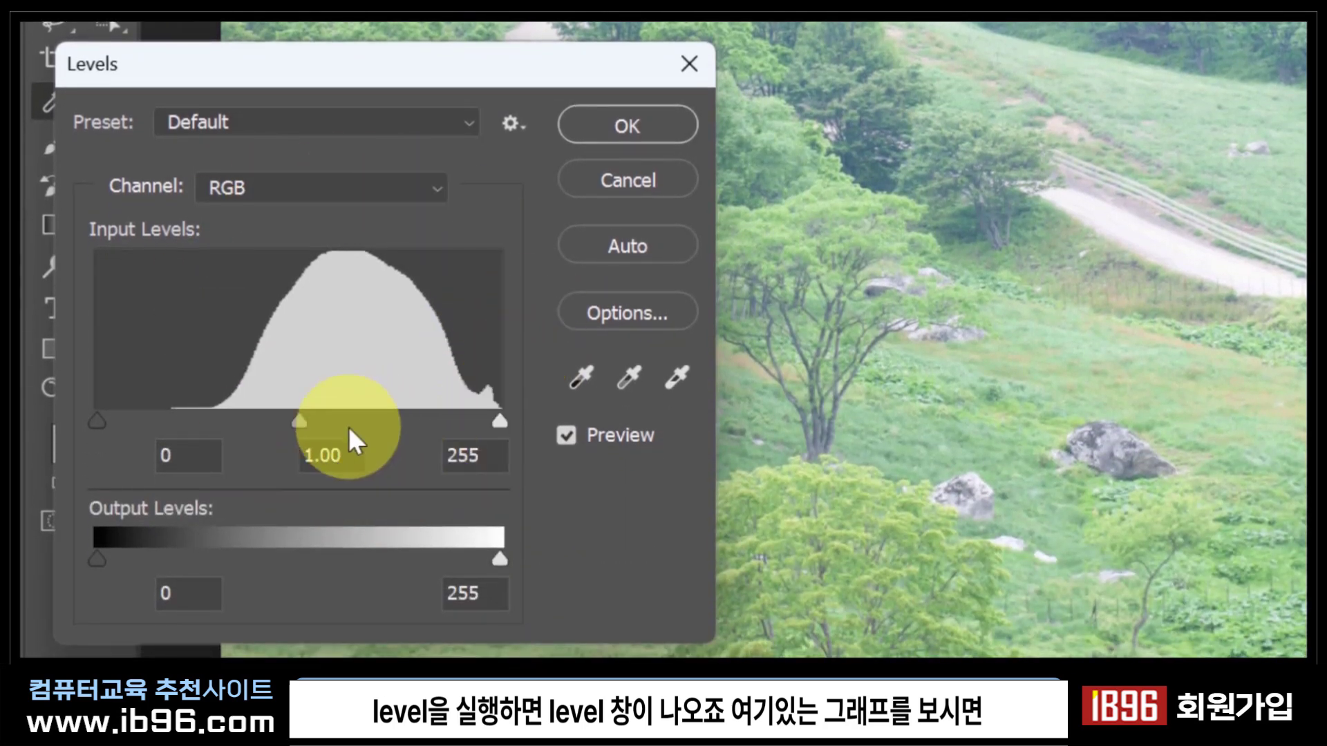
pyautogui.click(98, 420)
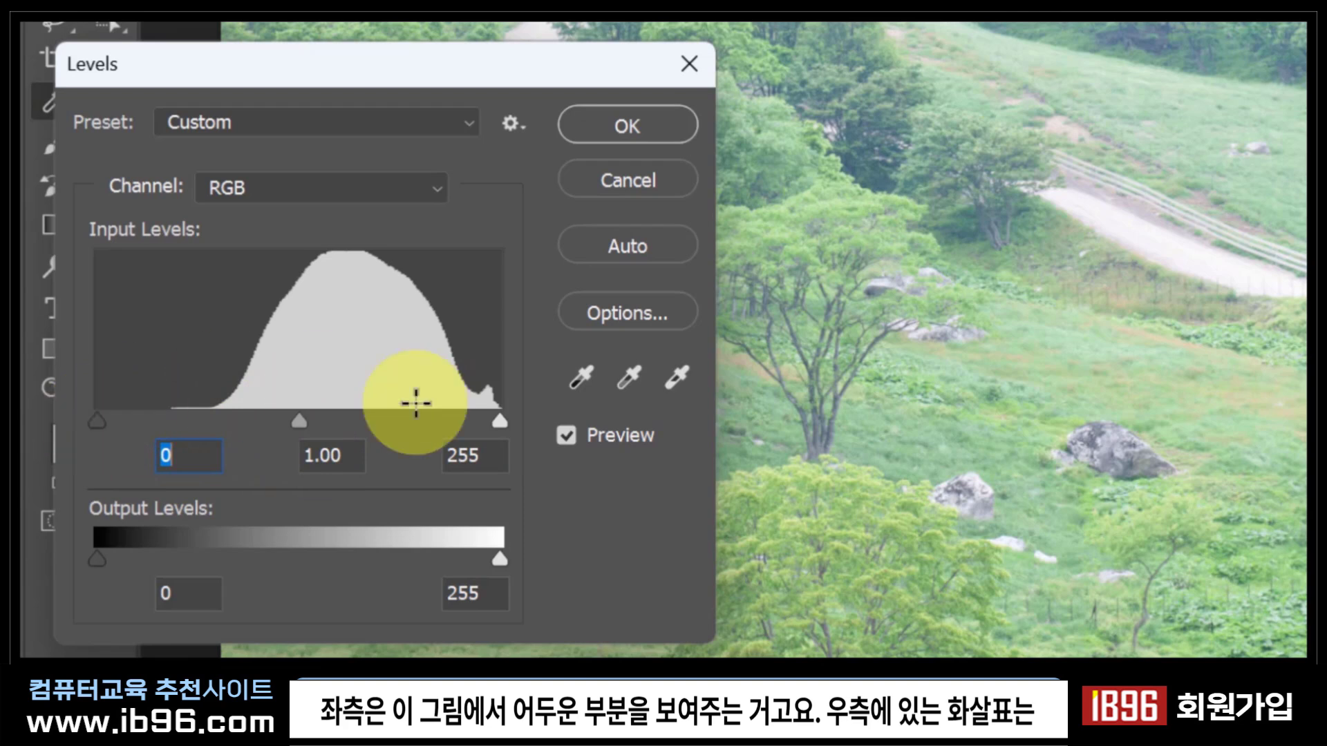
pyautogui.click(582, 377)
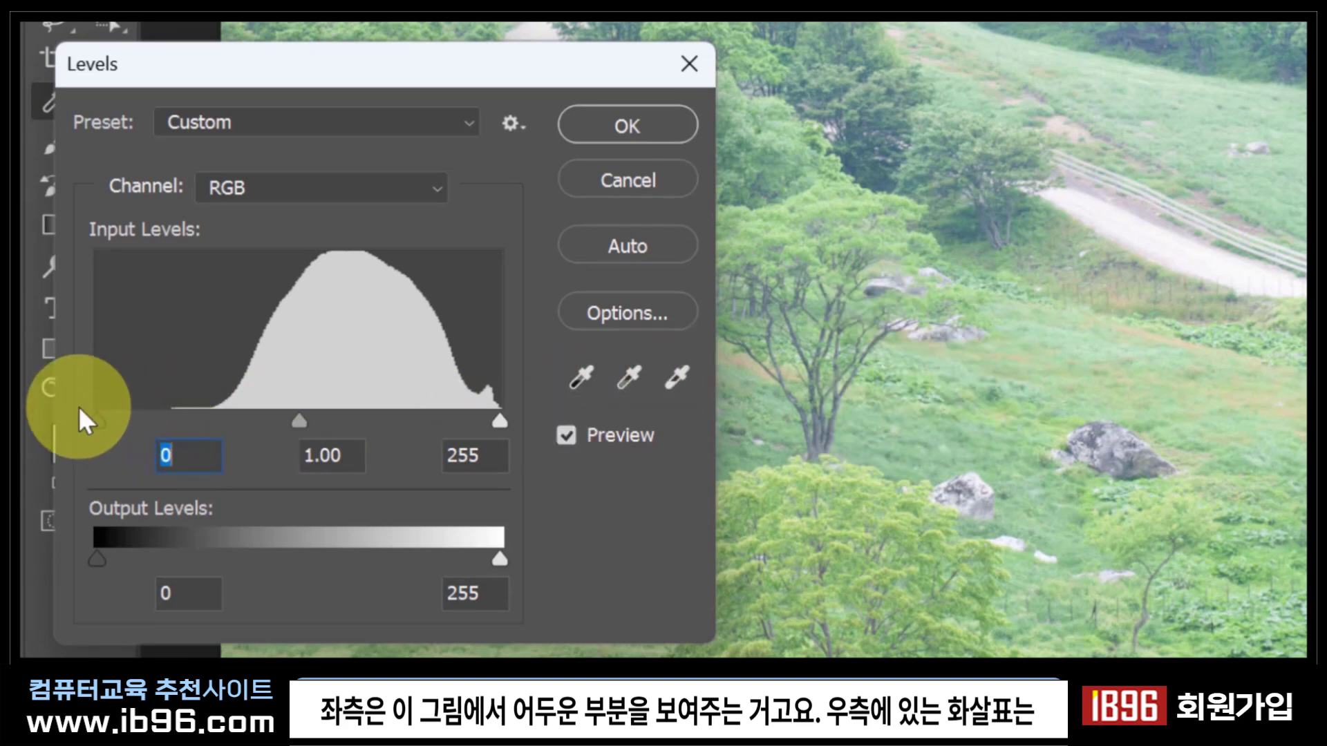
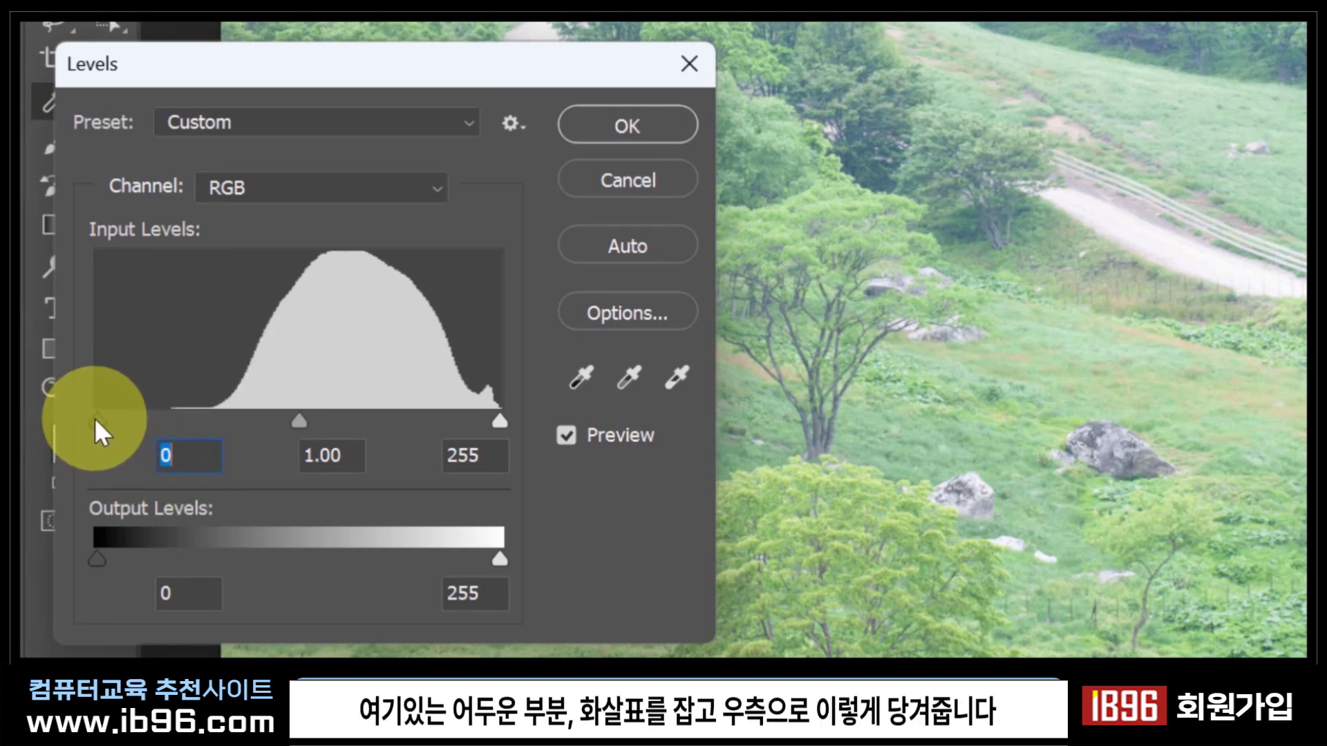
pyautogui.moveTo(95, 421); pyautogui.dragTo(61, 452)
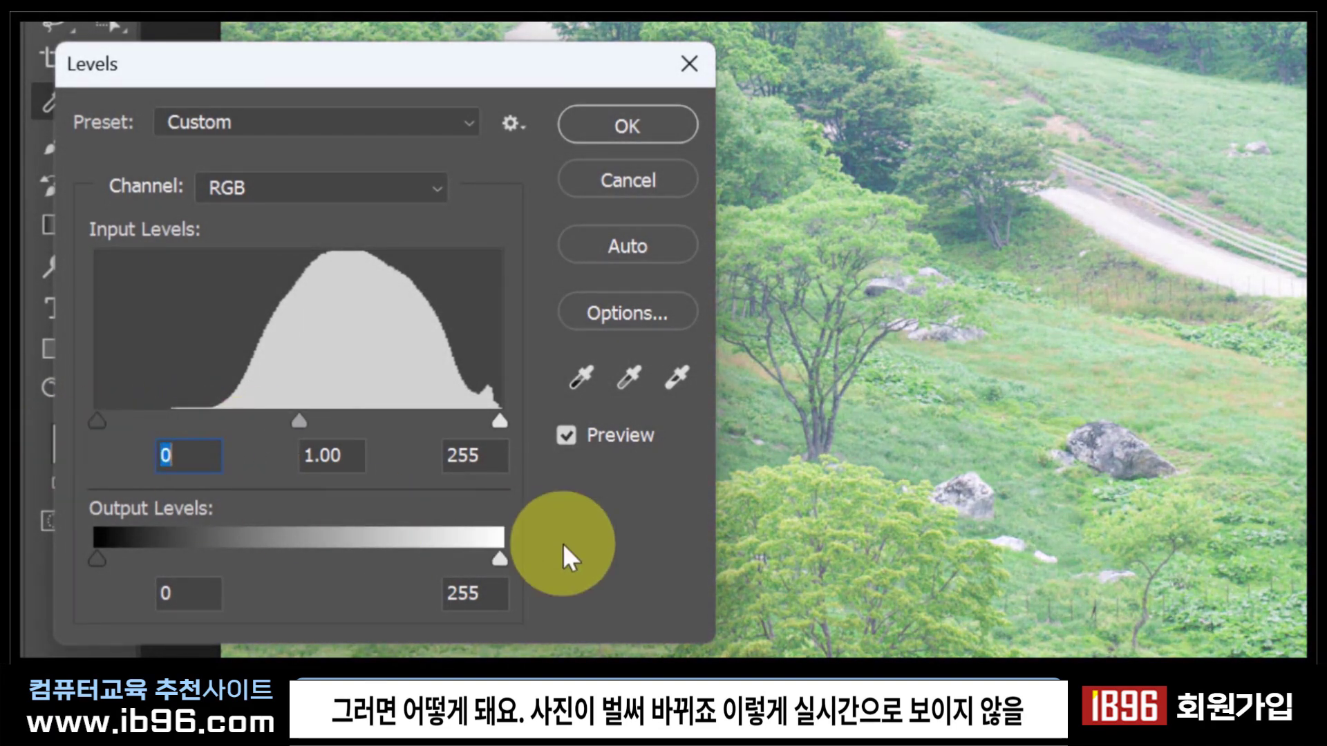
pyautogui.click(566, 436)
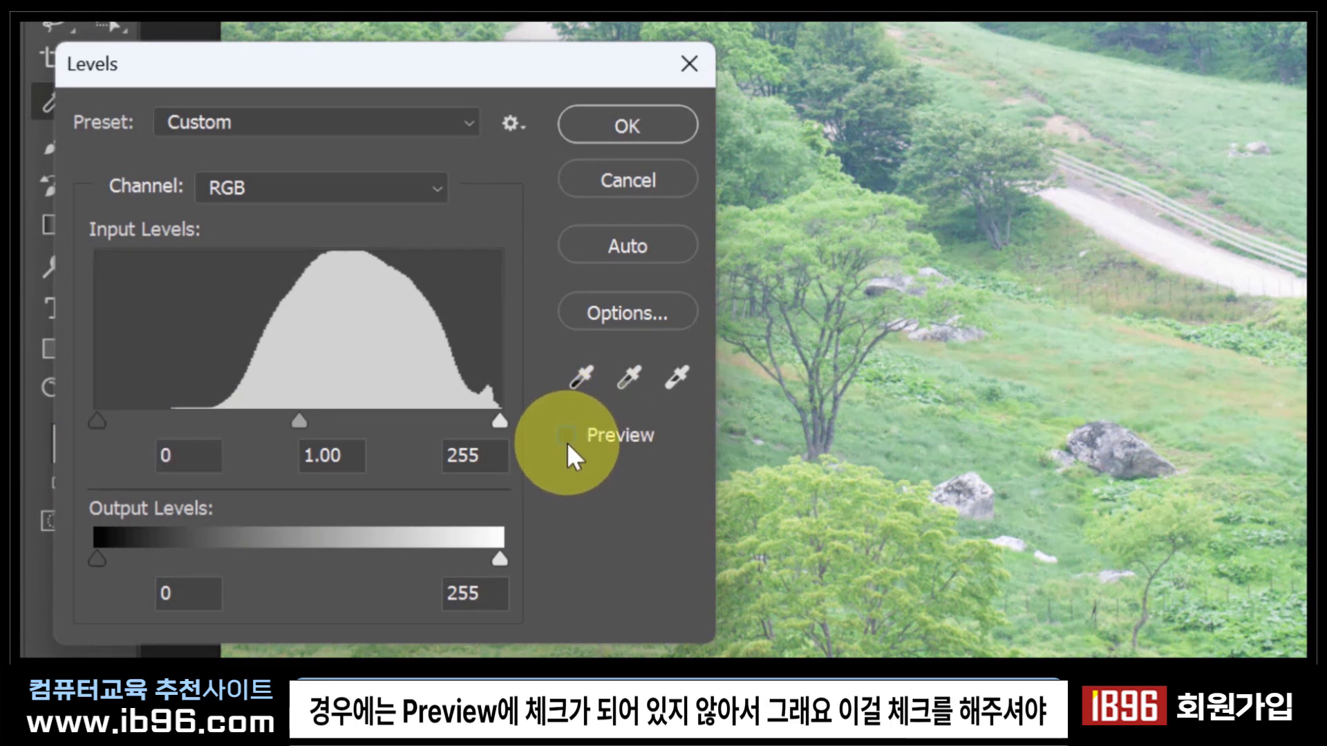
pyautogui.click(567, 437)
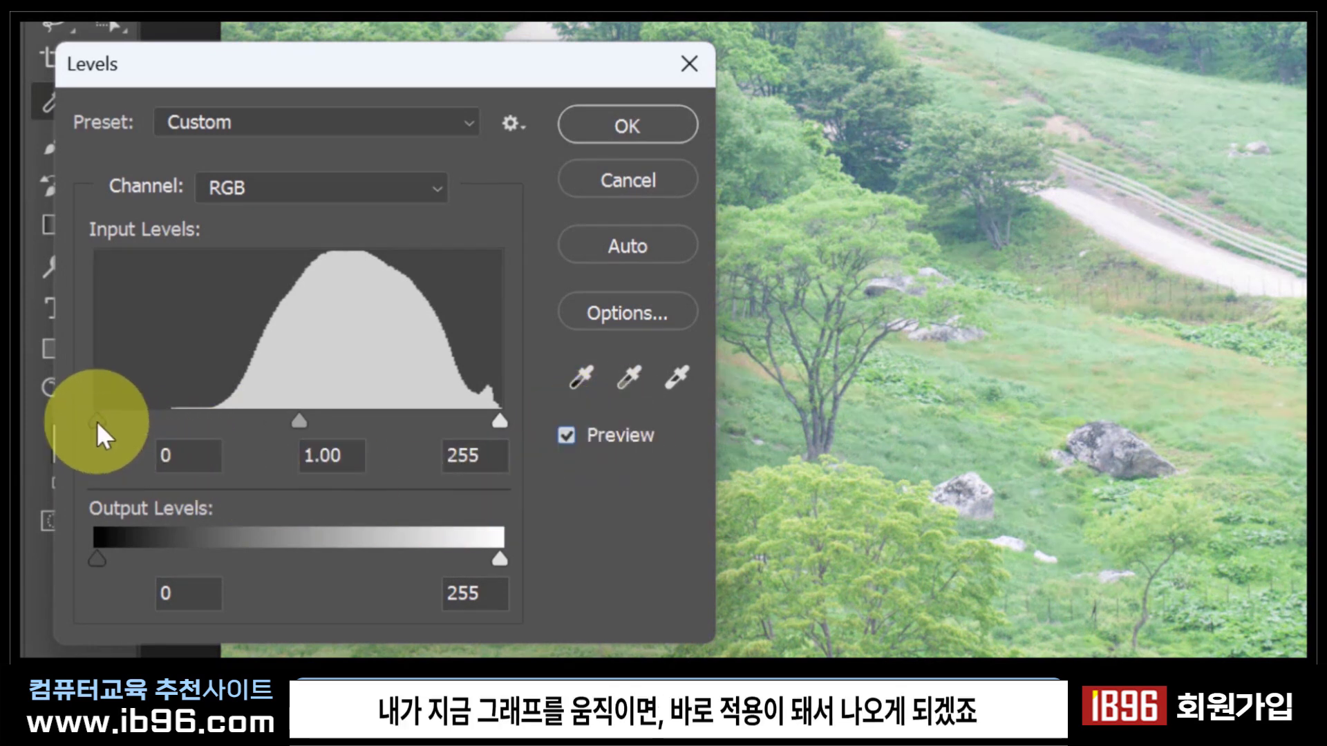
# Try a black input level of 93 on the DSC_0010 photo, return it to 0, and cancel Levels.
pyautogui.moveTo(98, 420); pyautogui.dragTo(258, 457)
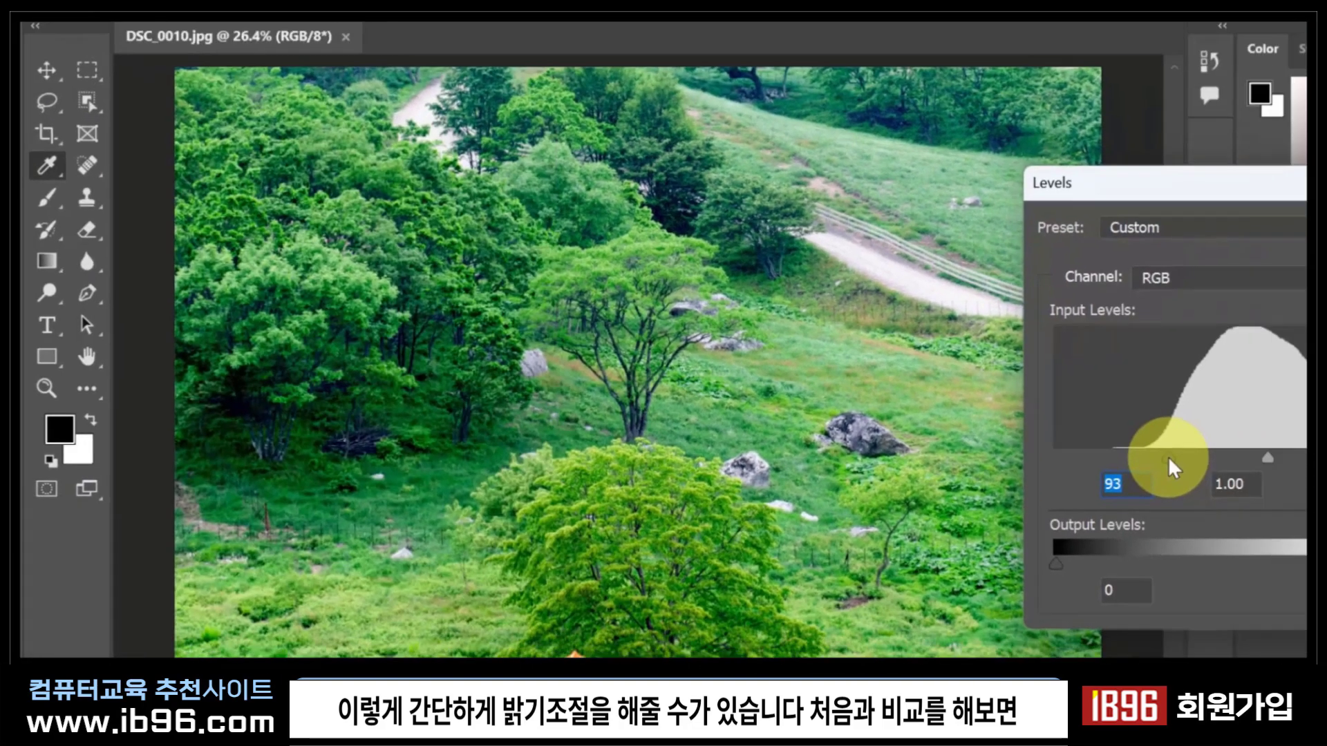
pyautogui.moveTo(1168, 458); pyautogui.dragTo(1030, 465)
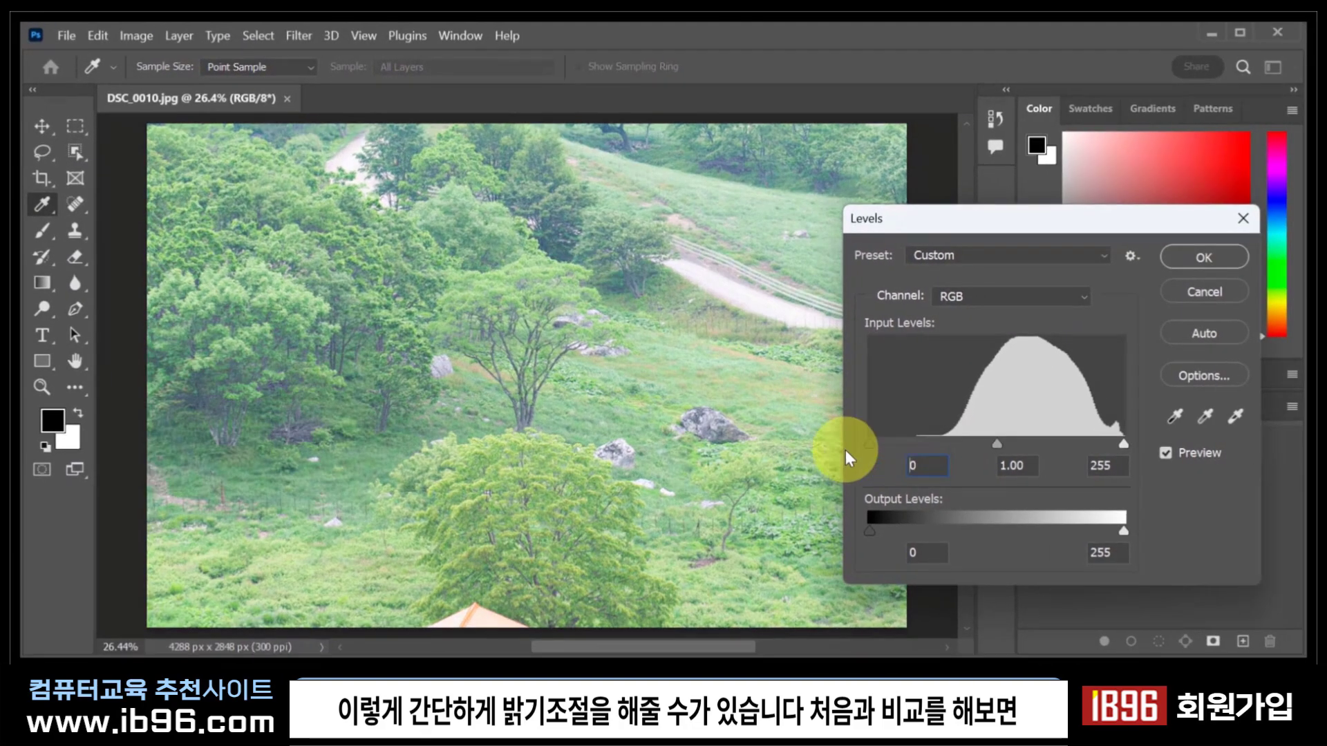
pyautogui.moveTo(868, 445)
pyautogui.mouseDown()
pyautogui.moveTo(946, 443)
pyautogui.moveTo(869, 446)
pyautogui.mouseUp()
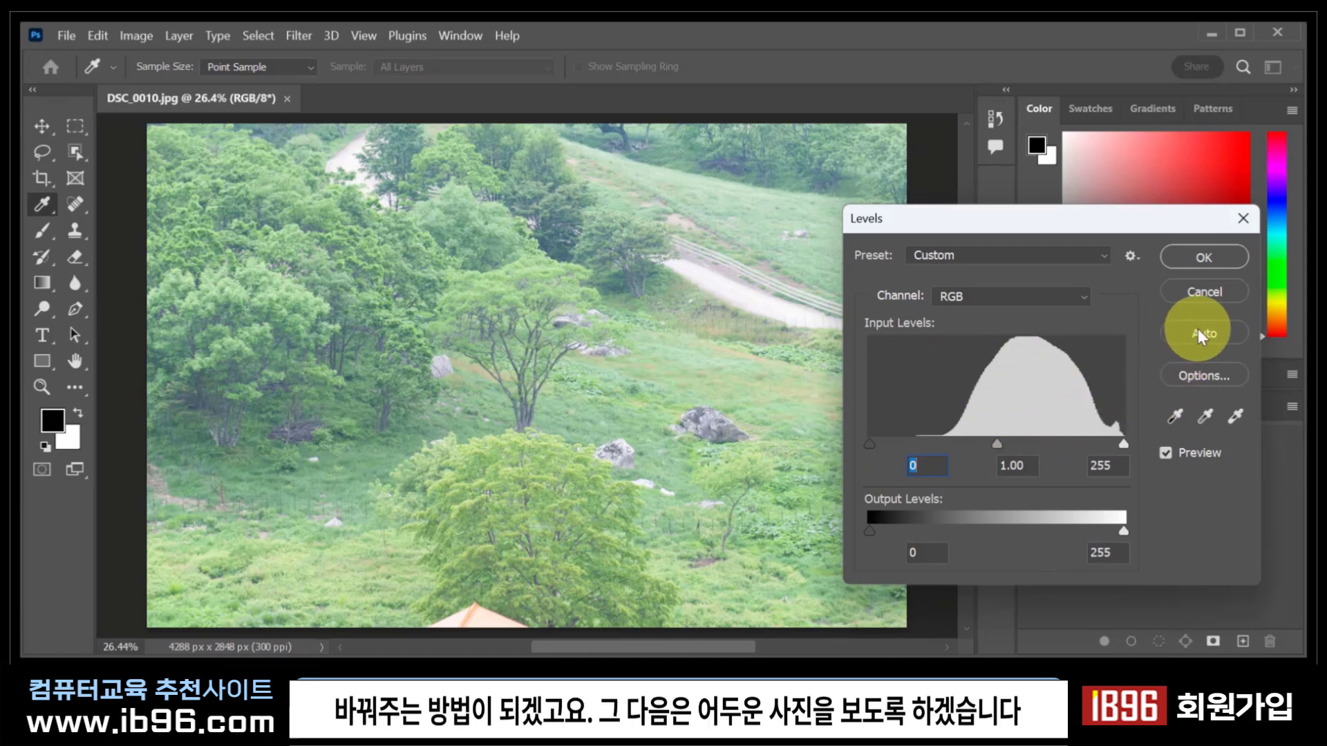
pyautogui.click(1203, 294)
pyautogui.press('h')
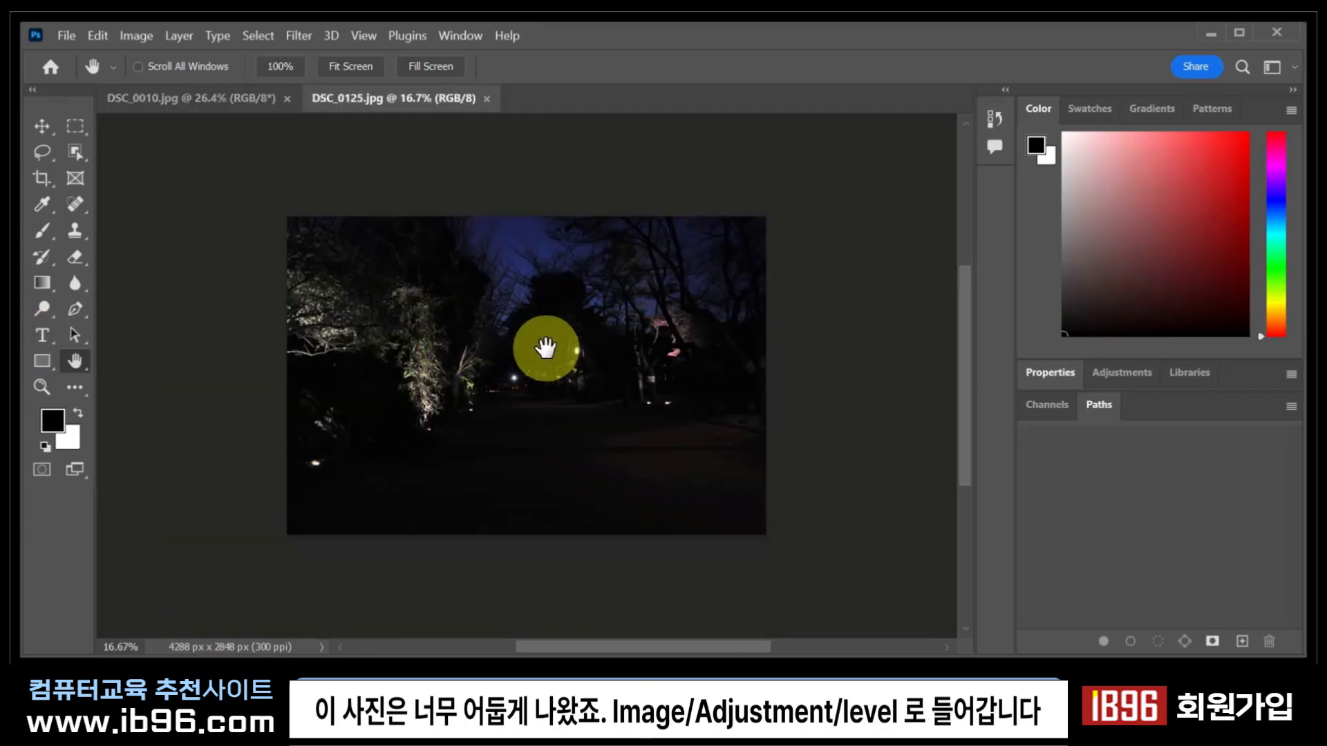
# Open Levels for the dark DSC_0125 photo and try white input levels of 51 and 123.
pyautogui.click(138, 35)
pyautogui.moveTo(176, 82)
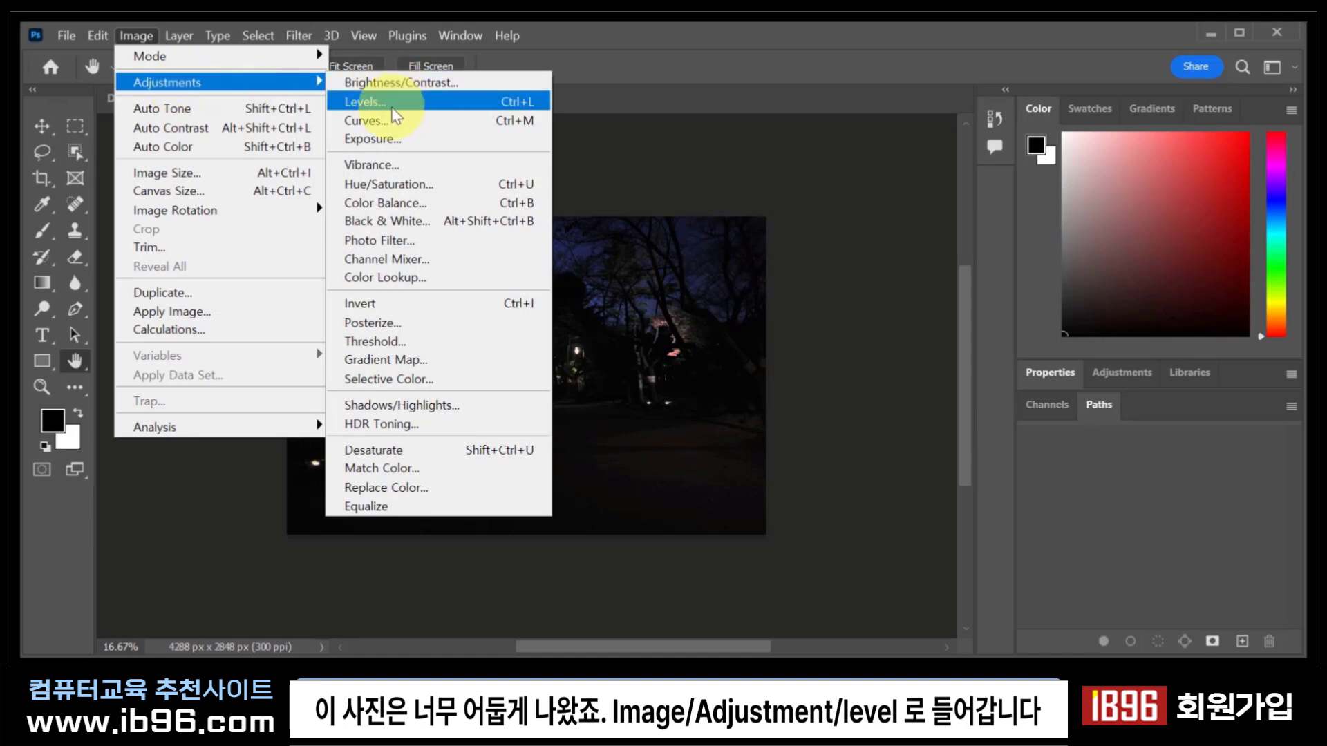
pyautogui.click(392, 105)
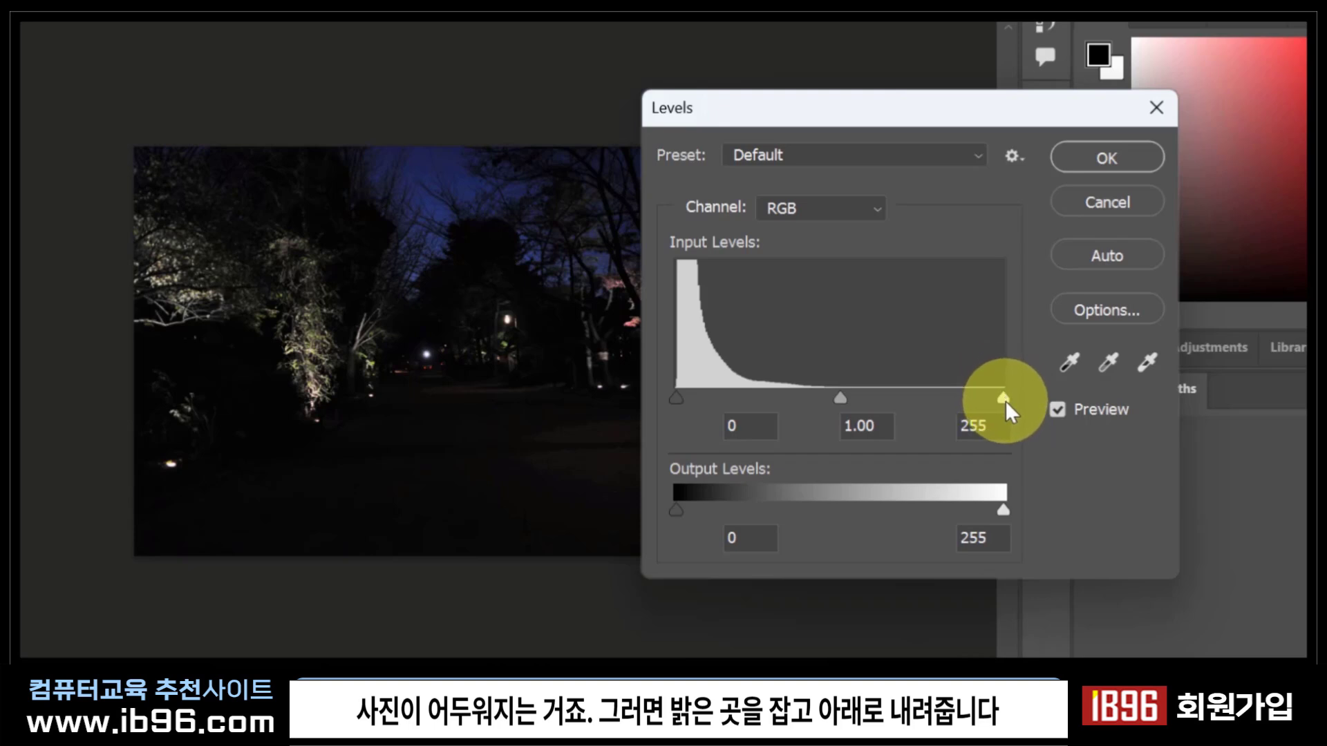
pyautogui.moveTo(1005, 401); pyautogui.dragTo(741, 405)
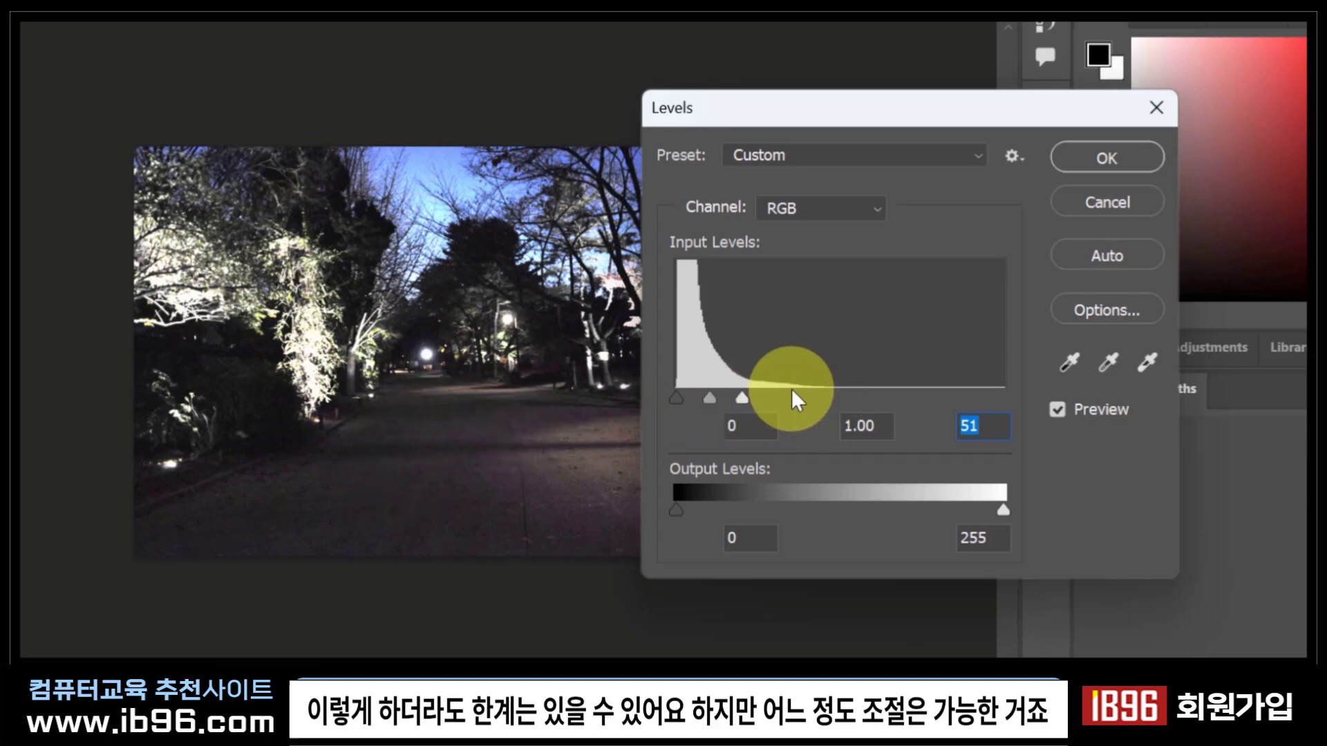
pyautogui.moveTo(742, 397); pyautogui.dragTo(835, 410)
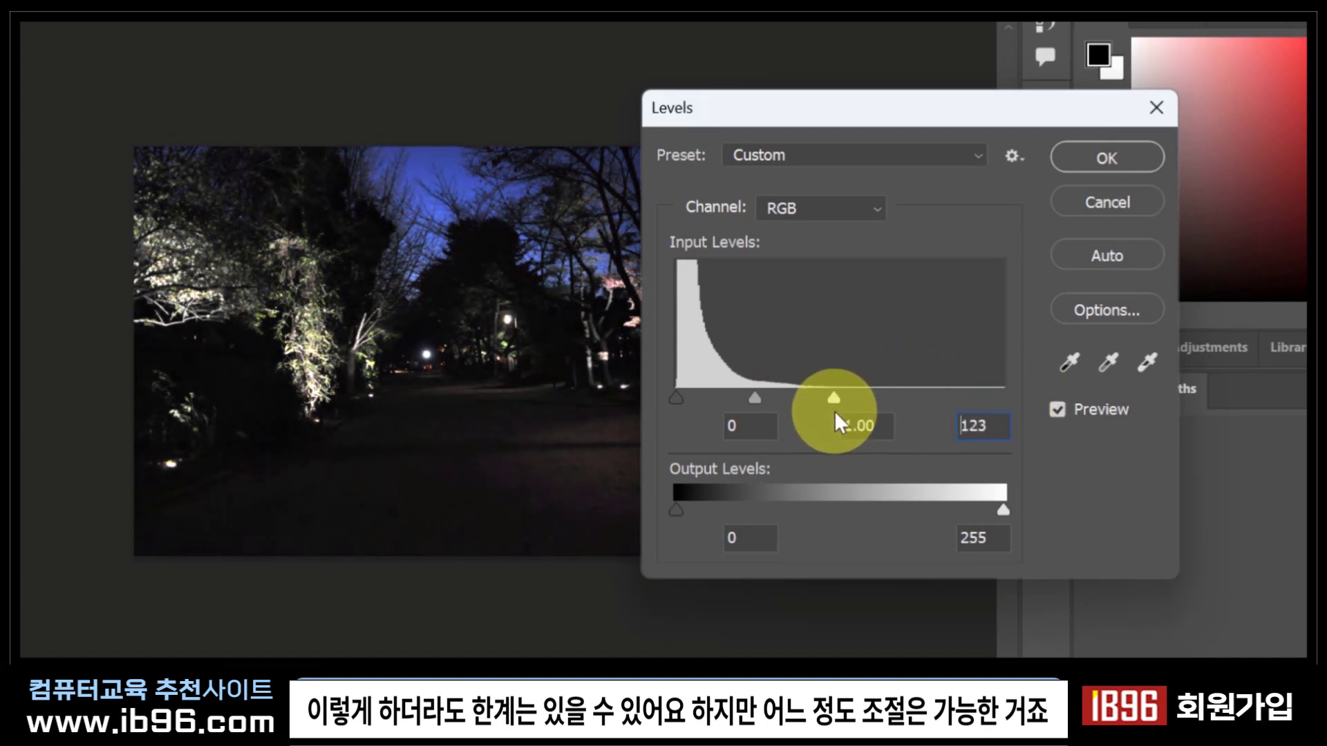
# Compare the dark photo with the Levels preview off and on, and return the white input level to 255.
pyautogui.click(1056, 412)
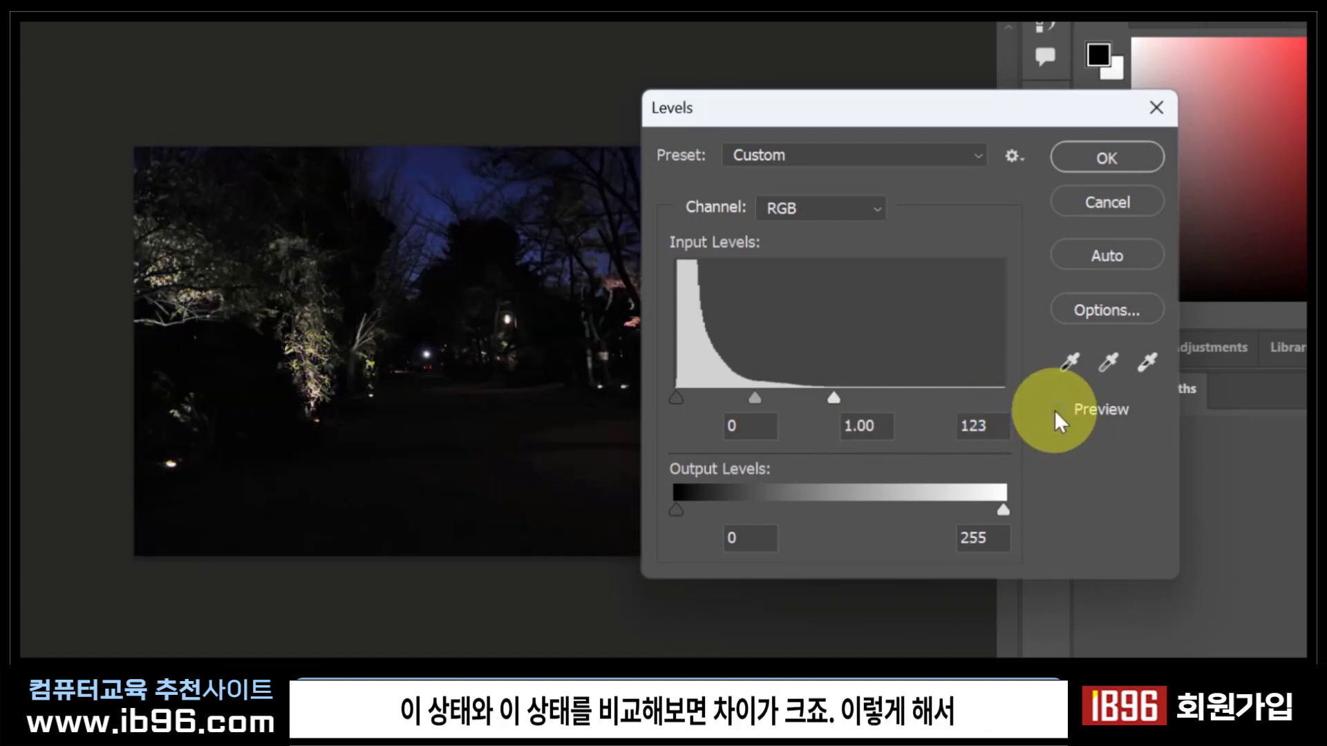
pyautogui.click(1055, 409)
pyautogui.click(1055, 409)
pyautogui.click(1055, 408)
pyautogui.moveTo(830, 397); pyautogui.dragTo(1016, 415)
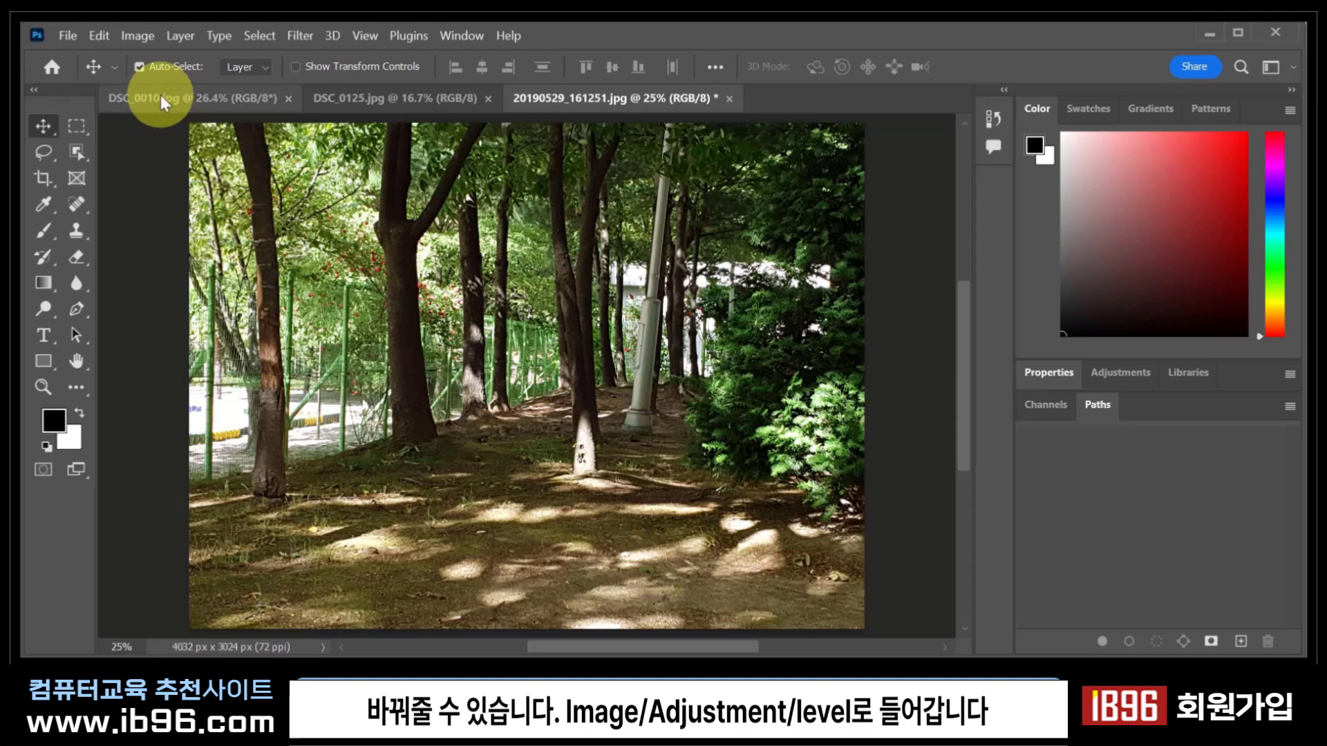
# Try brightening the 20190529_161251 tree photo with the white input level in Levels, return it to 255, and cancel.
pyautogui.click(137, 35)
pyautogui.moveTo(155, 92)
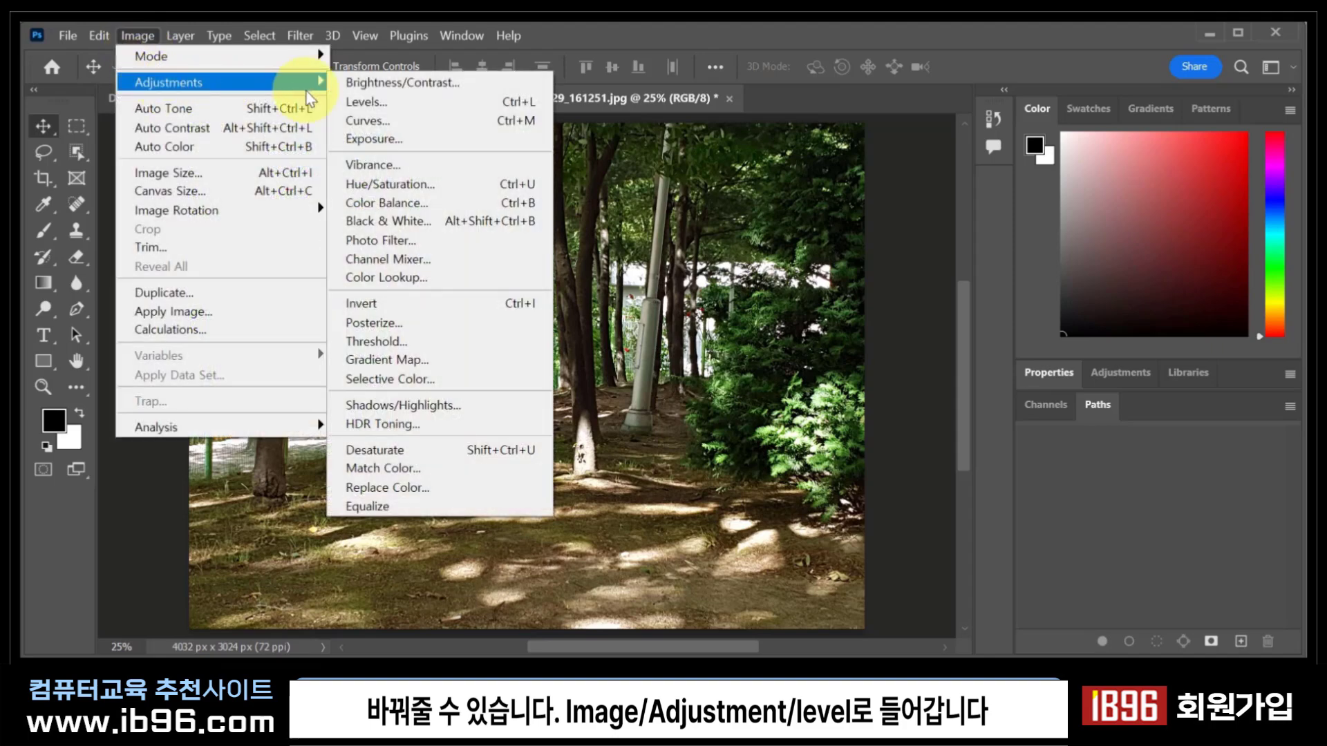
pyautogui.click(391, 109)
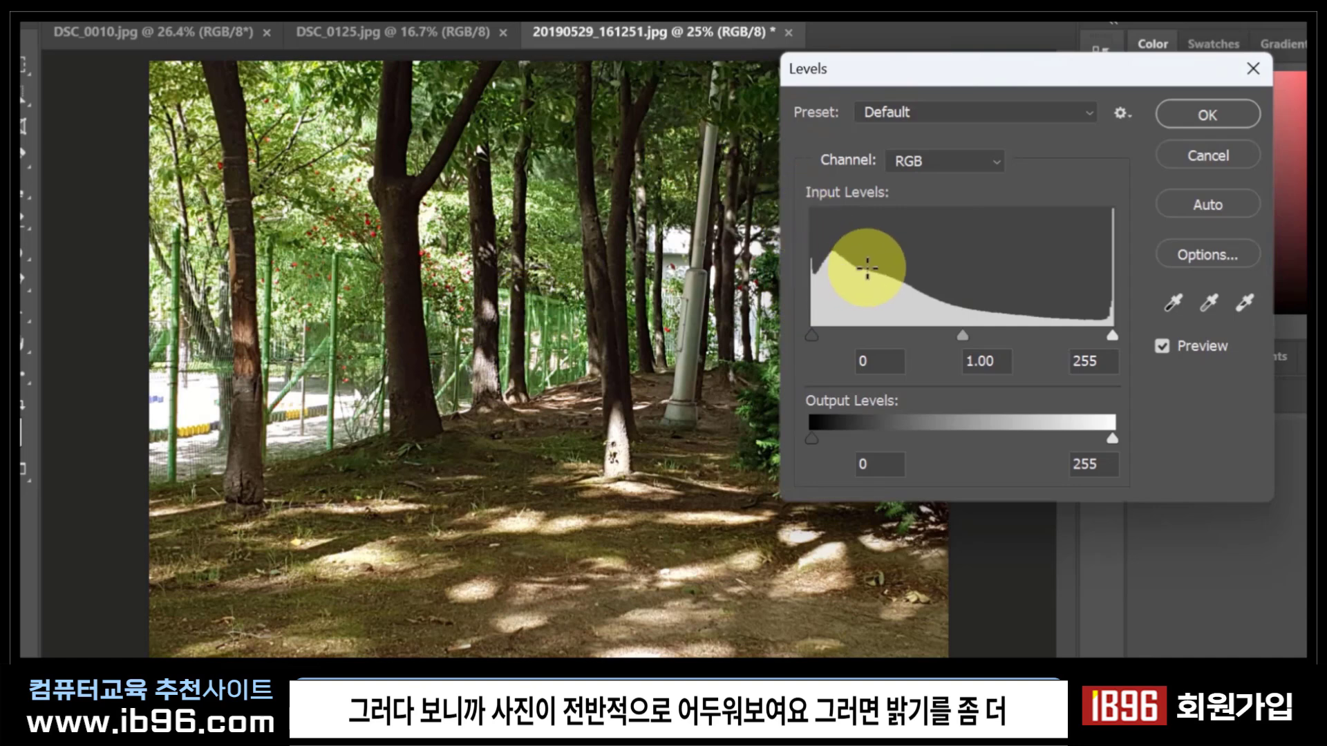
pyautogui.click(1112, 335)
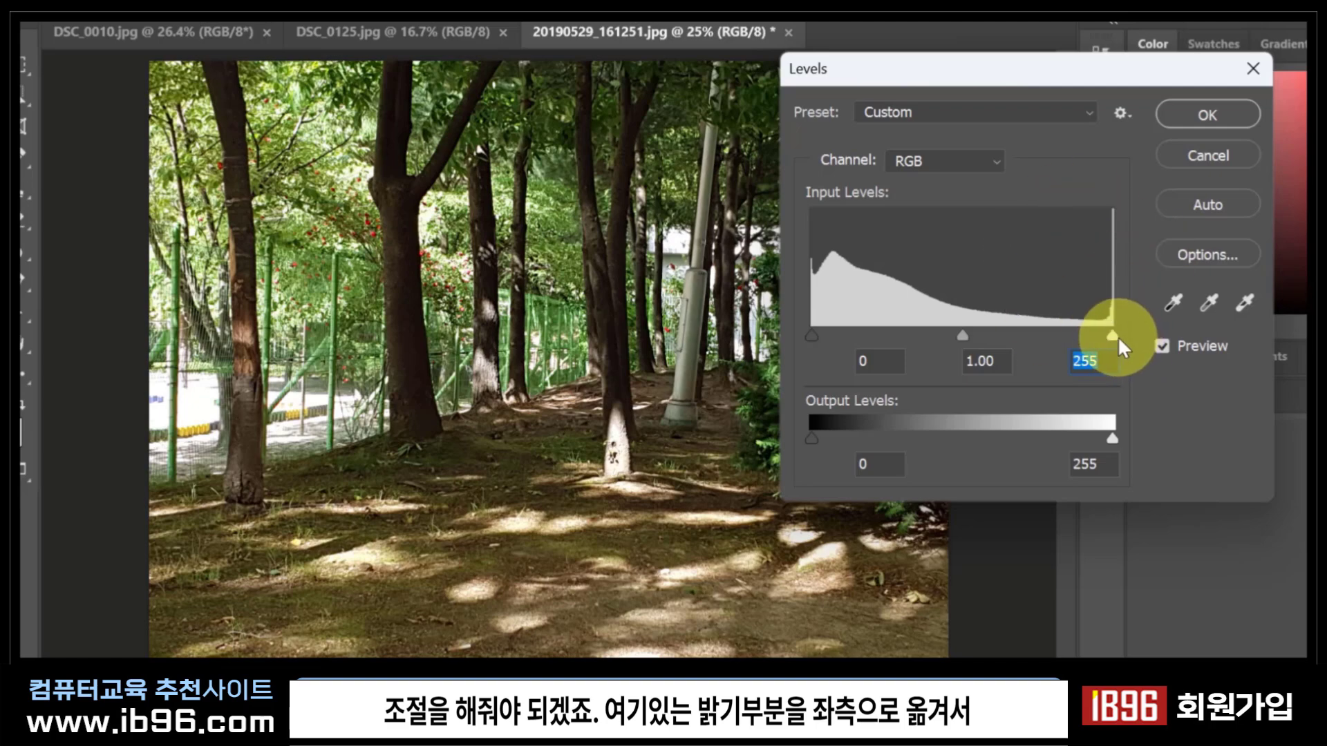
pyautogui.moveTo(1113, 334); pyautogui.dragTo(1186, 338)
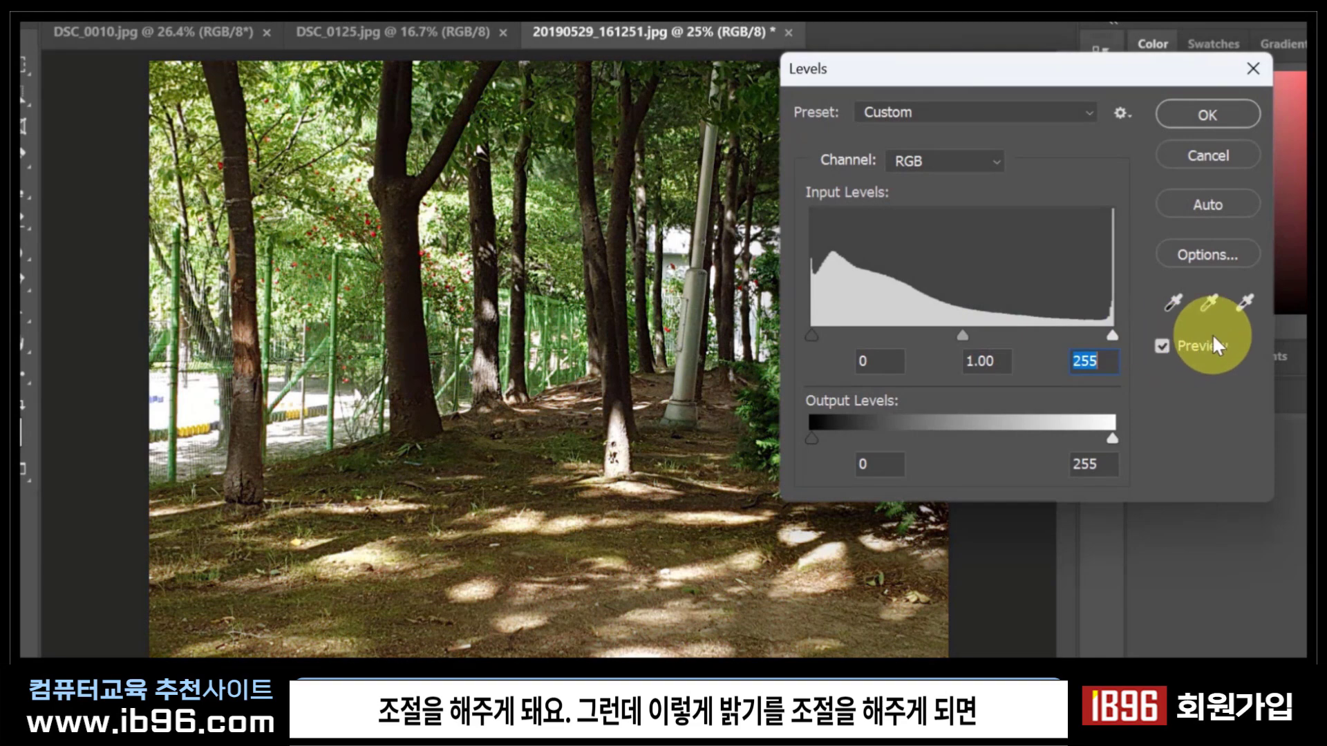
pyautogui.click(1203, 174)
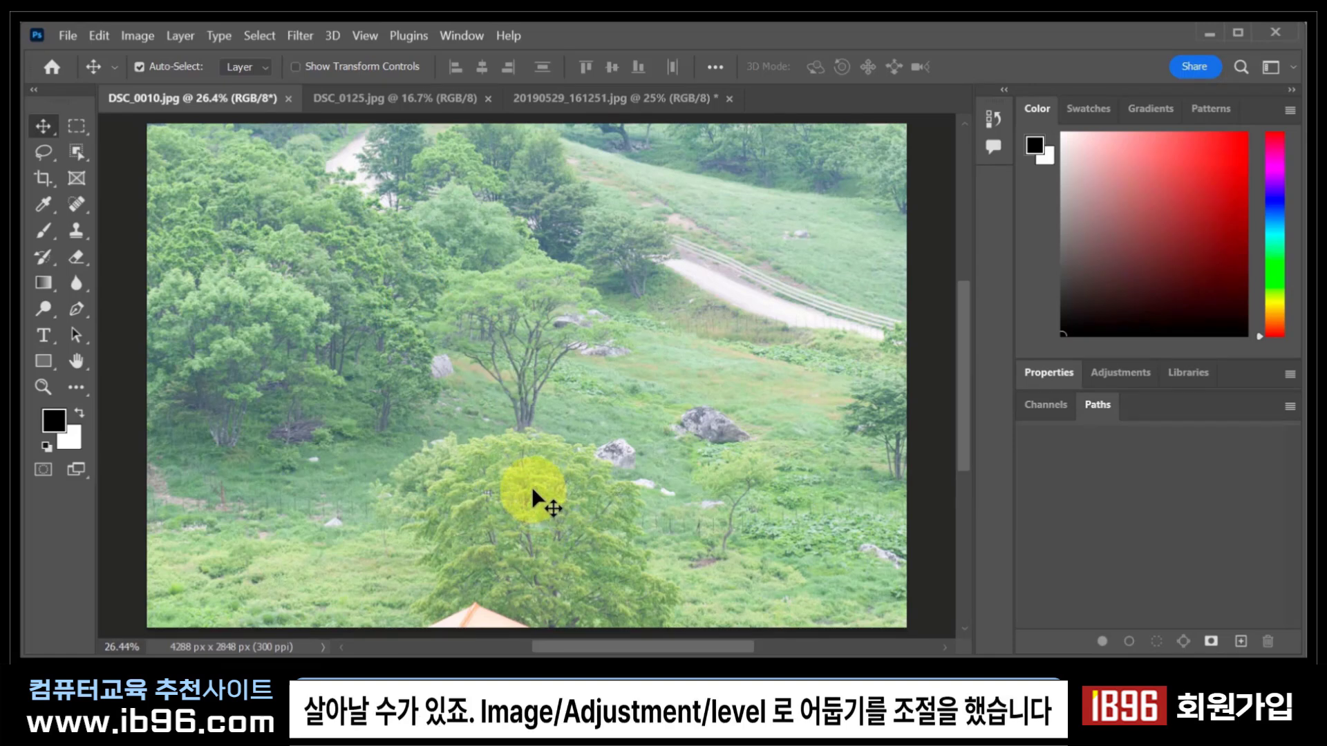
# Darken the DSC_0010 photo with Levels by setting the black input level to 118.
pyautogui.click(137, 35)
pyautogui.moveTo(177, 88)
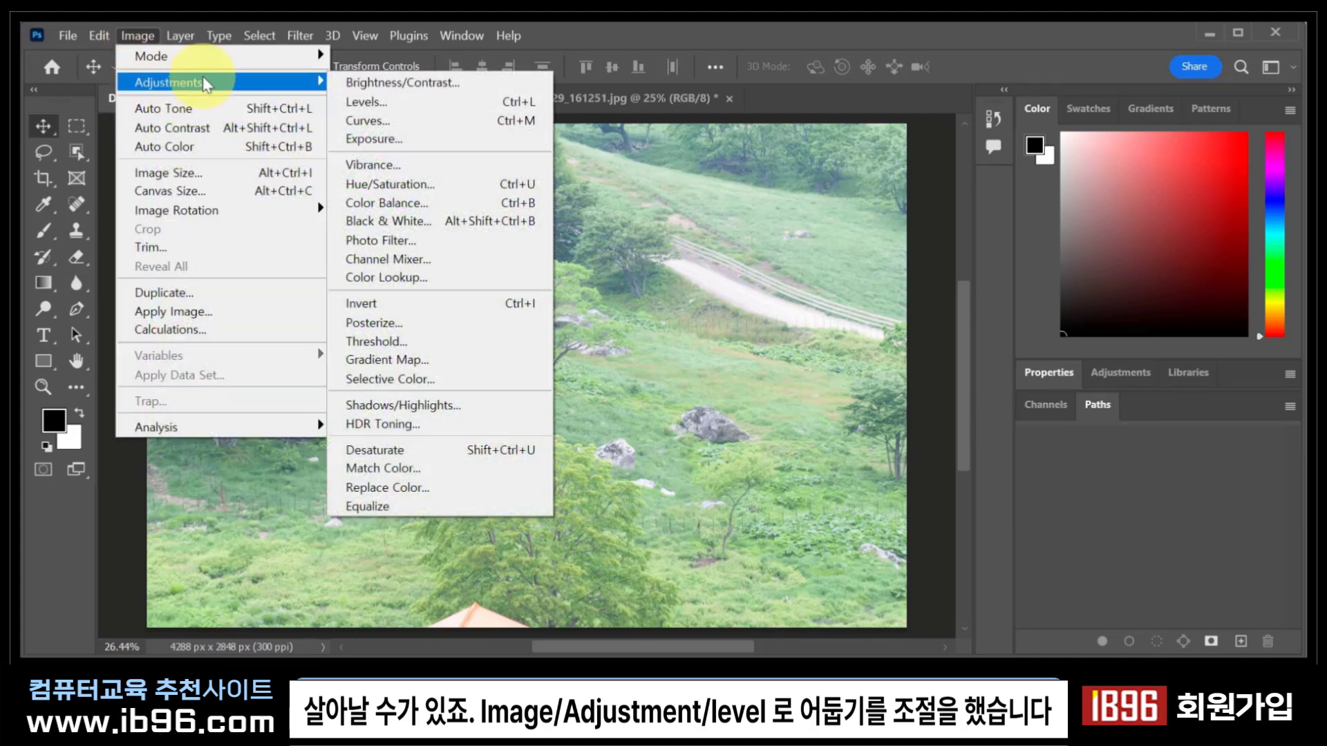
pyautogui.click(374, 102)
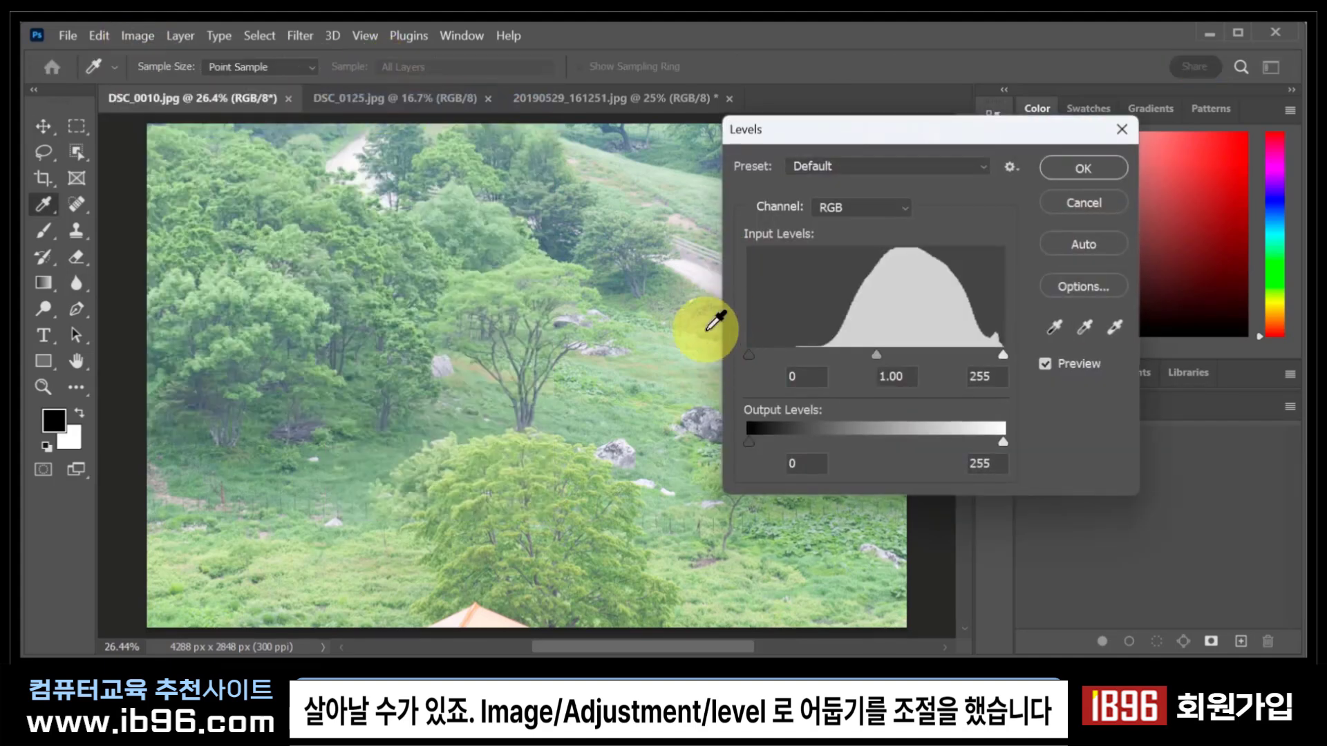
pyautogui.moveTo(753, 363); pyautogui.dragTo(868, 367)
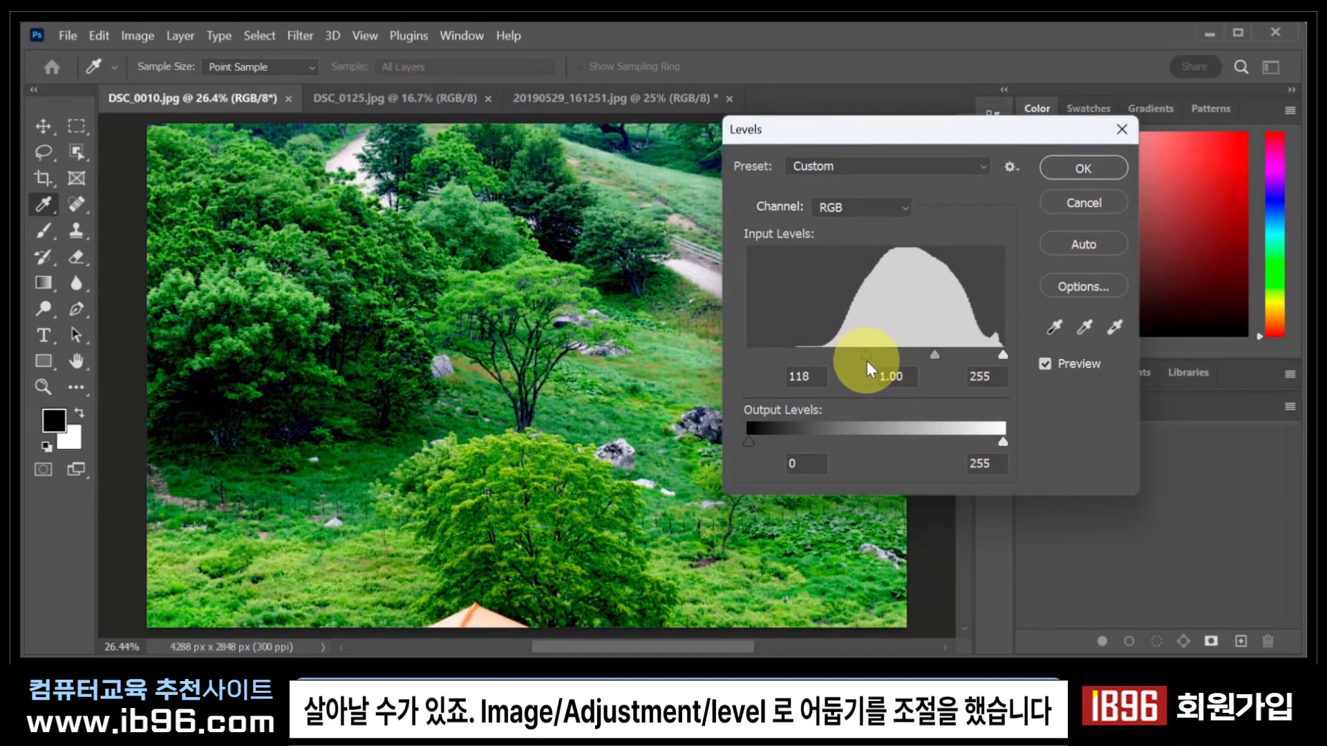
pyautogui.click(1077, 169)
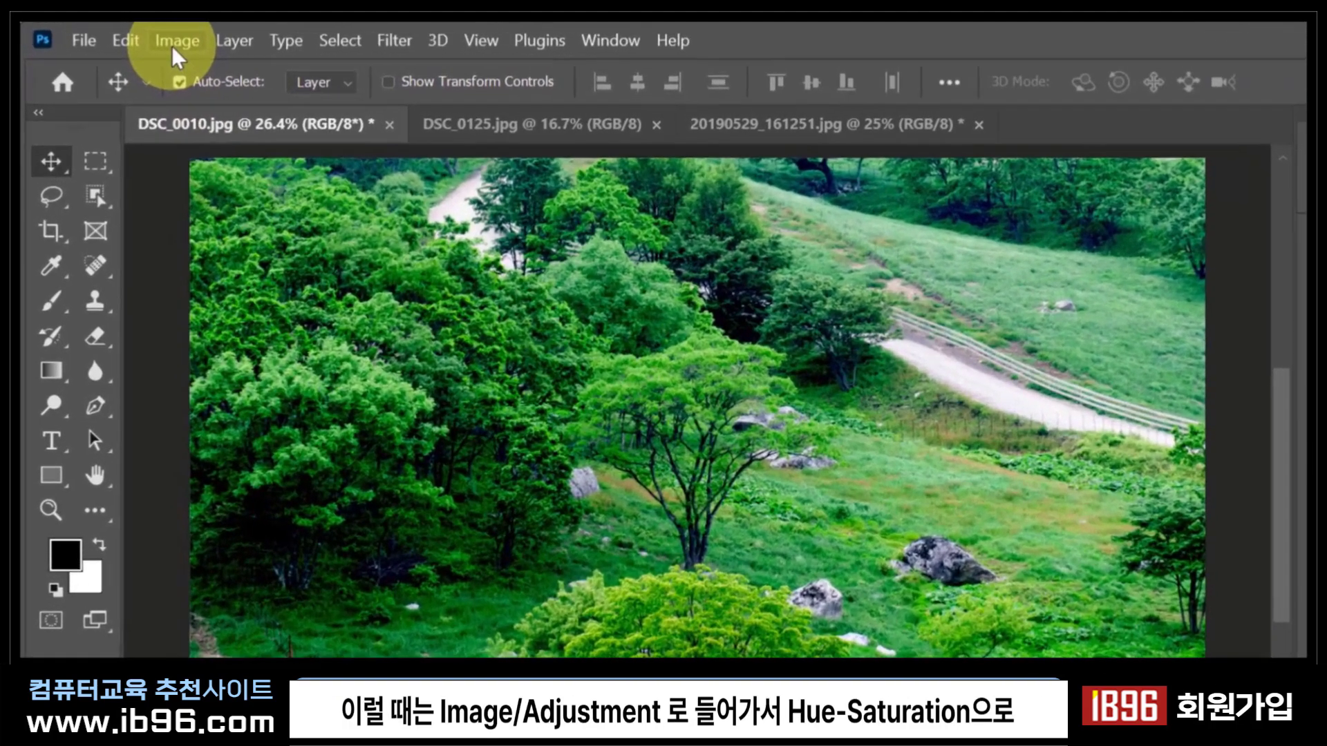
# Open Hue/Saturation for the DSC_0010 photo, try a hue of -72, and return the hue to 0.
pyautogui.click(138, 35)
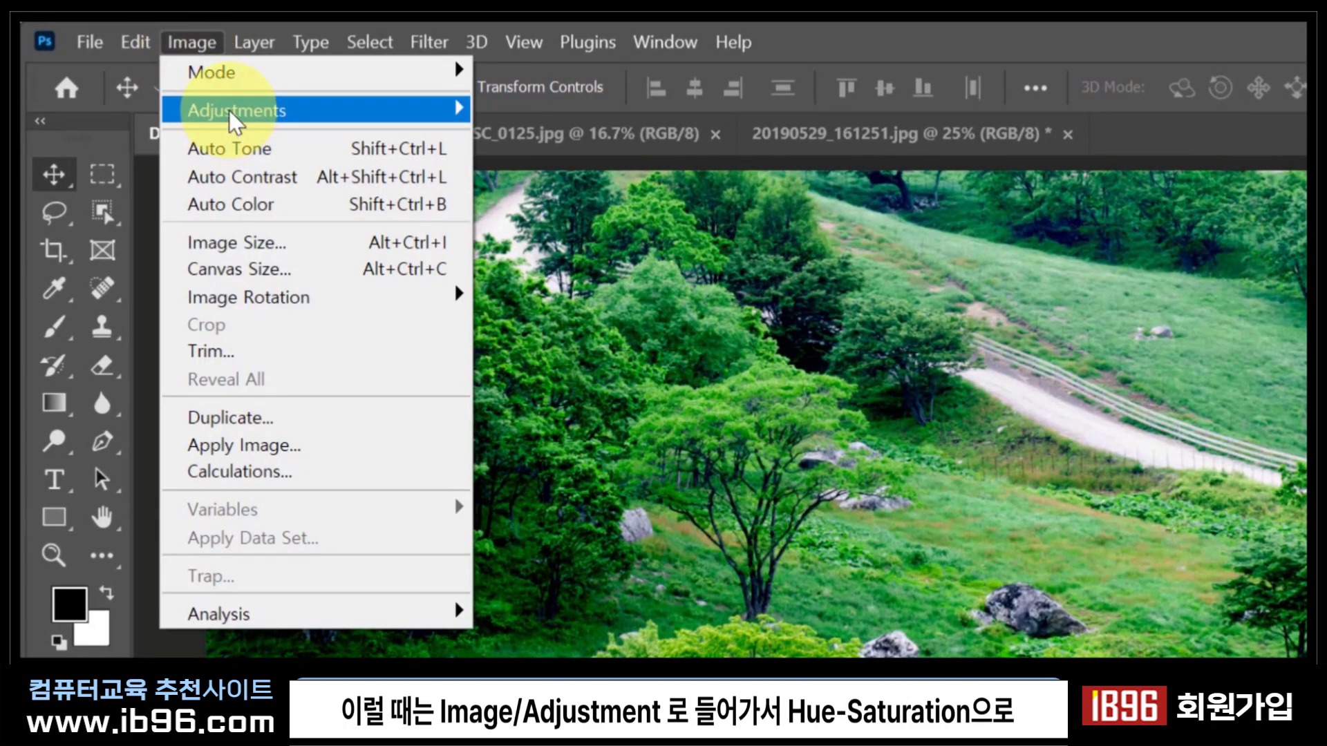
pyautogui.moveTo(230, 110)
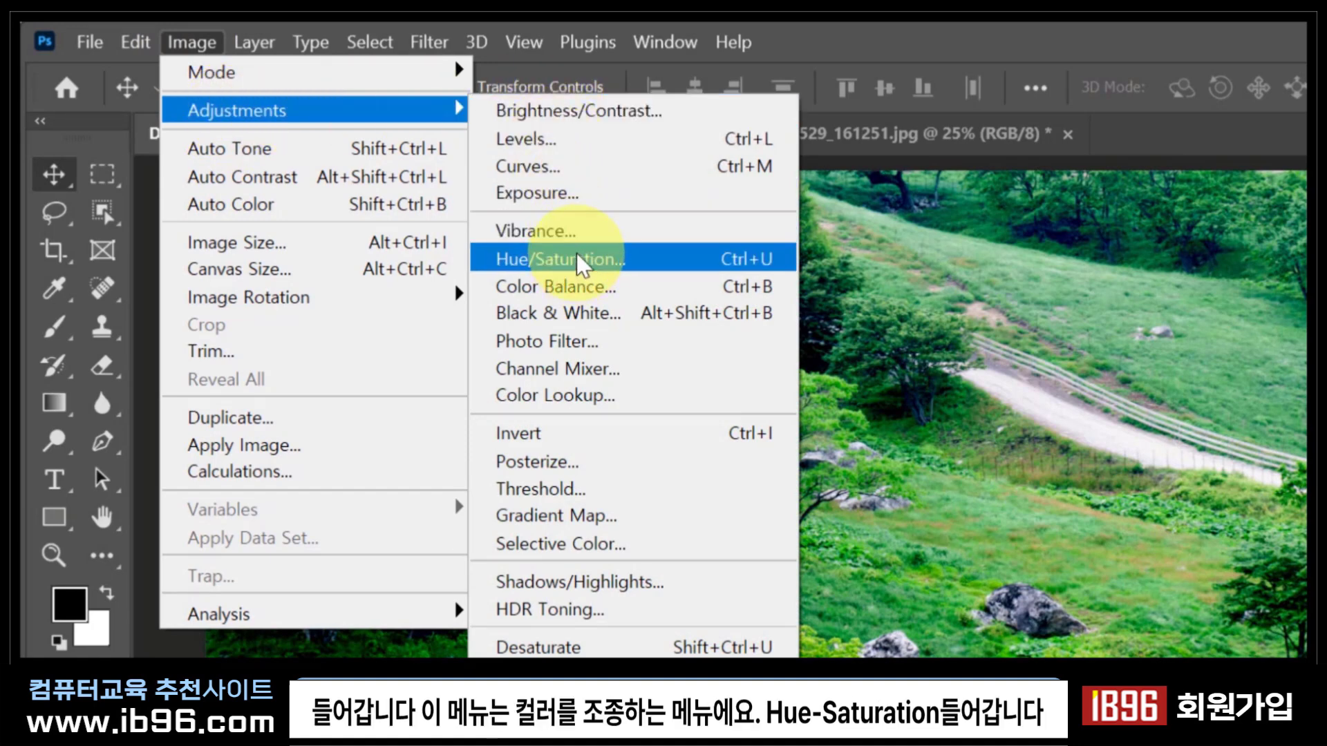
pyautogui.click(650, 259)
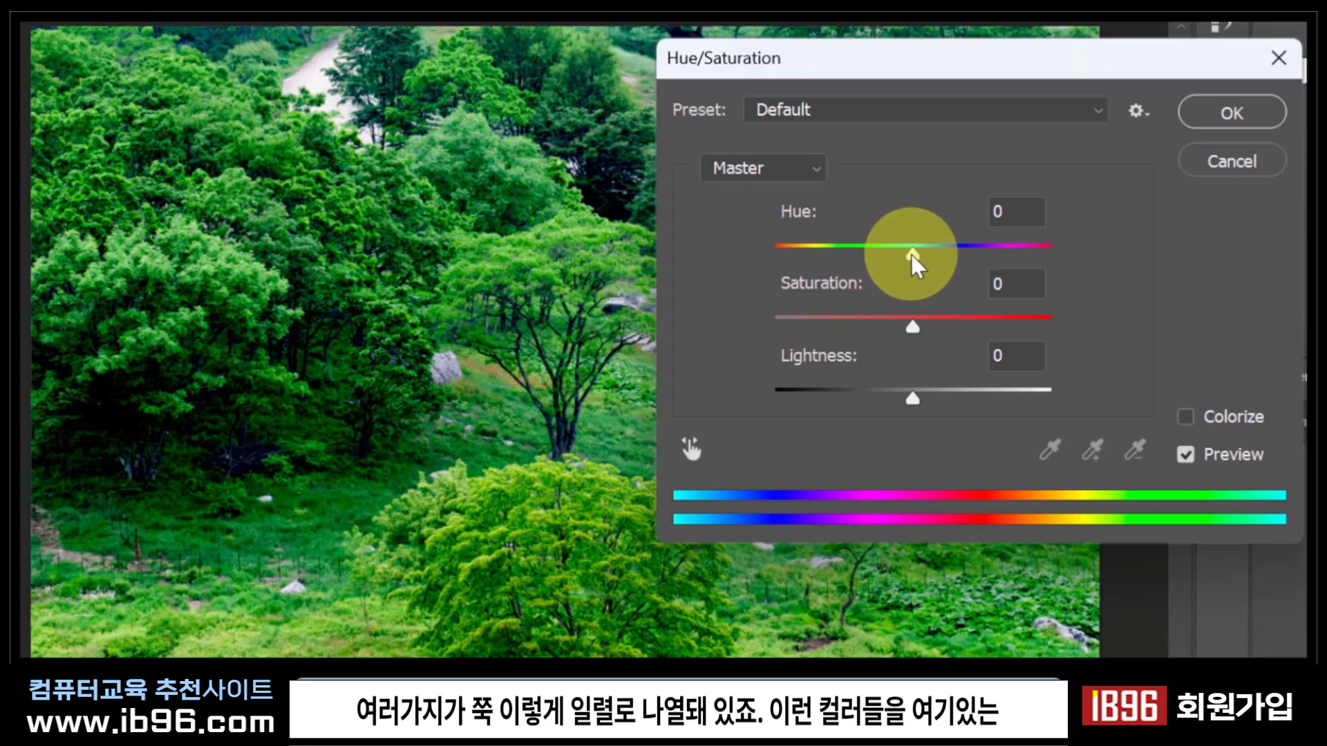
pyautogui.moveTo(918, 257); pyautogui.dragTo(864, 270)
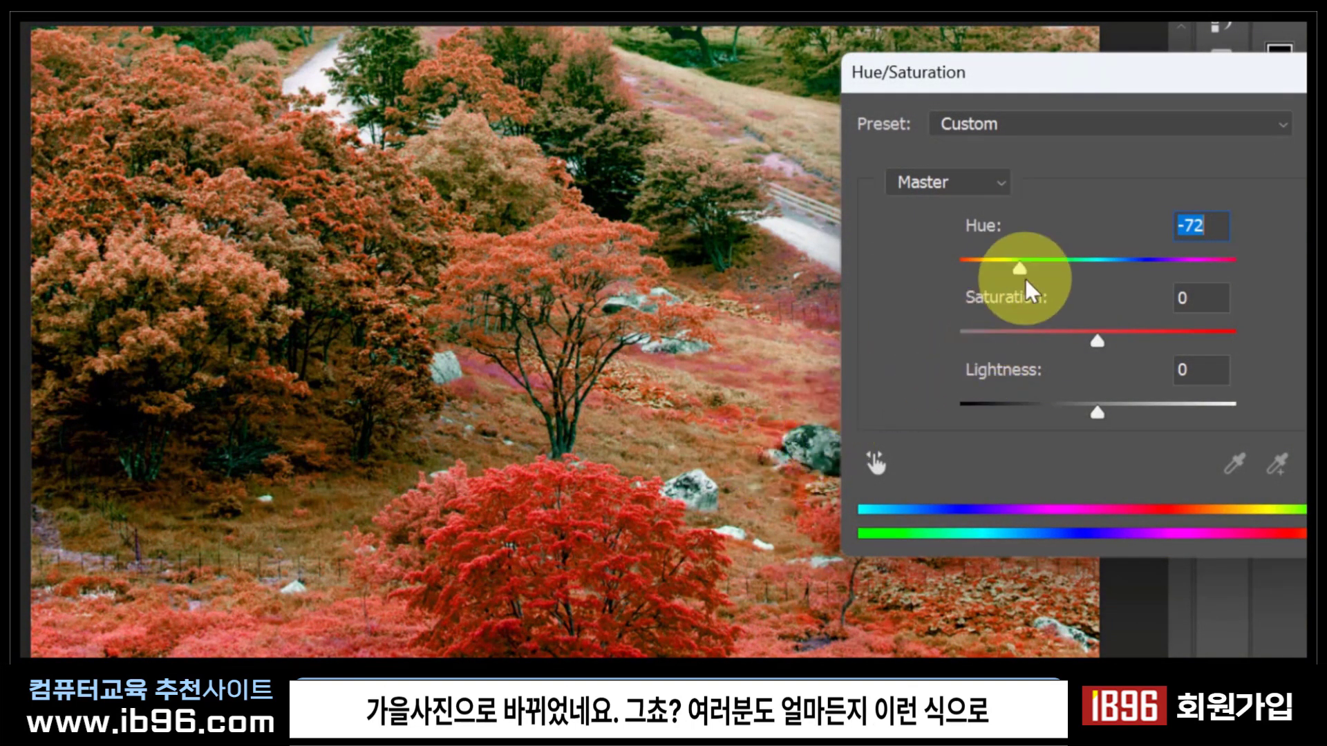
pyautogui.moveTo(1021, 274); pyautogui.dragTo(1150, 276)
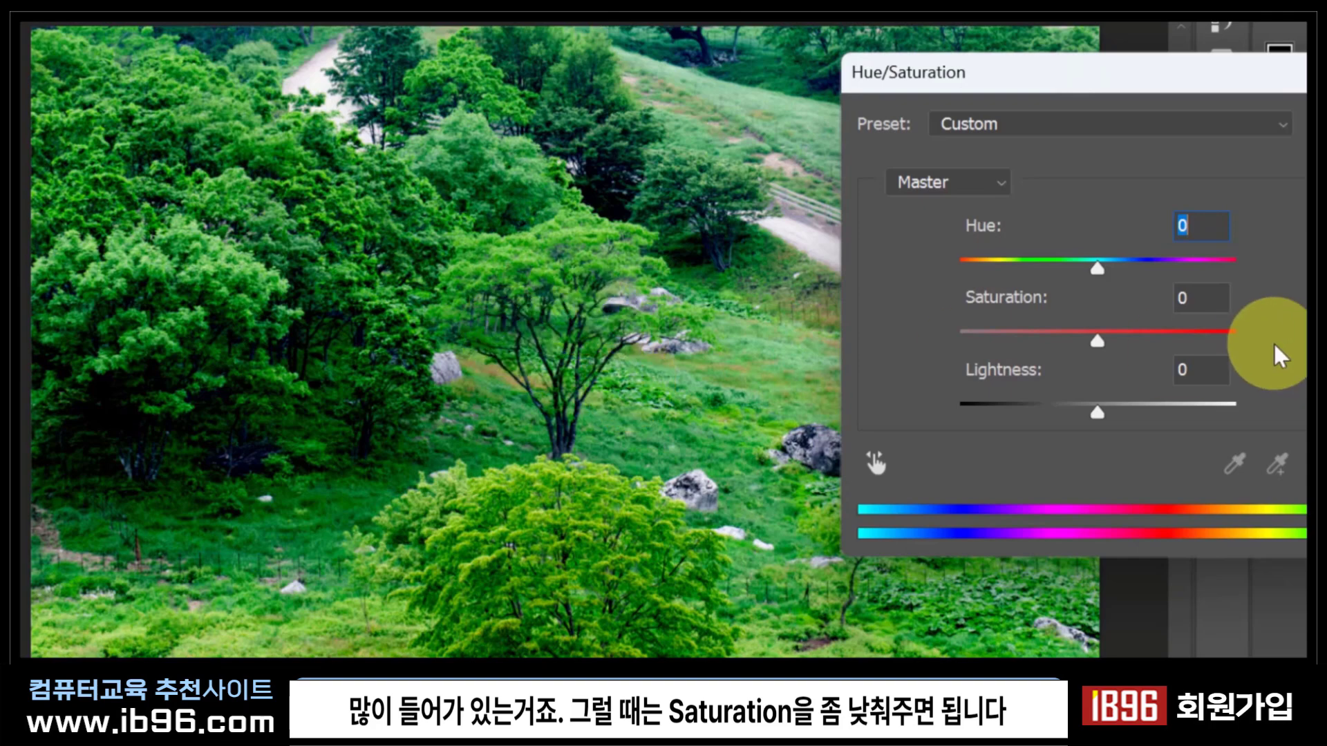
# Try saturation values of +80 and -100, set the saturation to -18, and compare the photo with the preview off and on.
pyautogui.moveTo(1096, 345); pyautogui.dragTo(1210, 347)
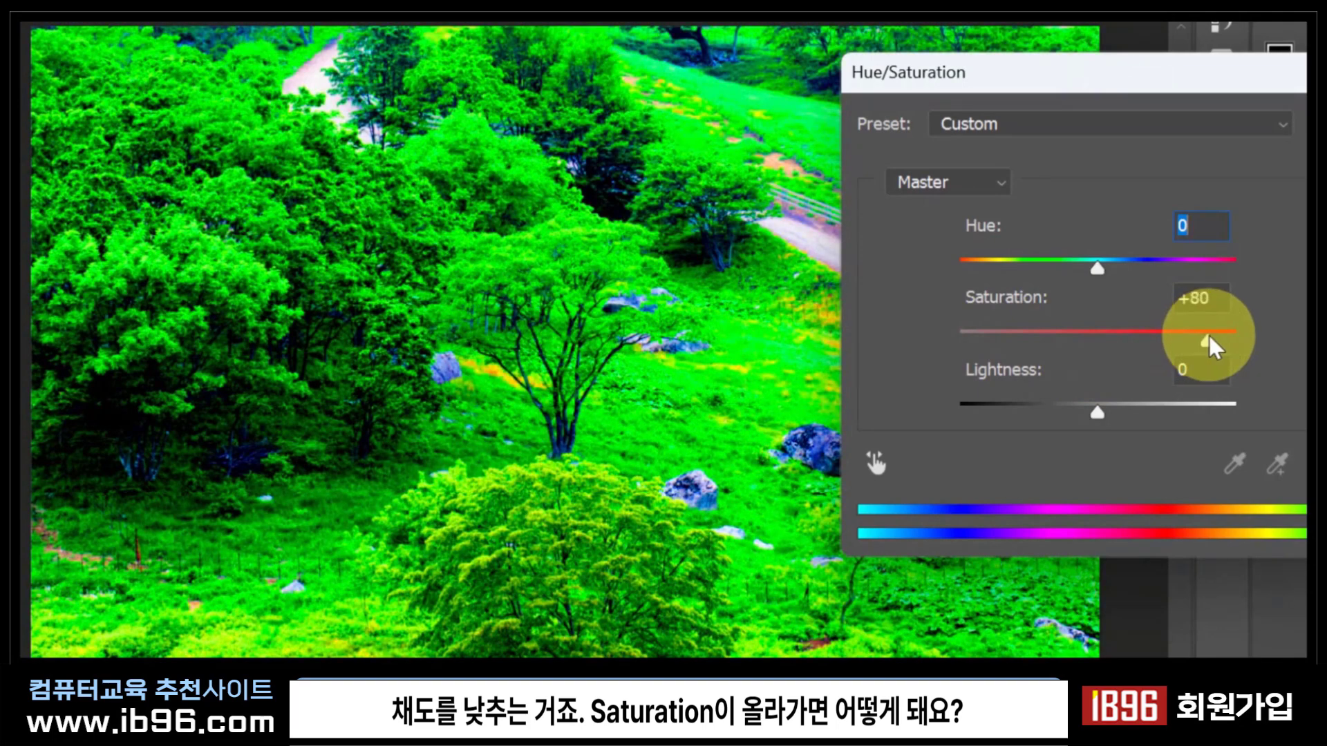
pyautogui.moveTo(1209, 338); pyautogui.dragTo(940, 351)
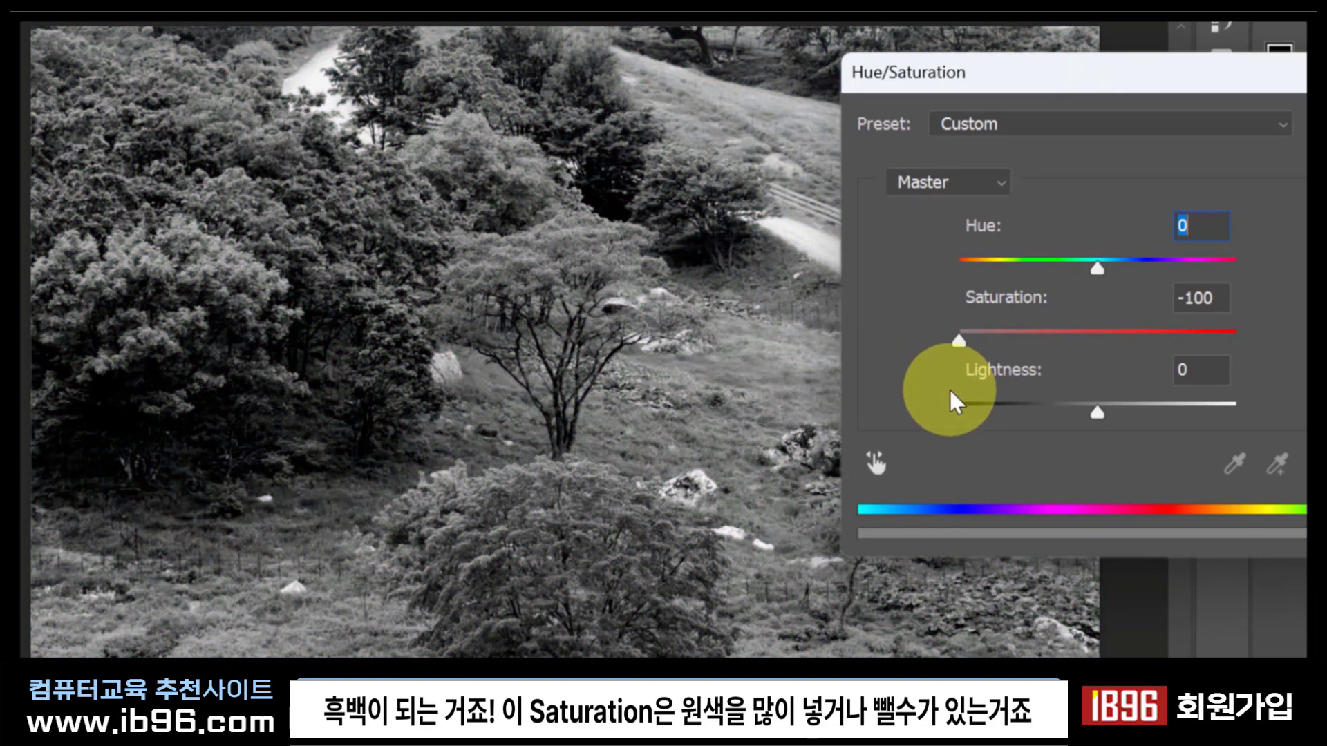
pyautogui.moveTo(958, 341); pyautogui.dragTo(1072, 369)
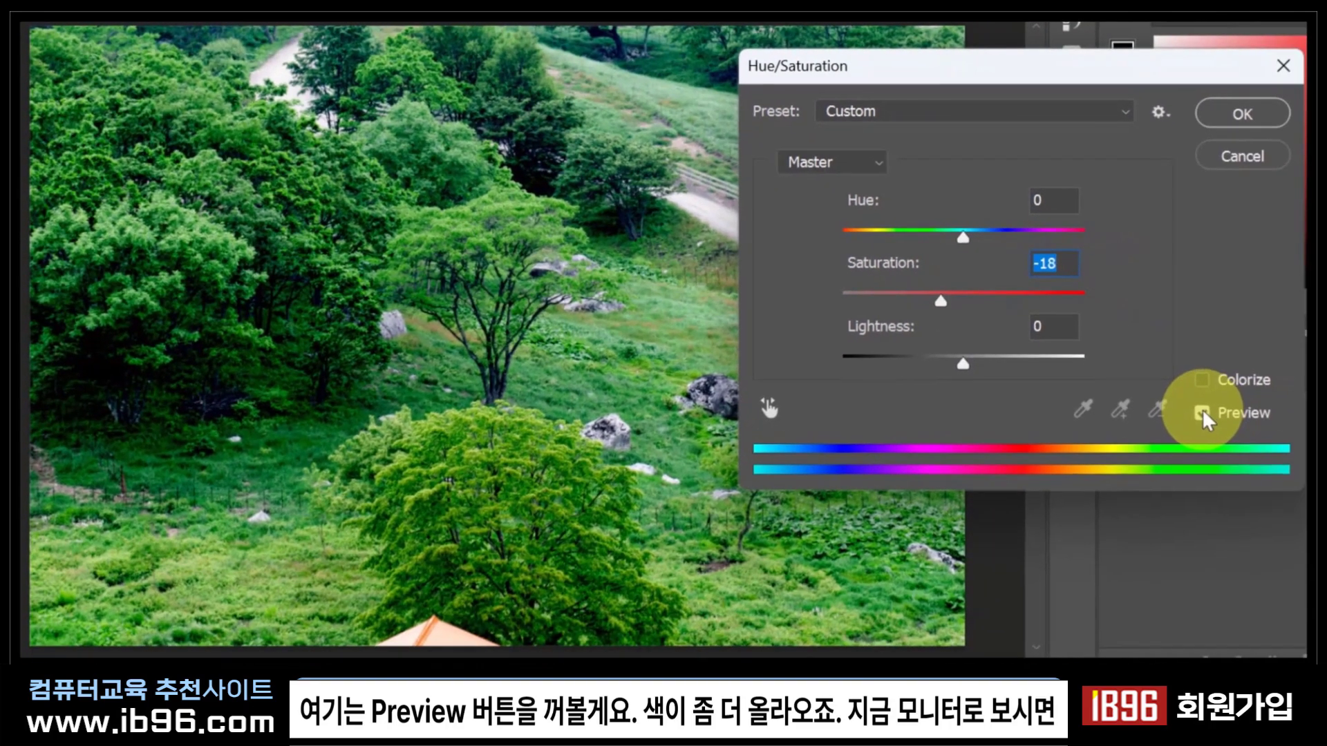
pyautogui.click(1198, 412)
pyautogui.click(1201, 413)
pyautogui.click(1201, 412)
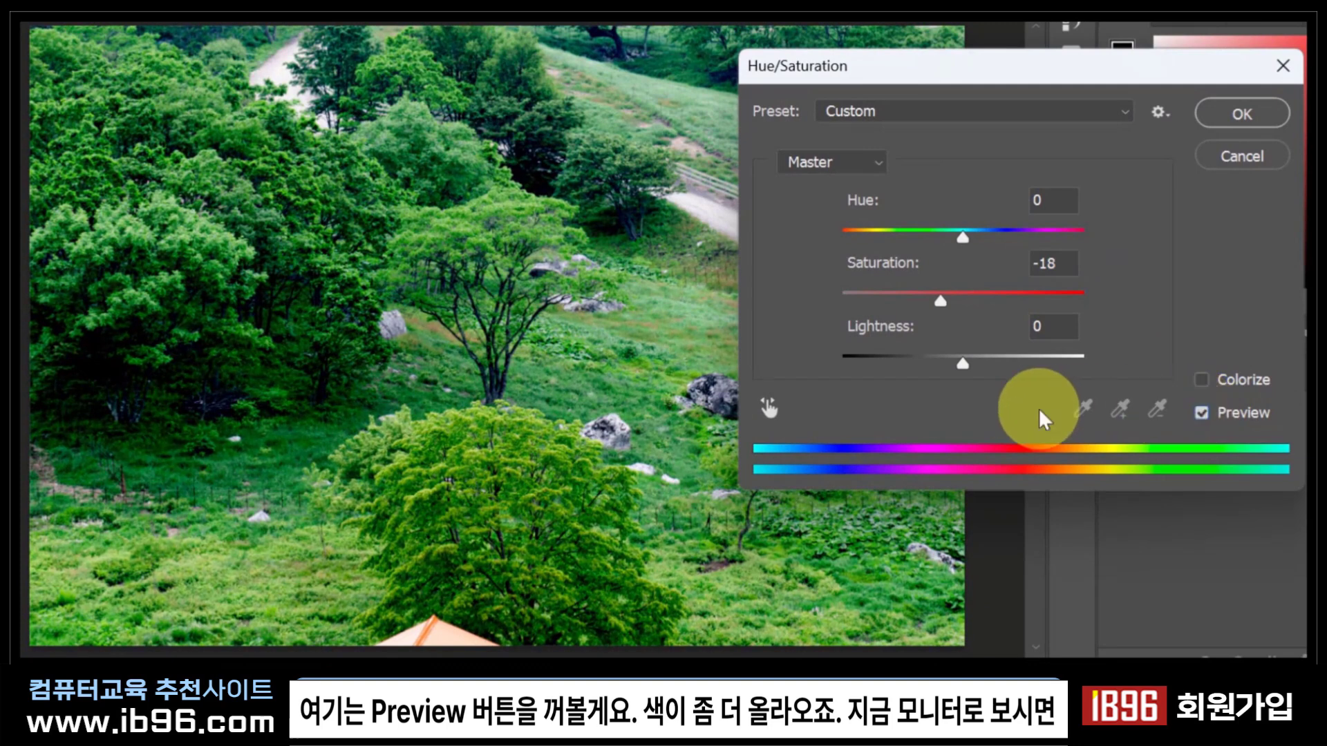
# Lower the saturation to -37 and compare the photo with the preview off and on.
pyautogui.moveTo(943, 300); pyautogui.dragTo(919, 302)
pyautogui.click(1201, 413)
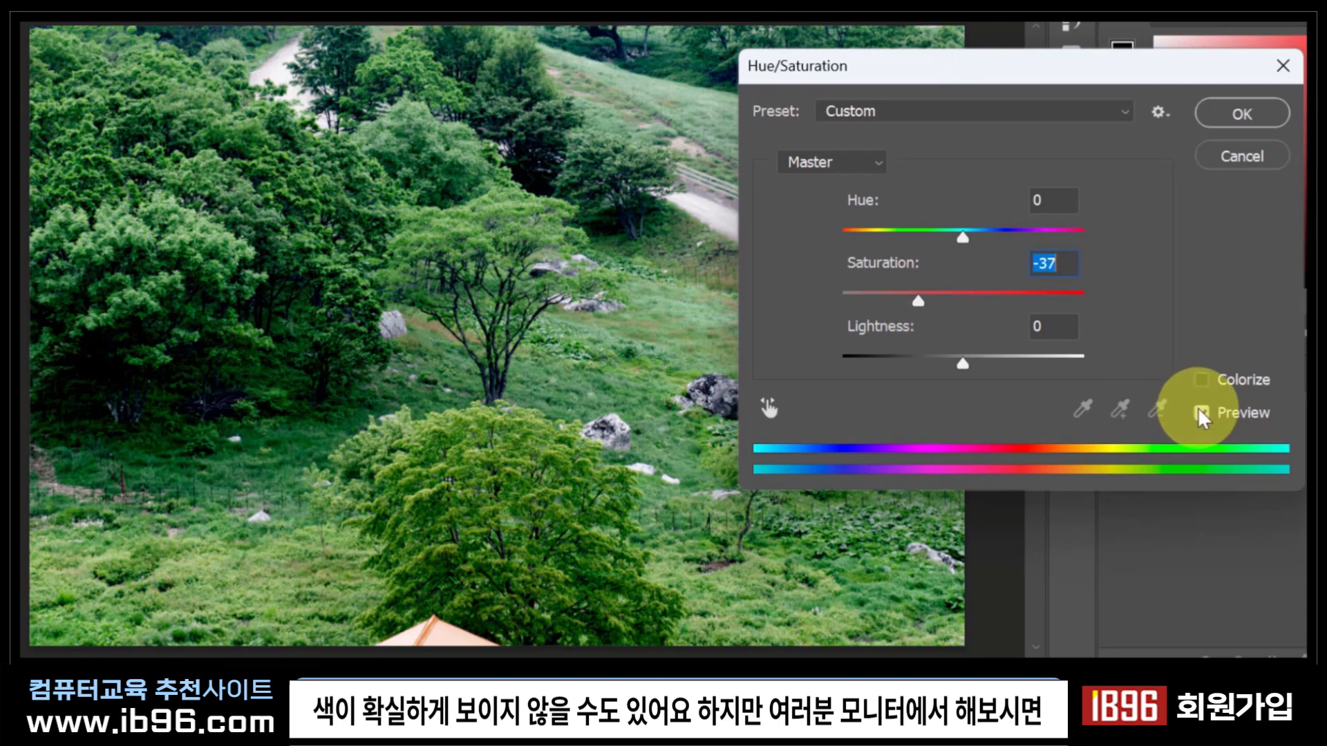
pyautogui.click(1200, 412)
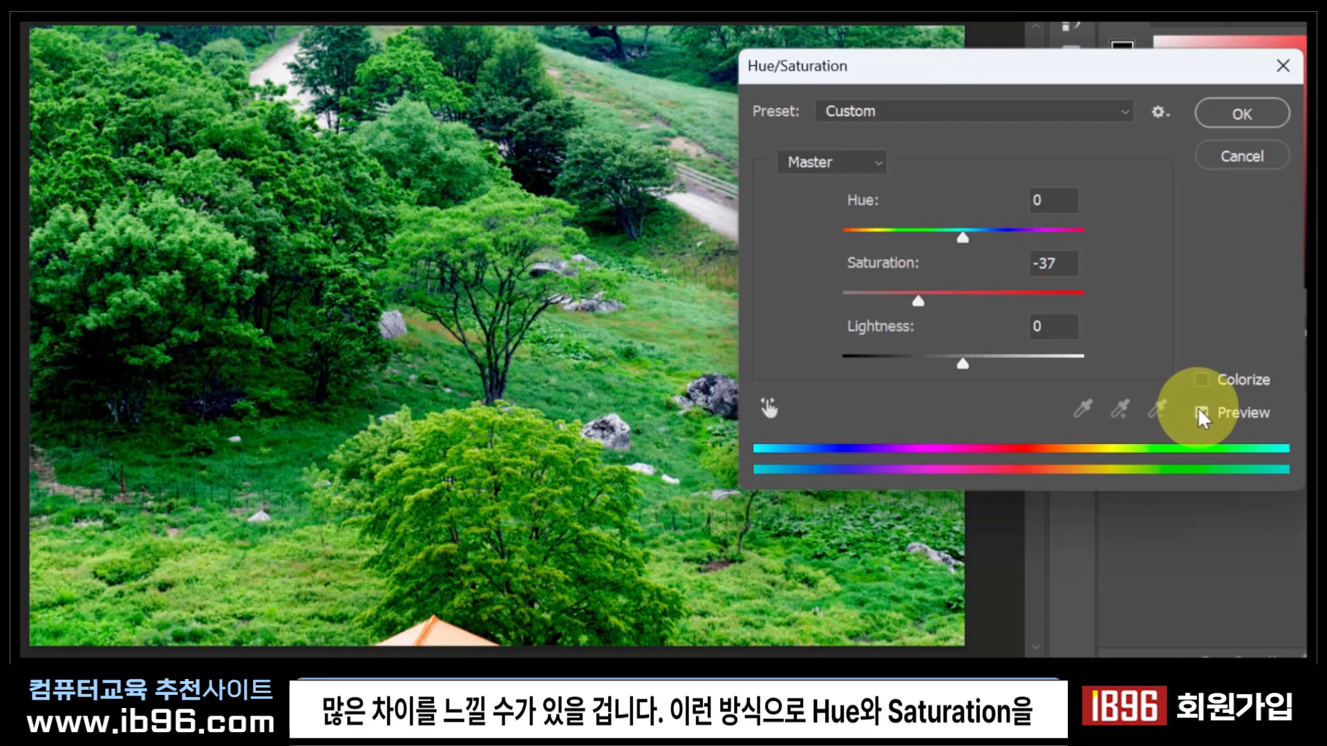
pyautogui.click(1201, 413)
# Return the saturation to 0, try the lightness and return it to 0, and test the saturation once more.
pyautogui.moveTo(918, 302); pyautogui.dragTo(965, 308)
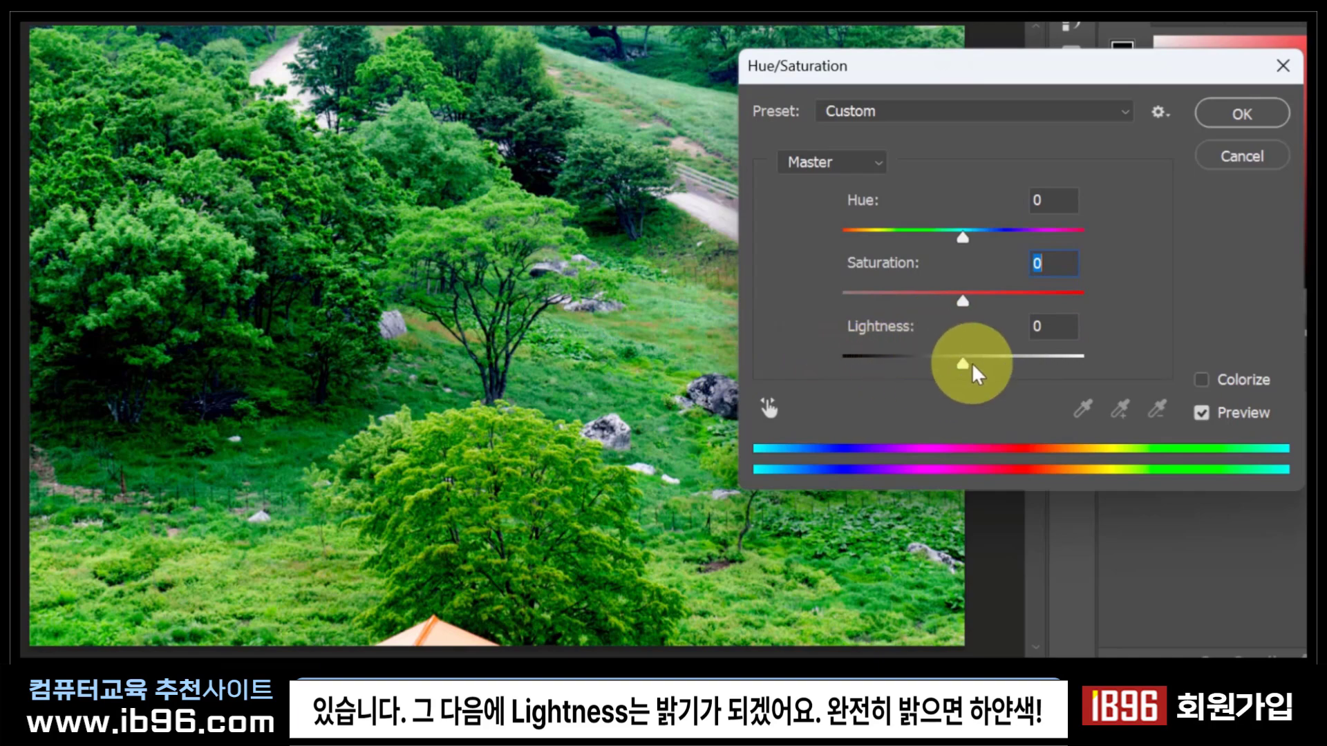
pyautogui.moveTo(960, 362)
pyautogui.mouseDown()
pyautogui.moveTo(1085, 367)
pyautogui.moveTo(796, 363)
pyautogui.moveTo(964, 359)
pyautogui.mouseUp()
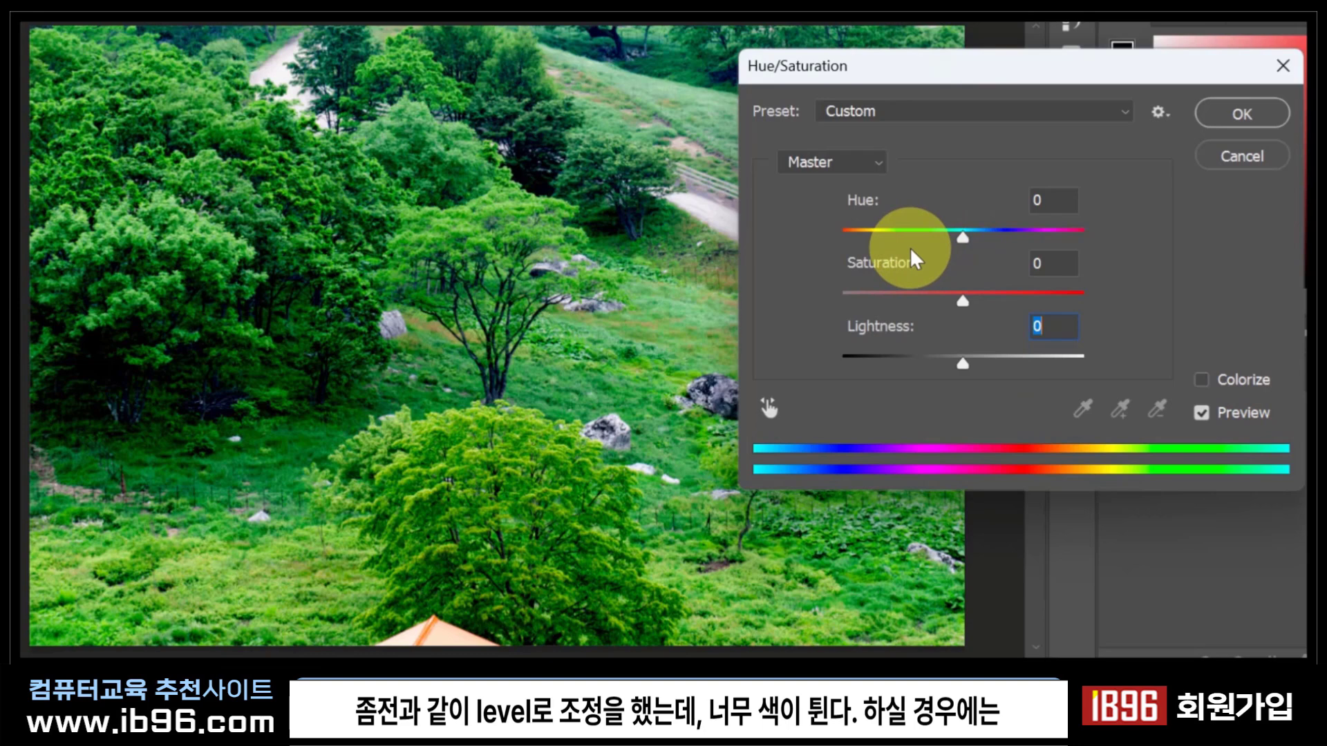
pyautogui.moveTo(961, 304)
pyautogui.mouseDown()
pyautogui.moveTo(938, 309)
pyautogui.moveTo(973, 302)
pyautogui.mouseUp()
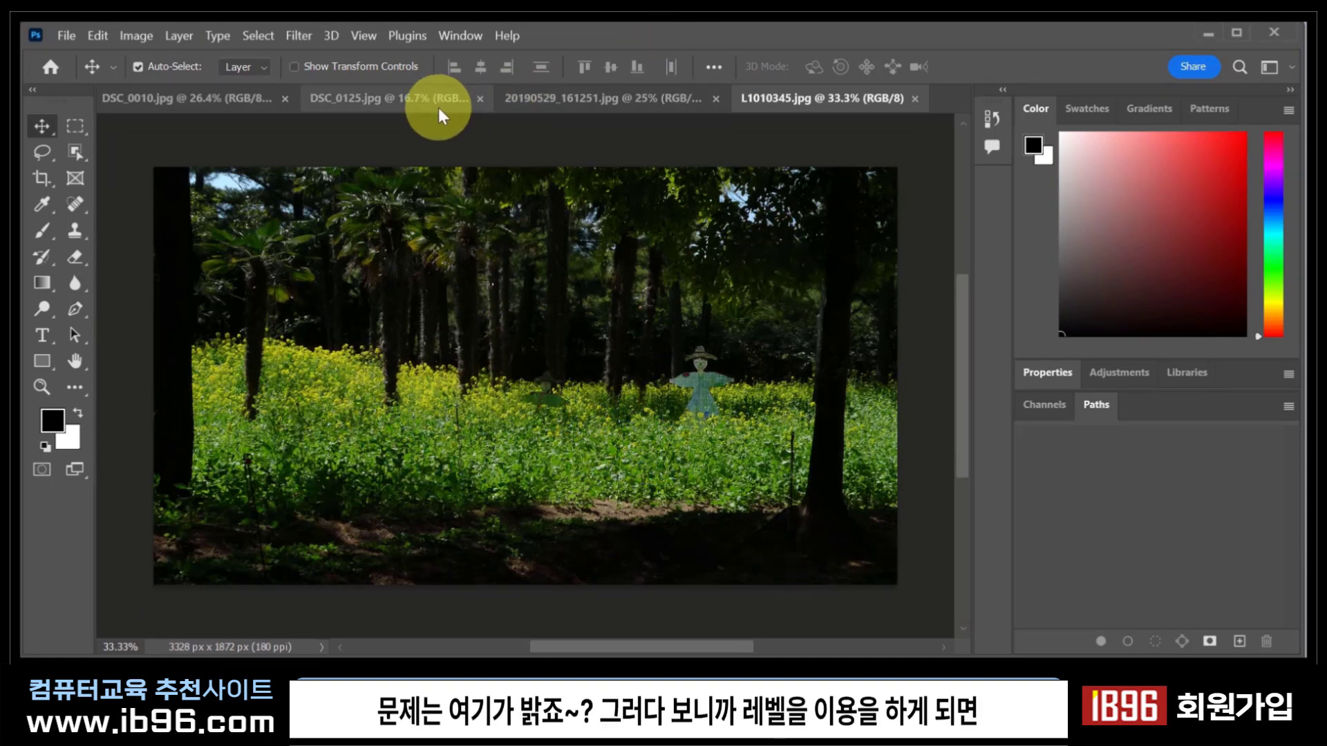
# Try brightening the L1010345 photo in Levels with white input levels of 121 and 97, return to 255, and cancel.
pyautogui.click(137, 36)
pyautogui.moveTo(174, 83)
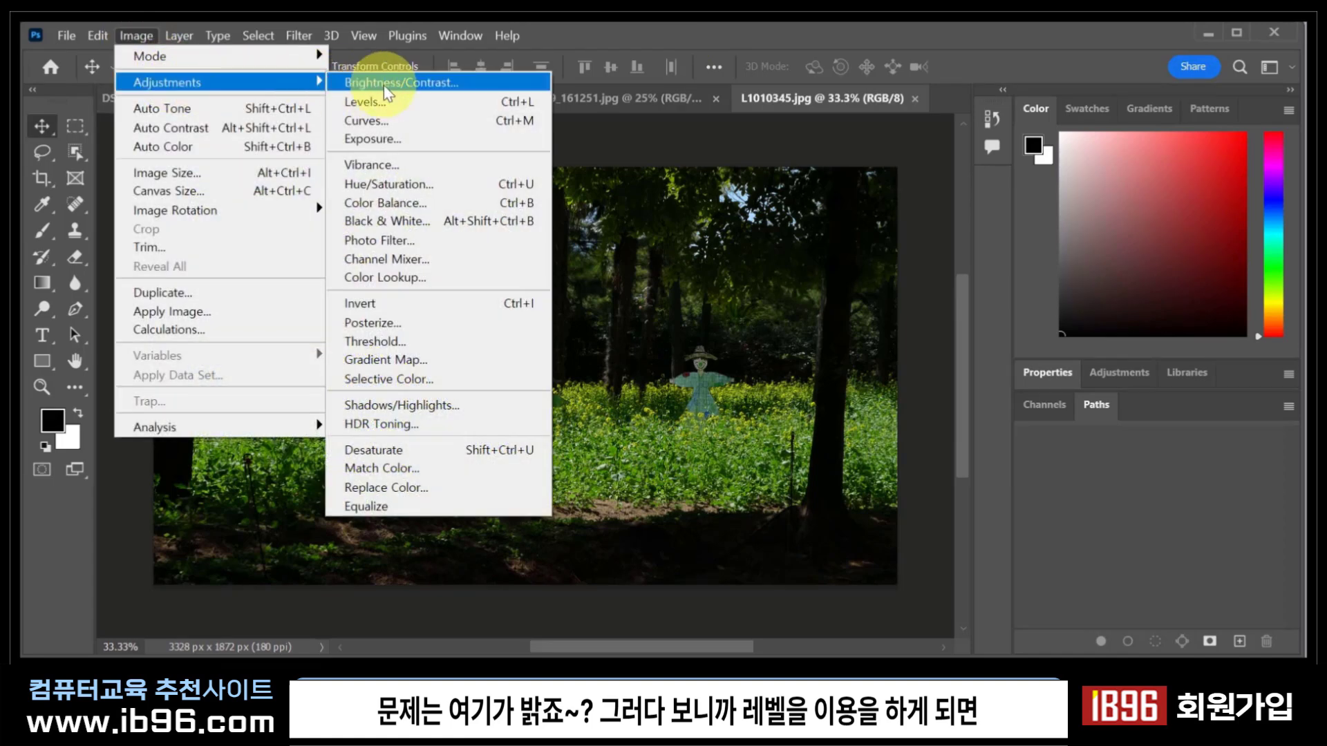
pyautogui.click(412, 104)
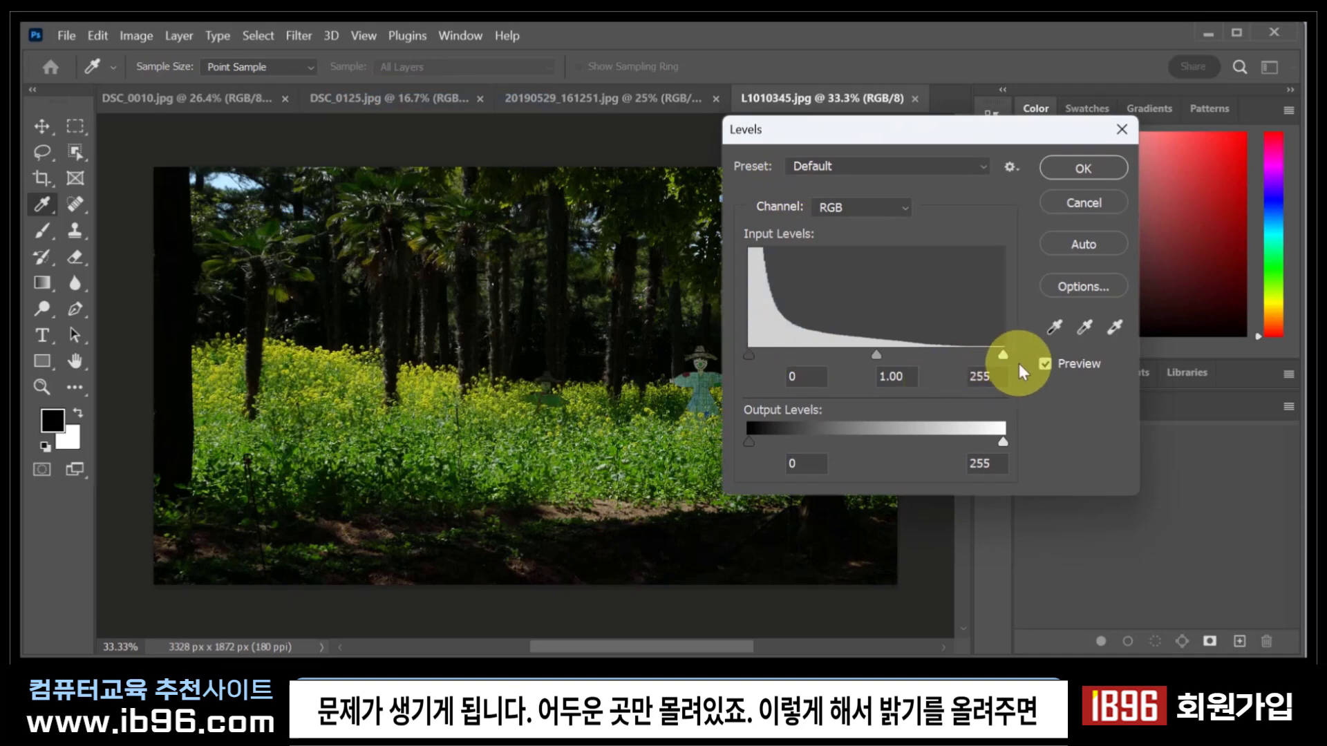
pyautogui.moveTo(1005, 355); pyautogui.dragTo(846, 358)
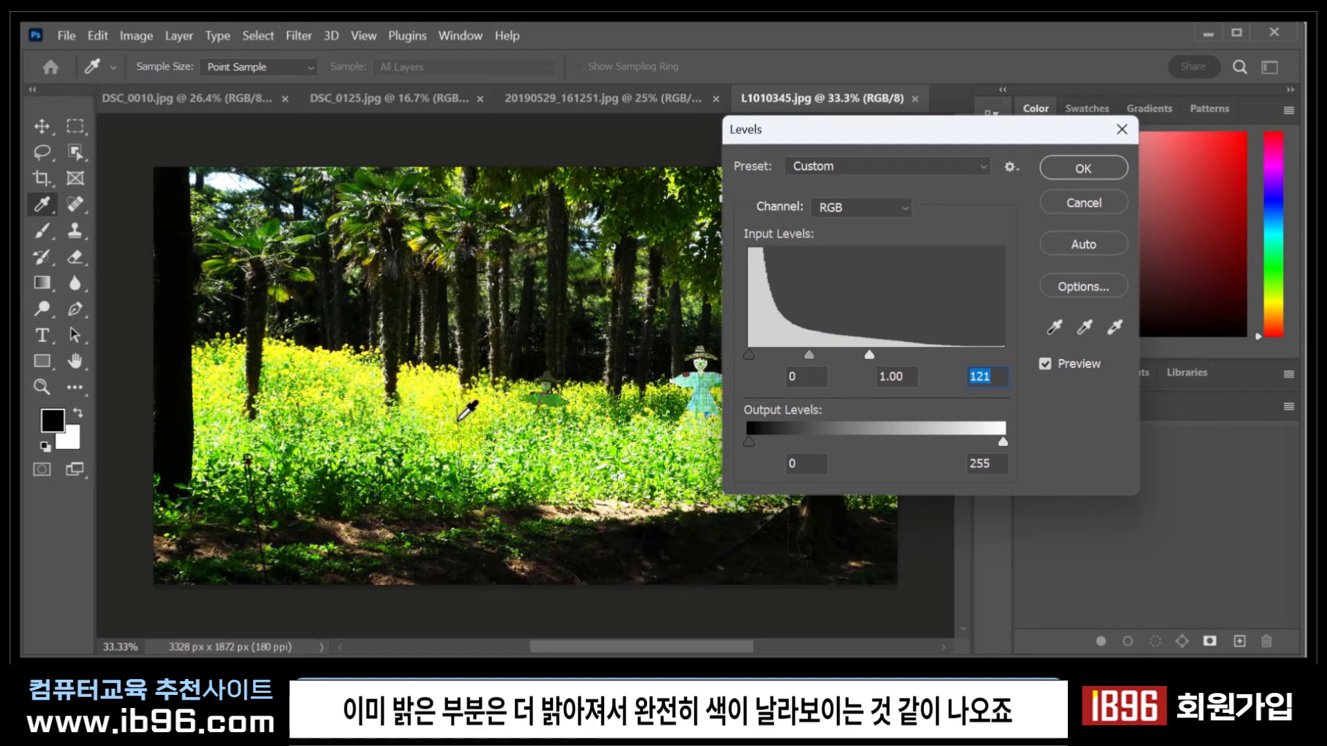
pyautogui.moveTo(870, 356)
pyautogui.mouseDown()
pyautogui.moveTo(926, 358)
pyautogui.moveTo(848, 361)
pyautogui.mouseUp()
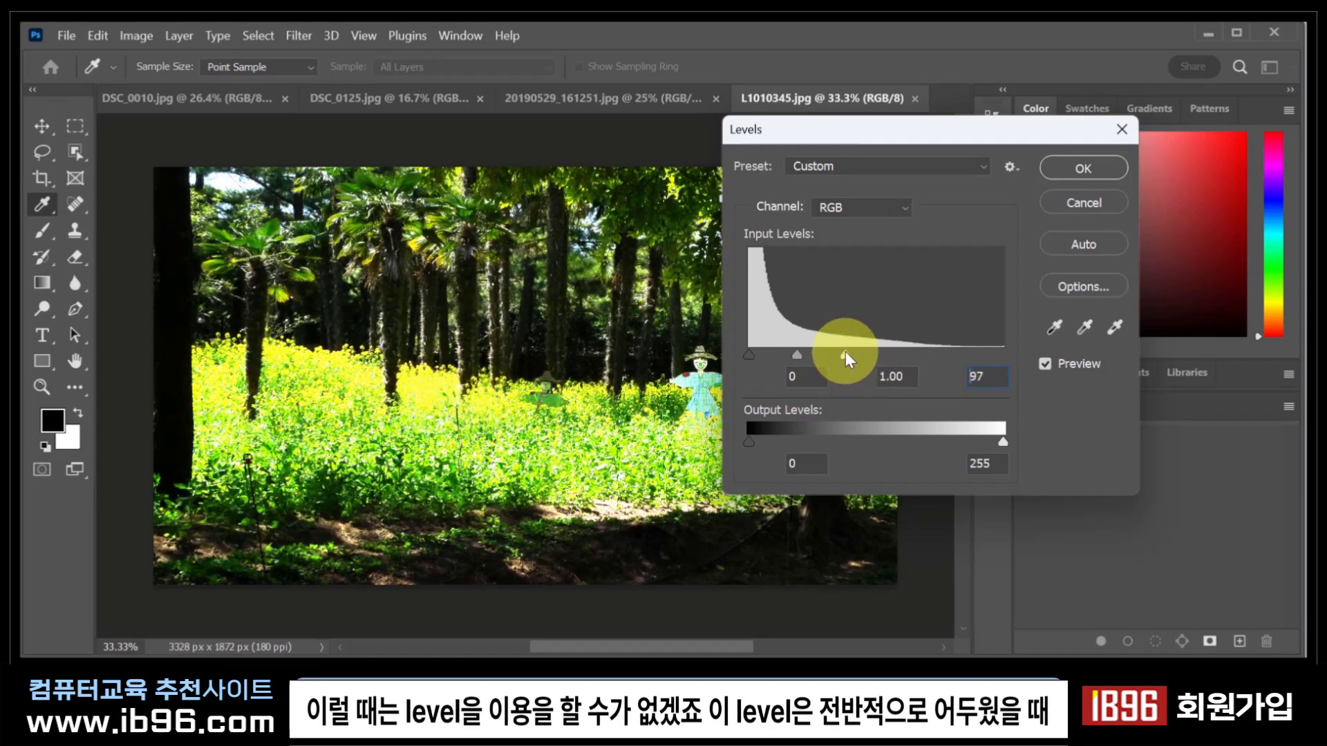
pyautogui.moveTo(847, 355); pyautogui.dragTo(1030, 361)
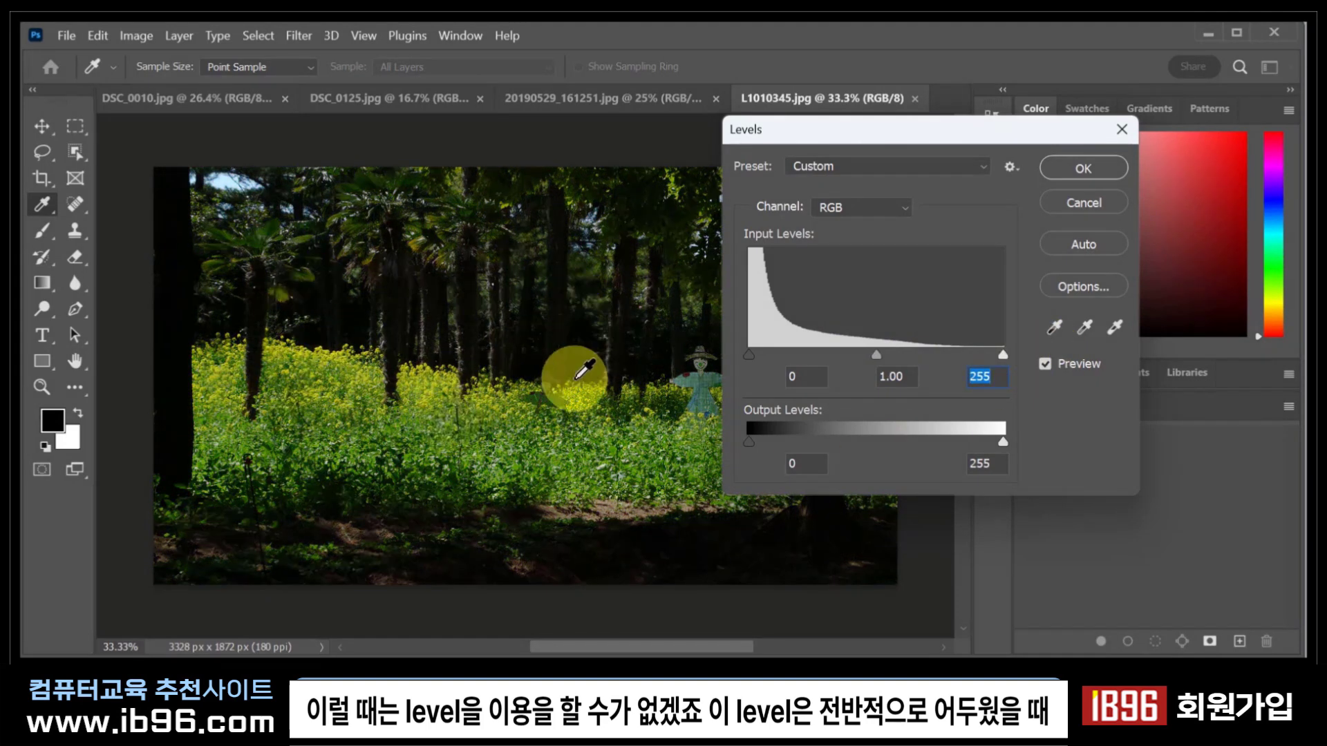
pyautogui.click(1084, 203)
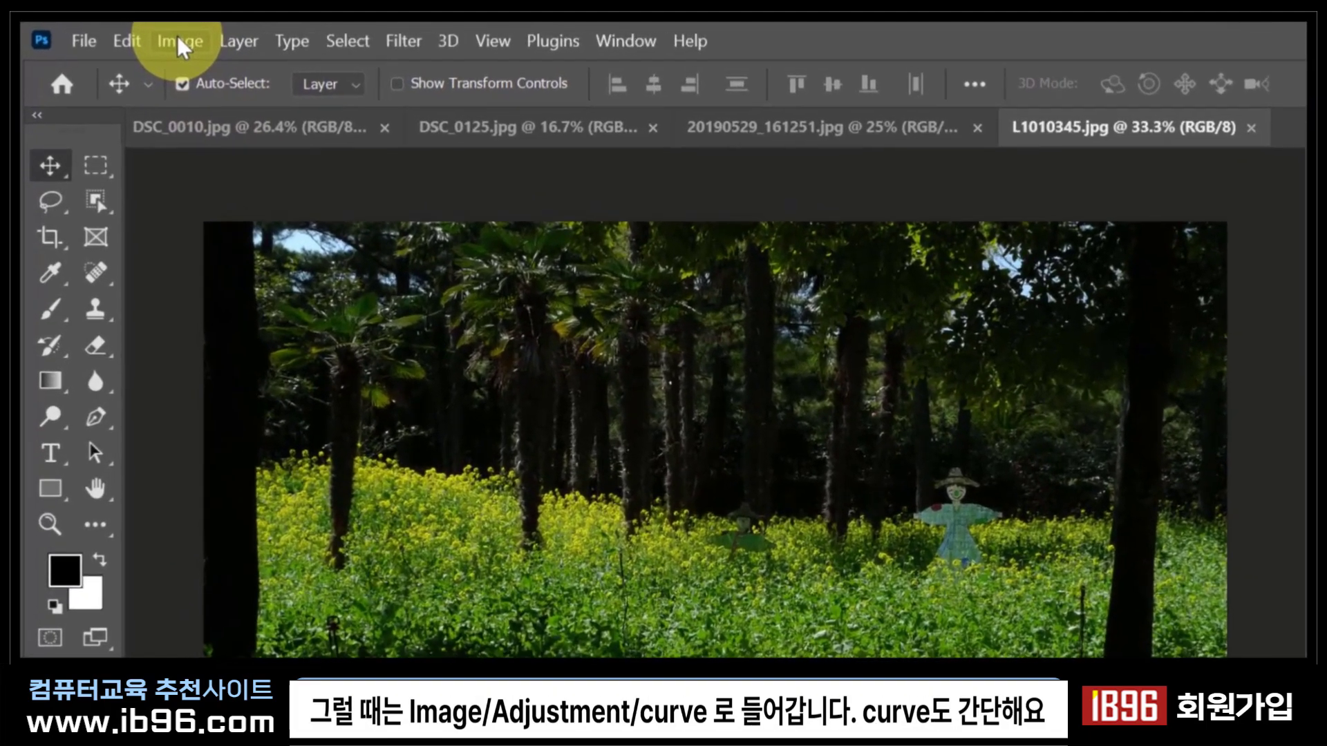
# Open Curves for the L1010345 photo, try the white input slider, and return it to 255.
pyautogui.click(135, 35)
pyautogui.moveTo(217, 108)
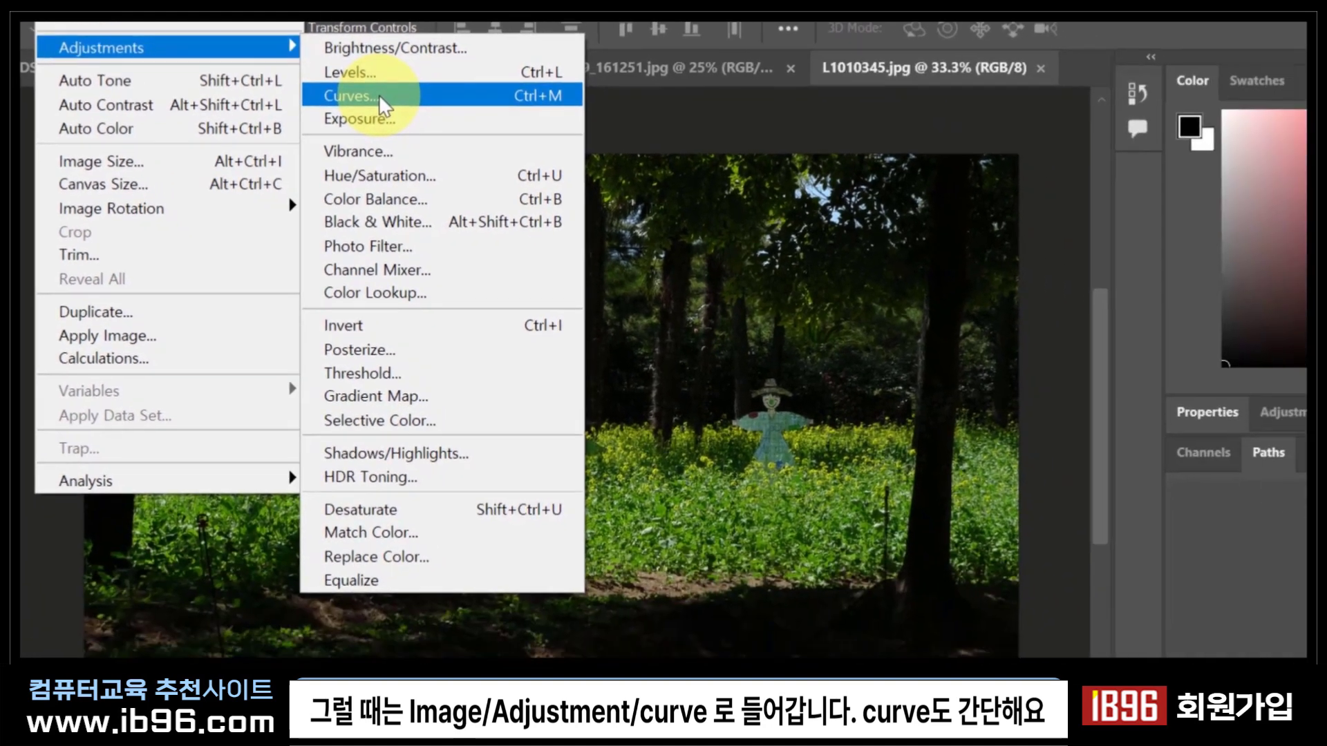
pyautogui.click(550, 166)
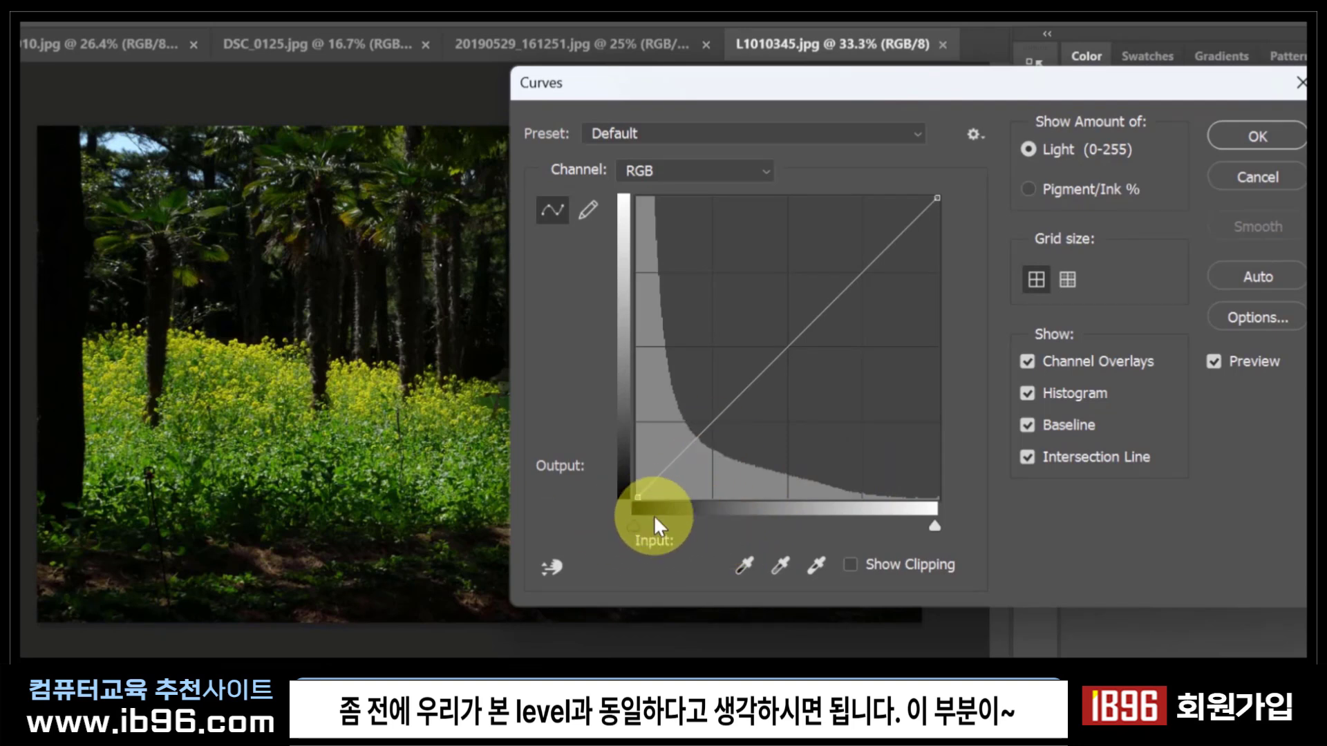
pyautogui.click(933, 530)
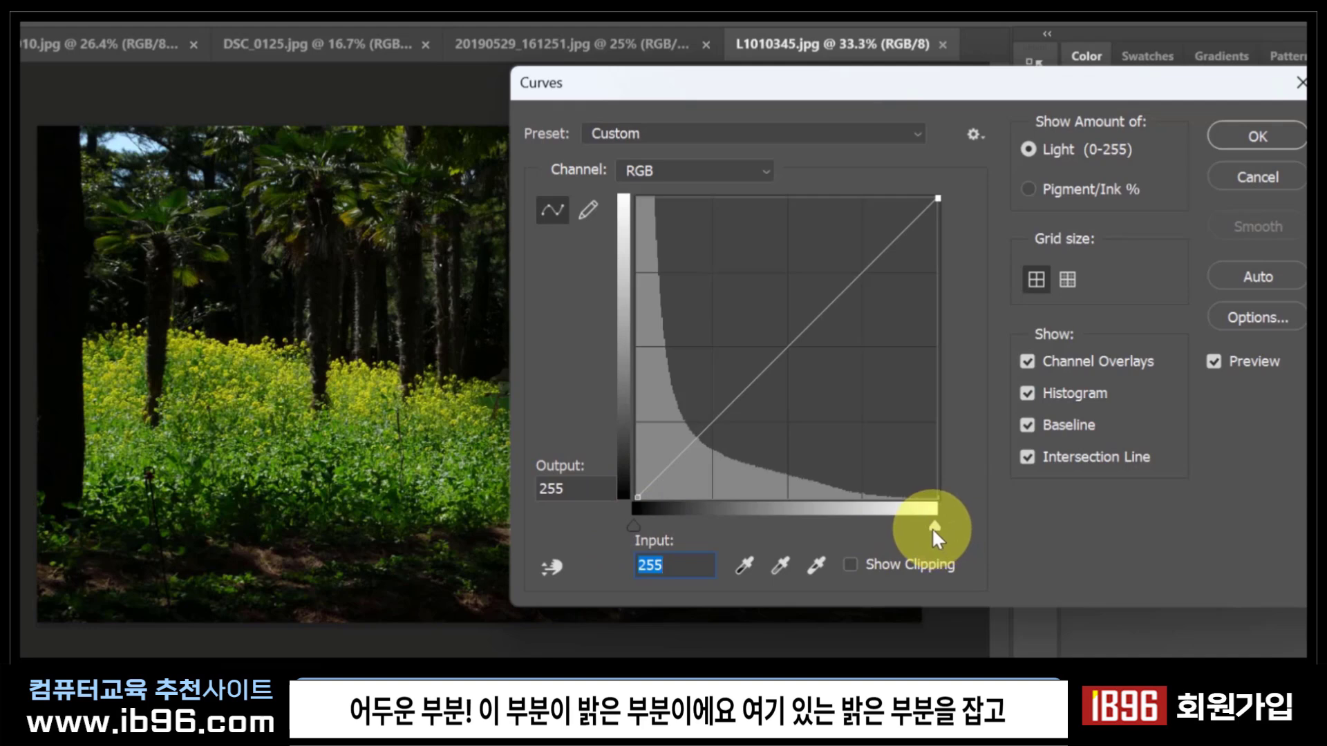
pyautogui.moveTo(933, 526); pyautogui.dragTo(961, 541)
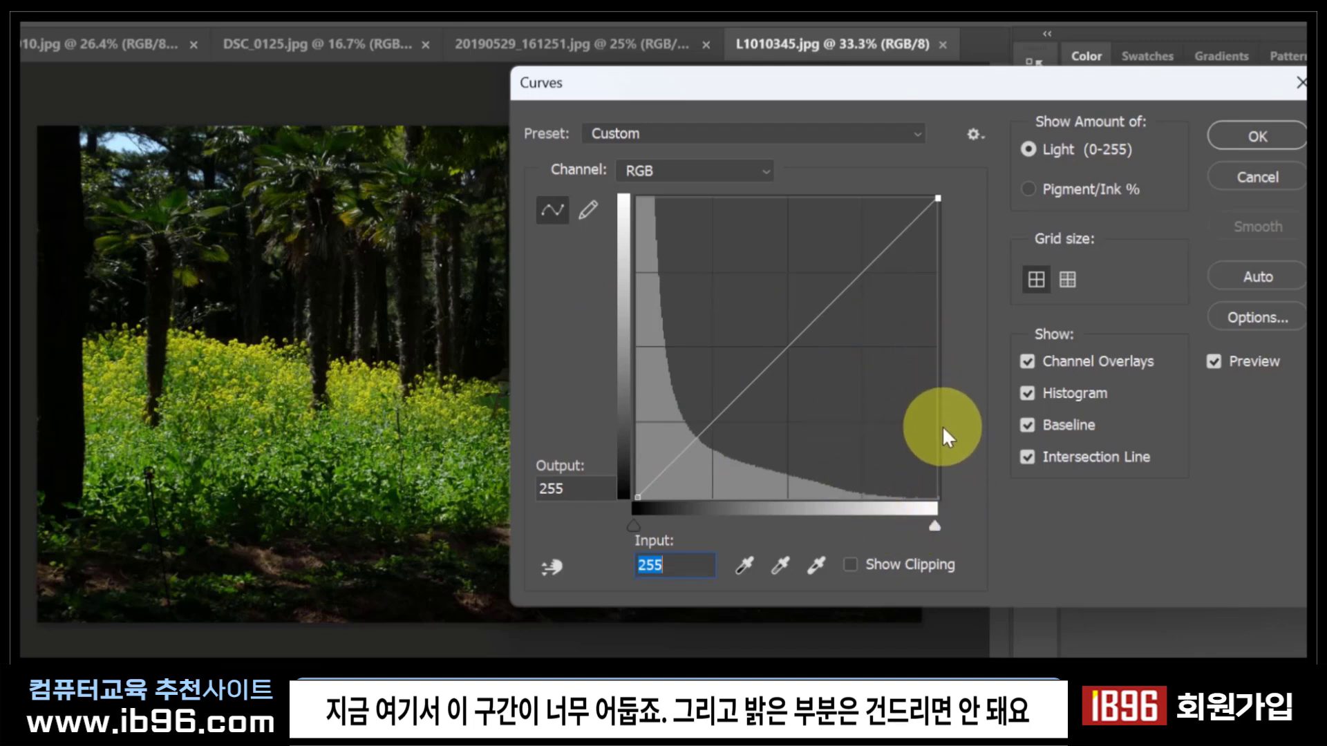
# Brighten the dark areas with a curve point at input 31, output 85, and restrain the highlights with one at input 94, output 162.
pyautogui.click(684, 448)
pyautogui.moveTo(683, 448); pyautogui.dragTo(675, 398)
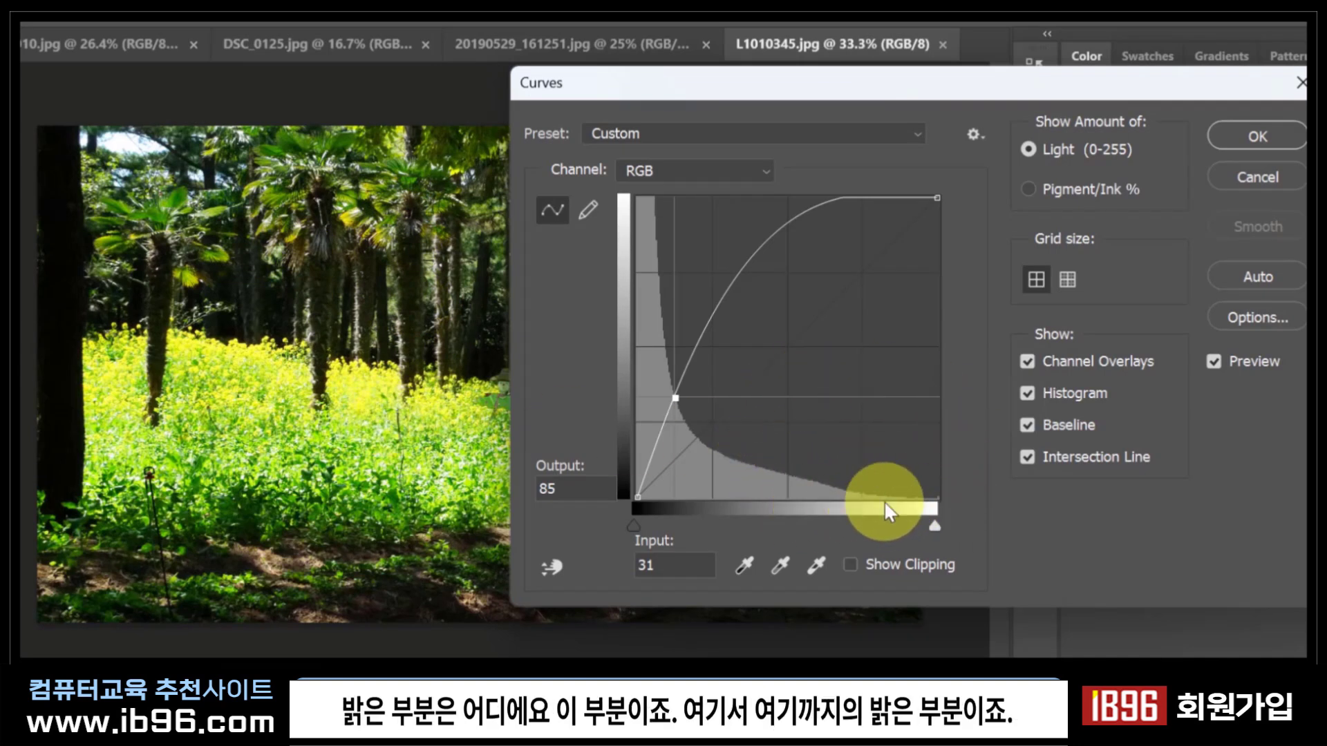
pyautogui.moveTo(724, 291); pyautogui.dragTo(744, 299)
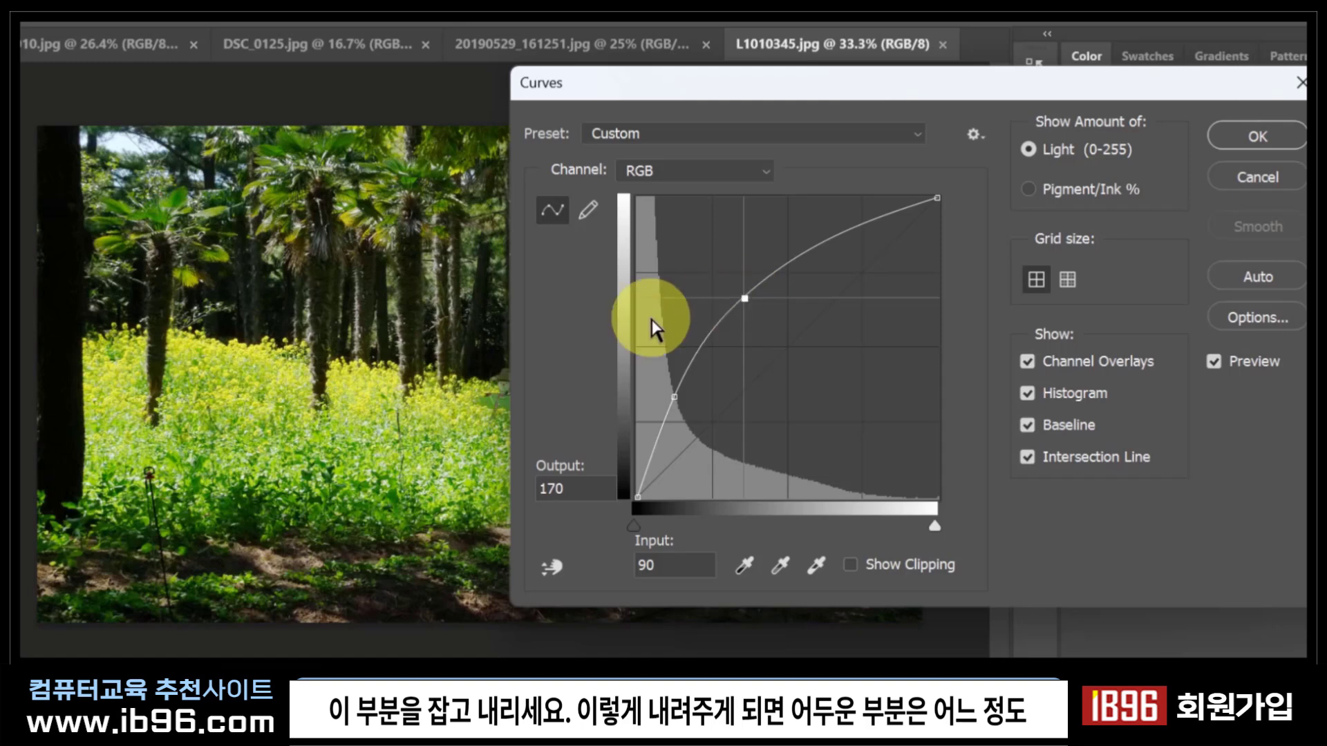
pyautogui.click(672, 398)
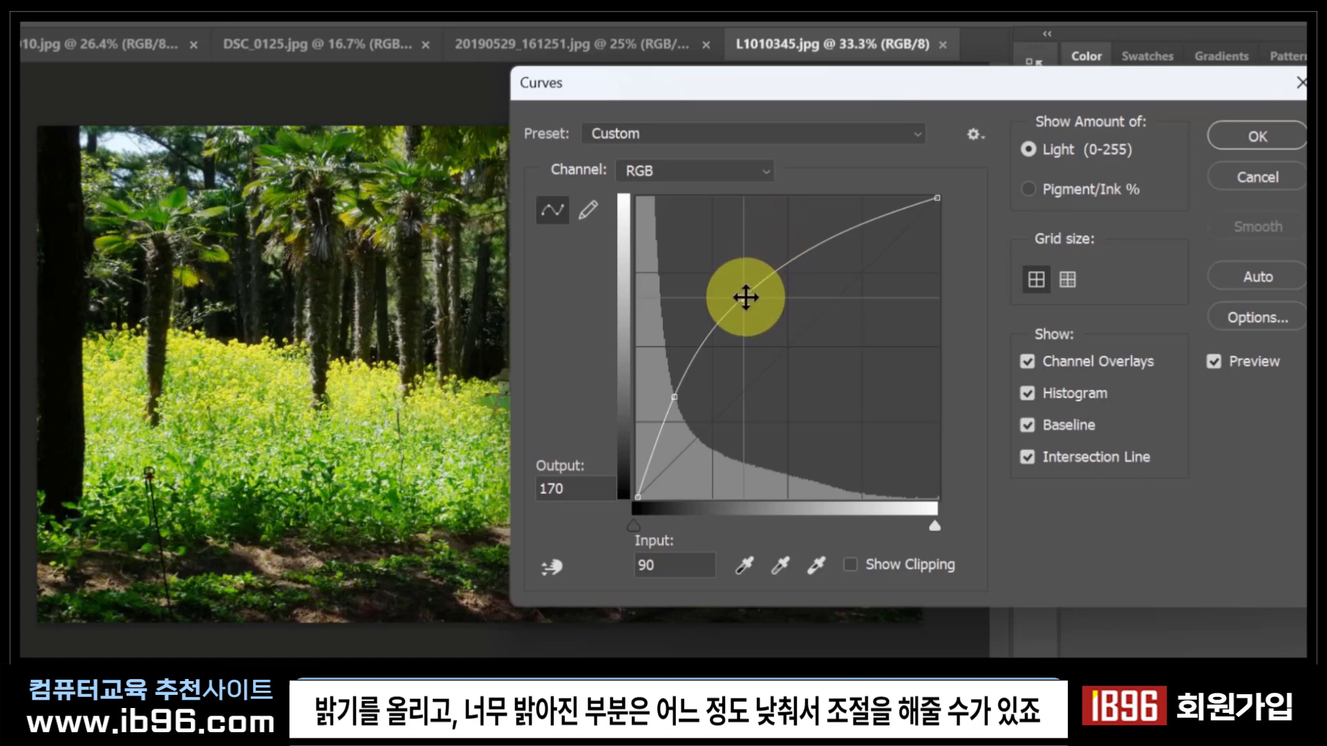
pyautogui.moveTo(746, 297); pyautogui.dragTo(751, 307)
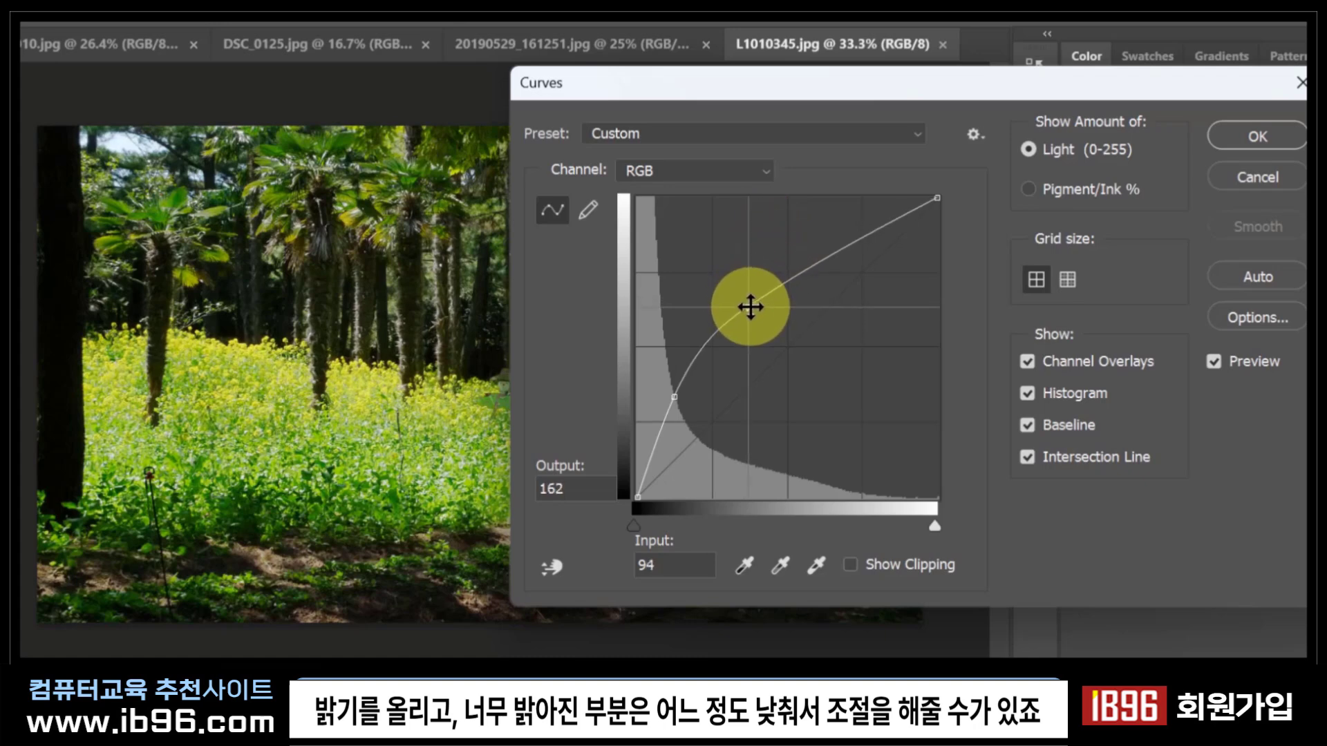
# Compare the photo with the Curves preview off and on, move the upper point to input 99, output 179, and close Curves.
pyautogui.moveTo(1047, 94); pyautogui.dragTo(1171, 111)
pyautogui.click(1313, 376)
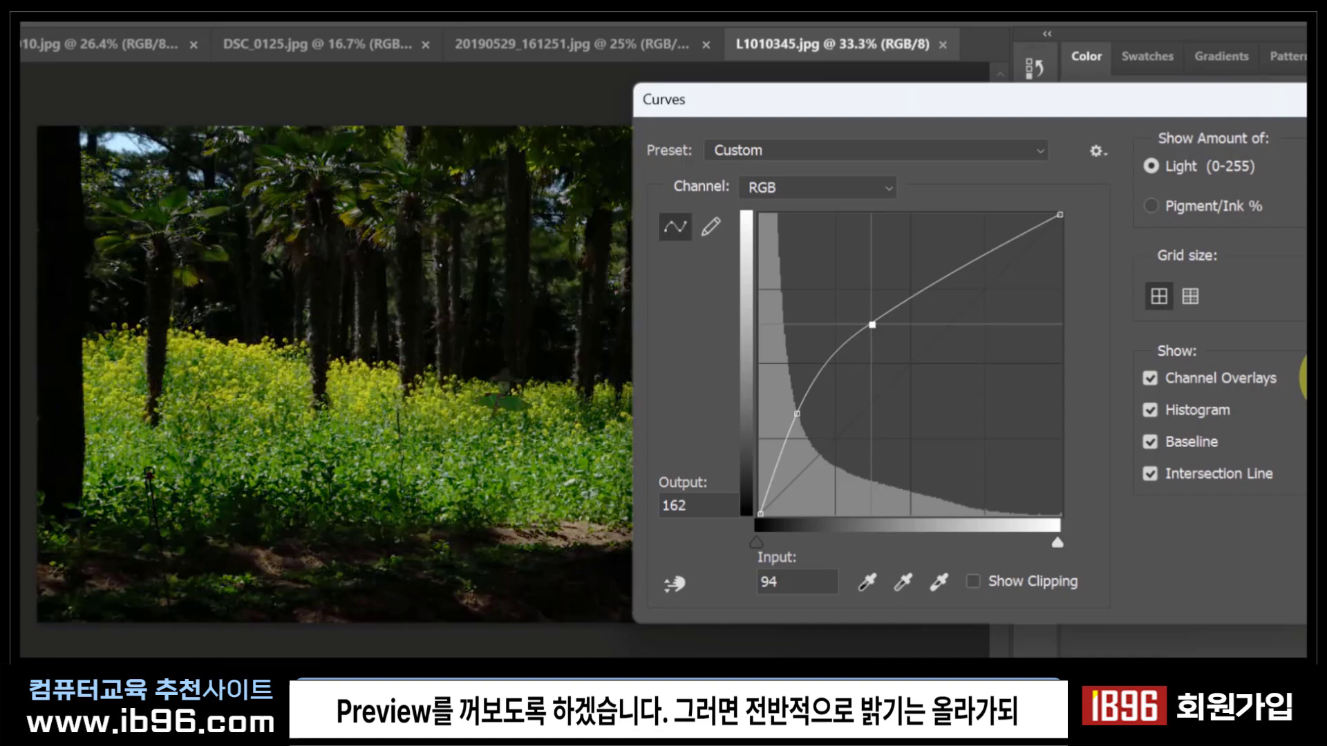
pyautogui.click(1313, 377)
pyautogui.click(1314, 377)
pyautogui.click(1313, 377)
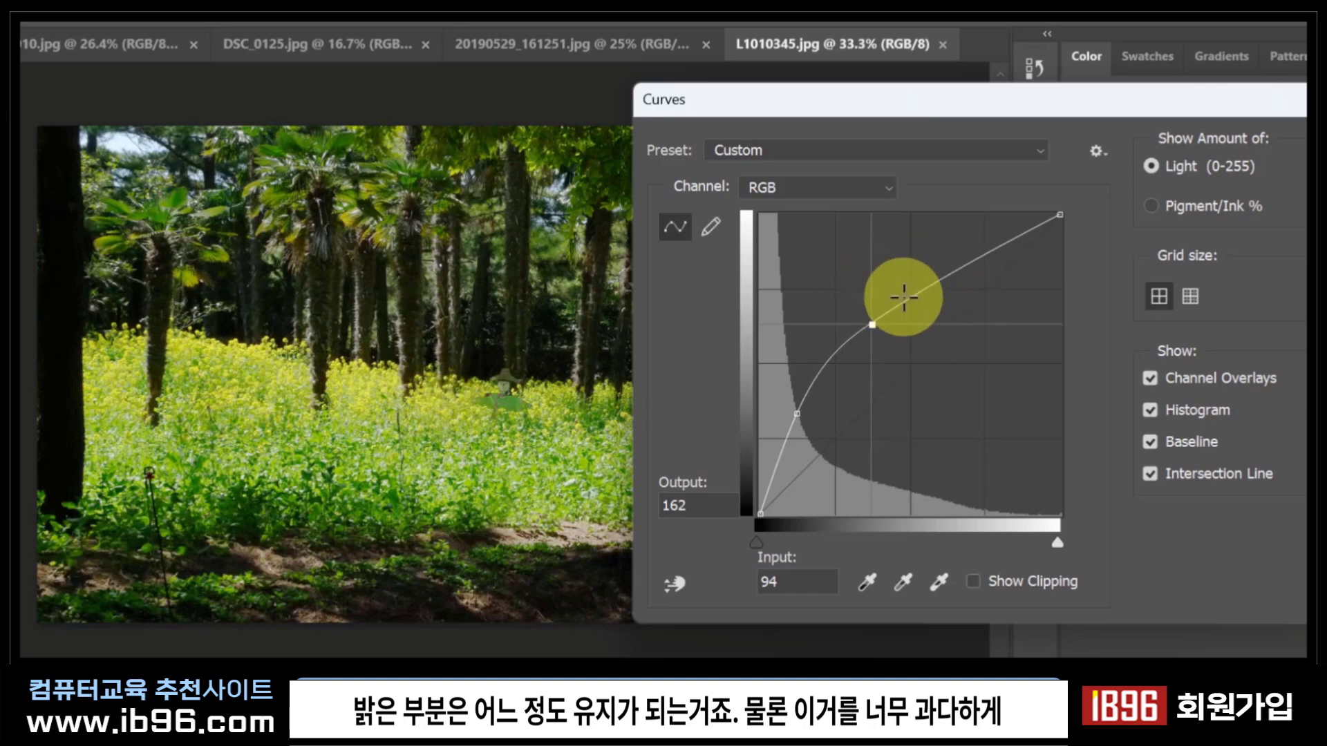
pyautogui.moveTo(872, 324)
pyautogui.mouseDown()
pyautogui.moveTo(903, 404)
pyautogui.moveTo(878, 304)
pyautogui.mouseUp()
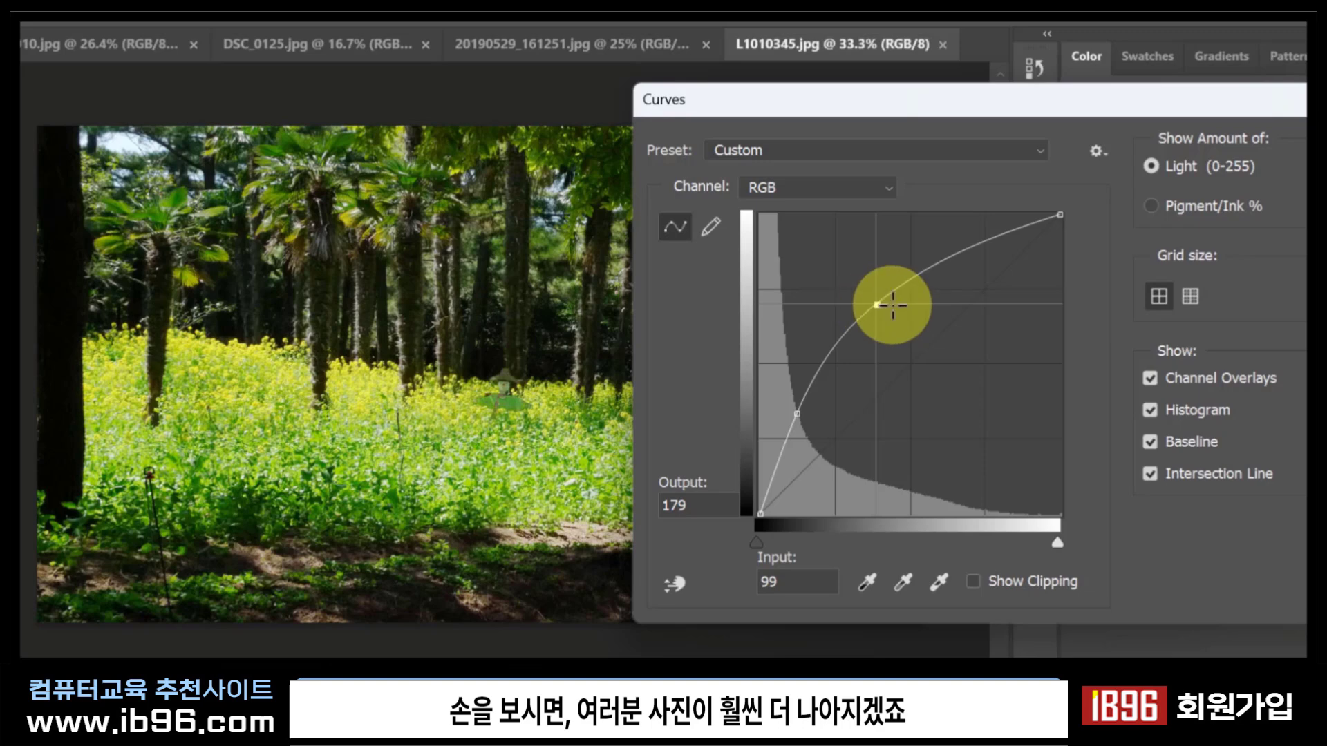
pyautogui.click(1322, 188)
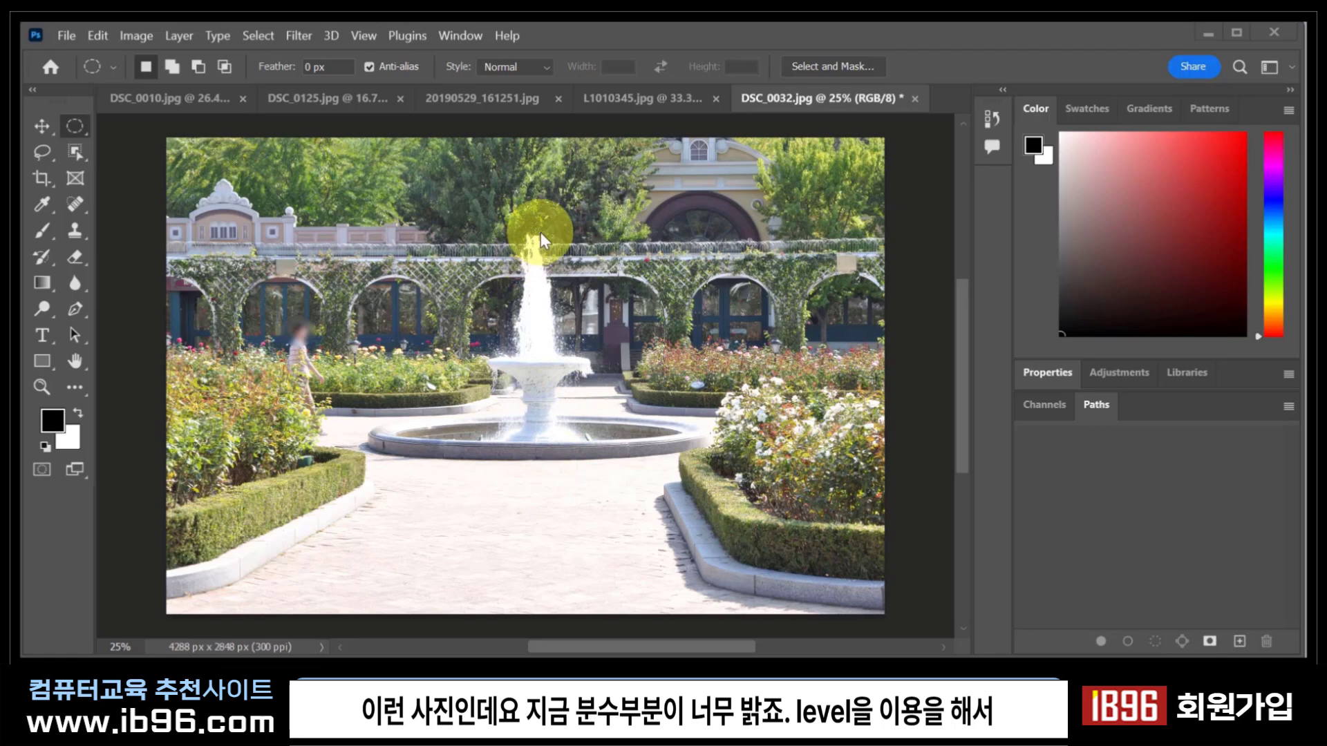
# Try darkening the DSC_0032 fountain photo in Levels with a black input level of 125, and cancel.
pyautogui.click(135, 35)
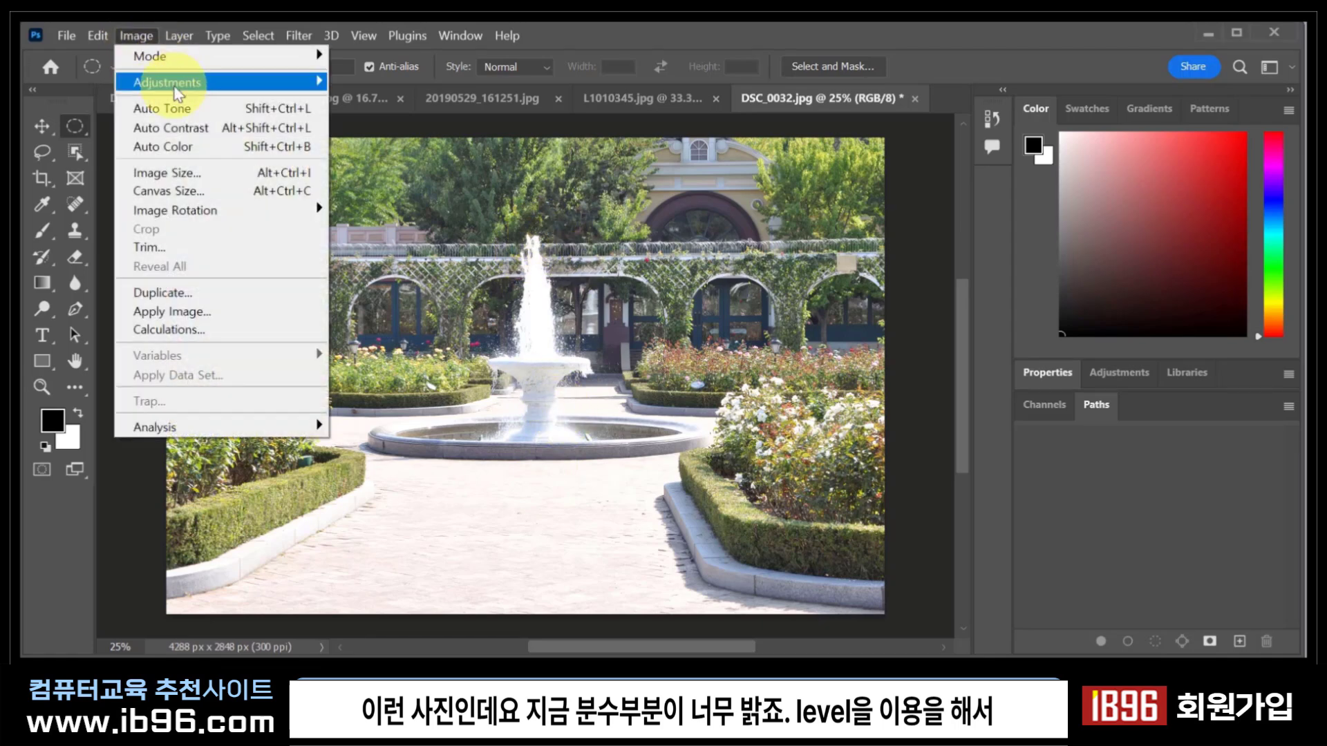
pyautogui.moveTo(172, 83)
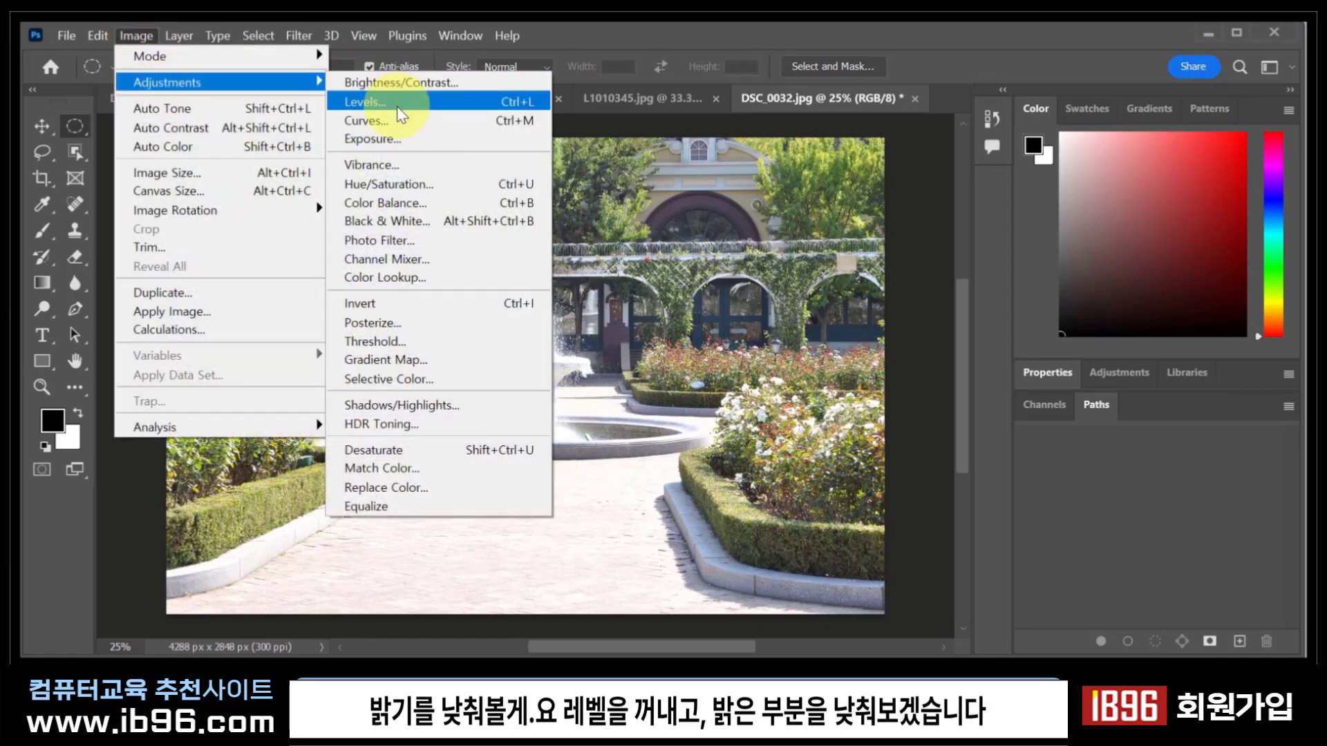
pyautogui.click(398, 104)
pyautogui.moveTo(786, 143); pyautogui.dragTo(765, 152)
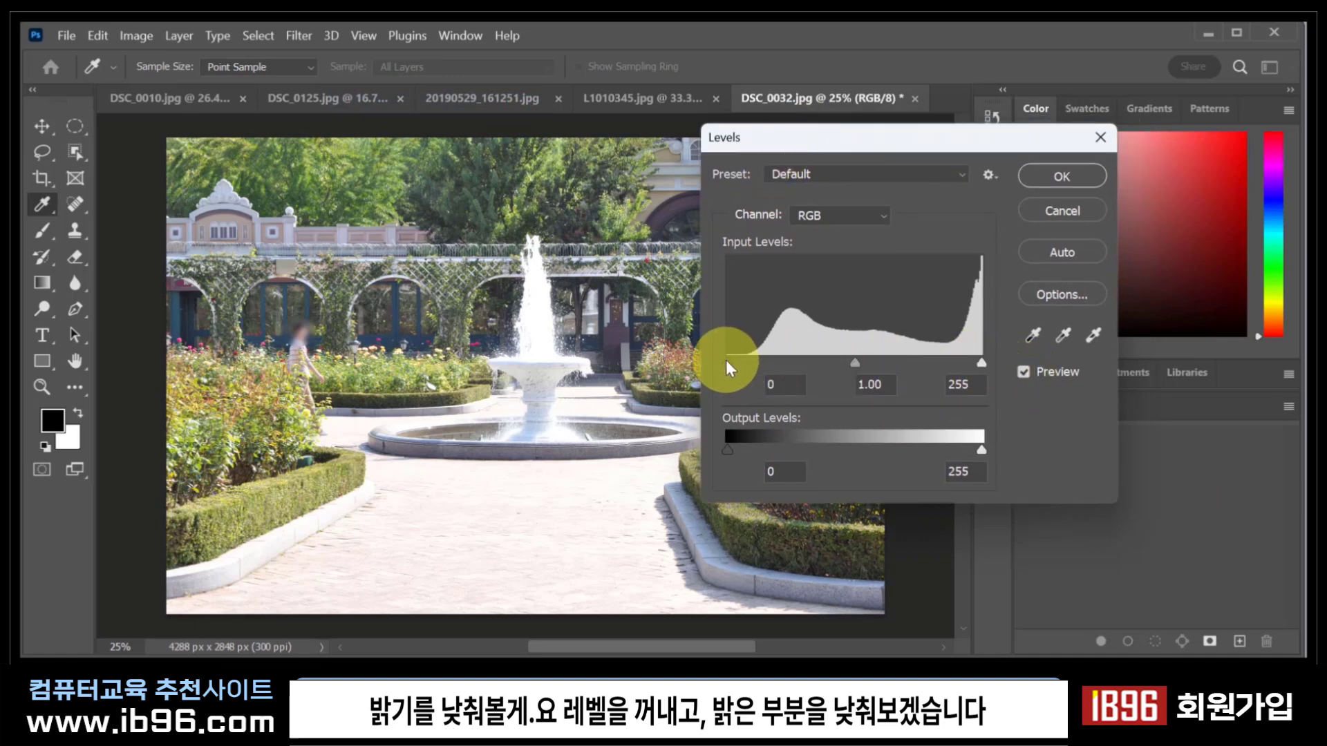
pyautogui.moveTo(729, 362); pyautogui.dragTo(853, 374)
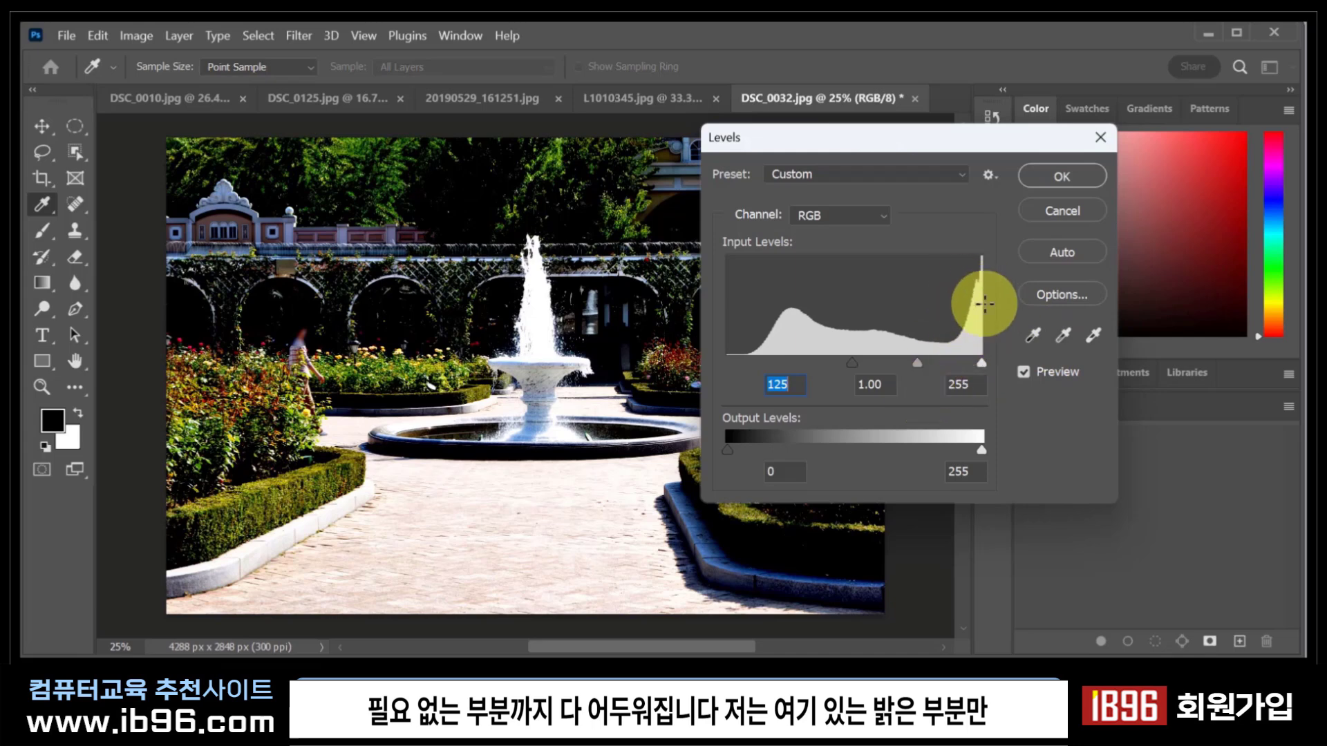
pyautogui.click(1062, 210)
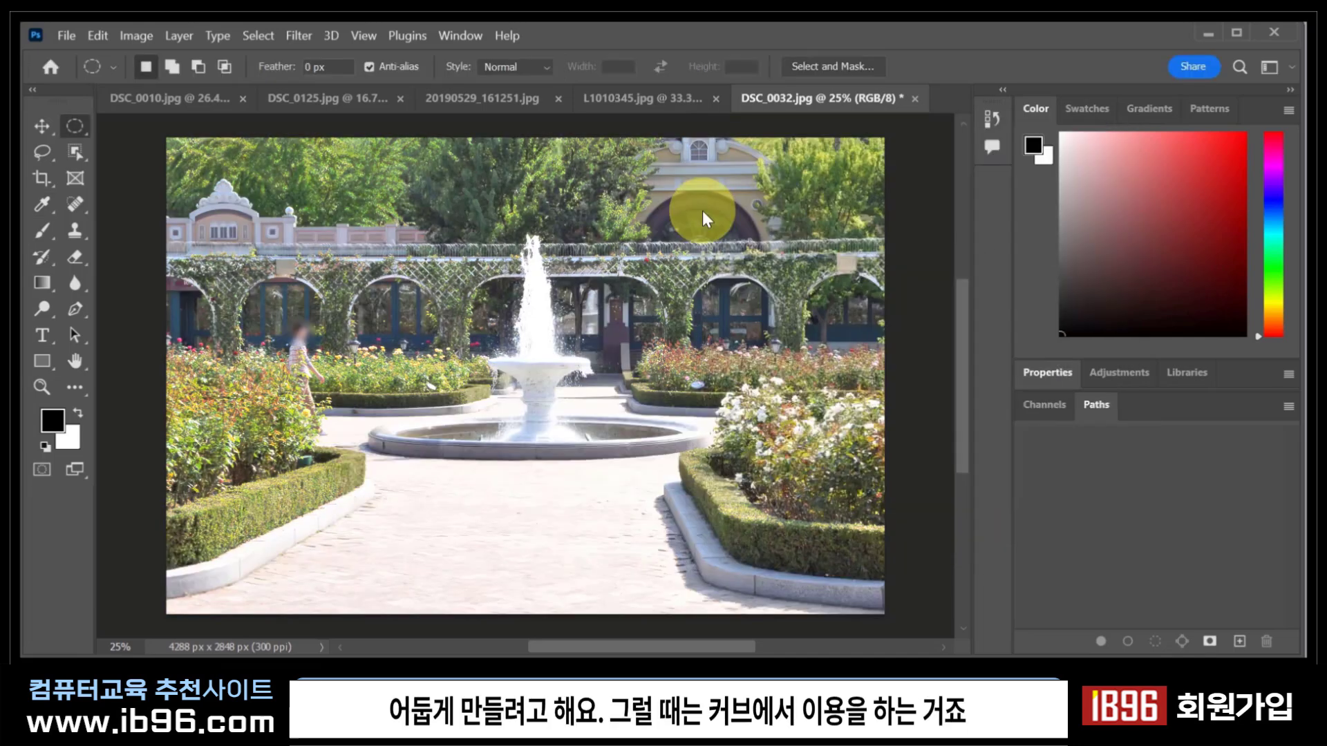
# Open Curves for the DSC_0032 fountain photo and pull down the highlights with a curve point at input 222, output 189.
pyautogui.click(137, 35)
pyautogui.moveTo(158, 83)
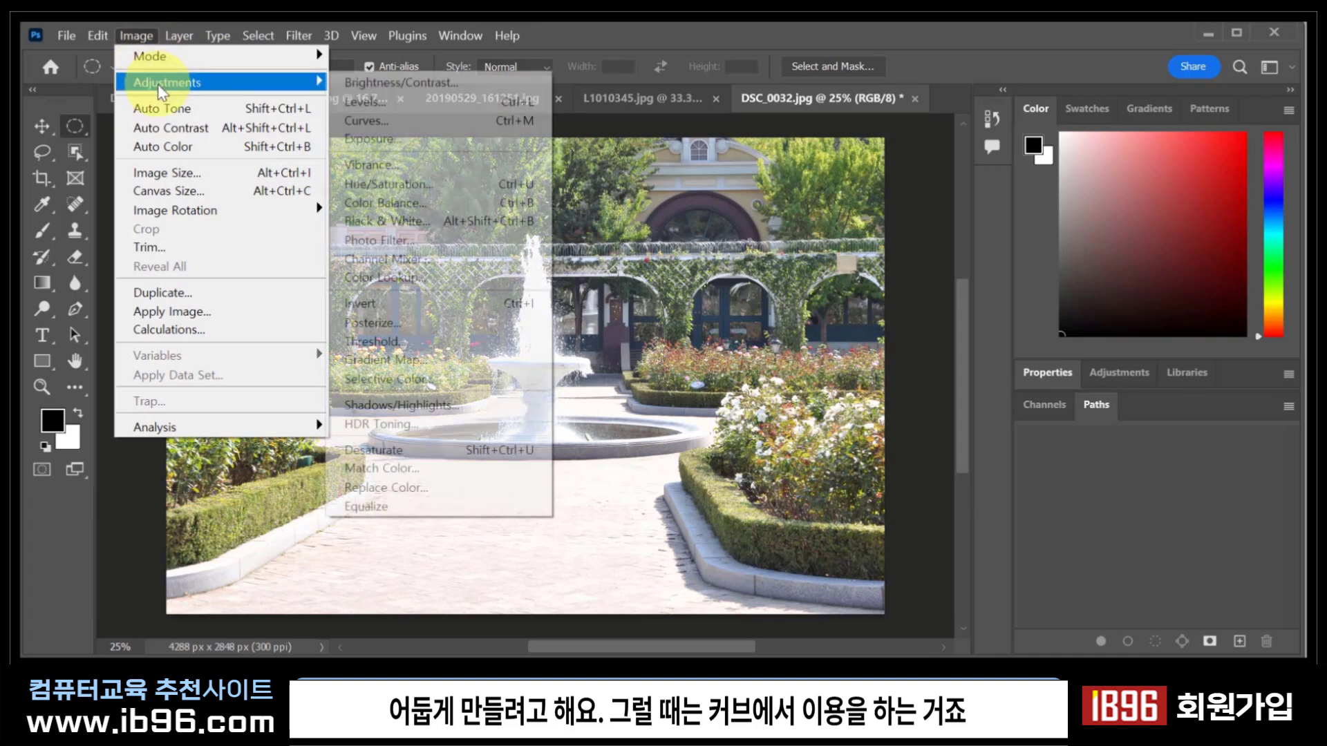
pyautogui.click(414, 120)
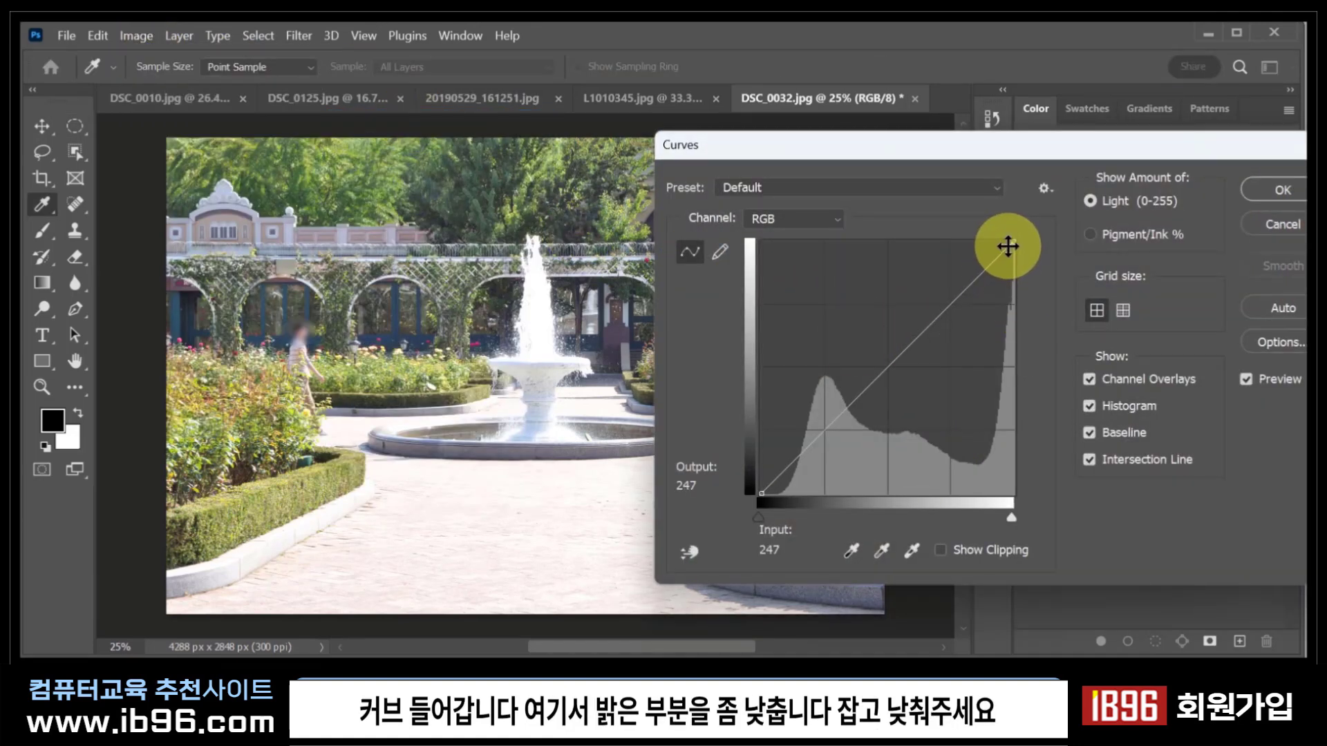
pyautogui.moveTo(999, 257); pyautogui.dragTo(977, 308)
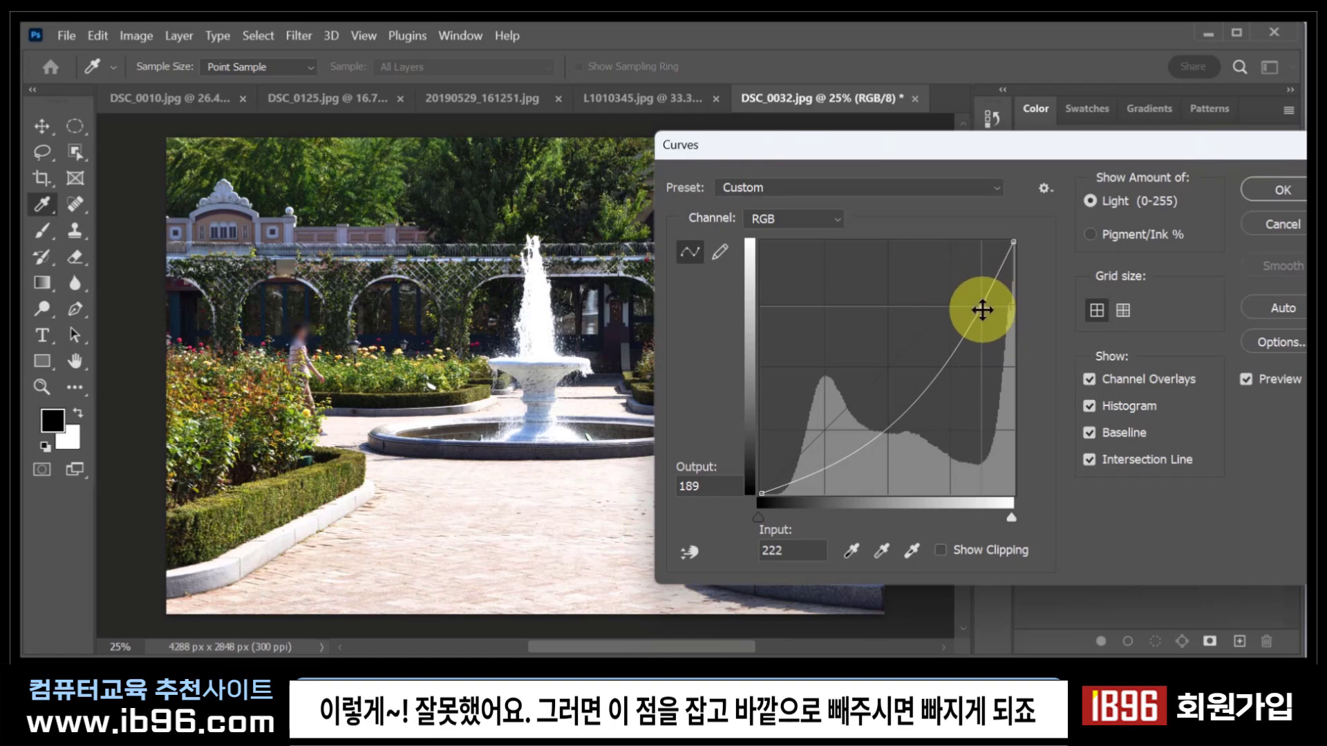
# Remove the existing curve point, darken the highlights with one at input 229, output 201, and lift the darker tones at input 175, output 133.
pyautogui.moveTo(981, 307); pyautogui.dragTo(1076, 320)
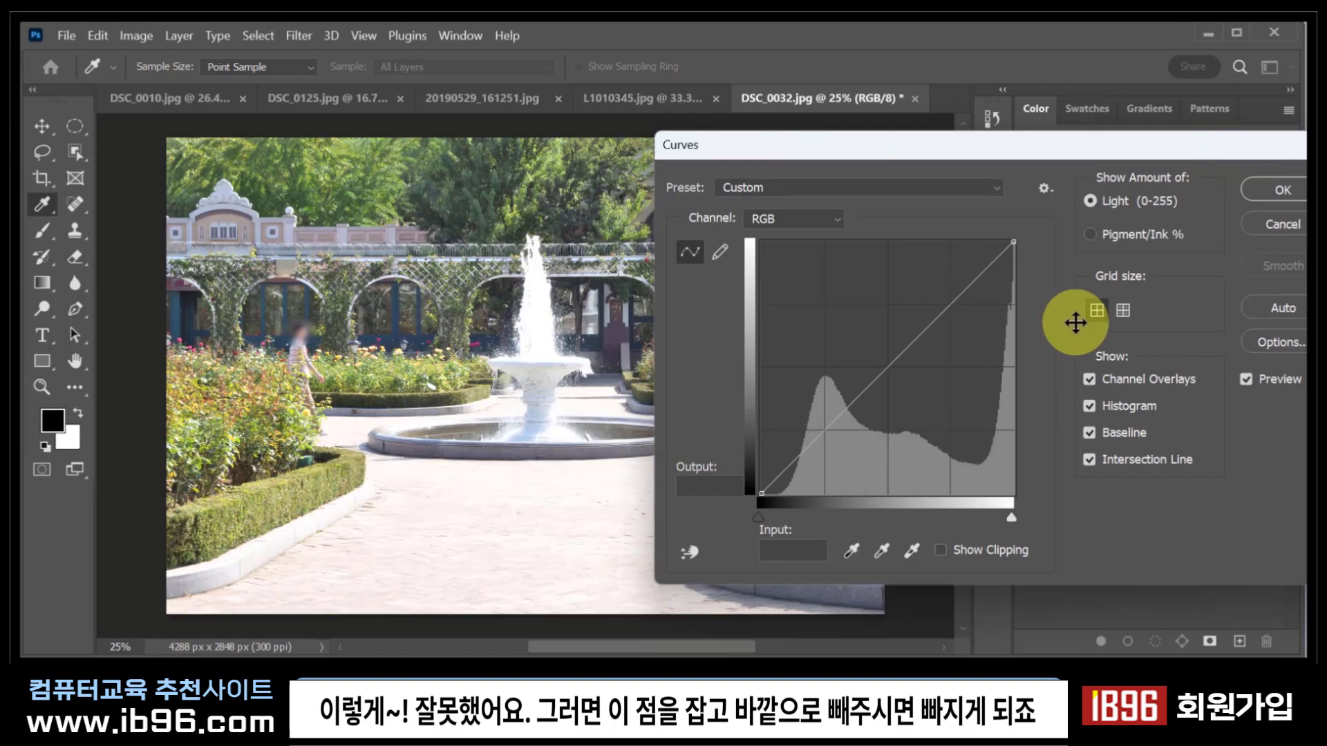
pyautogui.moveTo(986, 269); pyautogui.dragTo(990, 295)
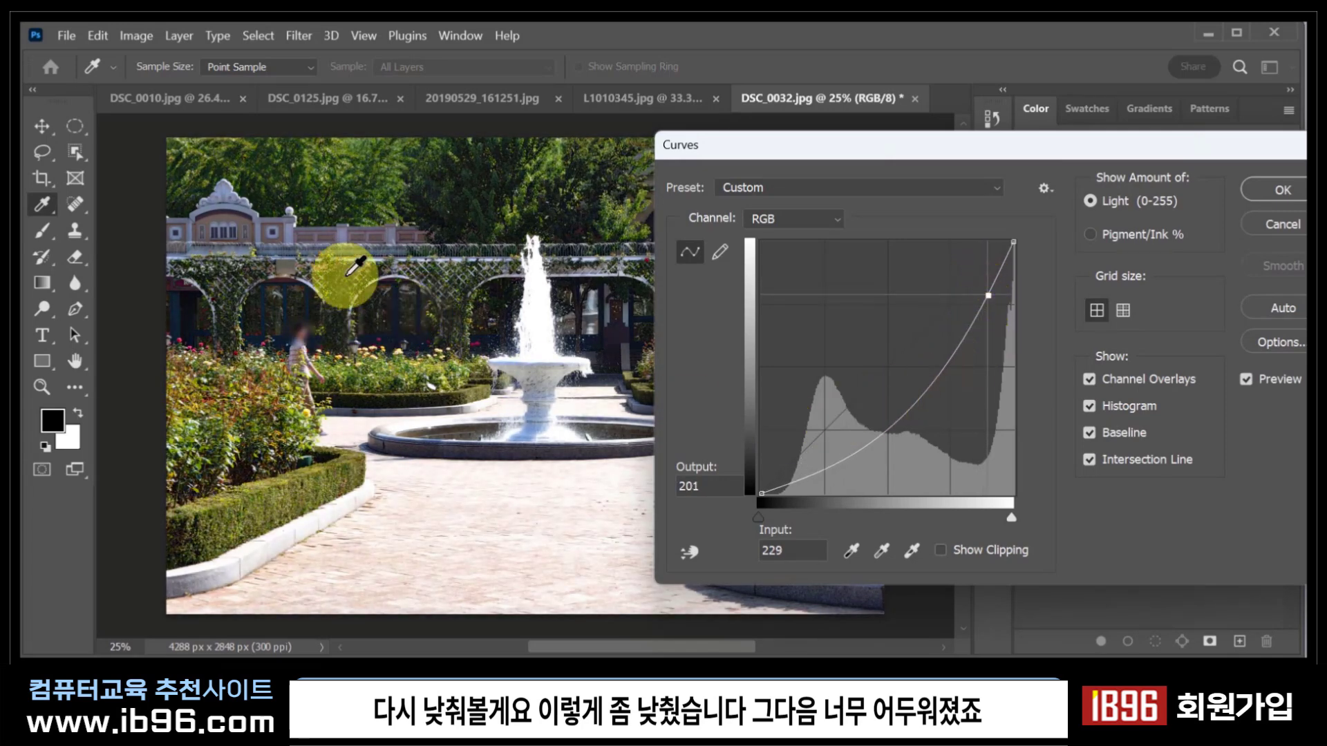
pyautogui.moveTo(951, 361); pyautogui.dragTo(936, 360)
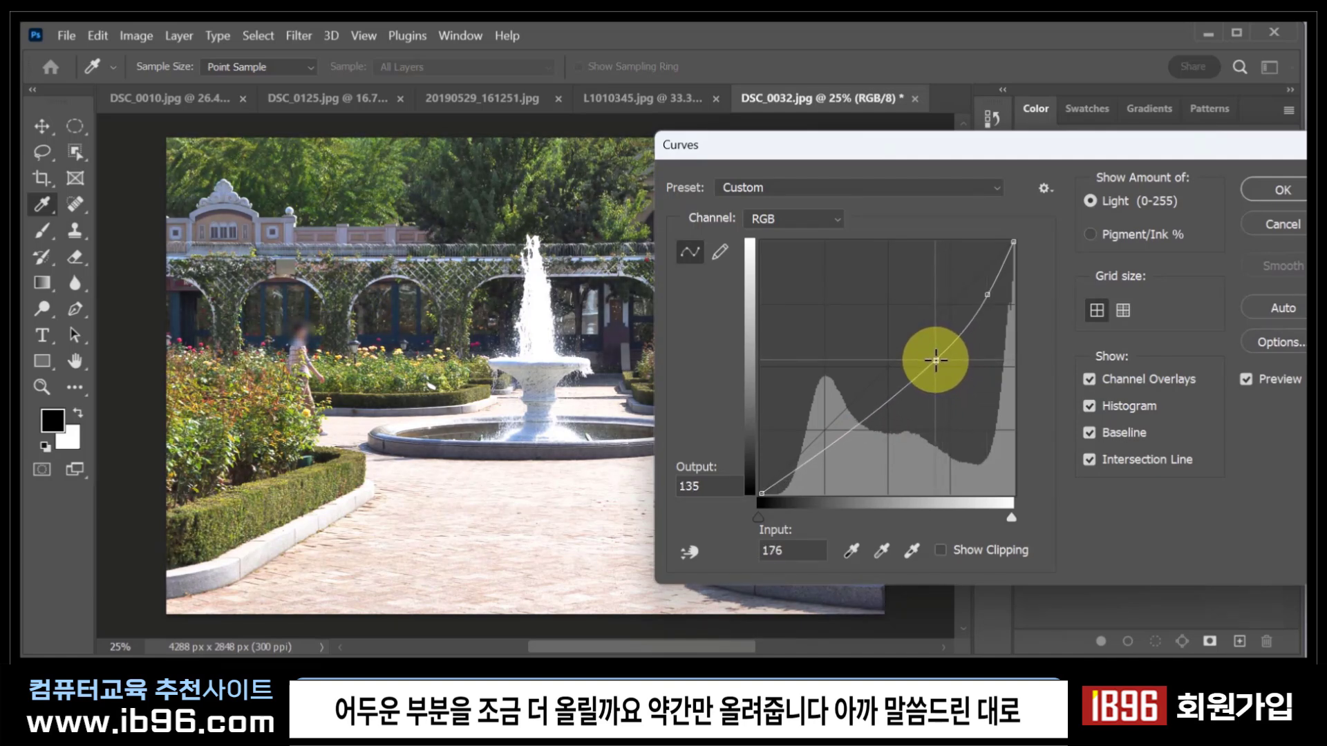
pyautogui.moveTo(936, 360); pyautogui.dragTo(935, 362)
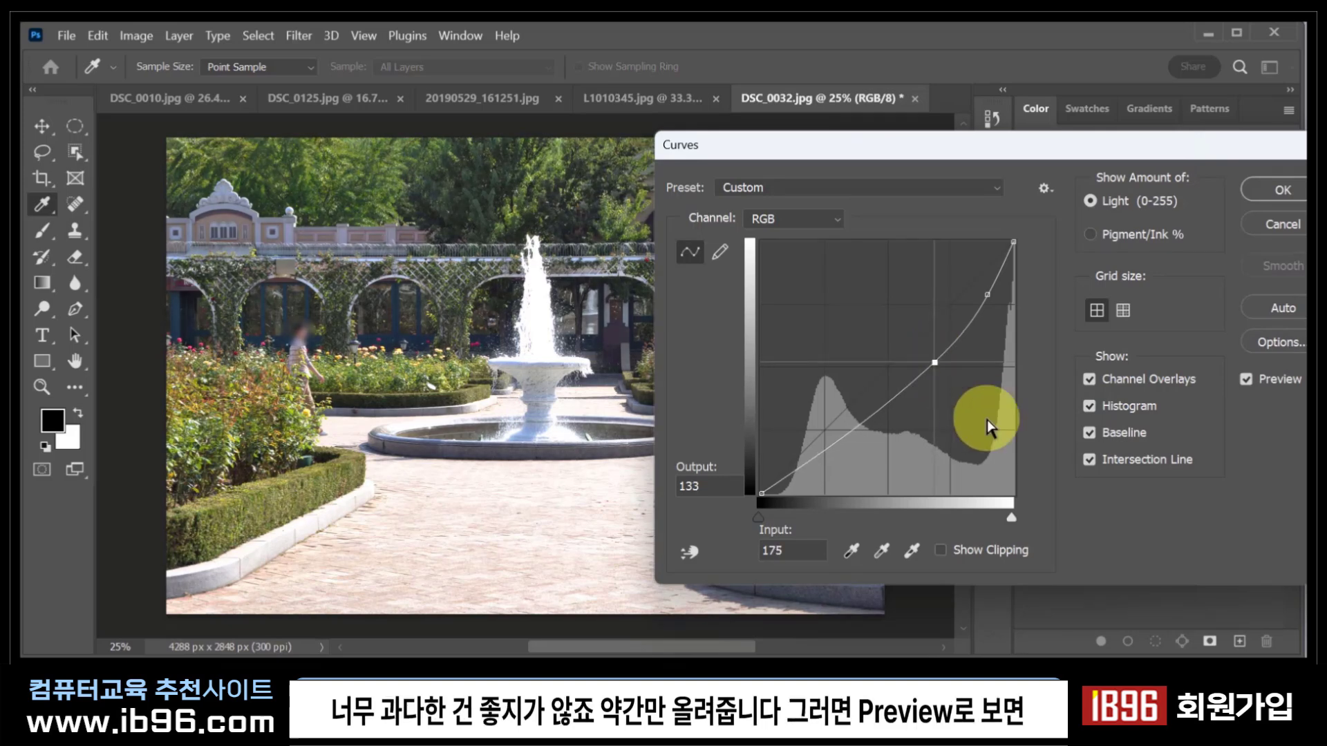
# Compare the fountain photo with the Curves preview off and on, and close Curves.
pyautogui.click(1247, 379)
pyautogui.click(1247, 379)
pyautogui.click(1247, 378)
pyautogui.click(1247, 379)
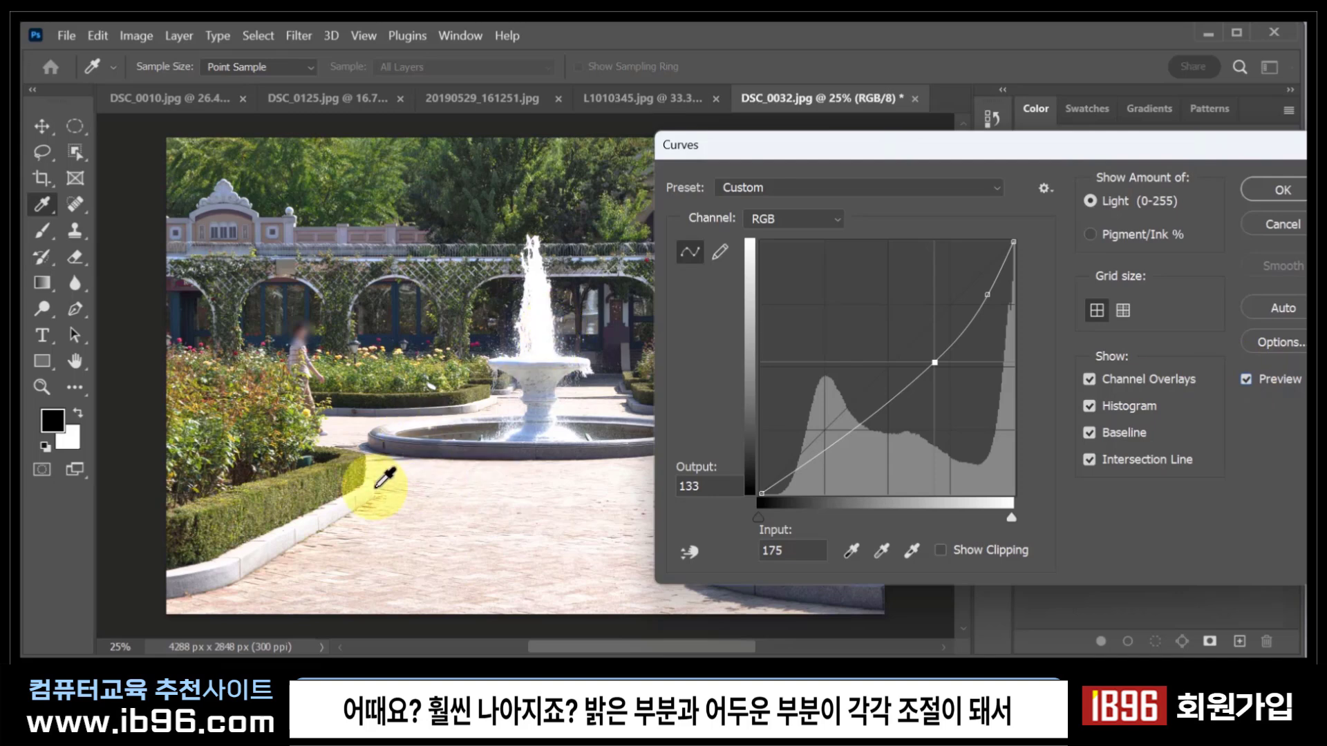
pyautogui.click(1265, 227)
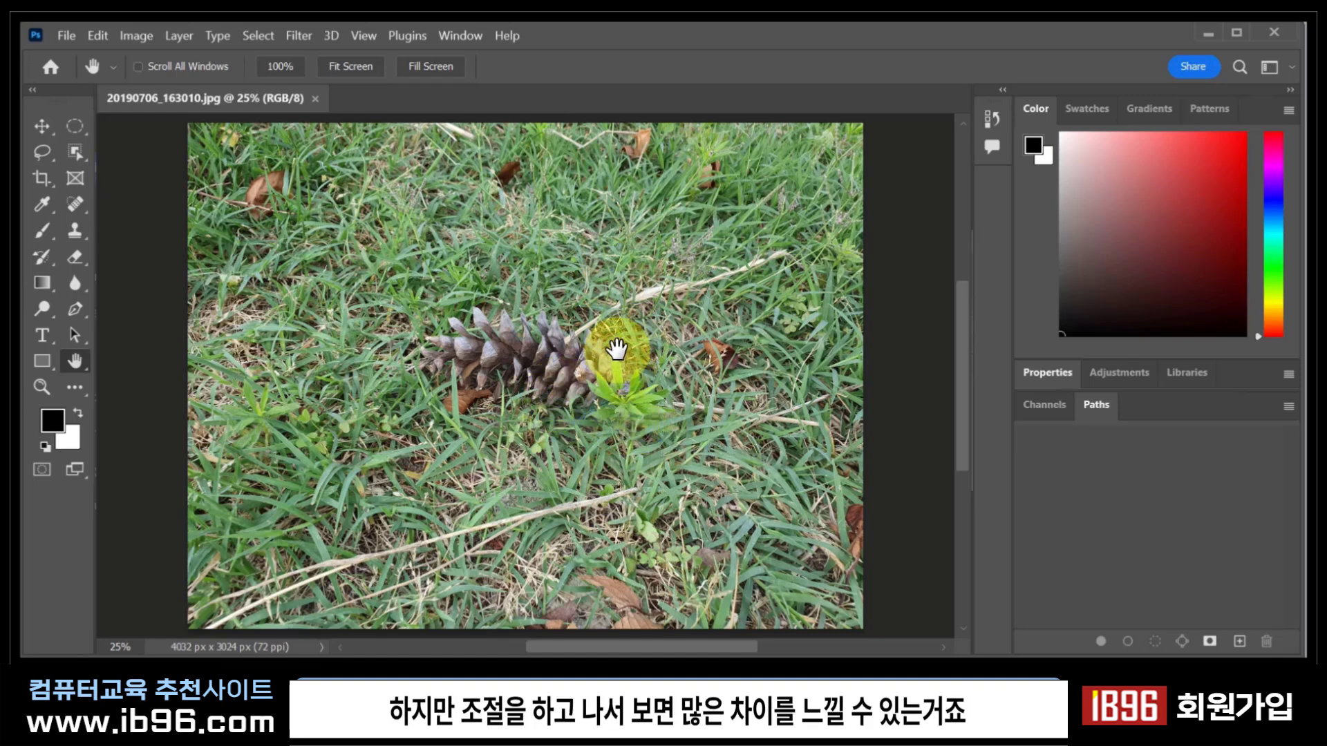
# Add contrast to the 20190706_163010 pine cone photo in Curves with points at input 181, output 200 and input 81, output 70.
pyautogui.moveTo(625, 348); pyautogui.dragTo(551, 353)
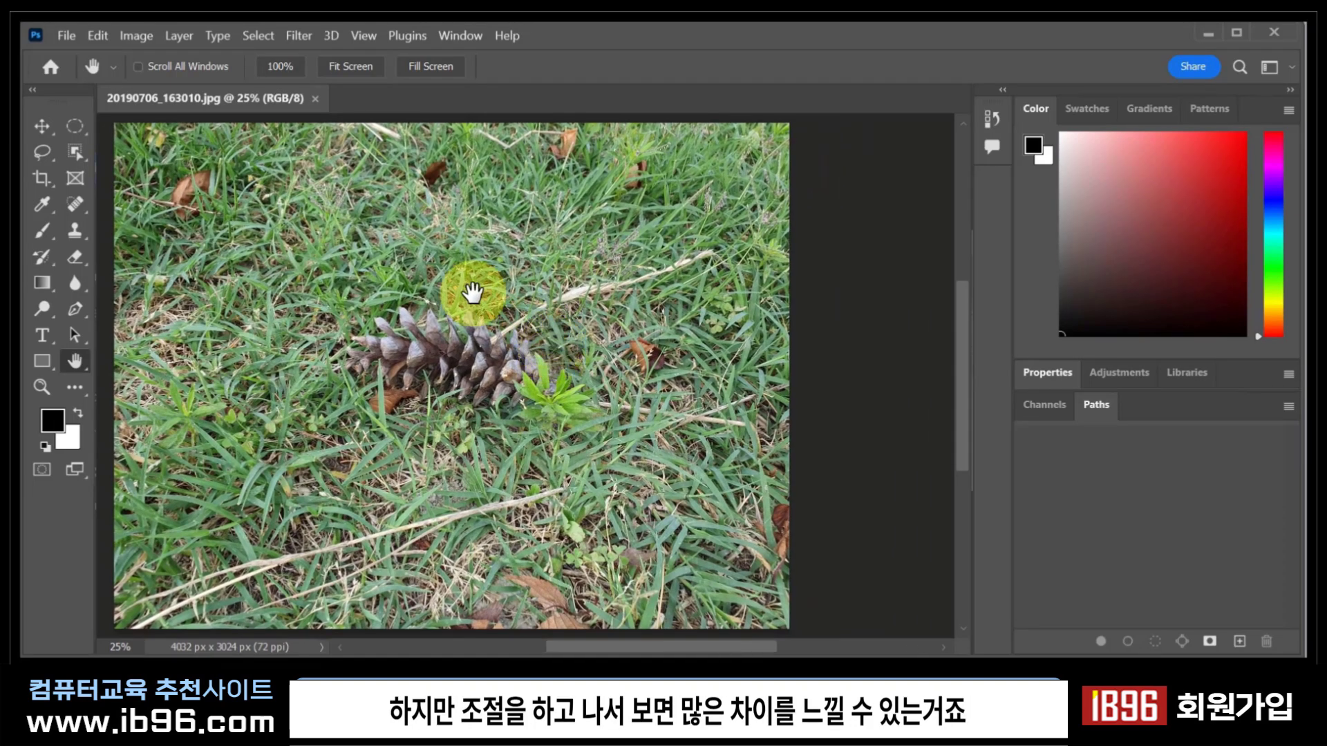
pyautogui.click(139, 37)
pyautogui.moveTo(159, 82)
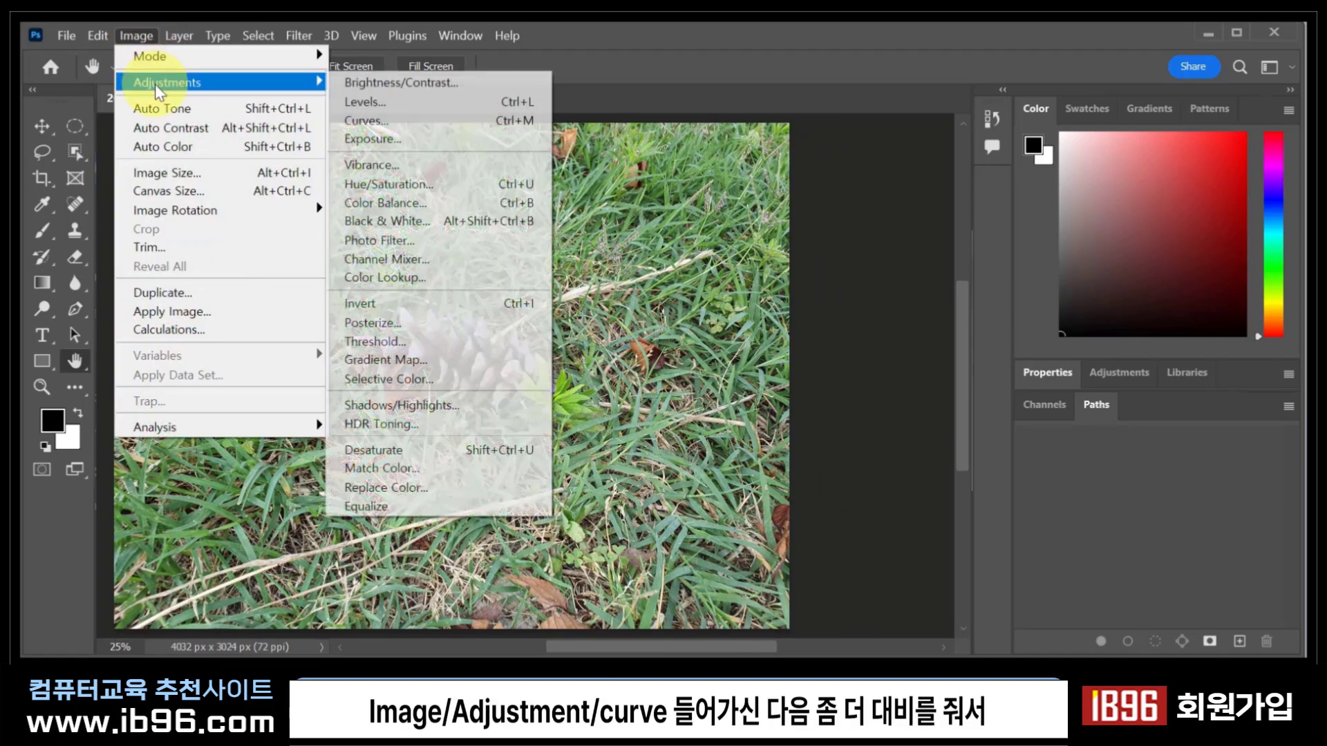
pyautogui.click(412, 121)
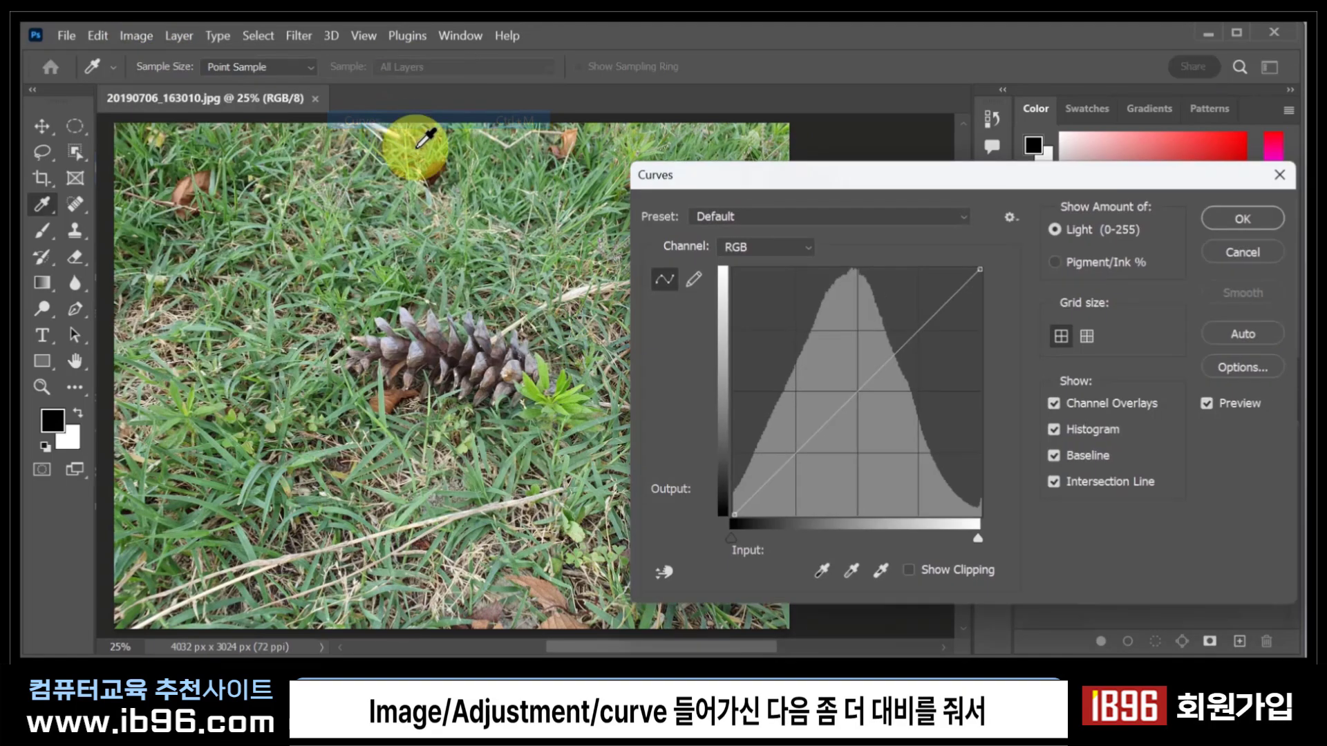
pyautogui.moveTo(776, 168); pyautogui.dragTo(789, 113)
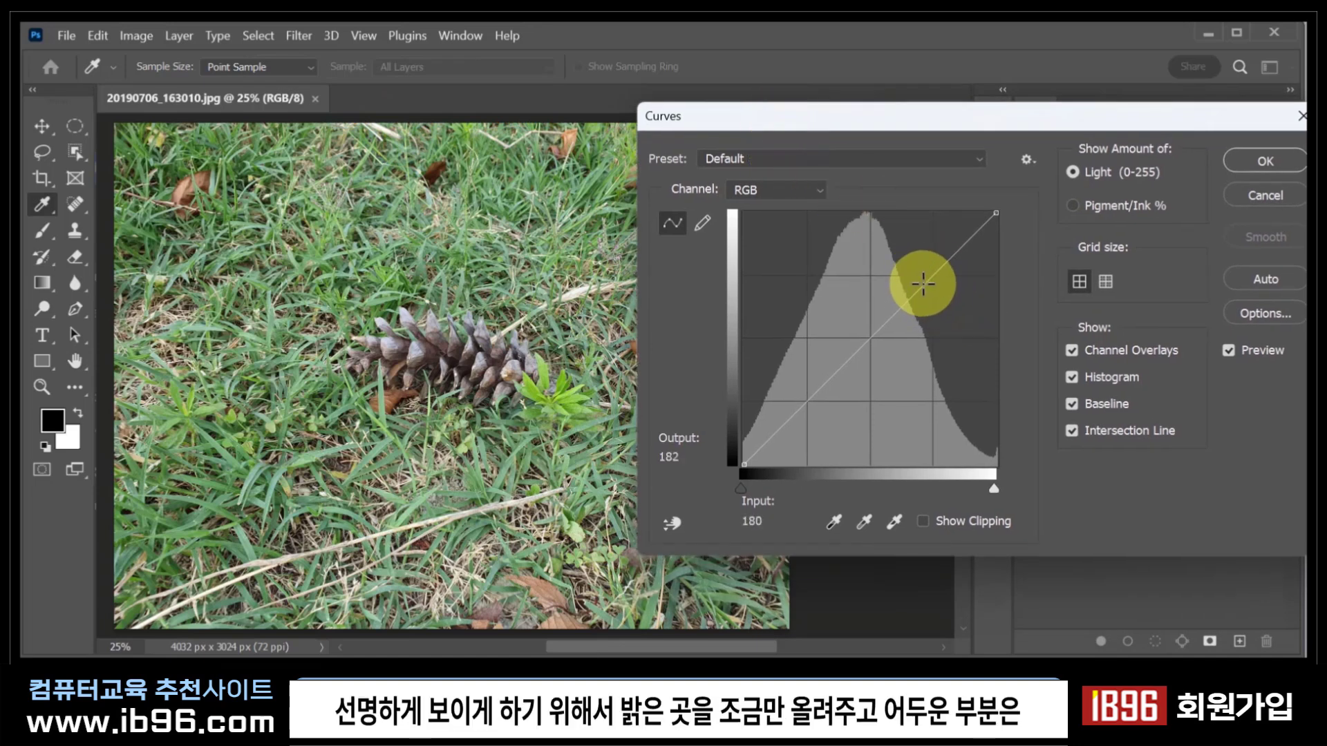
pyautogui.moveTo(923, 283); pyautogui.dragTo(923, 267)
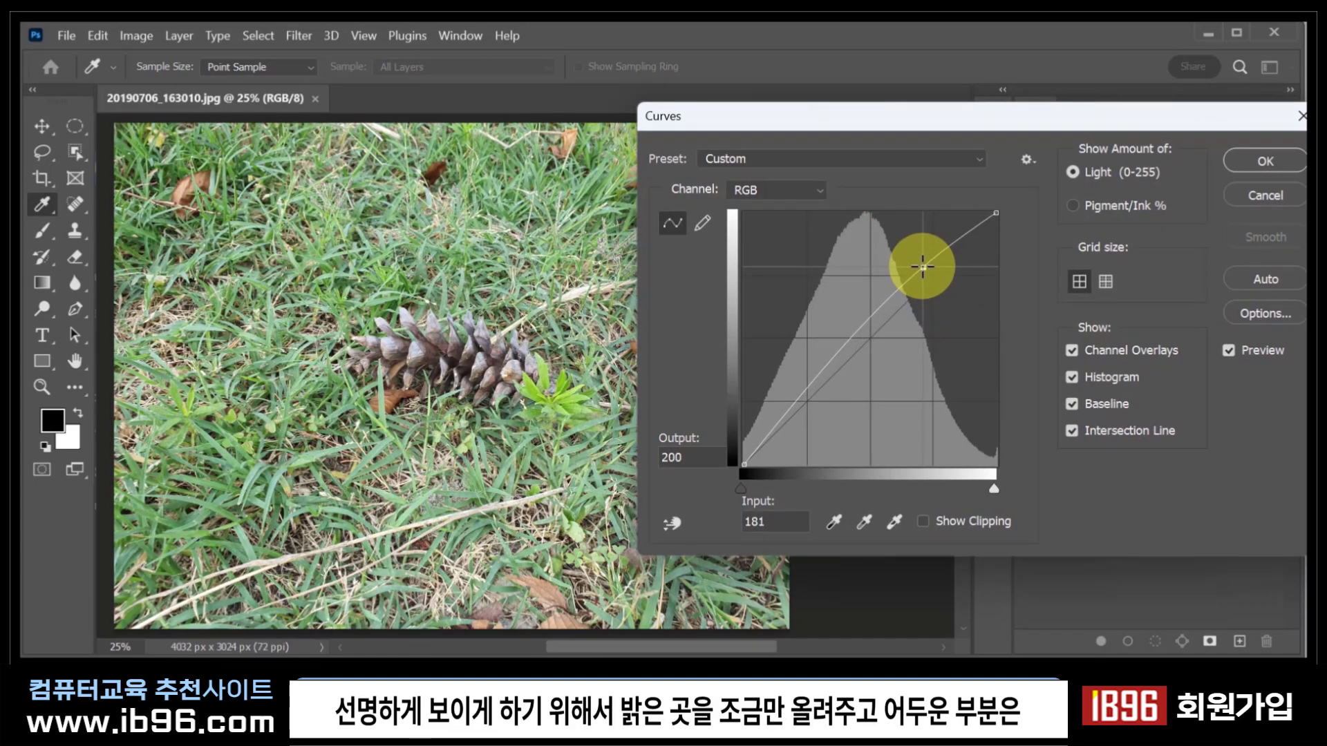
pyautogui.moveTo(841, 360); pyautogui.dragTo(826, 396)
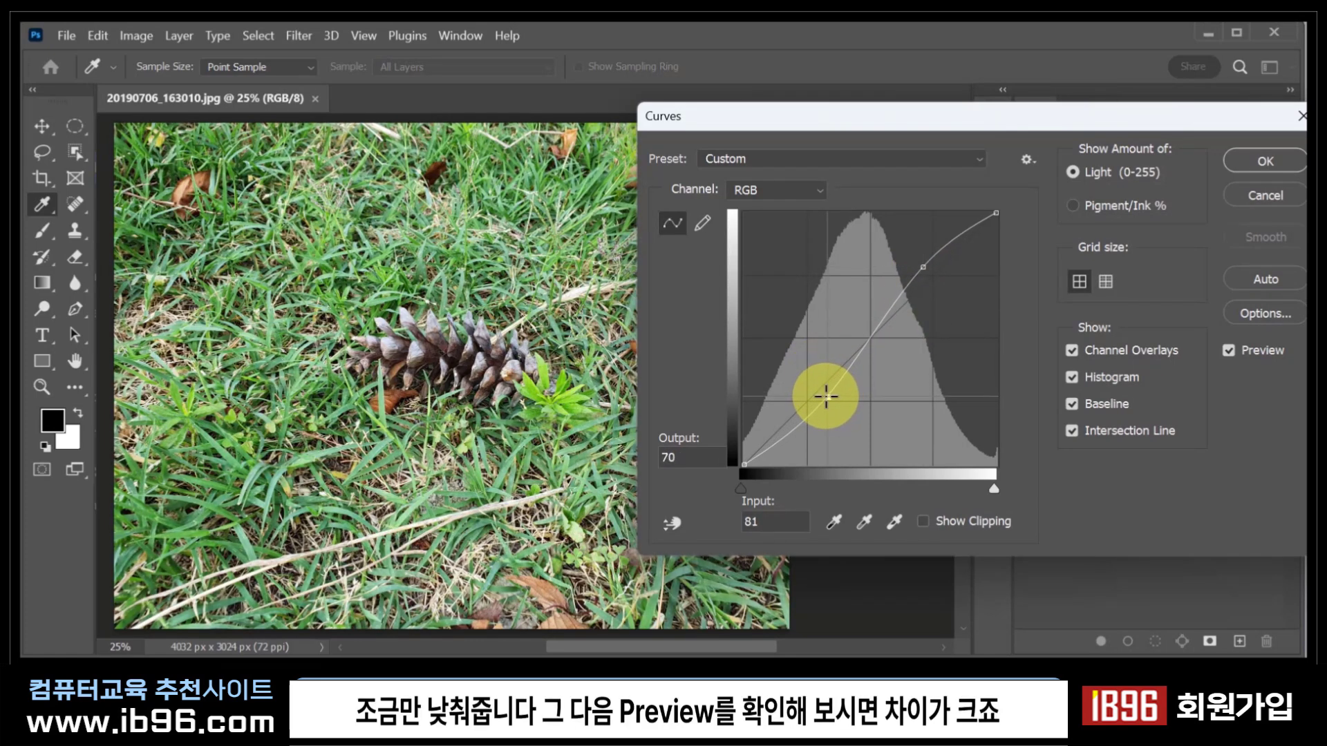
# Compare the pine cone photo with the Curves preview off and on, and apply the curve.
pyautogui.click(1230, 350)
pyautogui.click(1230, 349)
pyautogui.click(1229, 350)
pyautogui.click(1269, 168)
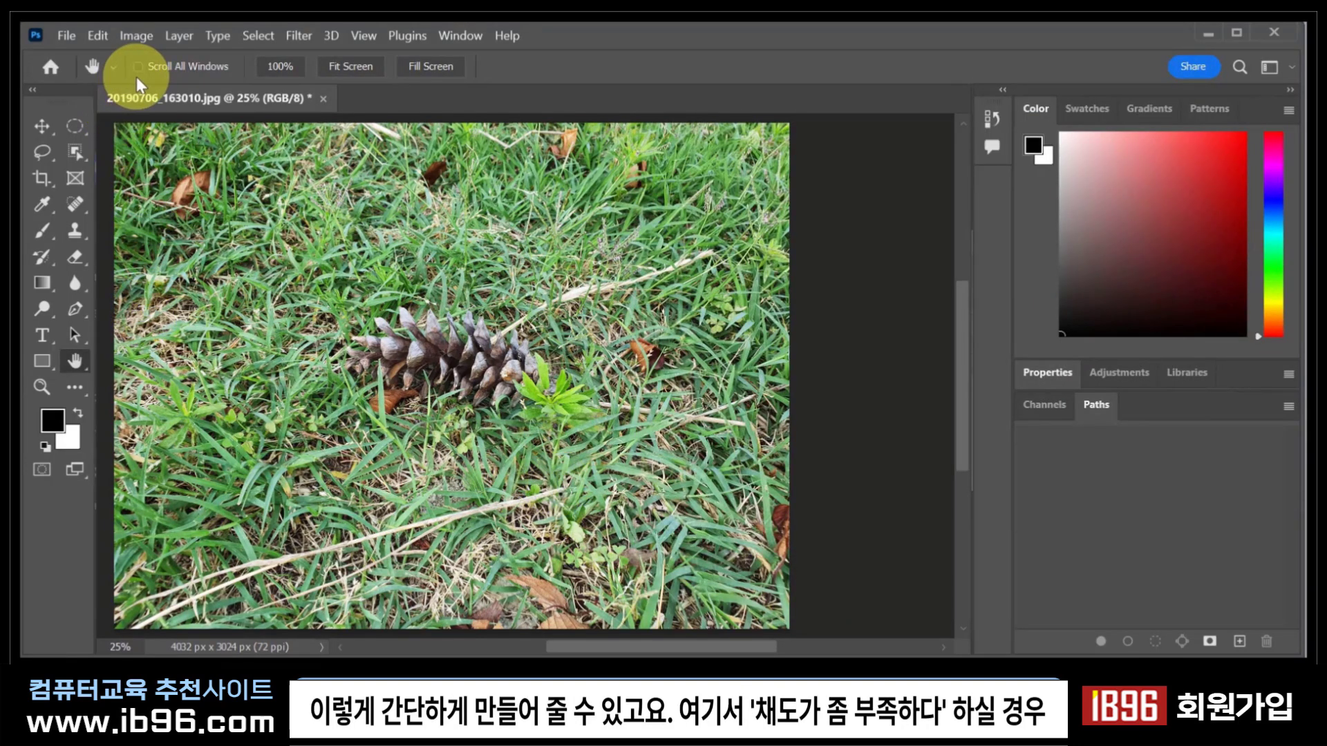
# Raise the pine cone photo's saturation to +18 in Hue/Saturation and apply it.
pyautogui.click(135, 36)
pyautogui.moveTo(222, 82)
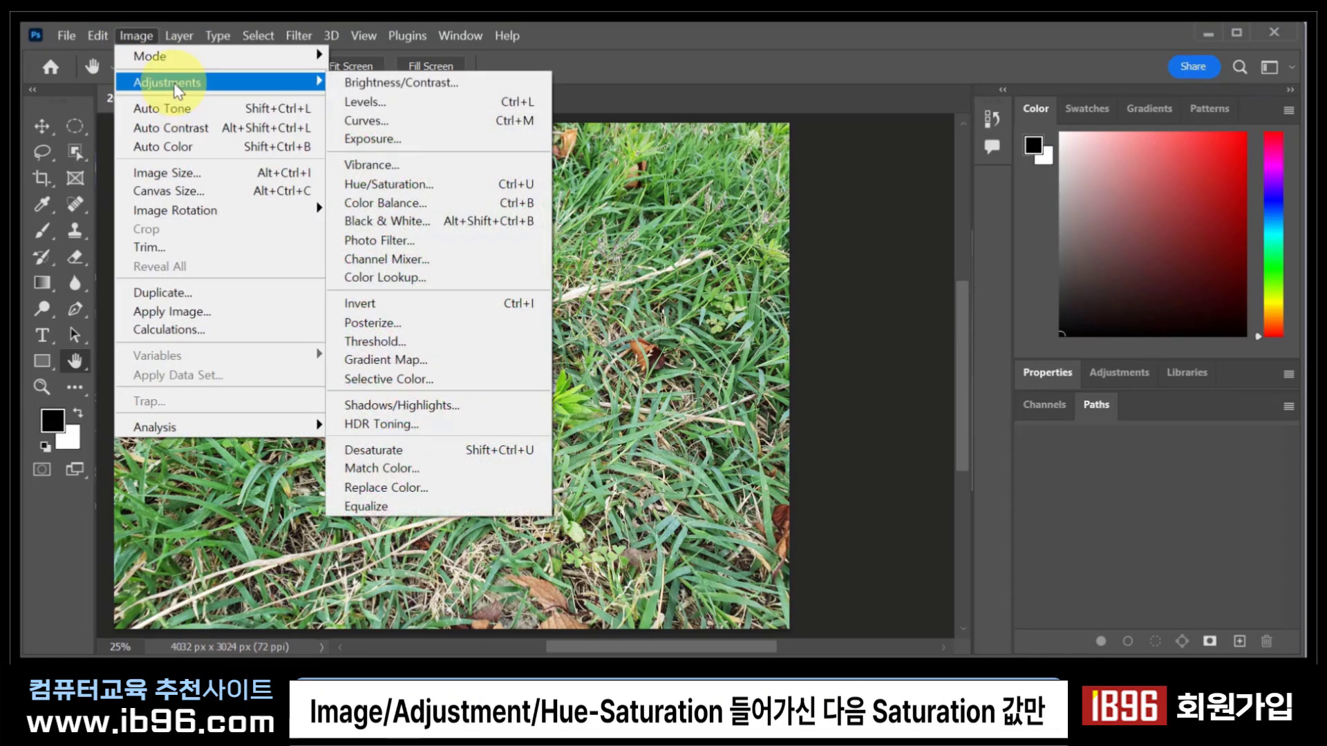
pyautogui.click(369, 187)
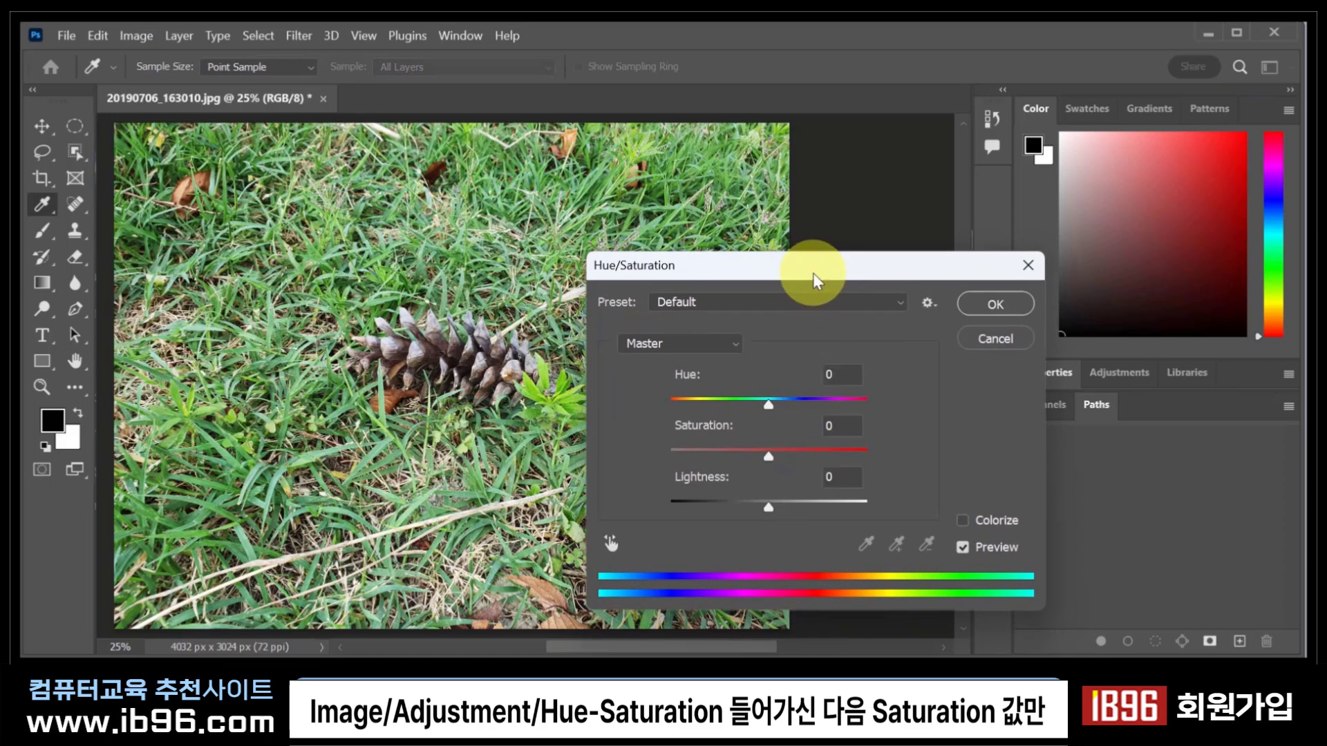
pyautogui.moveTo(812, 273); pyautogui.dragTo(860, 218)
pyautogui.moveTo(822, 397); pyautogui.dragTo(846, 401)
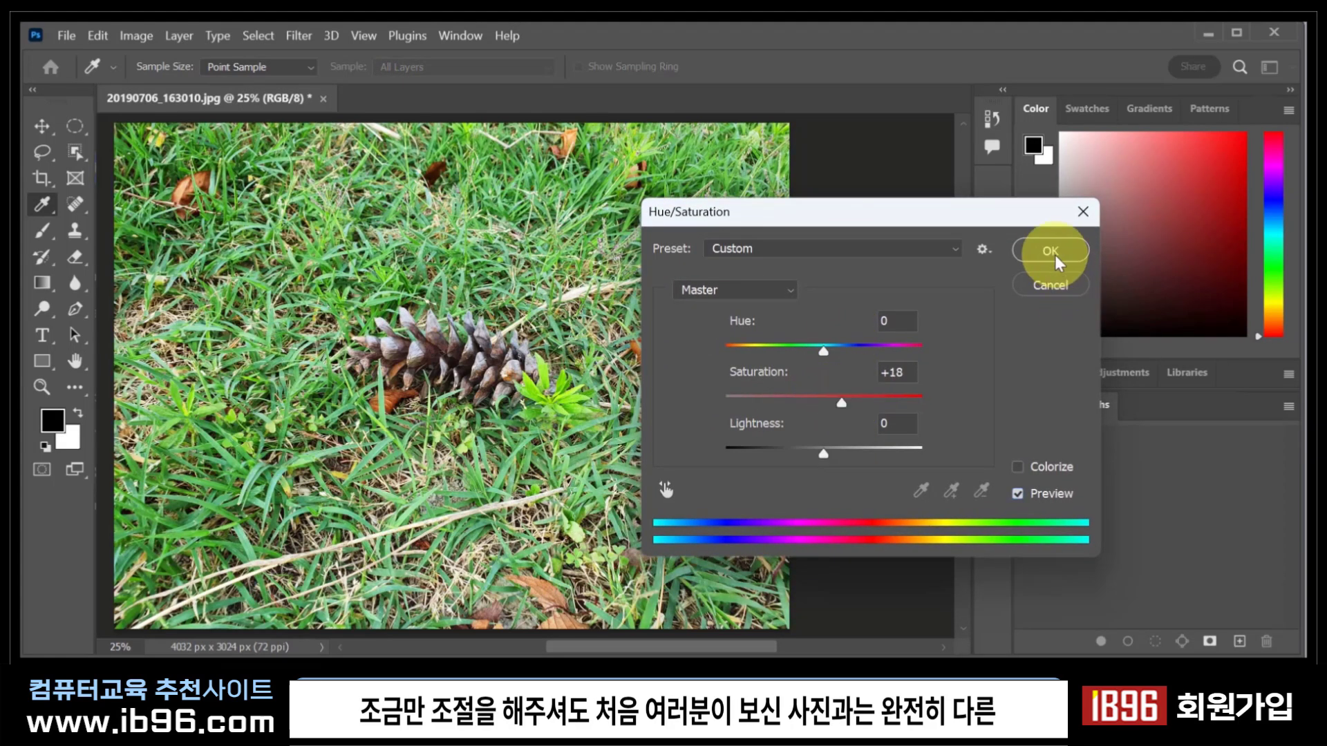
pyautogui.click(1051, 251)
# Step back through the saturation and curve adjustments to compare the edited pine cone photo with the original.
pyautogui.press('h')
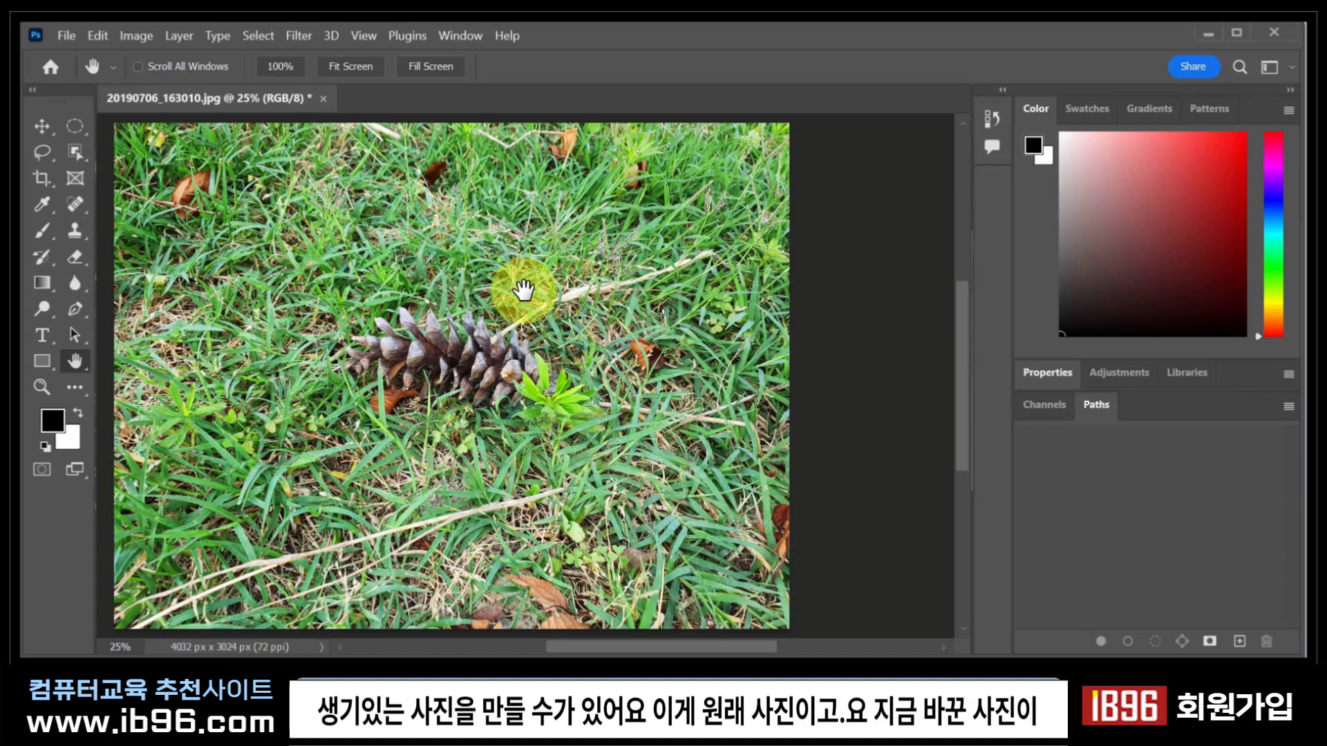
pyautogui.hotkey('ctrl', 'z')
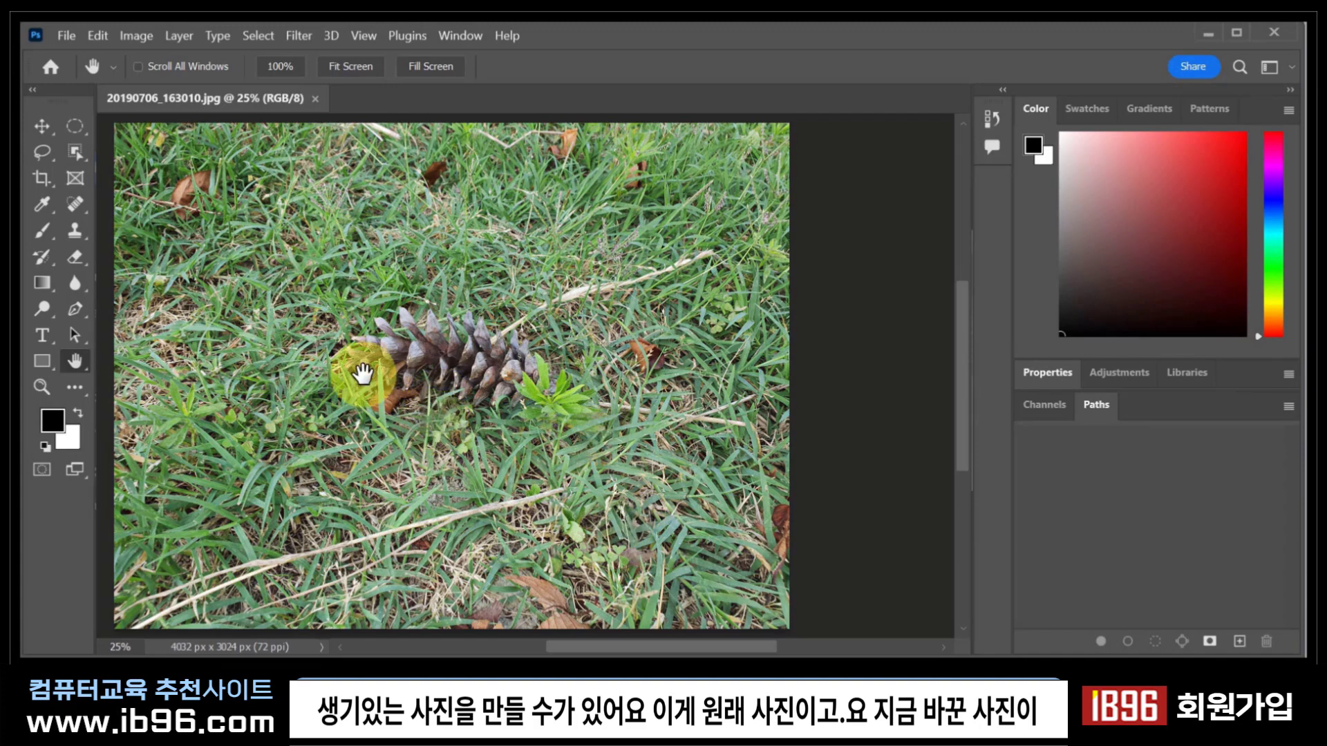
pyautogui.click(98, 35)
pyautogui.click(110, 56)
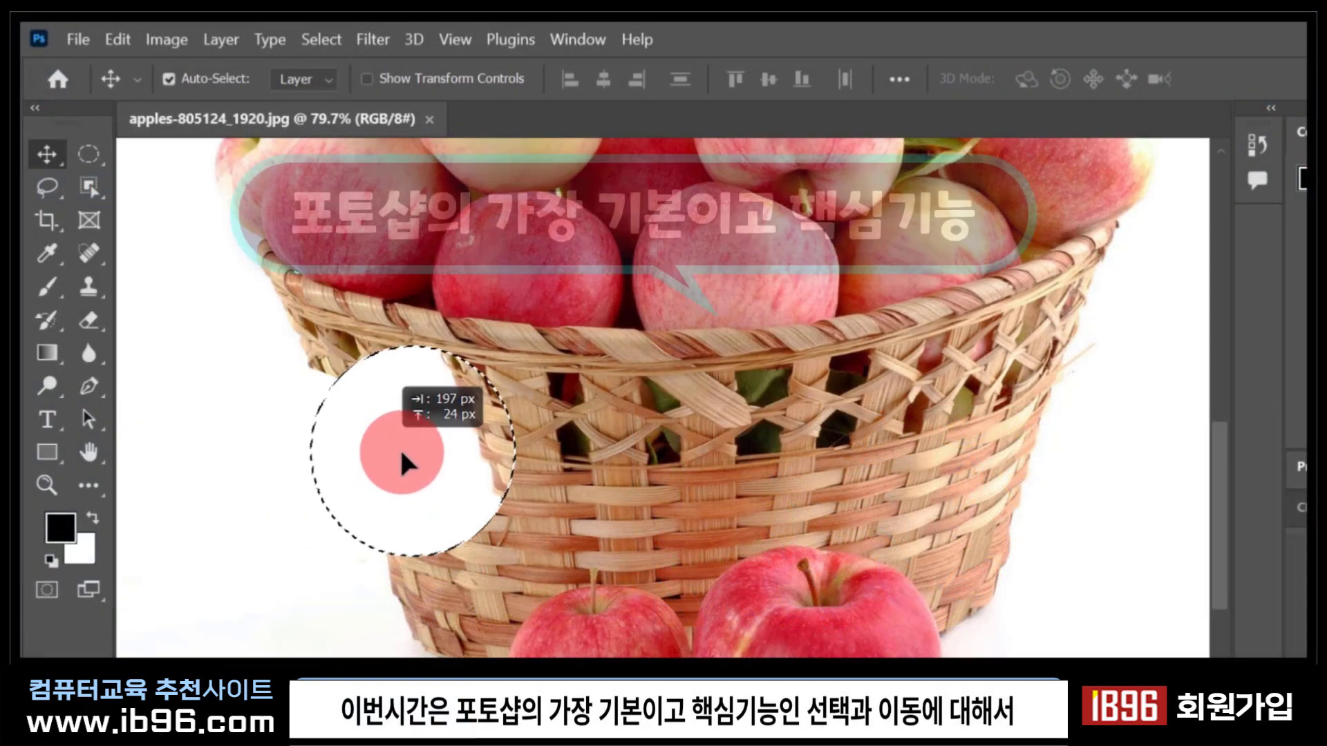
# Move the circularly selected pixels of the apple basket photo, including the selected apple in front of the basket.
pyautogui.moveTo(400, 448); pyautogui.dragTo(524, 563)
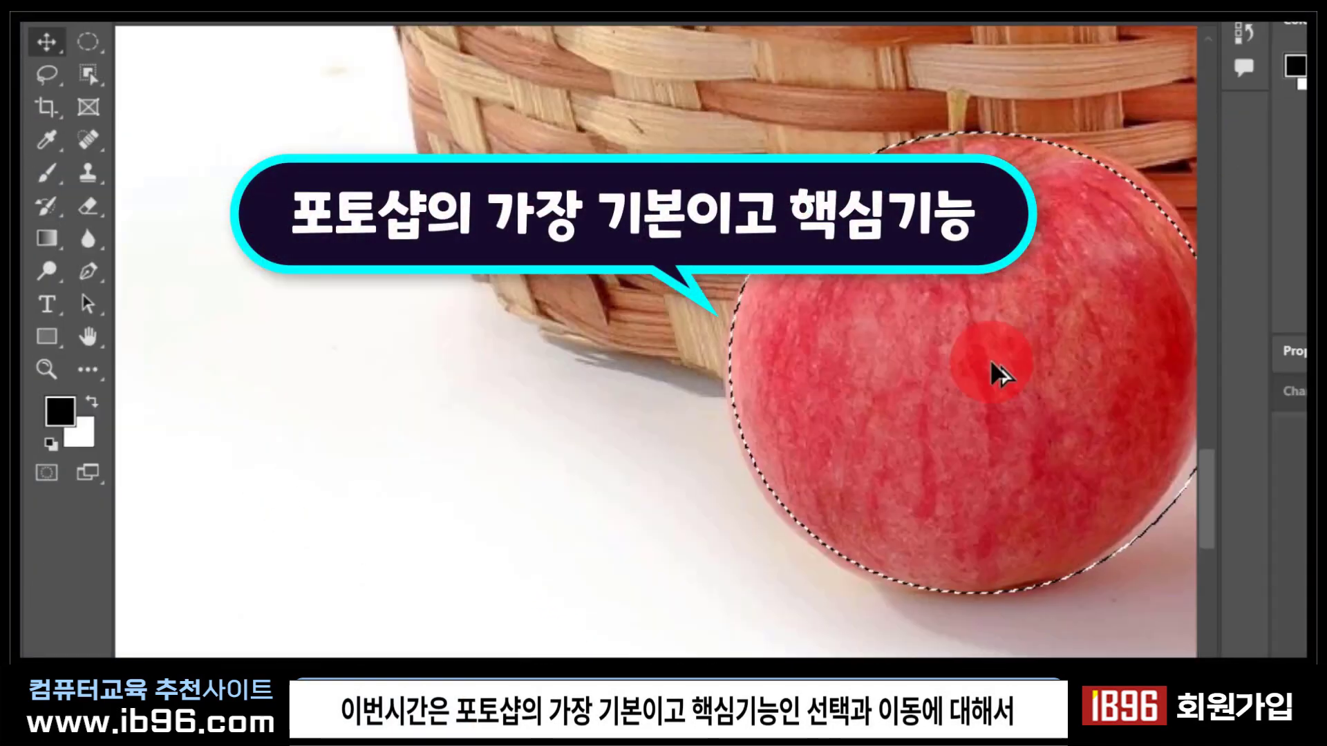
pyautogui.moveTo(990, 360); pyautogui.dragTo(480, 347)
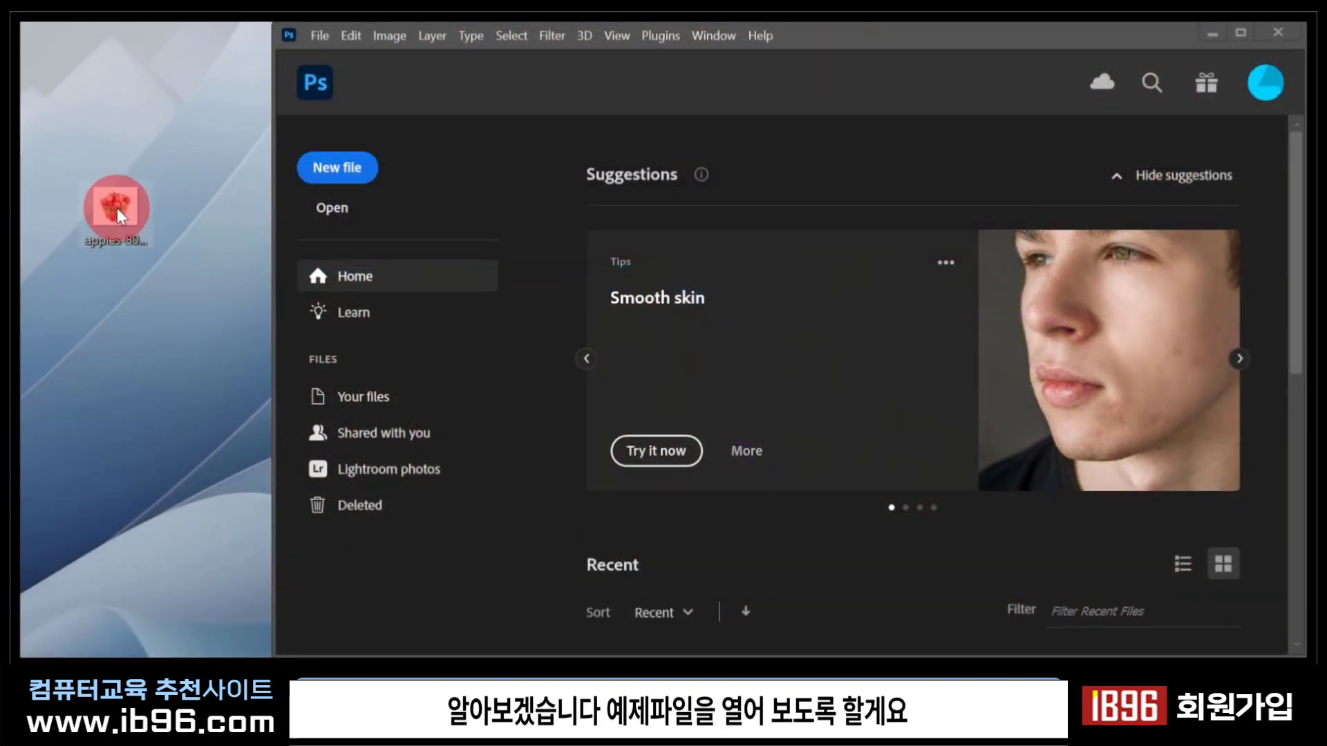
# Open the apples-805124_1920.jpg photo from the desktop and widen the Photoshop window across the screen.
pyautogui.moveTo(117, 213); pyautogui.dragTo(608, 167)
pyautogui.moveTo(760, 164); pyautogui.dragTo(760, 164)
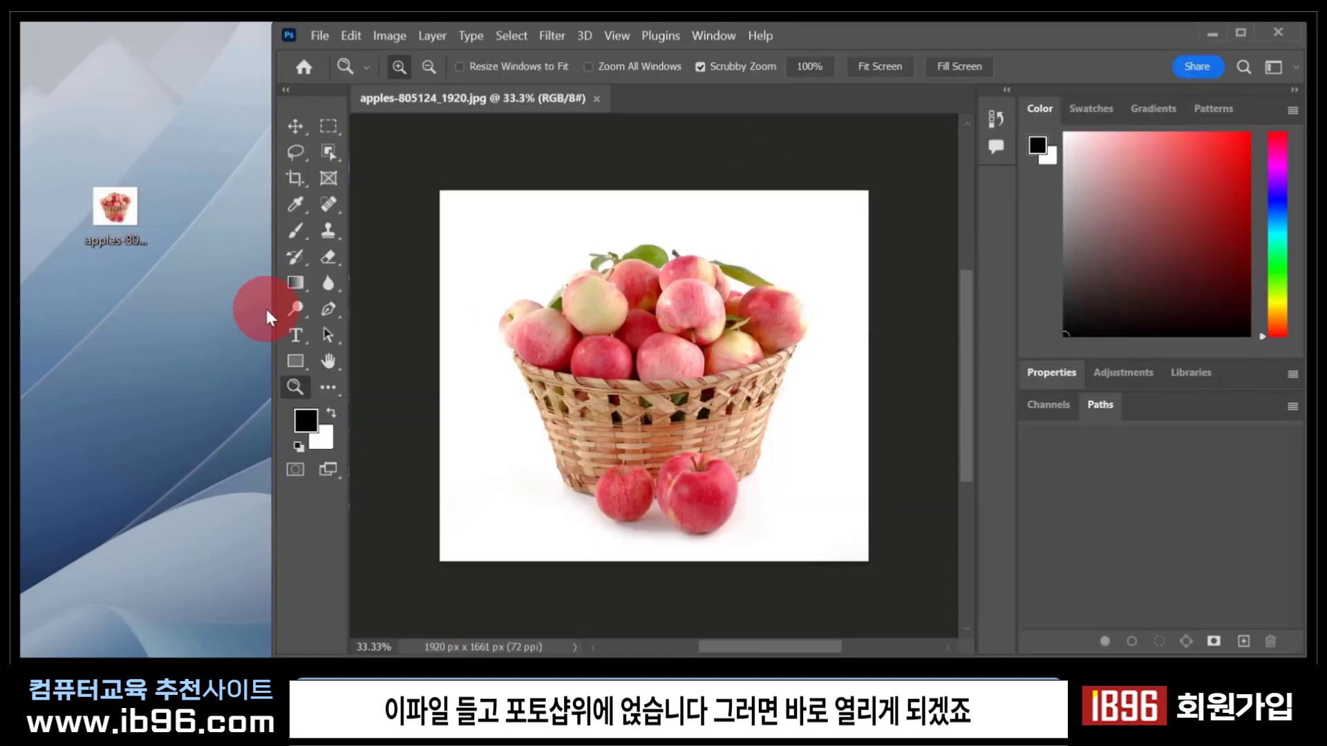
pyautogui.moveTo(275, 208); pyautogui.dragTo(25, 223)
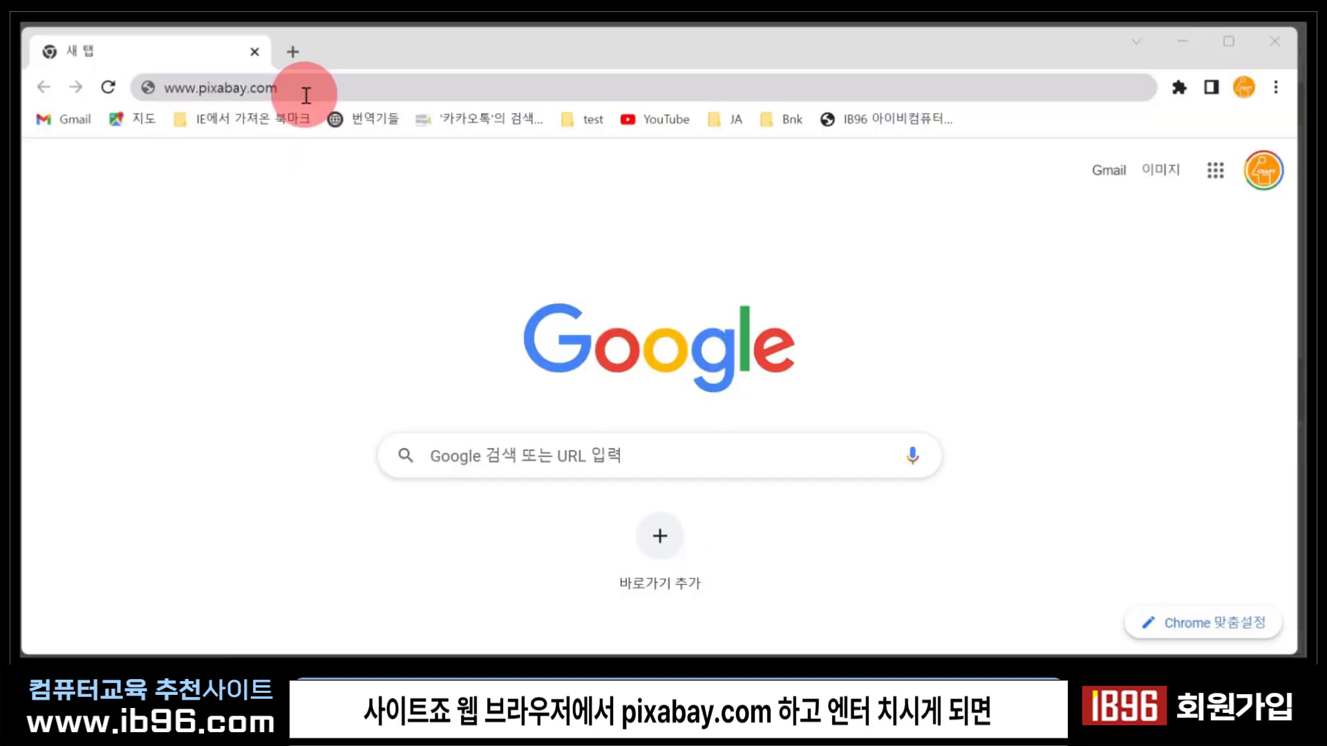
pyautogui.click(307, 94)
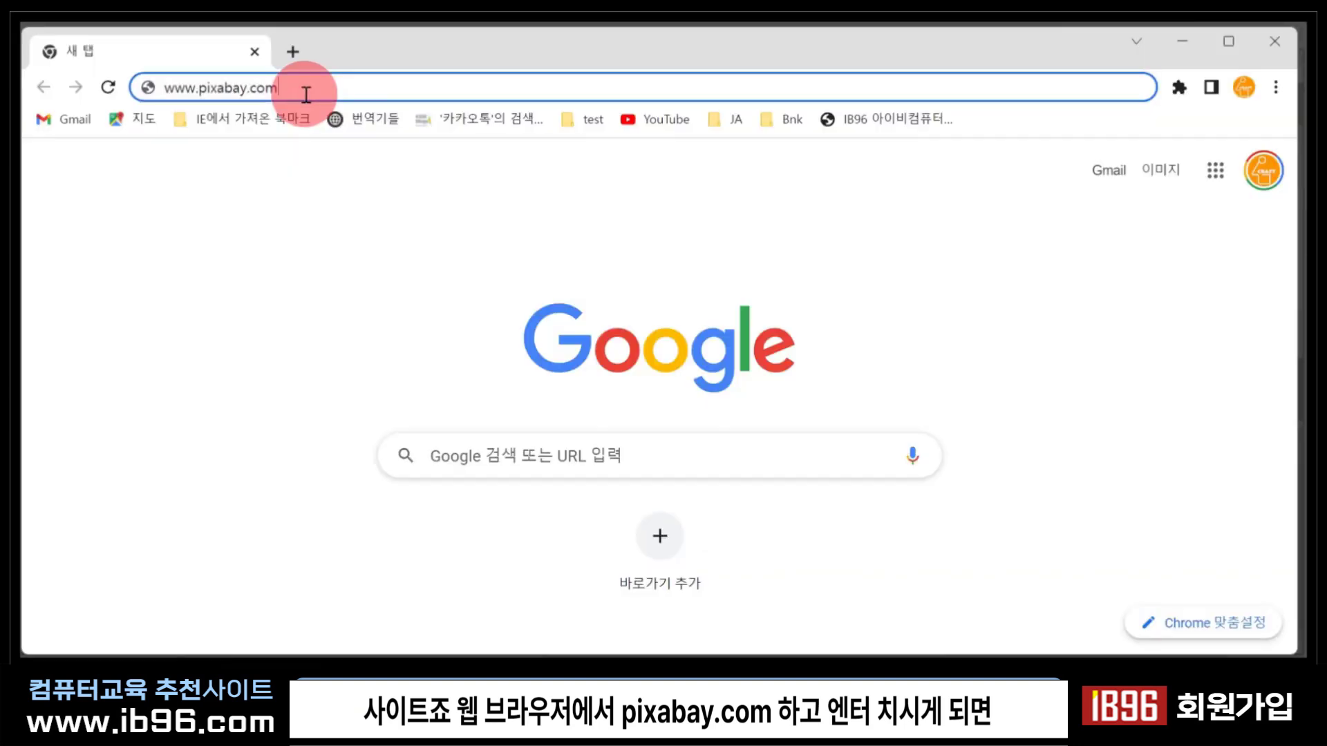
pyautogui.press('Return')
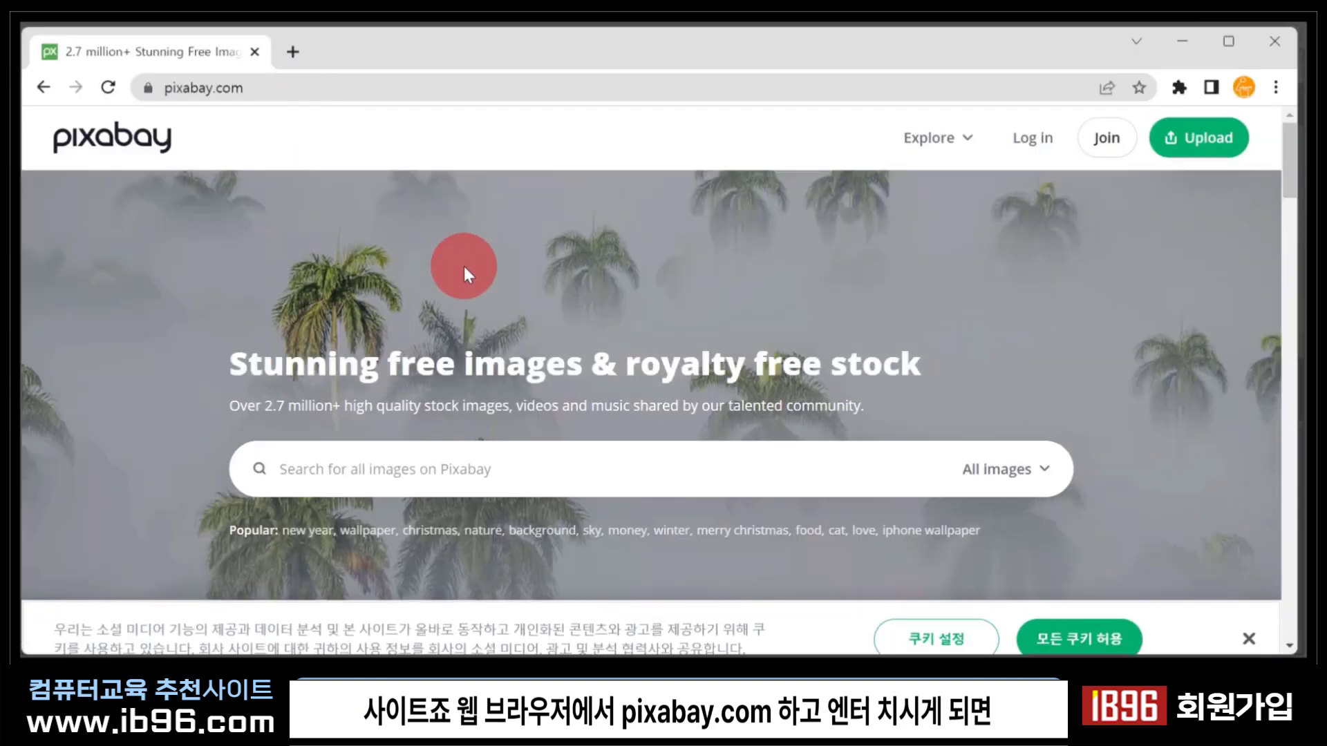
pyautogui.click(1068, 612)
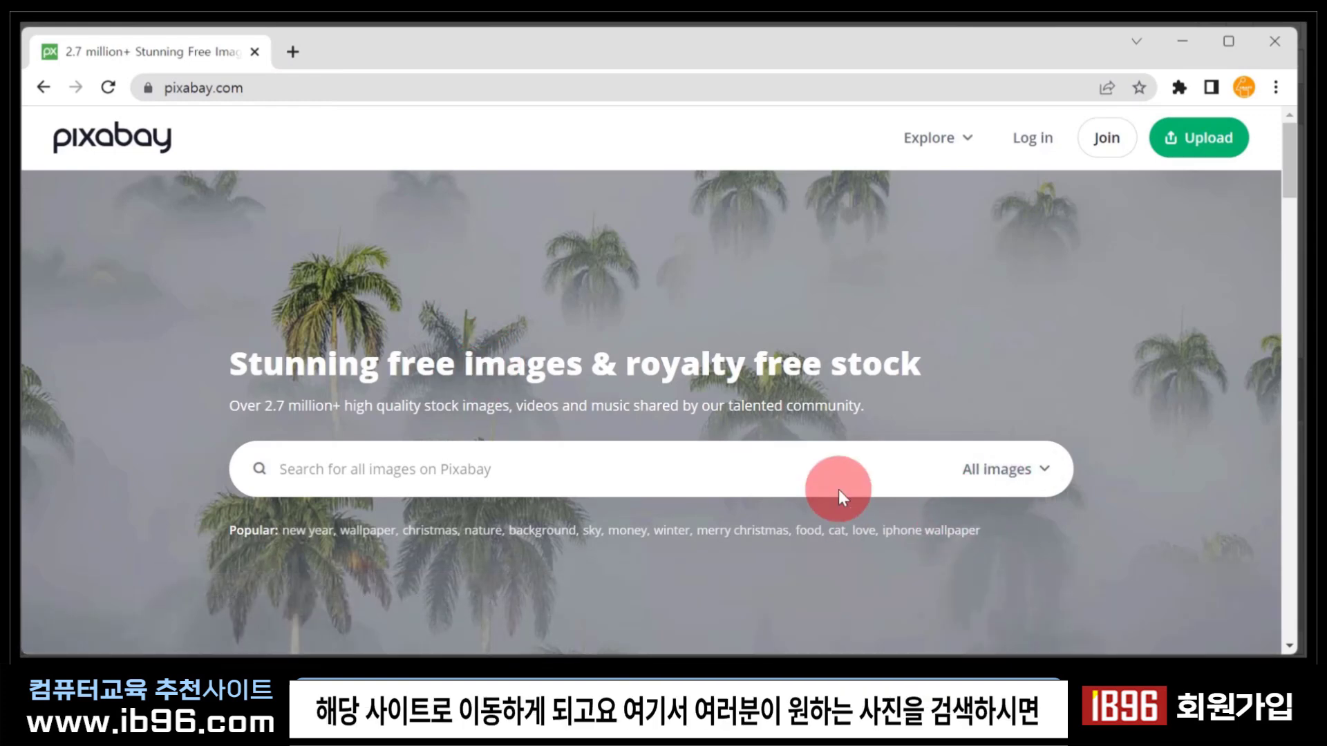
pyautogui.scroll(-4, 840, 490)
pyautogui.scroll(1, 839, 489)
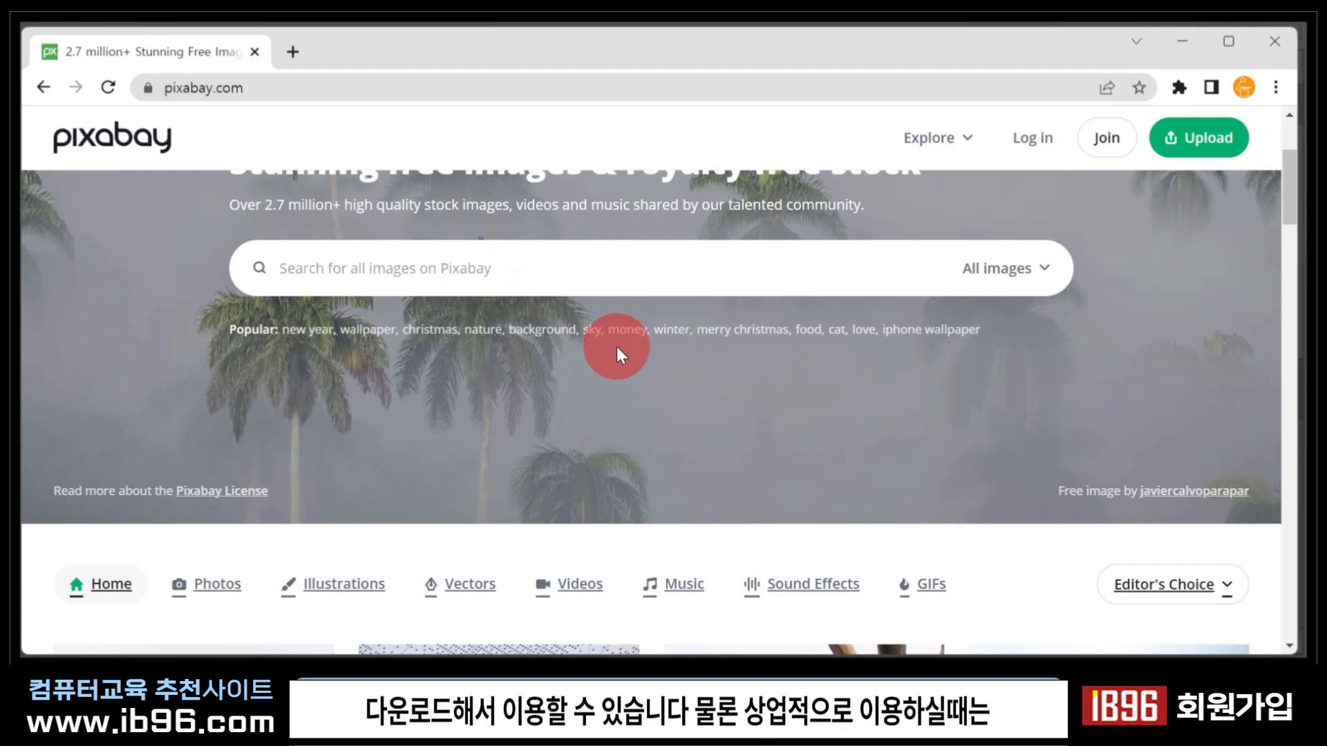
pyautogui.scroll(-2, 617, 346)
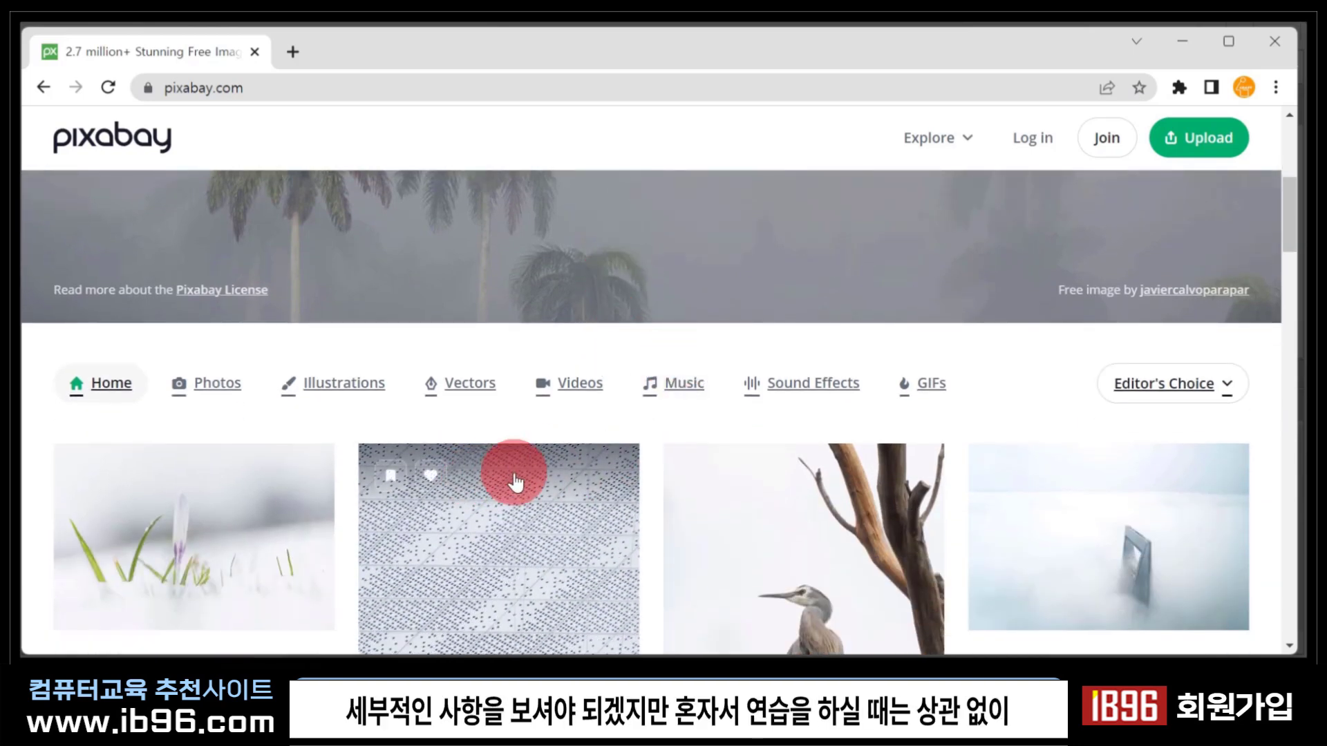
pyautogui.scroll(2, 503, 482)
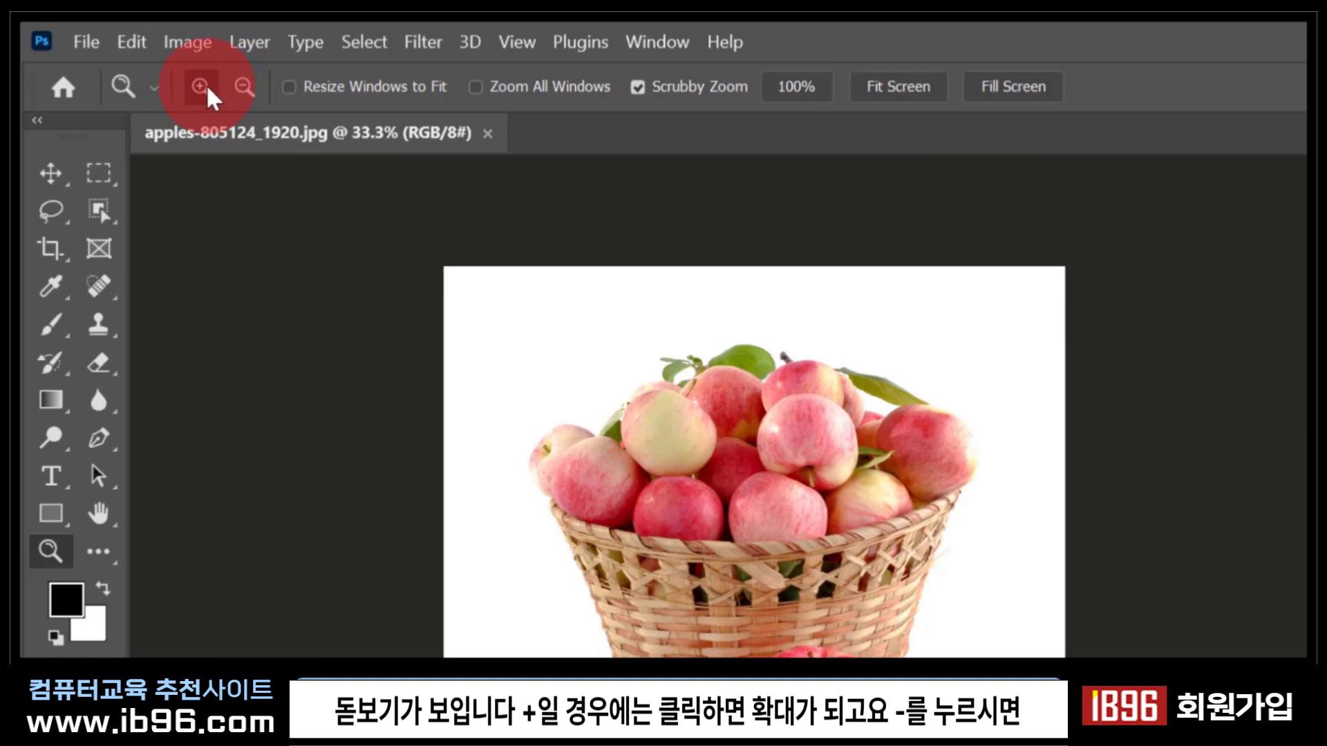
# Switch back to Photoshop, enlarge the apple photo to 66.7% with the Zoom tool and reduce it to 33.3%.
pyautogui.click(631, 406)
pyautogui.click(631, 407)
pyautogui.click(243, 93)
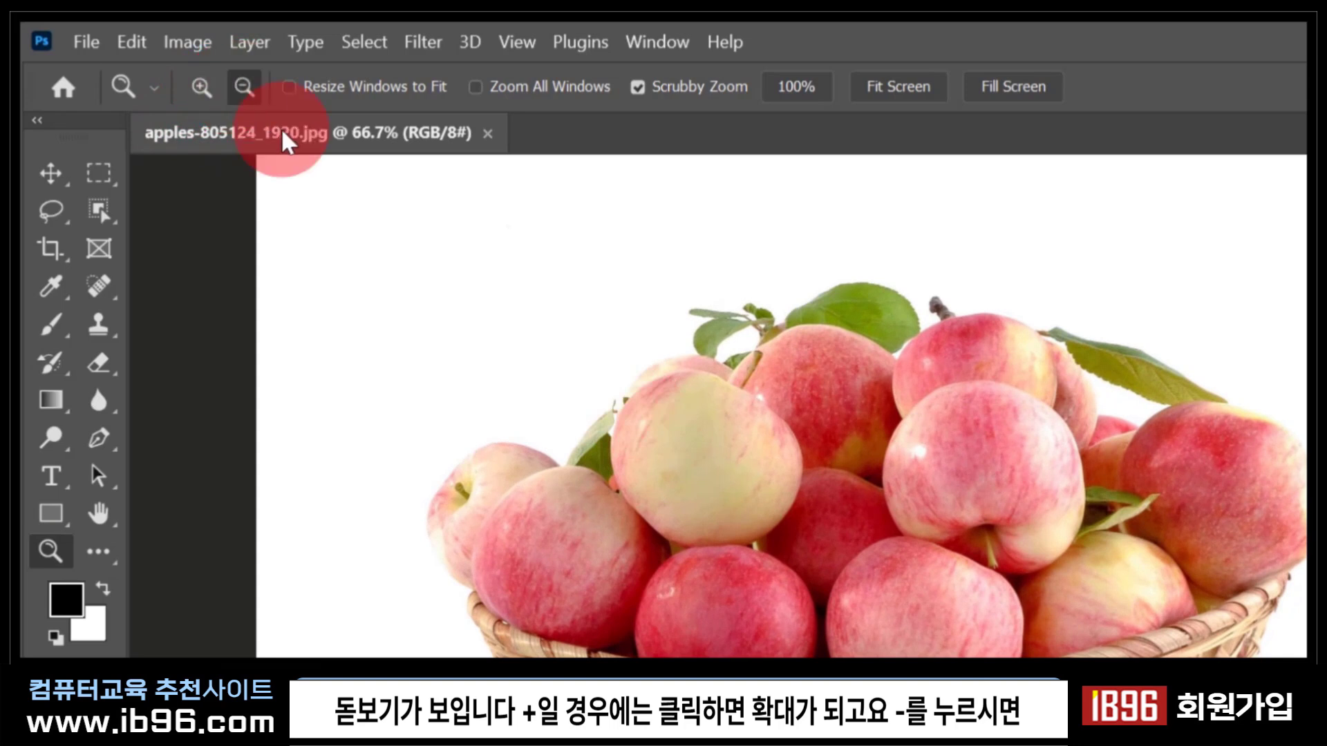
pyautogui.click(704, 377)
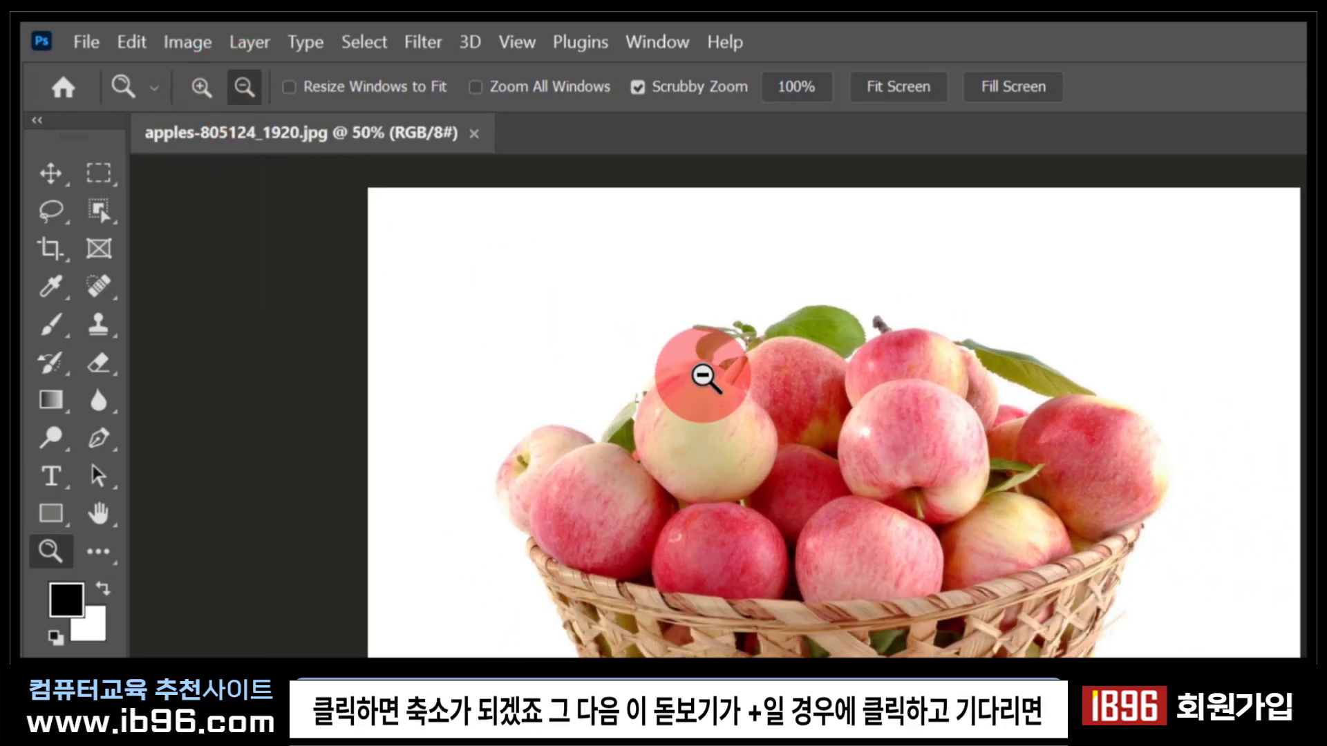
pyautogui.click(704, 377)
# Zoom the apple photo continuously in to about 114%, and use Scrubby Zoom to shrink and enlarge it, ending at about 49%.
pyautogui.click(206, 96)
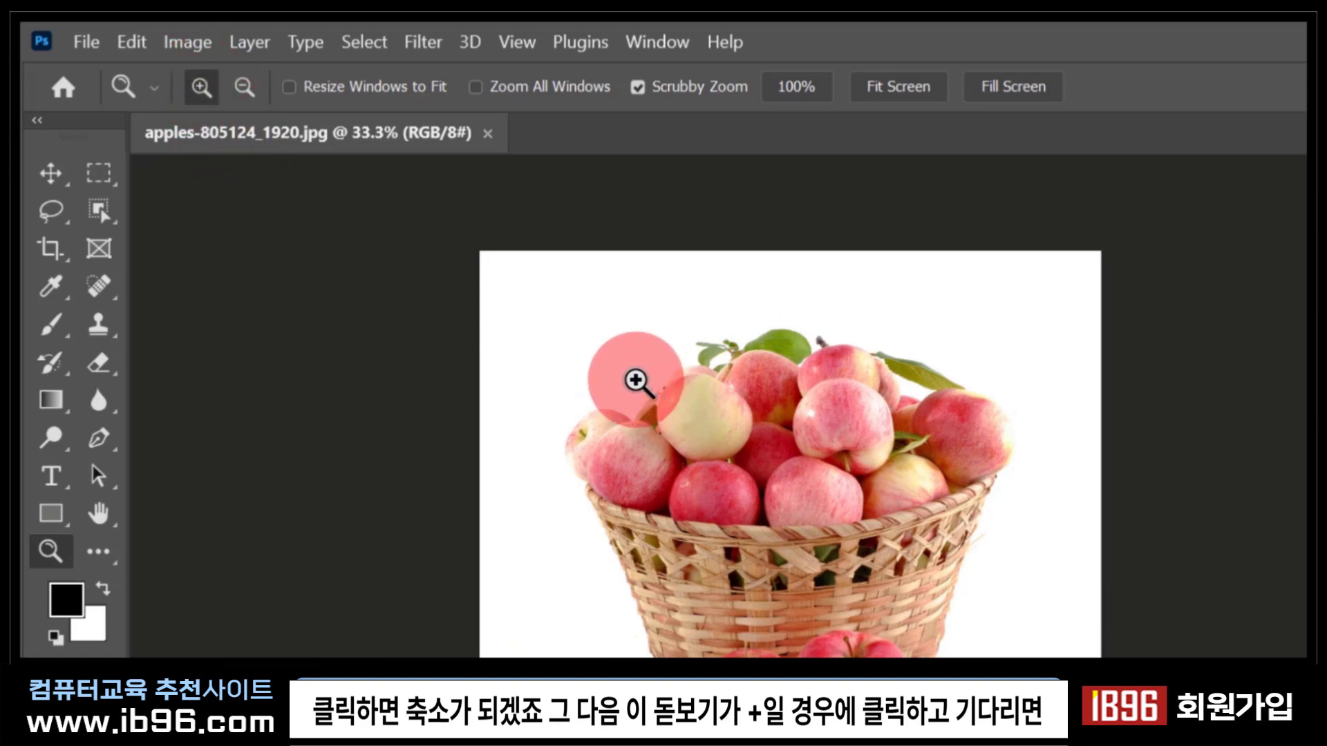
pyautogui.moveTo(615, 376); pyautogui.dragTo(613, 377)
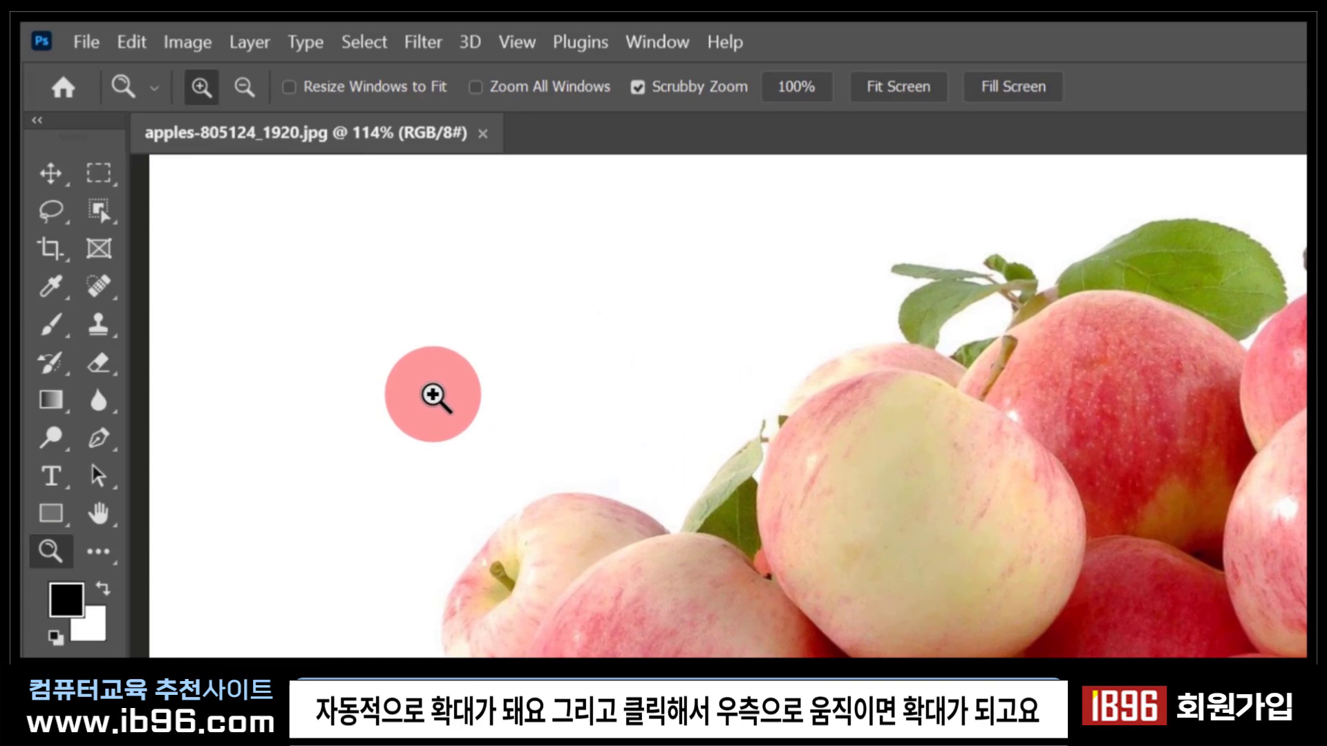
pyautogui.moveTo(405, 376); pyautogui.dragTo(263, 421)
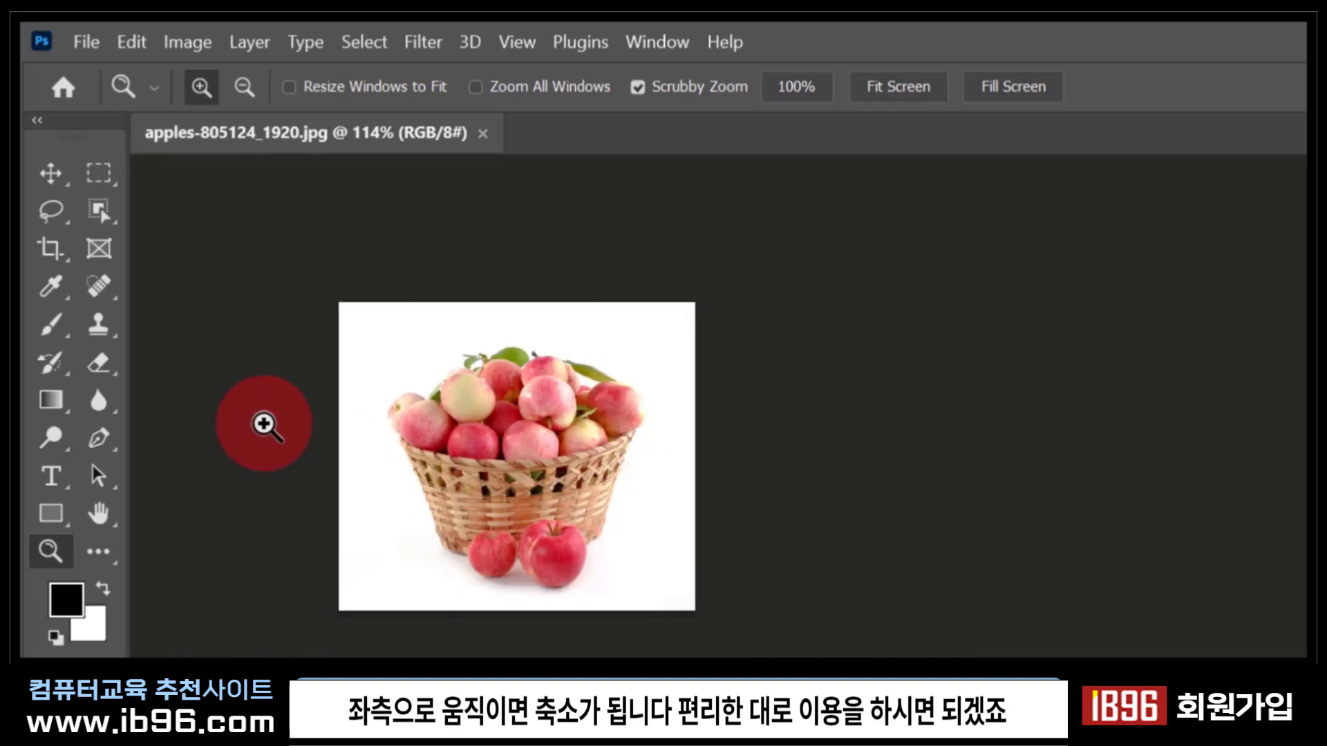
pyautogui.moveTo(495, 424); pyautogui.dragTo(348, 373)
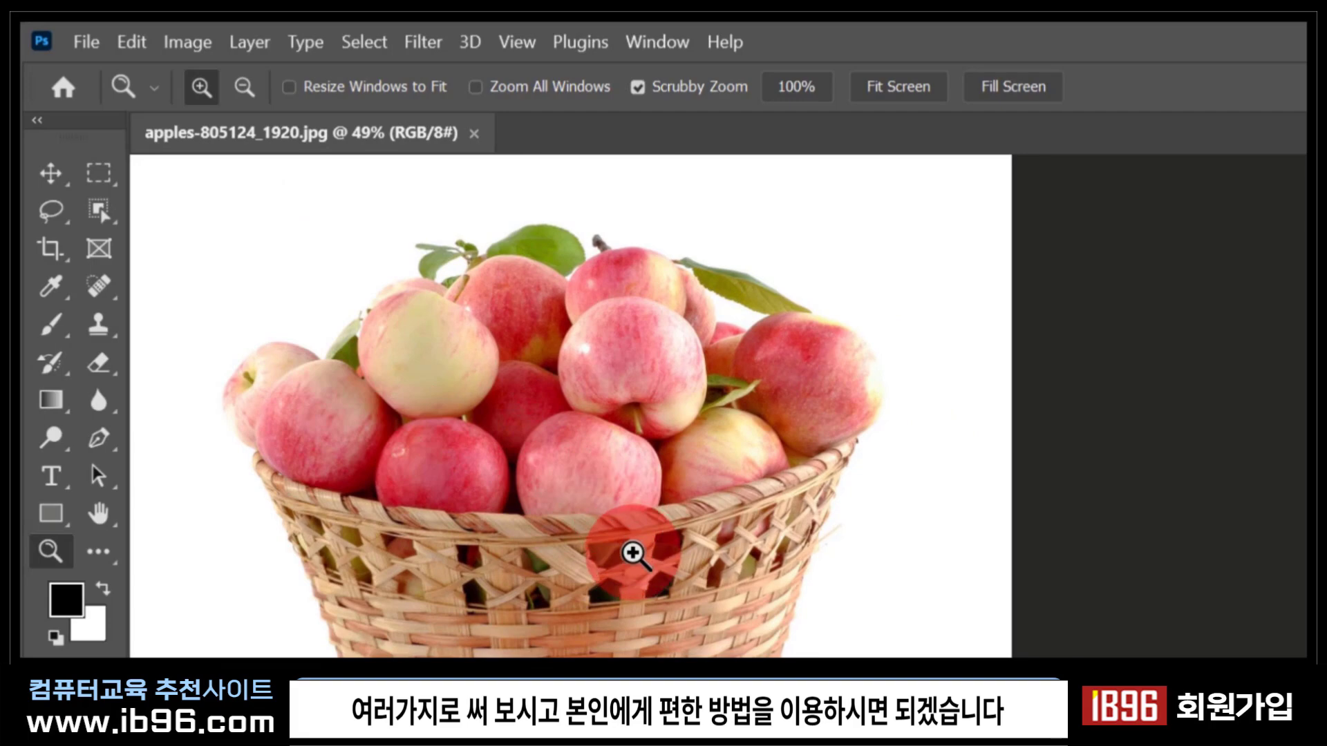
# Enlarge the apple photo to 79.7% with Scrubby Zoom and pan around the basket and the two front apples with the temporary Hand tool.
pyautogui.moveTo(633, 542); pyautogui.dragTo(588, 576)
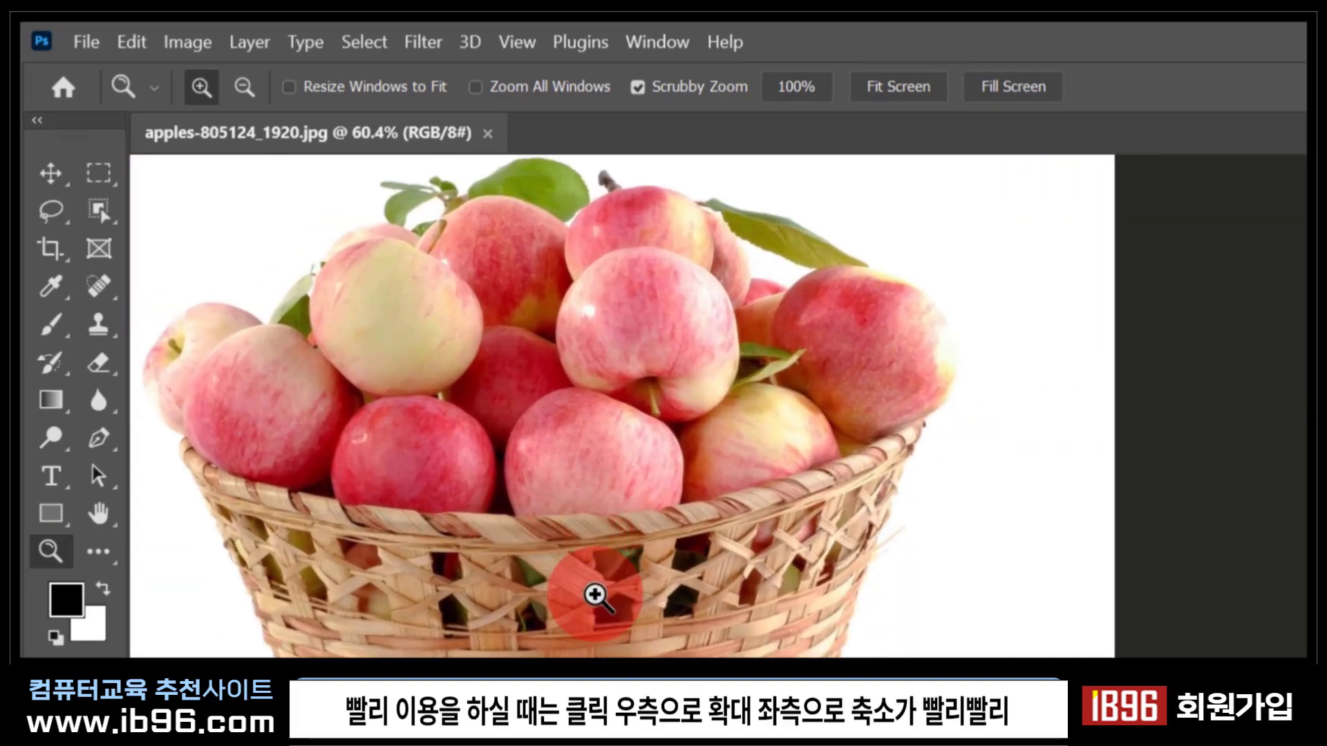
pyautogui.moveTo(625, 691); pyautogui.dragTo(585, 579)
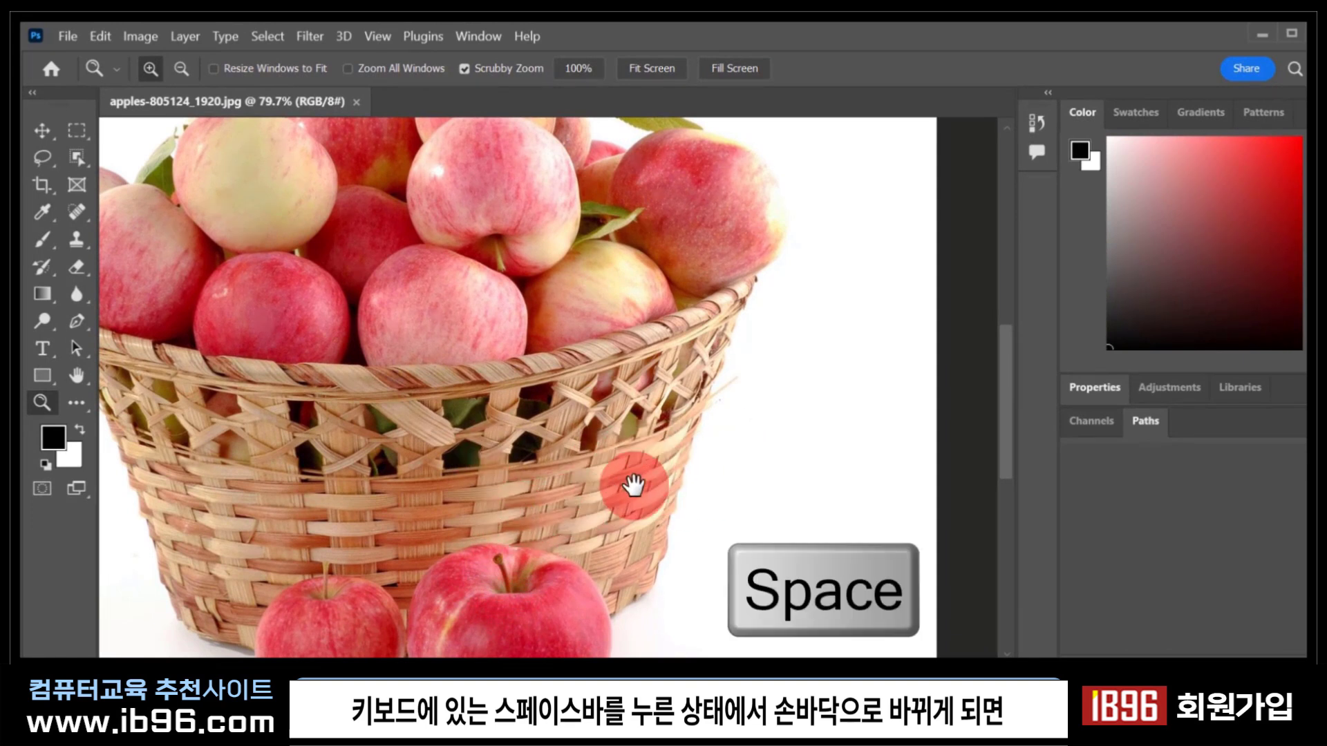
pyautogui.moveTo(484, 601); pyautogui.dragTo(562, 446)
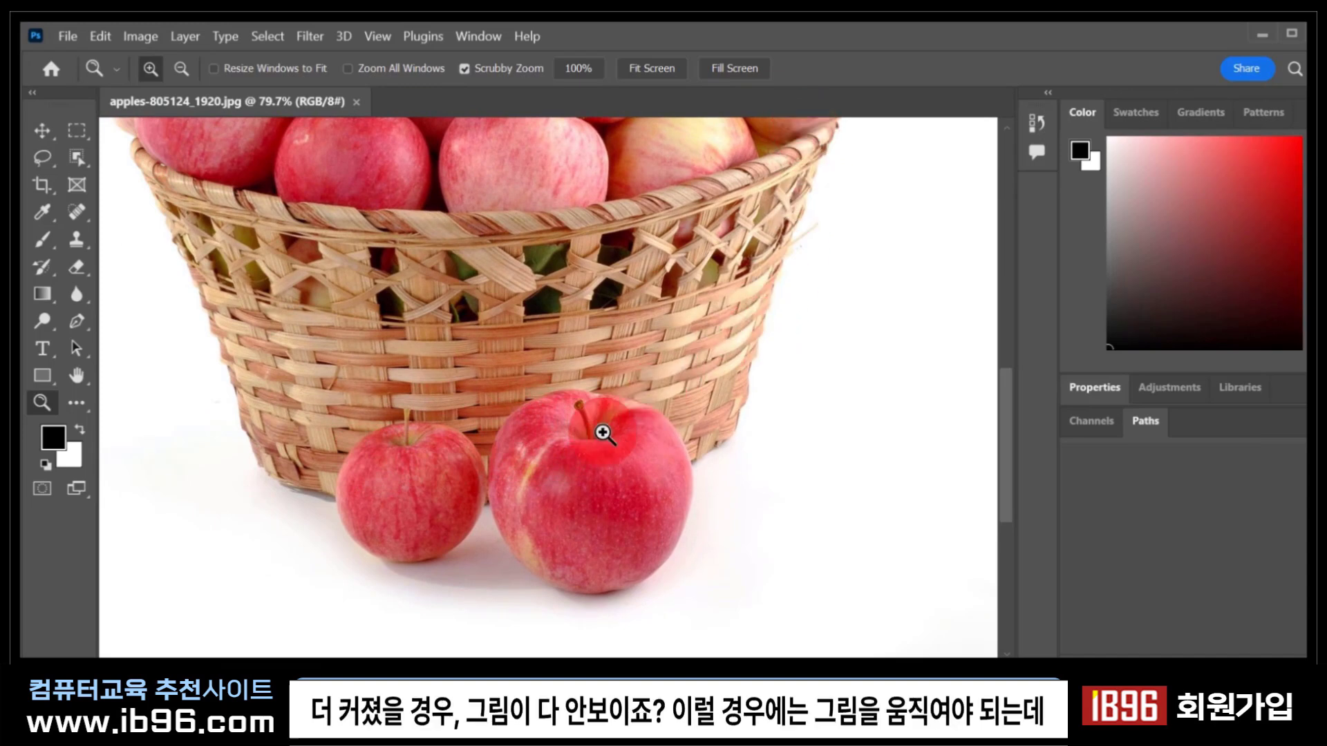
pyautogui.press('space')
pyautogui.moveTo(504, 210); pyautogui.dragTo(542, 340)
pyautogui.moveTo(453, 367); pyautogui.dragTo(542, 258)
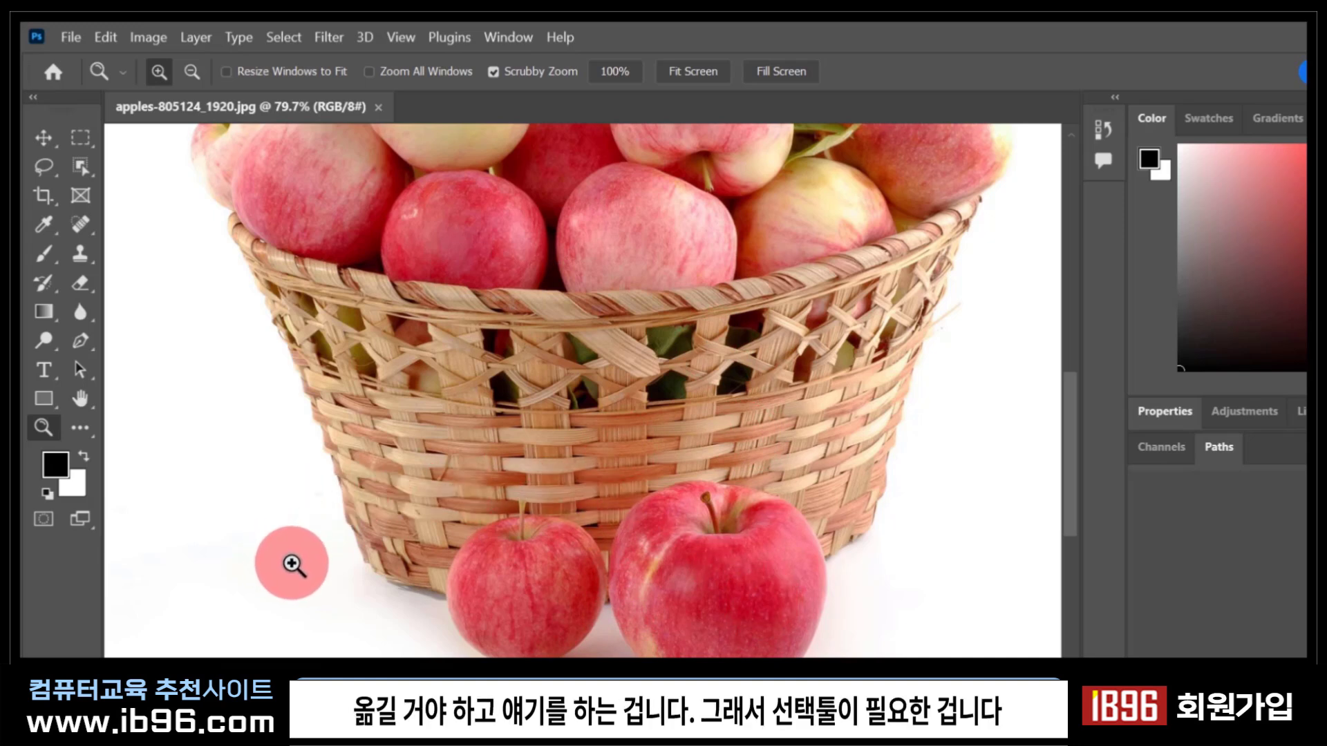
# Select a rectangular area across the basket's left side and the white background with the Rectangular Marquee tool.
pyautogui.click(82, 141)
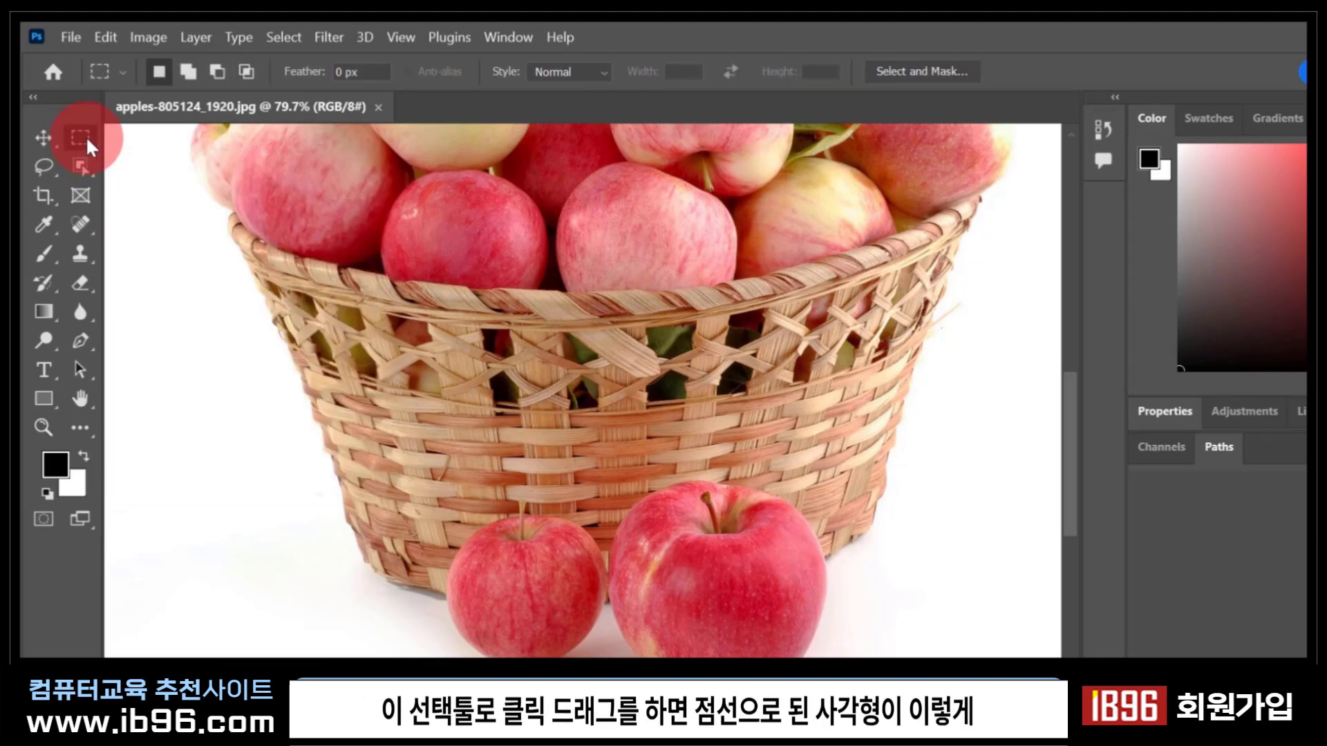
pyautogui.moveTo(182, 288); pyautogui.dragTo(434, 539)
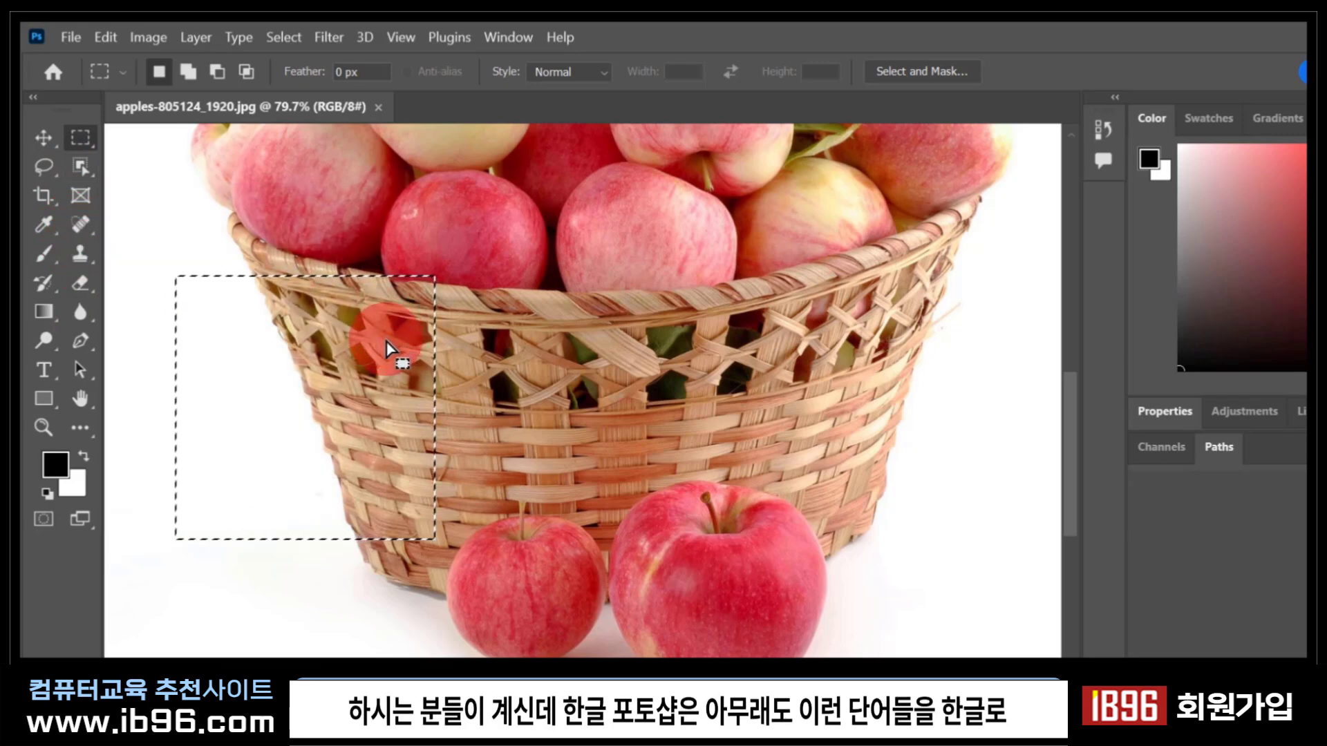
pyautogui.click(283, 37)
pyautogui.click(287, 42)
pyautogui.click(287, 41)
pyautogui.moveTo(329, 39)
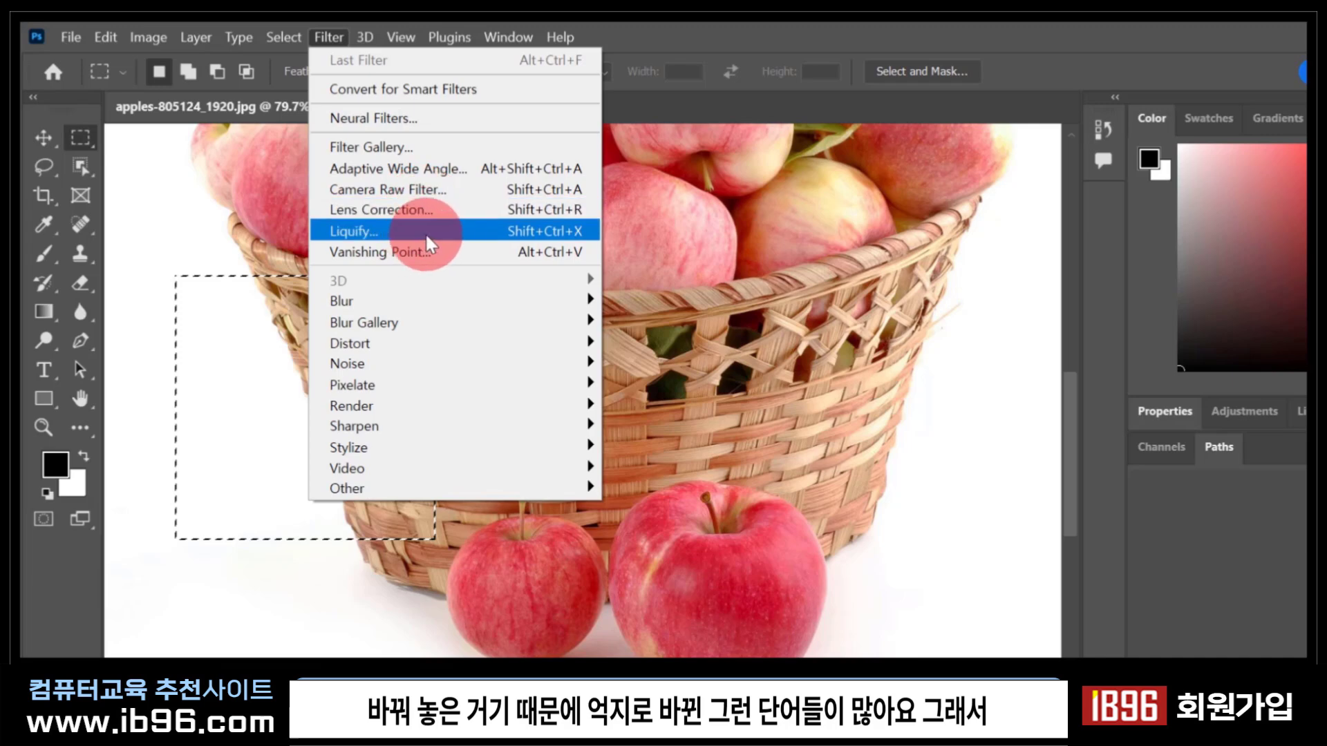
pyautogui.moveTo(284, 37)
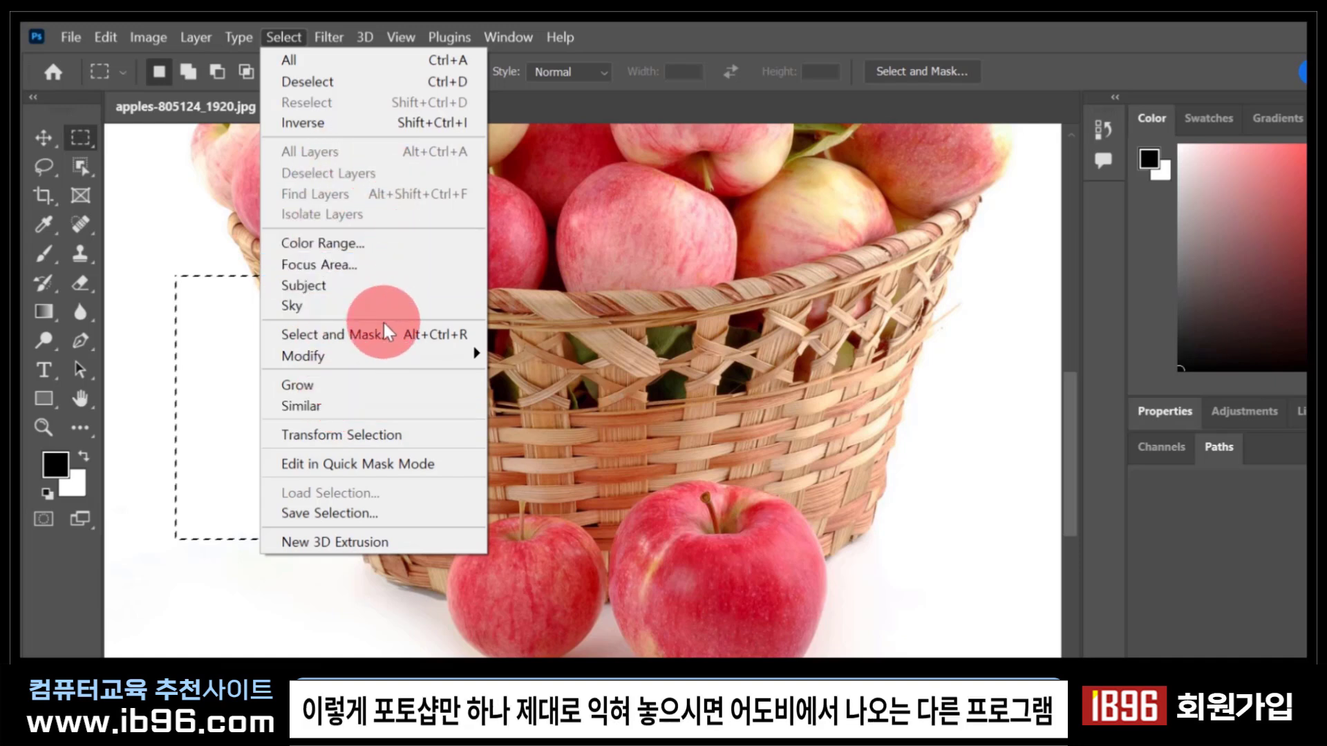
pyautogui.moveTo(385, 371)
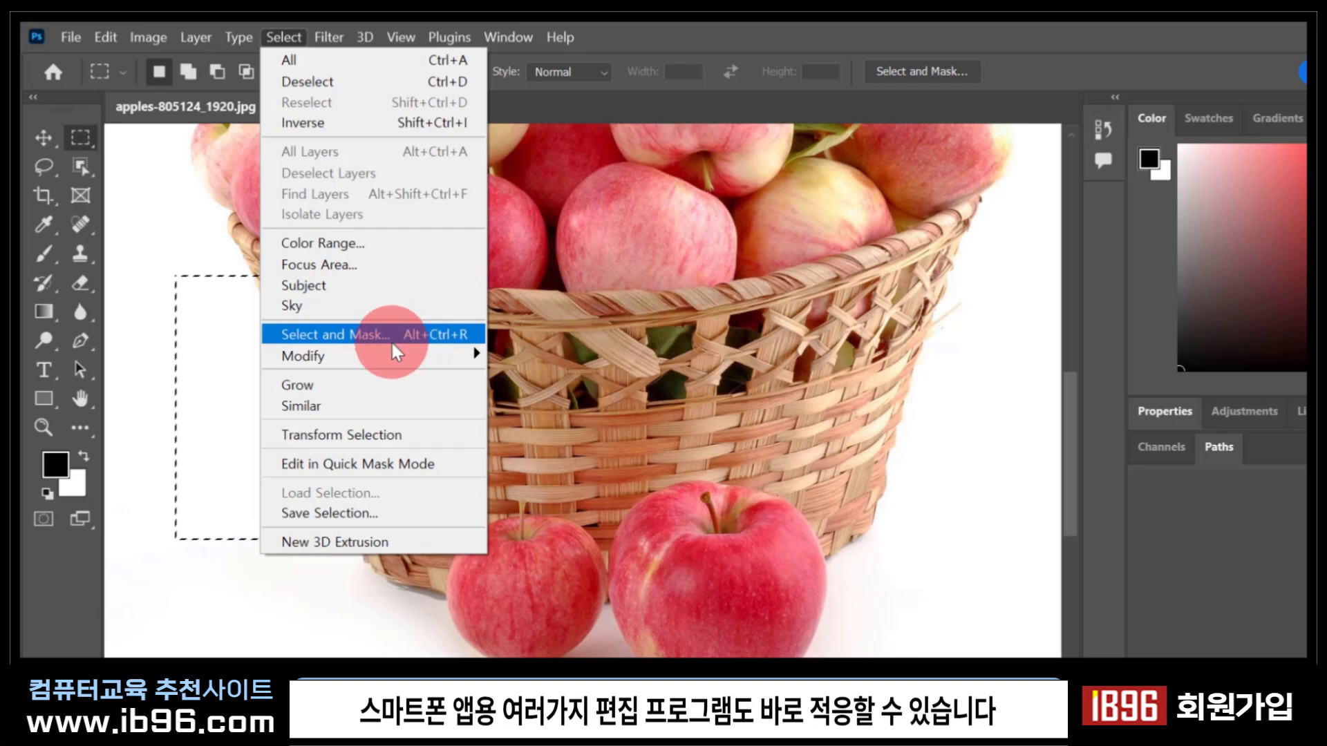
pyautogui.moveTo(392, 349)
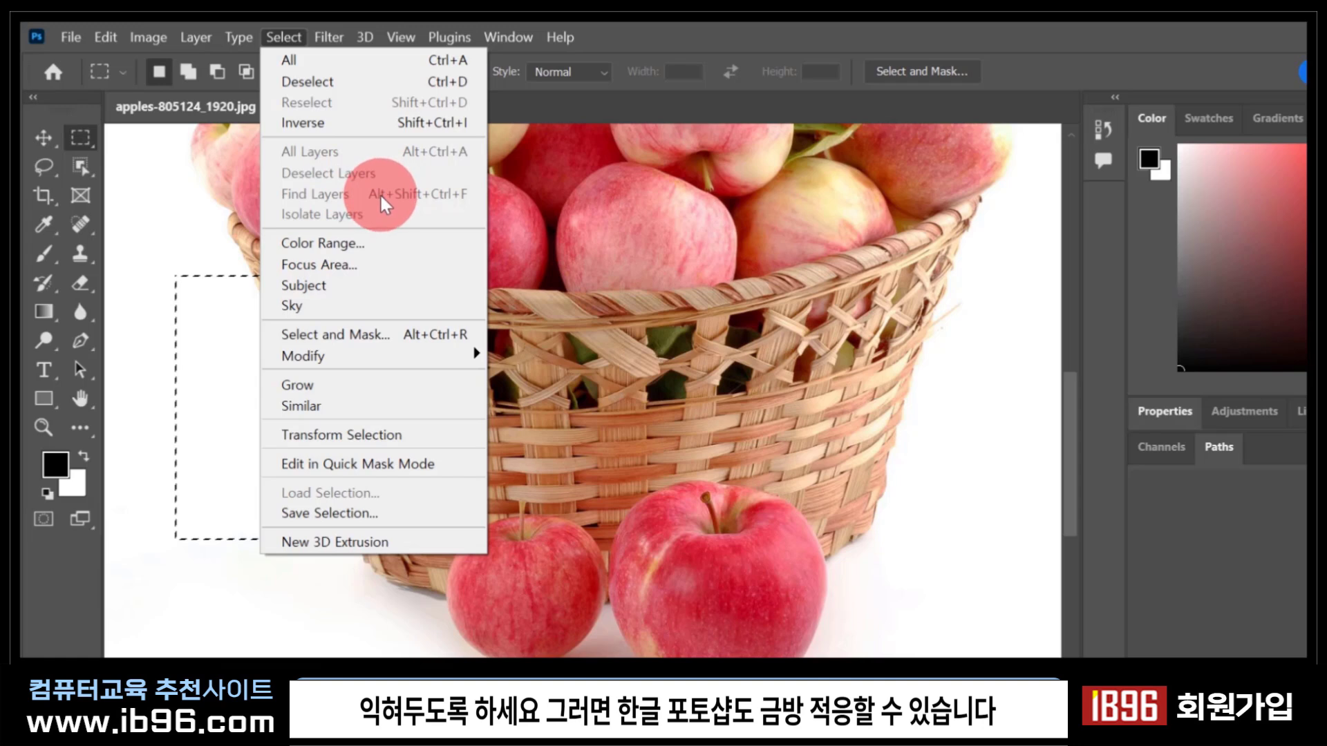
pyautogui.click(226, 295)
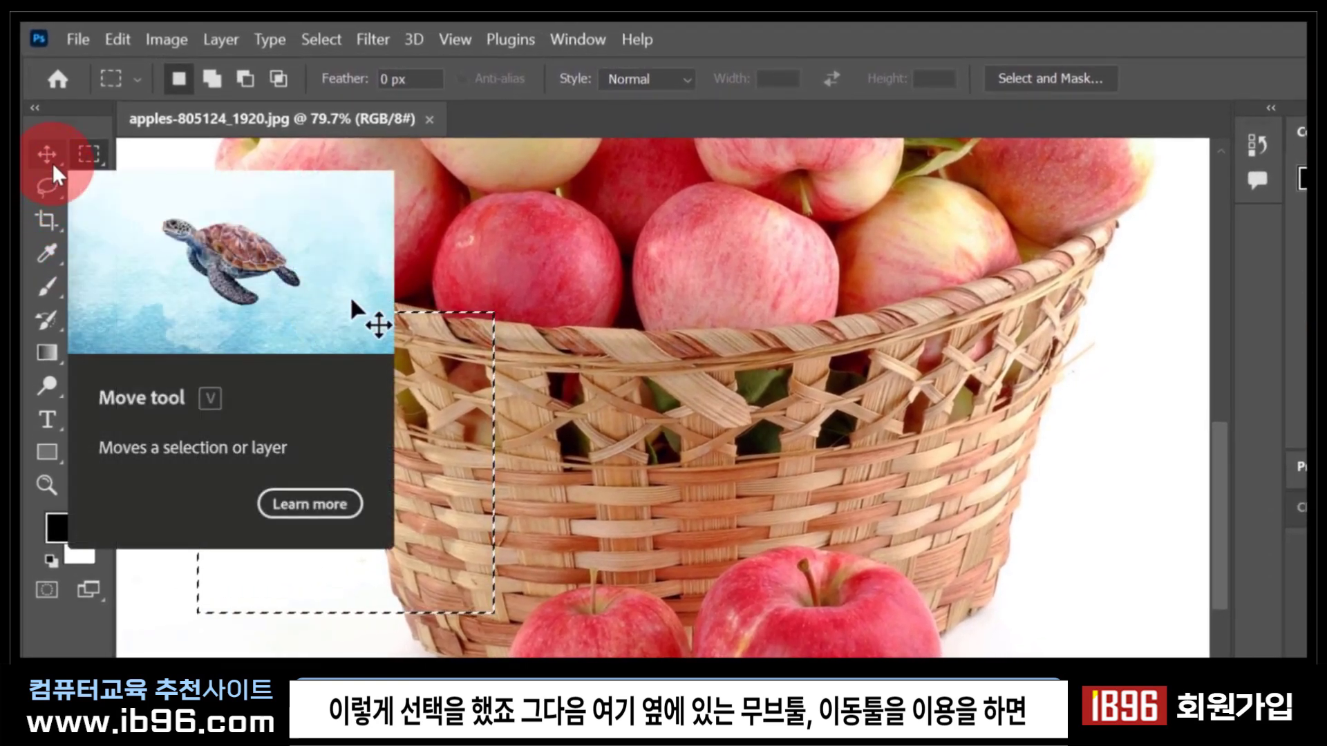
# Cut out the selected rectangle and shift it around the basket with the Move tool, and undo all of these moves.
pyautogui.click(51, 161)
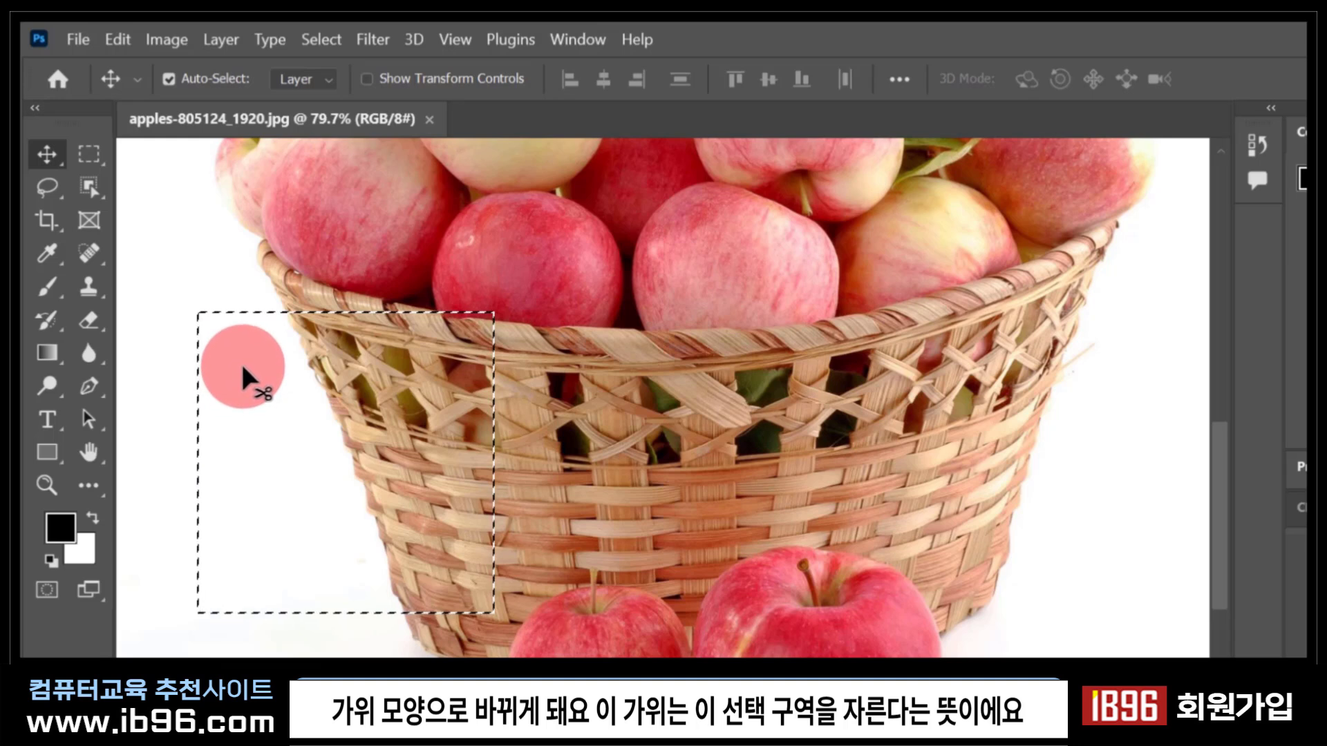
pyautogui.moveTo(242, 365); pyautogui.dragTo(582, 398)
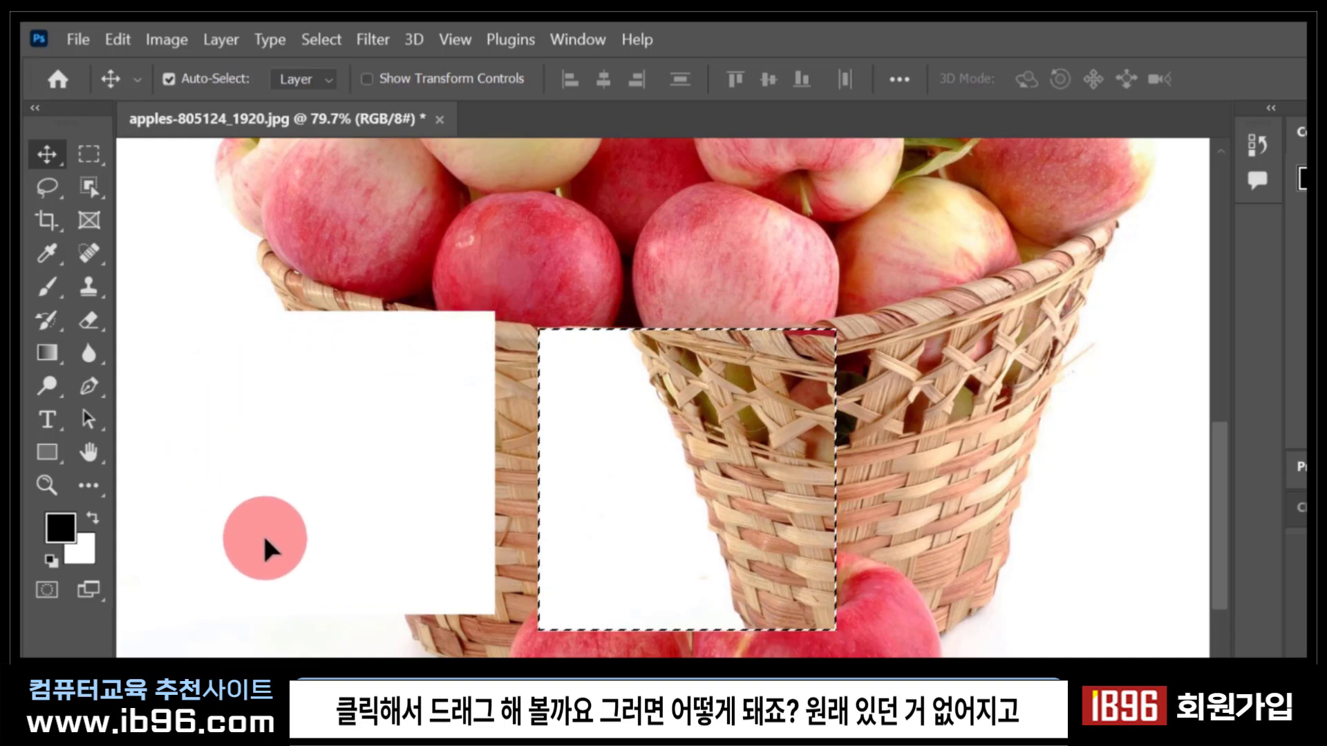
pyautogui.moveTo(787, 498); pyautogui.dragTo(365, 457)
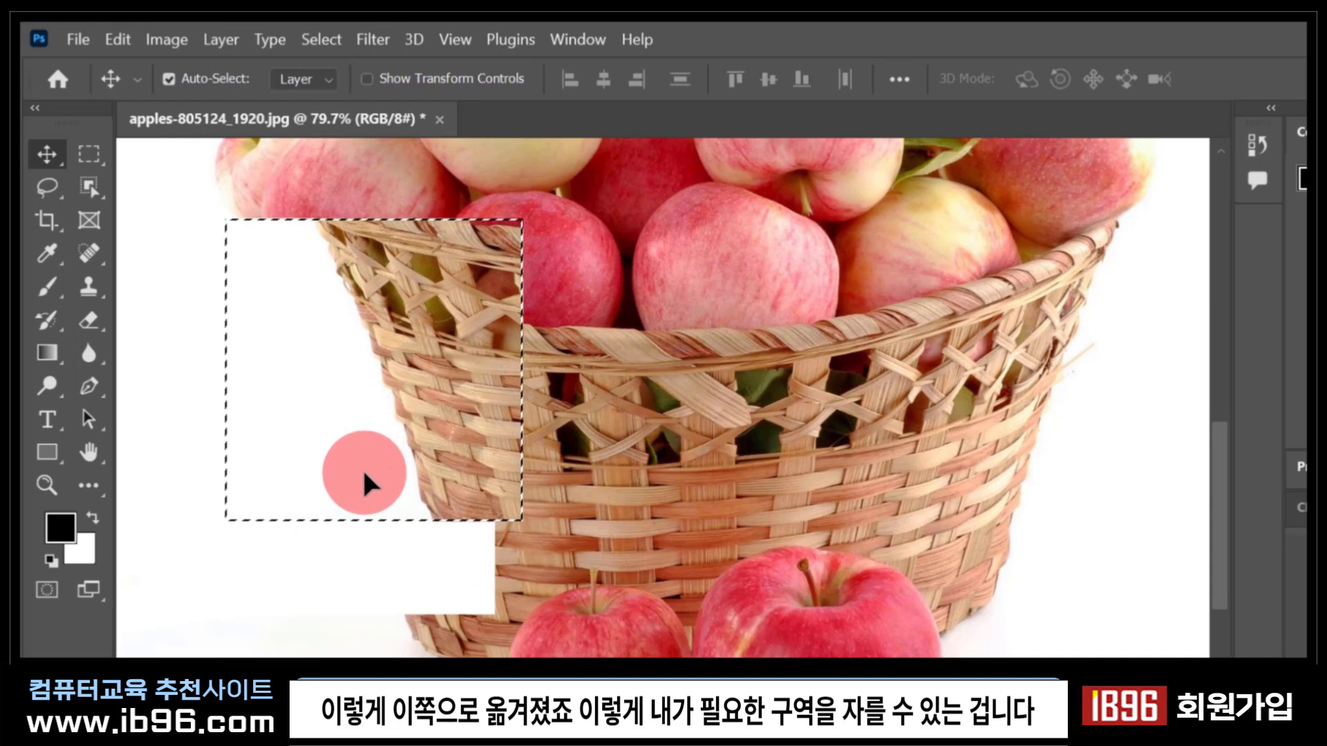
pyautogui.moveTo(392, 393); pyautogui.dragTo(669, 492)
pyautogui.click(47, 153)
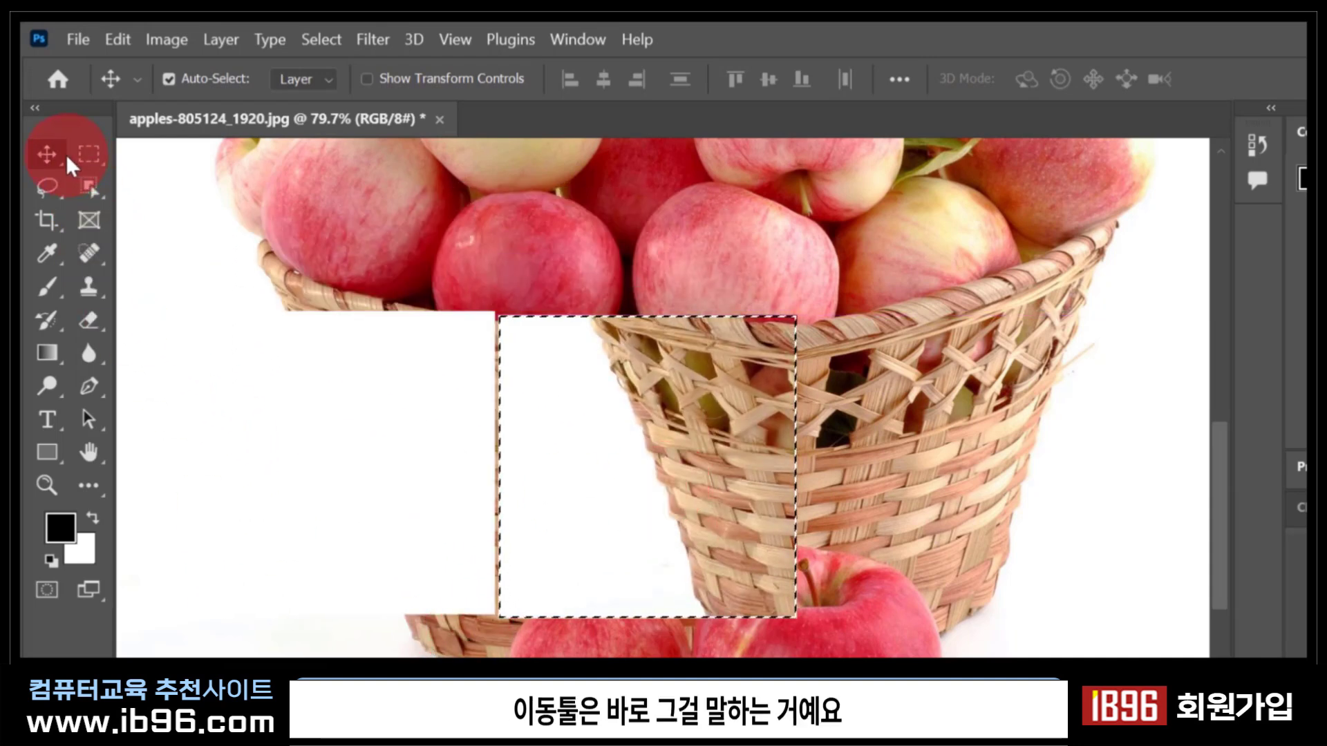
pyautogui.click(678, 391)
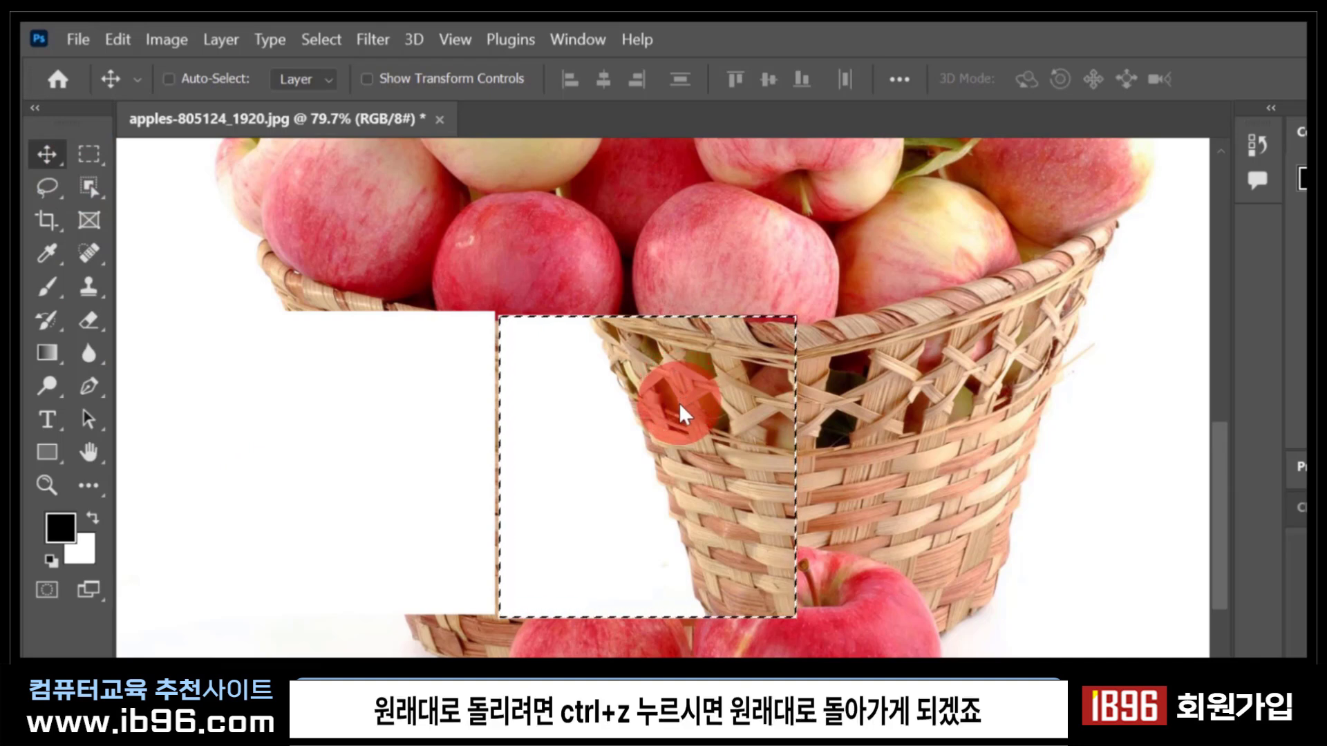
pyautogui.hotkey('ctrl', 'z')
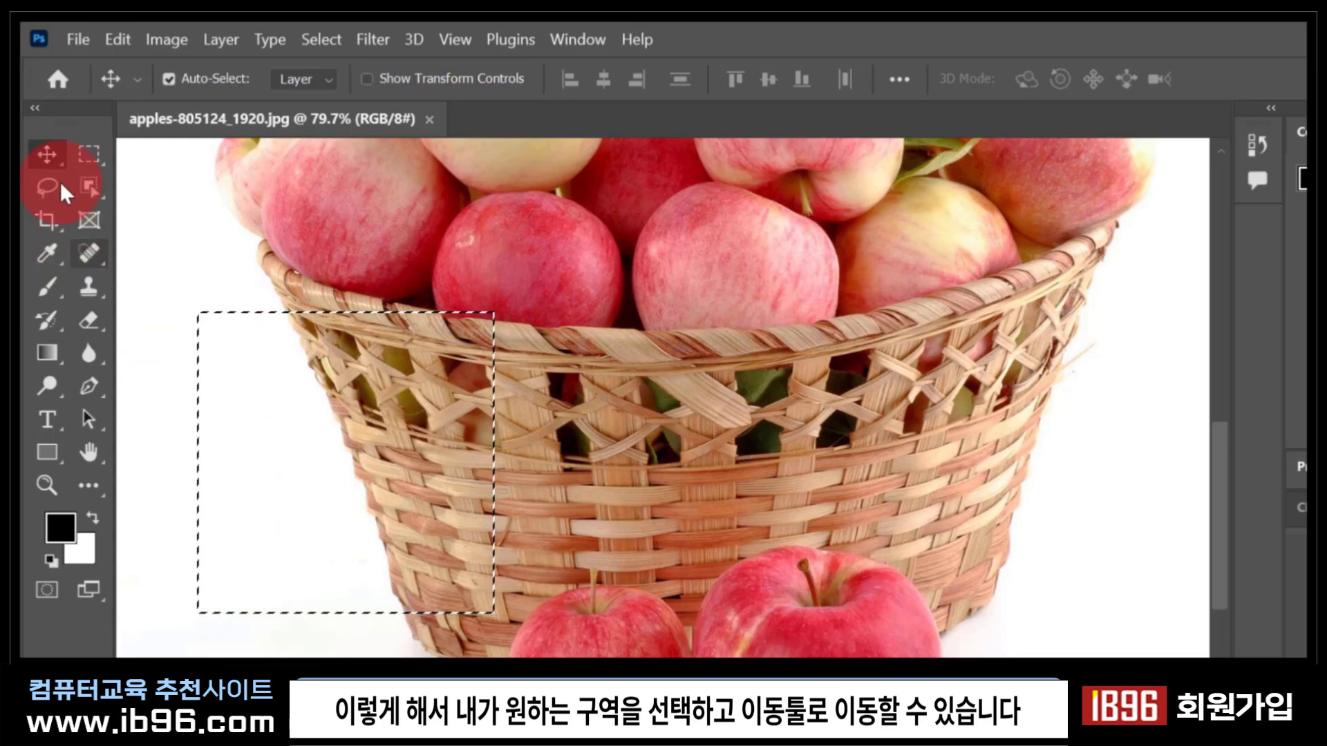
# Move the selected rectangle toward the middle of the basket once more and undo that move.
pyautogui.moveTo(451, 476); pyautogui.dragTo(662, 501)
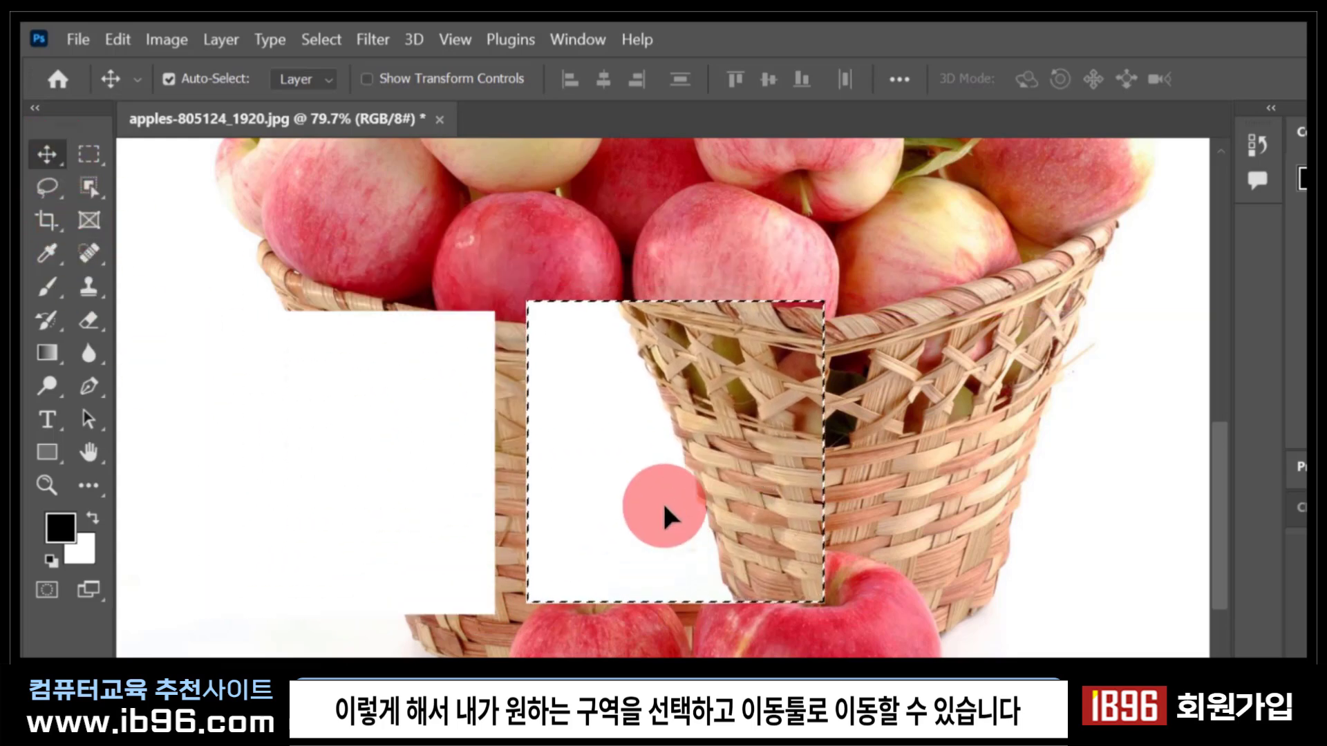
pyautogui.hotkey('ctrl', 'z')
pyautogui.click(58, 155)
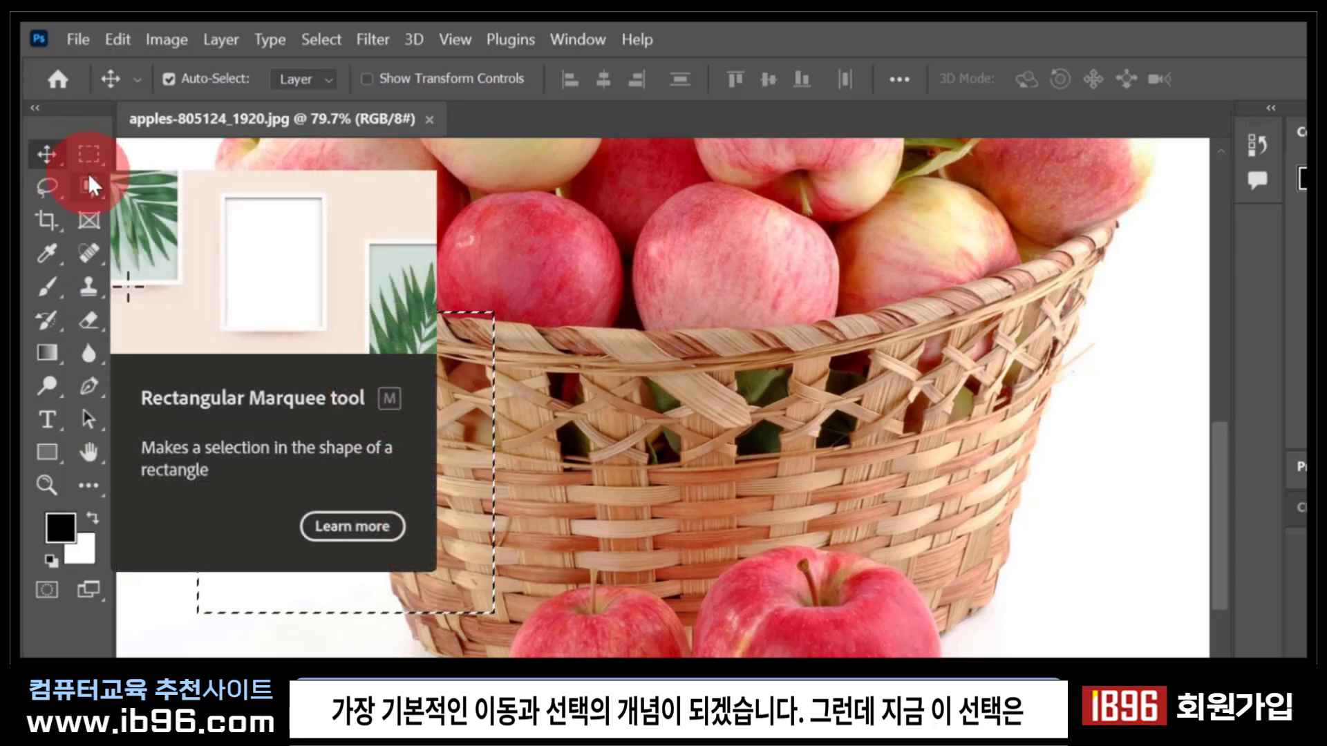
# Deselect the rectangle and draw a circular selection over the basket's left edge with the Elliptical Marquee tool.
pyautogui.click(507, 374)
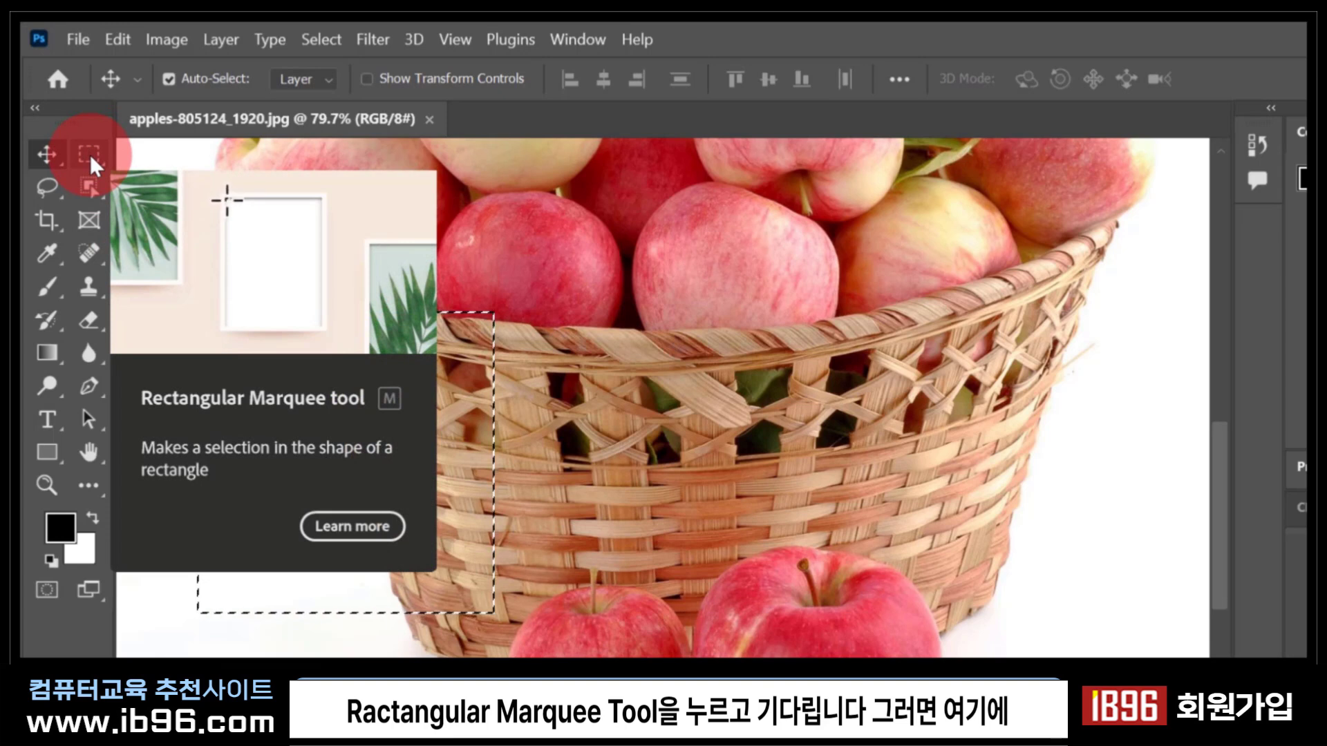
pyautogui.click(90, 153)
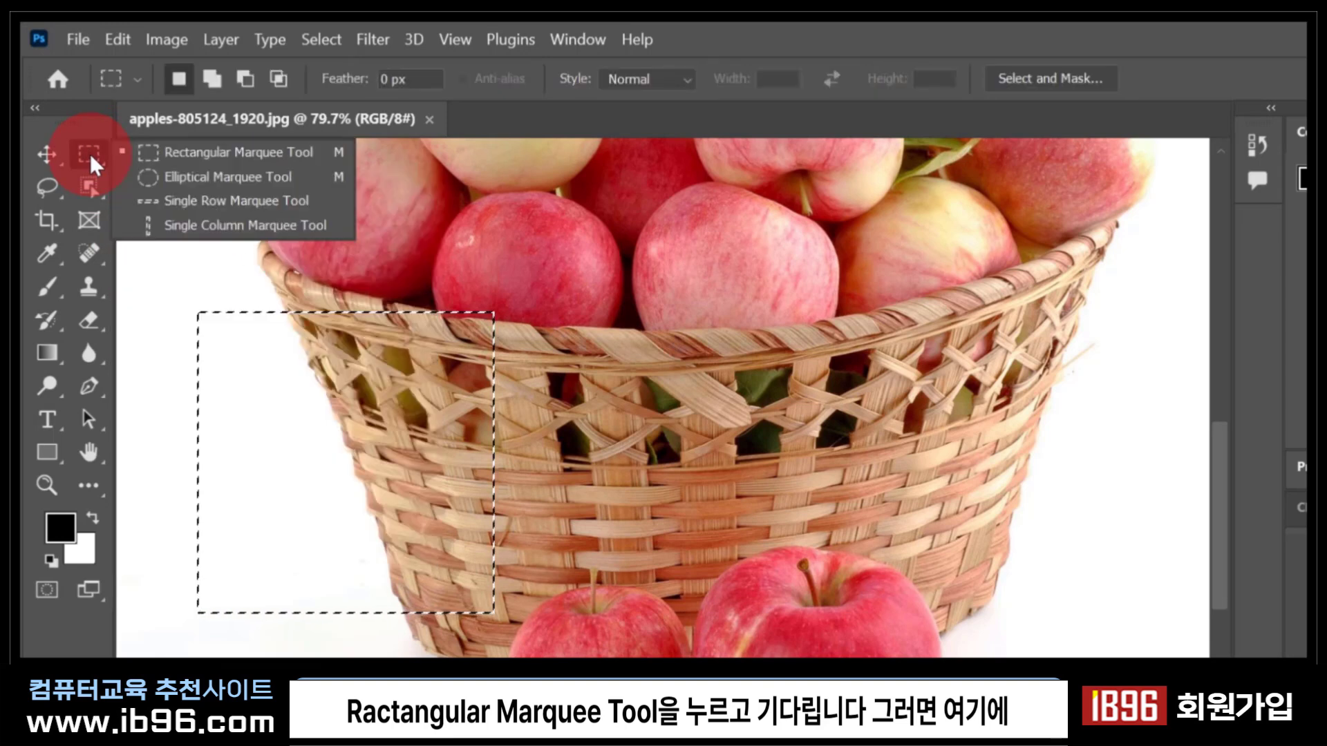
pyautogui.click(152, 176)
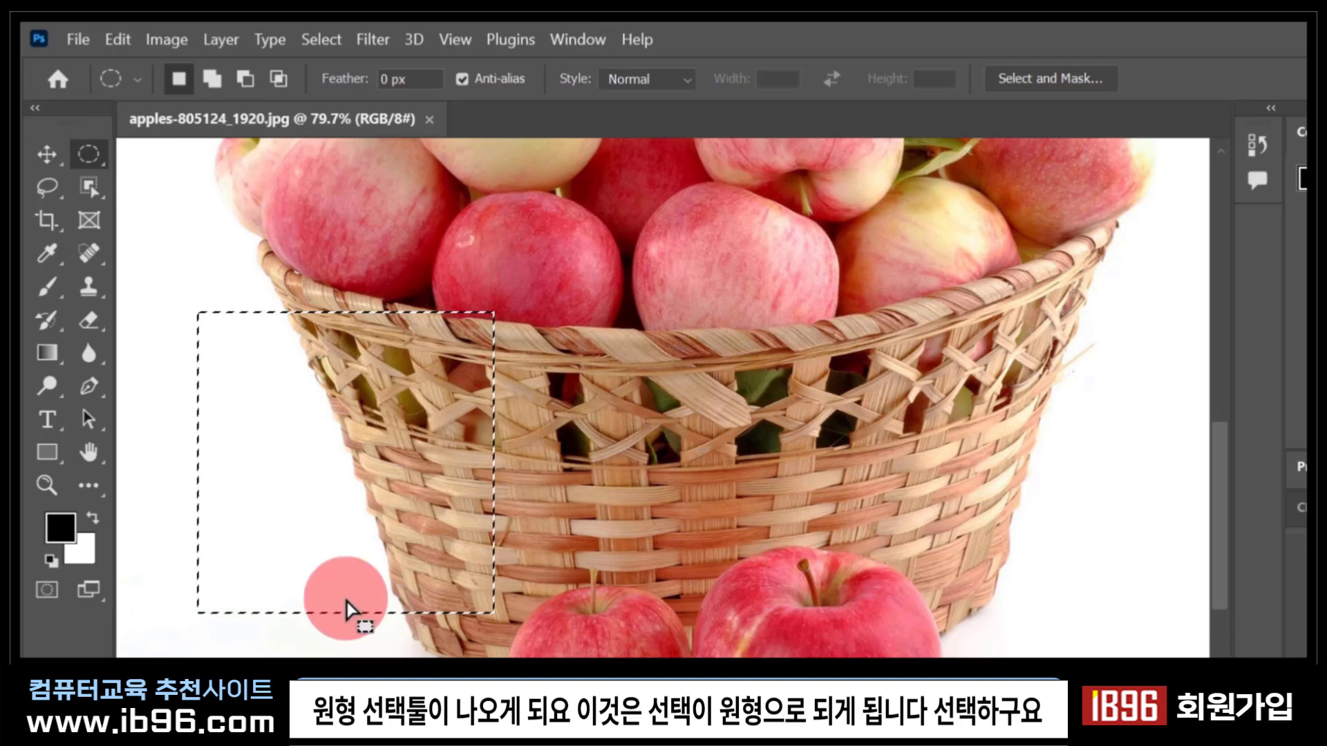
pyautogui.click(679, 345)
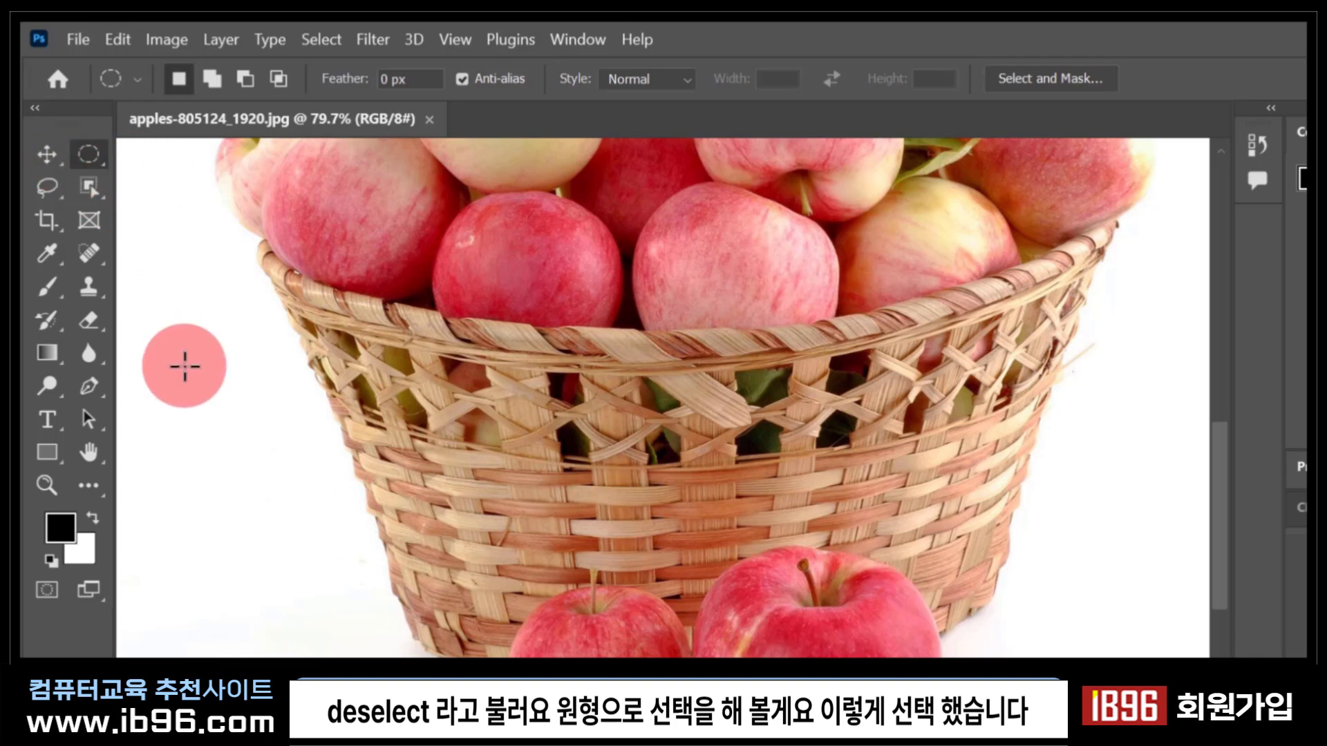
pyautogui.moveTo(185, 366); pyautogui.dragTo(387, 575)
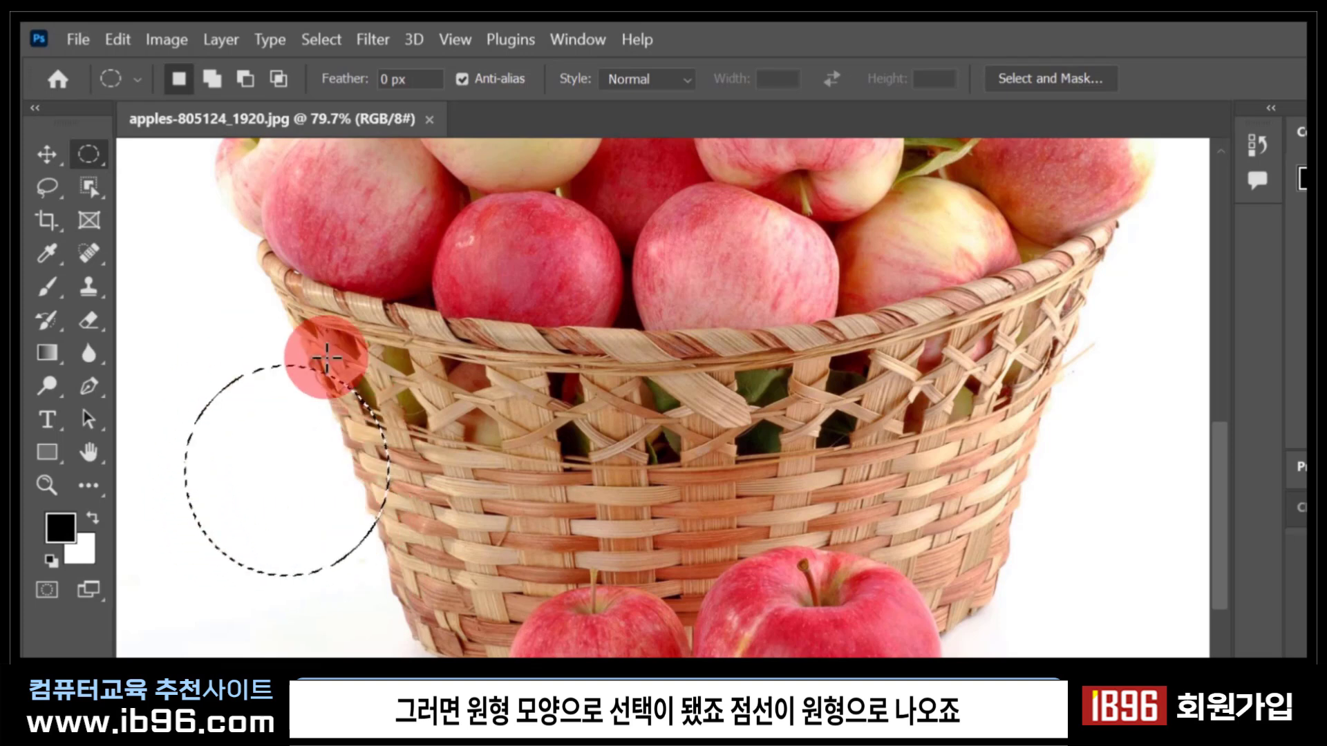
# Move the circular cutout onto the basket with the Move tool and undo the moves.
pyautogui.click(47, 155)
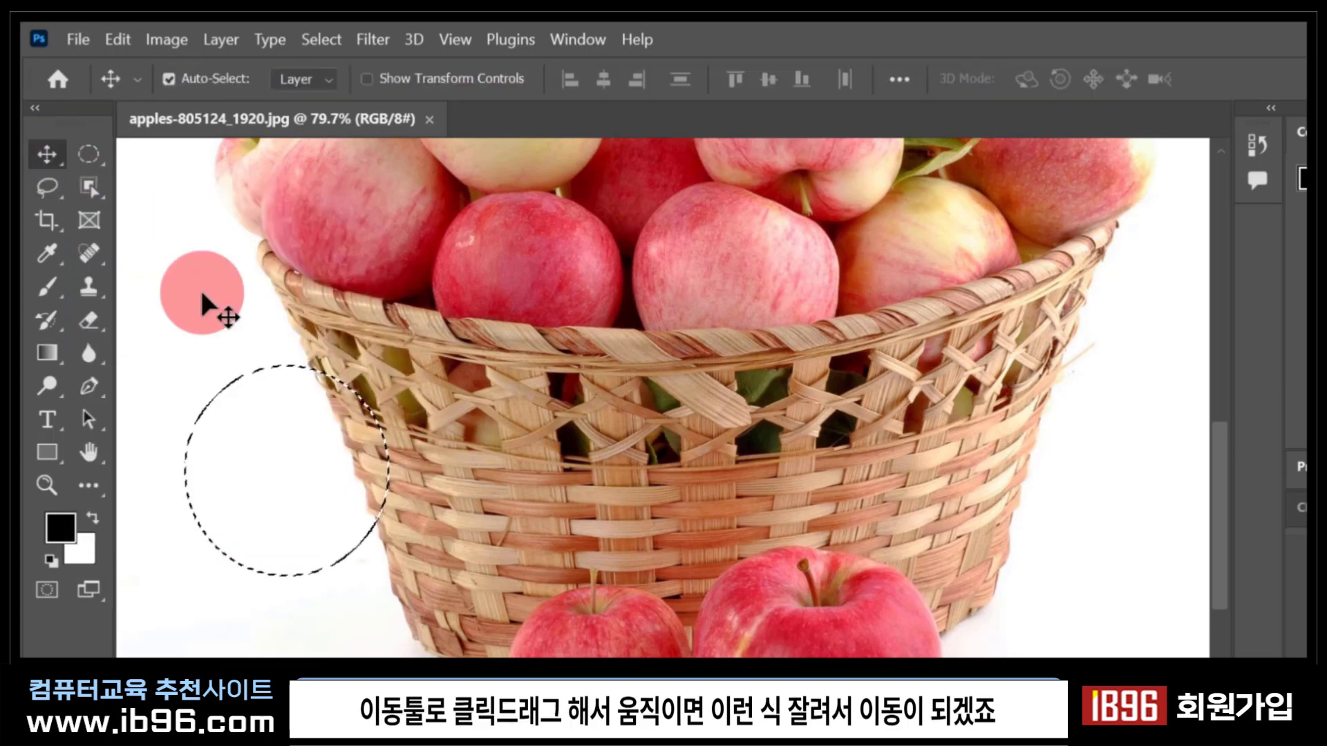
pyautogui.moveTo(238, 460); pyautogui.dragTo(525, 557)
pyautogui.moveTo(587, 601); pyautogui.dragTo(485, 529)
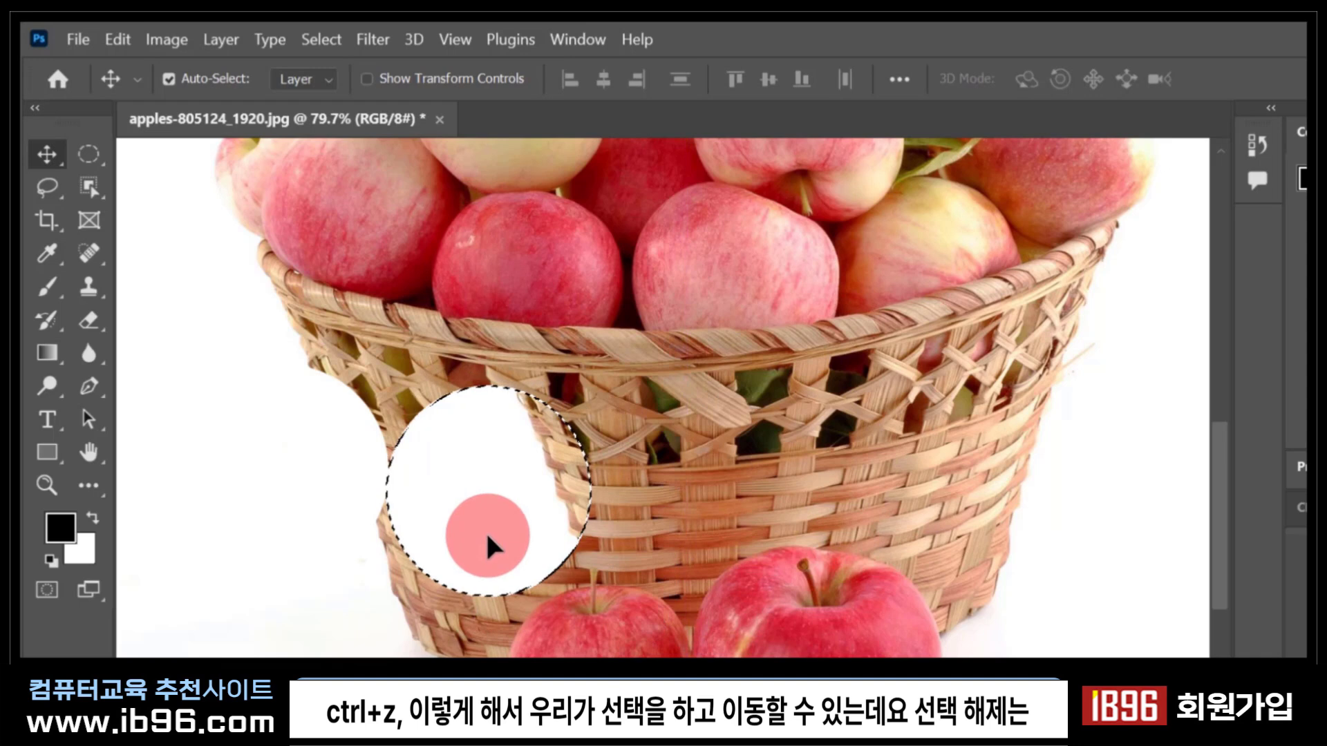
pyautogui.hotkey('ctrl', 'z')
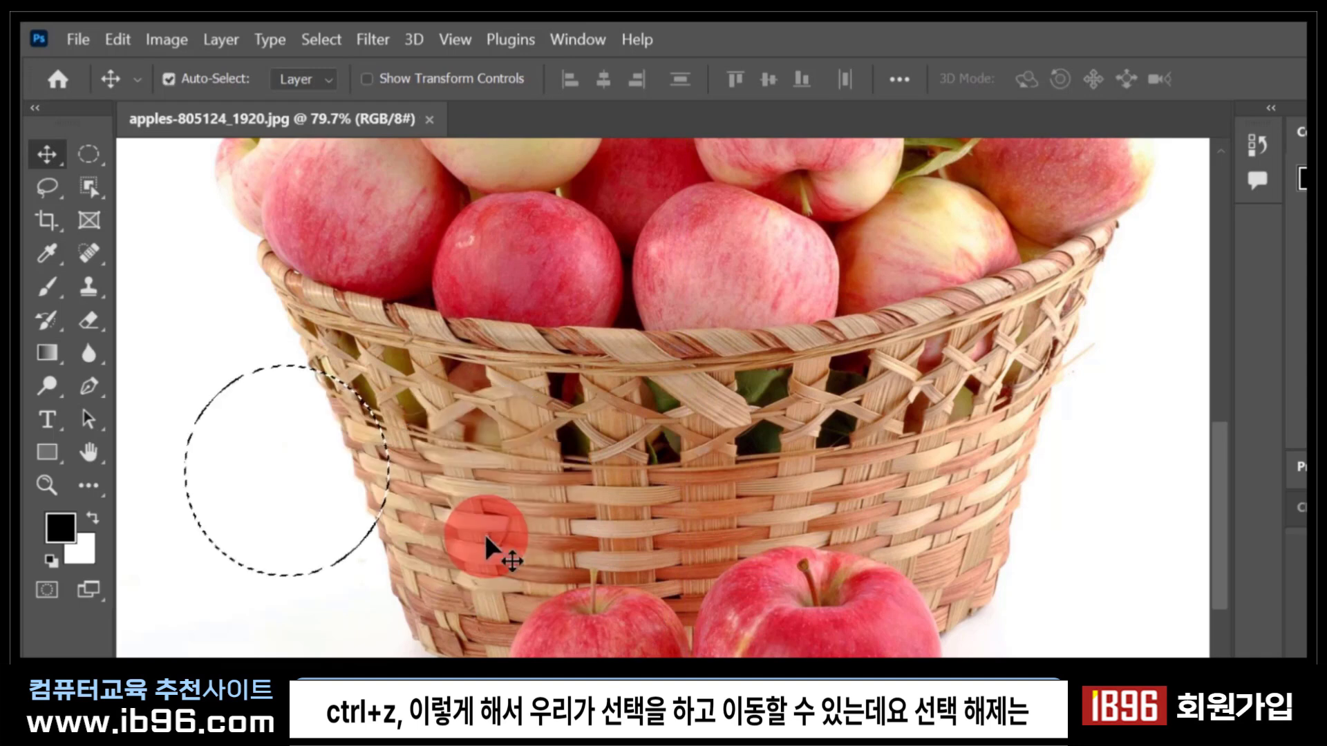
# Clear the circular selection with the Elliptical Marquee tool, and practise drawing and clearing several more elliptical selections around the basket.
pyautogui.click(88, 155)
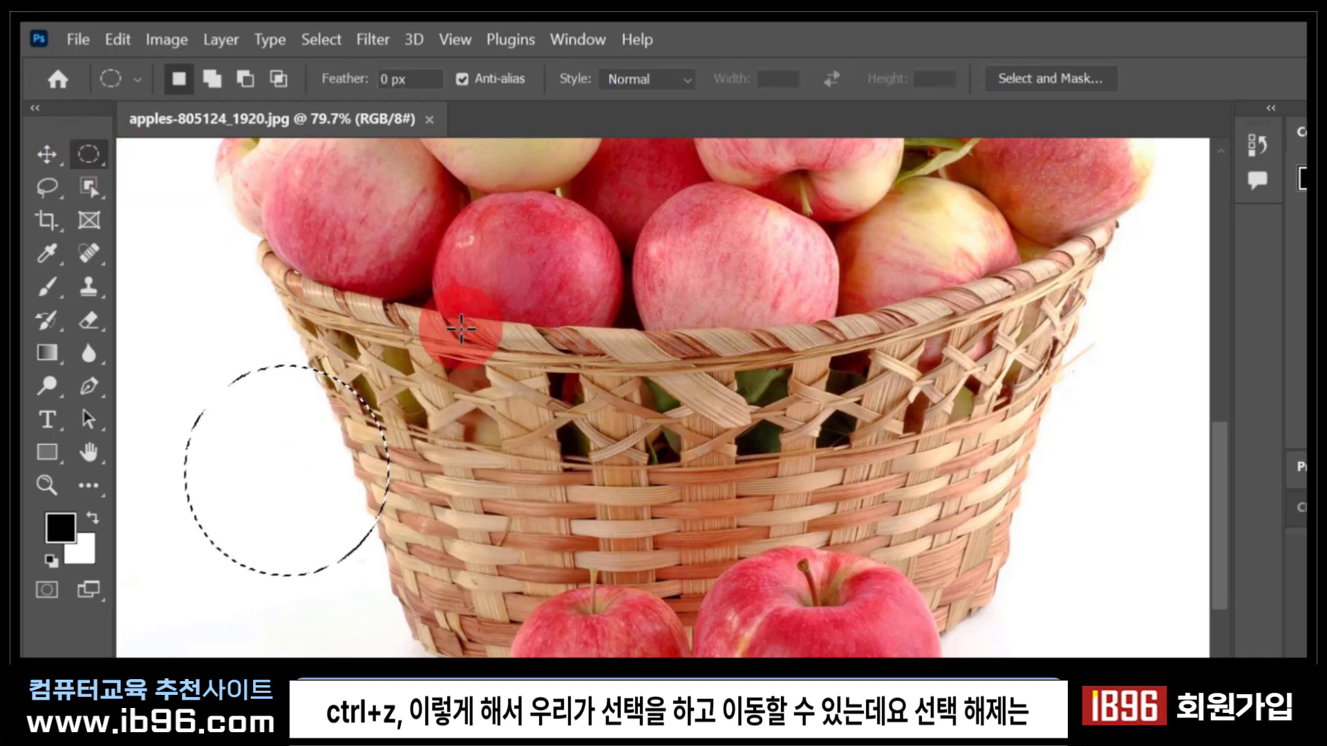
pyautogui.click(186, 280)
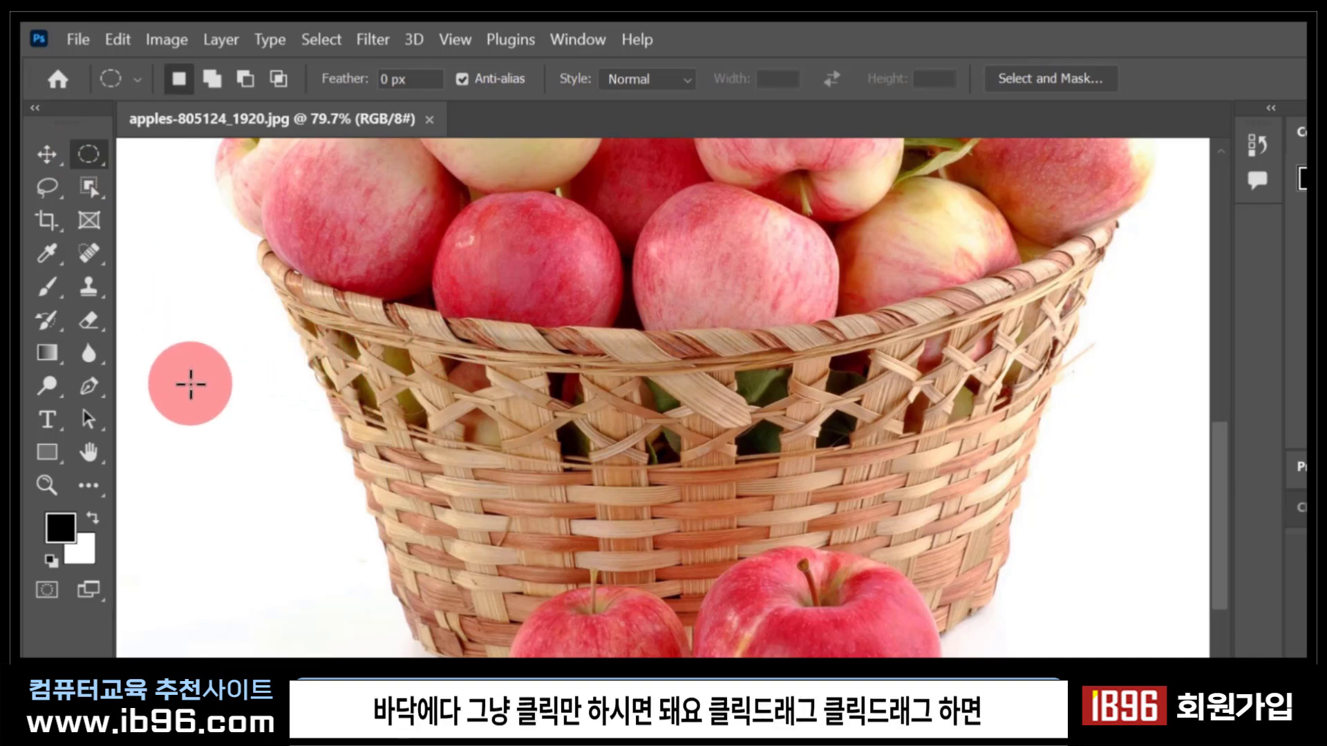
pyautogui.moveTo(184, 287); pyautogui.dragTo(404, 547)
pyautogui.moveTo(509, 370); pyautogui.dragTo(688, 511)
pyautogui.moveTo(246, 354); pyautogui.dragTo(453, 508)
pyautogui.moveTo(243, 506); pyautogui.dragTo(408, 677)
pyautogui.click(366, 625)
pyautogui.moveTo(172, 318); pyautogui.dragTo(557, 692)
pyautogui.click(261, 296)
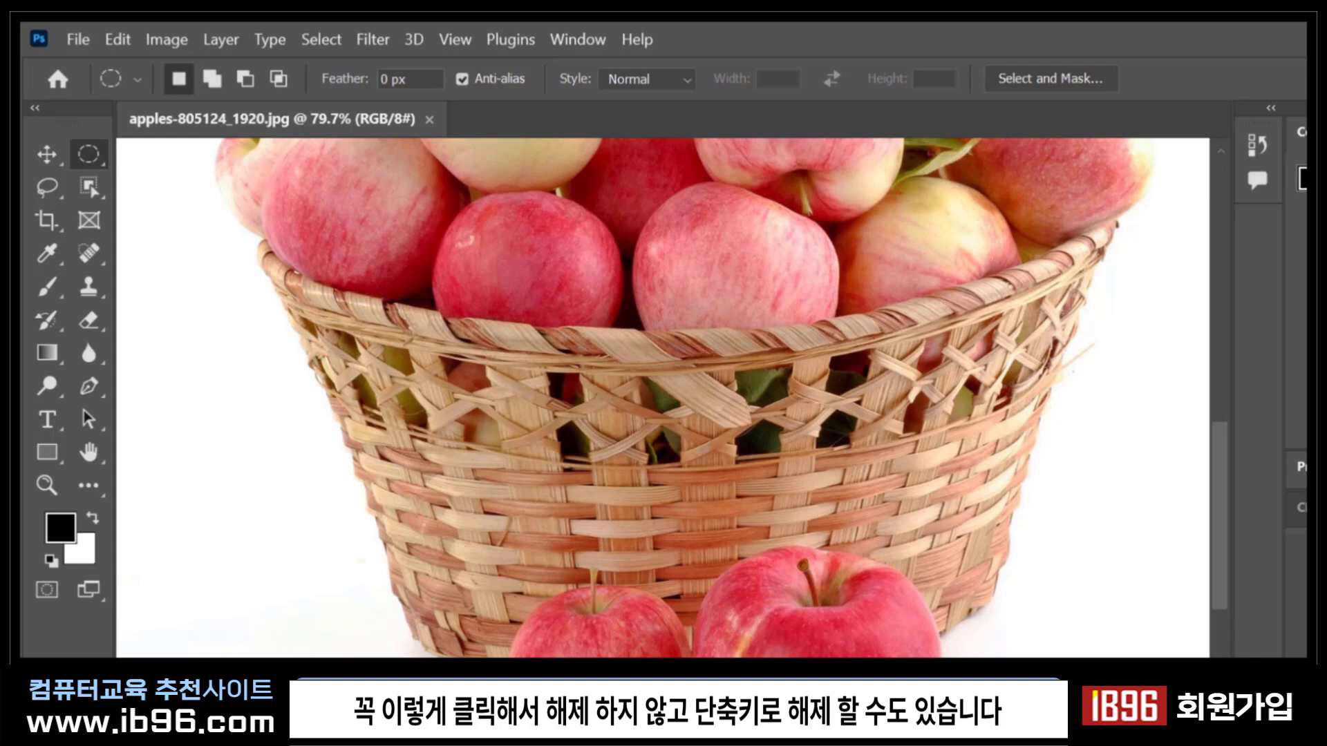
# Draw and deselect two elliptical selections and one made with the Rectangular Marquee tool over the basket's left side.
pyautogui.moveTo(196, 379); pyautogui.dragTo(357, 593)
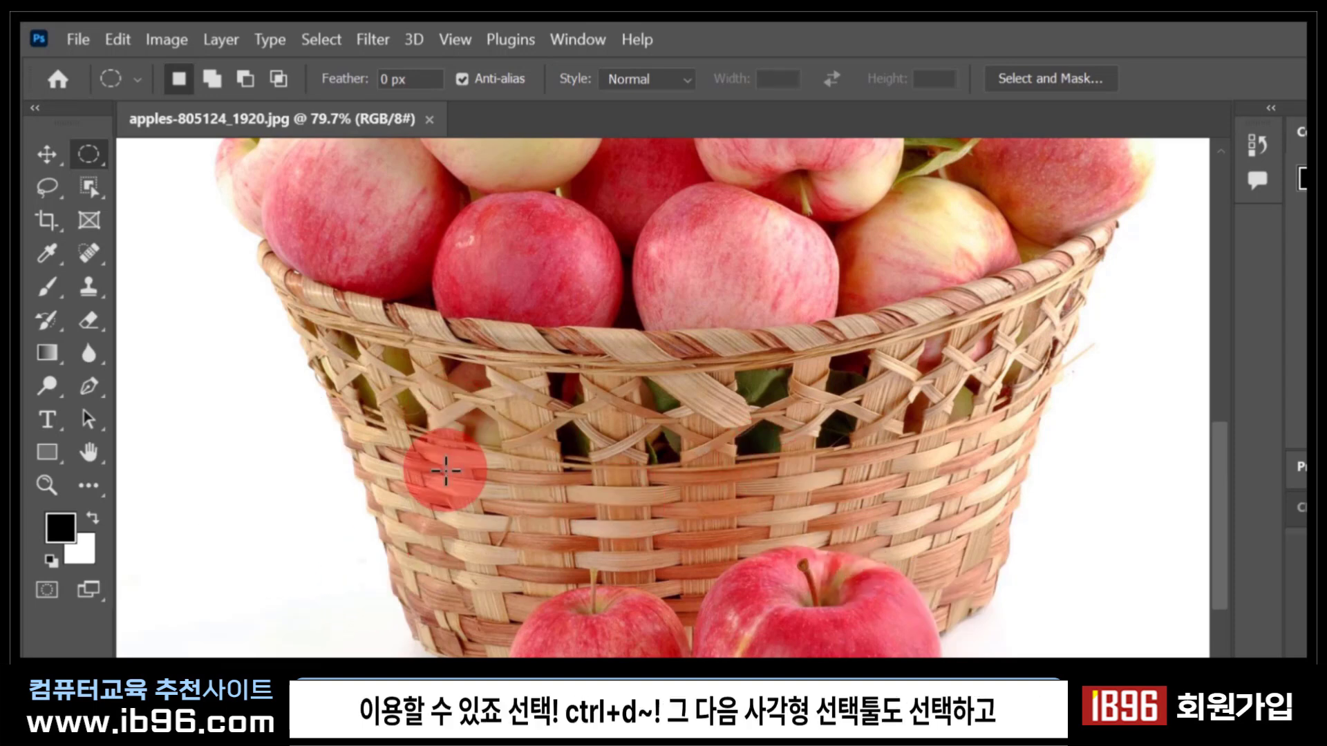
pyautogui.moveTo(187, 257); pyautogui.dragTo(425, 480)
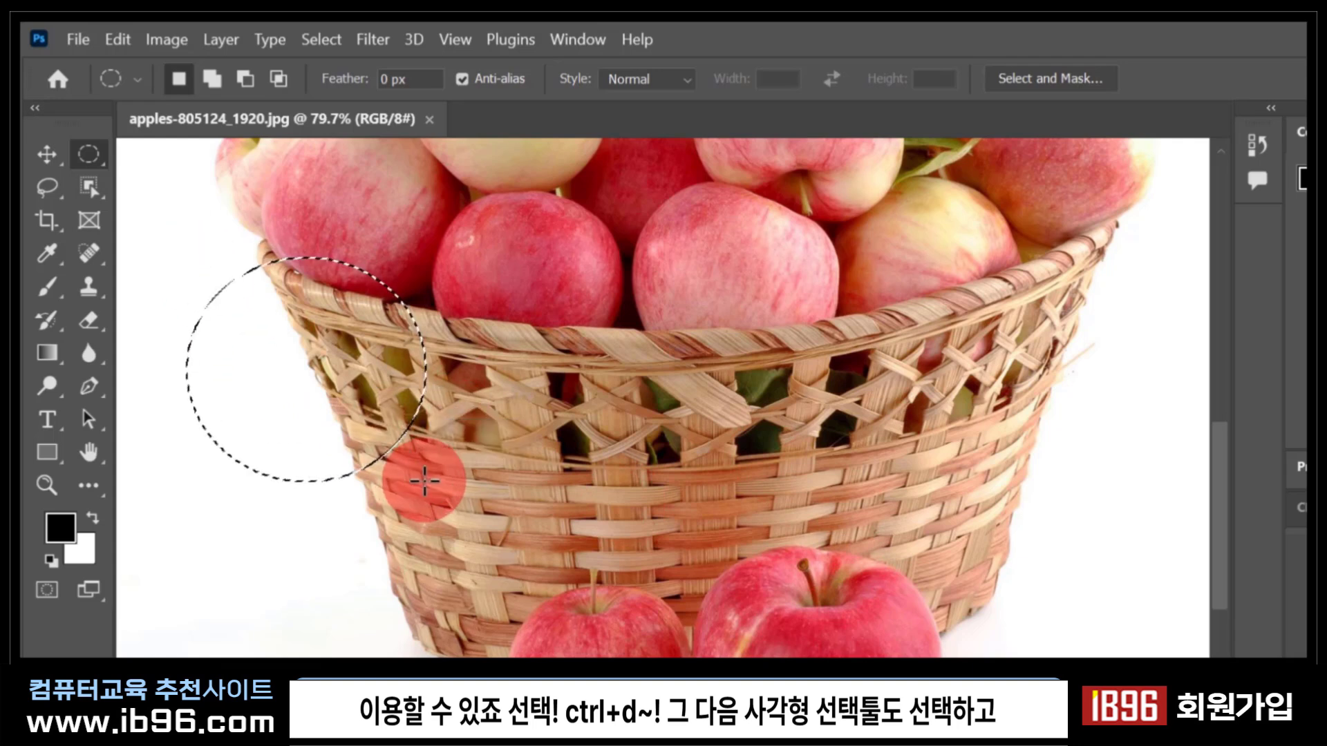
pyautogui.rightClick(90, 158)
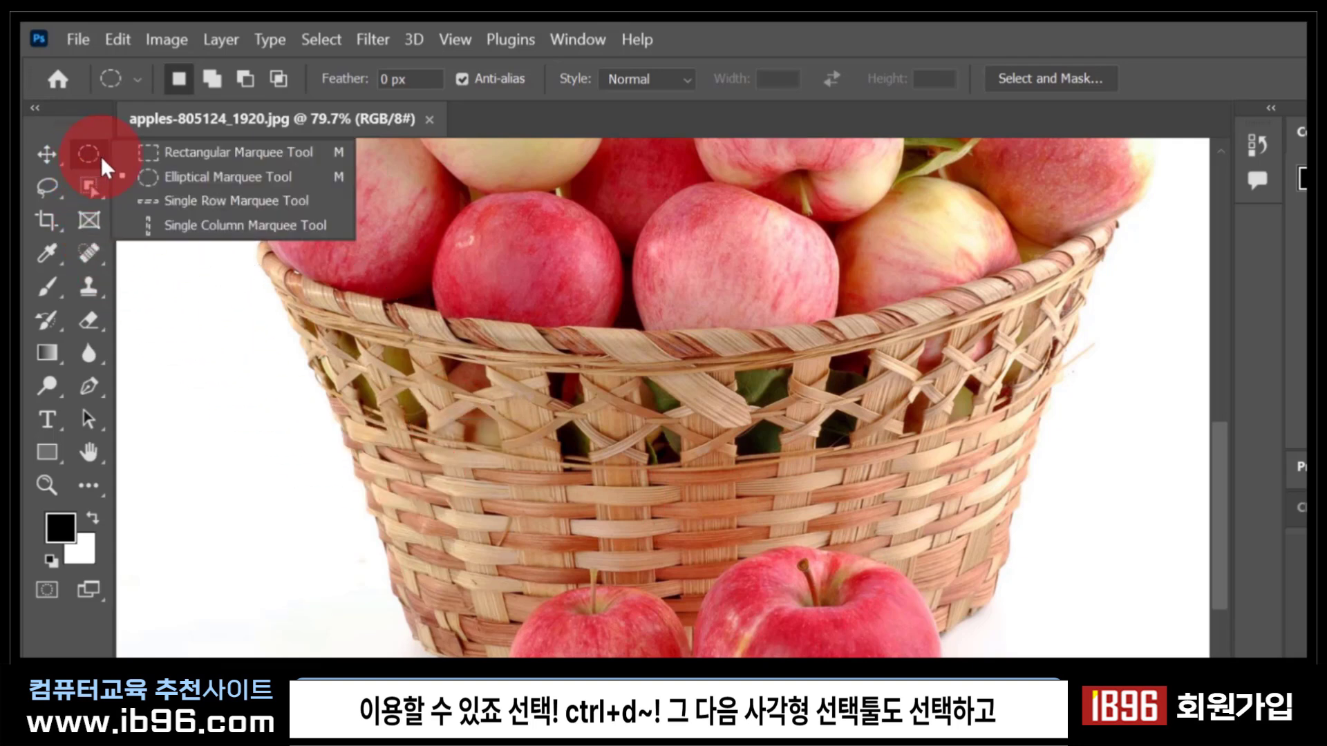
pyautogui.click(141, 145)
pyautogui.moveTo(162, 264); pyautogui.dragTo(488, 534)
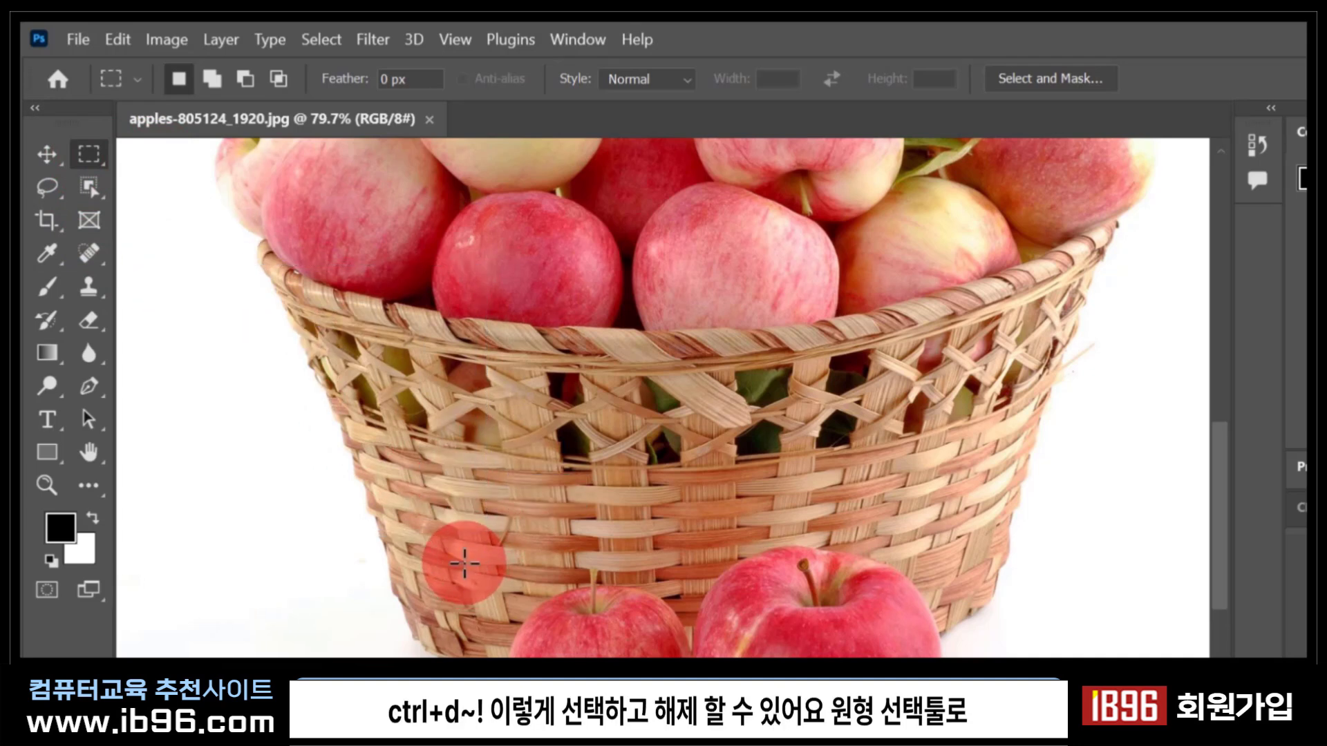
# Draw an elliptical selection around the small front apple with the Elliptical Marquee tool, inspect its fit enlarged and deselect it.
pyautogui.rightClick(76, 152)
pyautogui.click(168, 177)
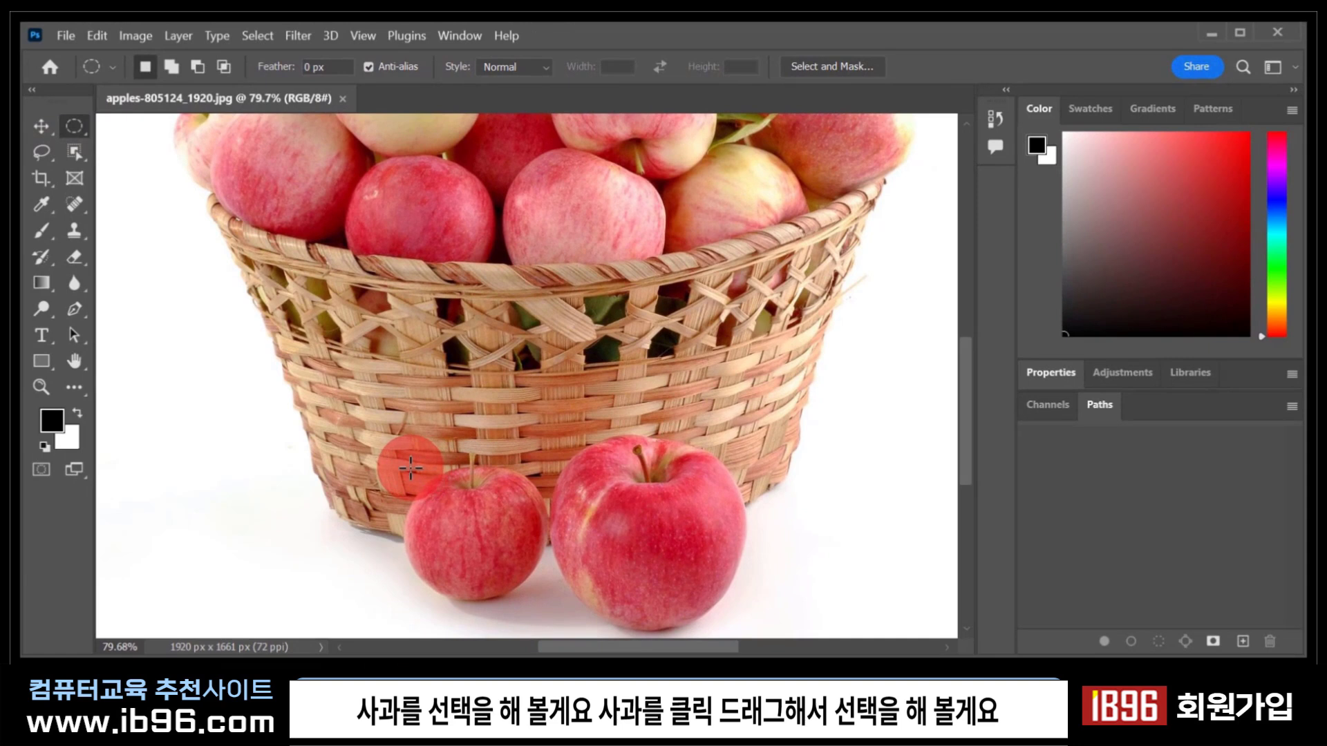
pyautogui.moveTo(410, 467); pyautogui.dragTo(544, 602)
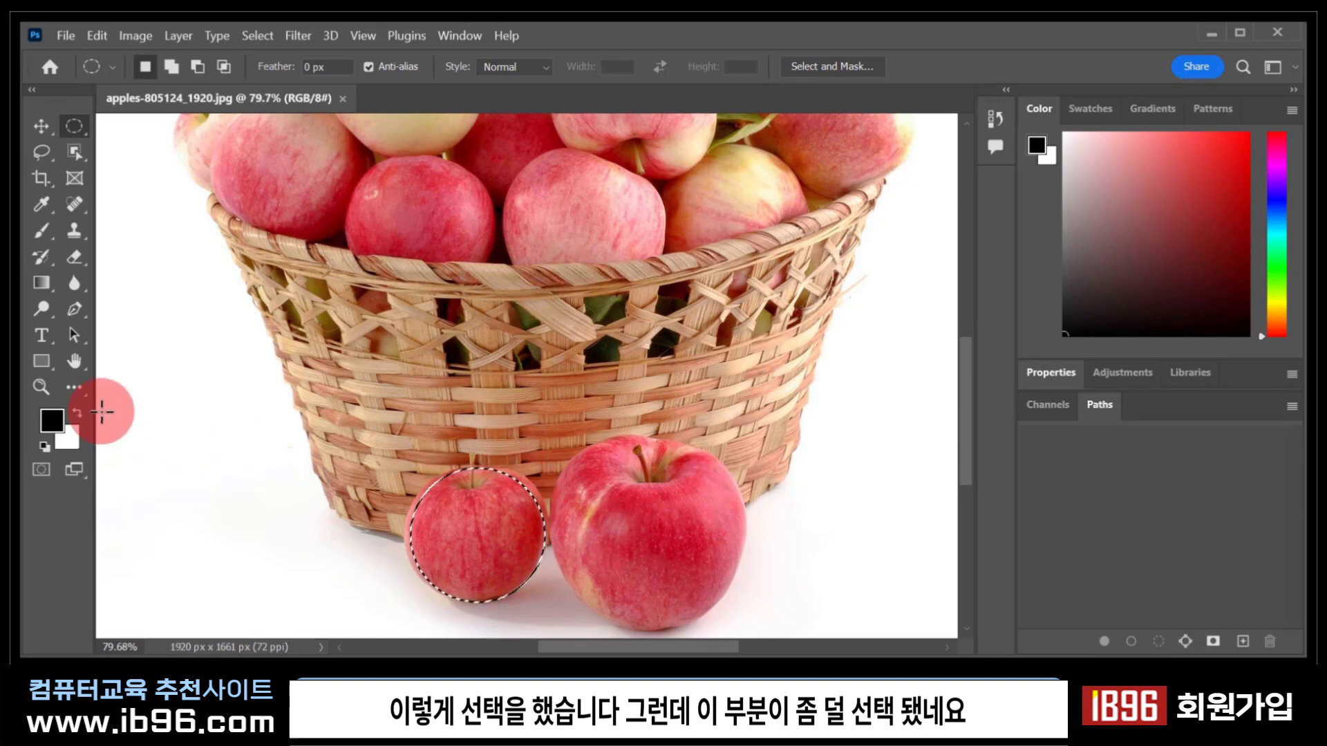
pyautogui.click(42, 386)
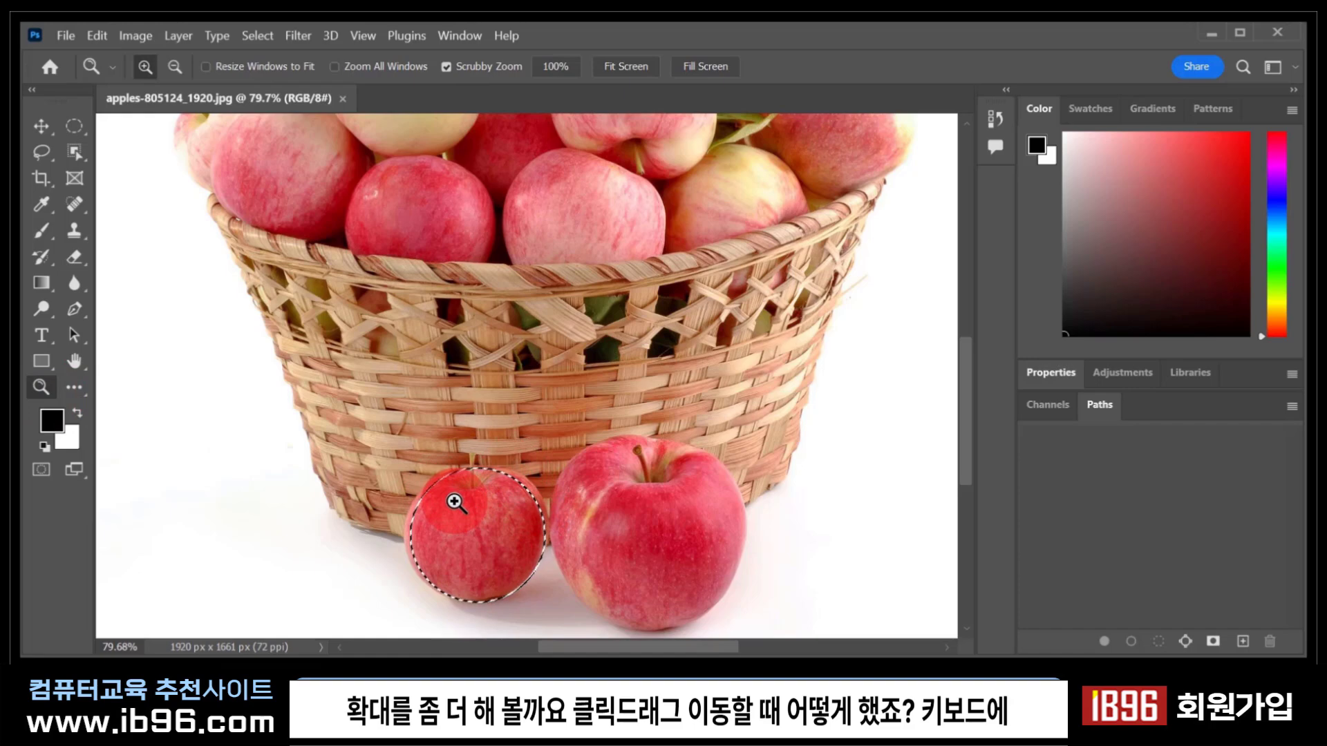
pyautogui.moveTo(463, 506); pyautogui.dragTo(355, 347)
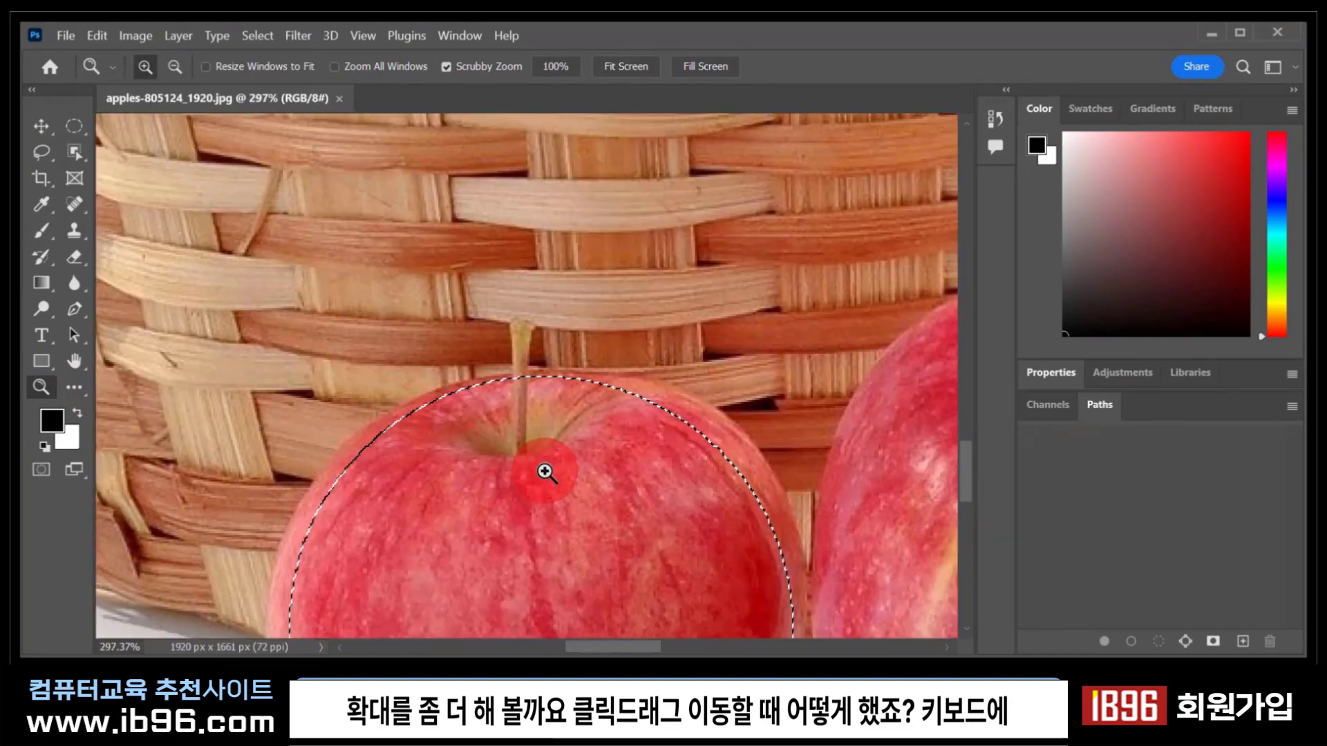
pyautogui.moveTo(602, 542); pyautogui.dragTo(504, 299)
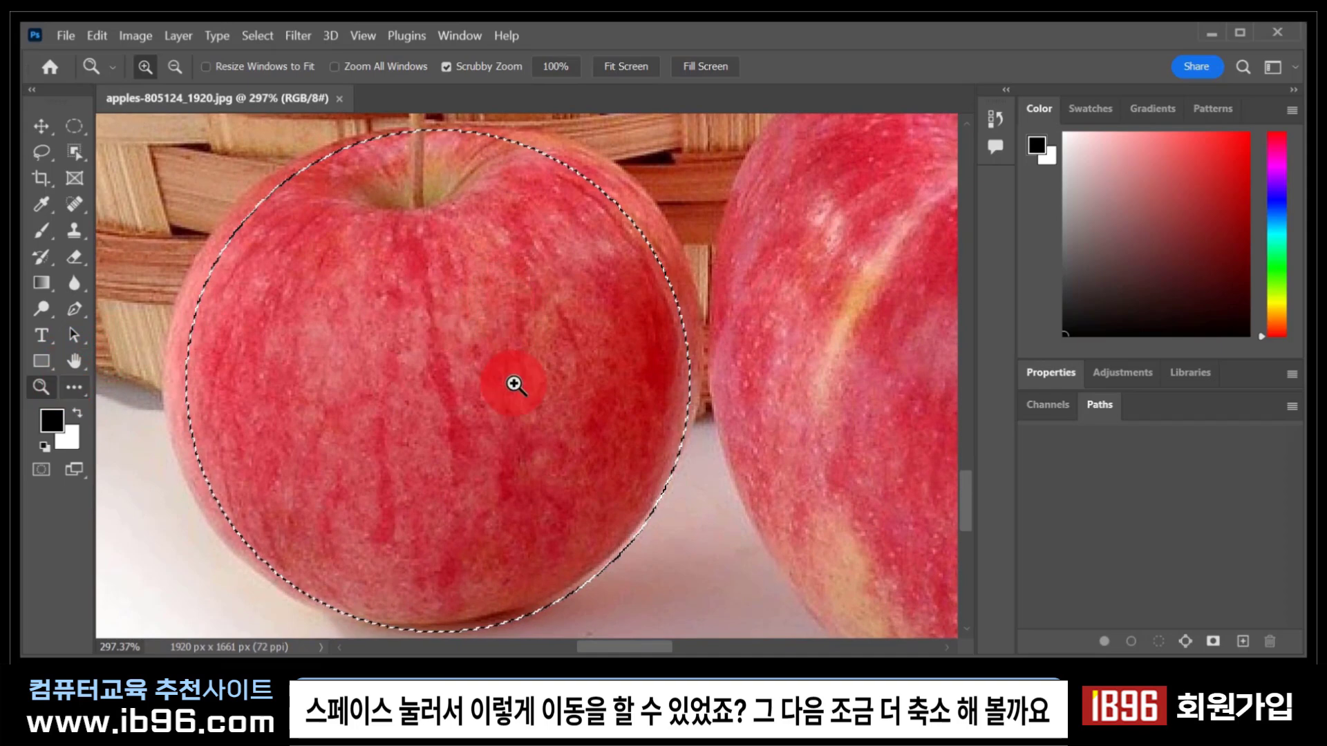
pyautogui.moveTo(514, 385); pyautogui.dragTo(486, 373)
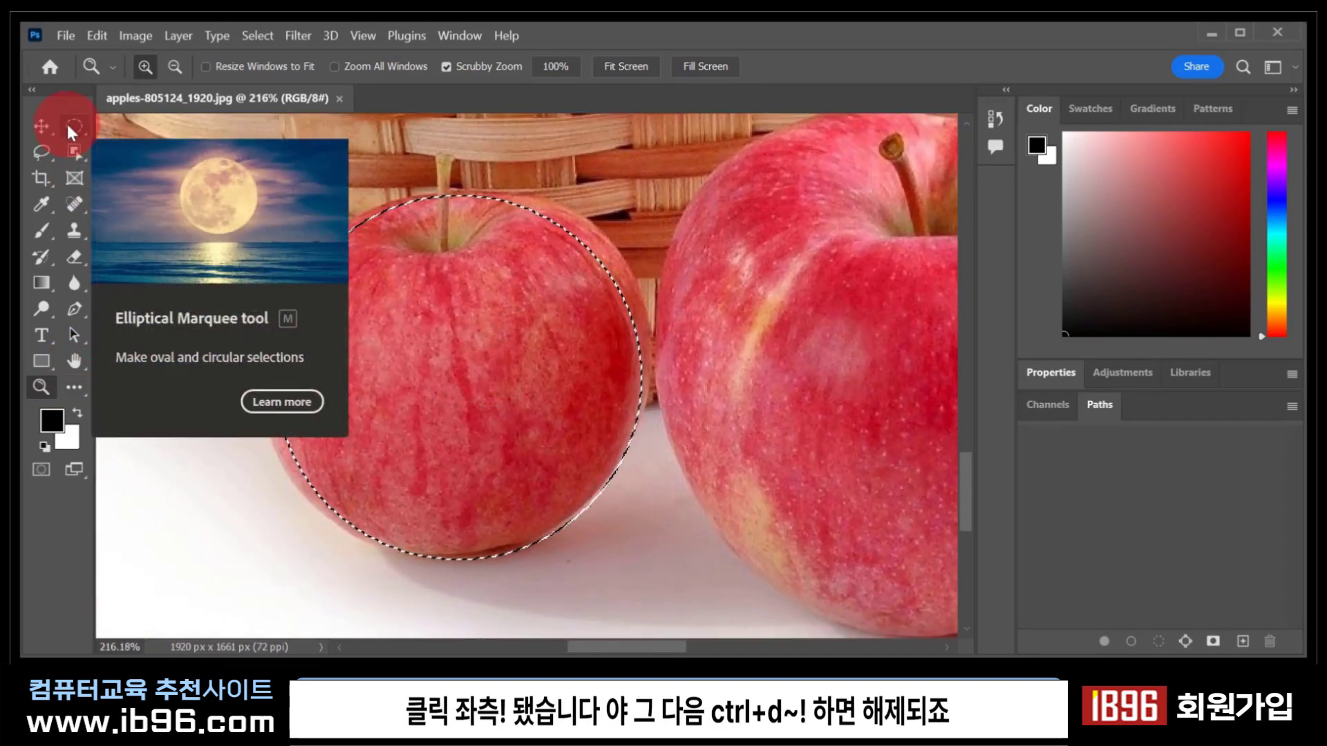
pyautogui.hotkey('ctrl', 'd')
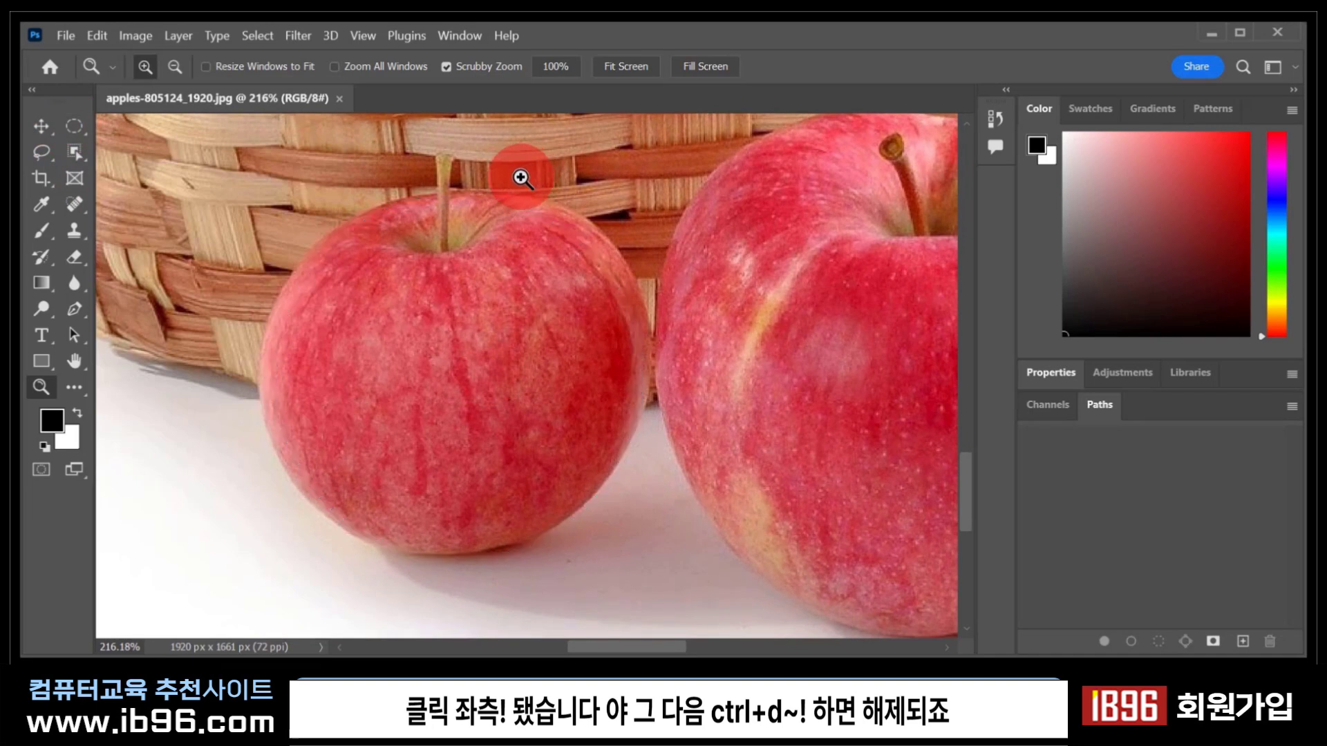
# Practise elliptical selections over the small front apple, and finish with one that encloses the whole apple.
pyautogui.click(74, 127)
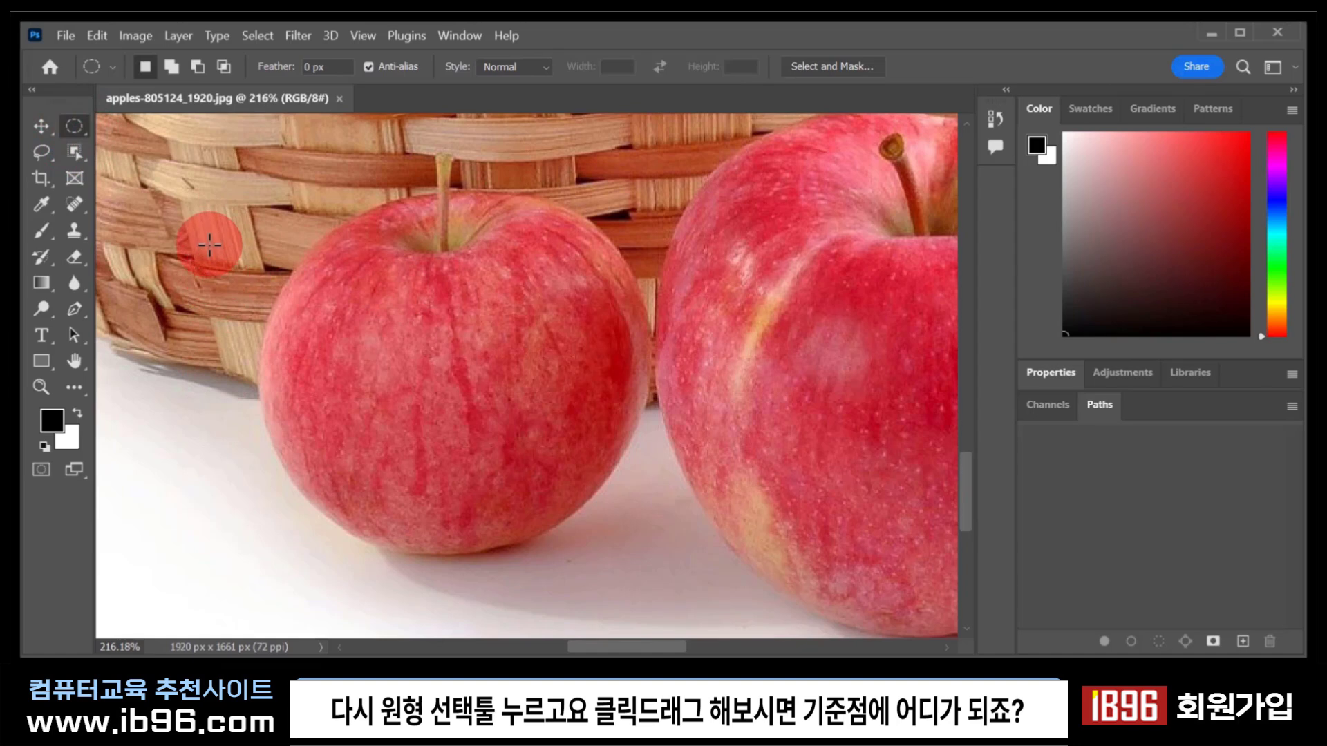
pyautogui.moveTo(210, 242); pyautogui.dragTo(526, 514)
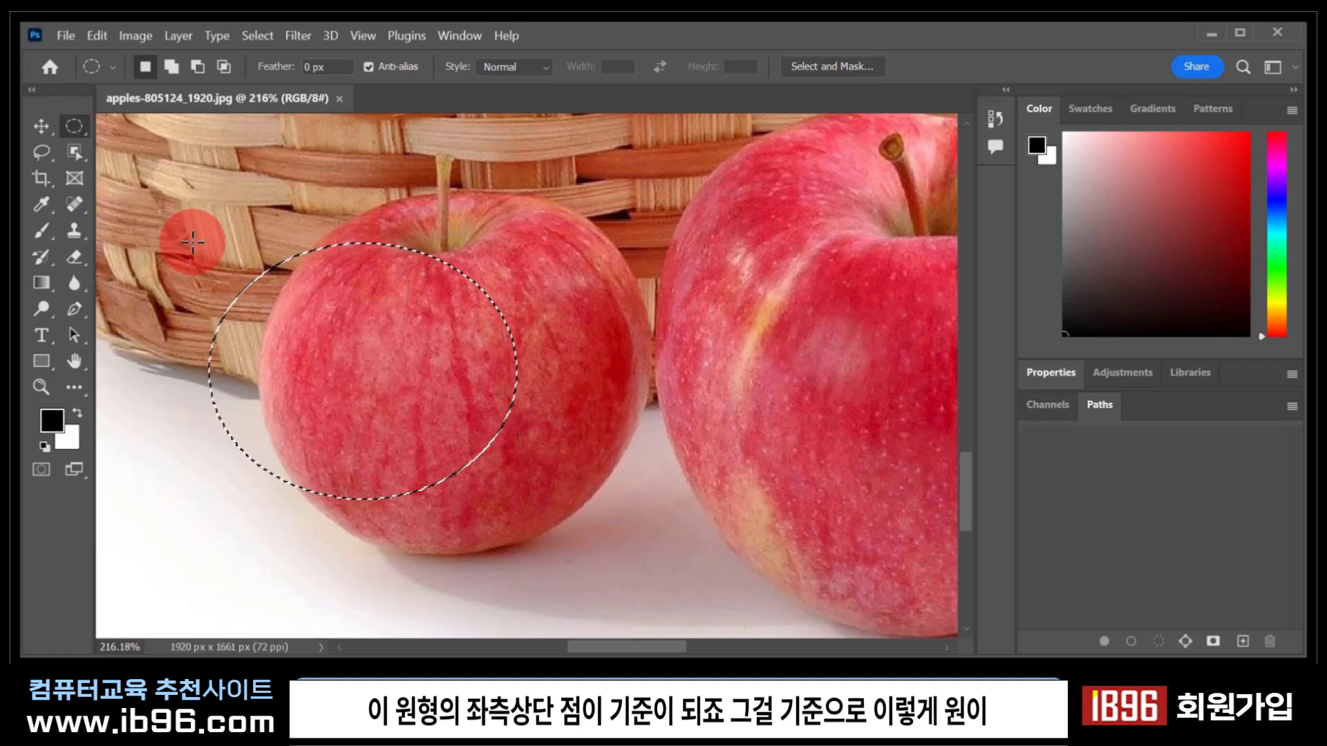
pyautogui.moveTo(200, 229); pyautogui.dragTo(591, 557)
pyautogui.click(645, 467)
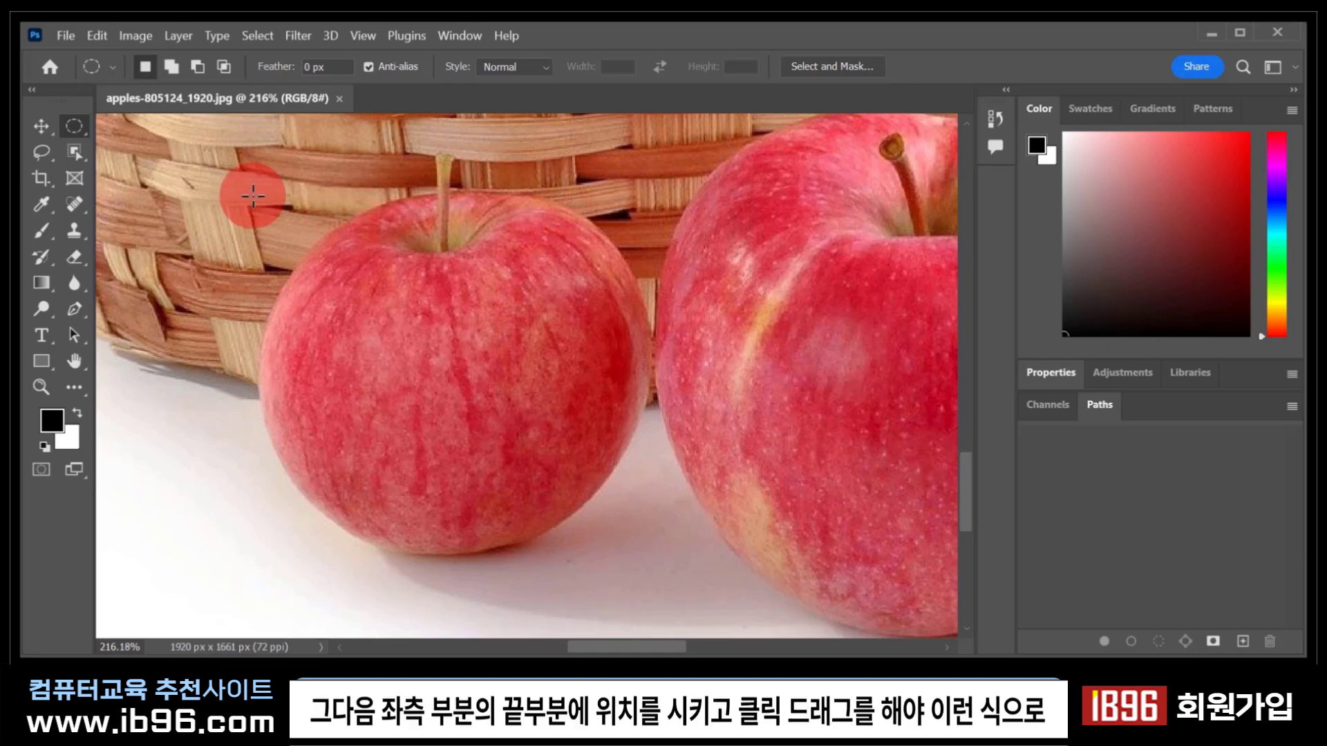
pyautogui.moveTo(248, 193); pyautogui.dragTo(647, 561)
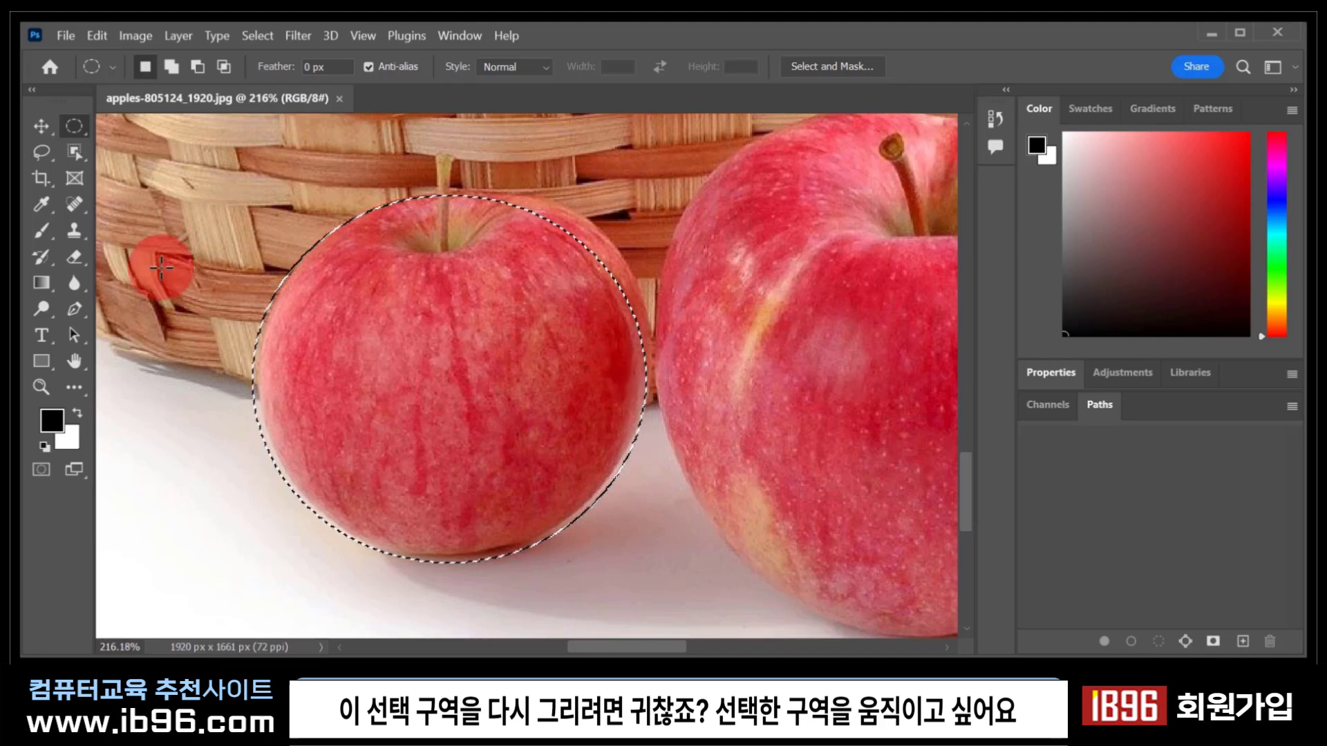
# Try the Move tool on the selected apple, and shift only the selection outline to fit the apple using the Elliptical Marquee tool.
pyautogui.click(41, 126)
pyautogui.moveTo(425, 348); pyautogui.dragTo(661, 370)
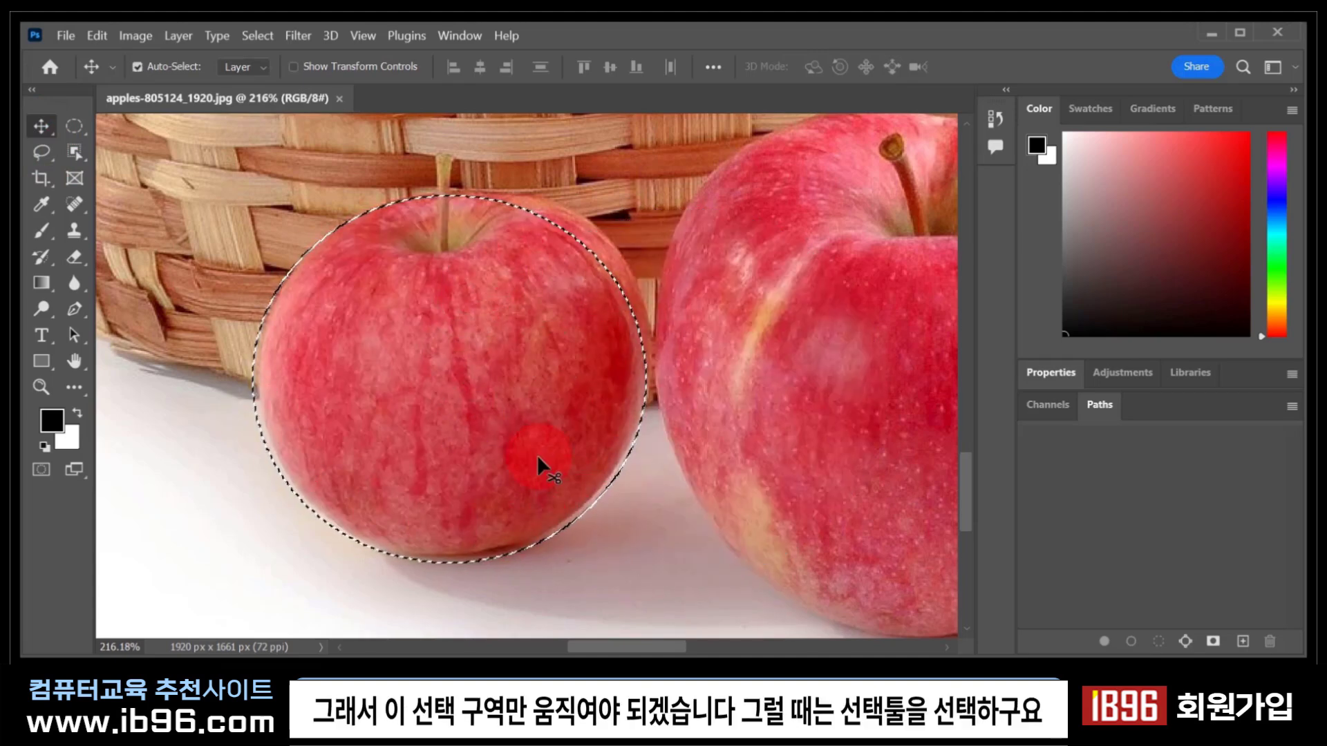
pyautogui.click(73, 130)
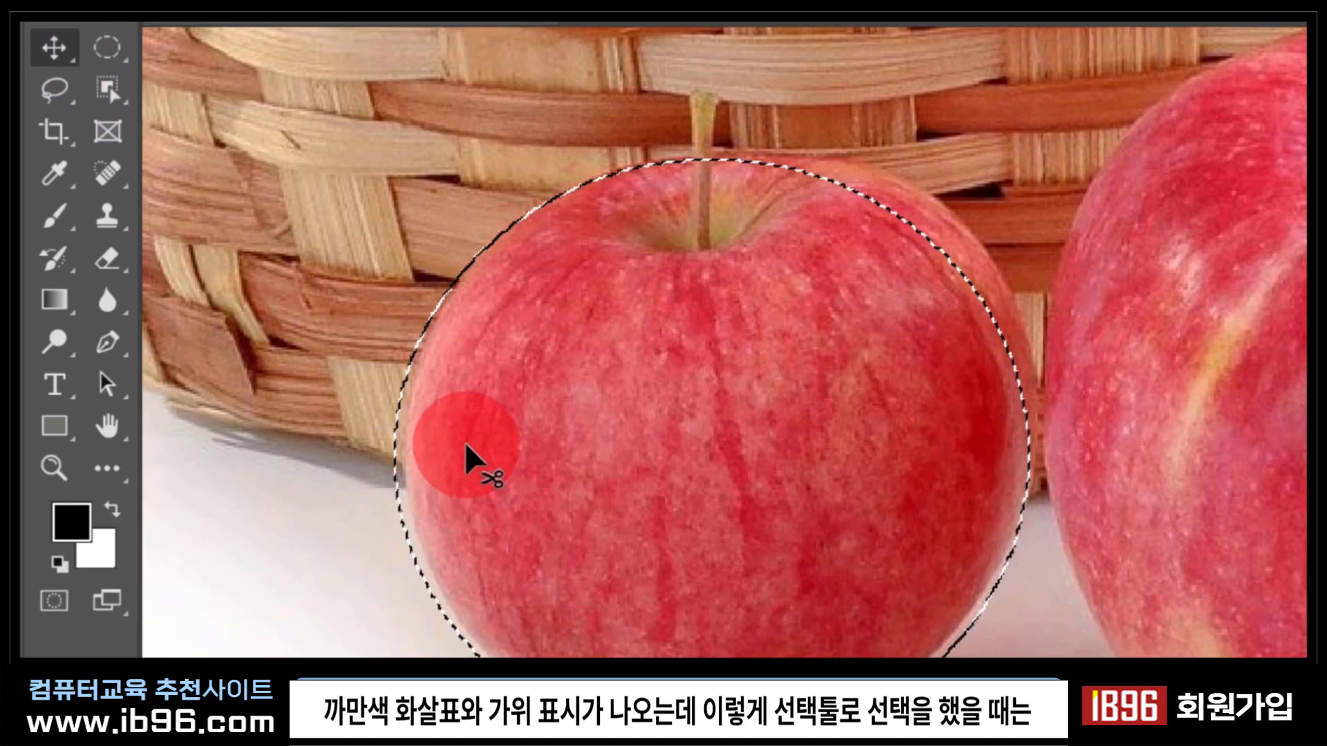
pyautogui.press('m')
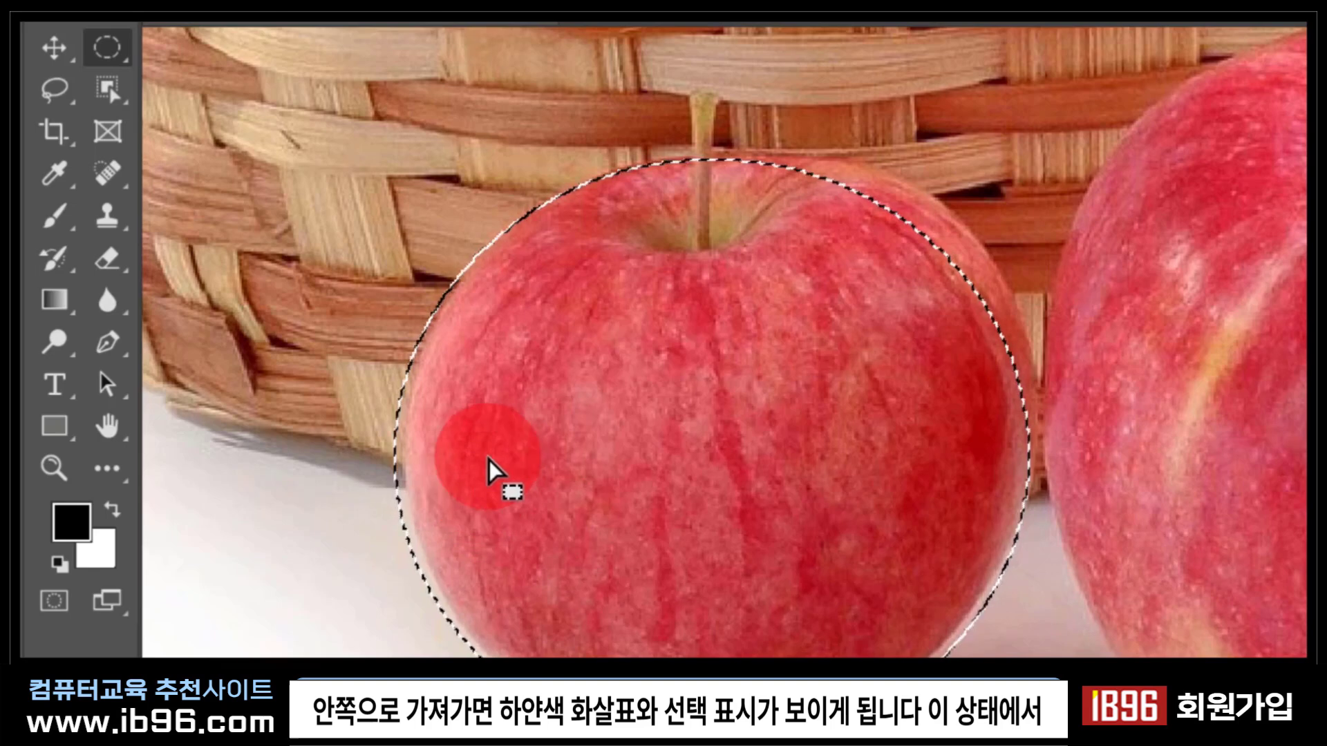
pyautogui.moveTo(485, 453); pyautogui.dragTo(642, 578)
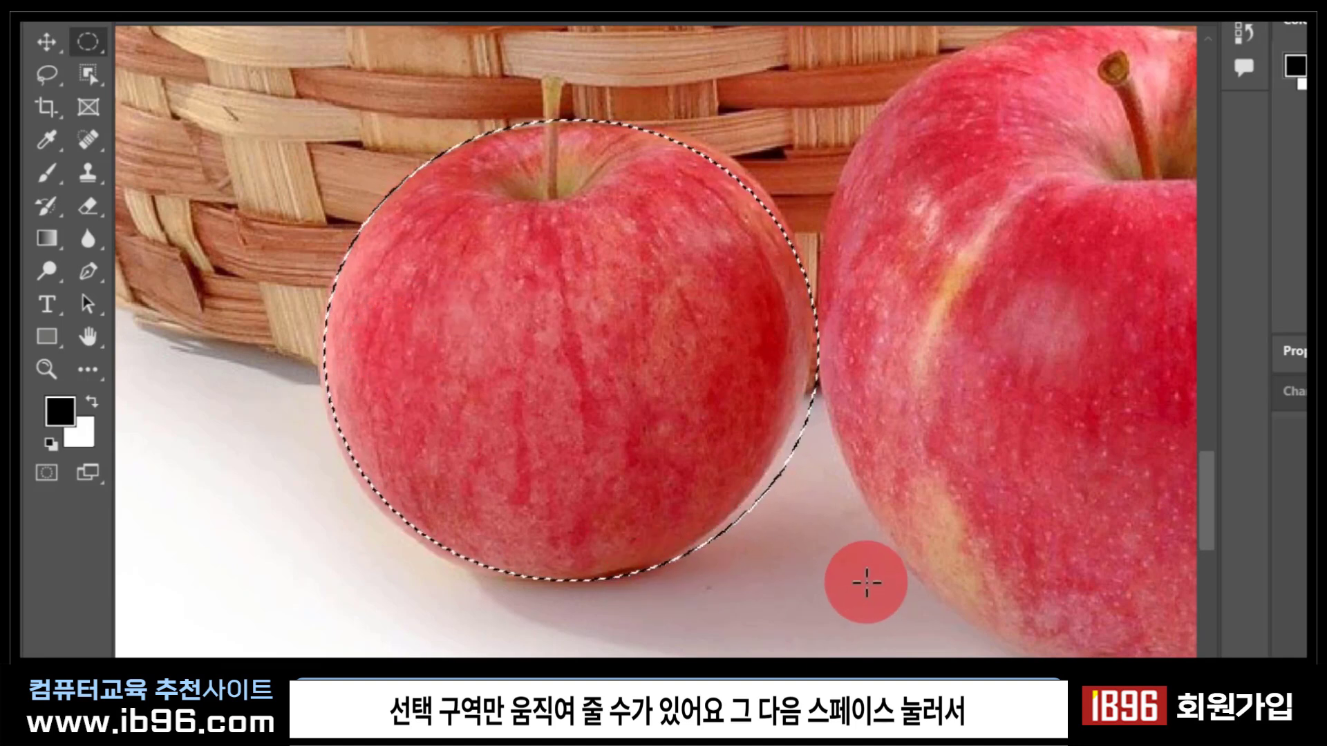
# Move the selected apple onto the white area left of the basket with the Move tool and undo the move.
pyautogui.moveTo(327, 315); pyautogui.dragTo(717, 325)
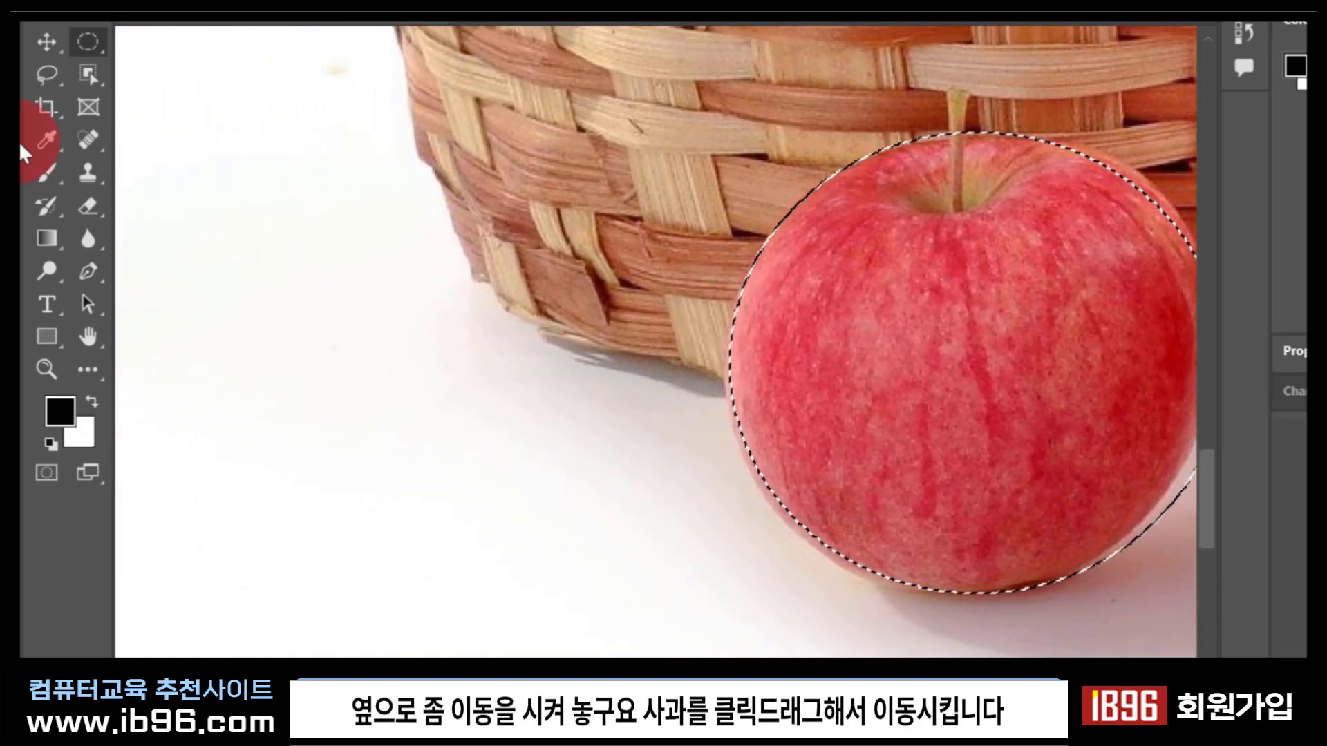
pyautogui.press('v')
pyautogui.moveTo(1074, 301); pyautogui.dragTo(545, 318)
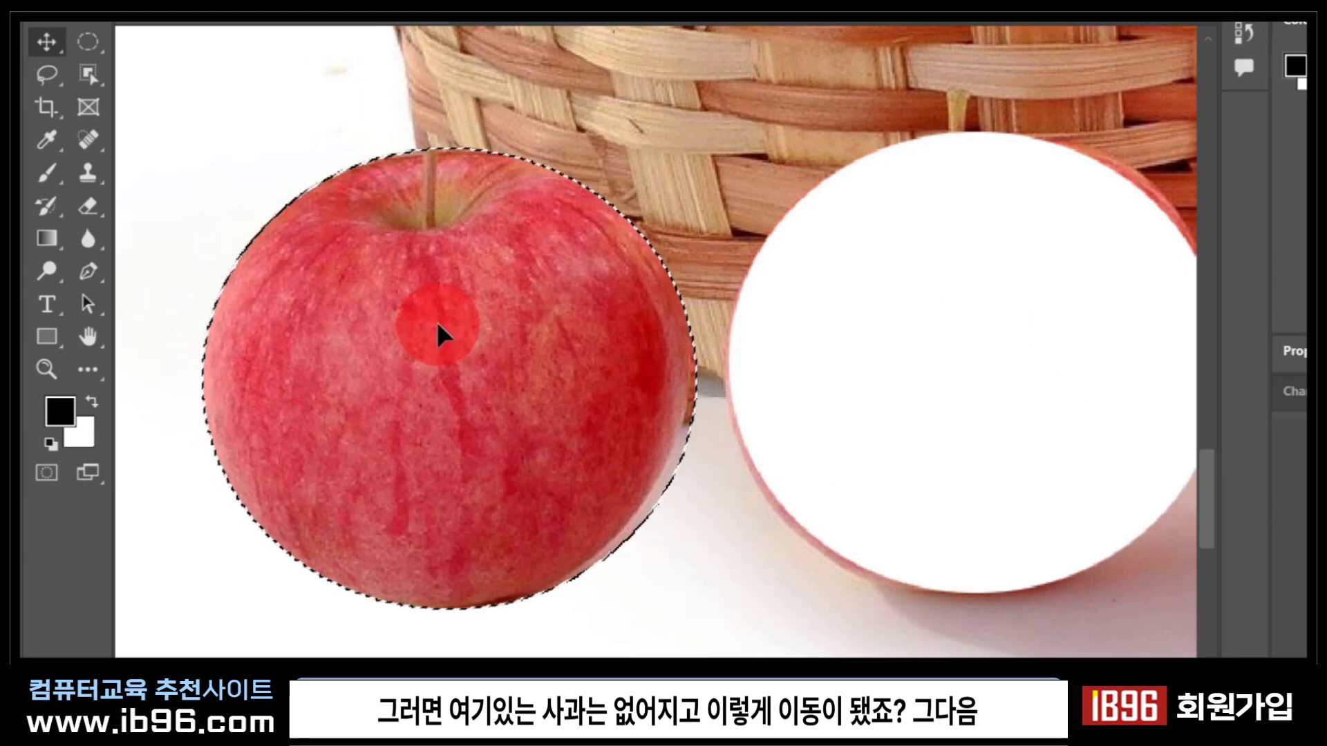
pyautogui.hotkey('ctrl', 'z')
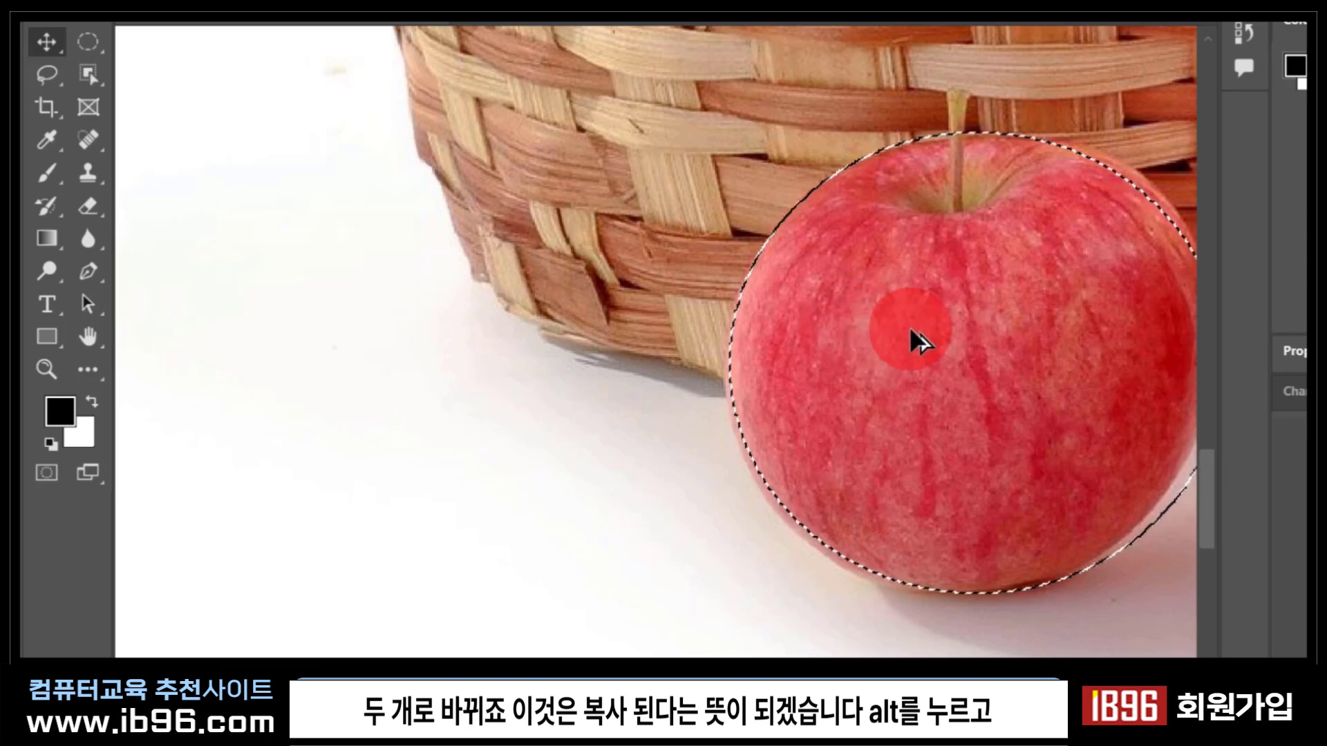
# Place a copy of the selected apple on the white area beside the original, deselect it and undo the deselection.
pyautogui.moveTo(990, 360); pyautogui.dragTo(480, 349)
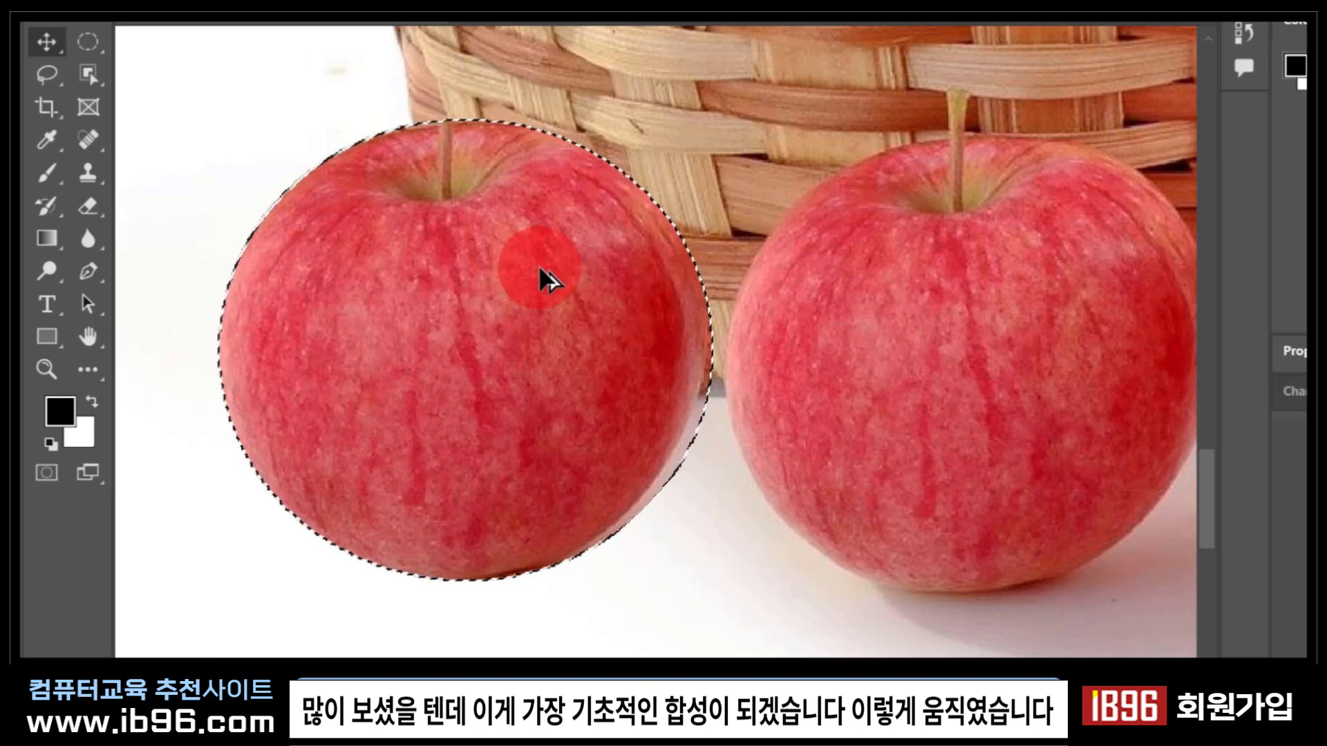
pyautogui.moveTo(534, 267); pyautogui.dragTo(504, 269)
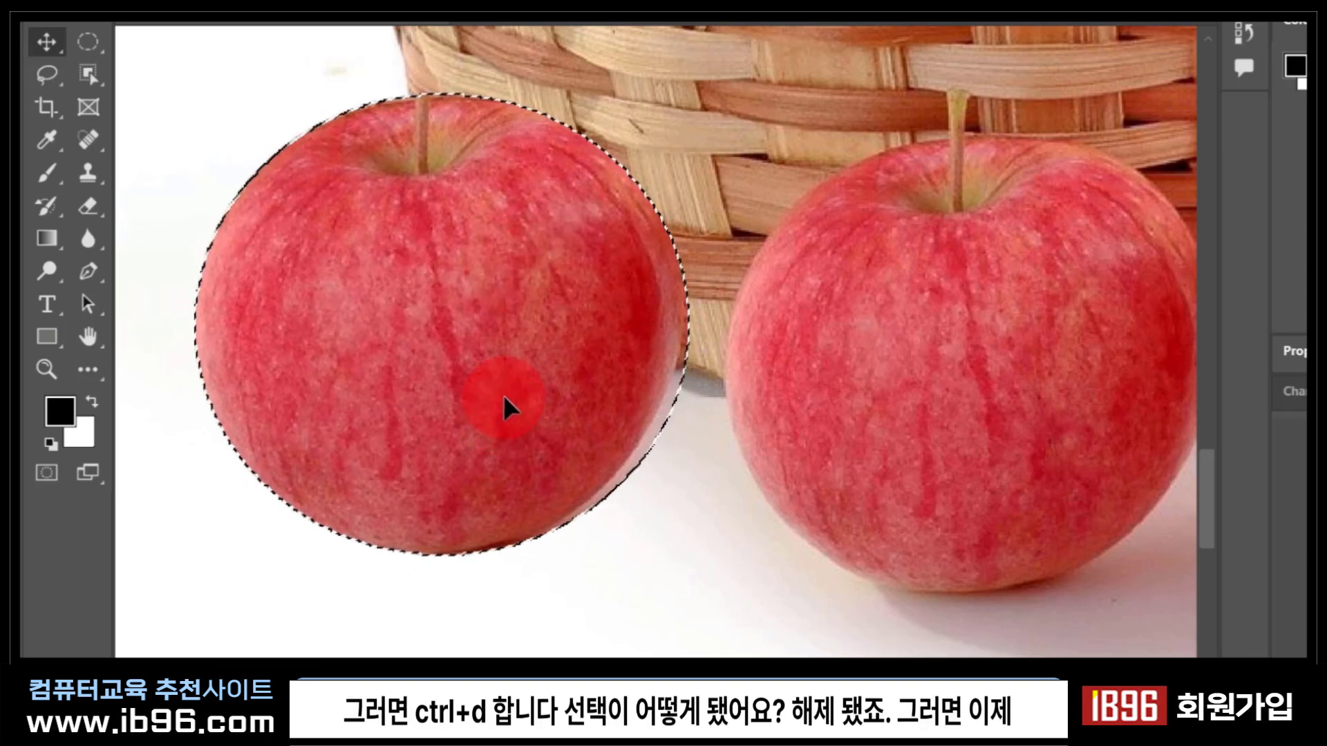
pyautogui.hotkey('ctrl', 'd')
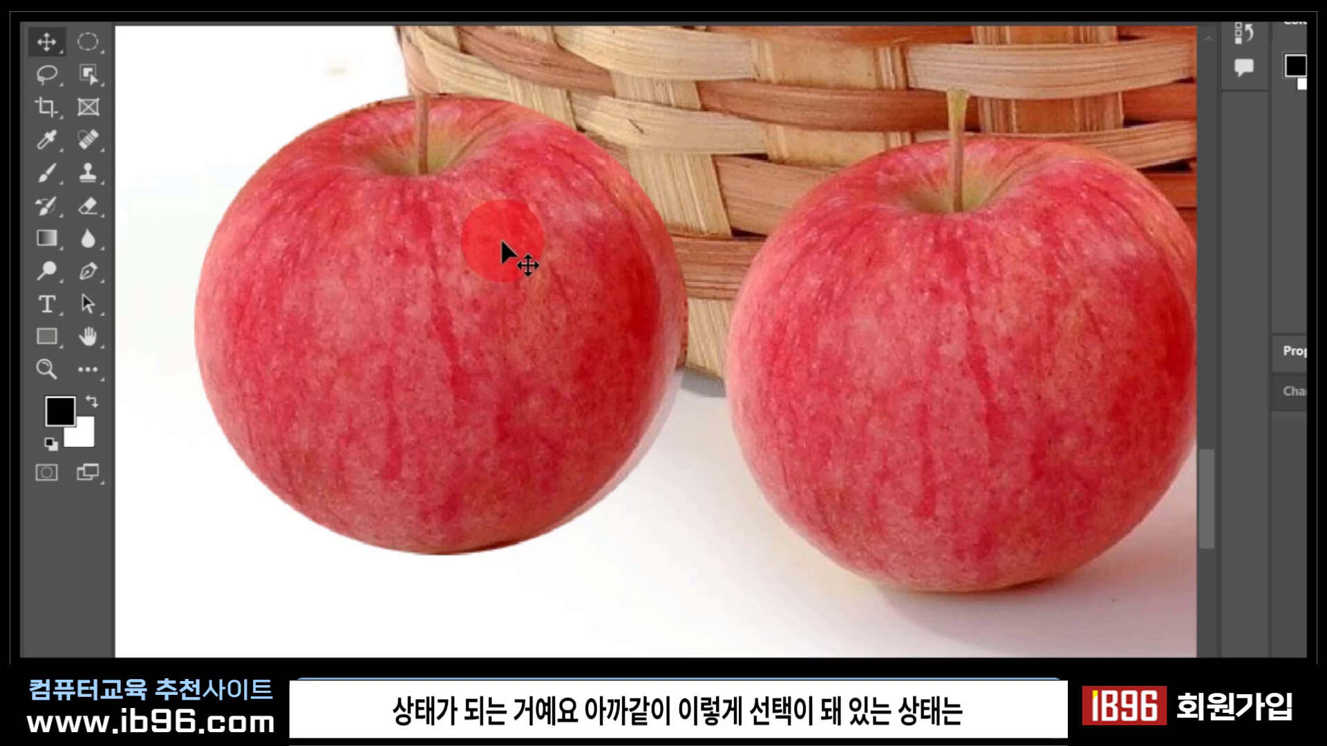
pyautogui.hotkey('ctrl', 'z')
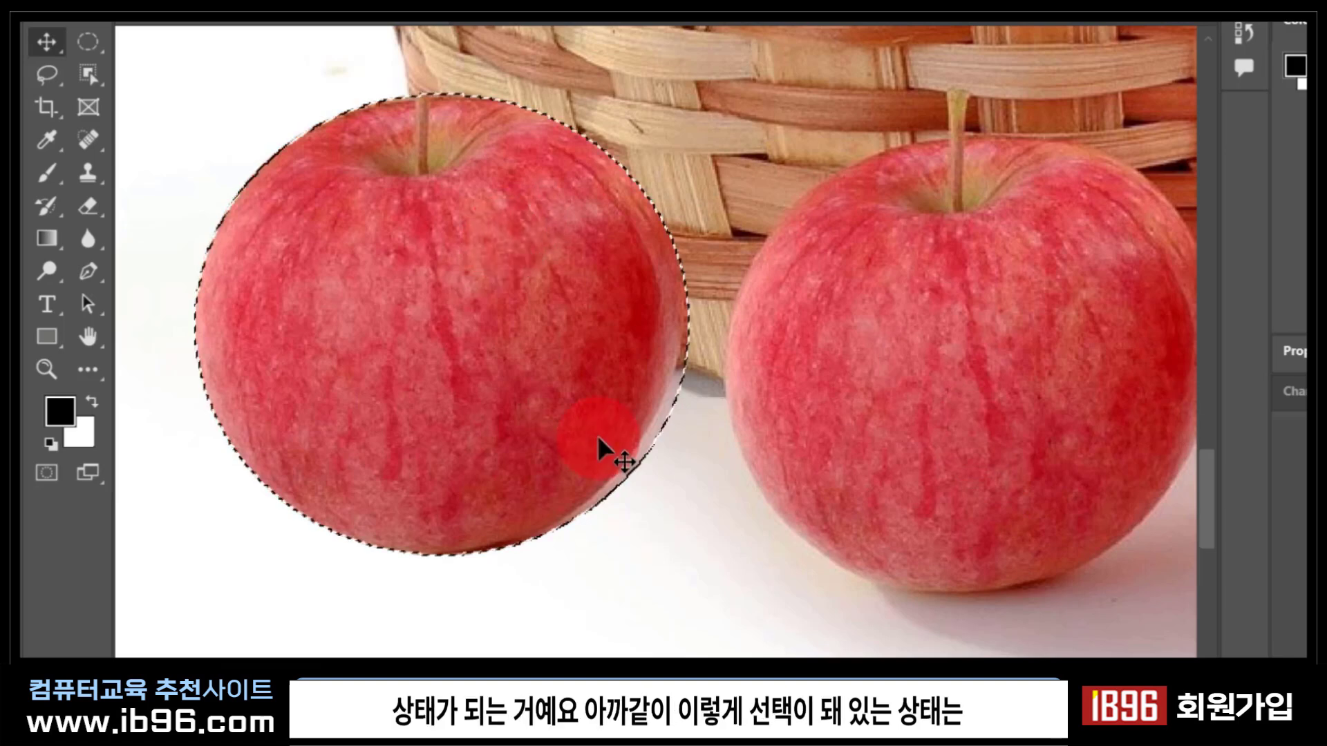
# Adjust the selected apple copy's position left of the original and deselect it to fix it onto the image.
pyautogui.moveTo(537, 321); pyautogui.dragTo(548, 277)
pyautogui.hotkey('ctrl', 'z')
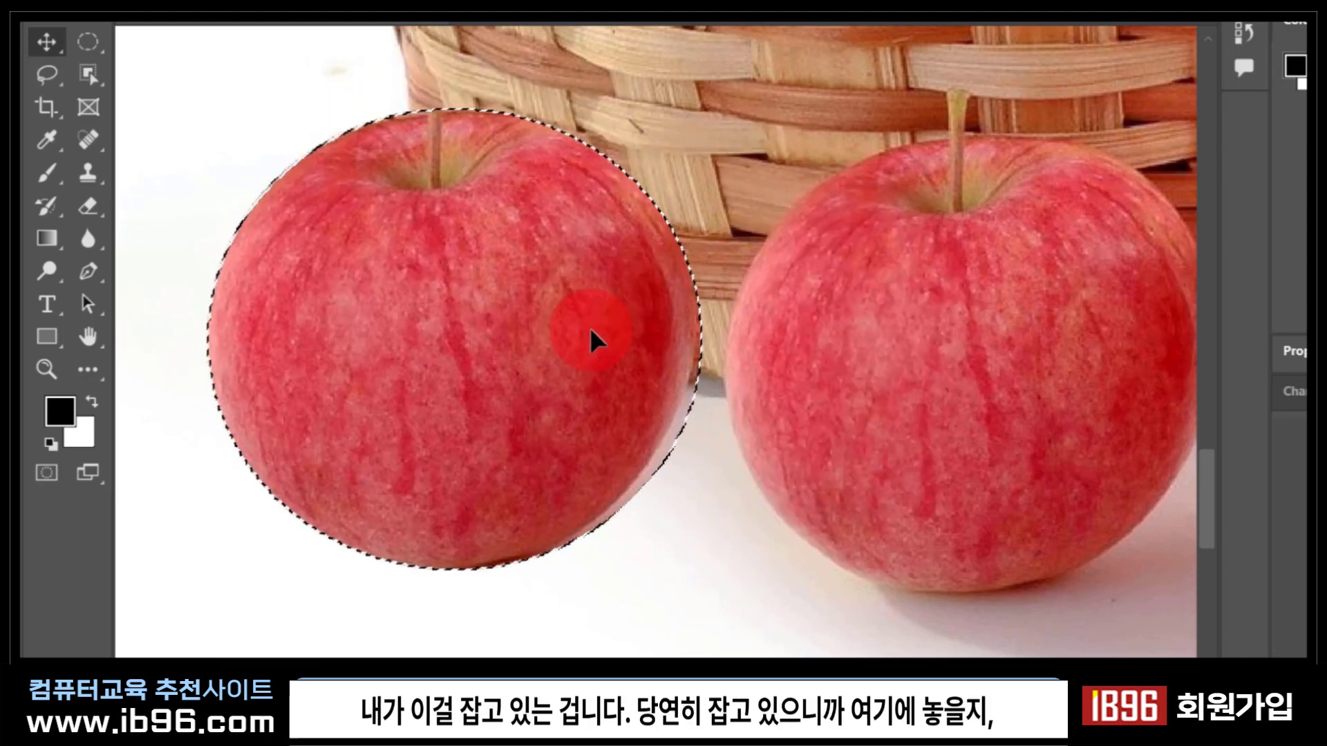
pyautogui.moveTo(523, 430); pyautogui.dragTo(496, 403)
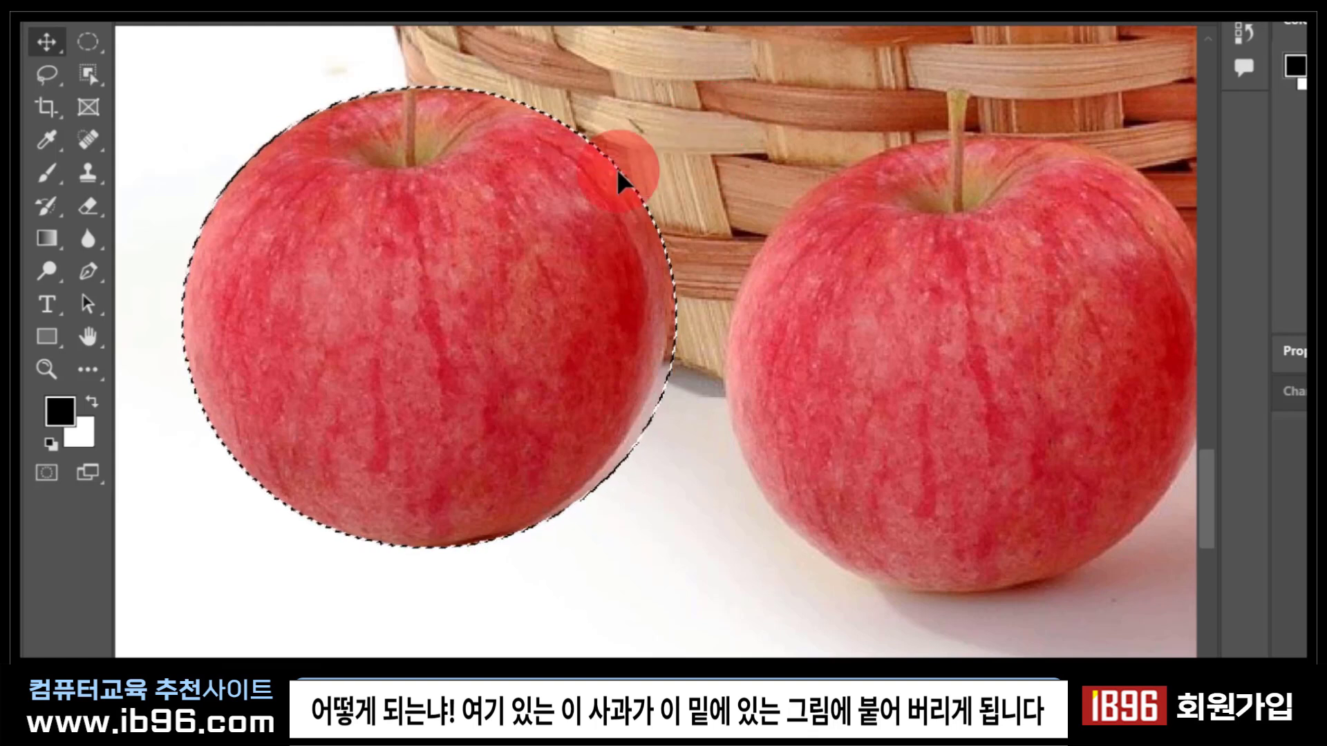
pyautogui.hotkey('ctrl', 'd')
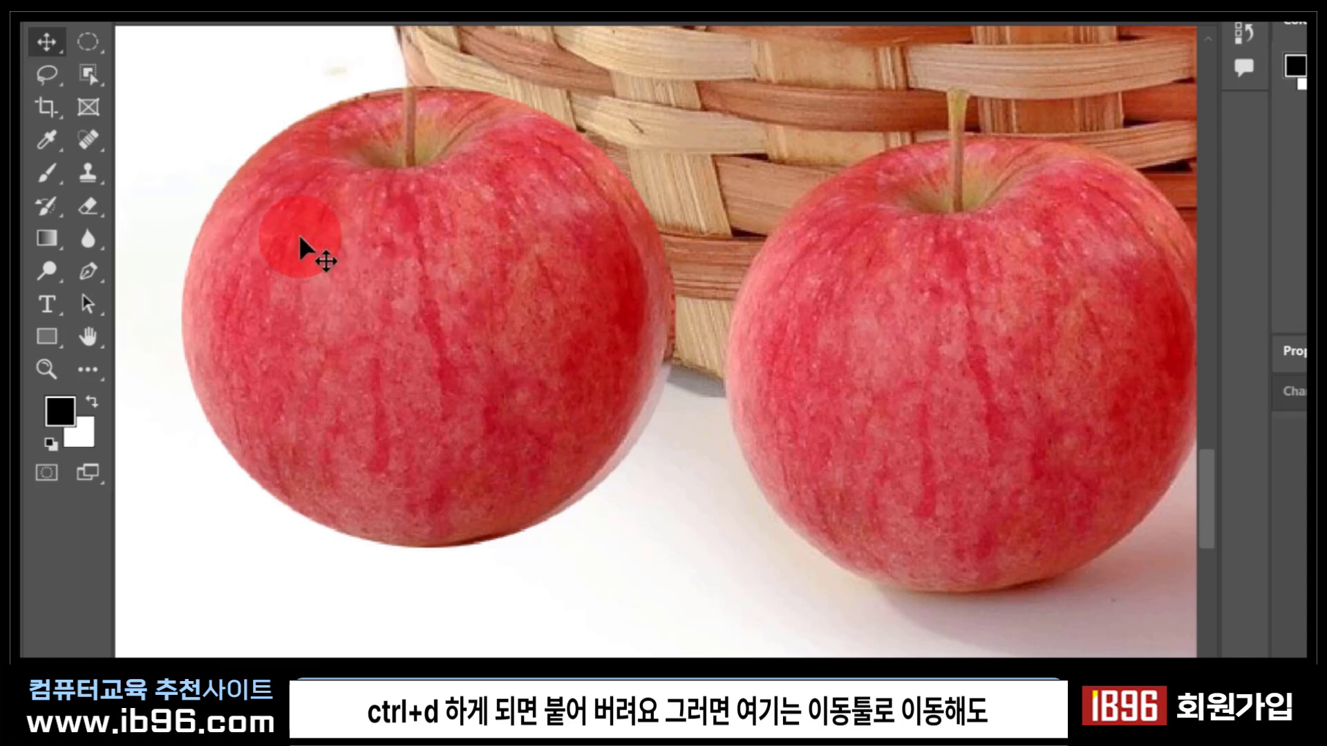
# Try to move the deselected apple copy, cancel converting the Background layer, and look up the Undo command.
pyautogui.moveTo(308, 253); pyautogui.dragTo(711, 394)
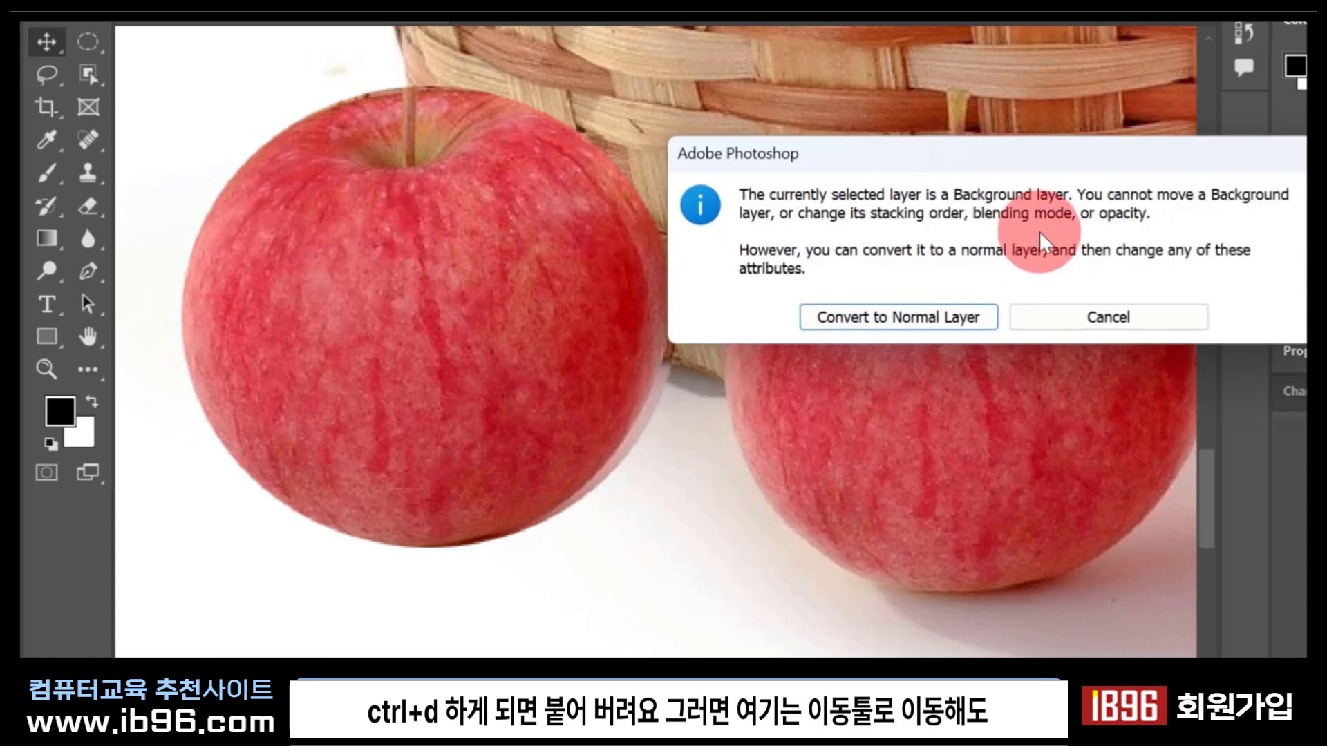
pyautogui.click(1096, 317)
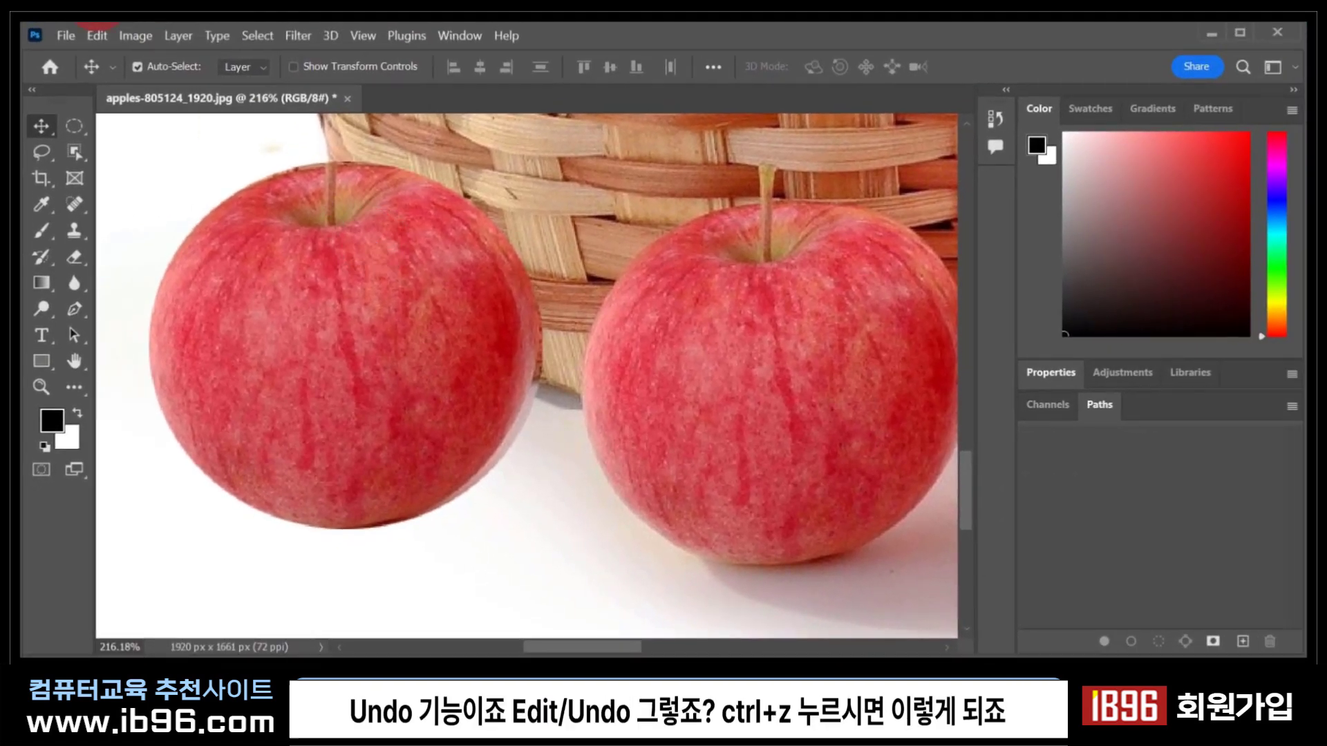
pyautogui.click(98, 34)
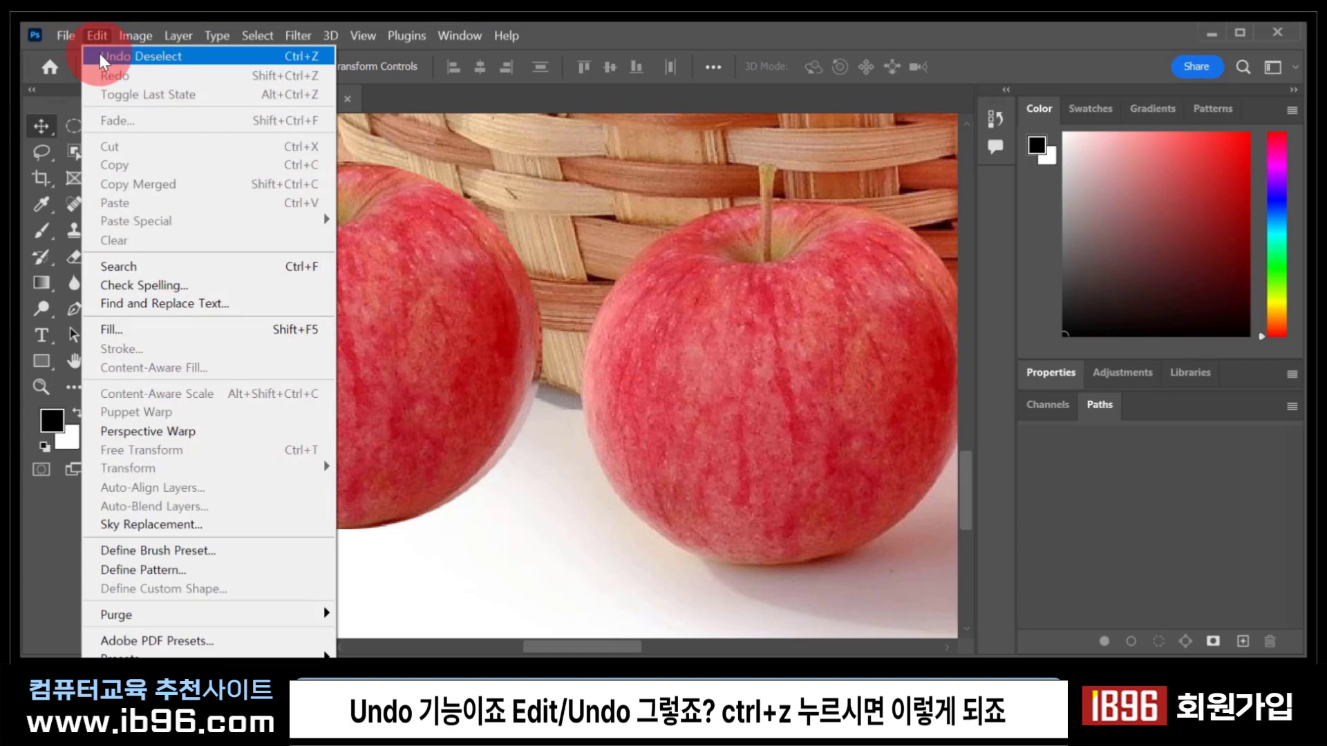
pyautogui.click(593, 45)
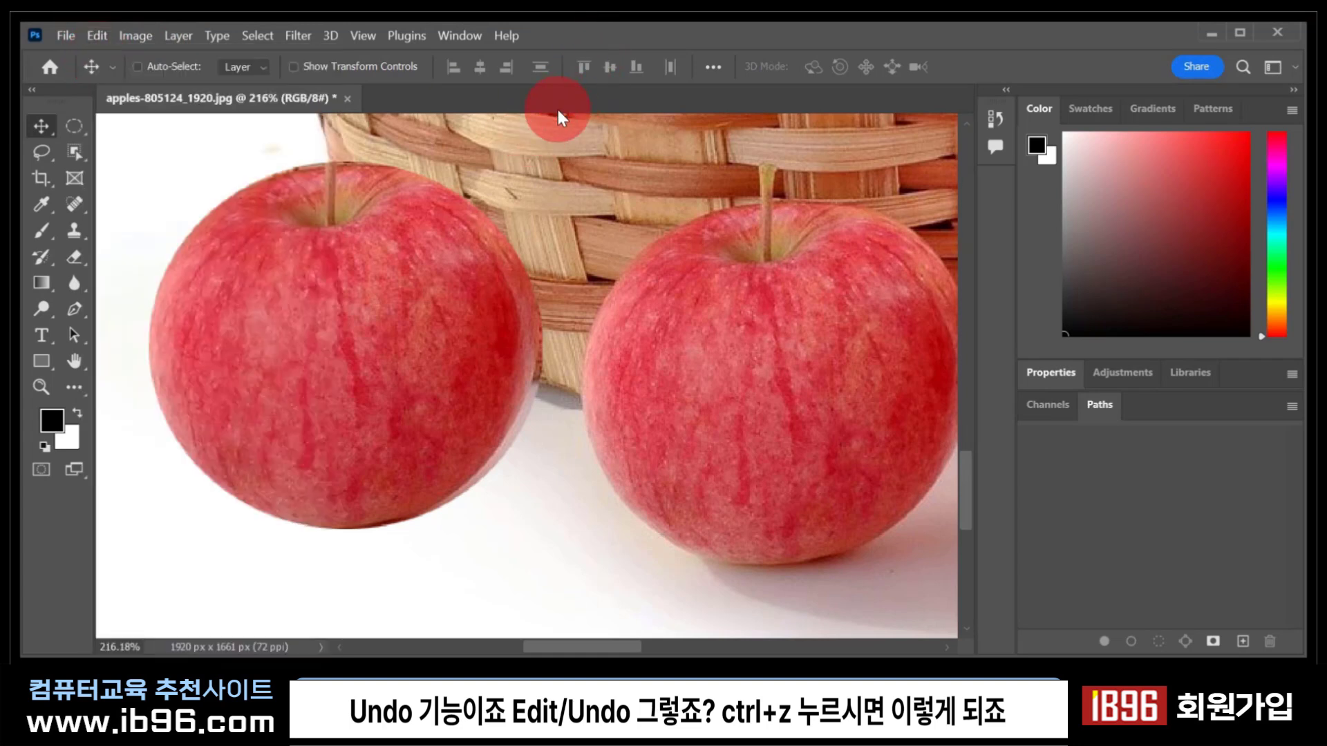
# Undo the deselection, move the apple copy over the original, undo that move and deselect again.
pyautogui.hotkey('ctrl', 'z')
pyautogui.moveTo(379, 485); pyautogui.dragTo(638, 472)
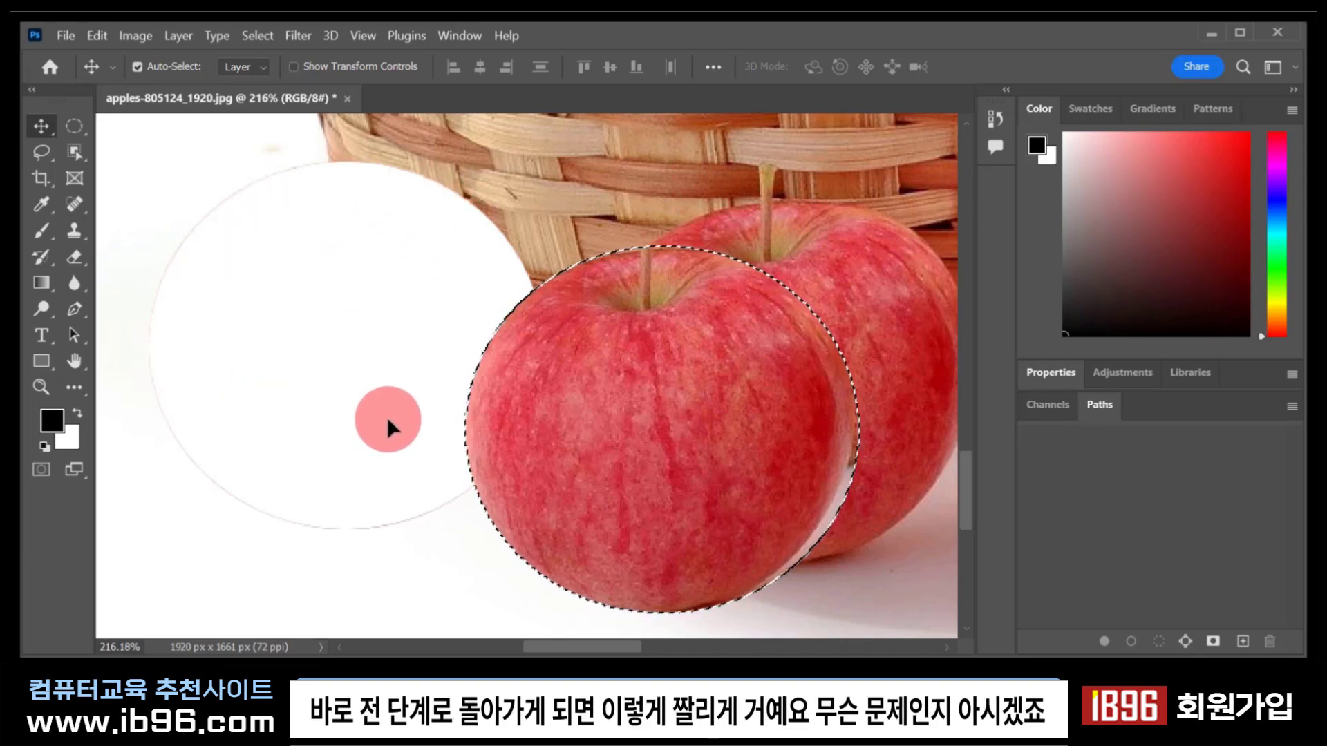
pyautogui.hotkey('ctrl', 'z')
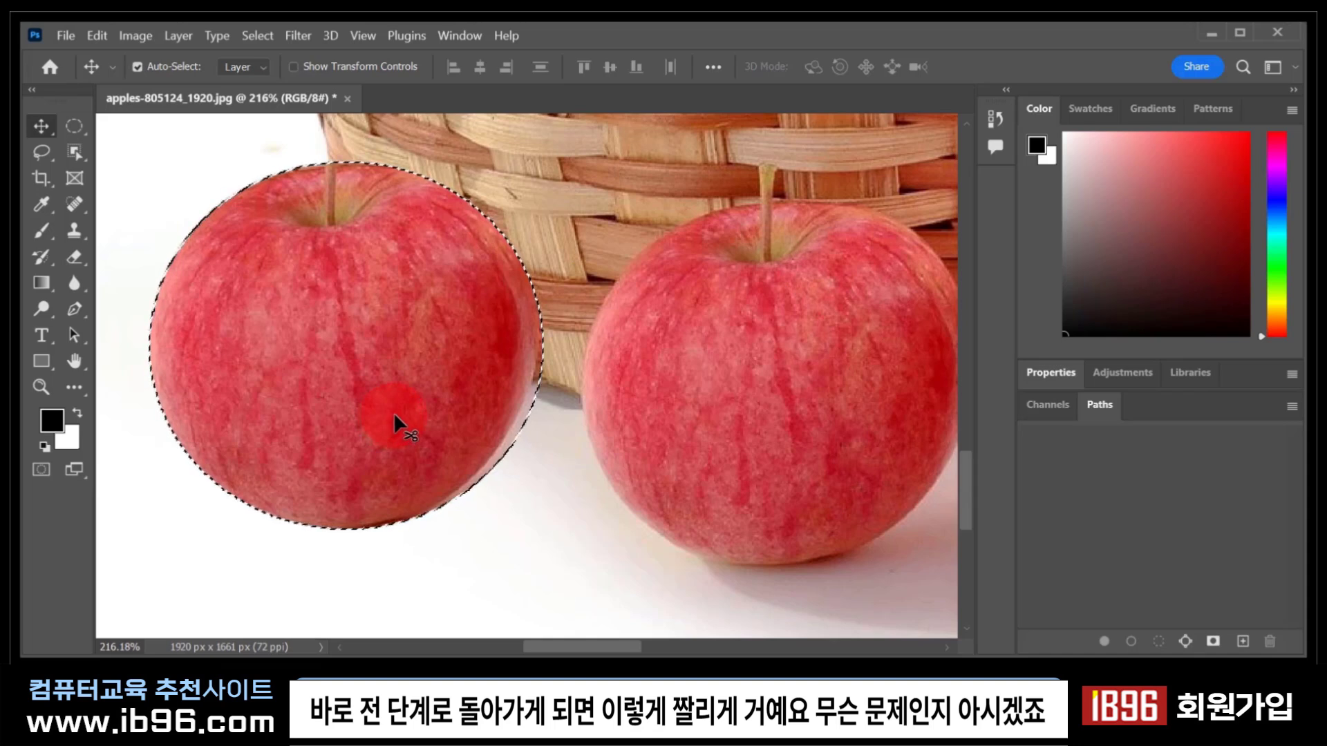
pyautogui.hotkey('ctrl', 'd')
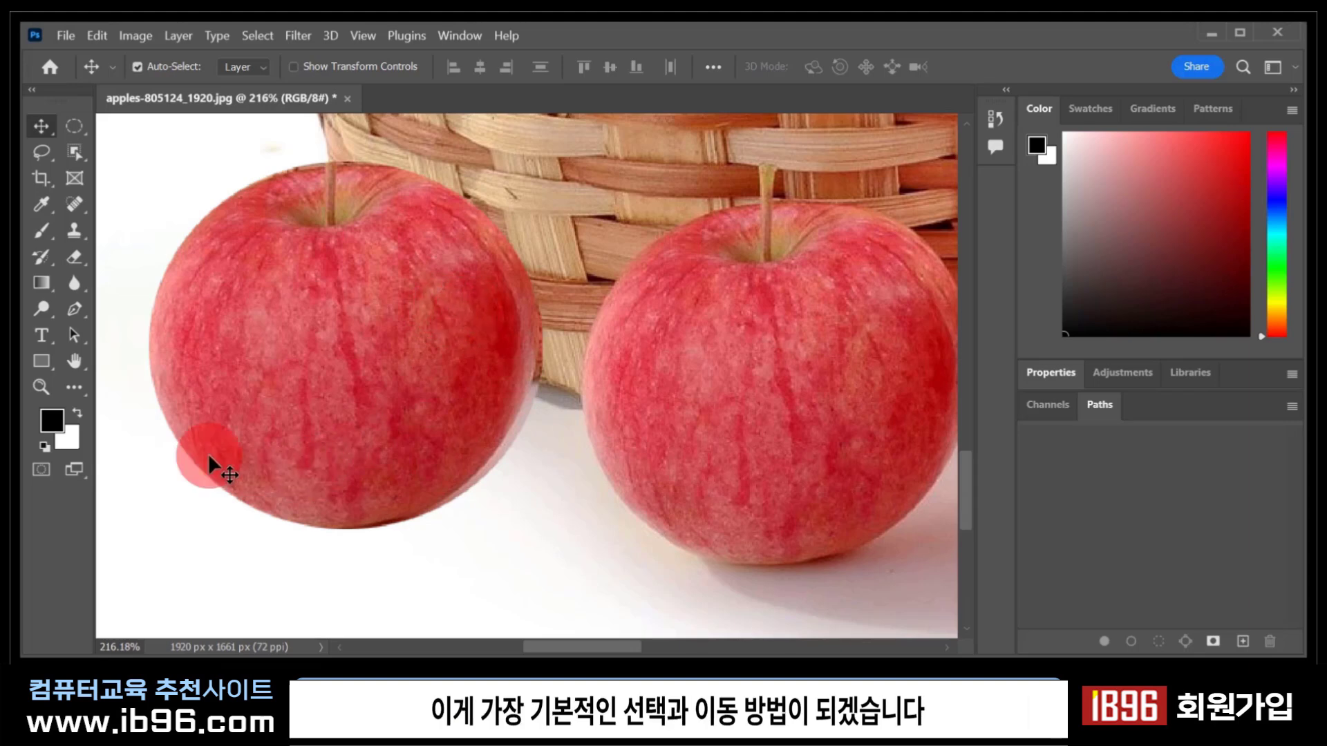
# Fit the whole image in the window to view the basket with the added apple.
pyautogui.click(76, 361)
pyautogui.click(76, 361)
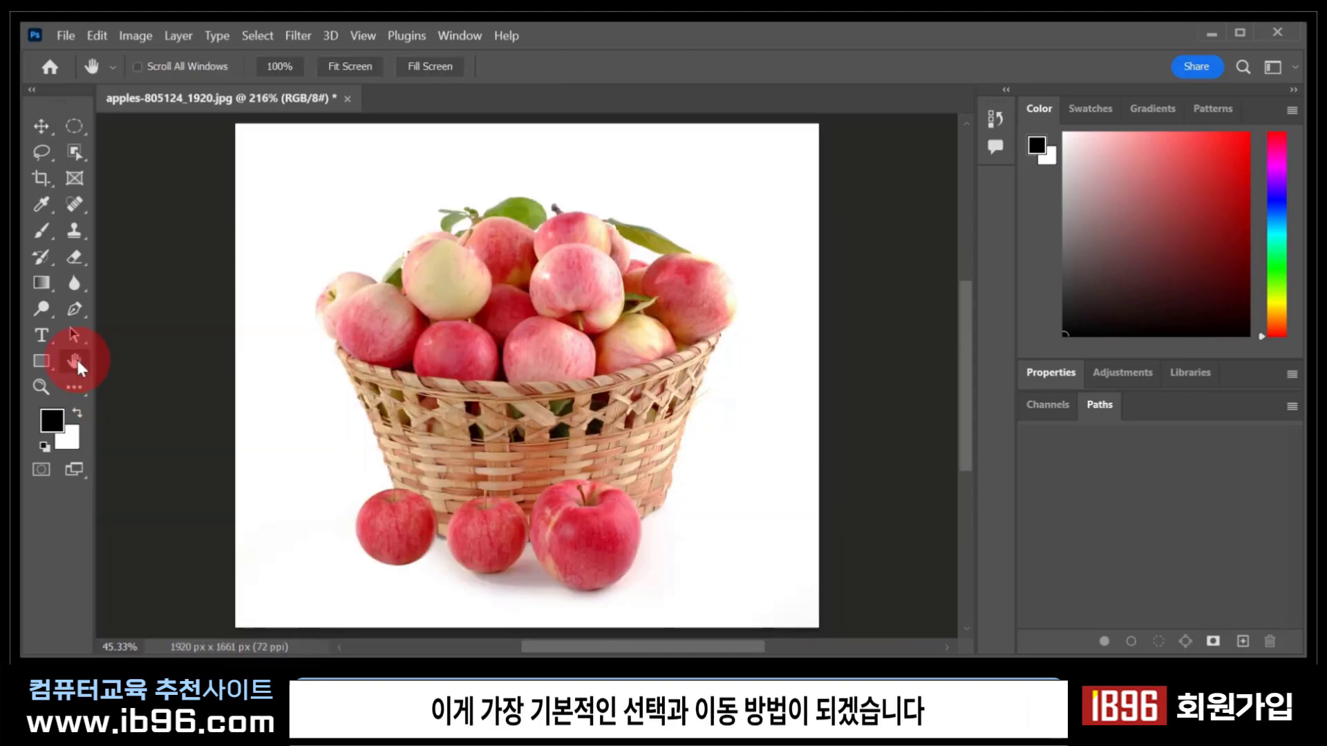